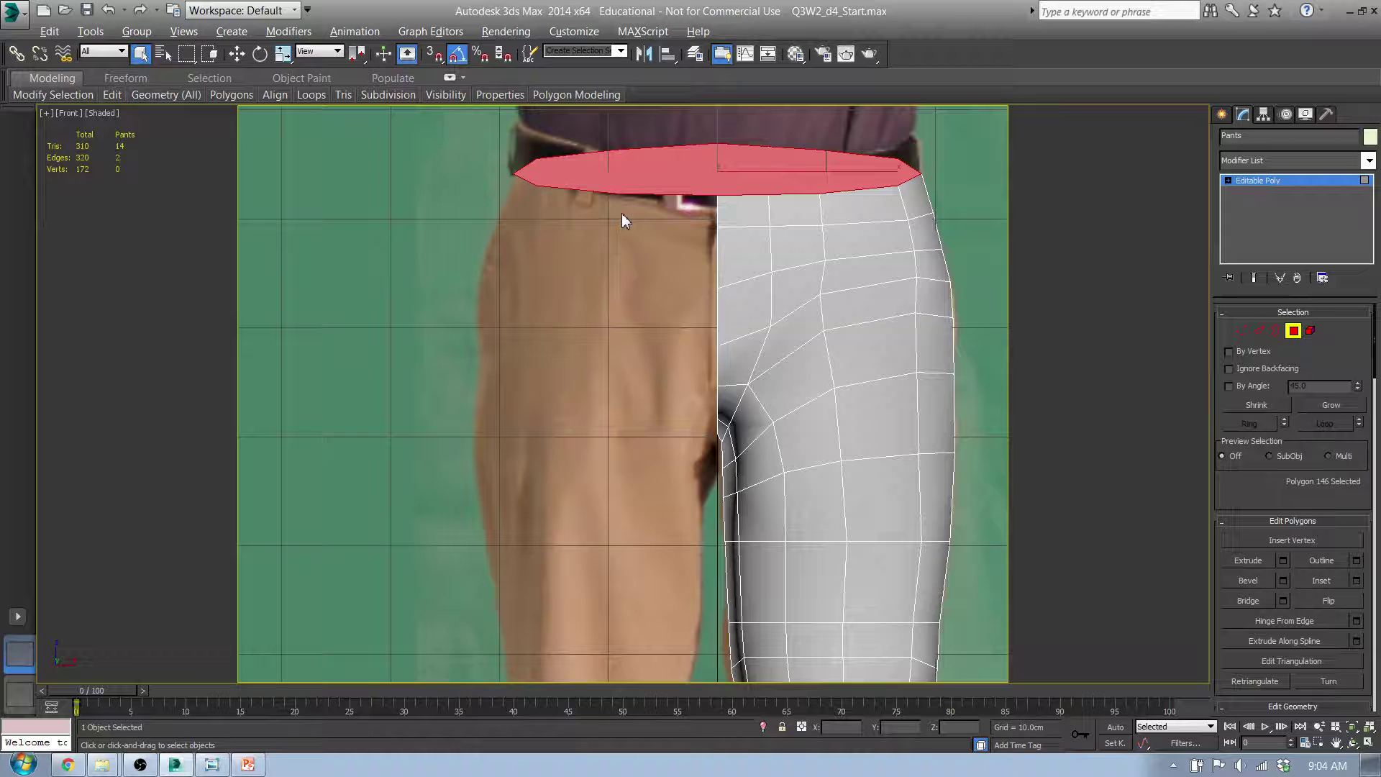
- Delete the selected polygon that caps the waist opening of the pants
key("Delete")
scroll(640, 345, "down", 2)
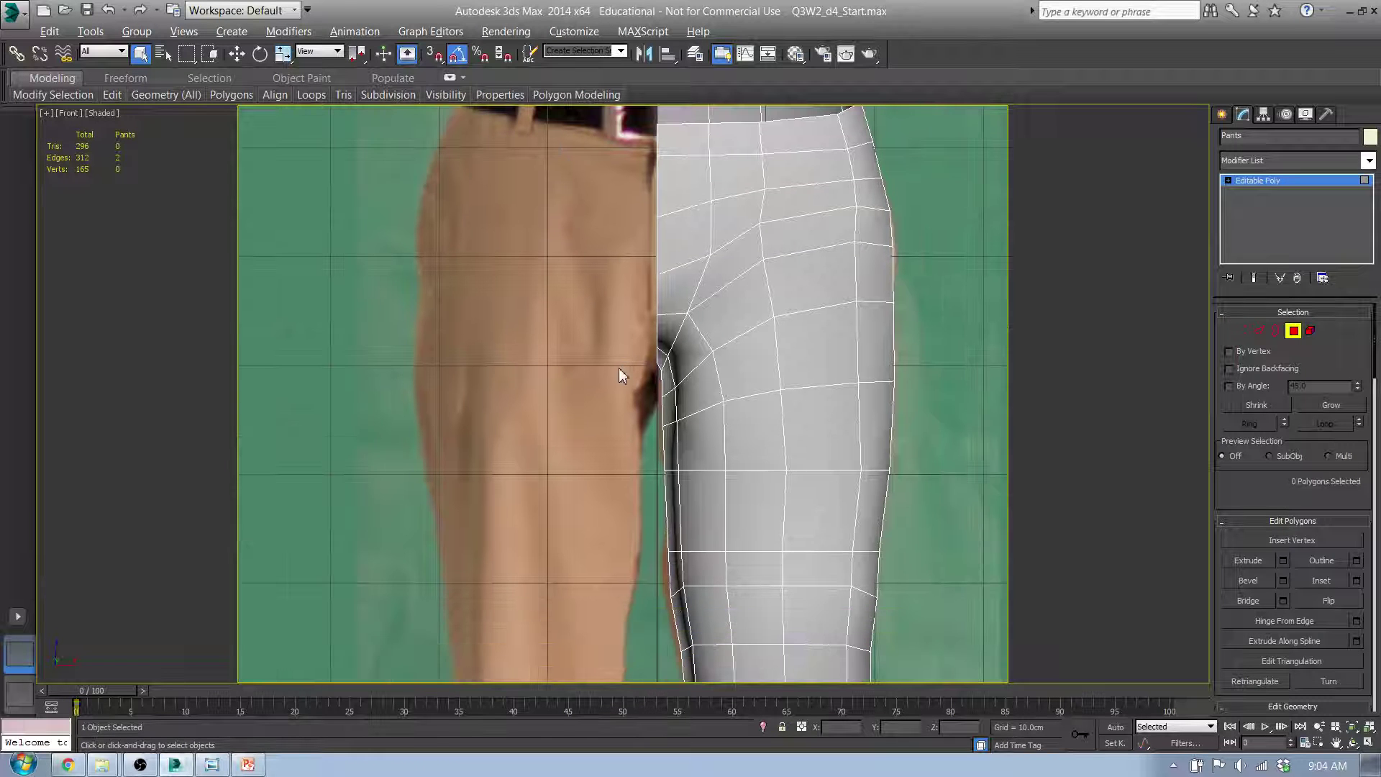
- Select the recessed polygon closing the bottom of the pant leg and extrude it down to the top of the shoe
key("l")
middle_click_drag(615, 566, 604, 441)
middle_click_drag(661, 512, 649, 444, "alt")
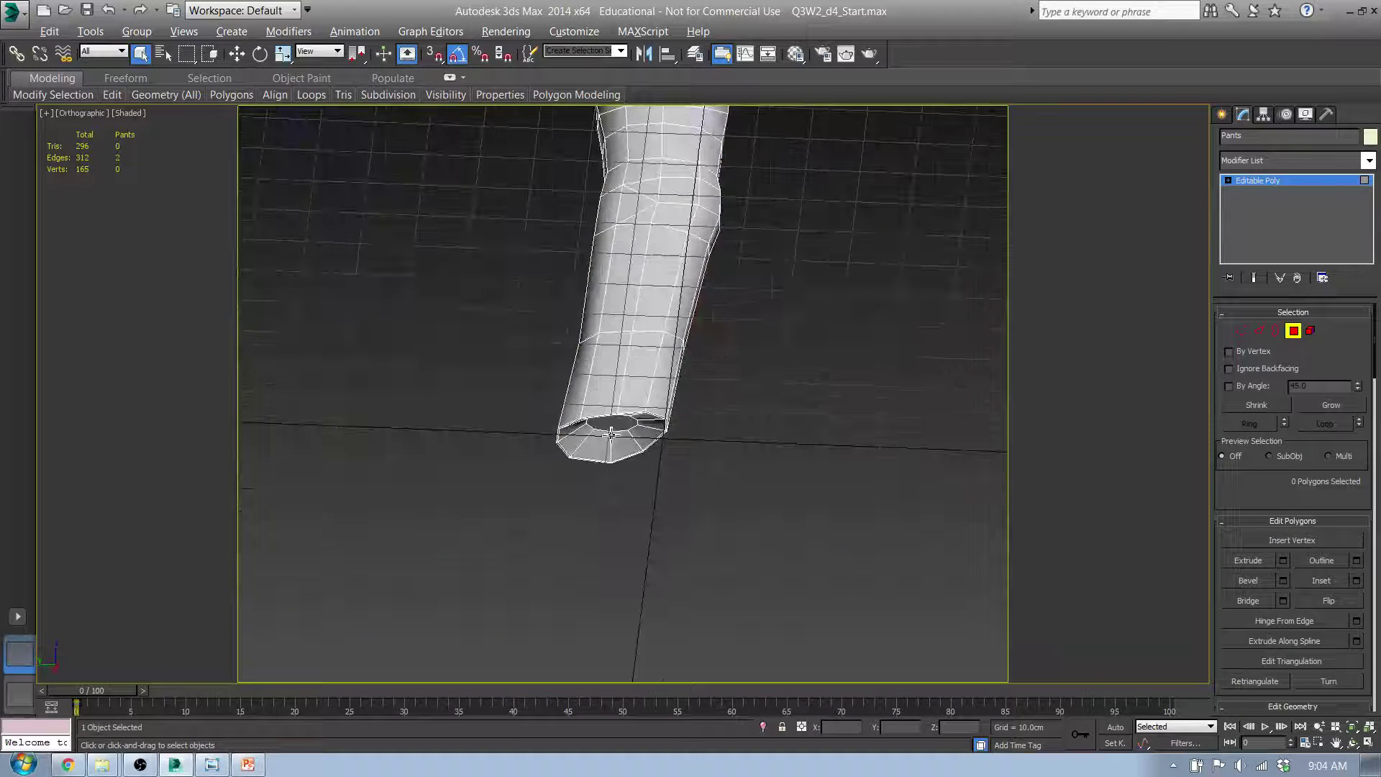
left_click(613, 430)
key("f")
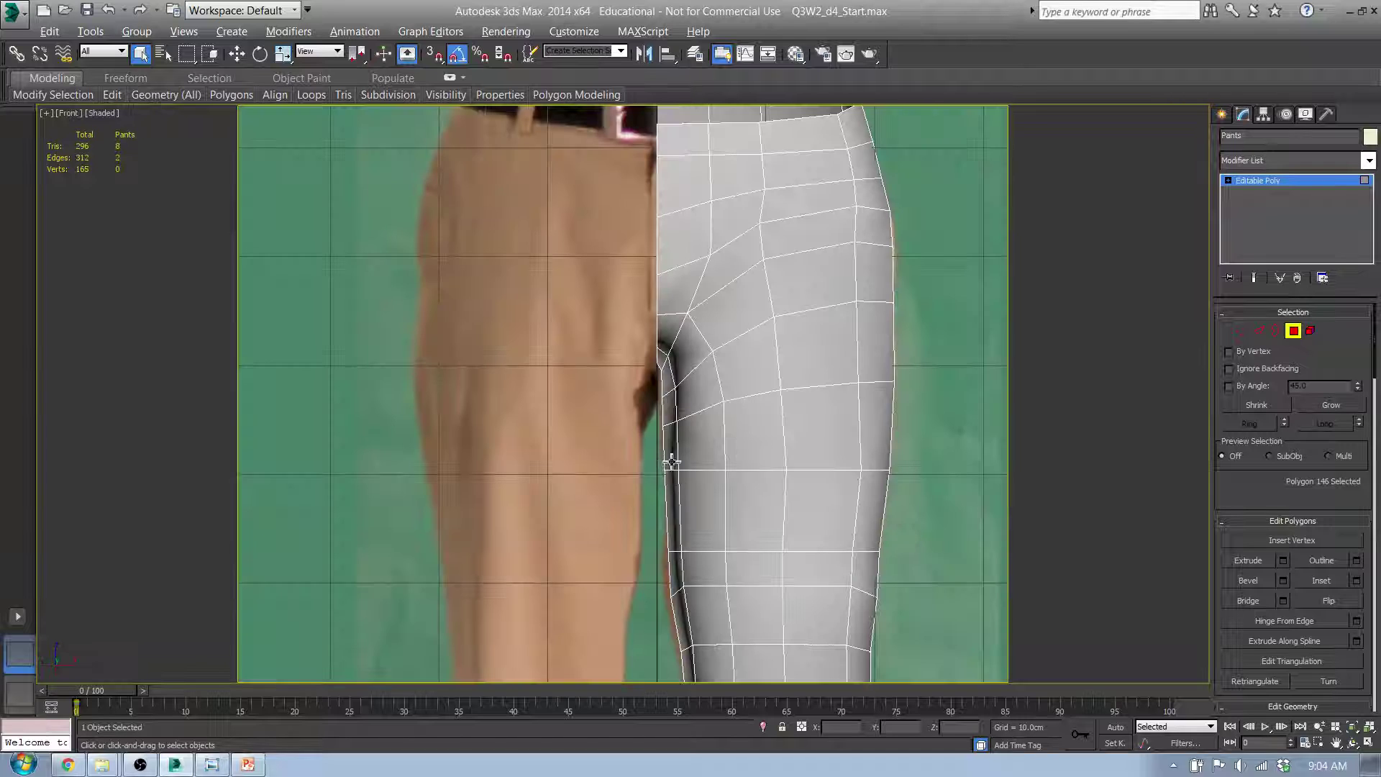
scroll(676, 489, "up", 3)
scroll(721, 545, "down", 5)
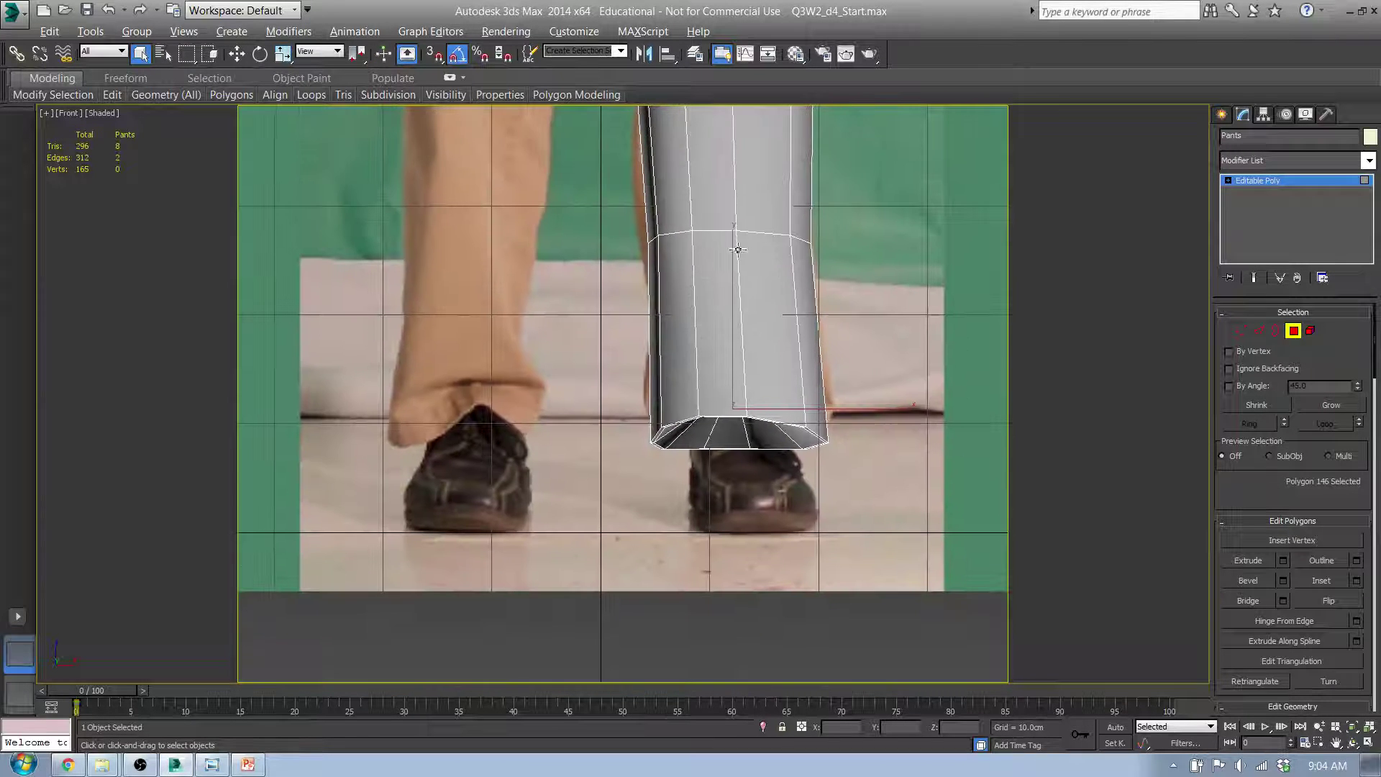
scroll(717, 410, "up", 5)
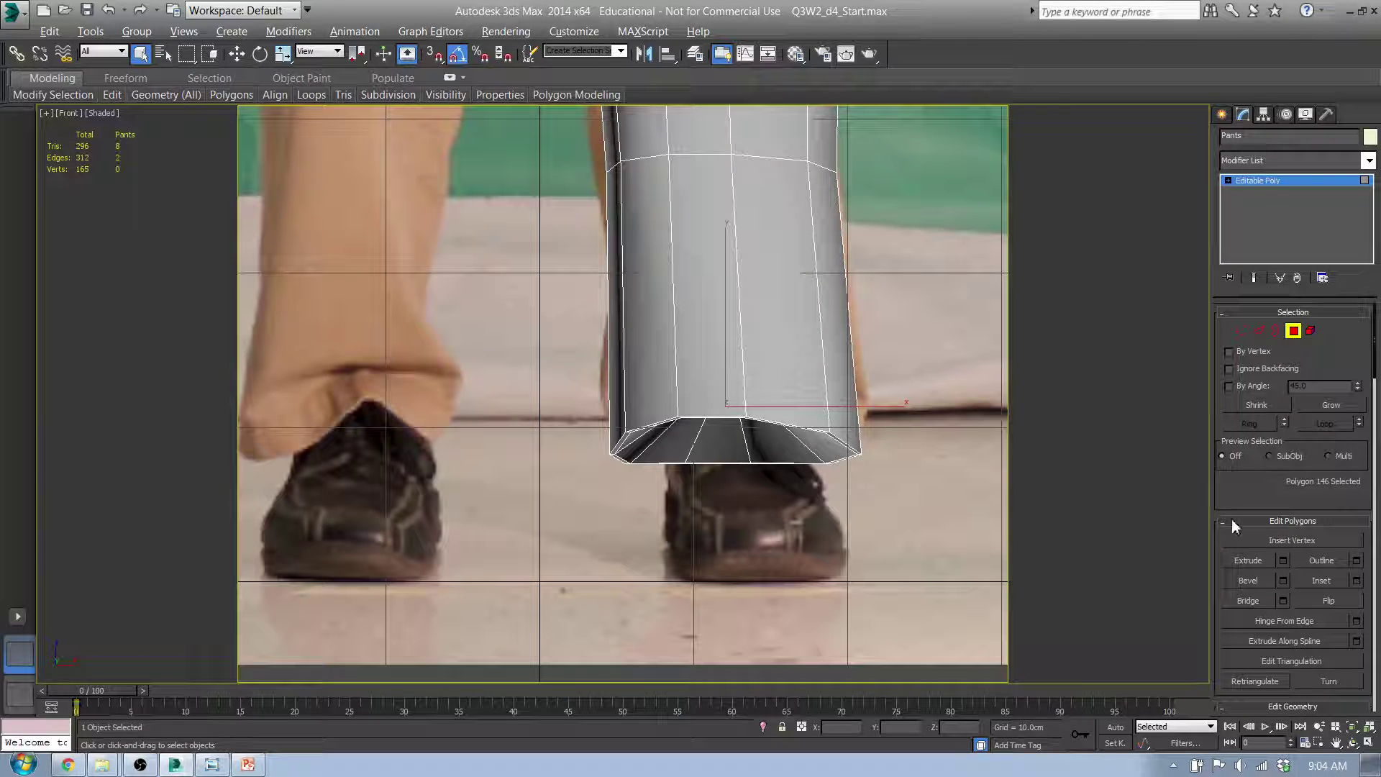
key("l")
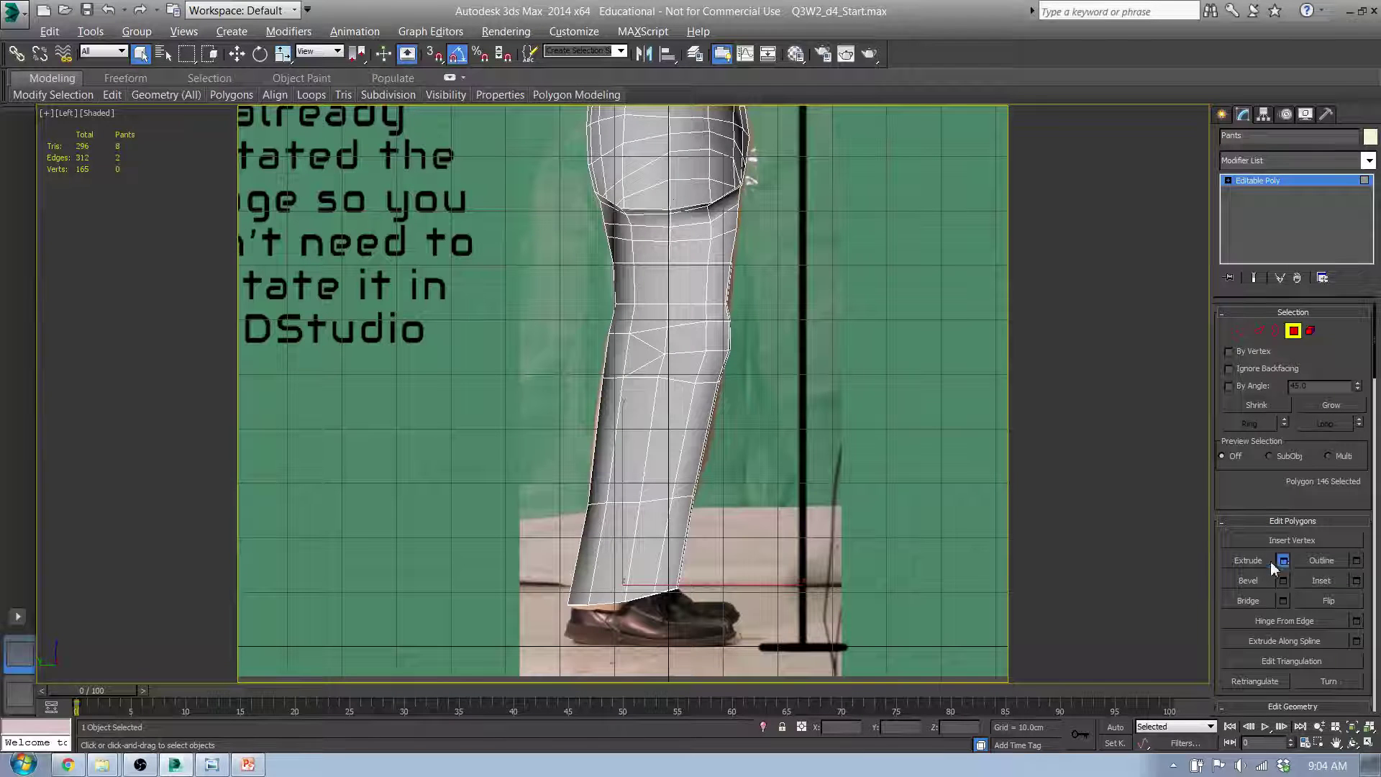
scroll(640, 597, "up", 4)
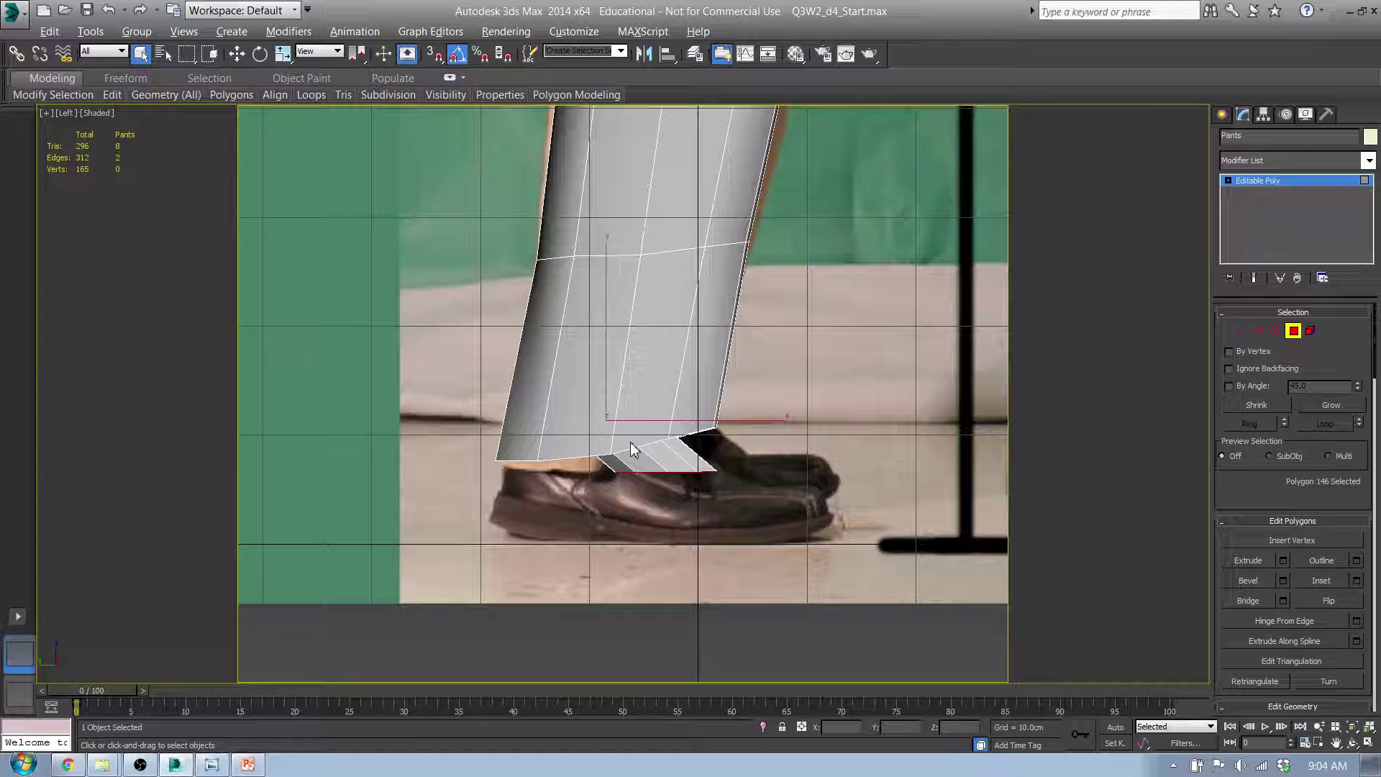
left_click_drag(630, 441, 741, 458)
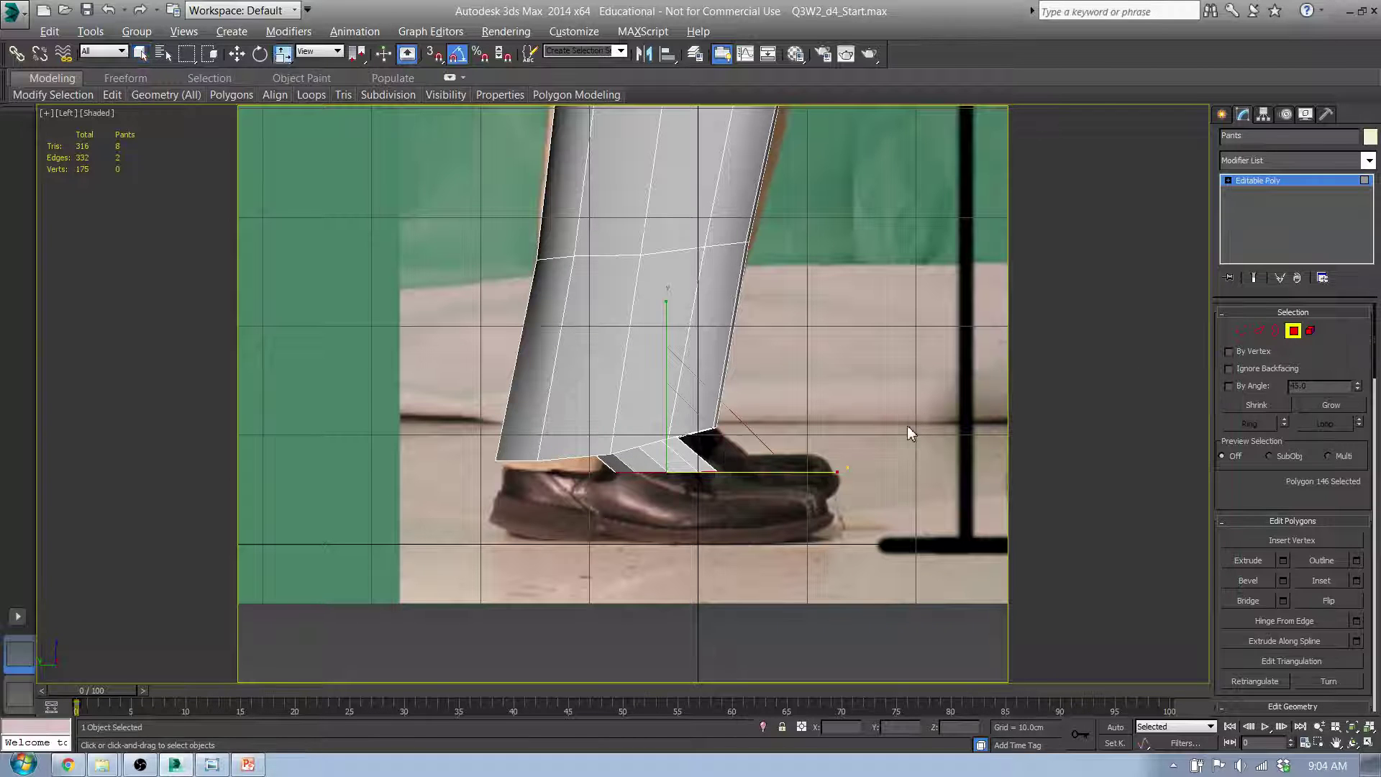
- Widen the extruded polygon along the foot's length in the side view and move it back toward the heel
key("r")
left_click_drag(840, 471, 914, 477)
key("w")
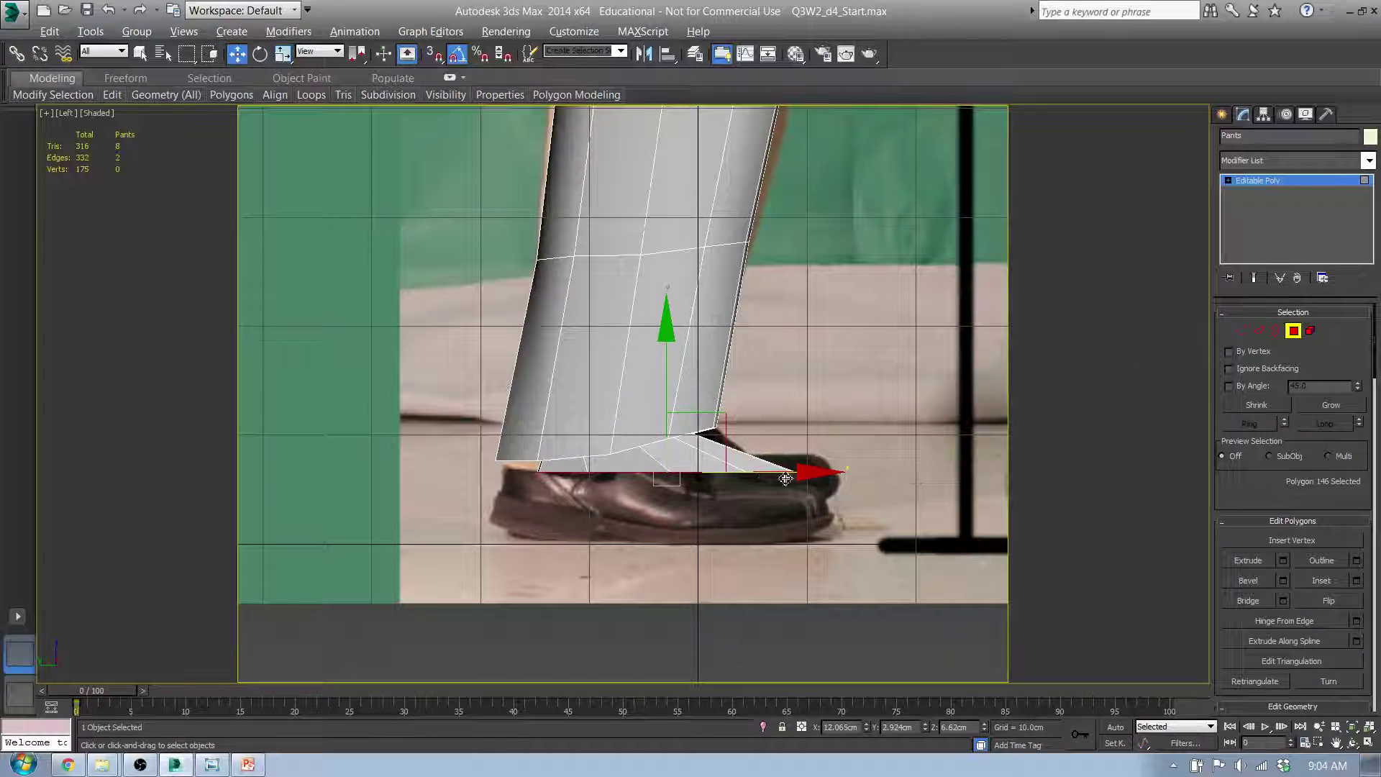
left_click_drag(768, 475, 738, 475)
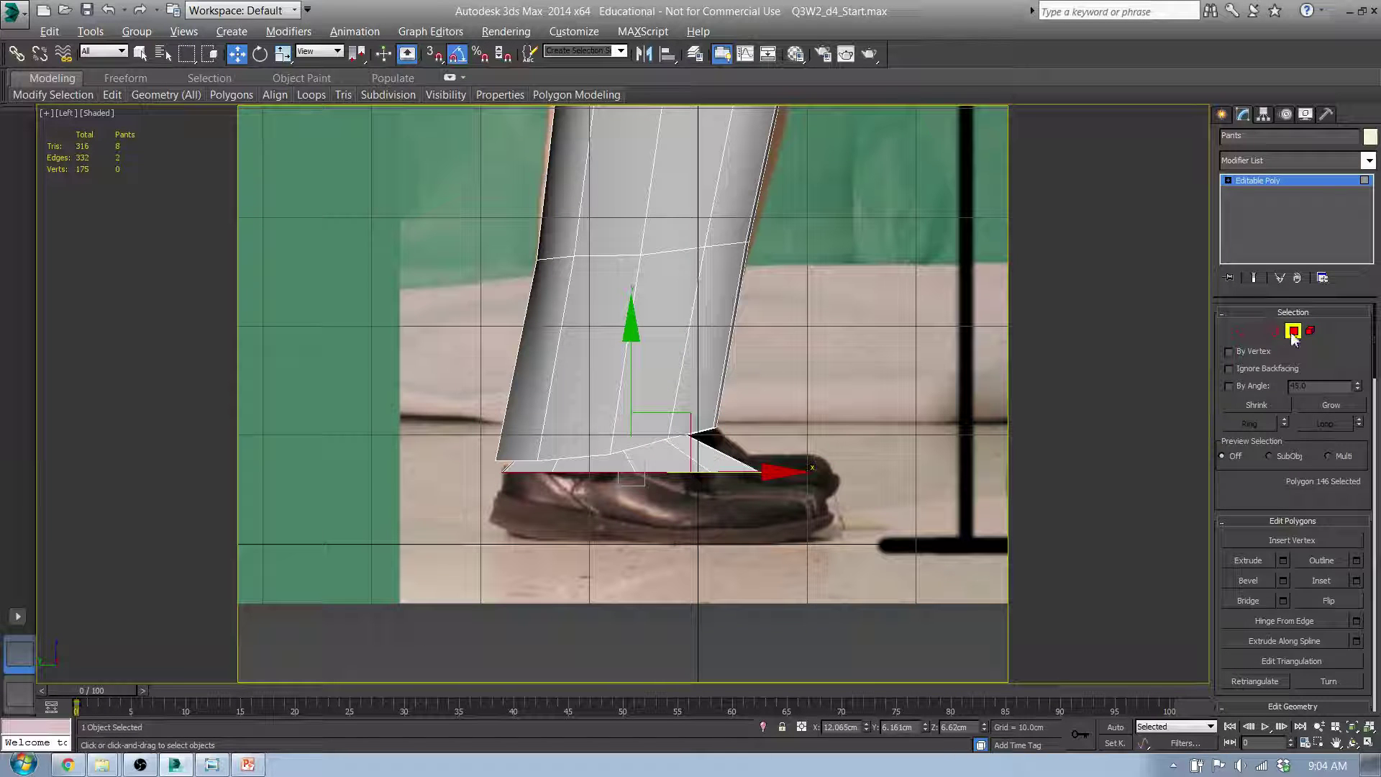
- Freeze Reference_Layer in the layer manager so the reference images cannot be selected
left_click(1292, 331)
left_click(507, 471)
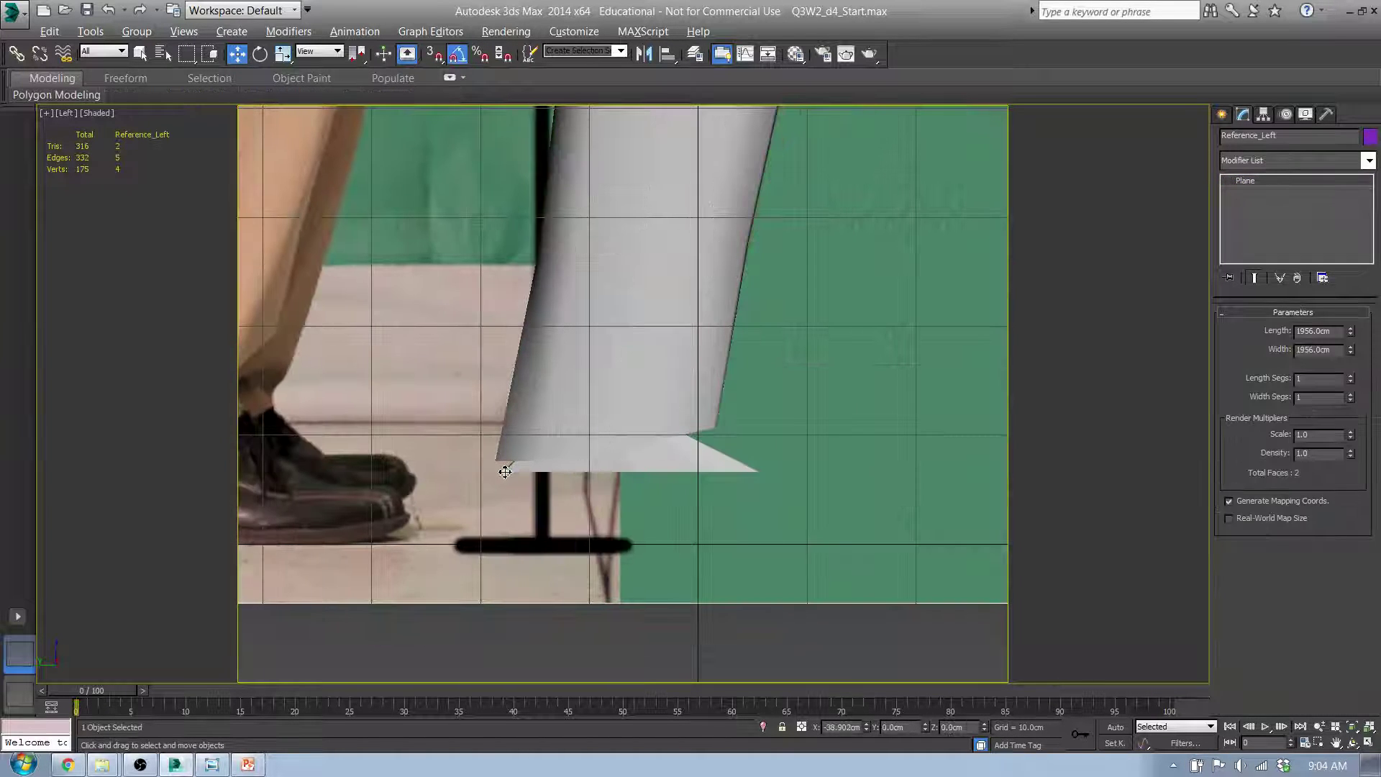
left_click(695, 53)
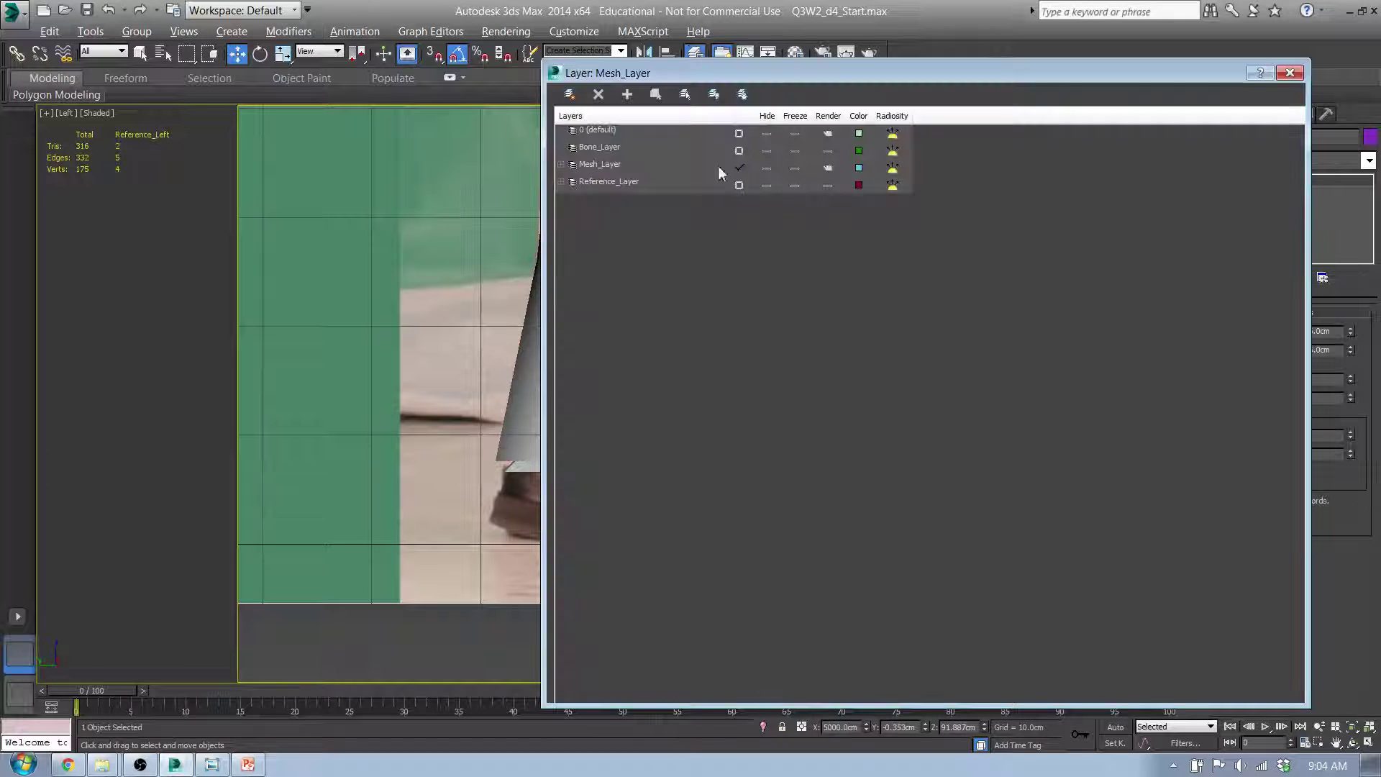
left_click(830, 187)
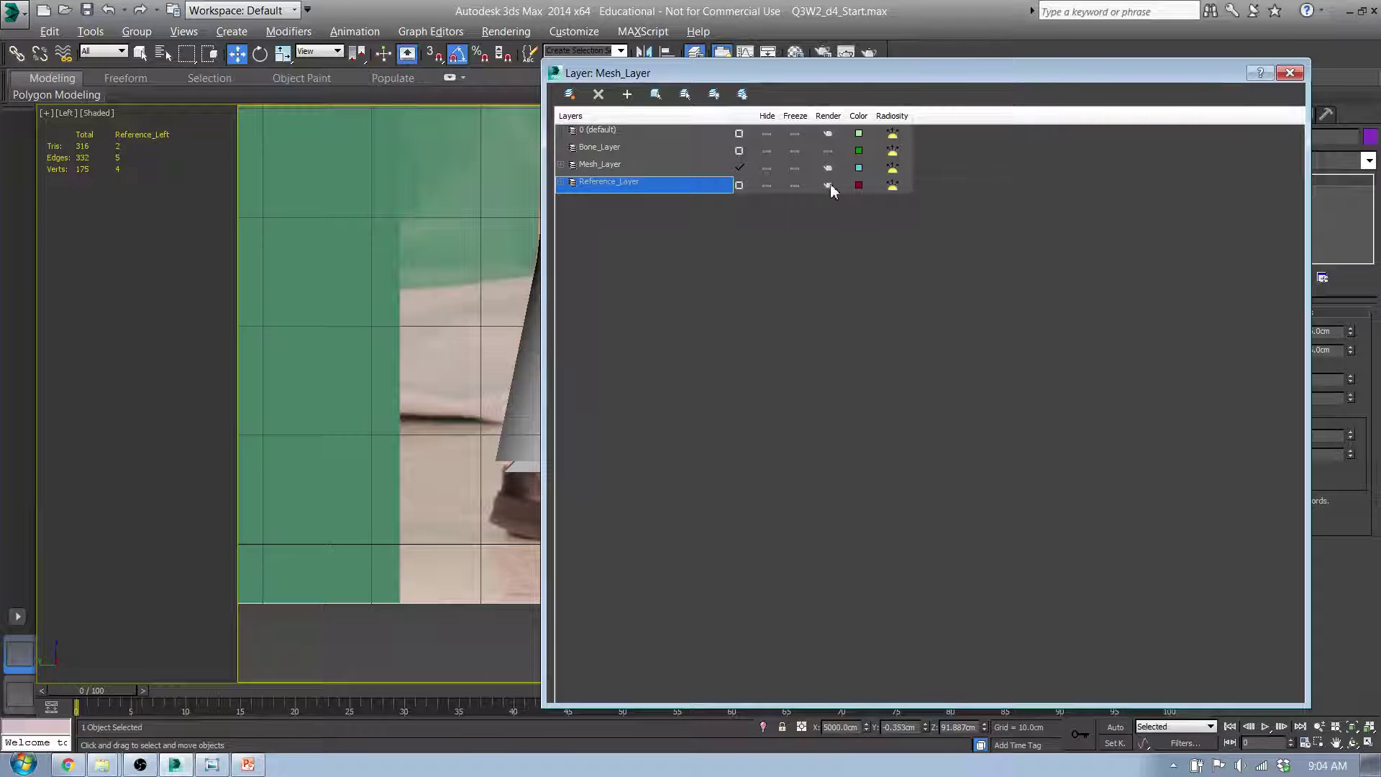
left_click(795, 185)
left_click(1289, 73)
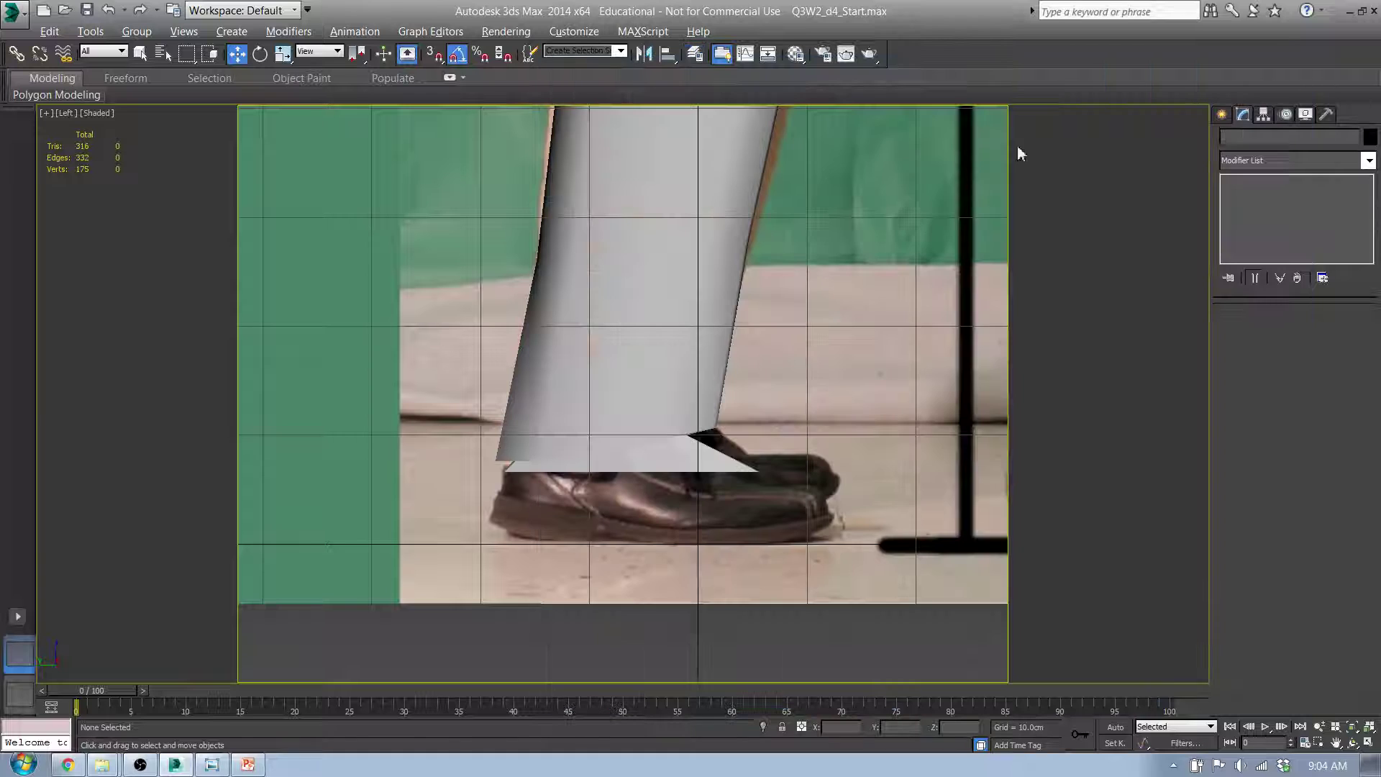
- Select the extruded polygons below the pant hem and clone them forward to a separate object named Shoe
left_click(661, 452)
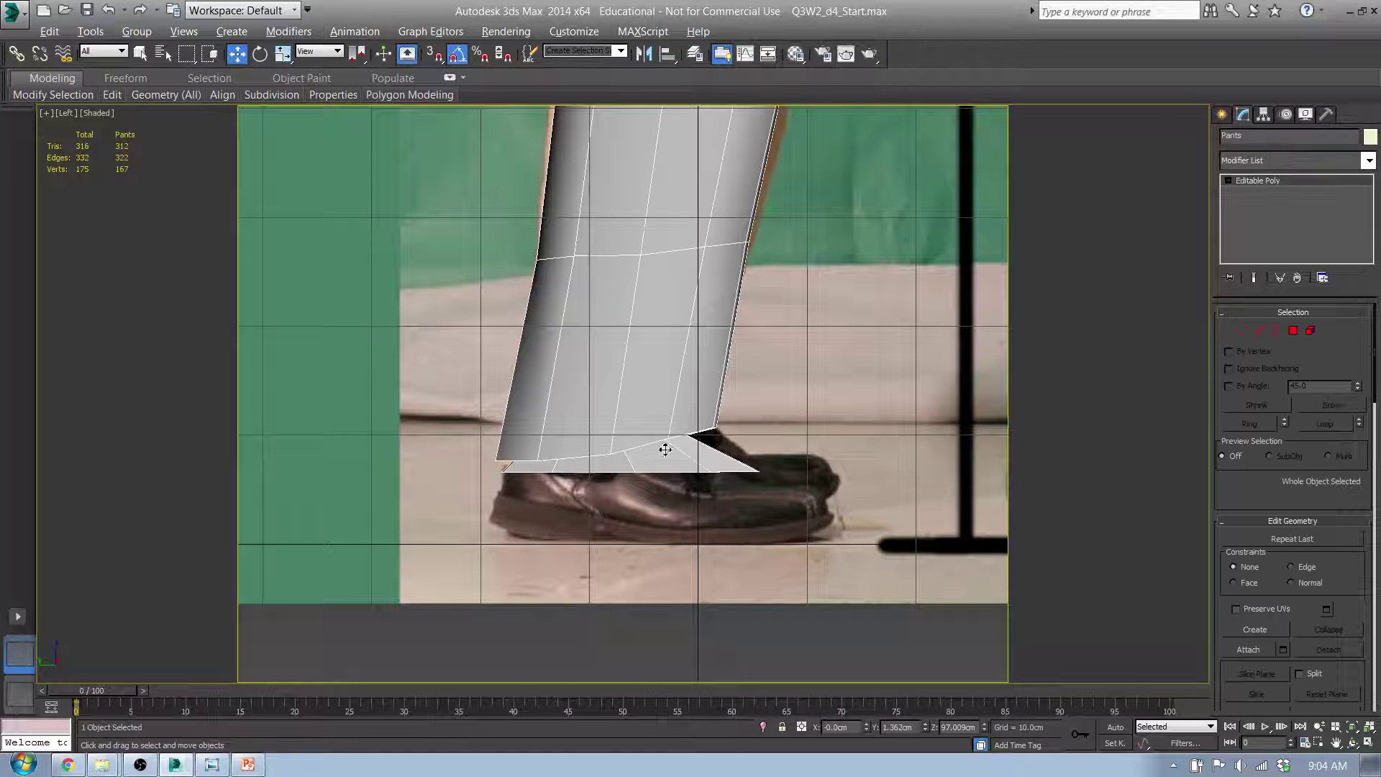
left_click(1292, 330)
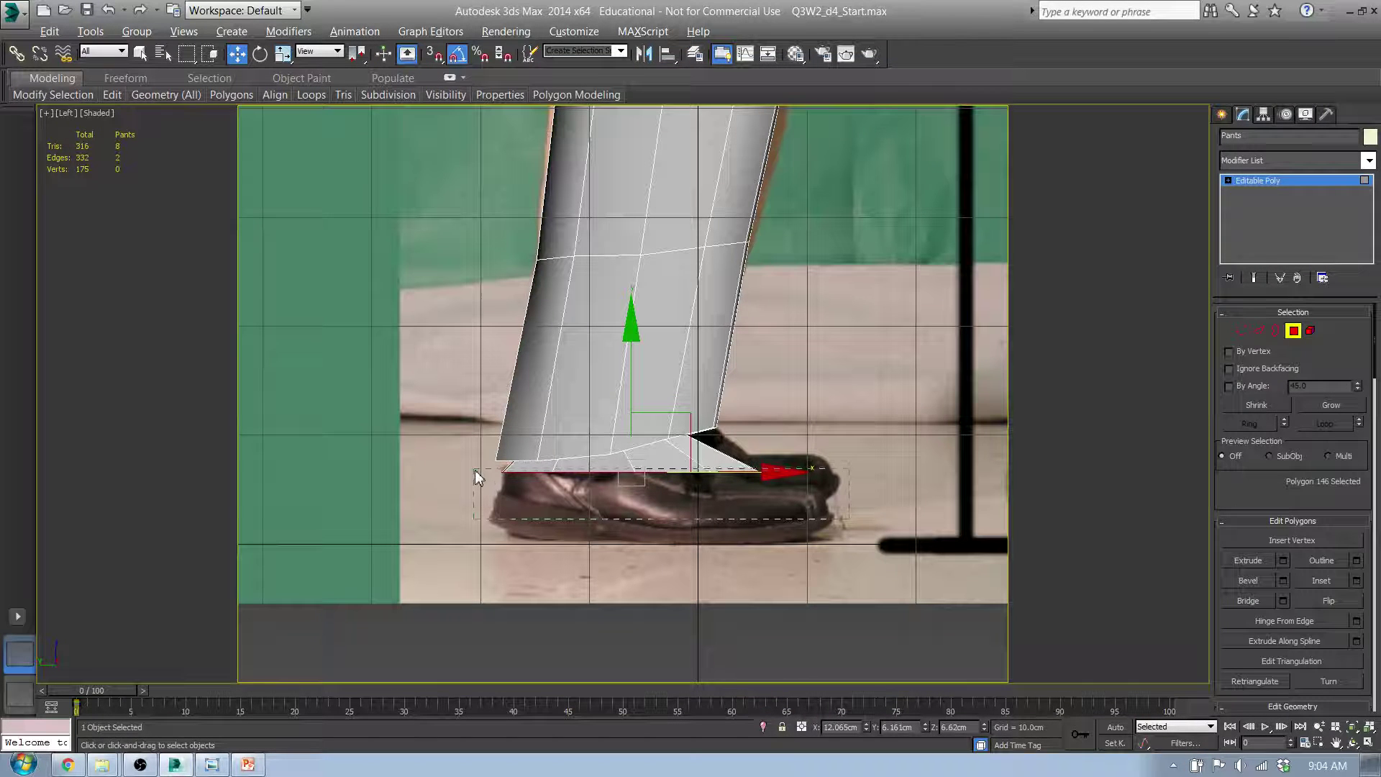
left_click_drag(476, 473, 477, 472)
middle_click_drag(765, 494, 749, 518, "alt")
key("l")
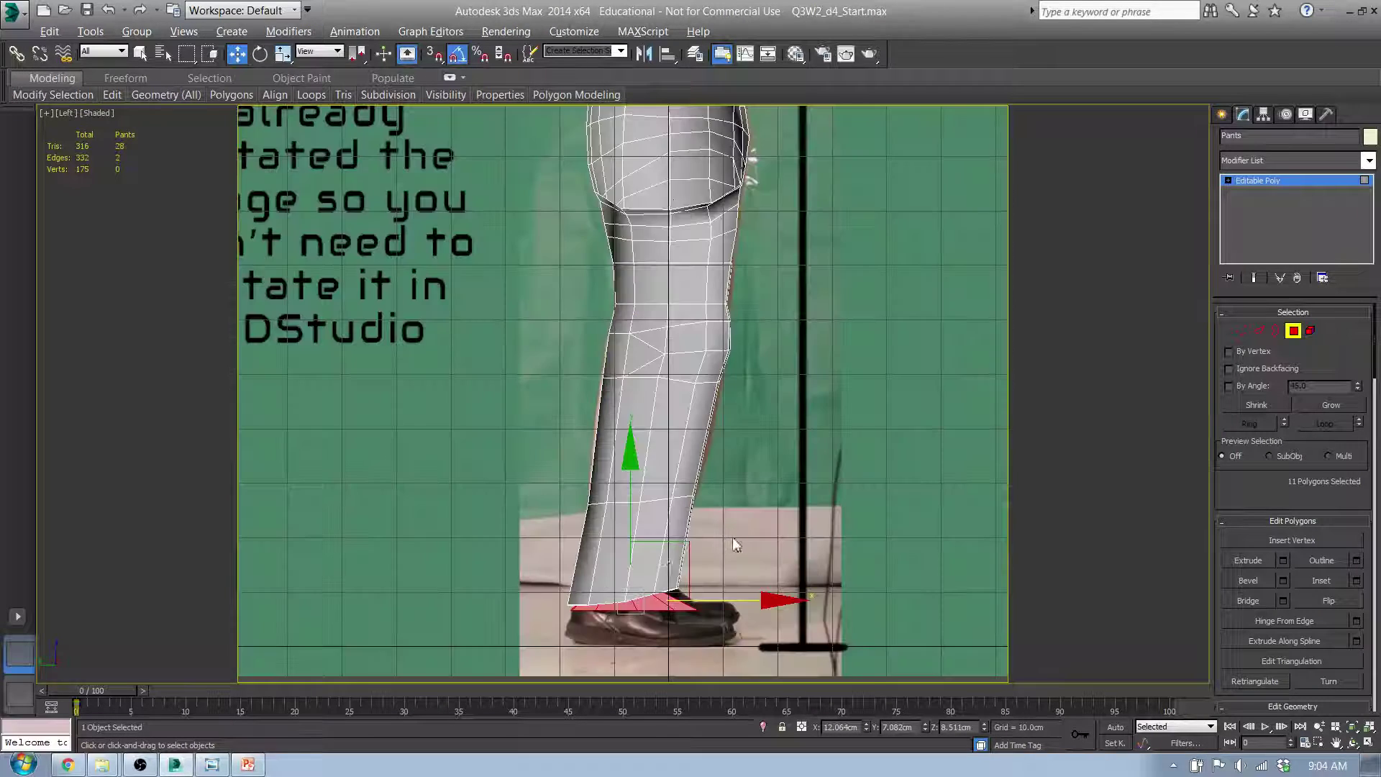
scroll(666, 593, "up", 8)
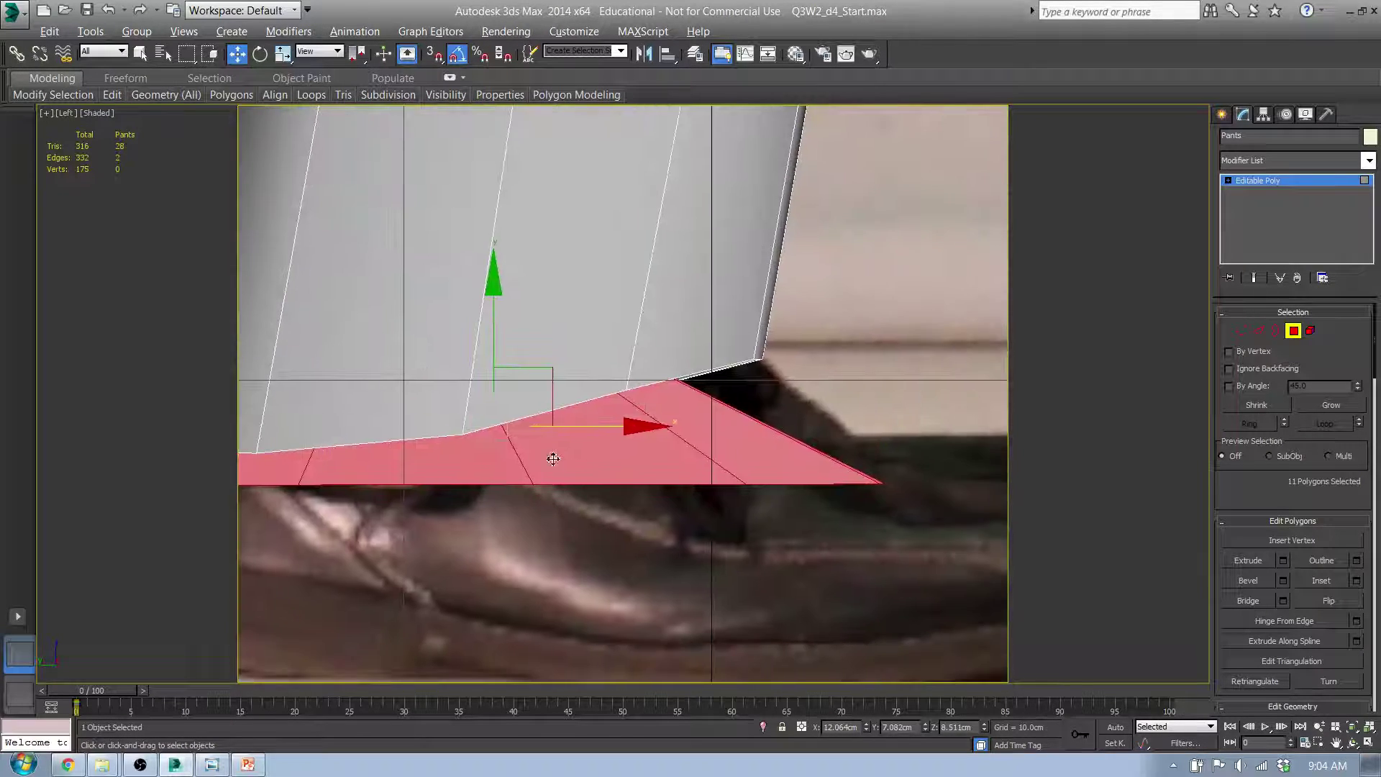
left_click_drag(576, 427, 1179, 433, "shift")
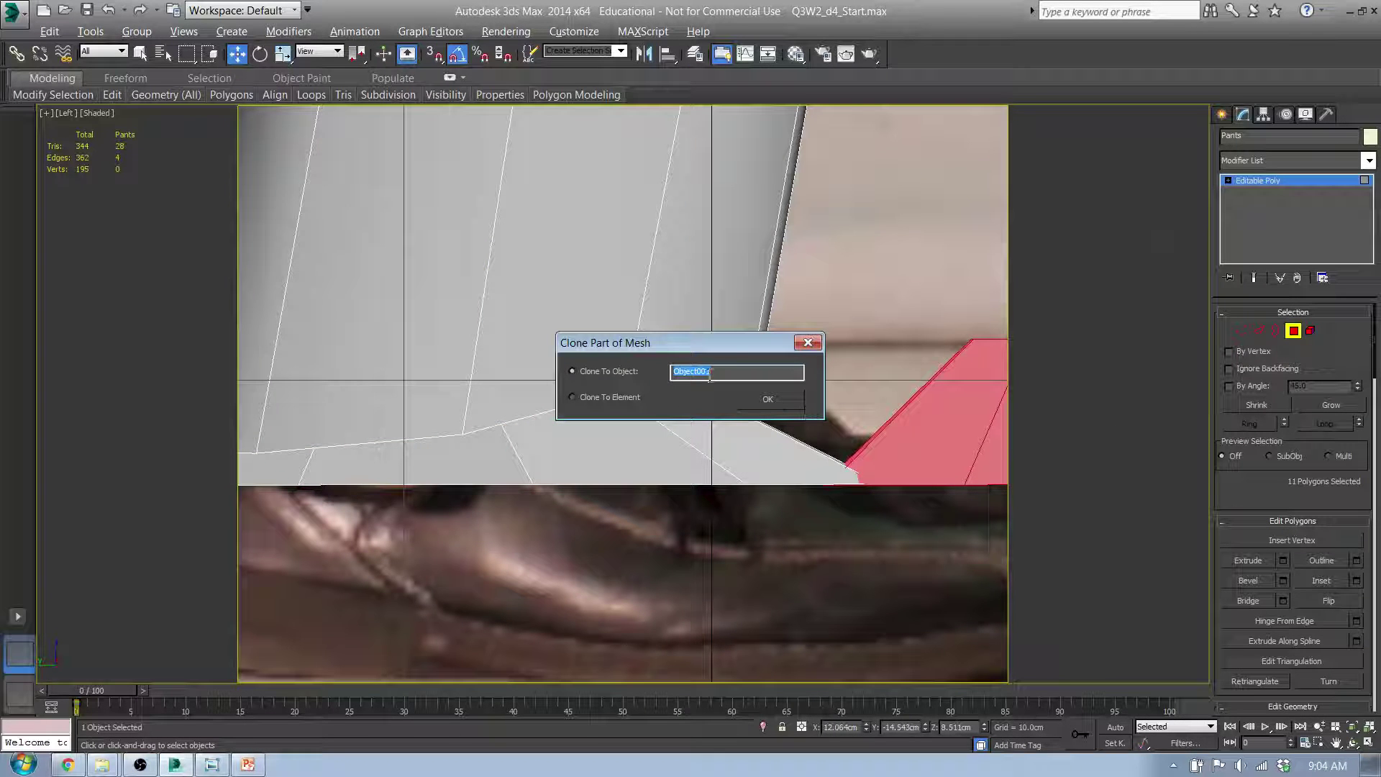
type("Shoe")
key("Return")
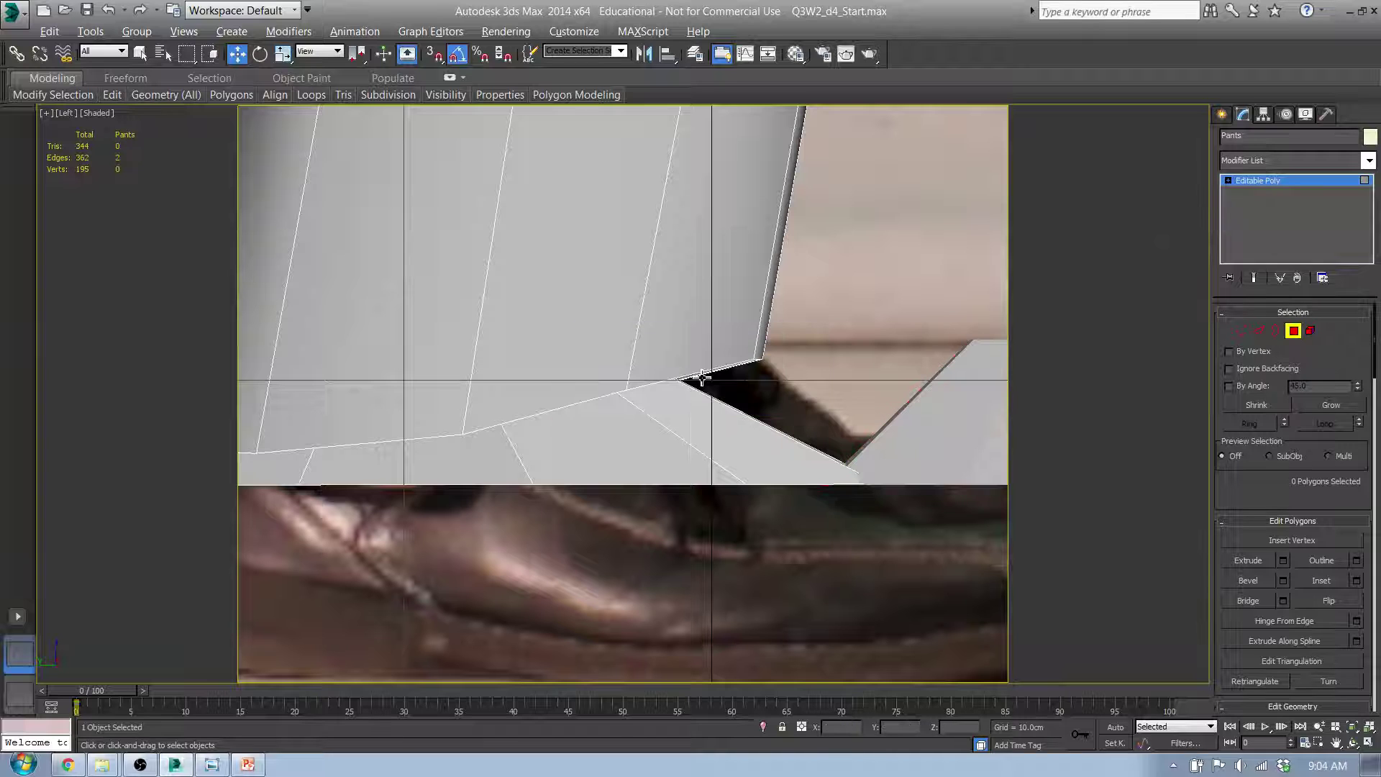
- Leave the Pants polygon editing, select the Shoe object and center its pivot to the object
scroll(807, 451, "down", 5)
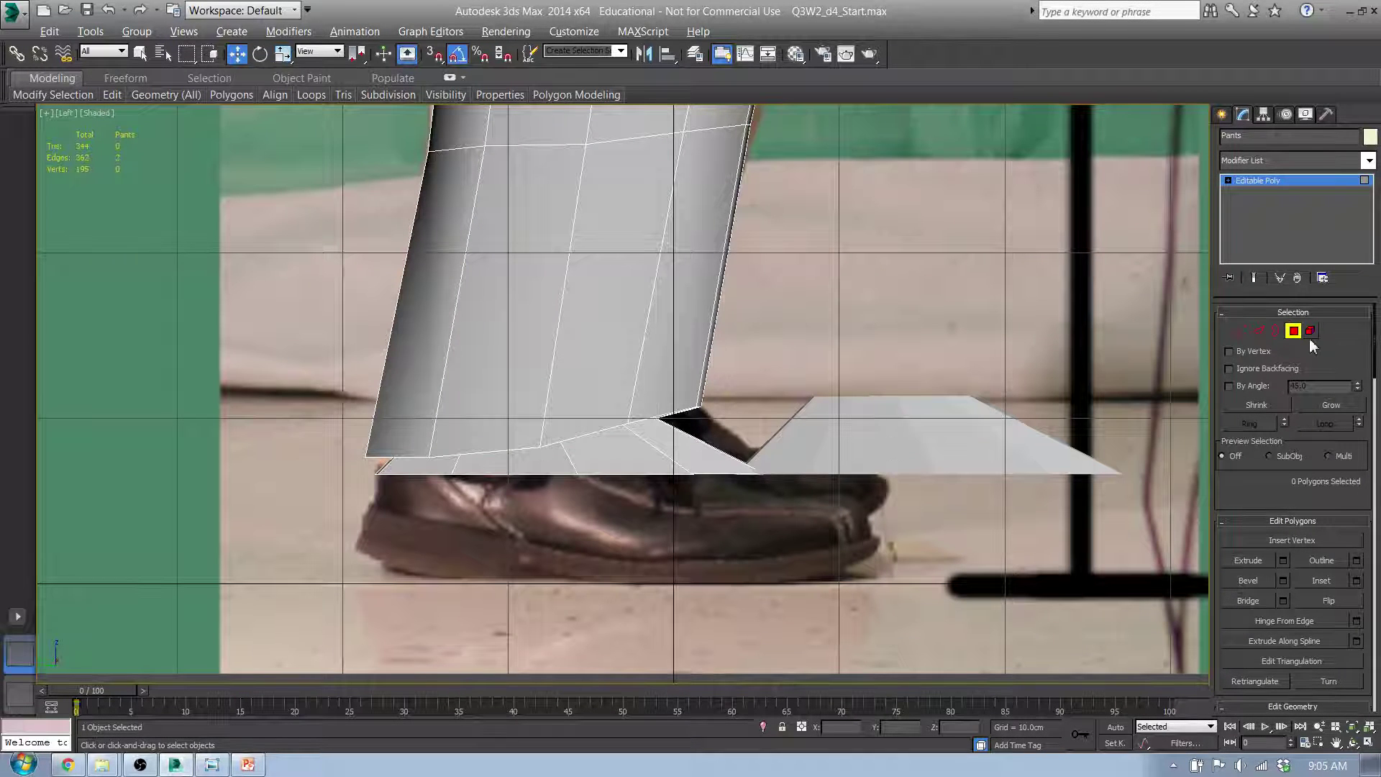
left_click(1221, 115)
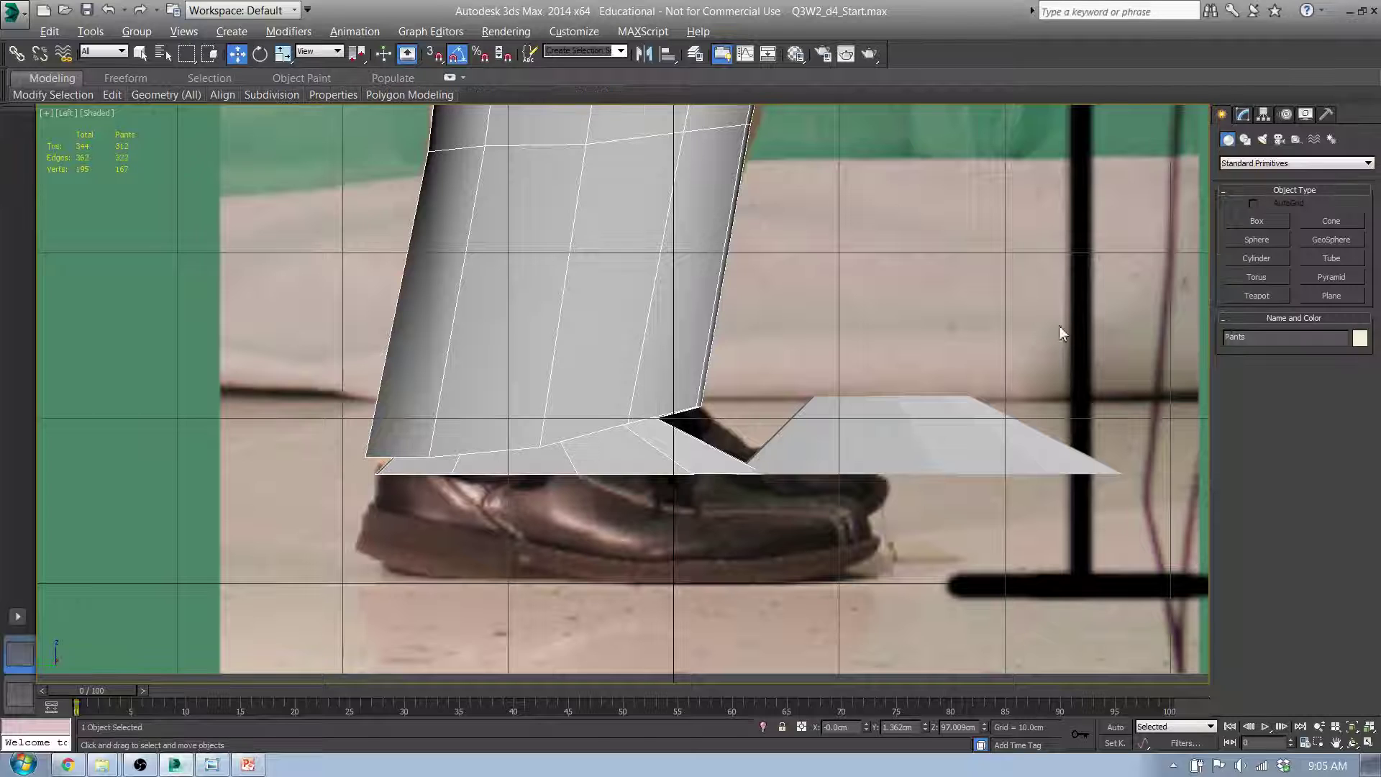
left_click(909, 457)
scroll(863, 453, "down", 5)
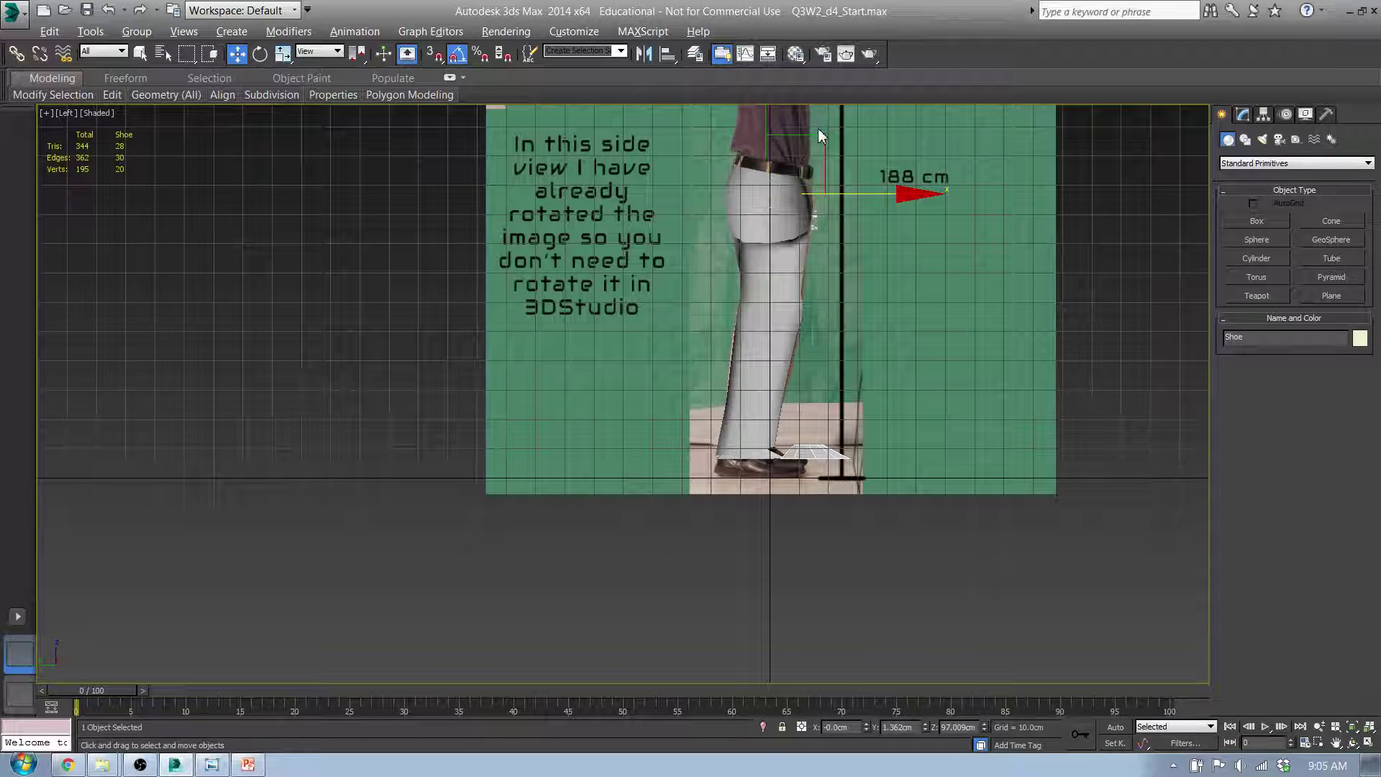
left_click(1262, 115)
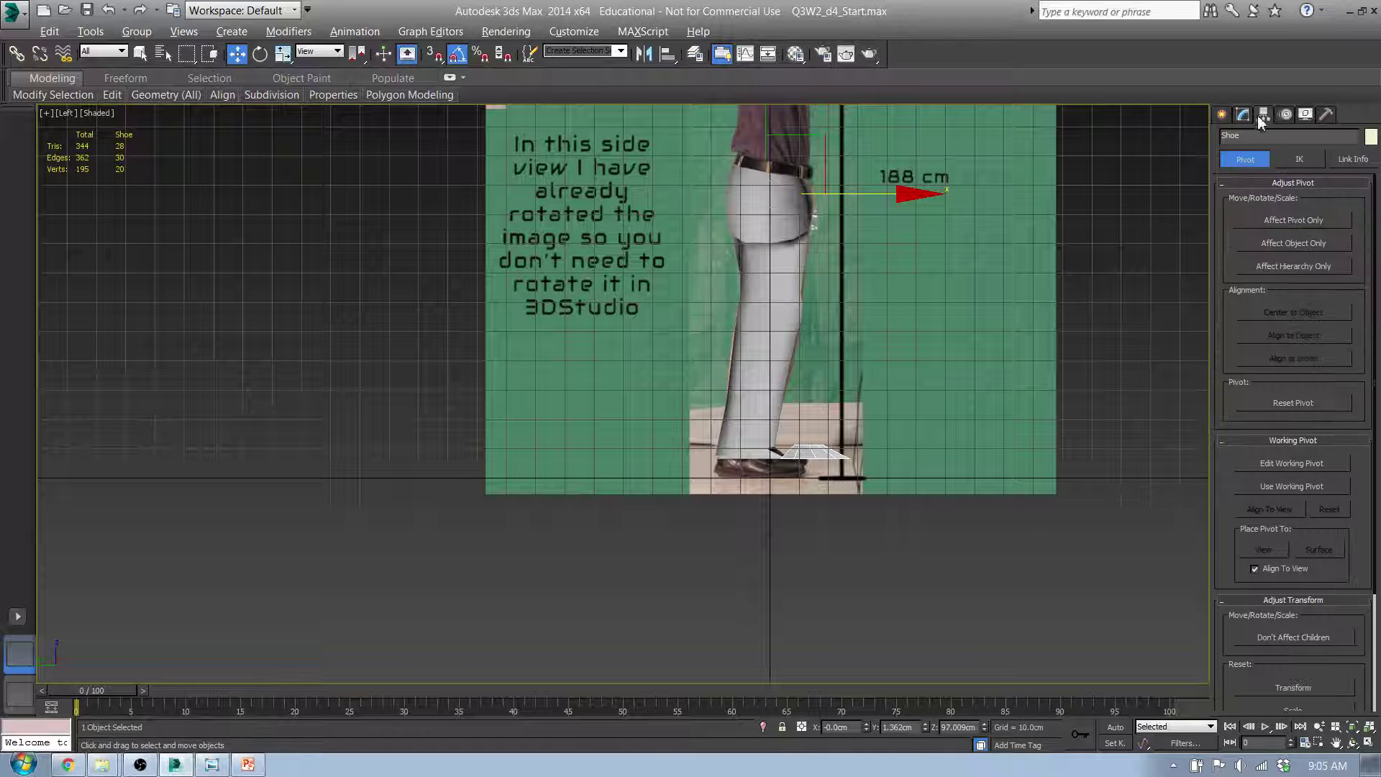
left_click(1285, 220)
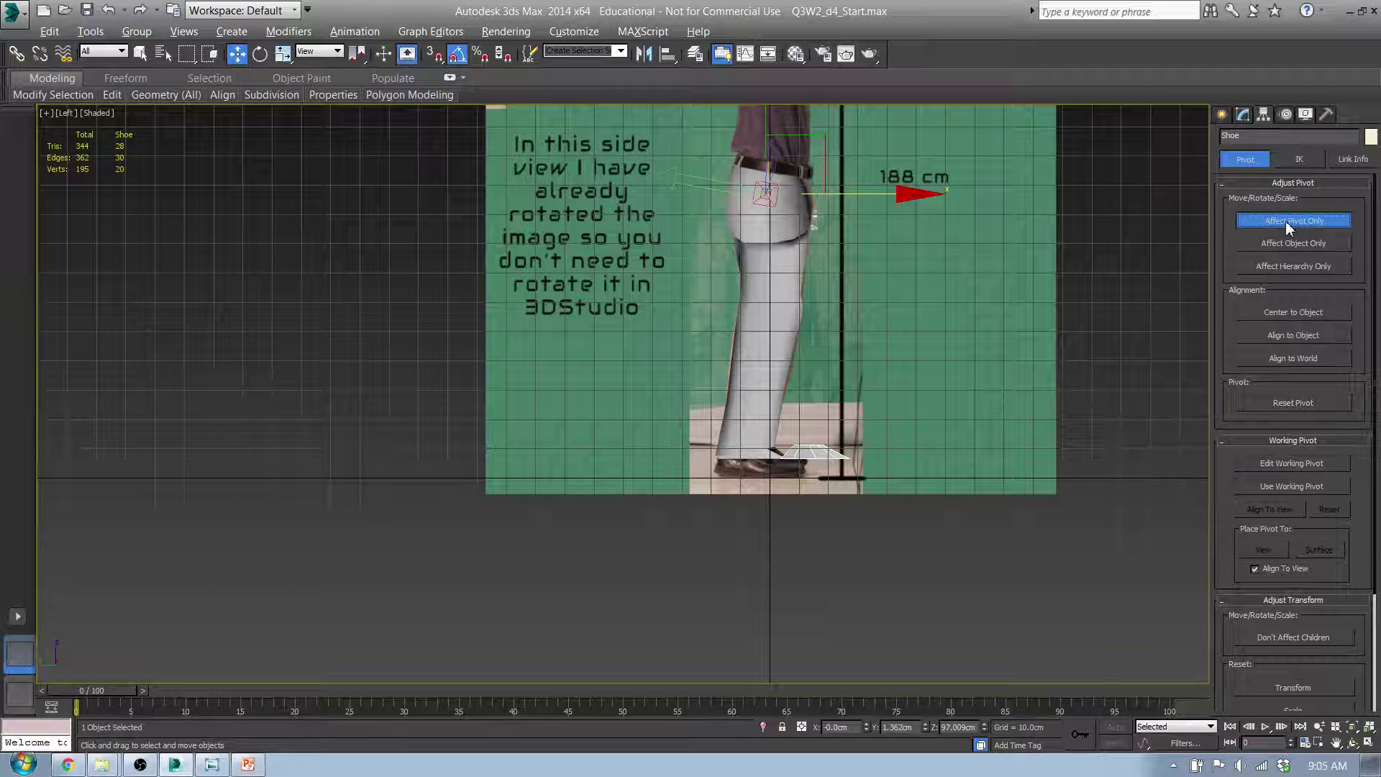
left_click(1293, 335)
left_click(1305, 309)
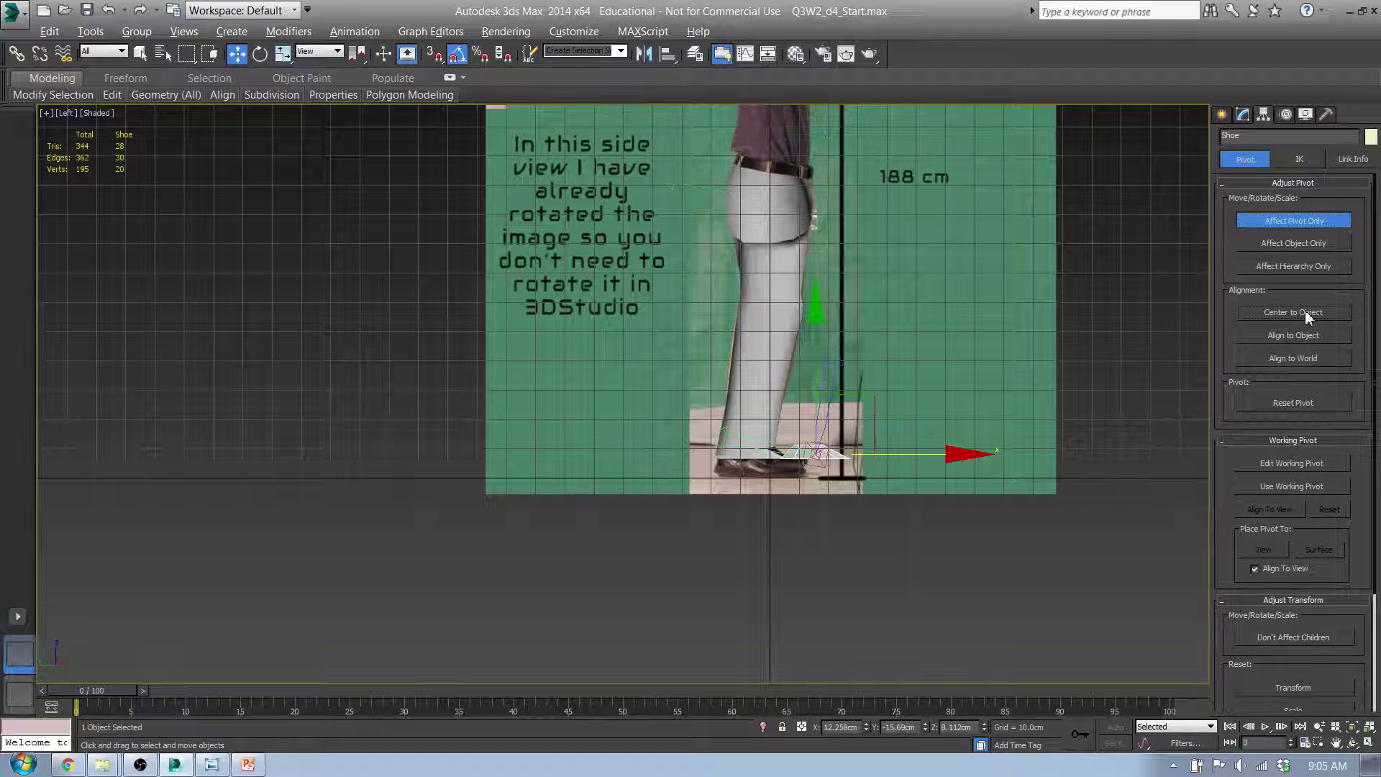
left_click(1316, 222)
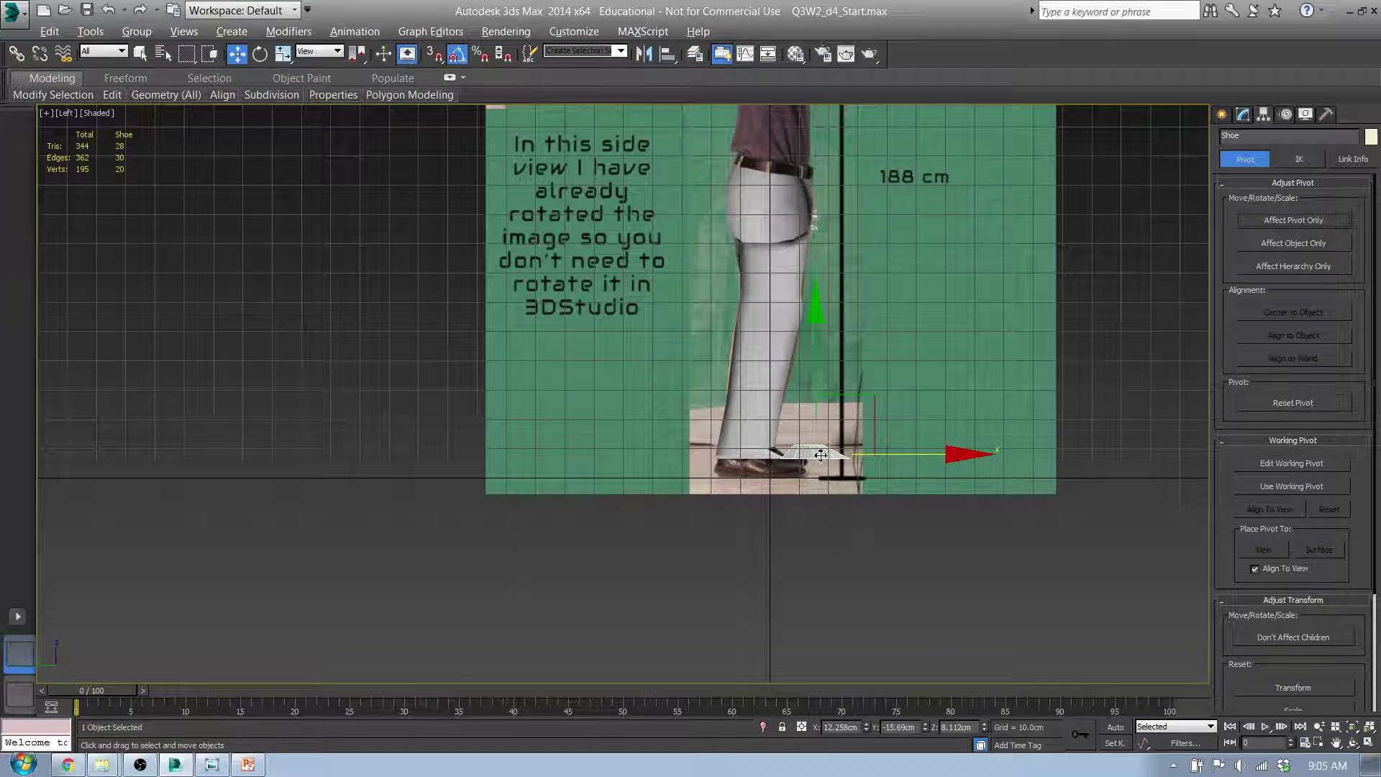
- Move the Shoe back over the foot in the side reference and hide the Pants object
scroll(812, 460, "up", 10)
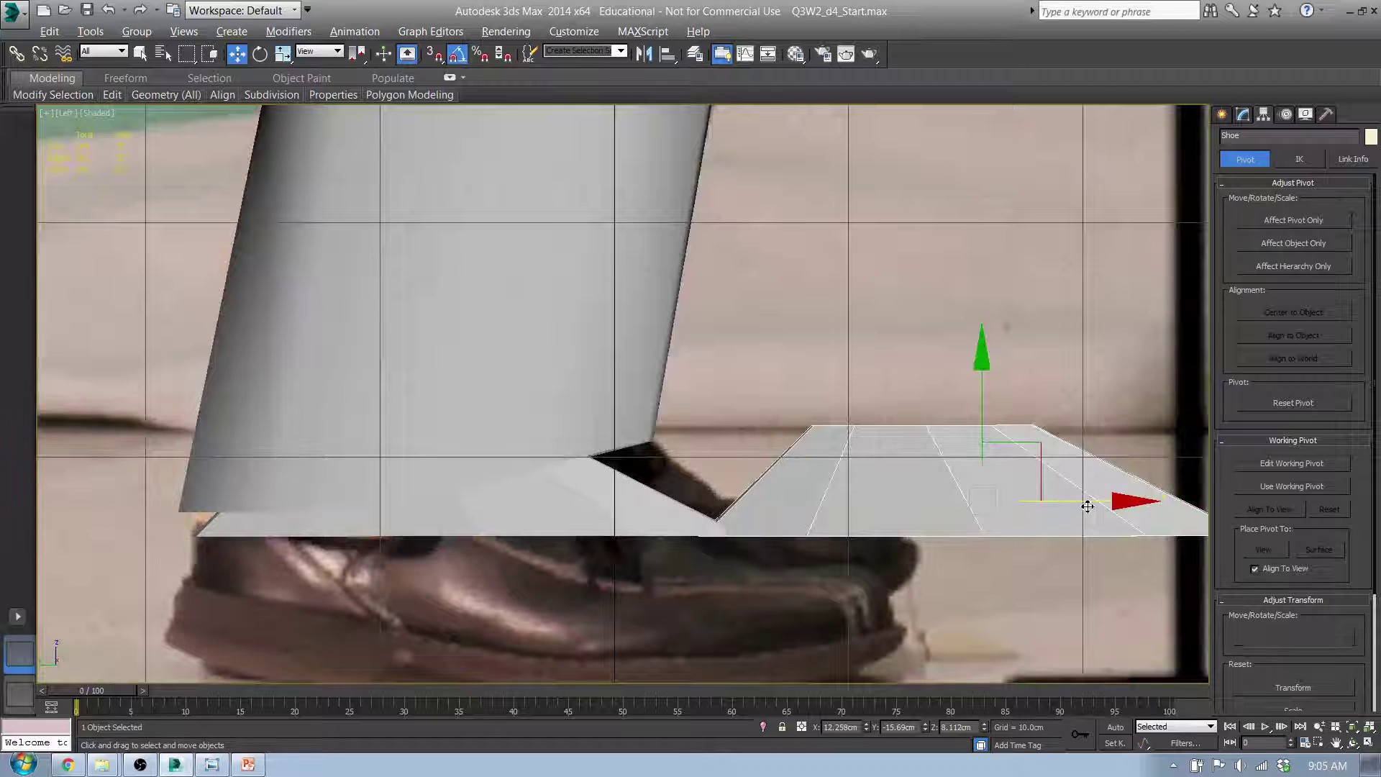
left_click_drag(1083, 513, 554, 484)
left_click(632, 310)
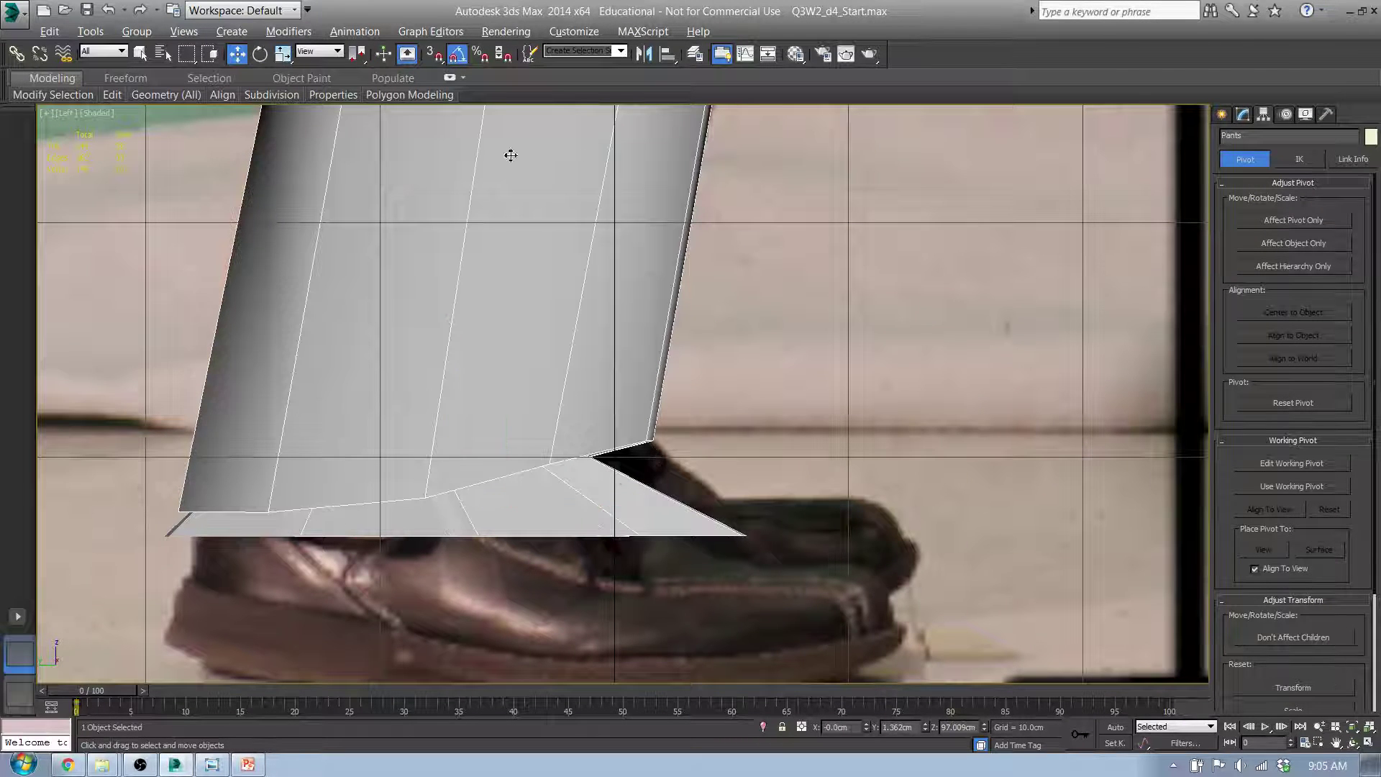
left_click(610, 163)
left_click(464, 493)
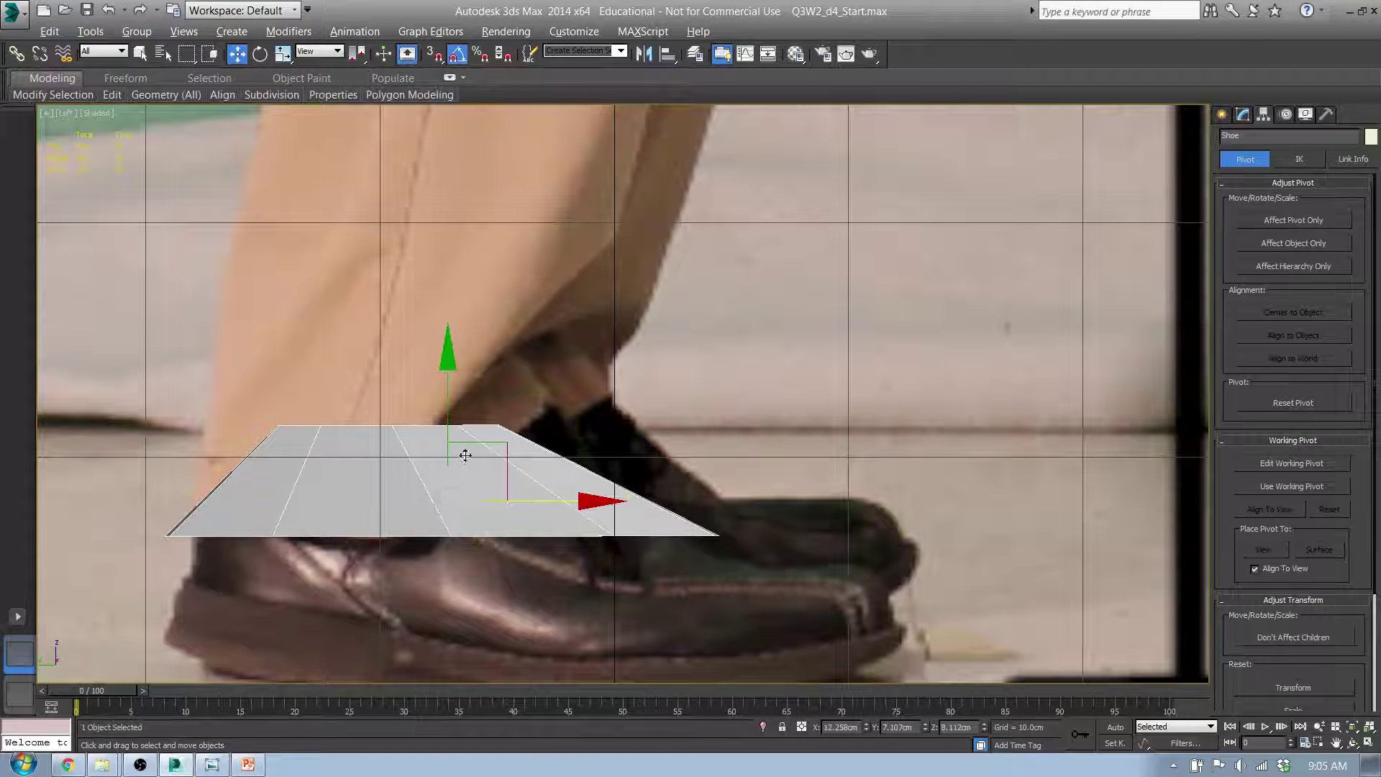
- Assign the transparent blue material to the Shoe object and close the material editor
middle_click_drag(524, 478, 460, 443, "alt")
key("l")
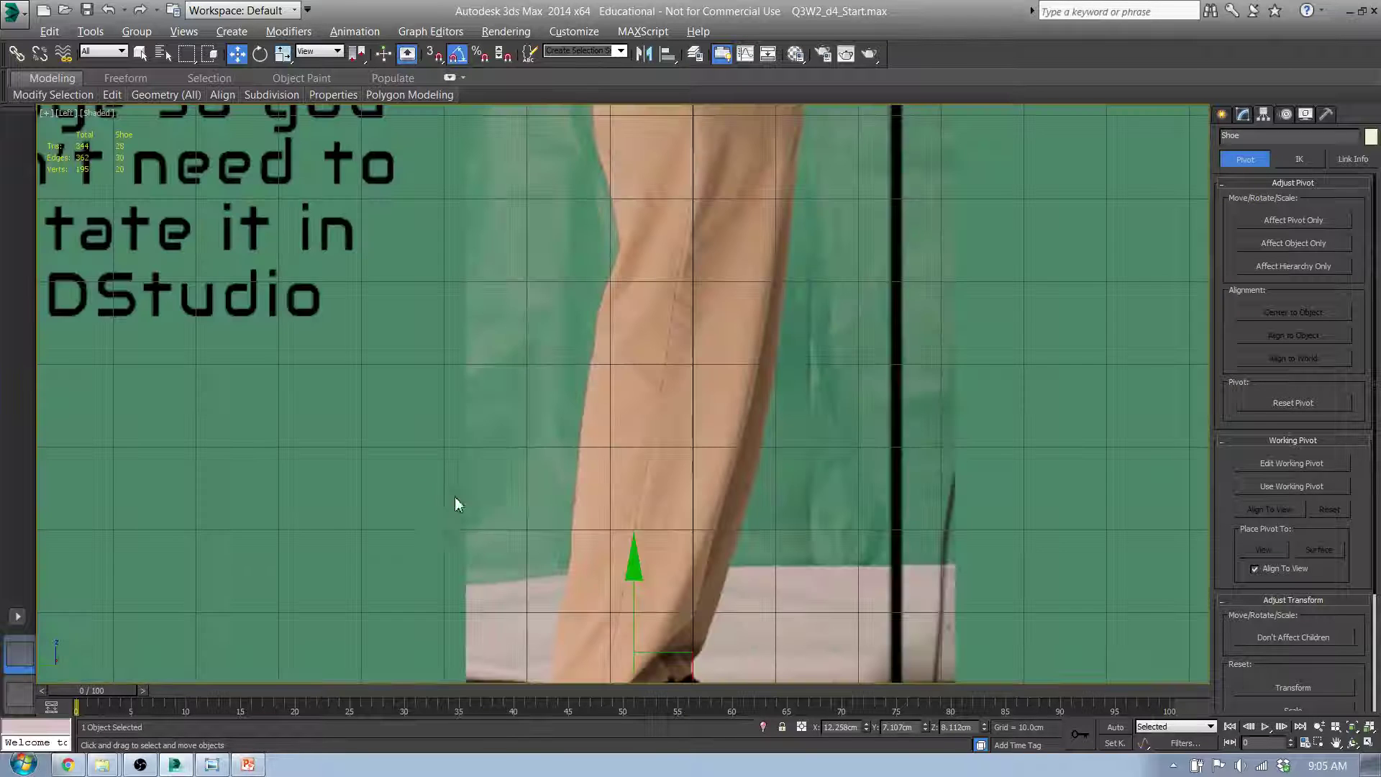
middle_click_drag(635, 574, 698, 170)
scroll(663, 321, "up", 5)
middle_click_drag(813, 297, 660, 420)
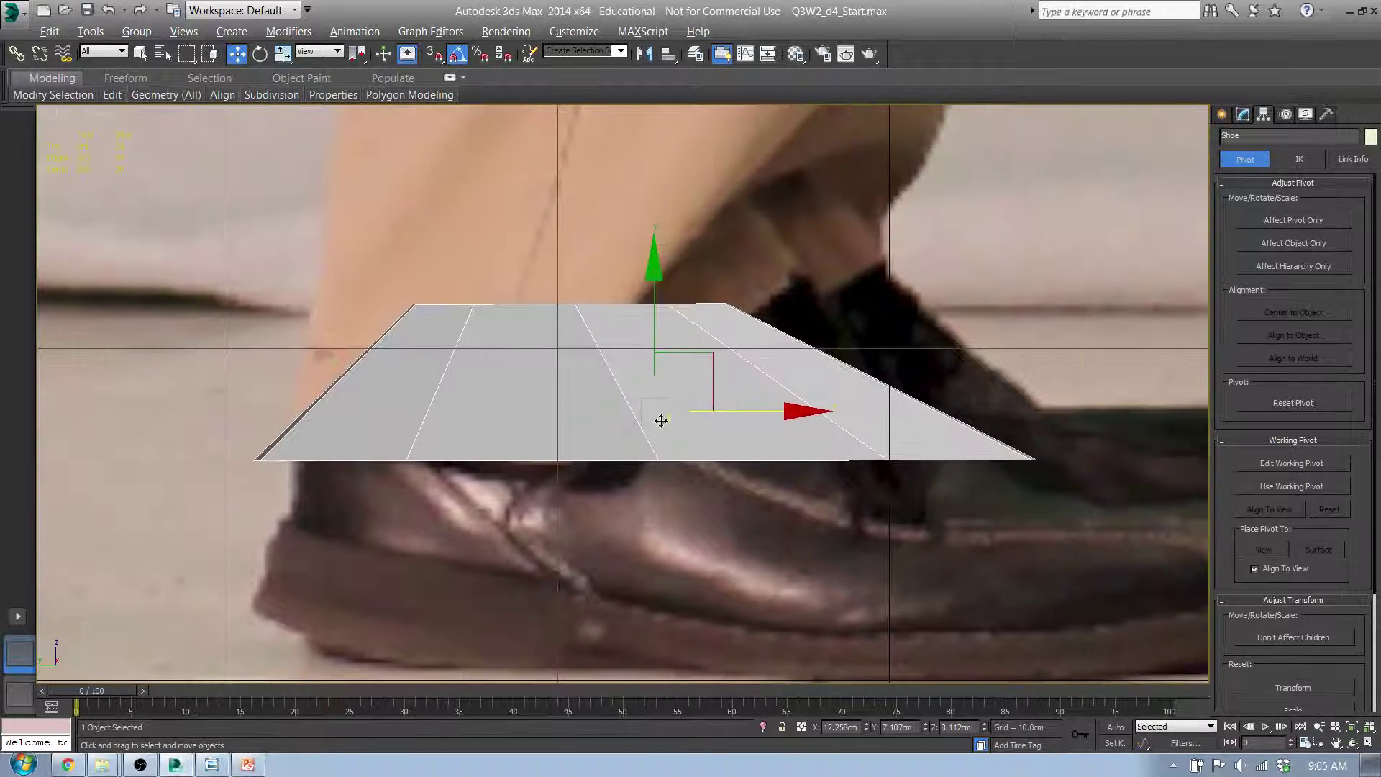
left_click(795, 54)
left_click_drag(266, 338, 474, 384)
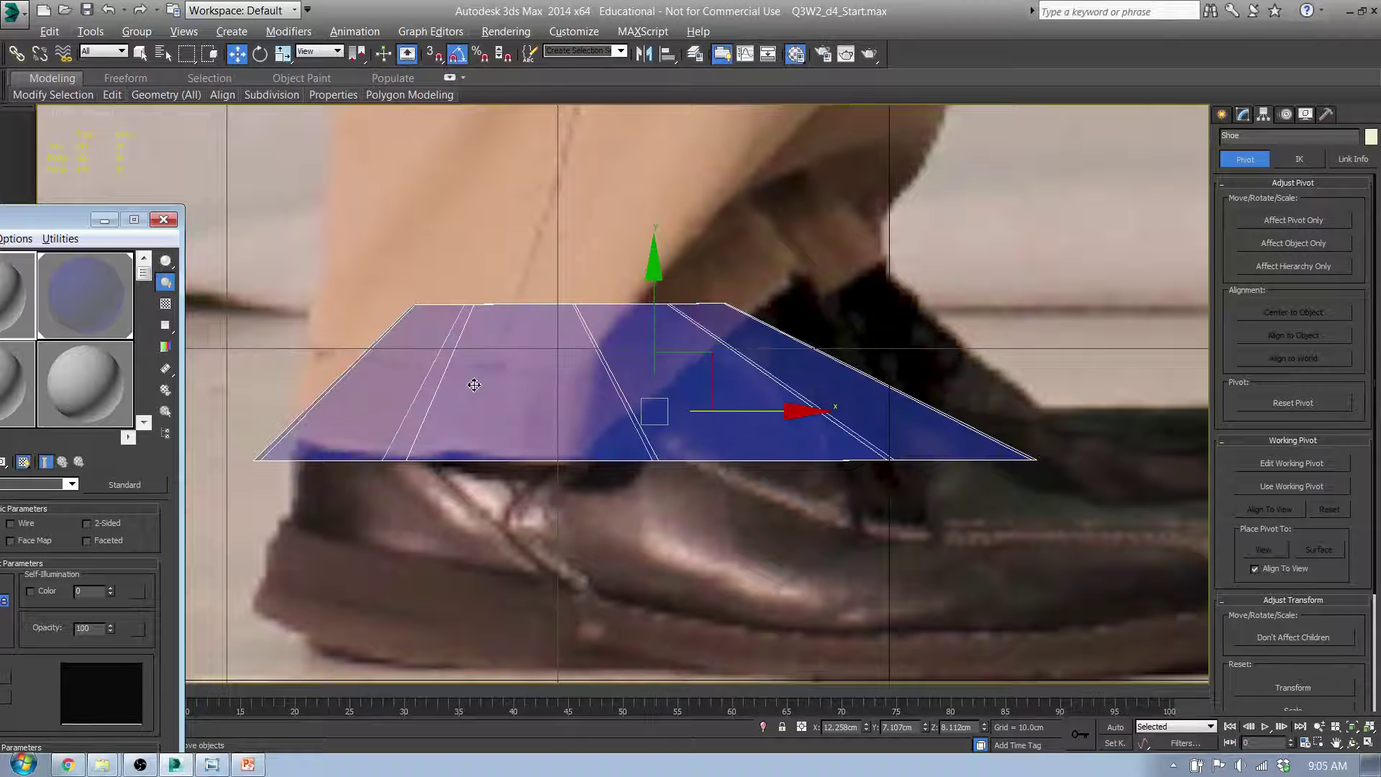
left_click(163, 219)
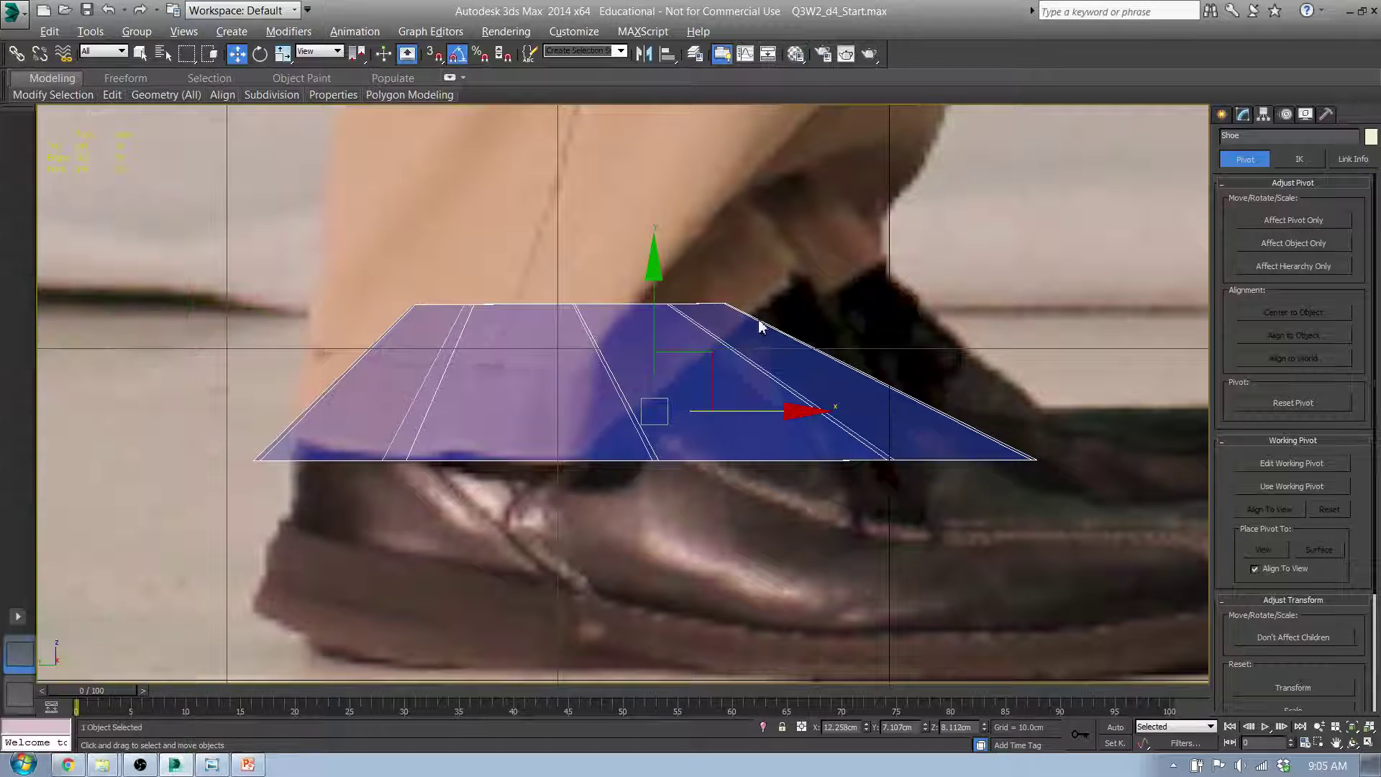
- Move the Shoe slightly forward in the side view and raise its bottom row of vertices above the pant hem
mouse_move(768, 416)
left_mouse_down()
mouse_move(371, 406)
mouse_move(851, 413)
mouse_move(777, 412)
mouse_move(792, 424)
left_mouse_up()
key("1")
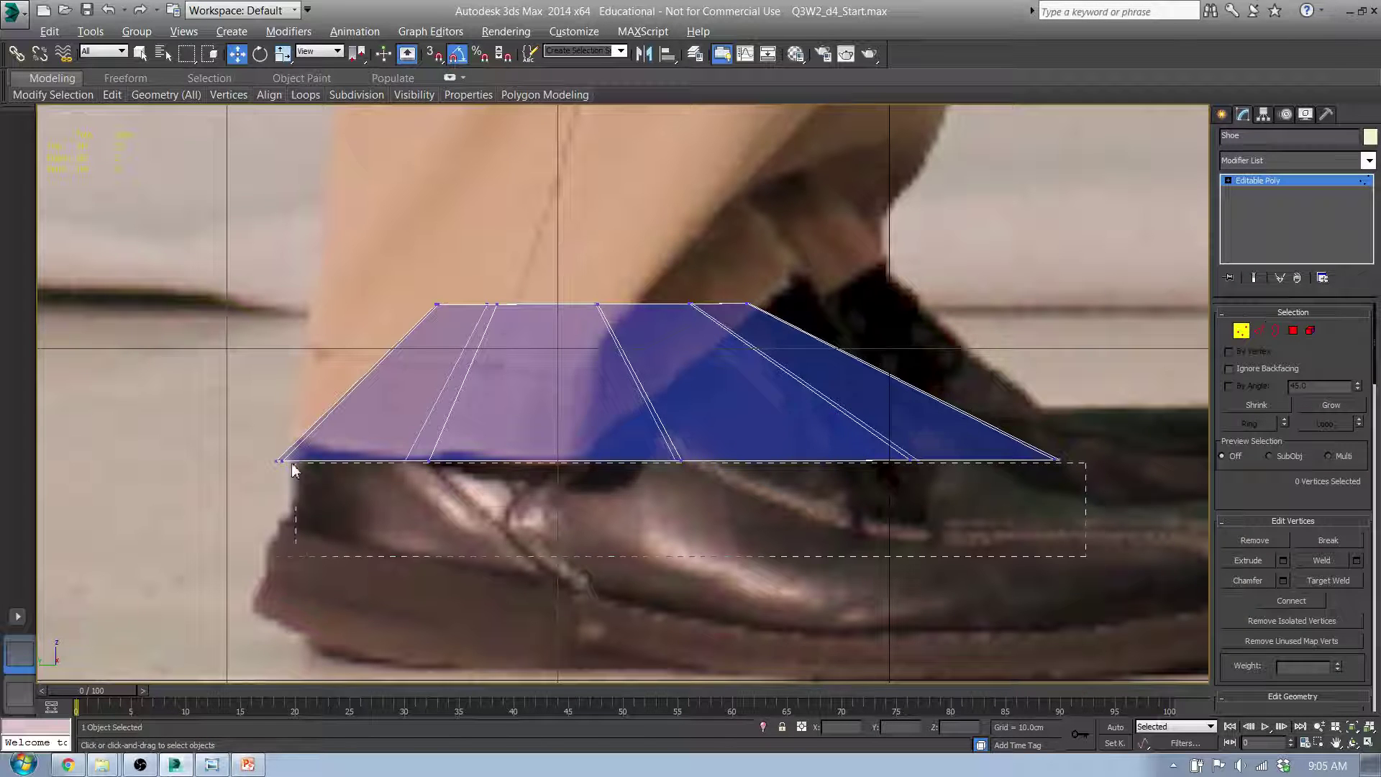
left_click_drag(292, 468, 269, 438)
left_click_drag(674, 391, 665, 335)
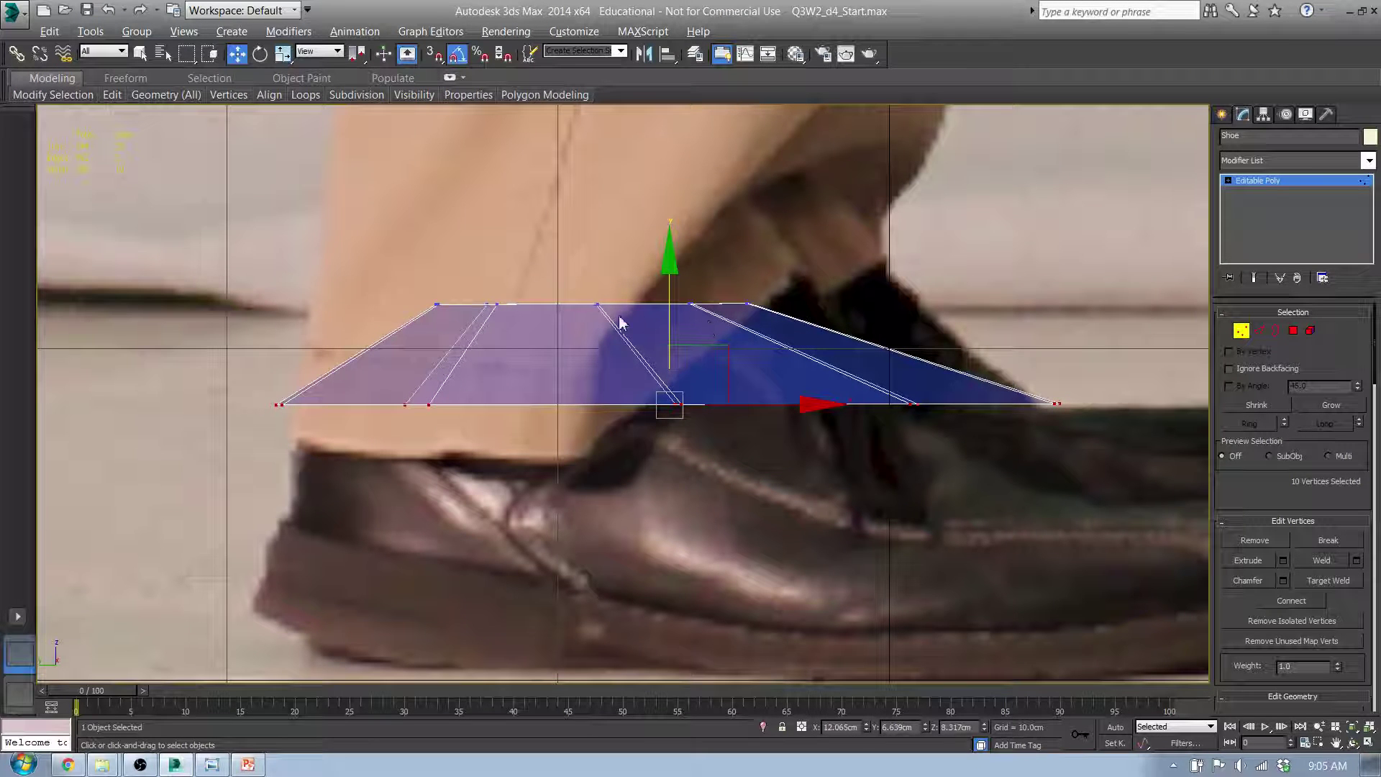
- Scale the Shoe's bottom row of vertices narrower along its length and shift it back to line up with the heel
left_click_drag(414, 278, 512, 311)
left_click_drag(807, 330, 805, 329)
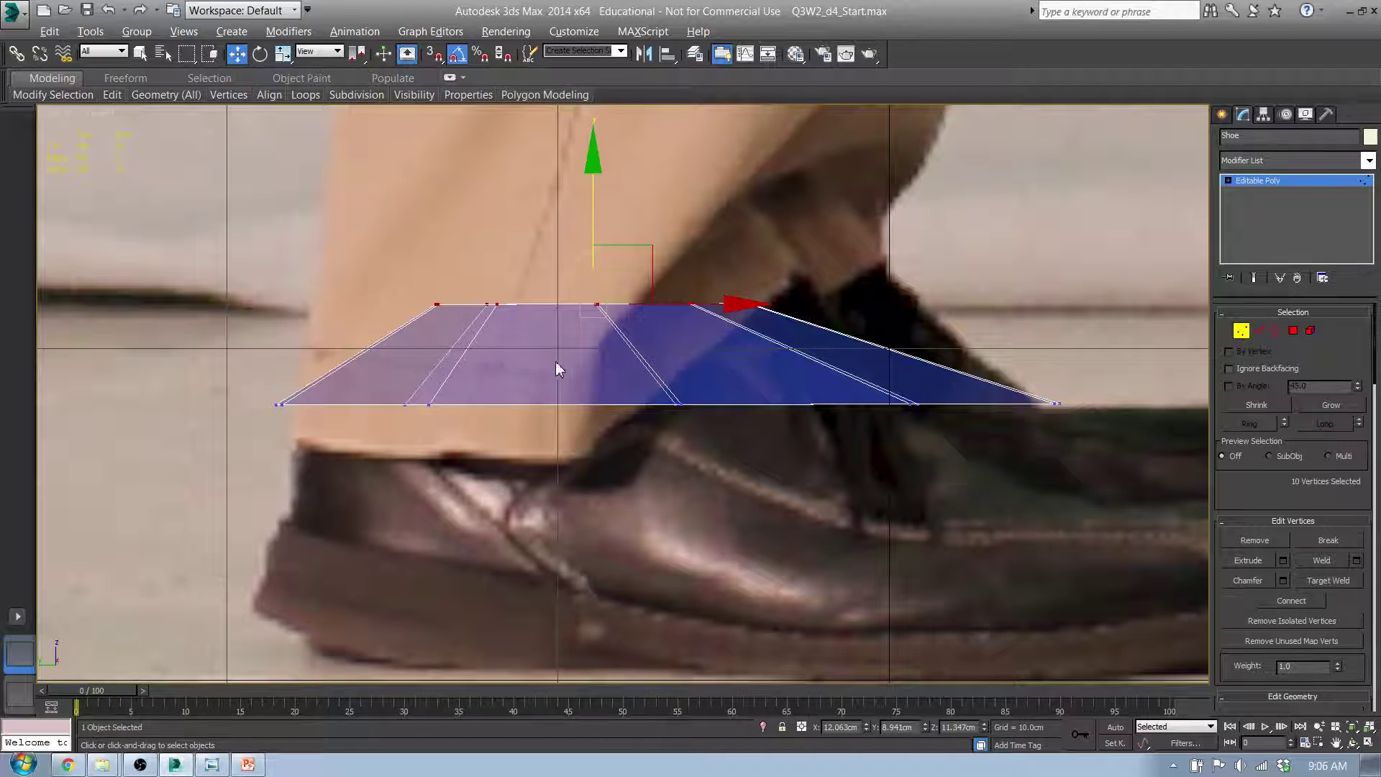
left_click_drag(763, 430, 202, 389)
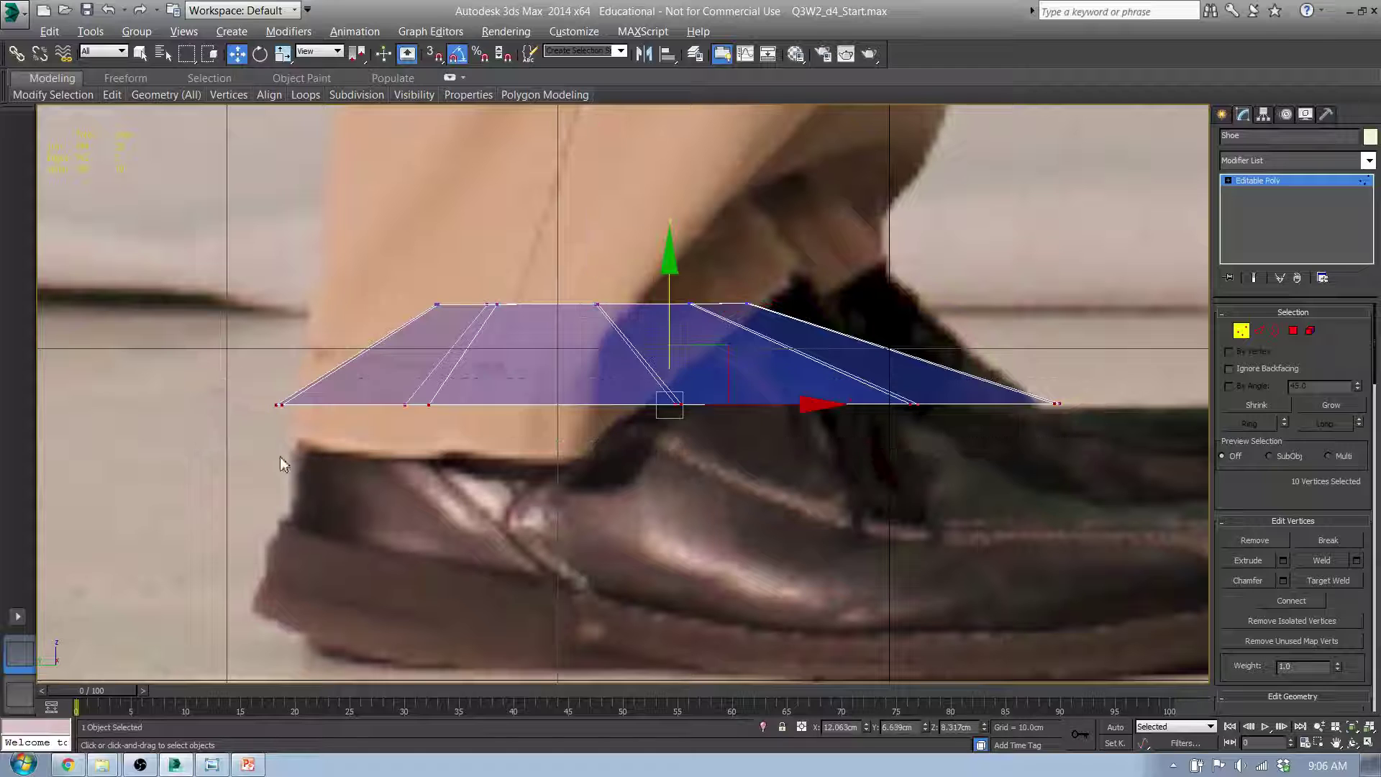
key("r")
left_click_drag(843, 409, 831, 410)
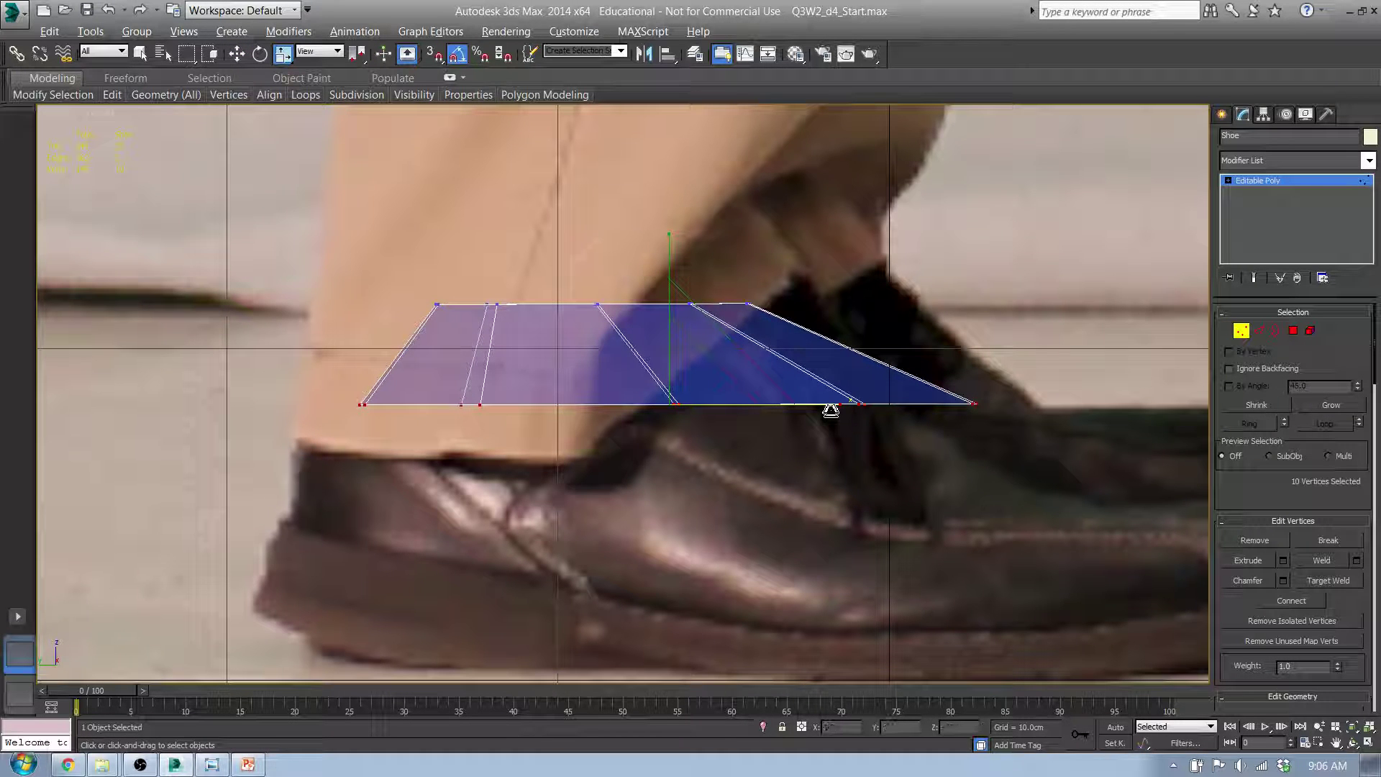
key("q")
key("w")
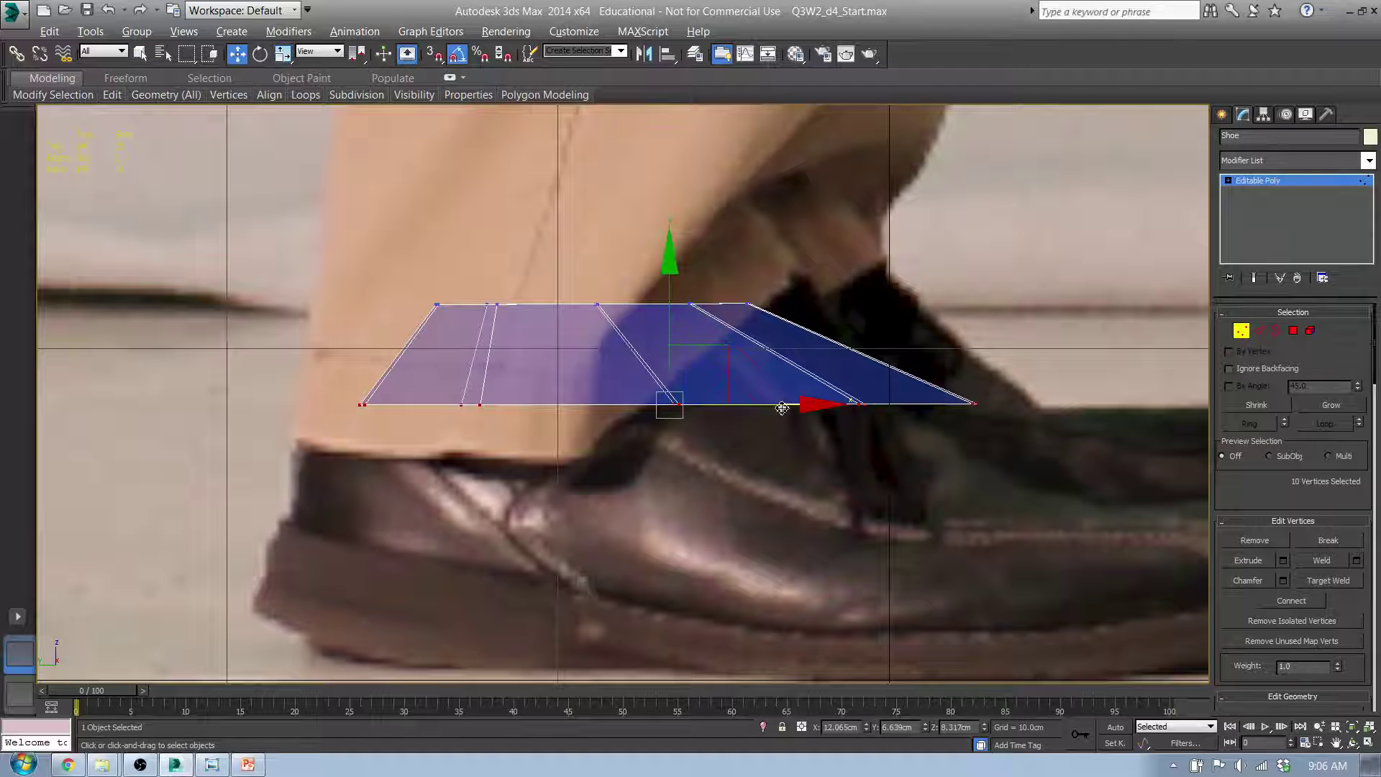
left_click_drag(781, 407, 713, 408)
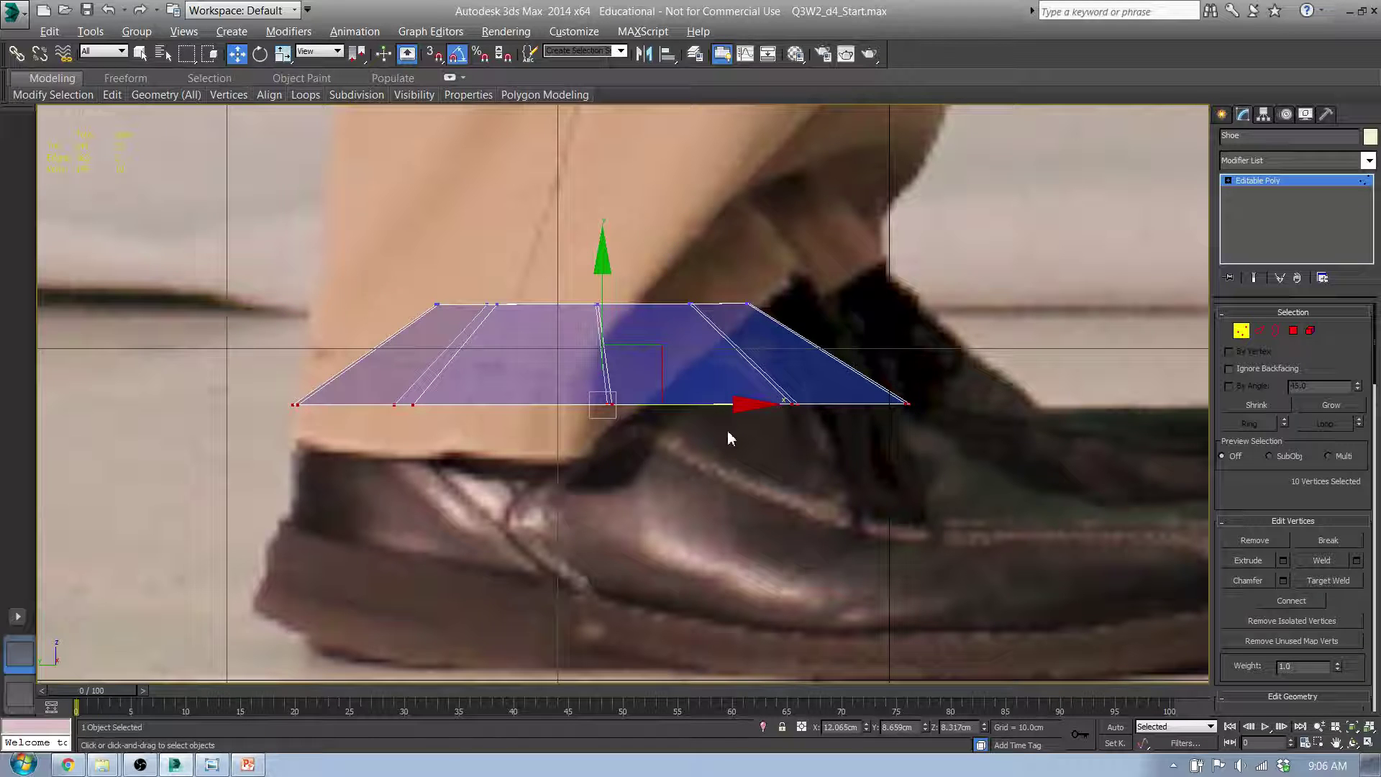
- Extrude the Shoe's bottom polygon downward and move the new face back up beneath the ankle section
left_click(1292, 331)
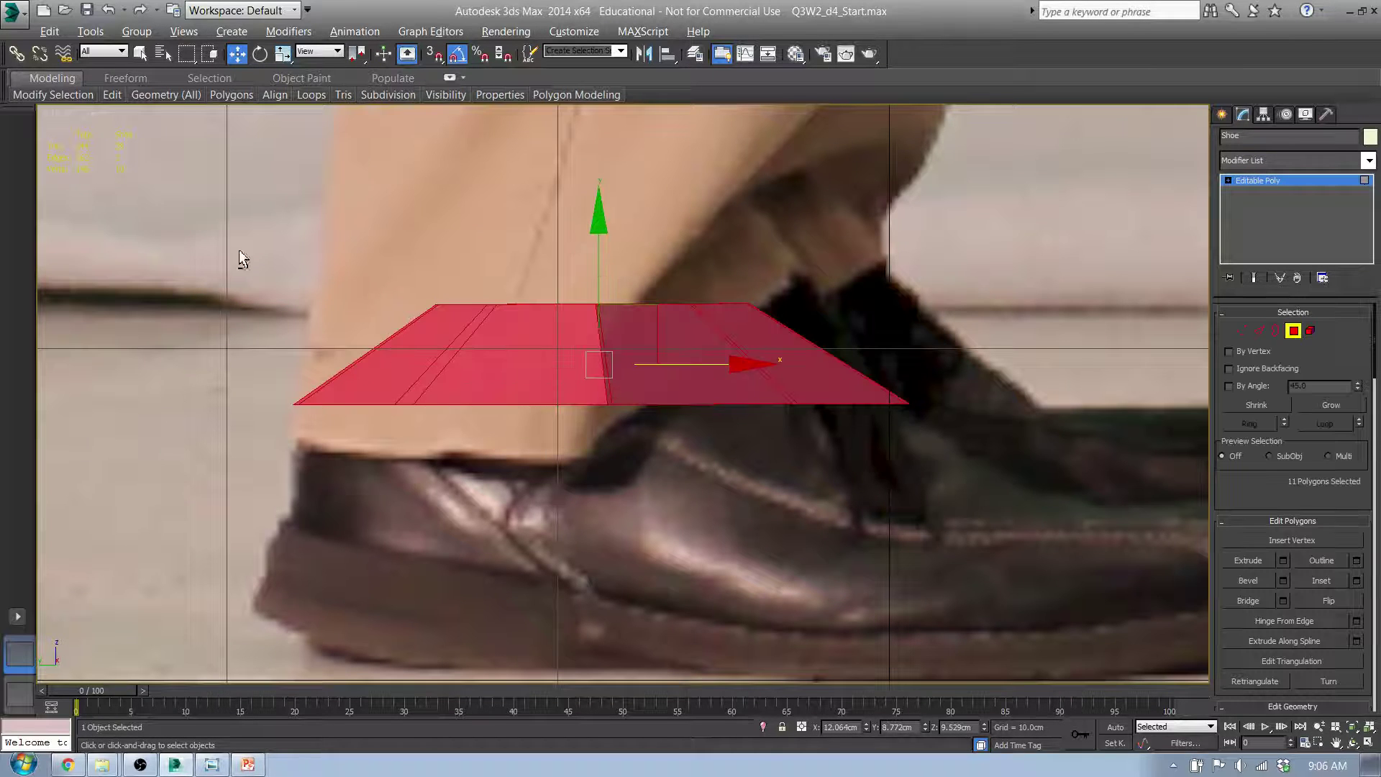
left_click_drag(135, 365, 893, 356, "alt")
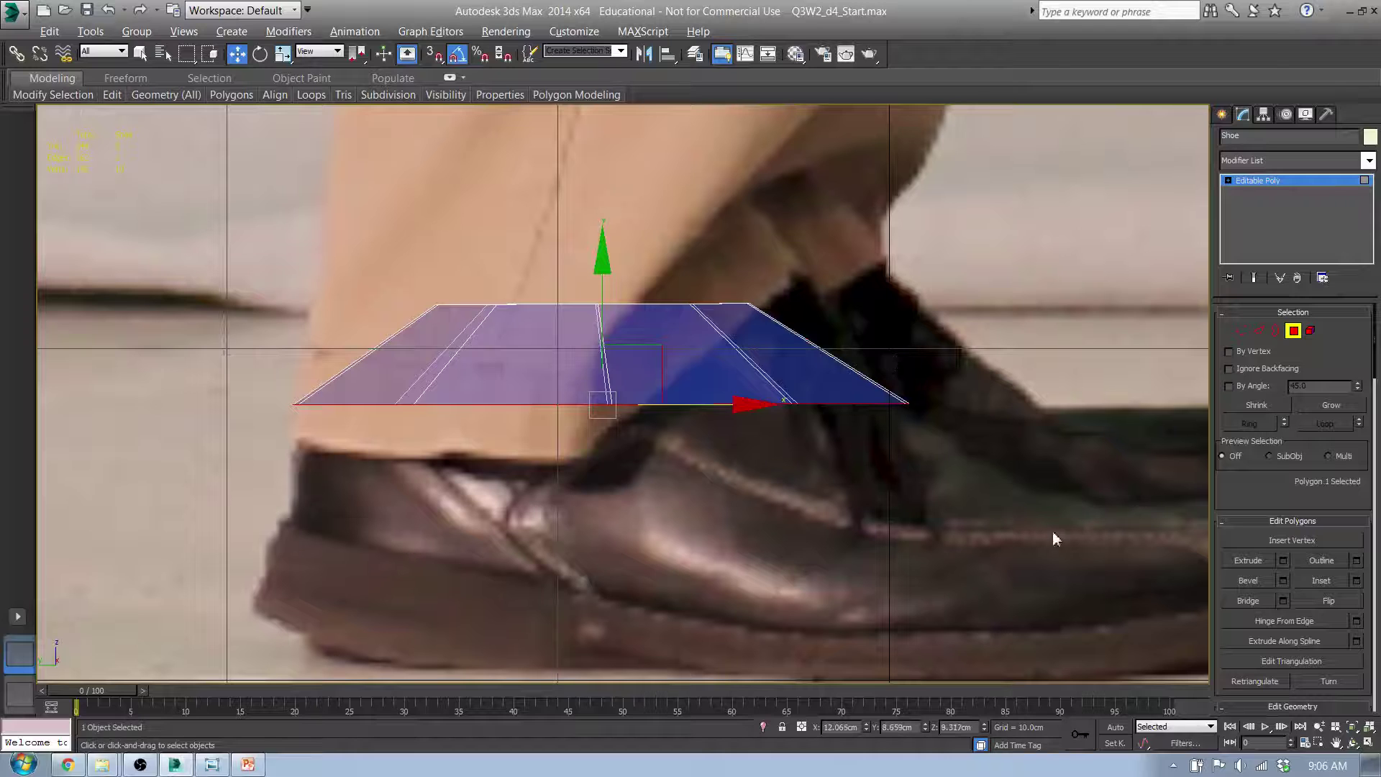
left_click(1248, 560)
left_click_drag(764, 403, 764, 552)
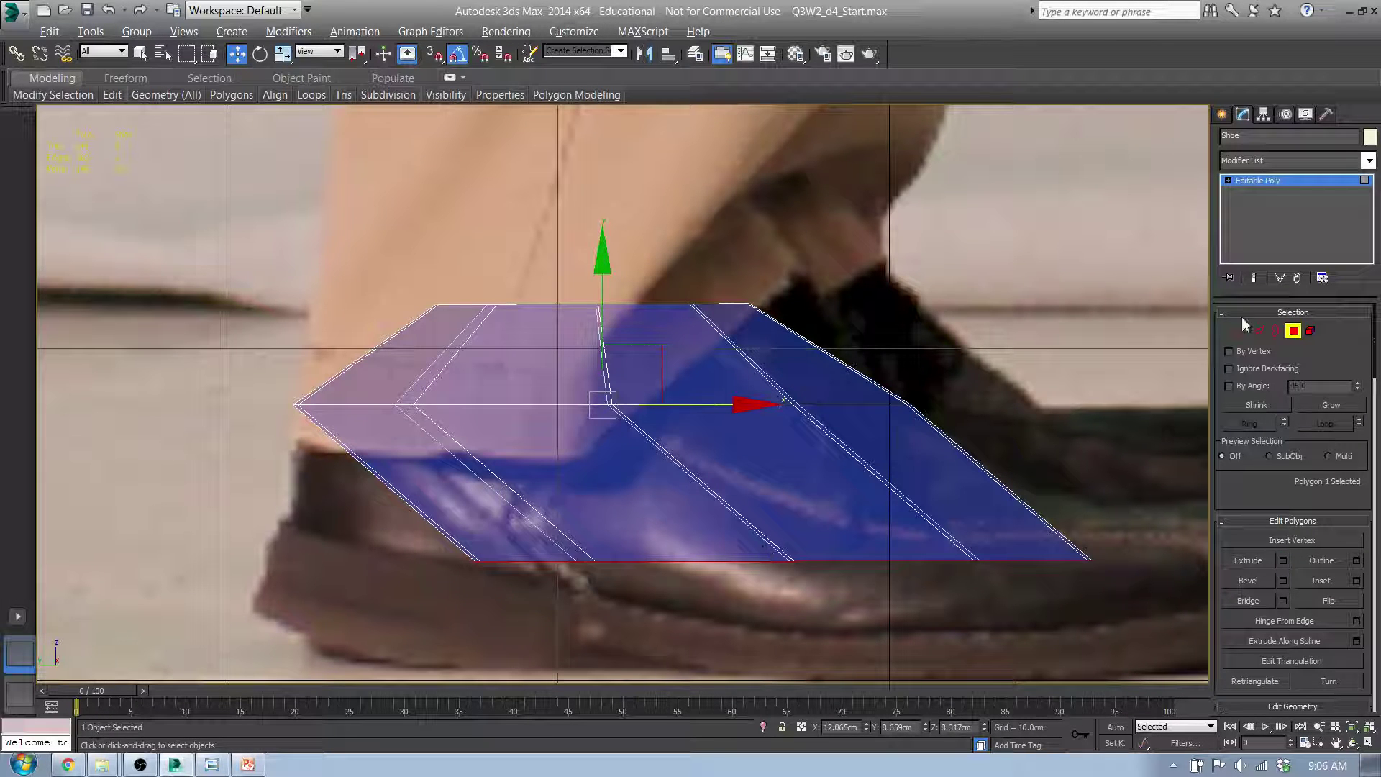
middle_click_drag(863, 584, 823, 450)
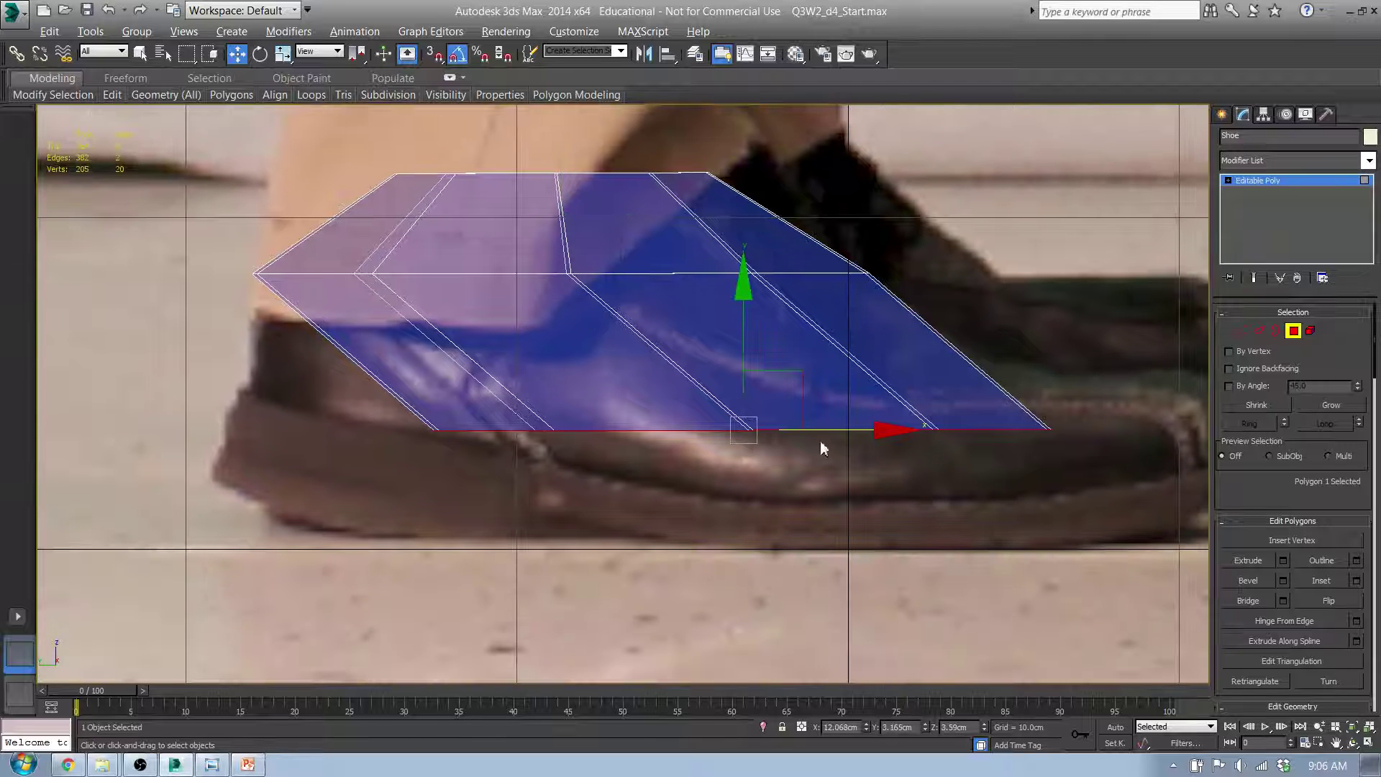
left_click_drag(803, 379, 632, 288)
- Scale the extruded bottom face longer and shift it so it spans from the heel to the laces in the side reference
key("r")
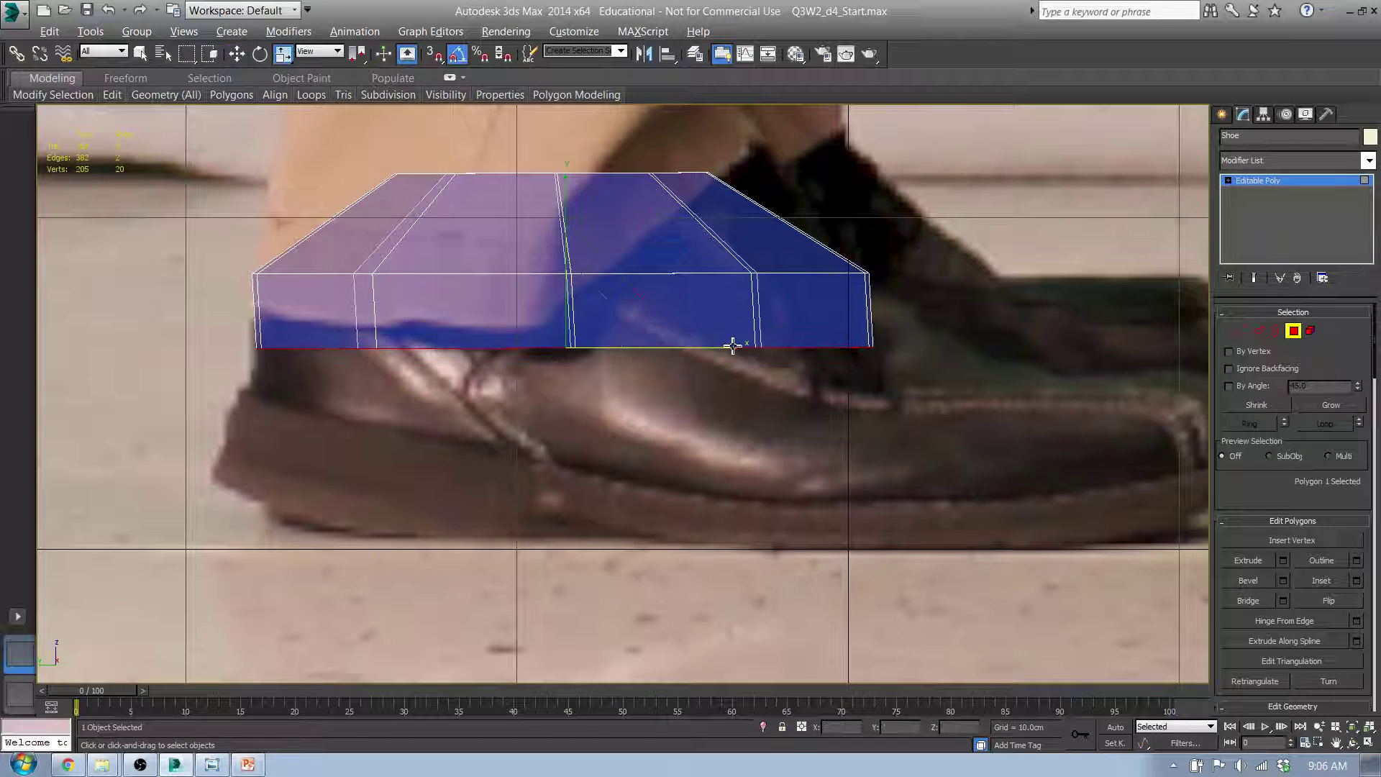
mouse_move(734, 348)
left_mouse_down()
mouse_move(756, 351)
mouse_move(692, 351)
mouse_move(748, 352)
left_mouse_up()
key("q")
key("w")
key("r")
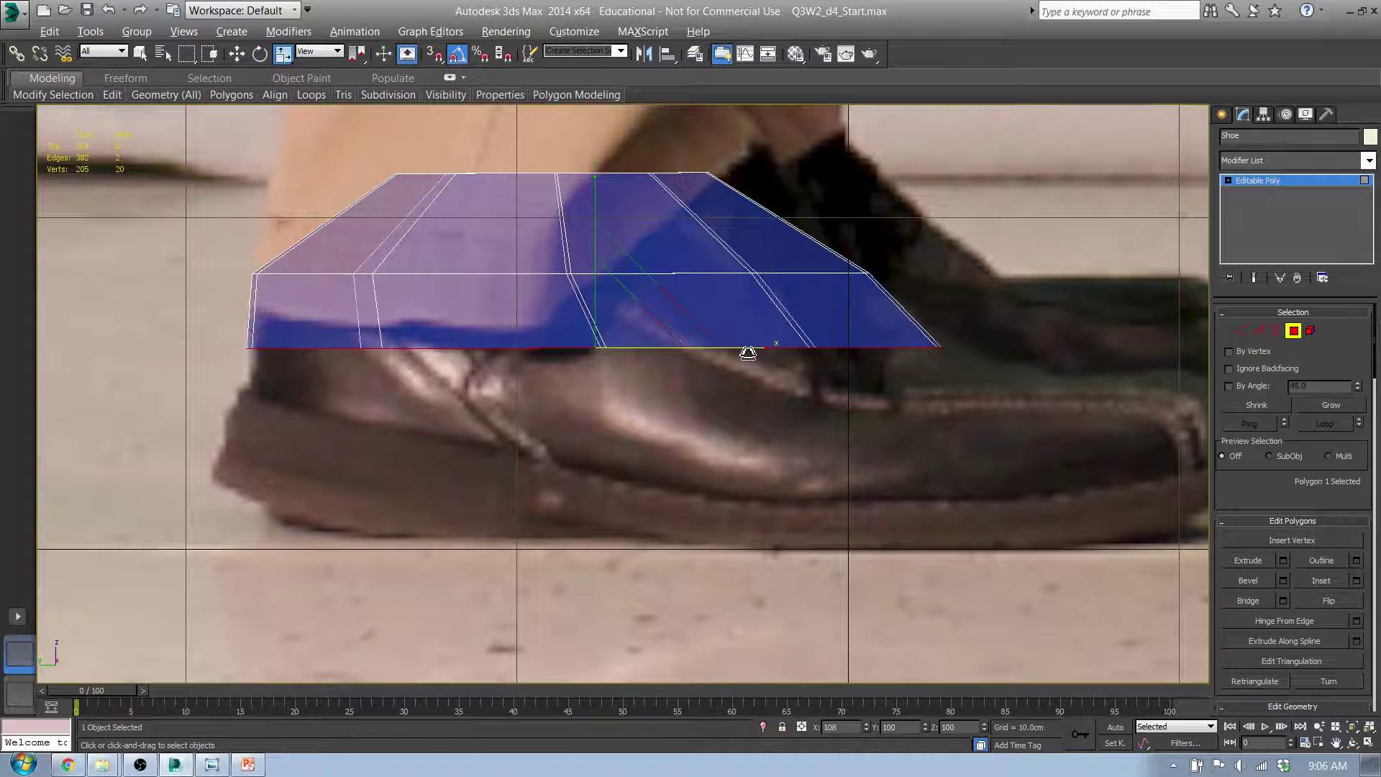
- In the front view, scale the Shoe's middle row of vertices wider to match the ankle in the reference
middle_click_drag(735, 371, 703, 386)
key("f")
middle_click_drag(650, 428, 709, 369)
scroll(709, 369, "up", 2)
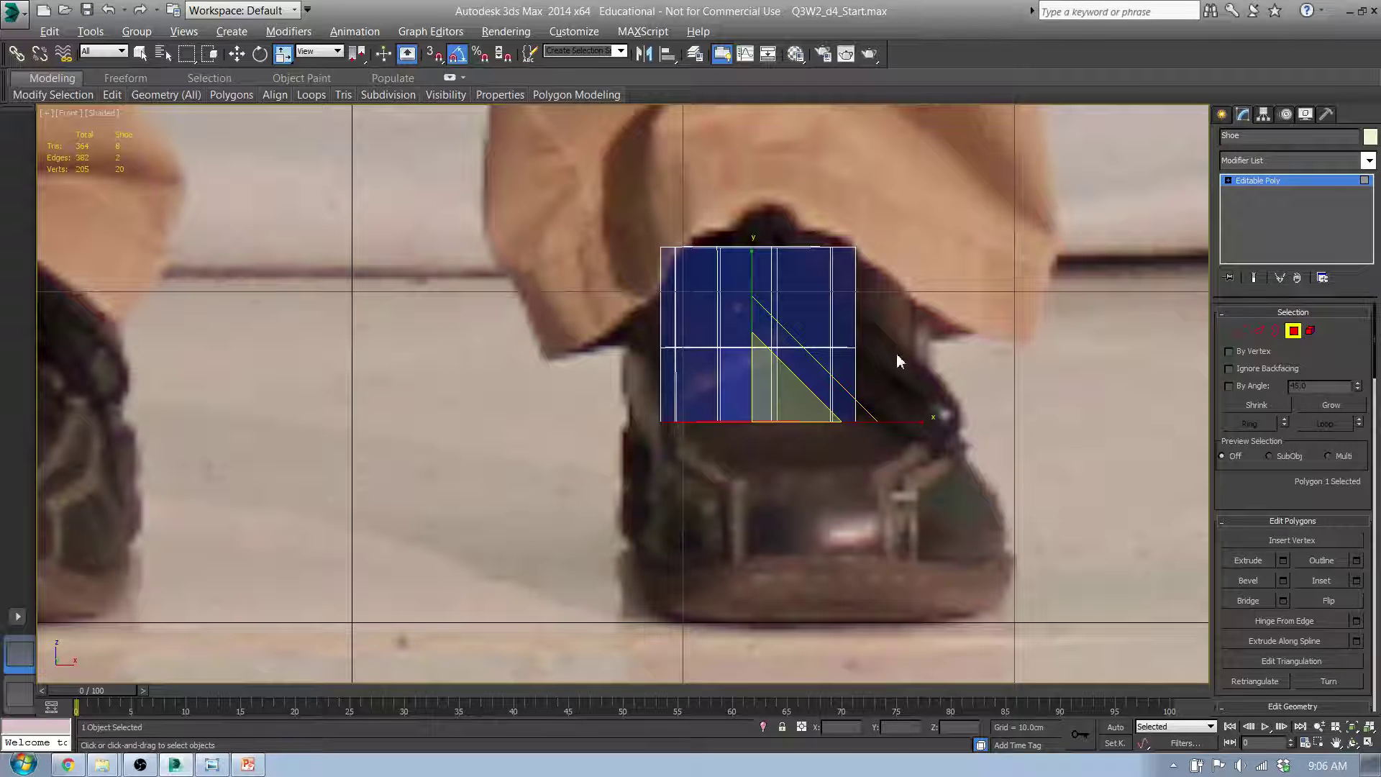
key("1")
left_click_drag(899, 387, 872, 352)
key("w")
middle_click_drag(778, 478, 766, 411)
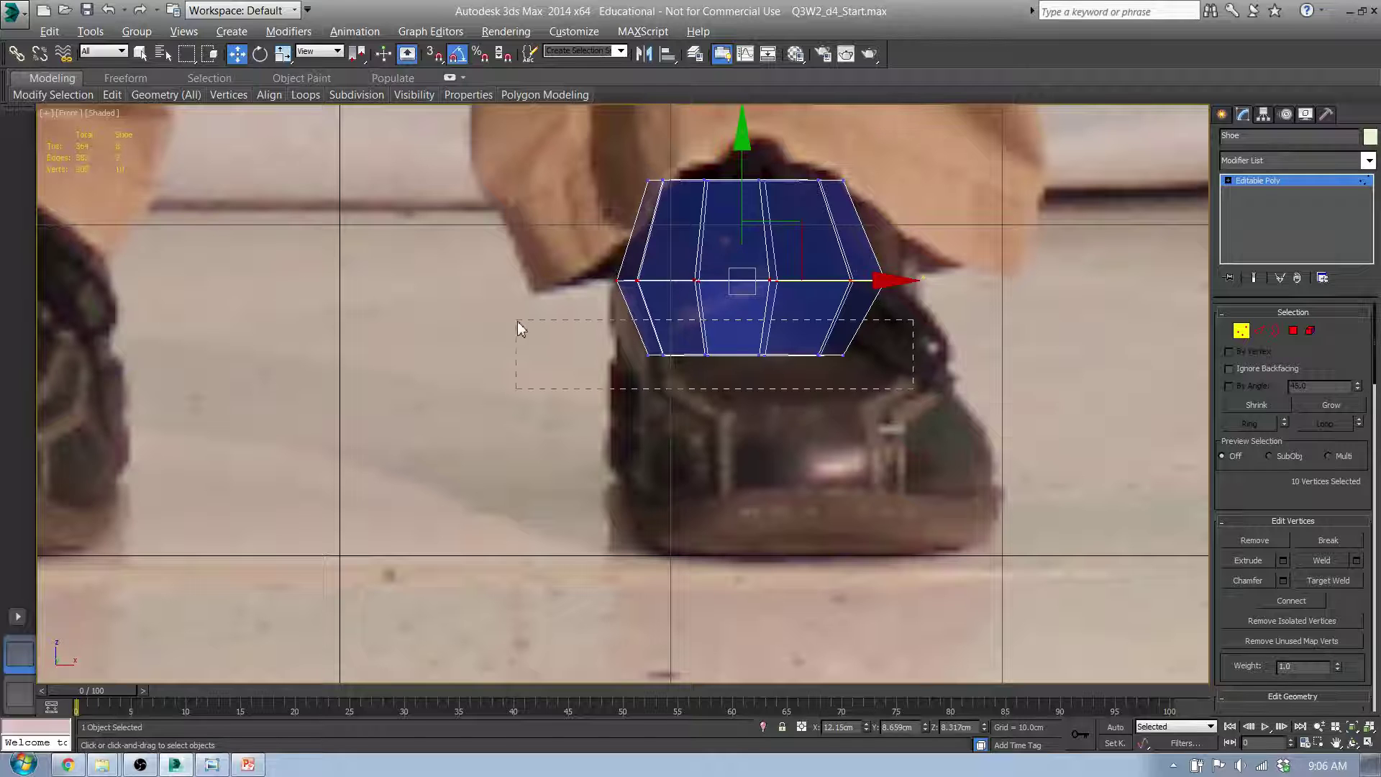
- Widen the Shoe's bottom row of vertices and shift it sideways to match the shoe outline in the front reference
left_click_drag(518, 322, 517, 322)
key("r")
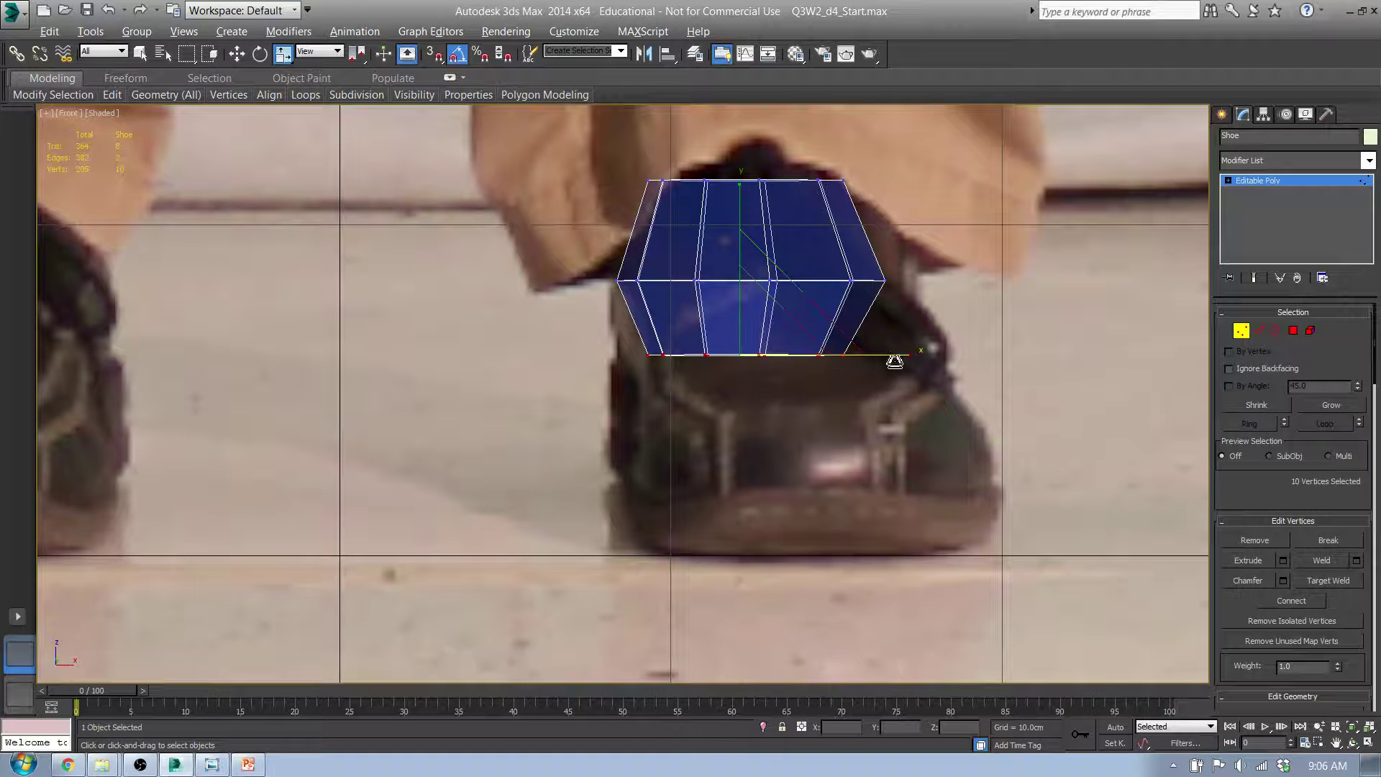
left_click_drag(909, 358, 860, 357)
key("w")
middle_click_drag(813, 372, 853, 369)
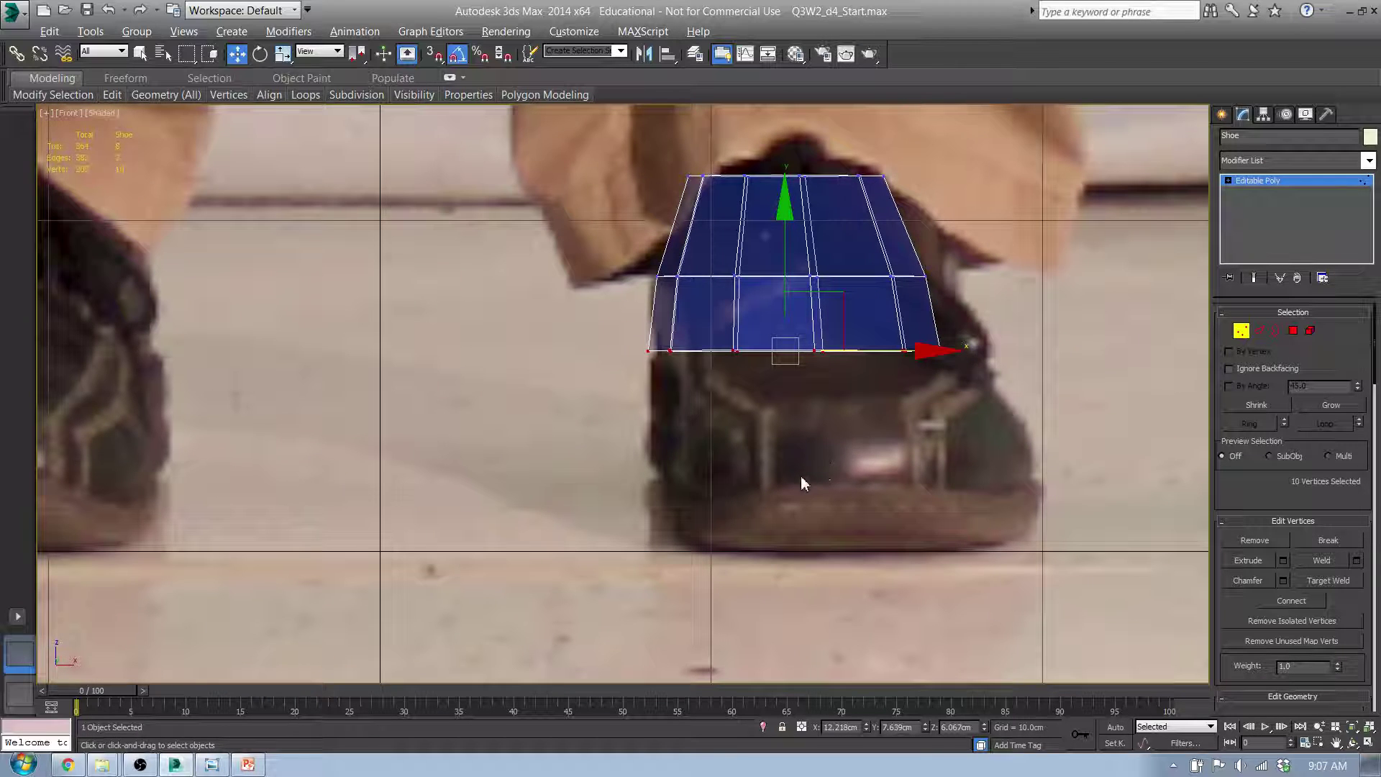
key("r")
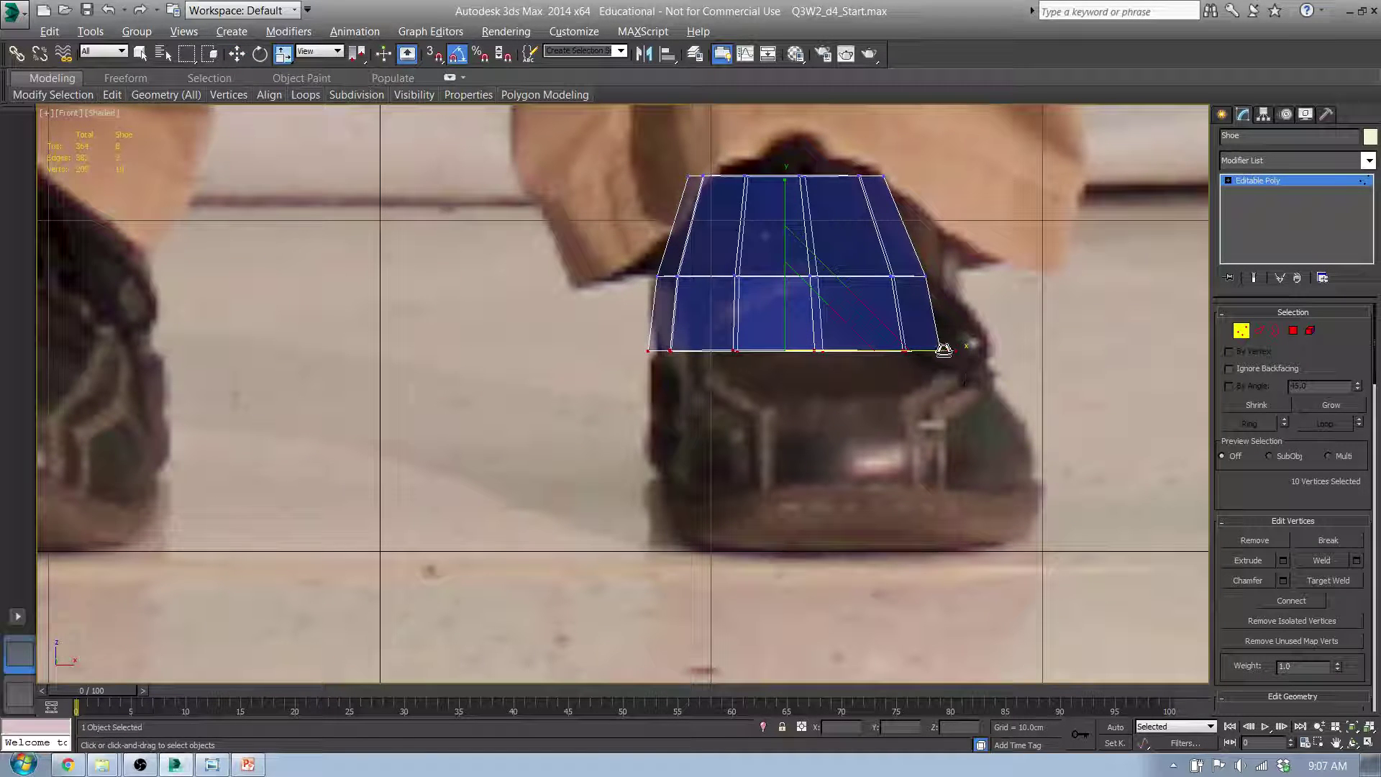
left_click_drag(943, 349, 902, 355)
key("w")
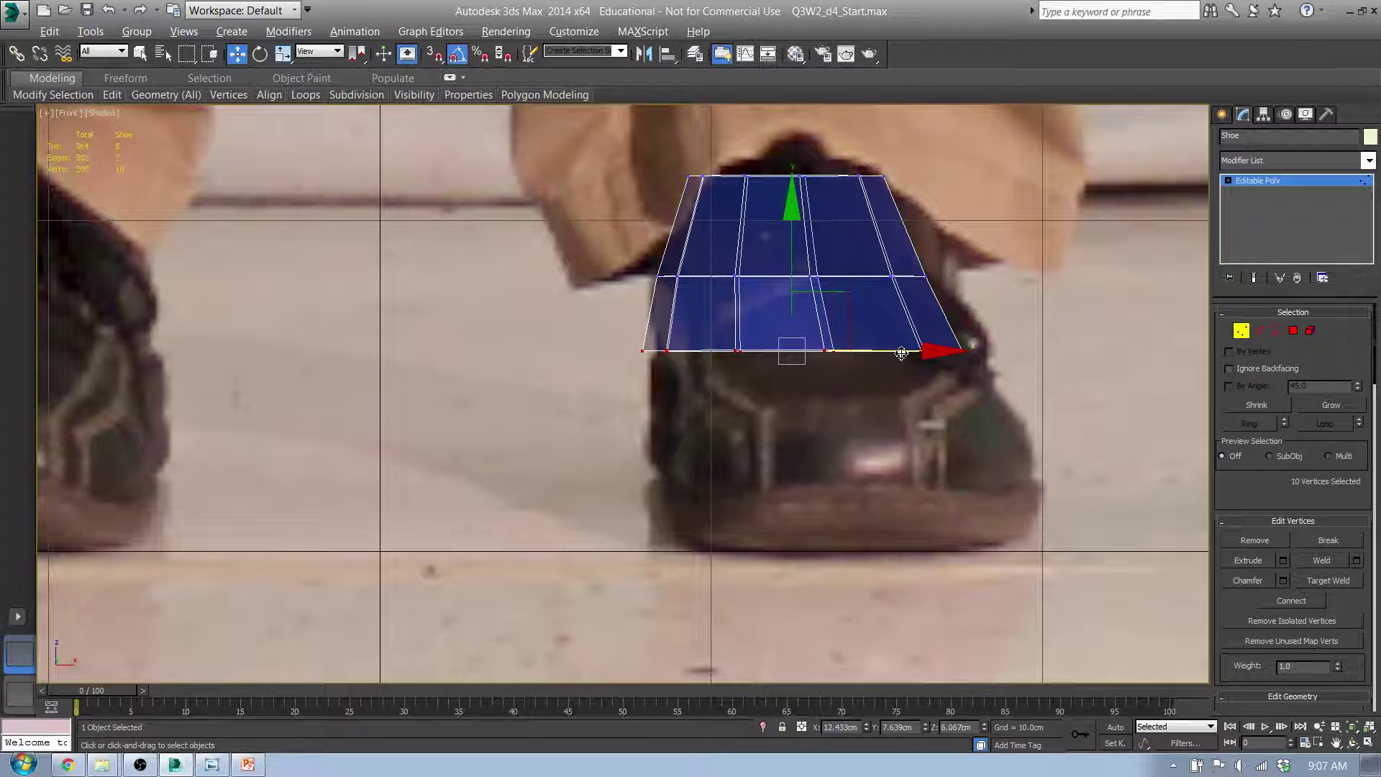
- In the side view, shift the bottom row of vertices and the inner middle-row vertices slightly toward the toe
key("l")
middle_click_drag(886, 370, 789, 368)
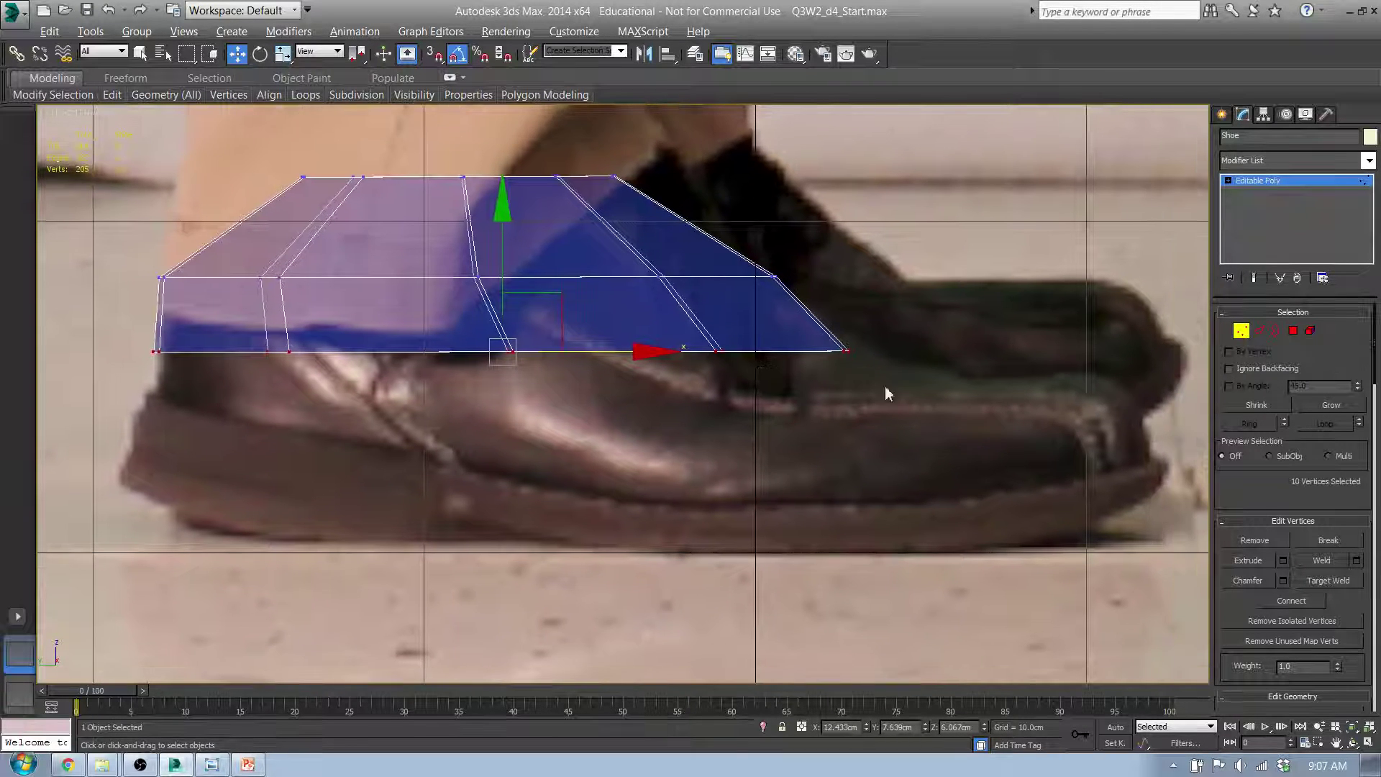
left_click_drag(606, 352, 698, 305)
left_click_drag(568, 279, 588, 282)
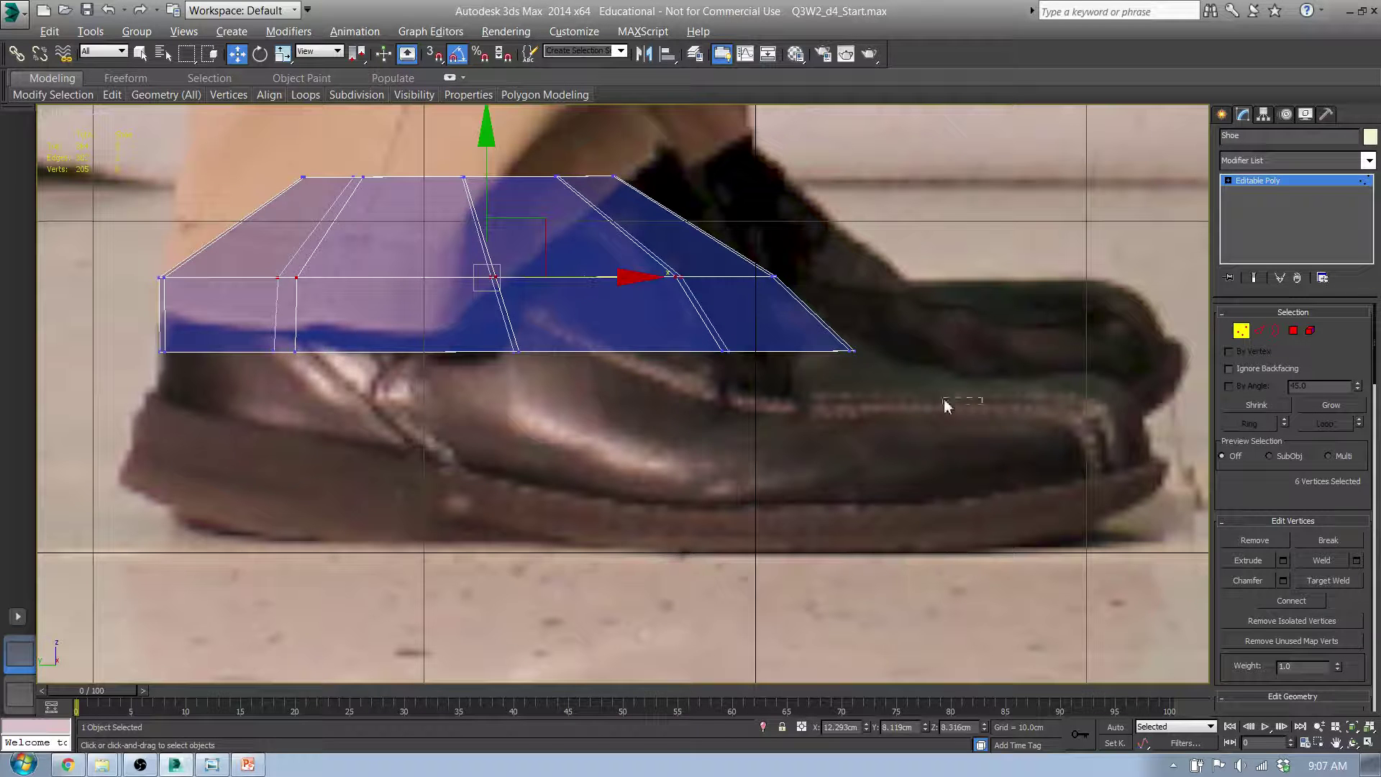
- Extrude the bottom polygon down again and move the new face back and up to the top of the heel's sole
key("4")
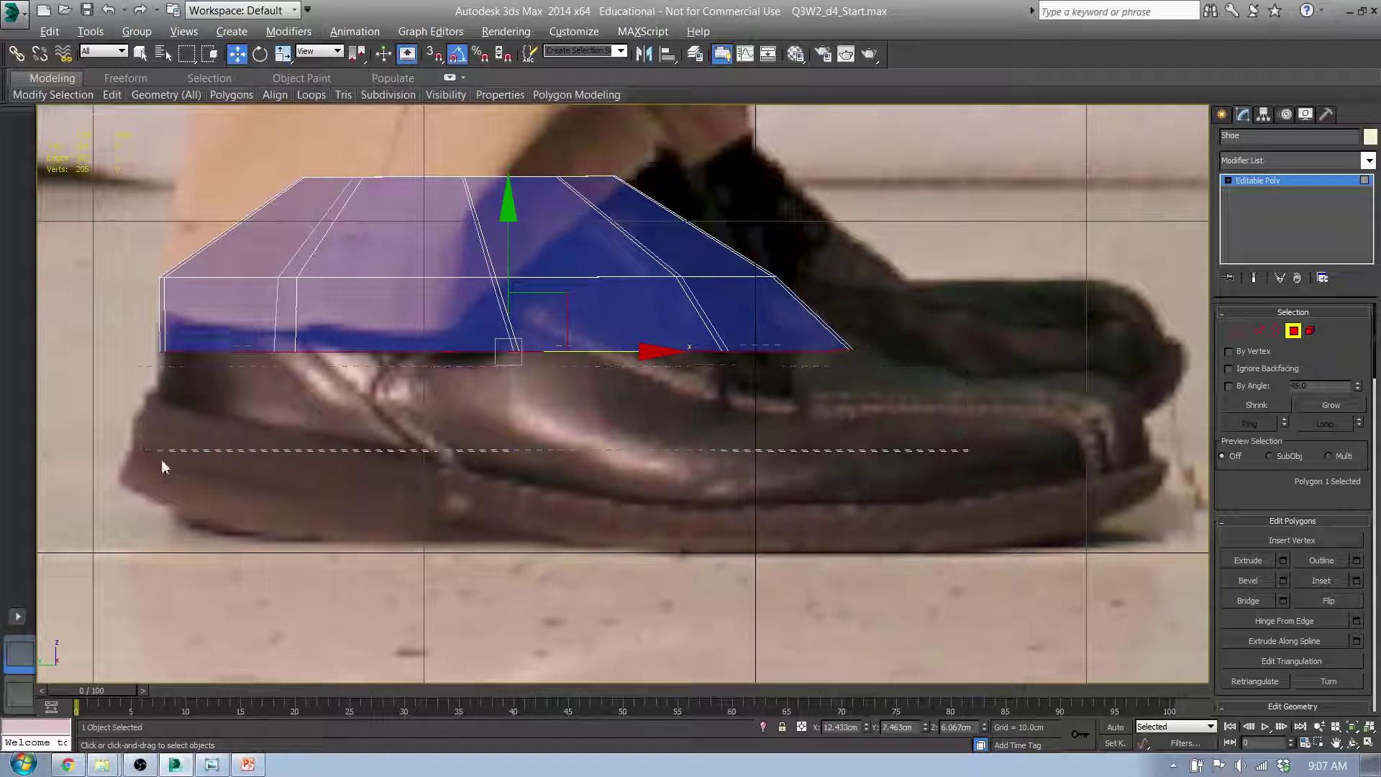
left_click_drag(88, 340, 89, 338)
key("ctrl+z")
left_click(1282, 565)
left_click(631, 451)
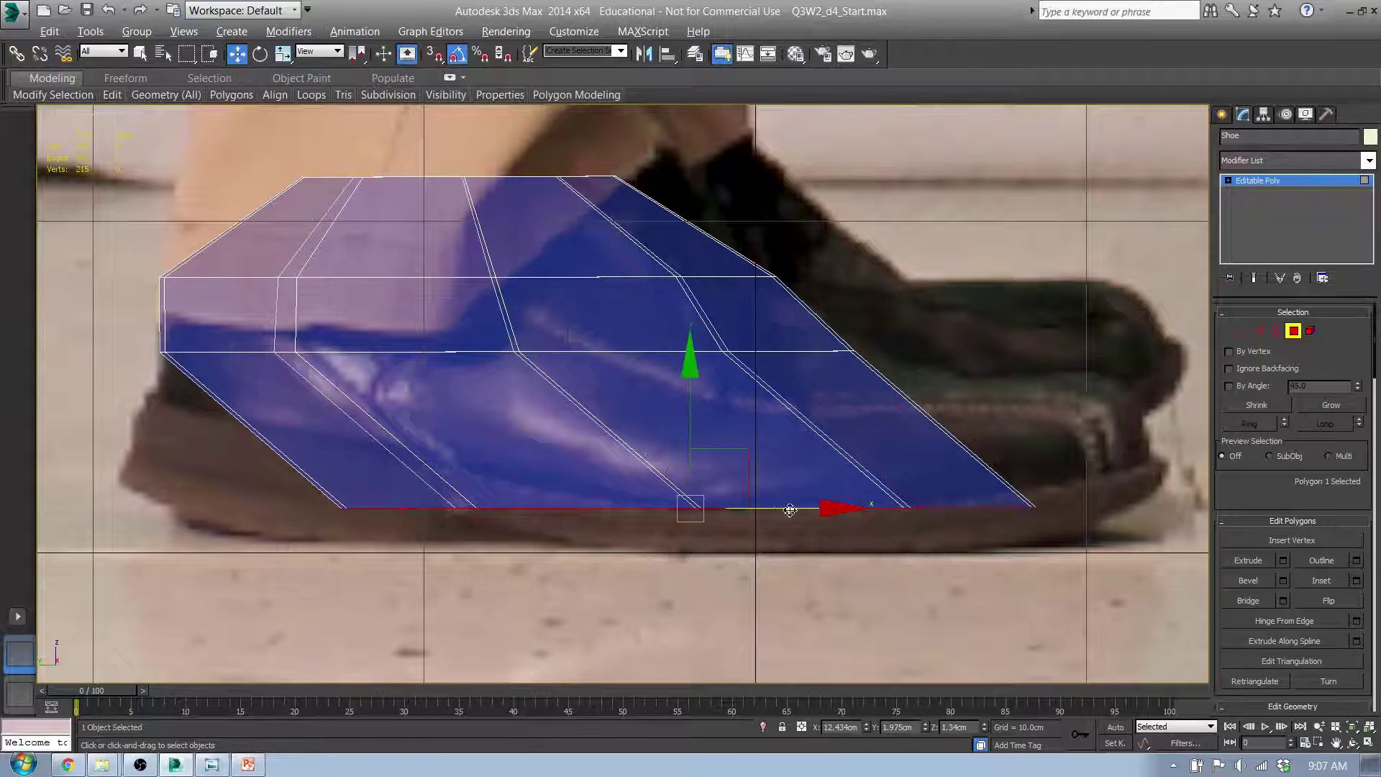
left_click_drag(716, 474, 553, 332)
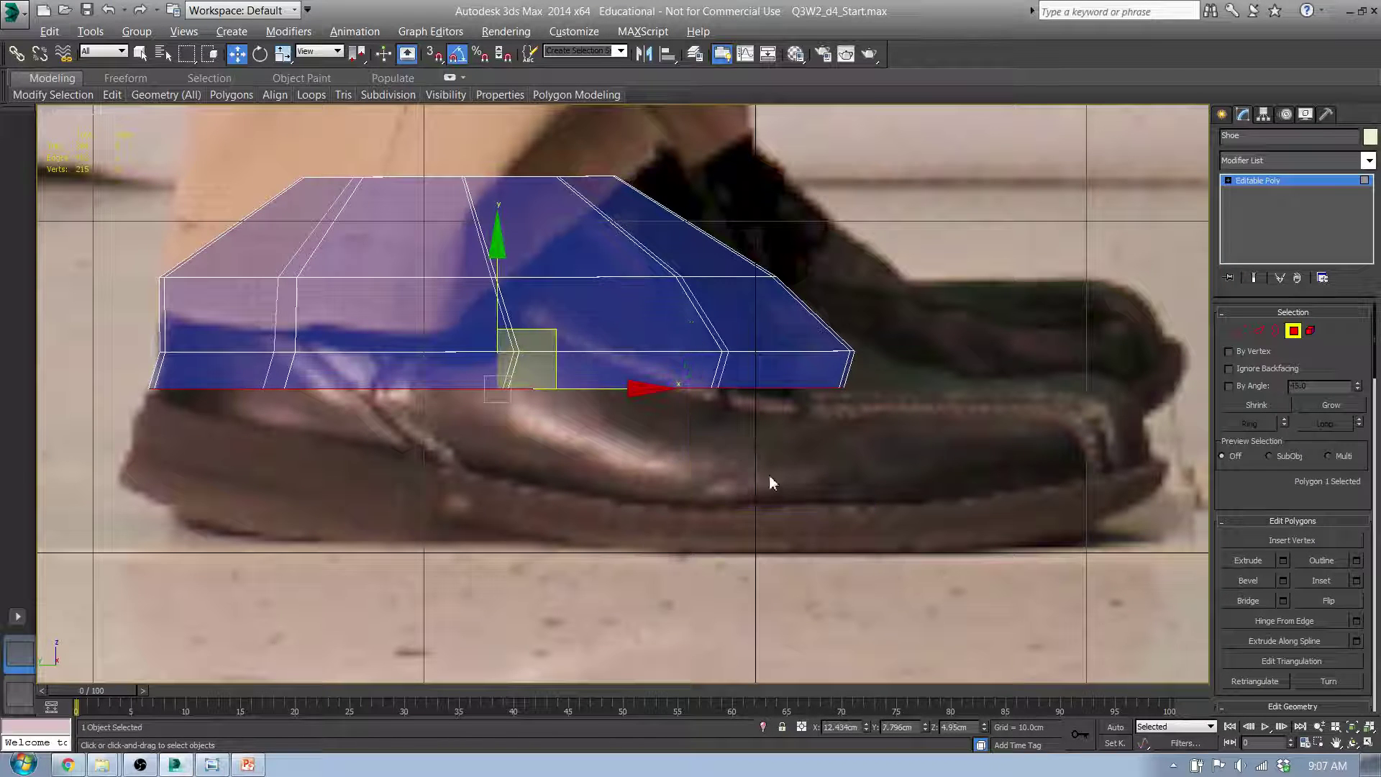
- Lower the new bottom vertices progressively from the heel toward the toe to follow the top edge of the sole
left_click(1242, 331)
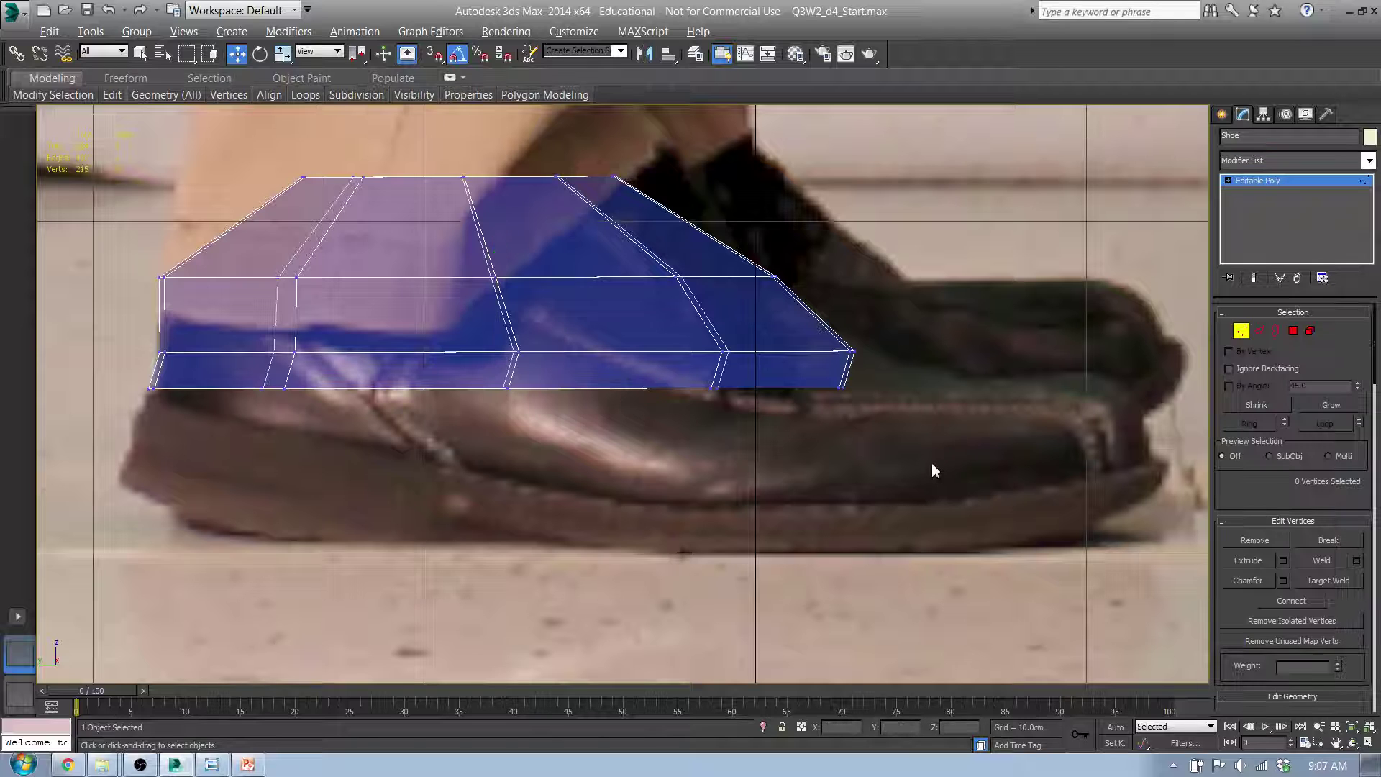
left_click_drag(700, 432, 257, 386)
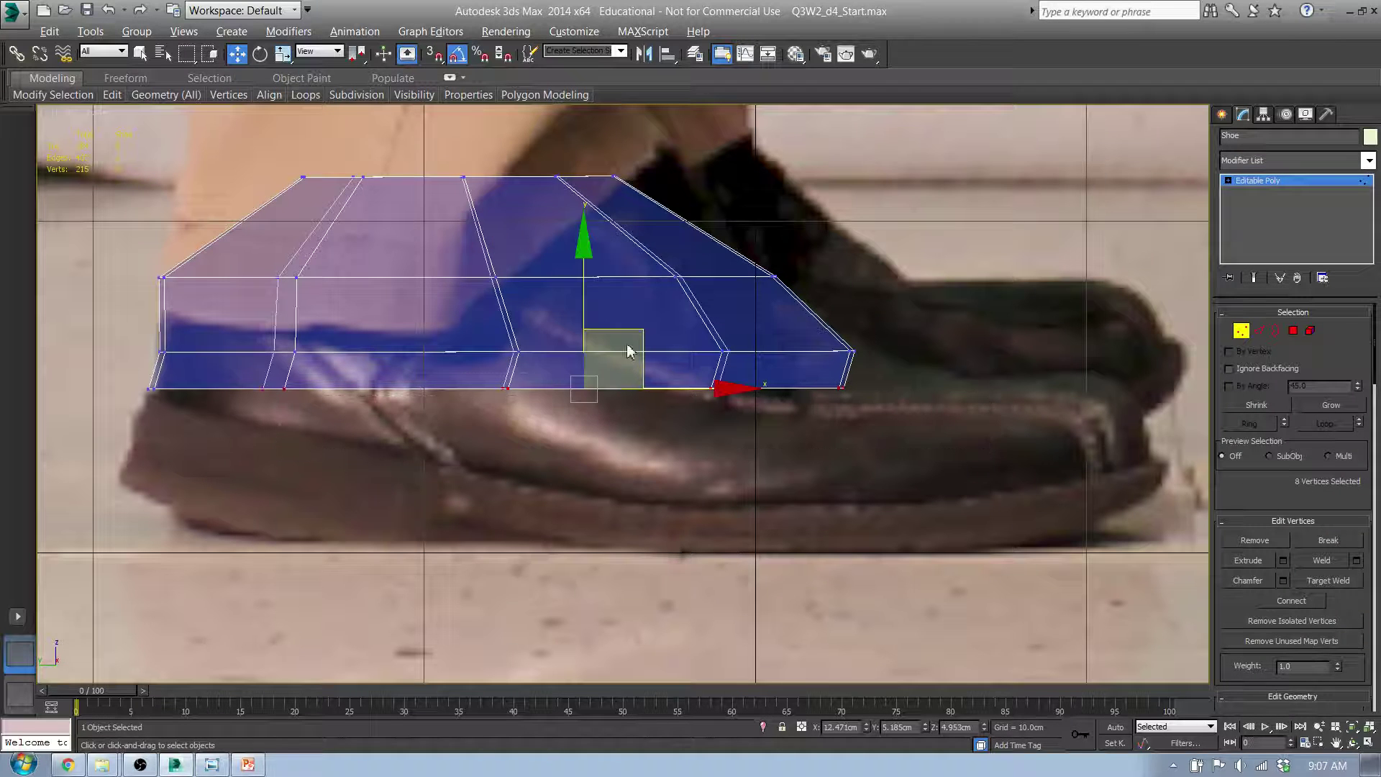
left_click_drag(628, 351, 631, 379)
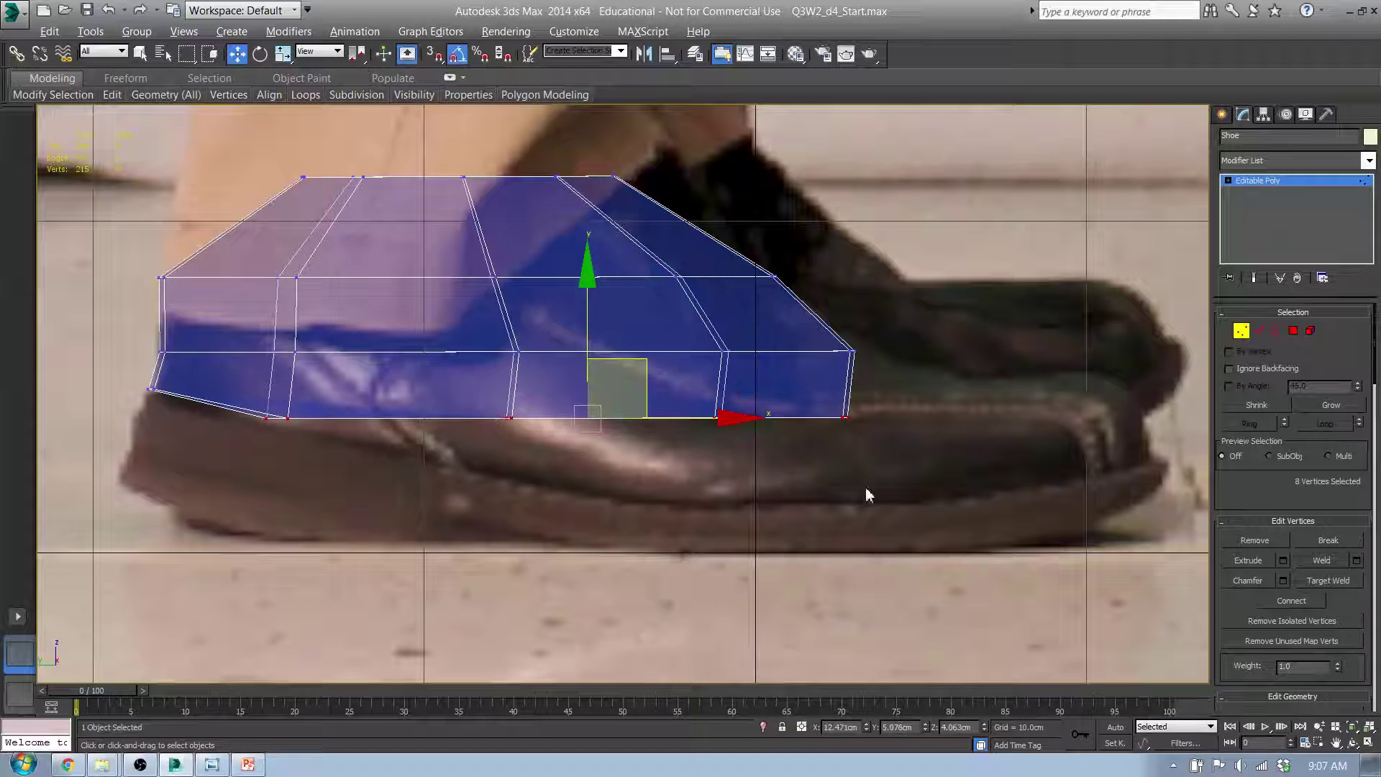
left_click_drag(702, 434, 517, 410)
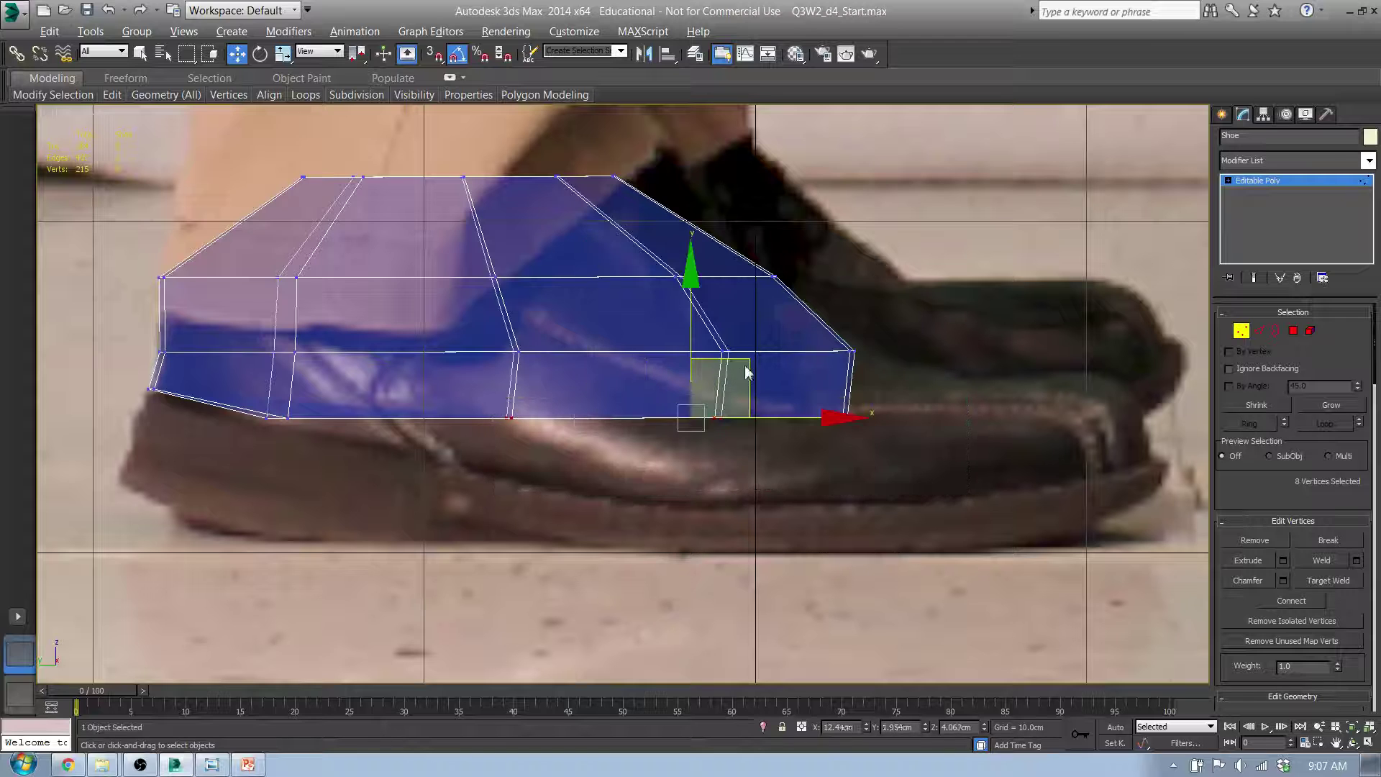
left_click_drag(744, 371, 775, 432)
left_click_drag(753, 484, 753, 481)
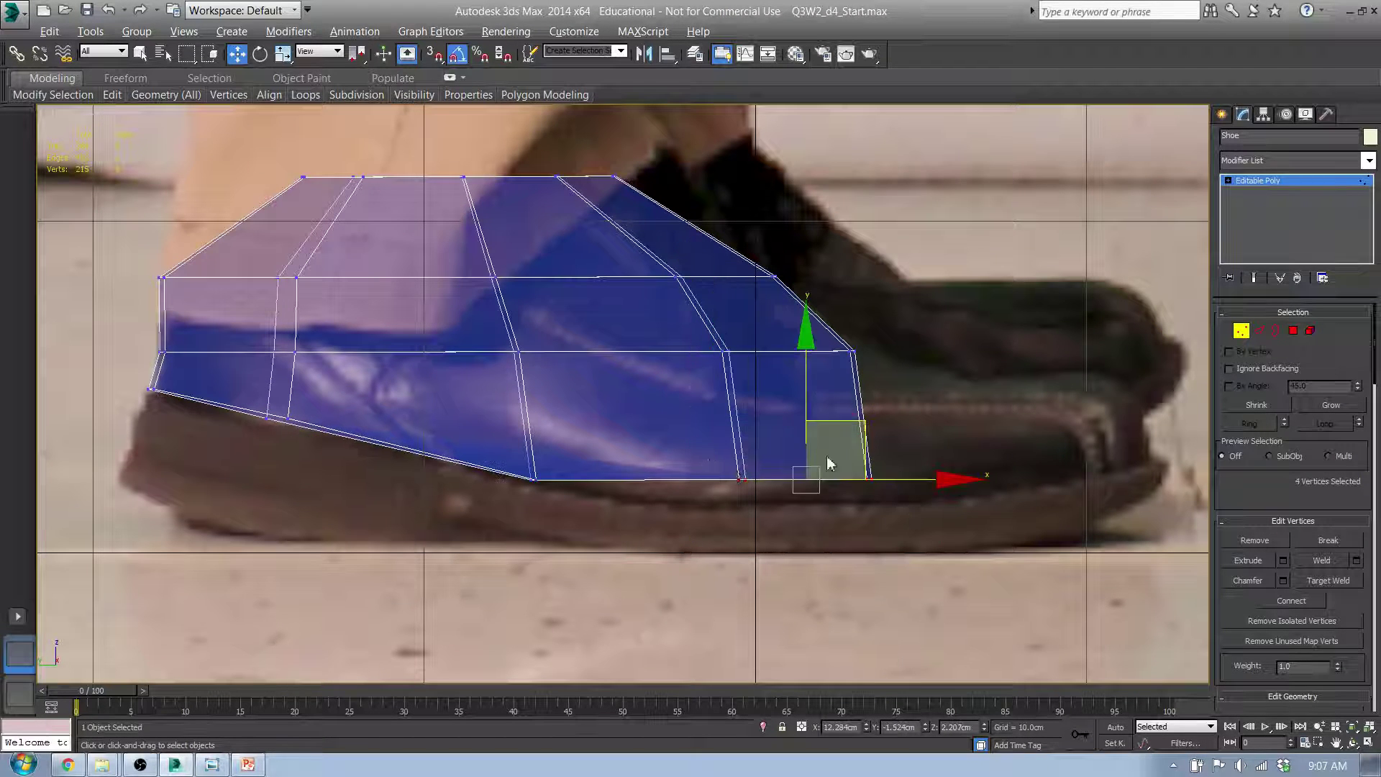
- Reshape the vertex row above the sole by moving its front pair forward, lowering the neighboring pair and raising the heel pair
left_click_drag(867, 423, 836, 343)
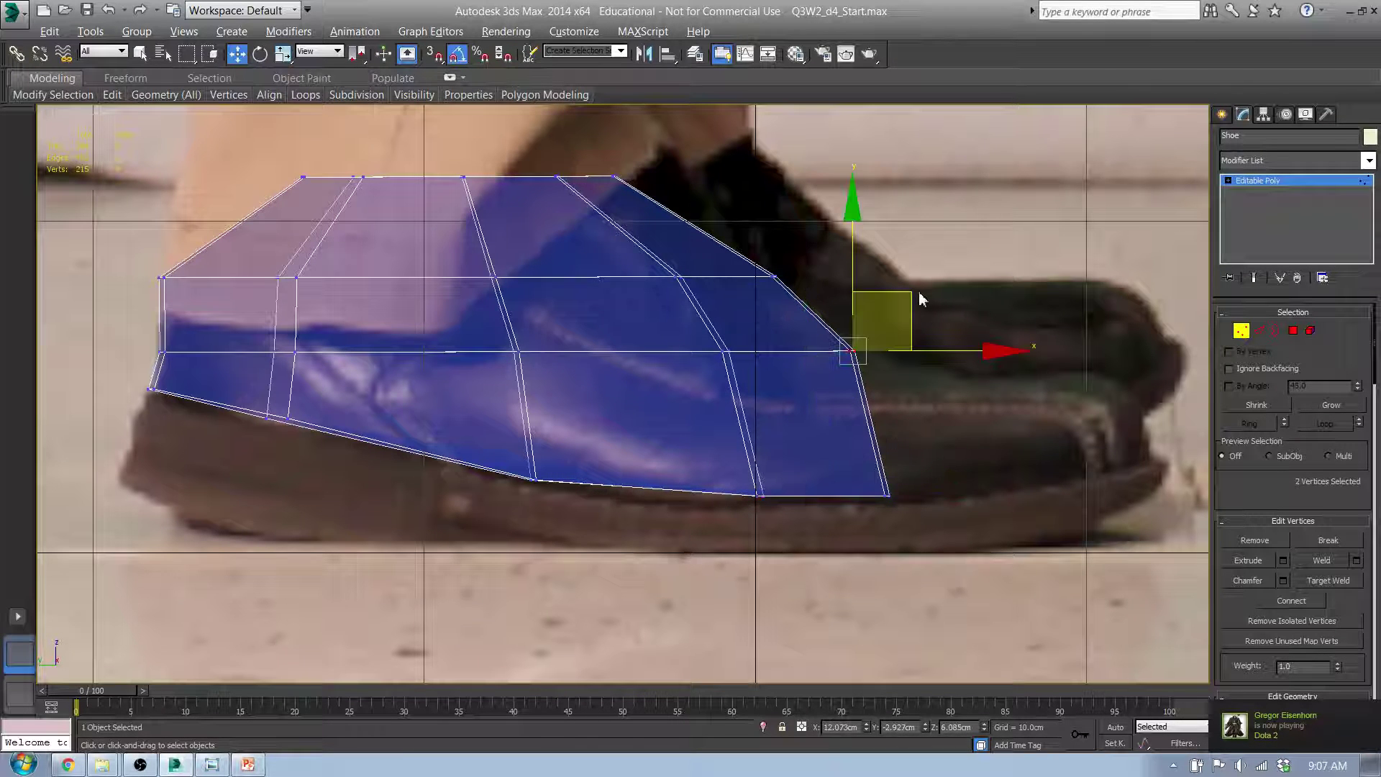
left_click_drag(914, 294, 954, 307)
left_click(725, 351)
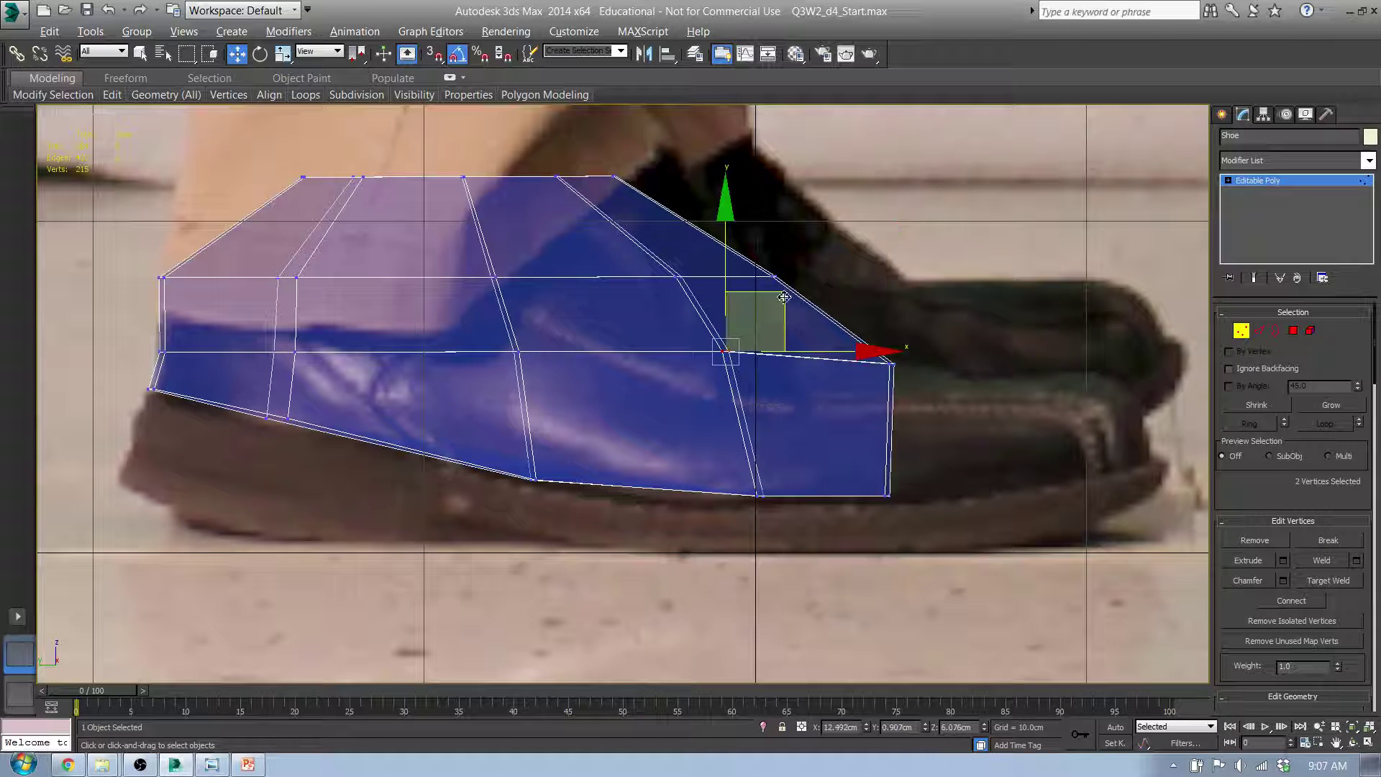
left_click_drag(784, 297, 786, 310)
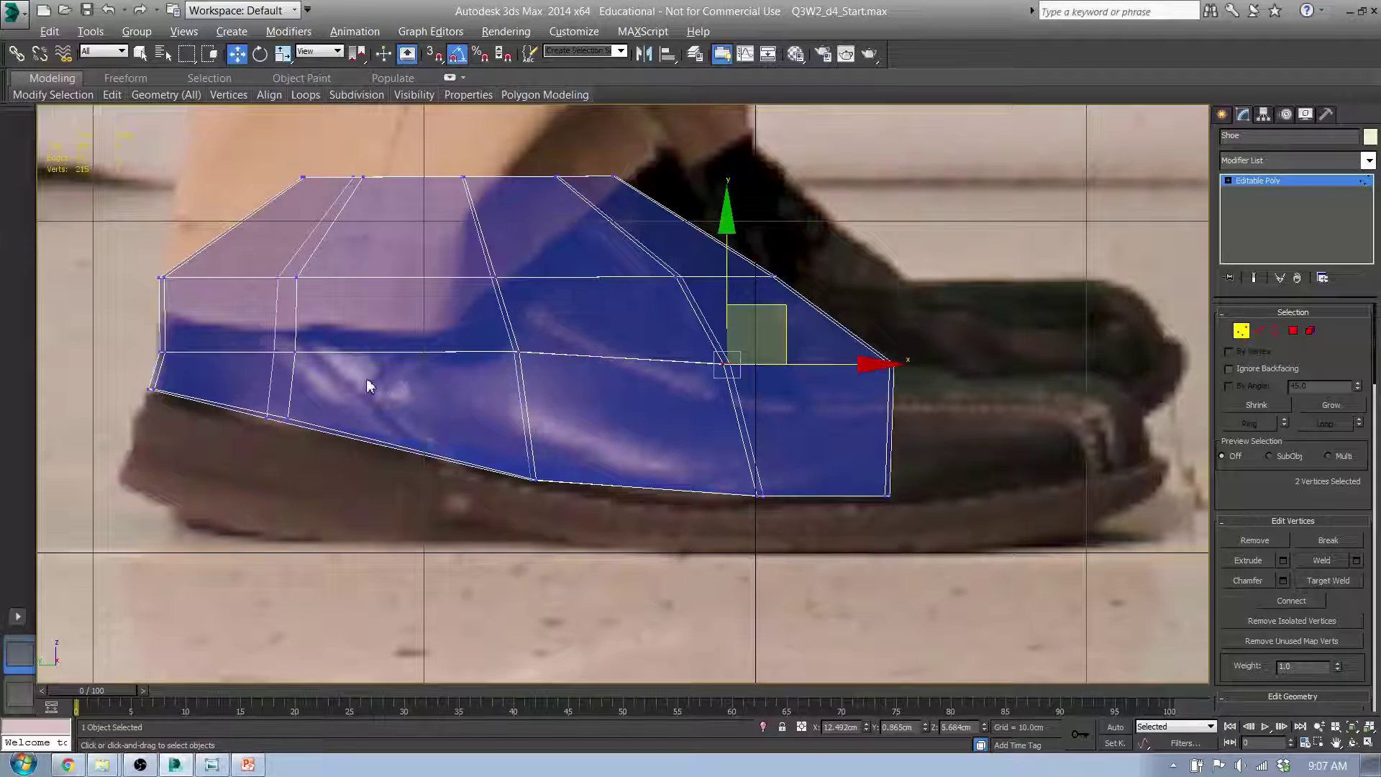
left_click_drag(153, 338, 153, 338)
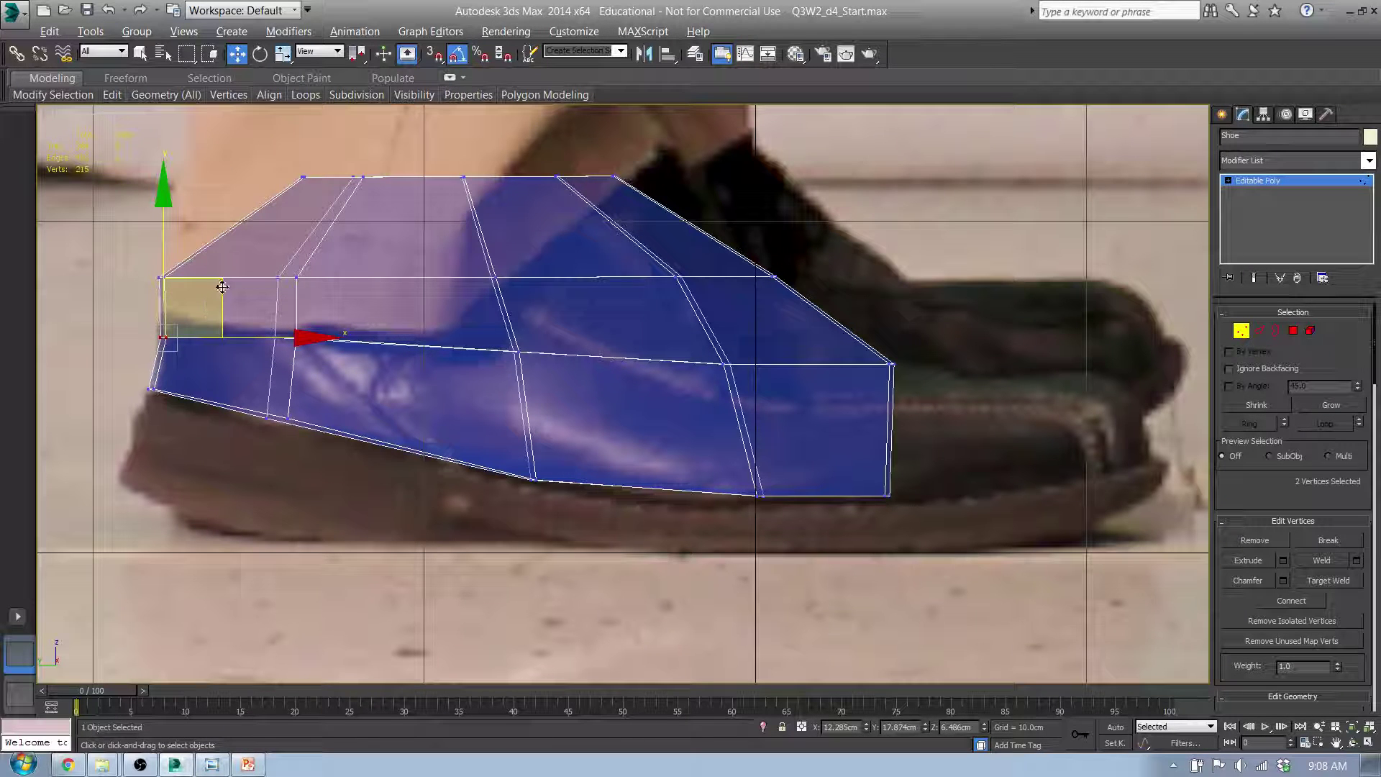
left_click_drag(222, 286, 211, 268)
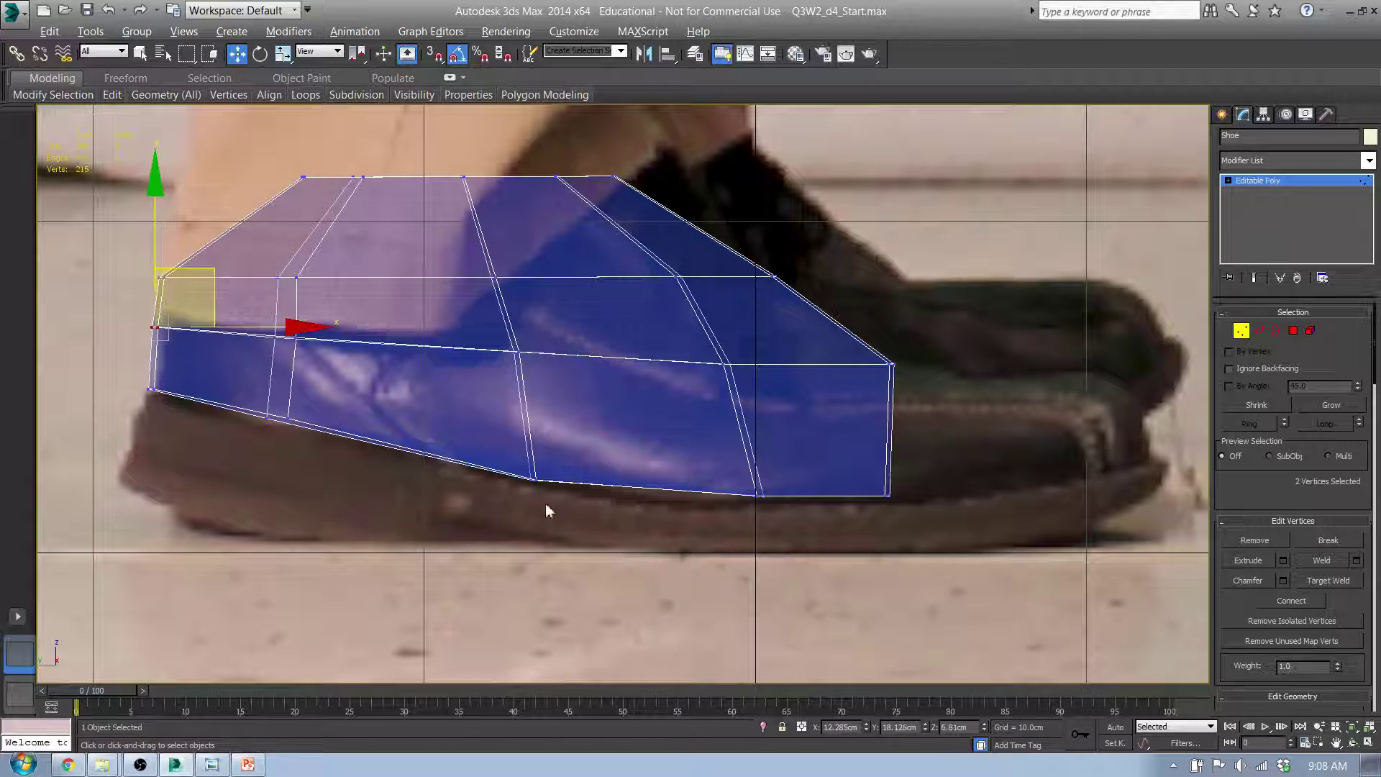
- In the side view, lower the front bottom pair of vertices and shift it slightly toward the heel to meet the sole's top edge
middle_click_drag(791, 525, 704, 495)
left_click_drag(652, 460, 652, 459)
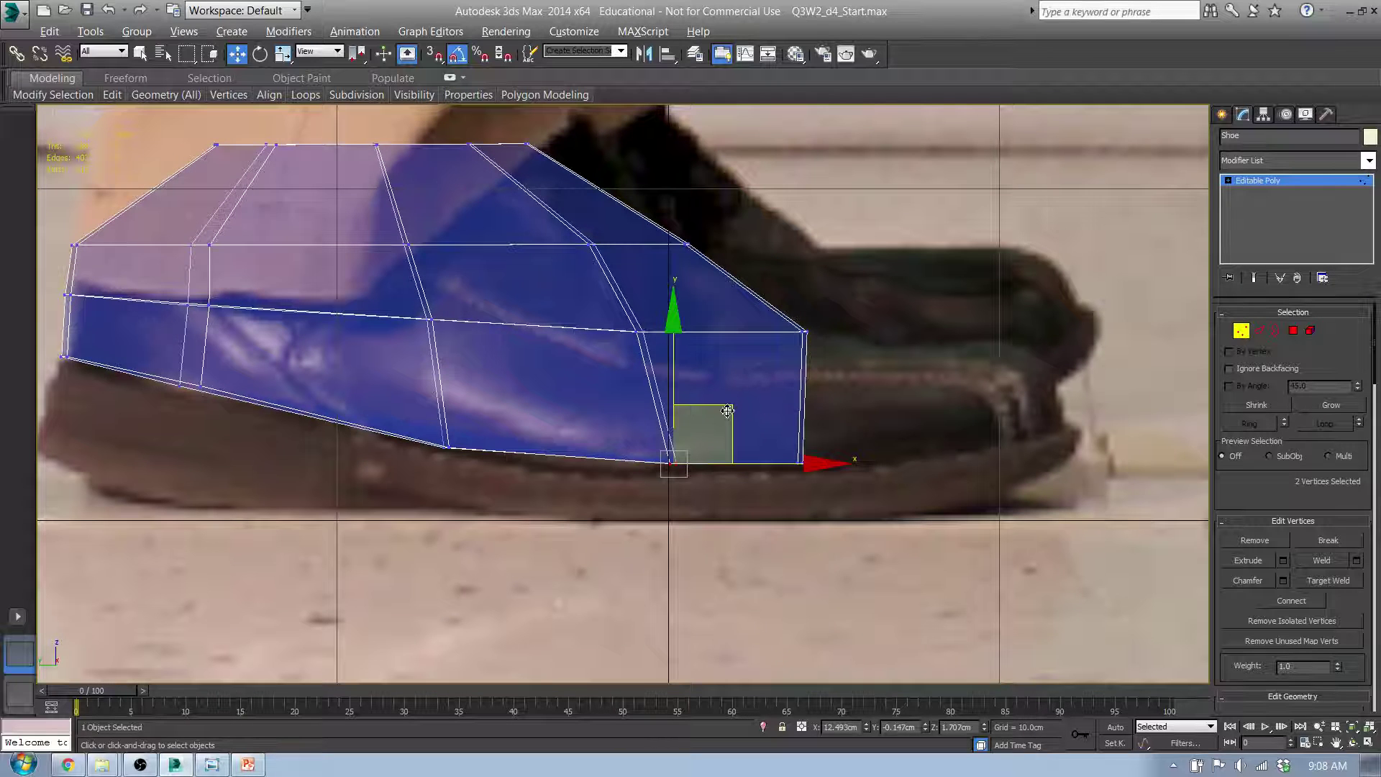
left_click_drag(727, 411, 717, 416)
key("f")
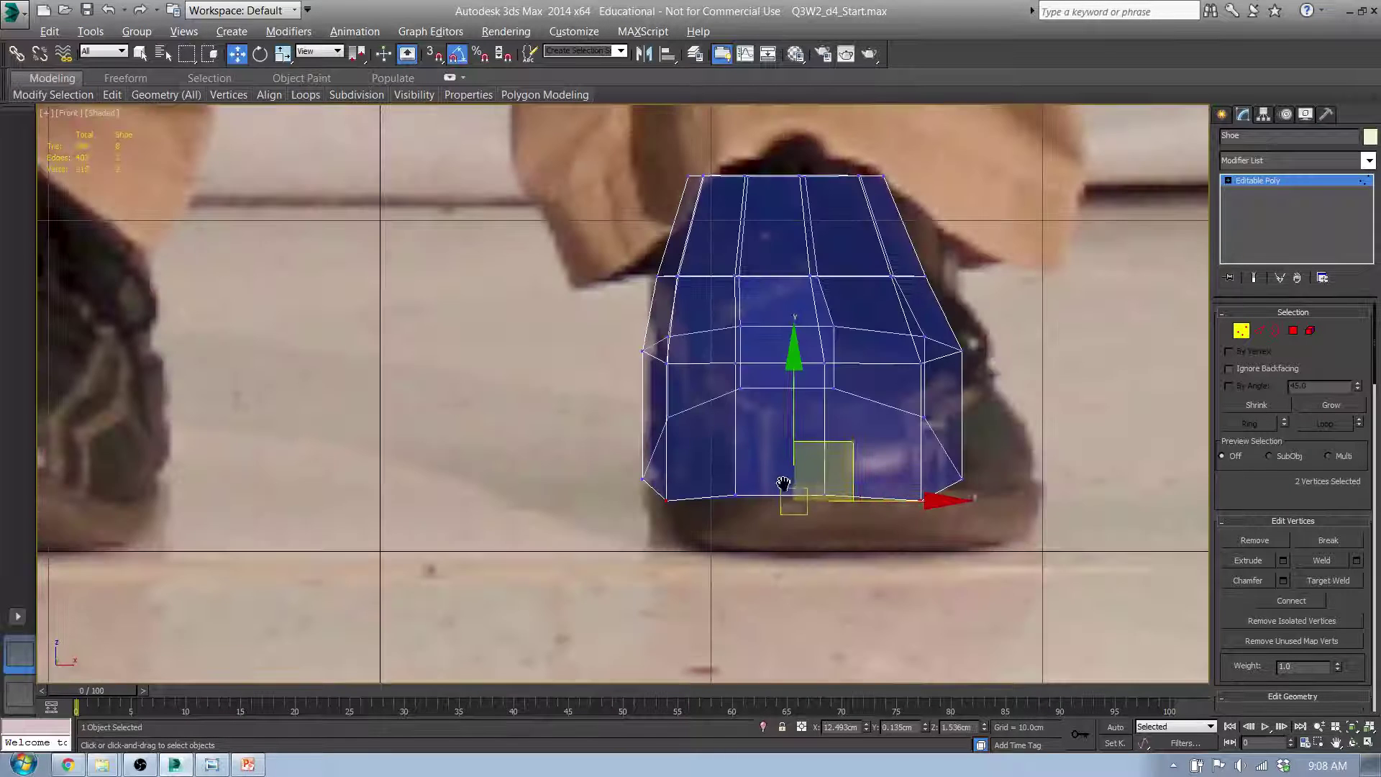
middle_click_drag(786, 477, 745, 499)
key("l")
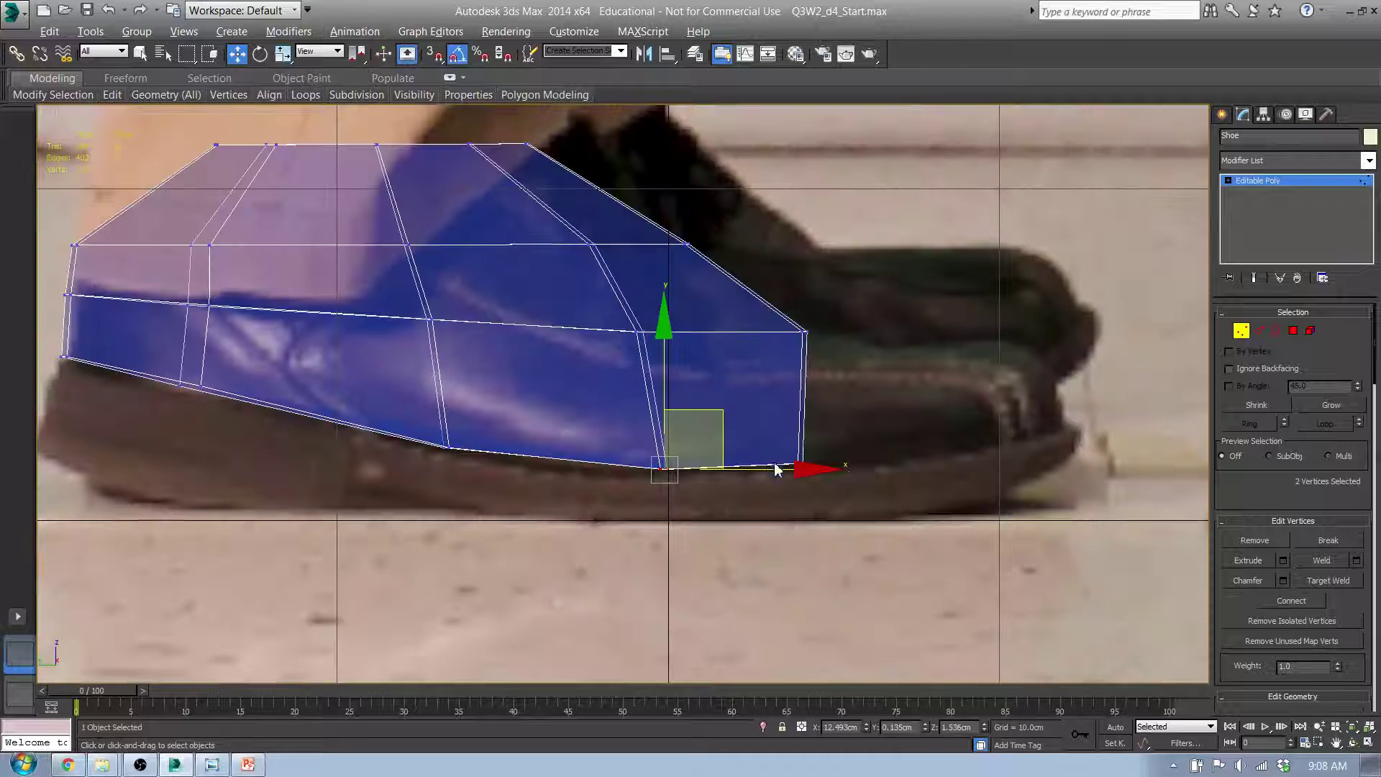
- Extrude the three lower front polygons forward and move the new faces up and back to the toe of the reference shoe
left_click(1311, 332)
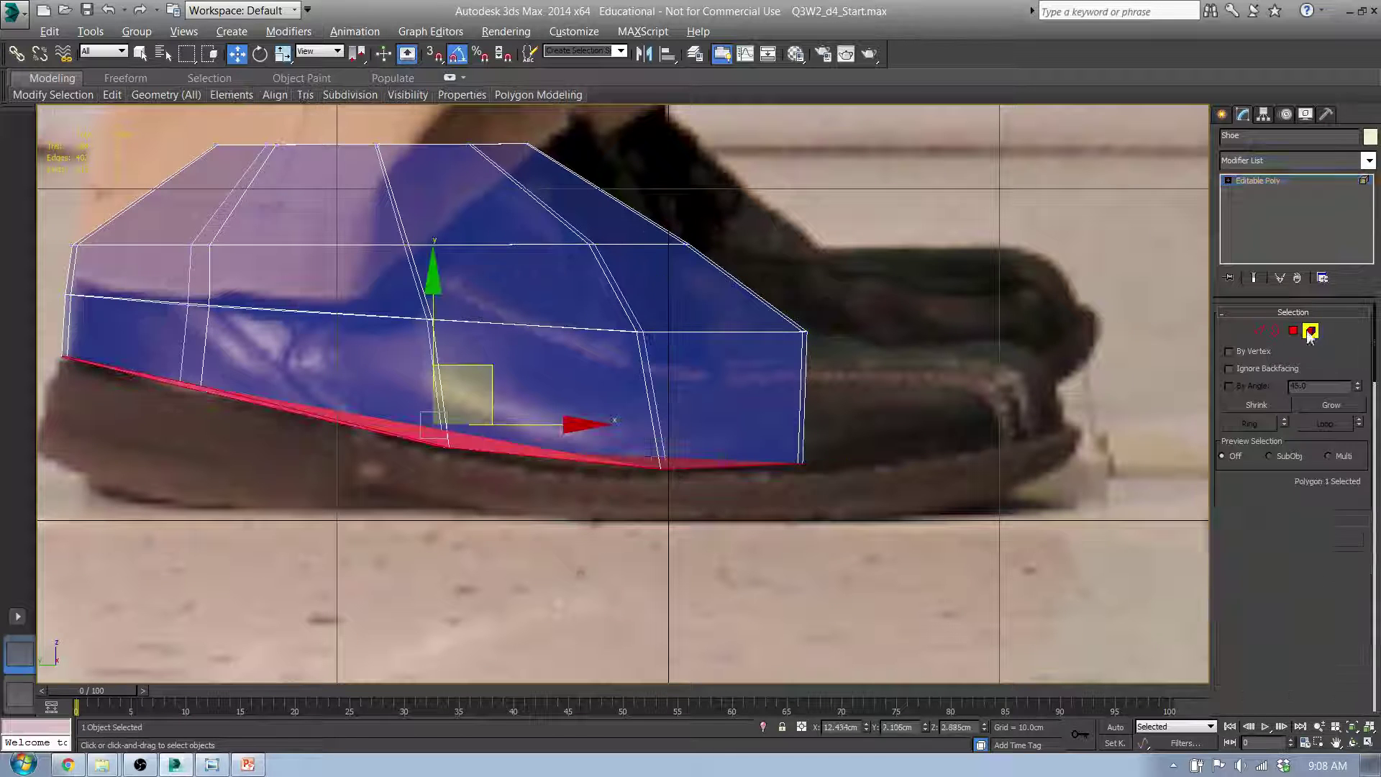
middle_click_drag(1151, 417, 709, 493, "alt")
left_click(664, 495)
key("alt")
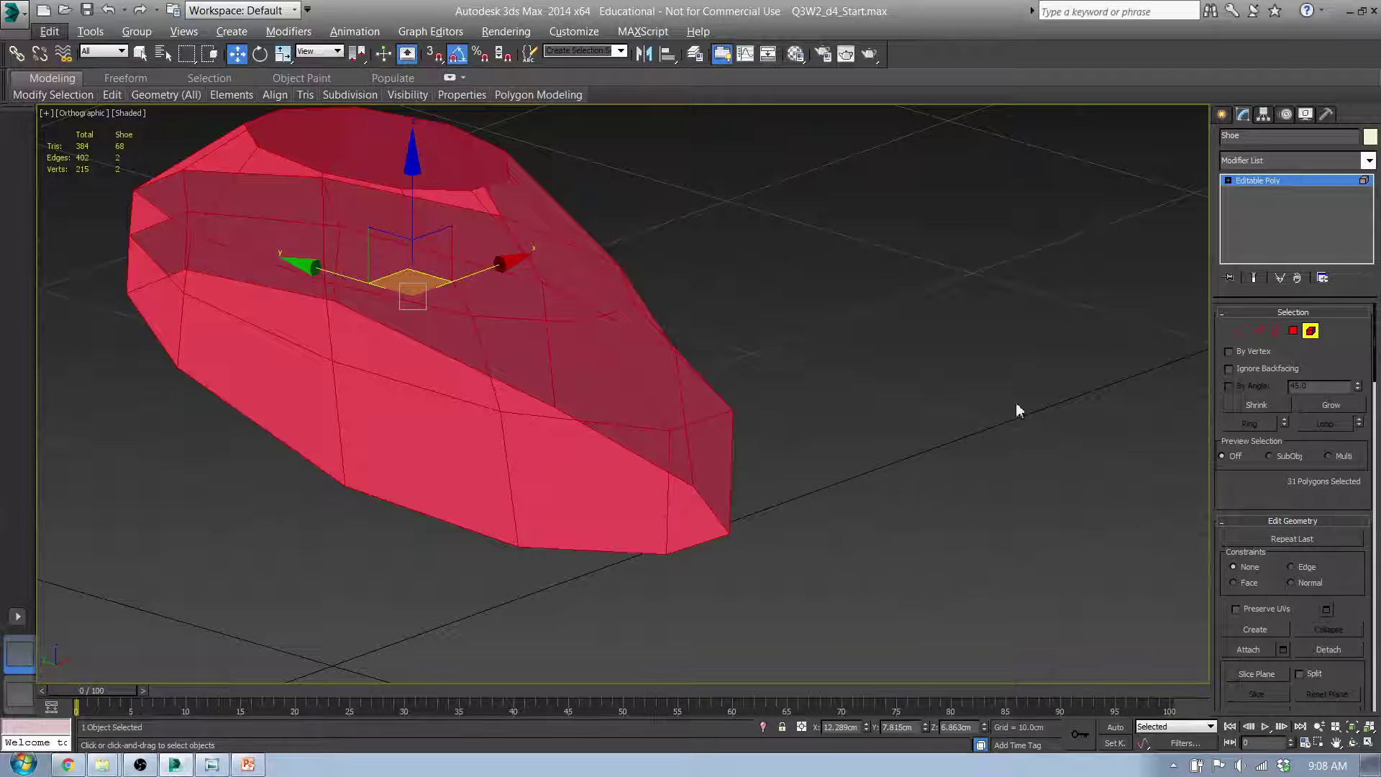
left_click(1292, 331)
left_click(660, 486)
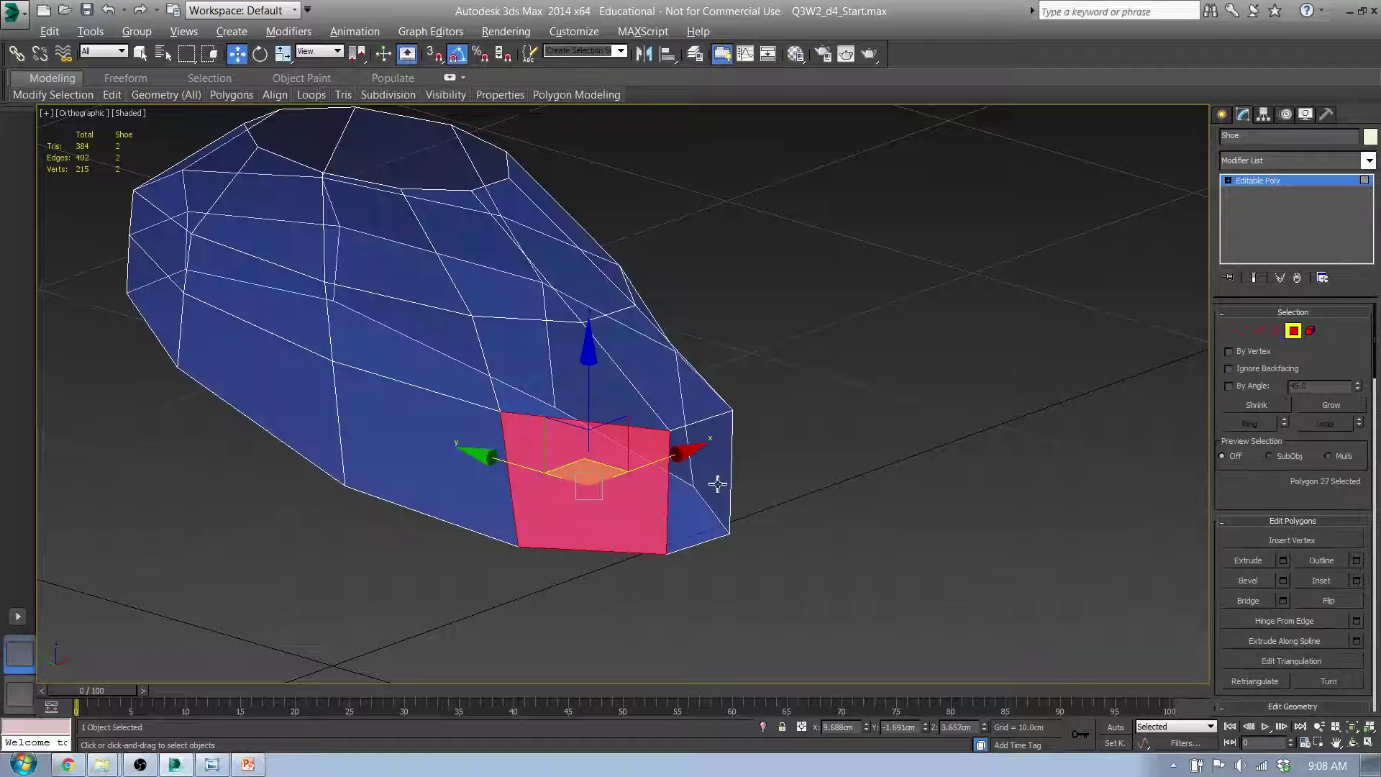
left_click(717, 484)
middle_click_drag(824, 489, 770, 484, "alt")
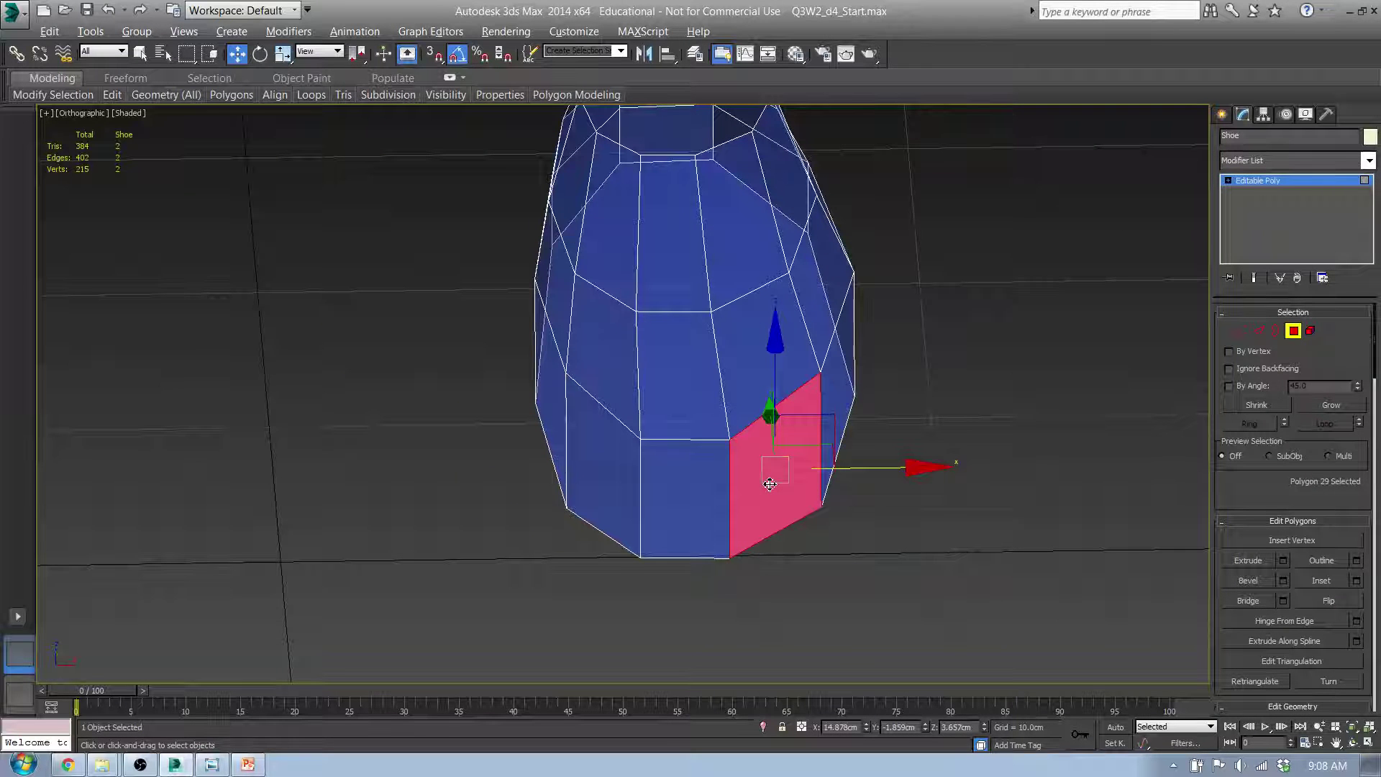
left_click(709, 493, "ctrl")
left_click(611, 493, "ctrl")
key("l")
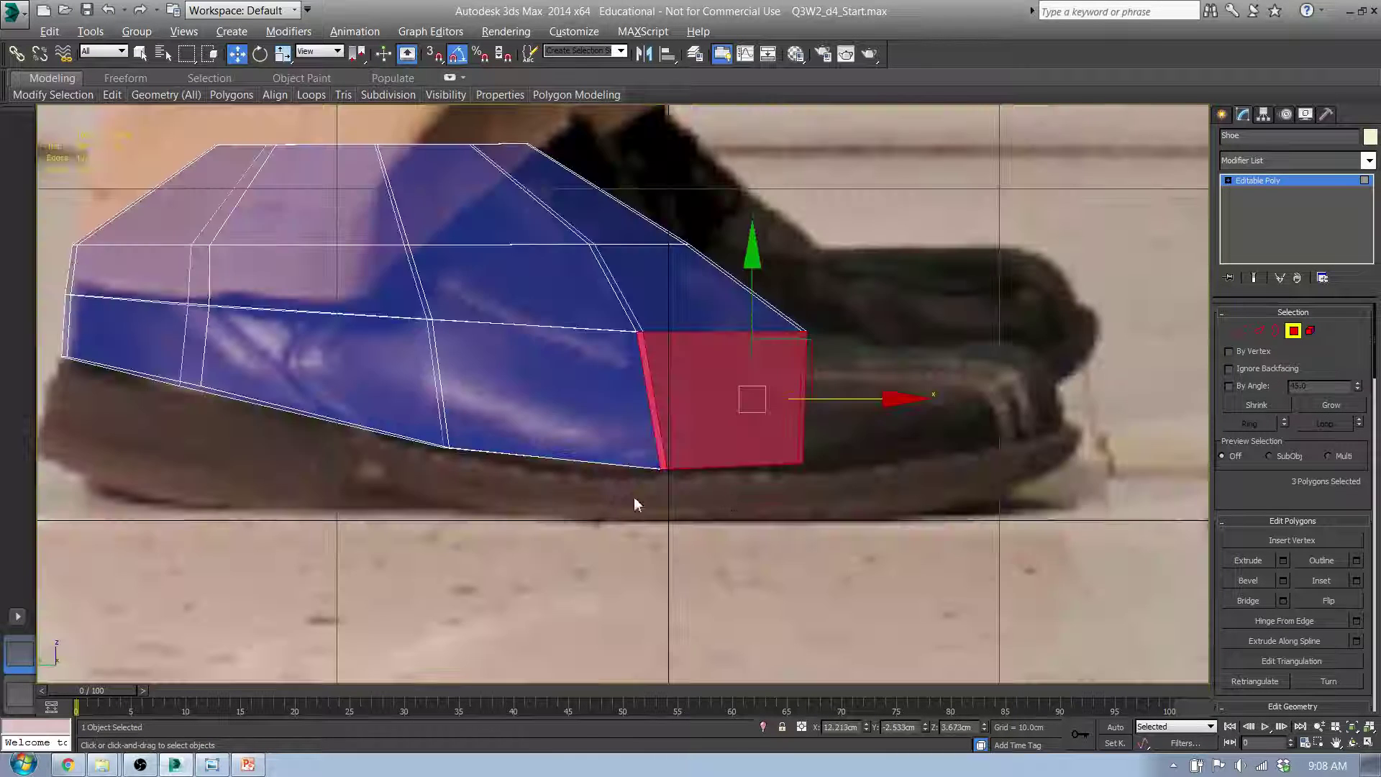
left_click(1282, 561)
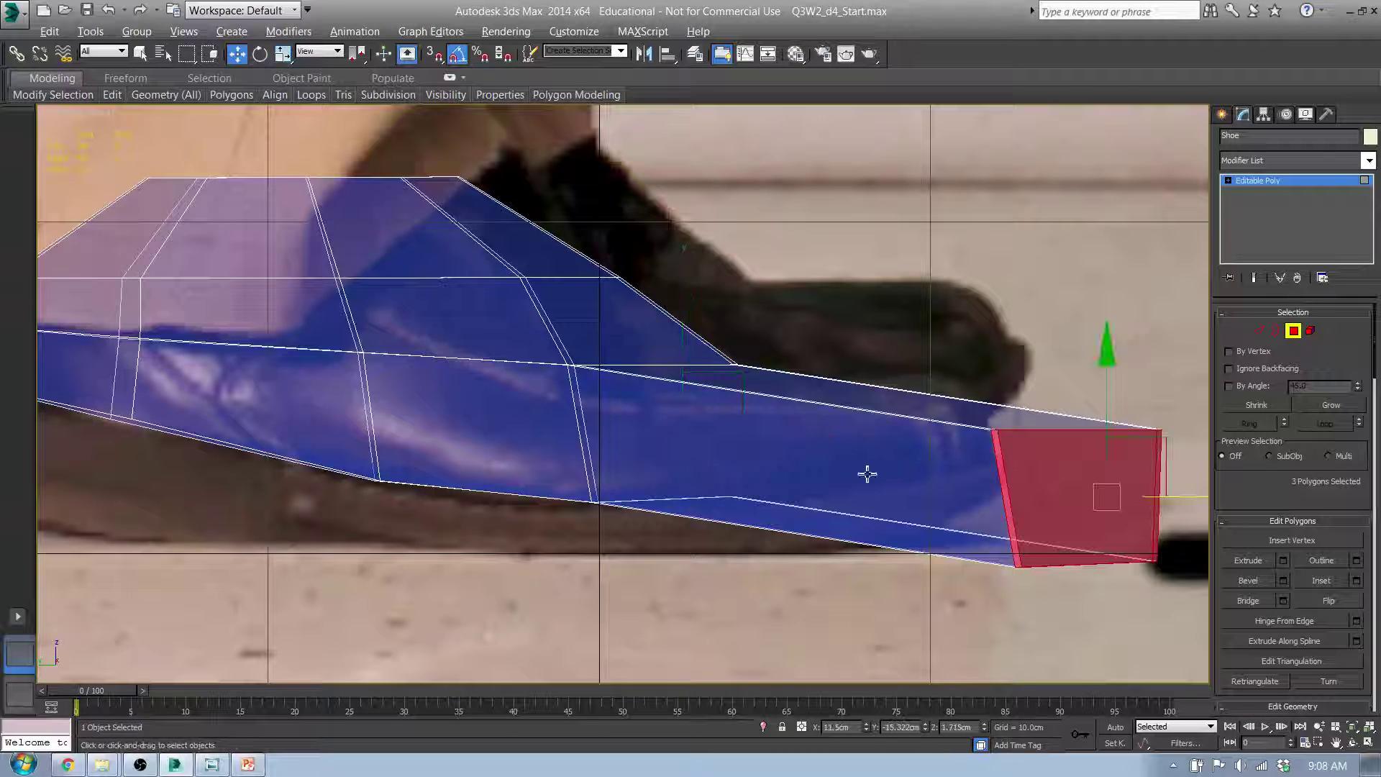
left_click_drag(1162, 441, 993, 351)
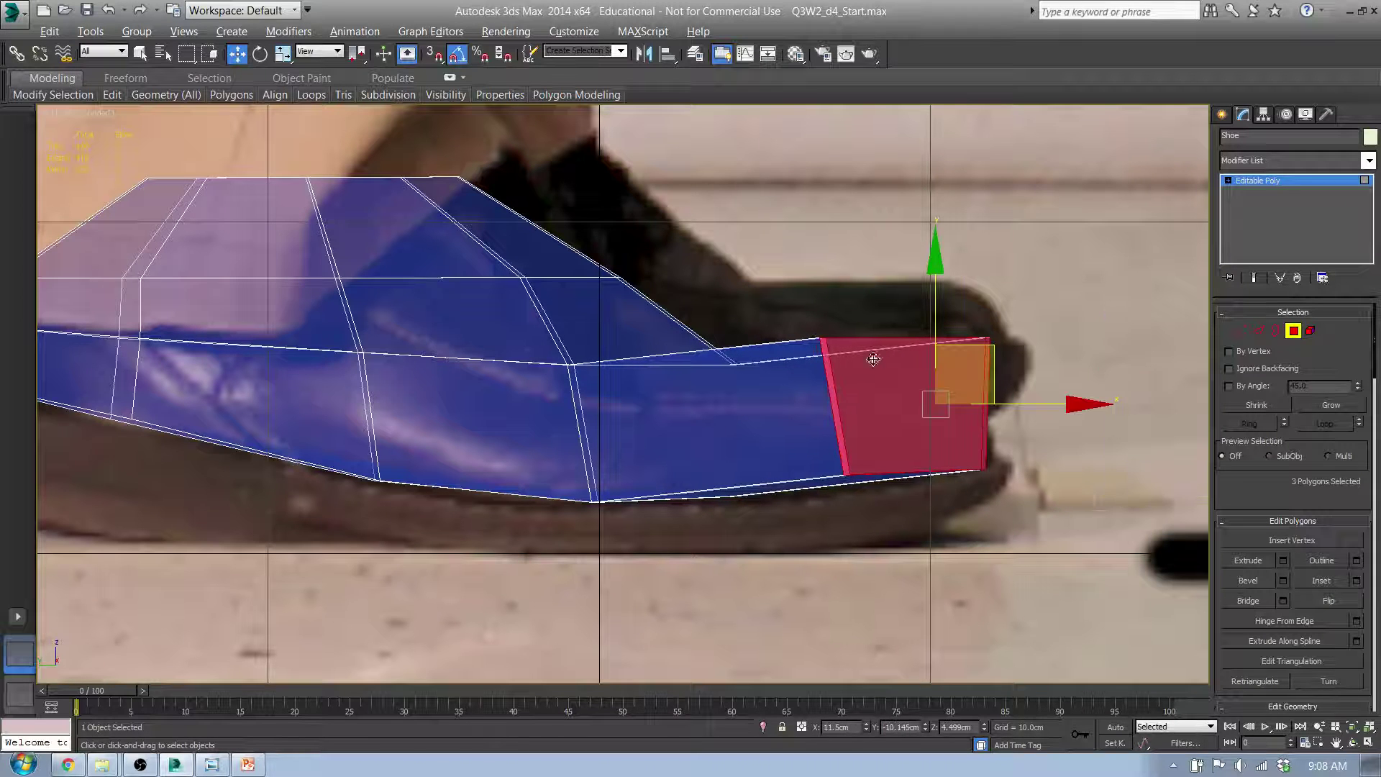
- Lower the top pair of vertices at the toe tip and shift it slightly back to slope the top of the toe
left_click(1241, 331)
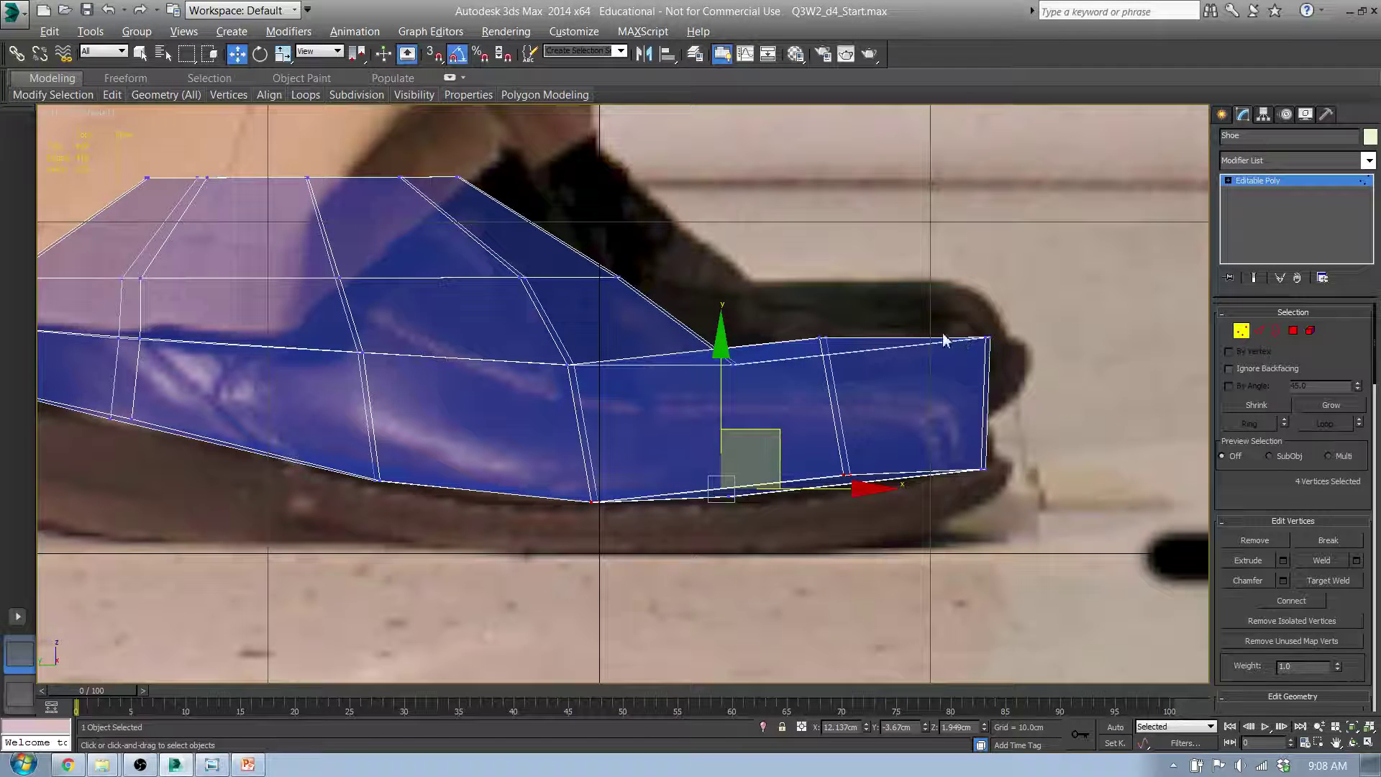
mouse_move(909, 391)
middle_mouse_down("alt")
mouse_move(918, 415)
mouse_move(863, 401)
mouse_move(915, 410)
mouse_move(815, 333)
middle_mouse_up("alt")
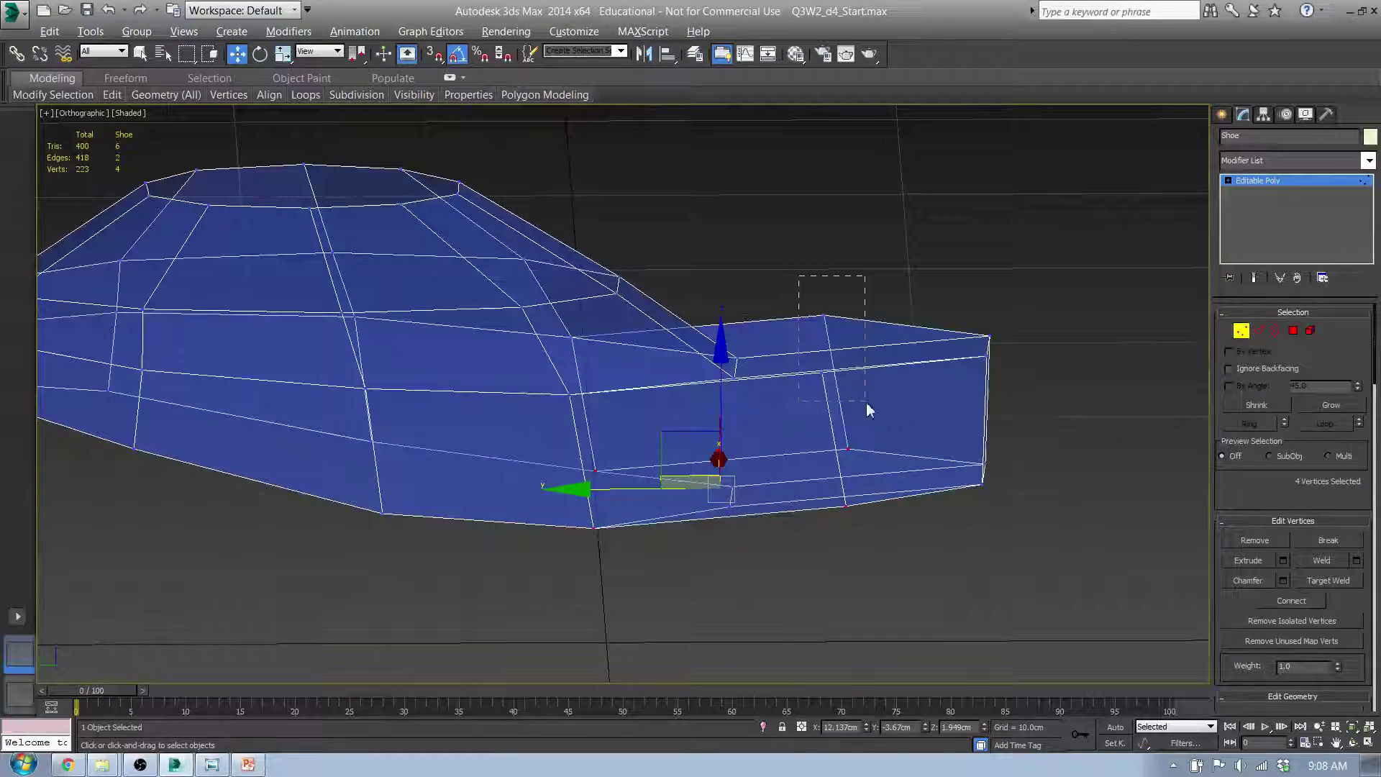
left_click_drag(867, 410, 867, 410)
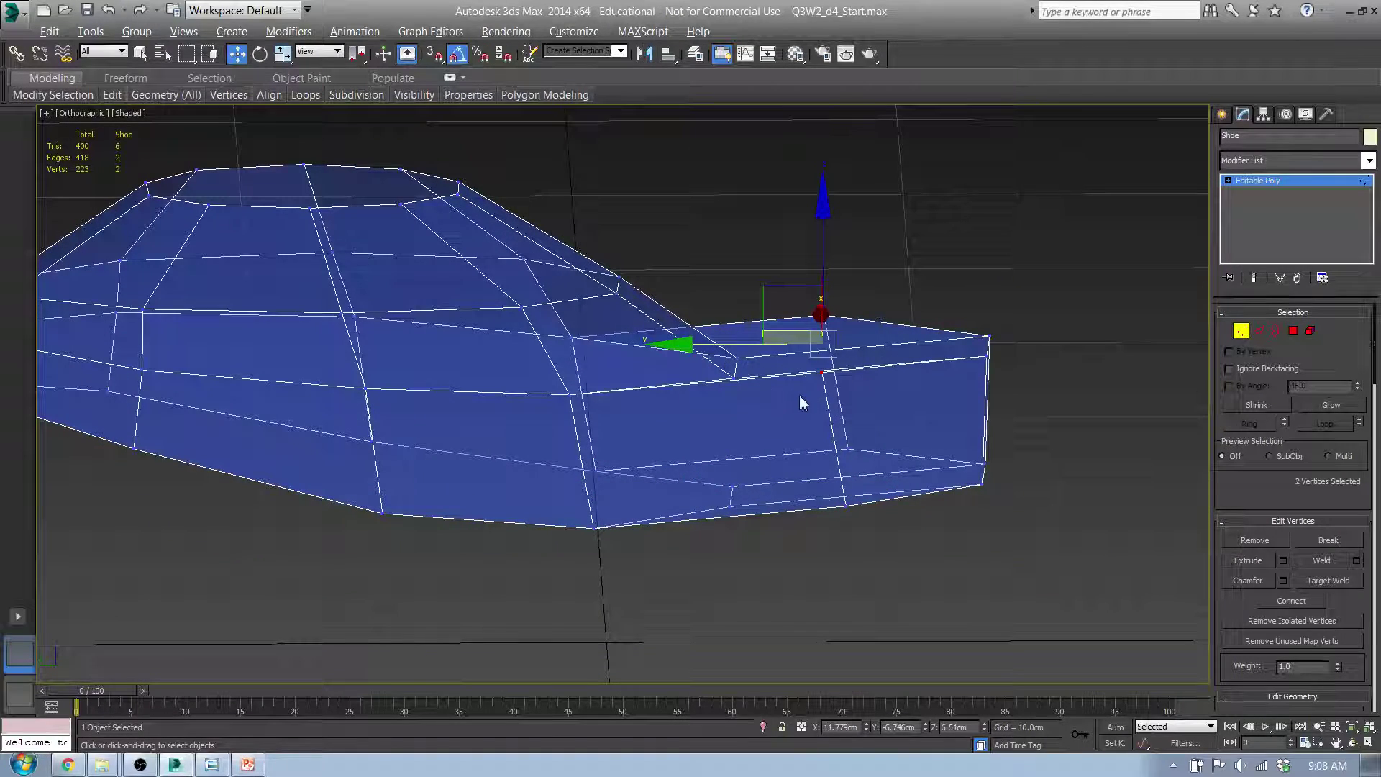
key("f")
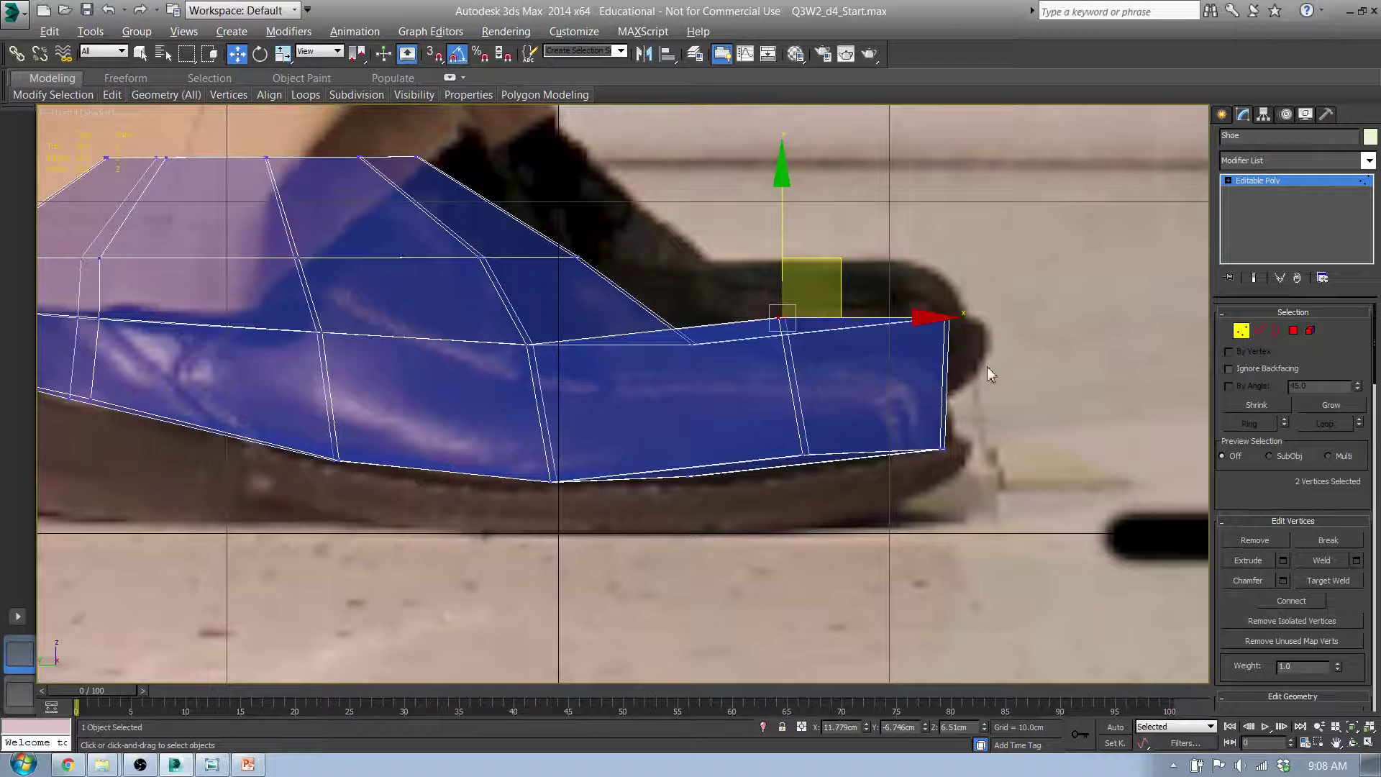
left_click_drag(987, 374, 899, 299)
left_click_drag(1004, 264, 987, 310)
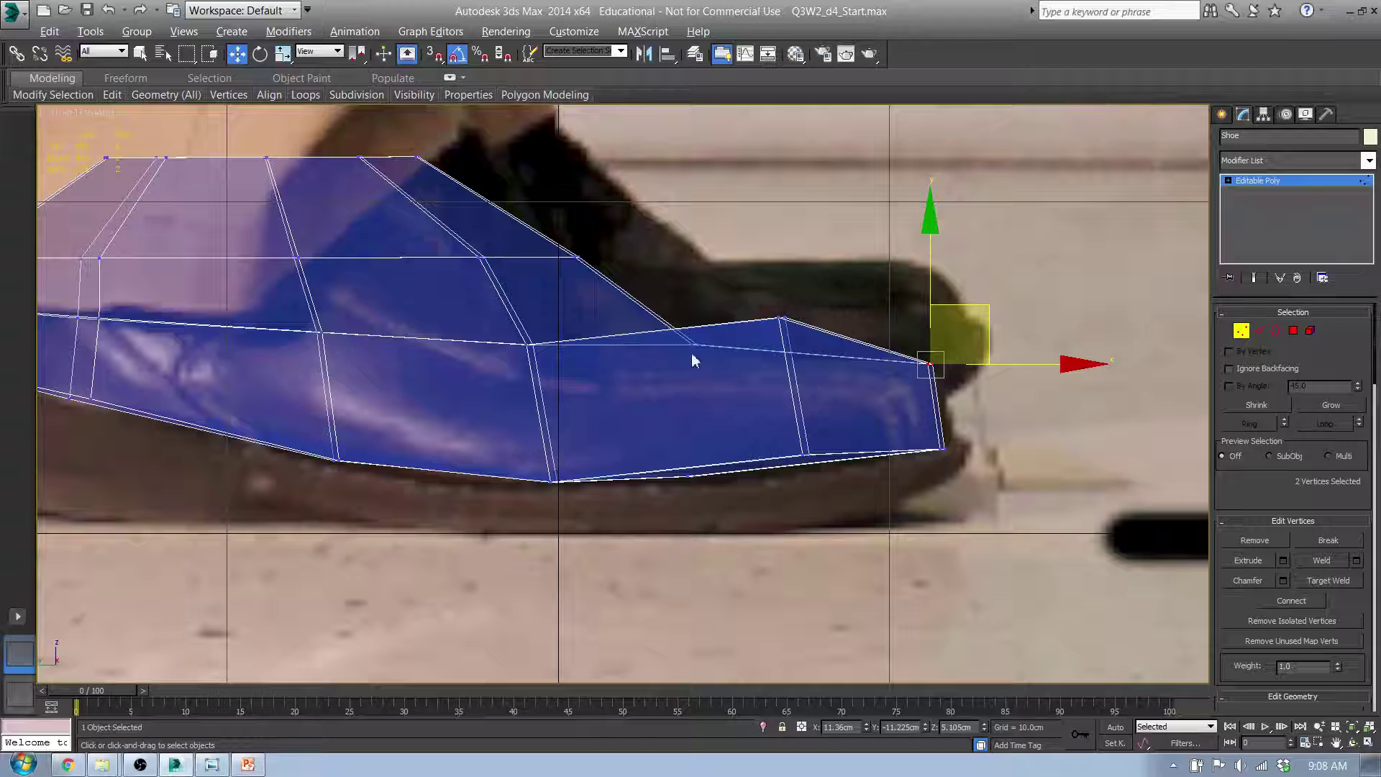
- Lower the upper and bottom outer vertex pairs at the rear of the toe tip to follow the toe outline and sole edge
left_click_drag(752, 301, 815, 353)
left_click_drag(844, 268, 763, 283)
left_click_drag(856, 488, 791, 440)
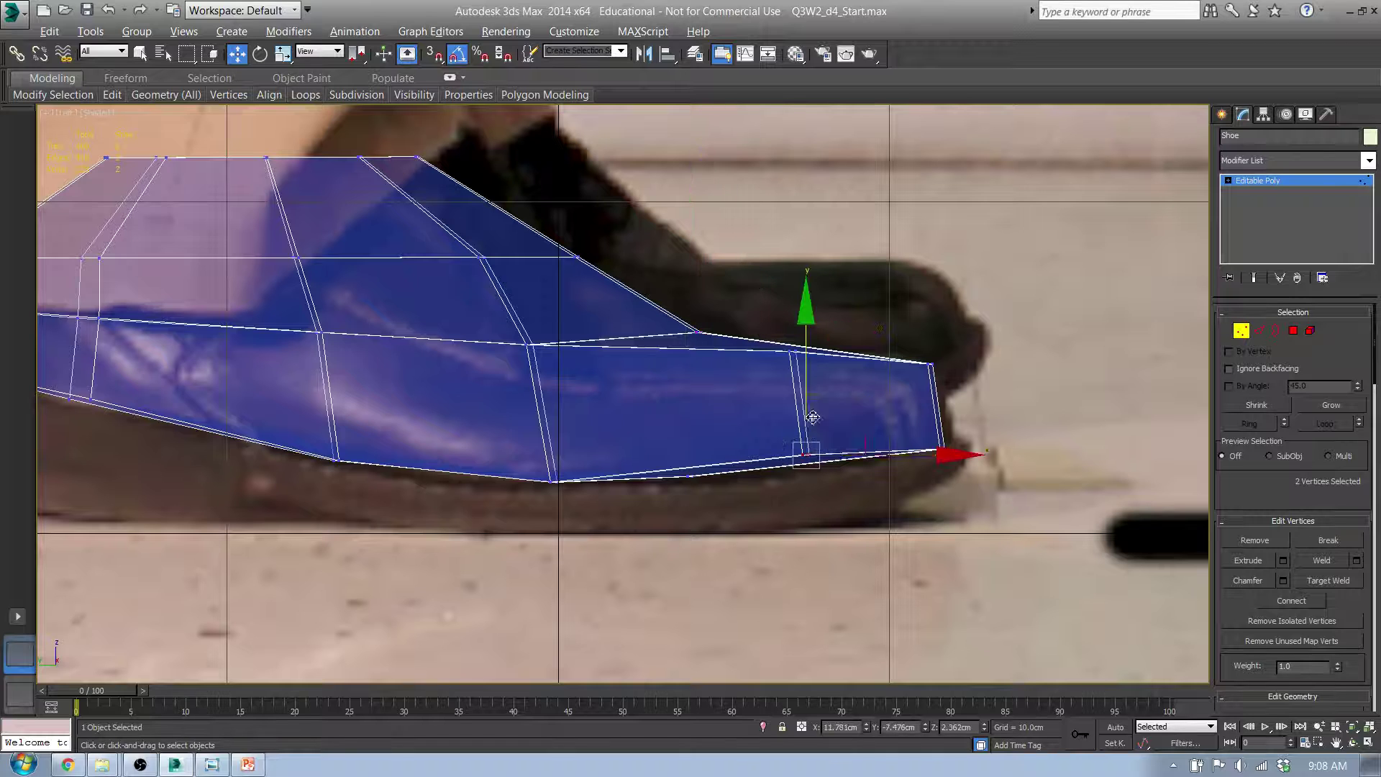
mouse_move(866, 399)
left_mouse_down()
mouse_move(859, 414)
mouse_move(854, 403)
left_mouse_up()
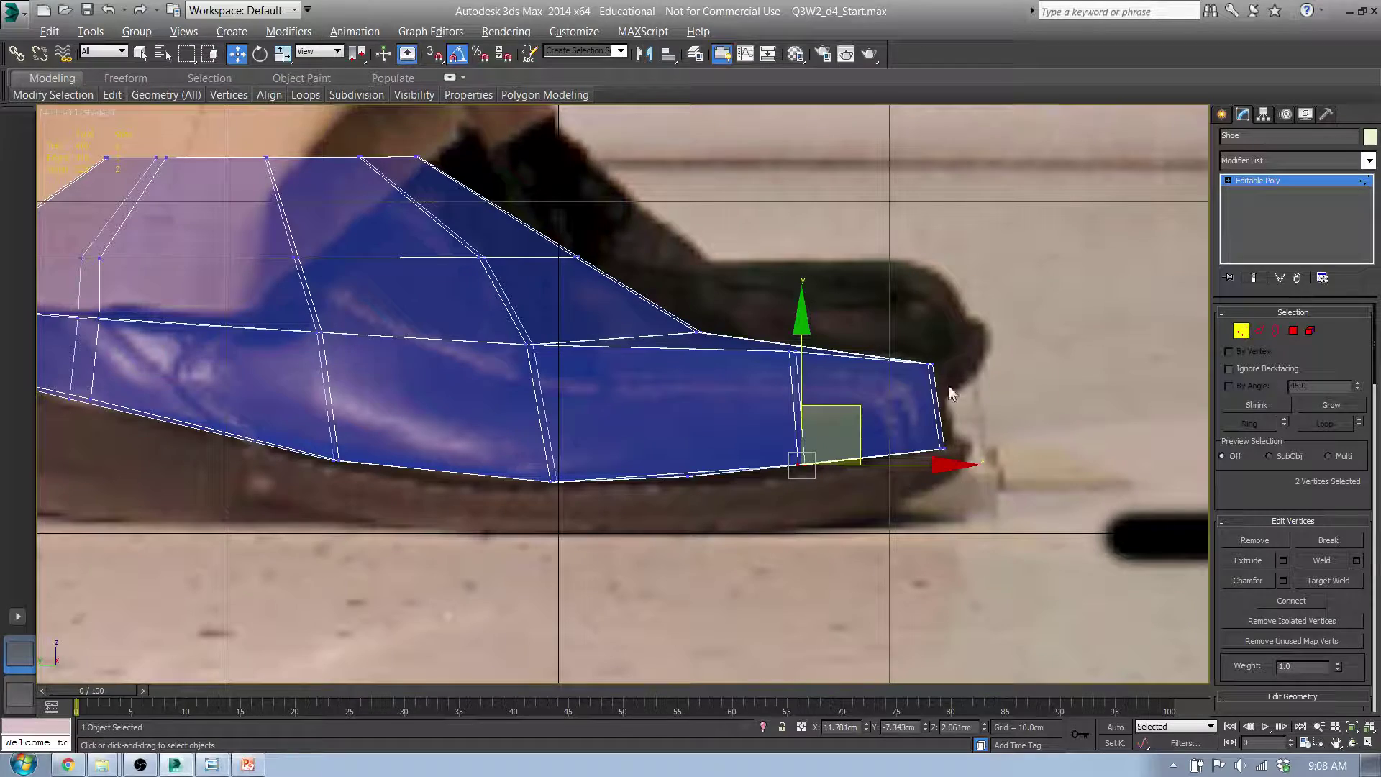
- Insert one vertex in each of the two lengthwise edges on top of the toe and connect them across to the side vertices
middle_click_drag(889, 431, 931, 430, "alt")
left_click(1258, 331)
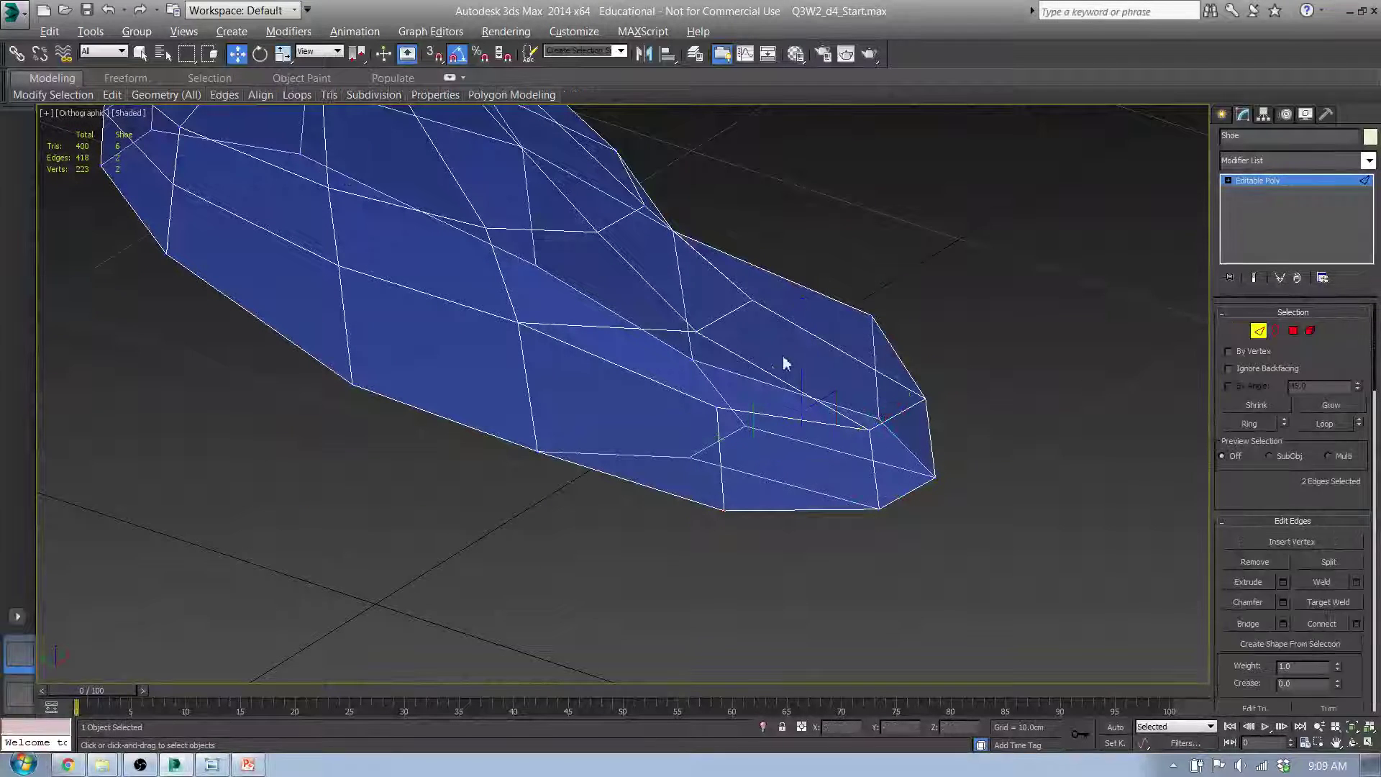
left_click(766, 368)
left_click(876, 372, "ctrl")
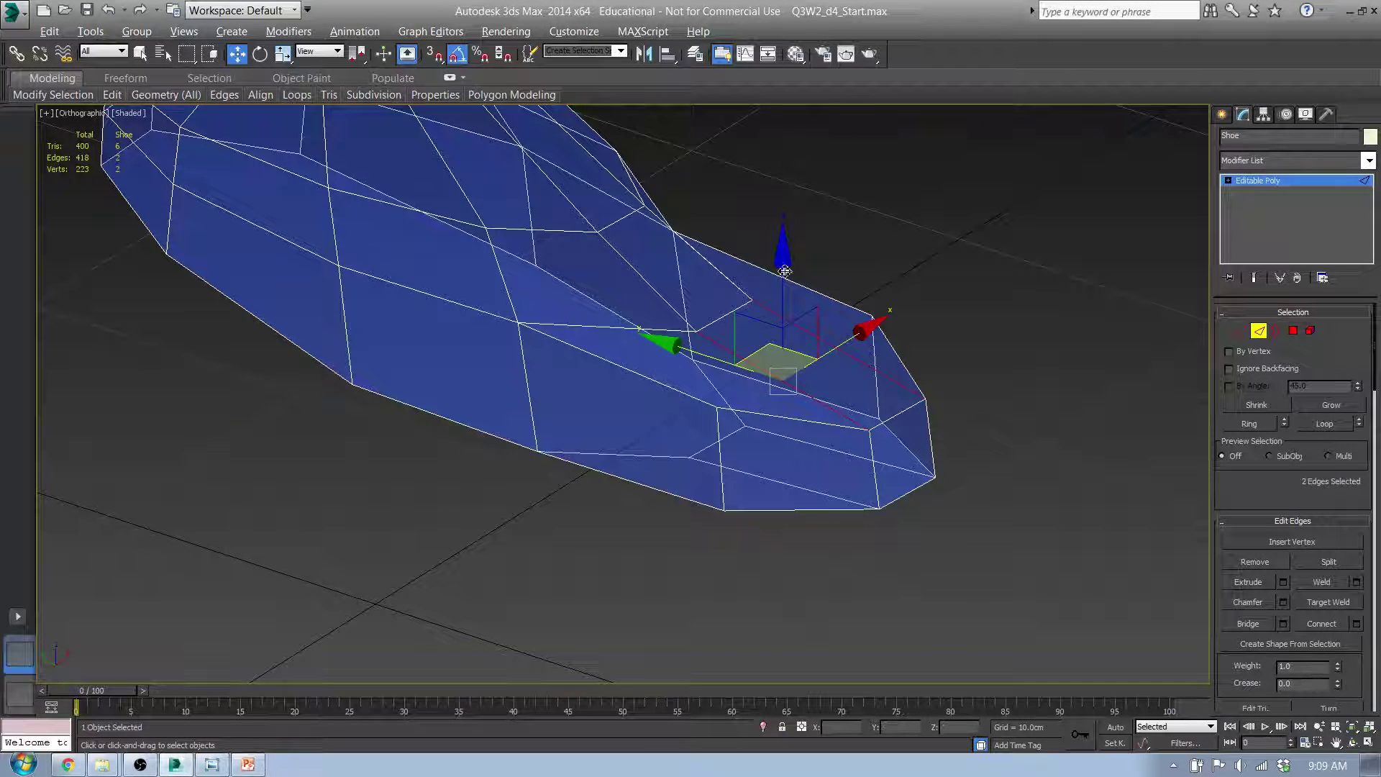
mouse_move(304, 94)
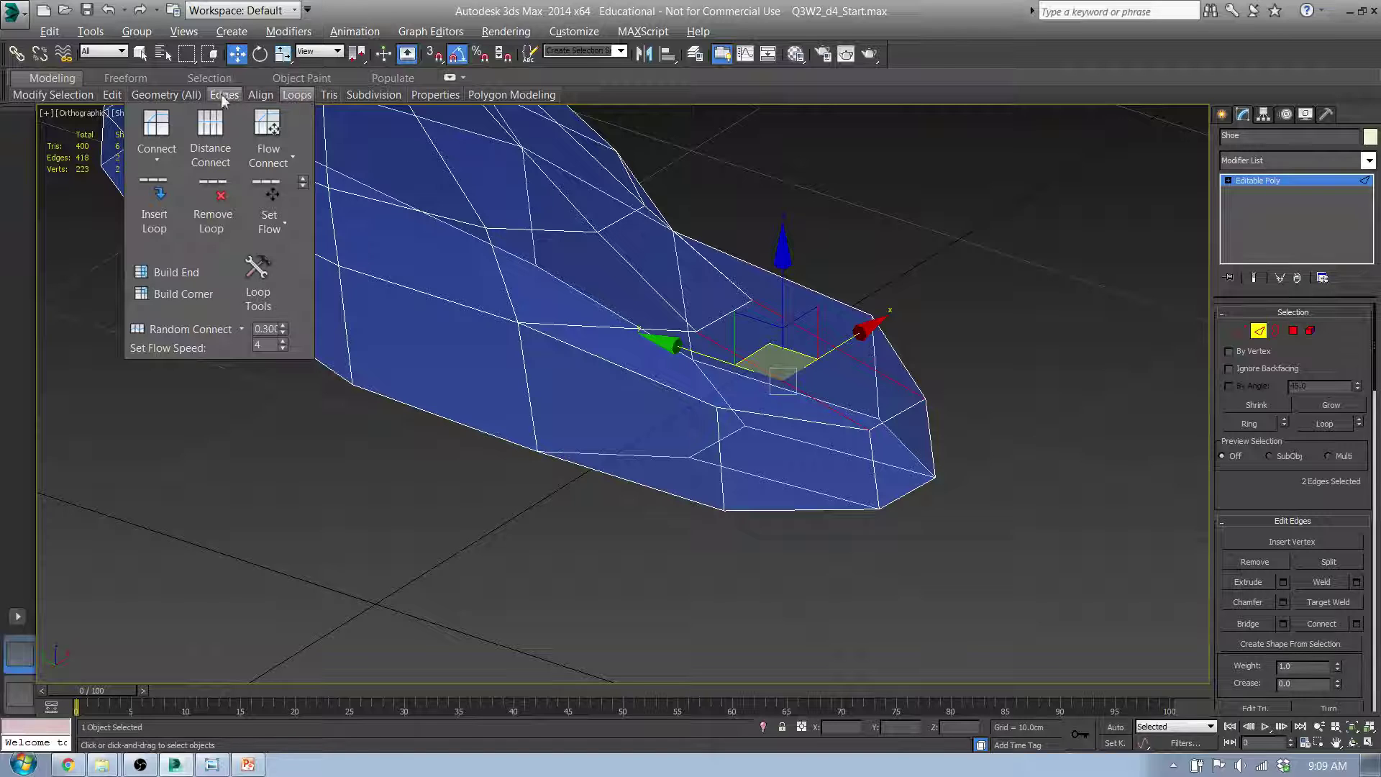
mouse_move(224, 97)
left_click(71, 268)
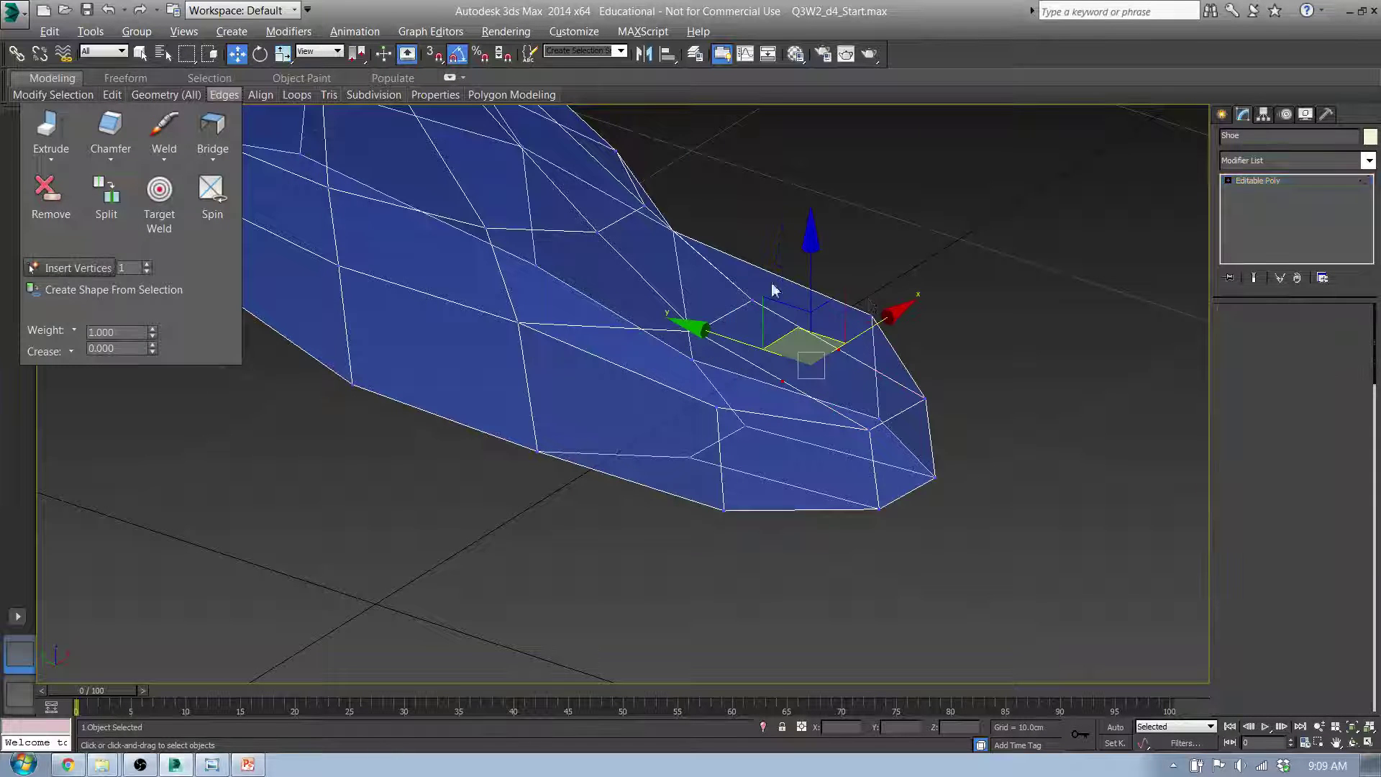
middle_click_drag(736, 446, 805, 420, "alt")
left_click_drag(776, 317, 851, 423)
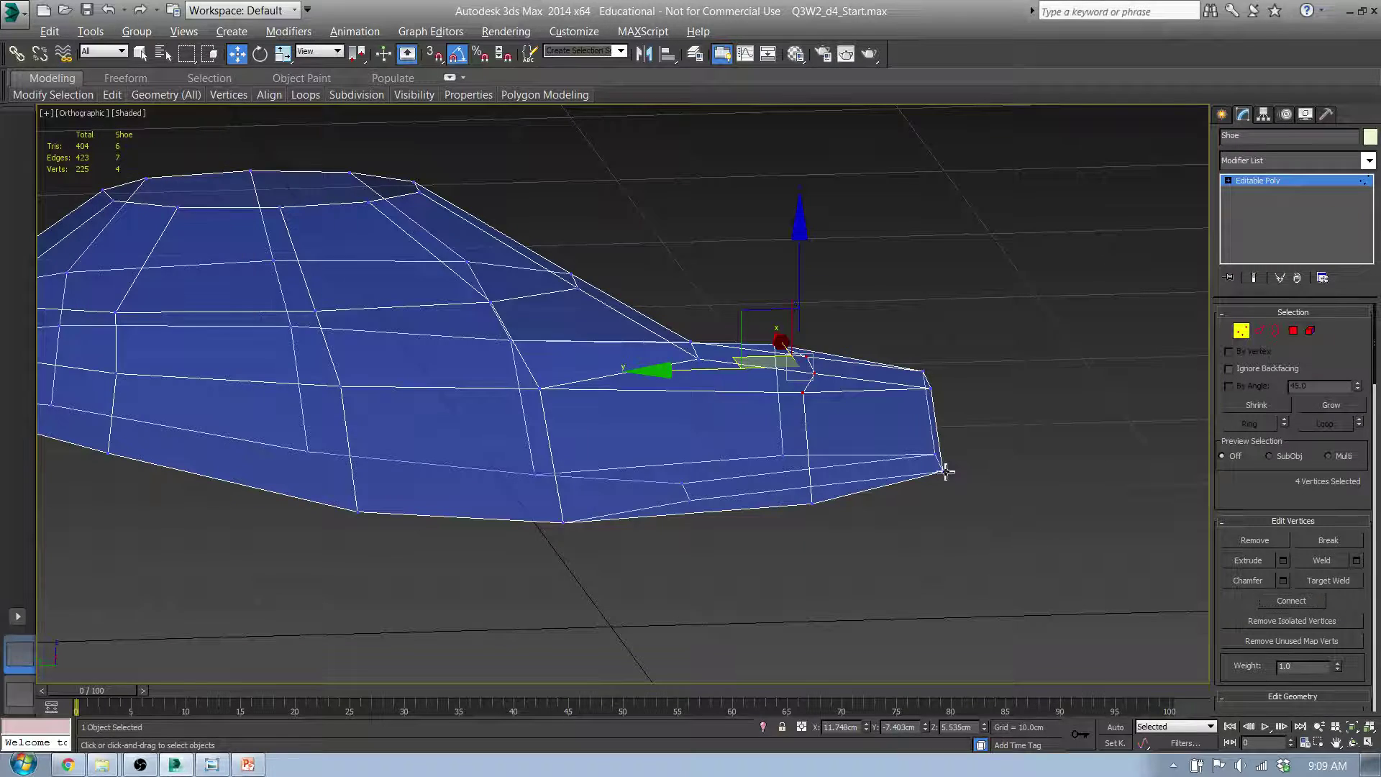
- Move the two middle vertices on the underside back toward the heel to align with the row behind the toe
middle_click_drag(946, 471, 840, 522, "alt")
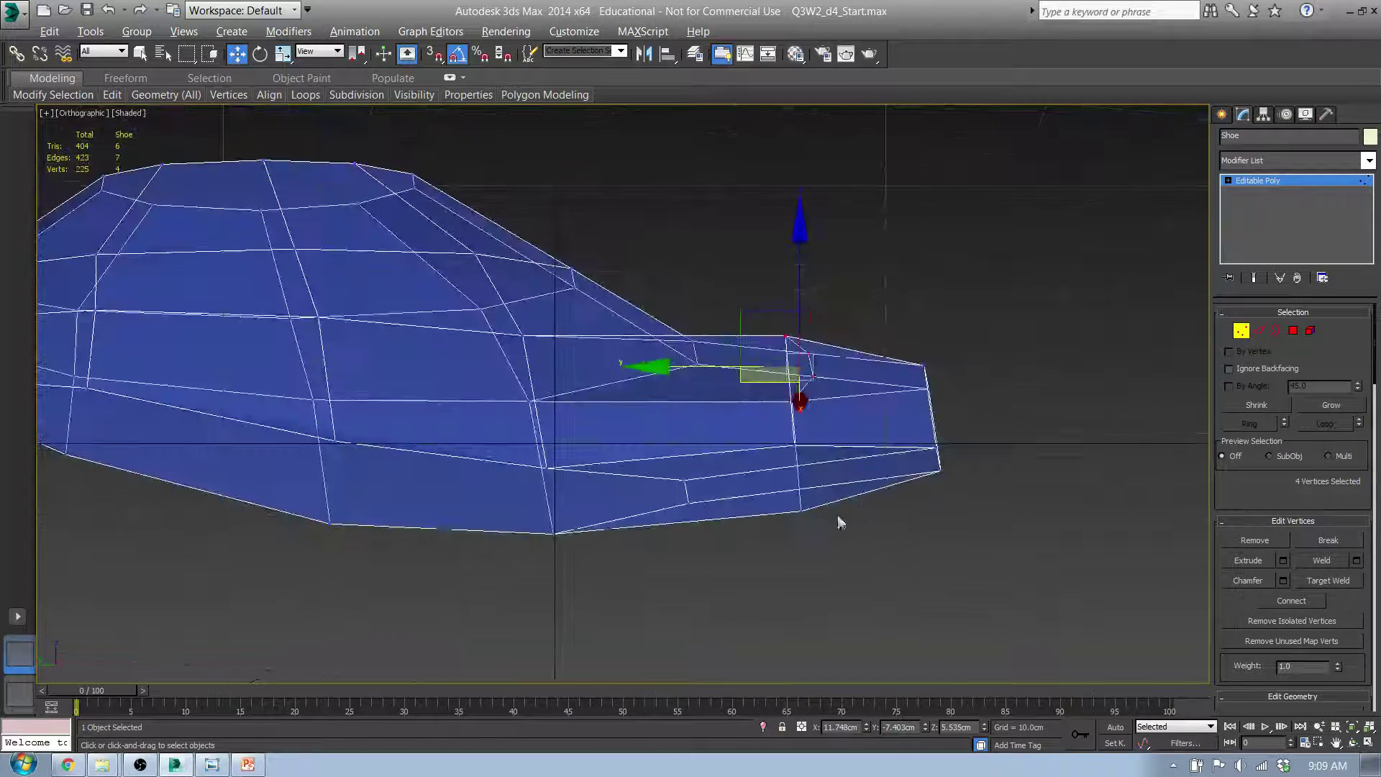
middle_click_drag(698, 487, 692, 434, "alt")
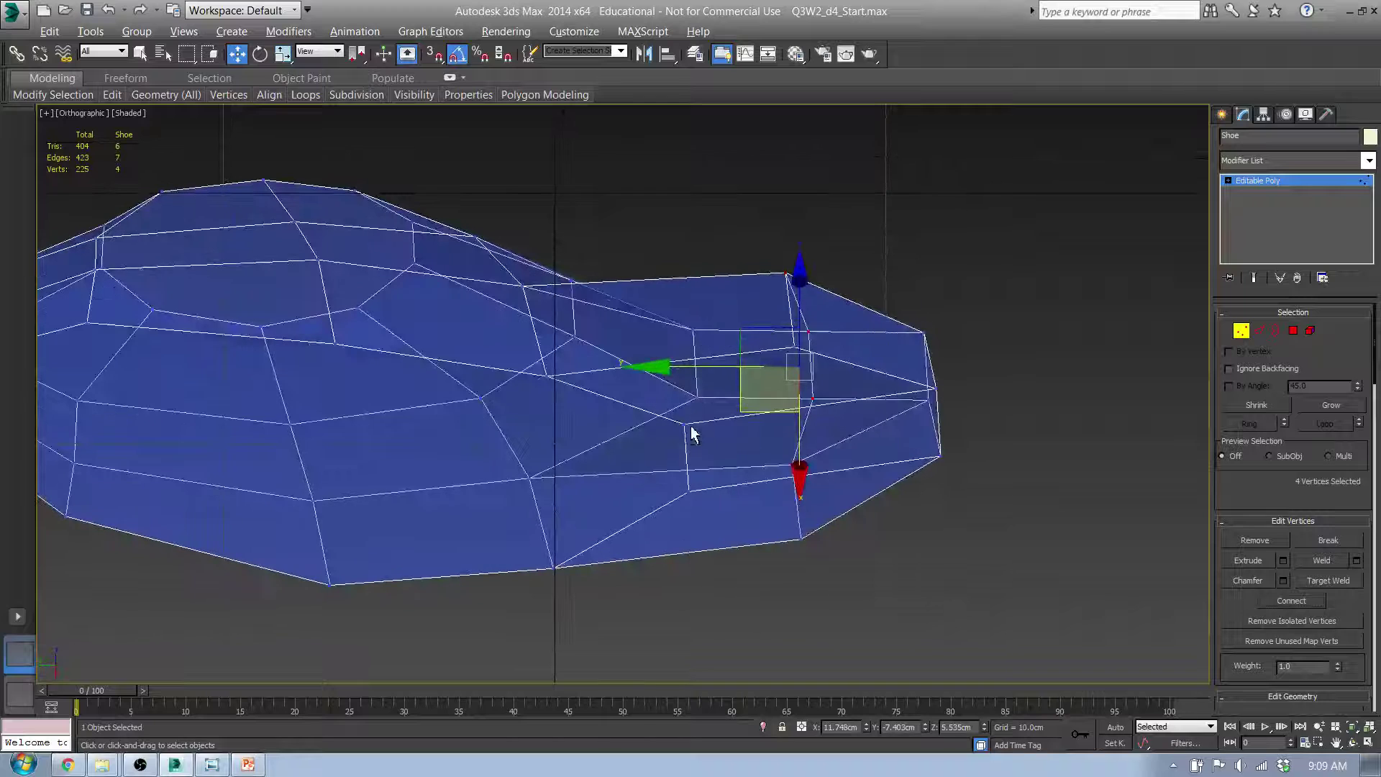
left_click(683, 429)
left_click(692, 492, "ctrl")
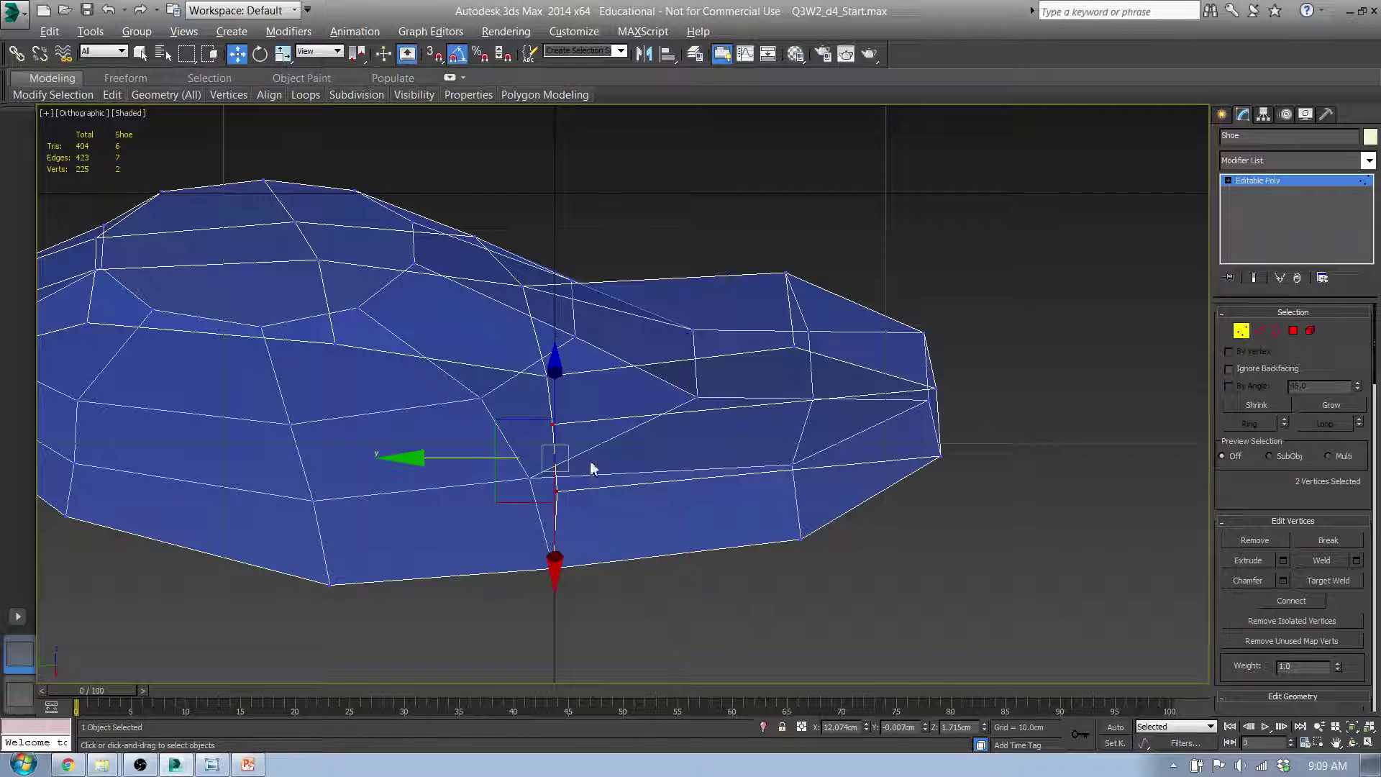
- Insert one vertex in each of the two lengthwise edges under the toe and connect the four vertices across the underside
middle_click_drag(931, 452, 1175, 385, "alt")
left_click(1259, 331)
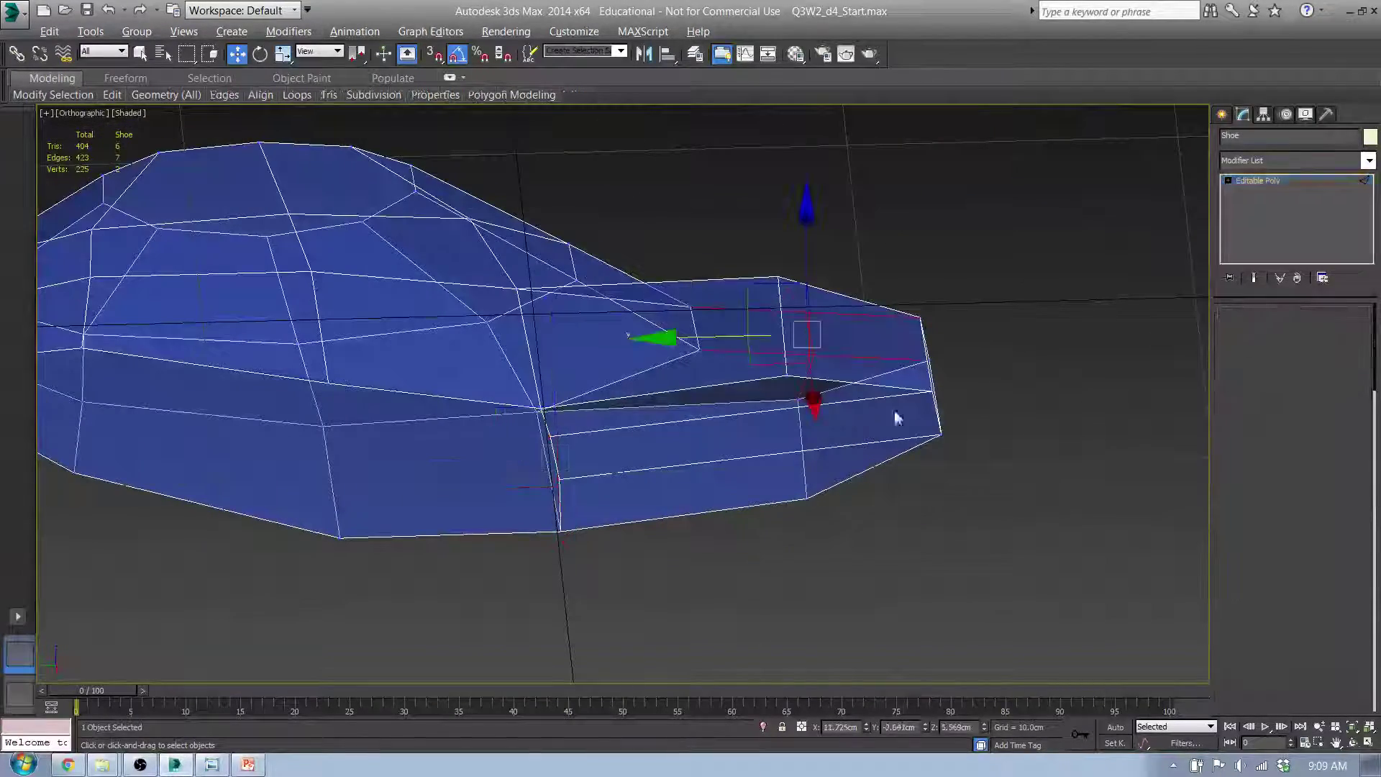
left_click(779, 404)
left_click(800, 454, "ctrl")
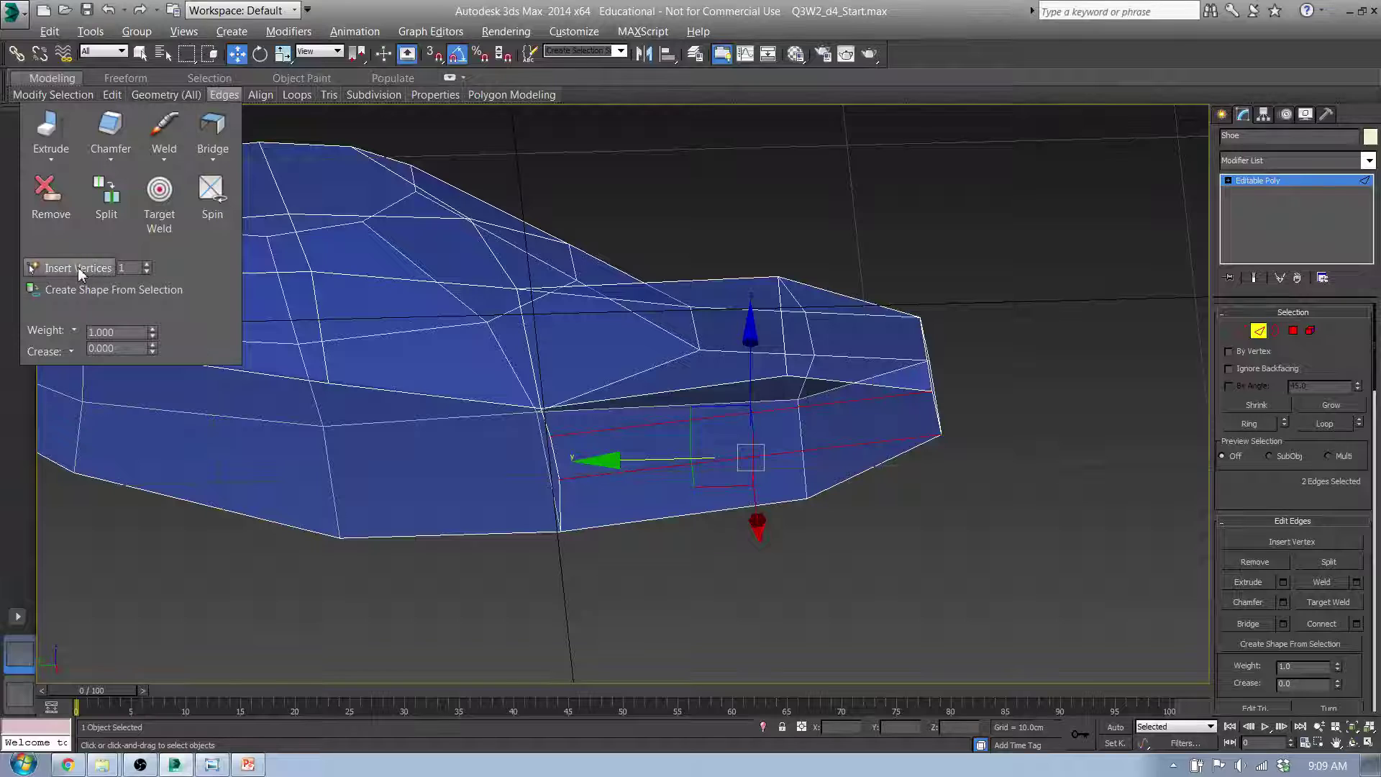
key("1")
middle_click_drag(849, 426, 849, 478, "alt")
left_click_drag(636, 438, 687, 442)
left_click_drag(880, 499, 740, 393)
middle_click_drag(998, 468, 1034, 394, "alt")
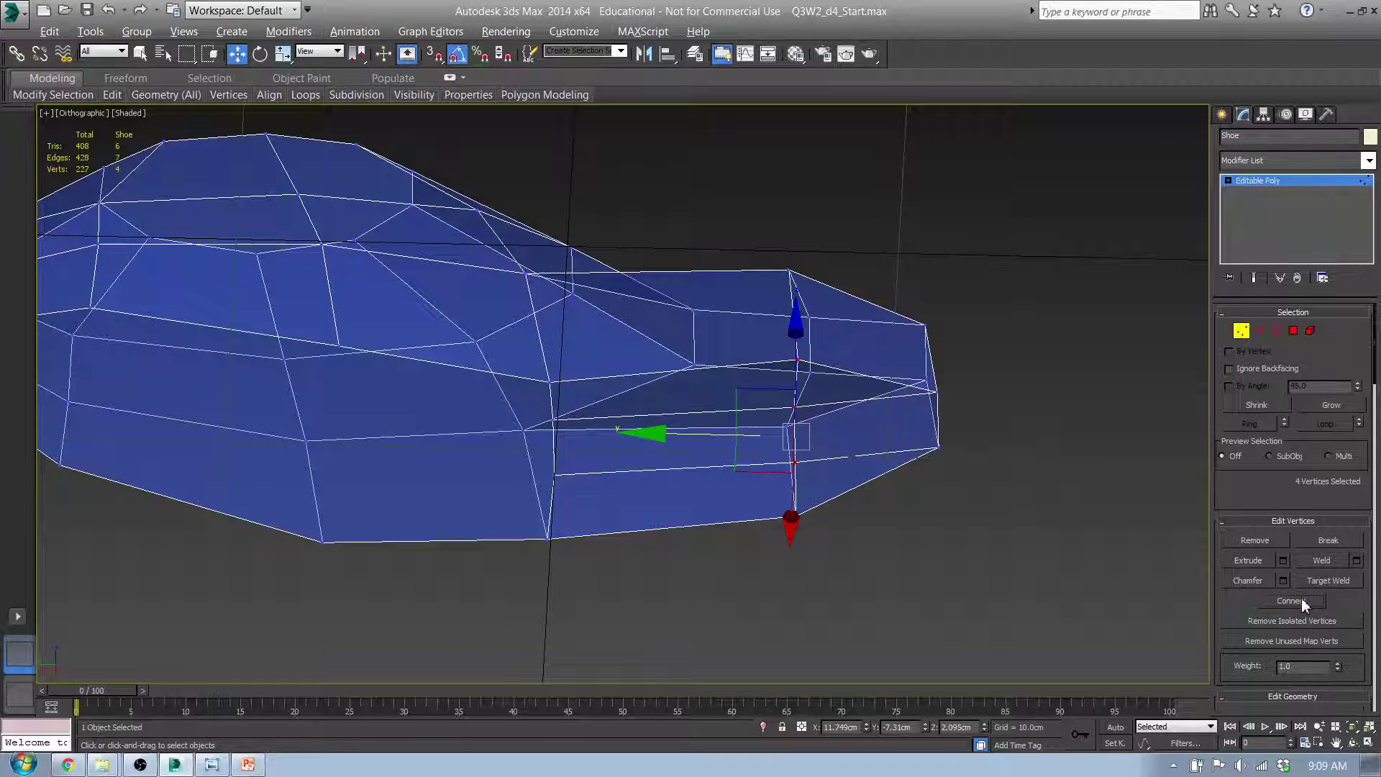
- In the side view, lower the upper outer pair of vertices at the middle of the toe and shift it slightly forward
key("f")
middle_click_drag(903, 570, 796, 480)
key("l")
scroll(719, 410, "up", 4)
middle_click_drag(719, 410, 703, 503)
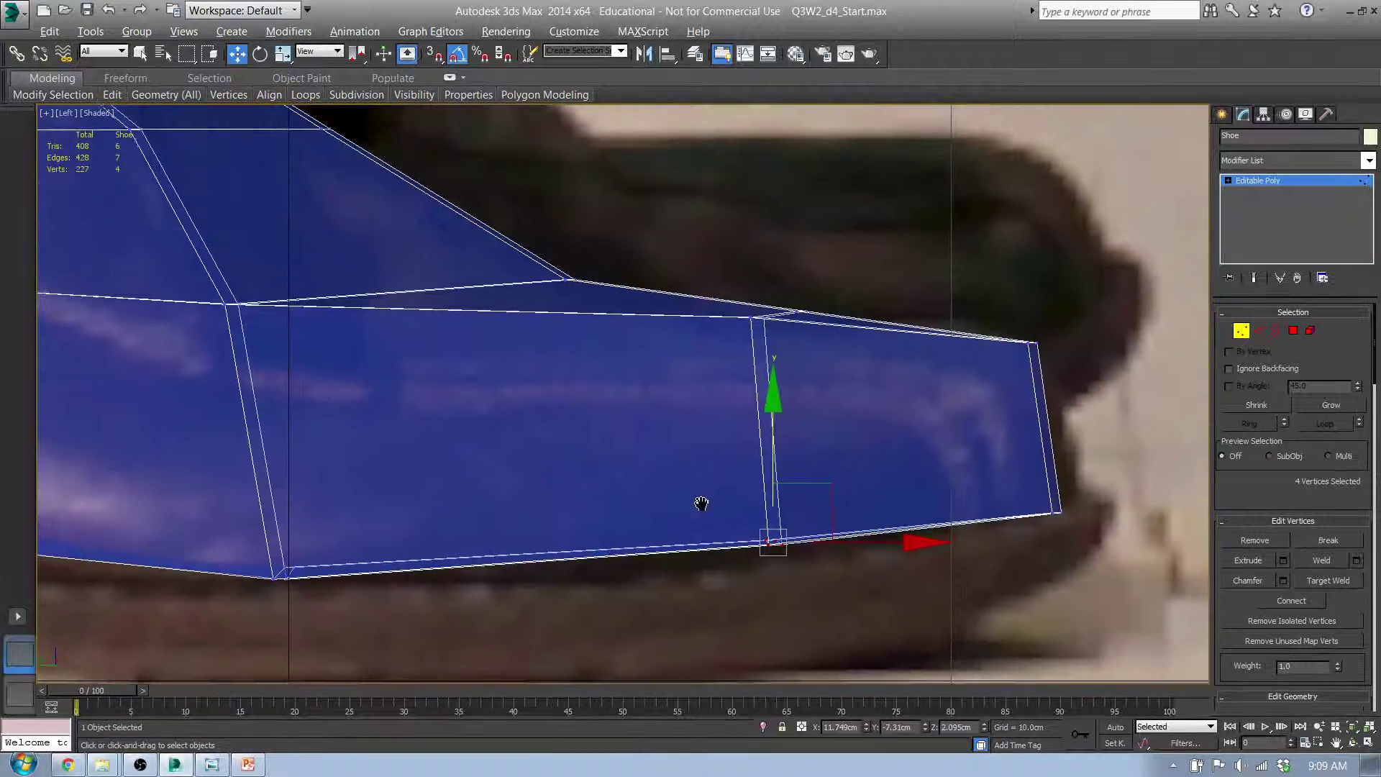
left_click_drag(813, 367, 718, 318)
left_click_drag(822, 260, 839, 291)
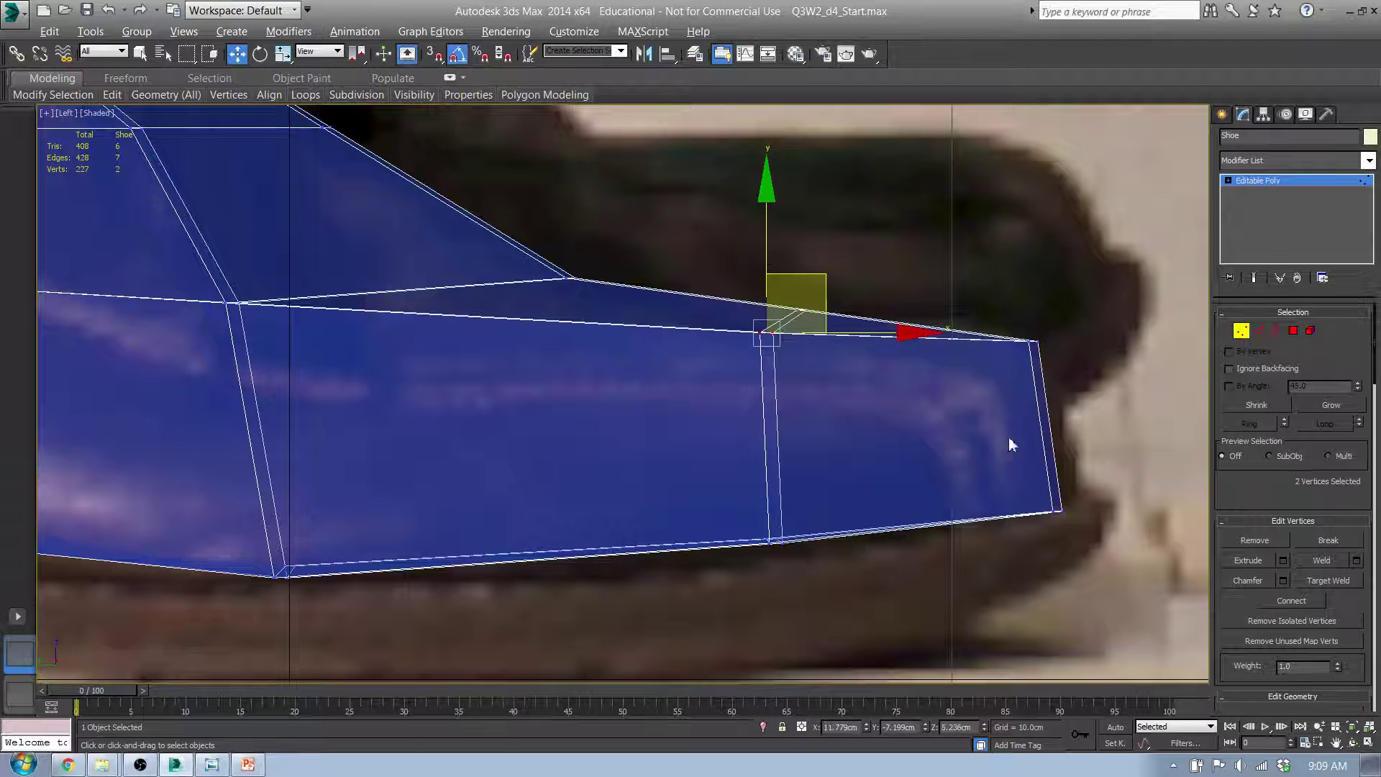
- Scale the four bottom vertices under the mid-toe together along the shoe's length and lower them toward the sole's top edge
left_click_drag(871, 590, 726, 499)
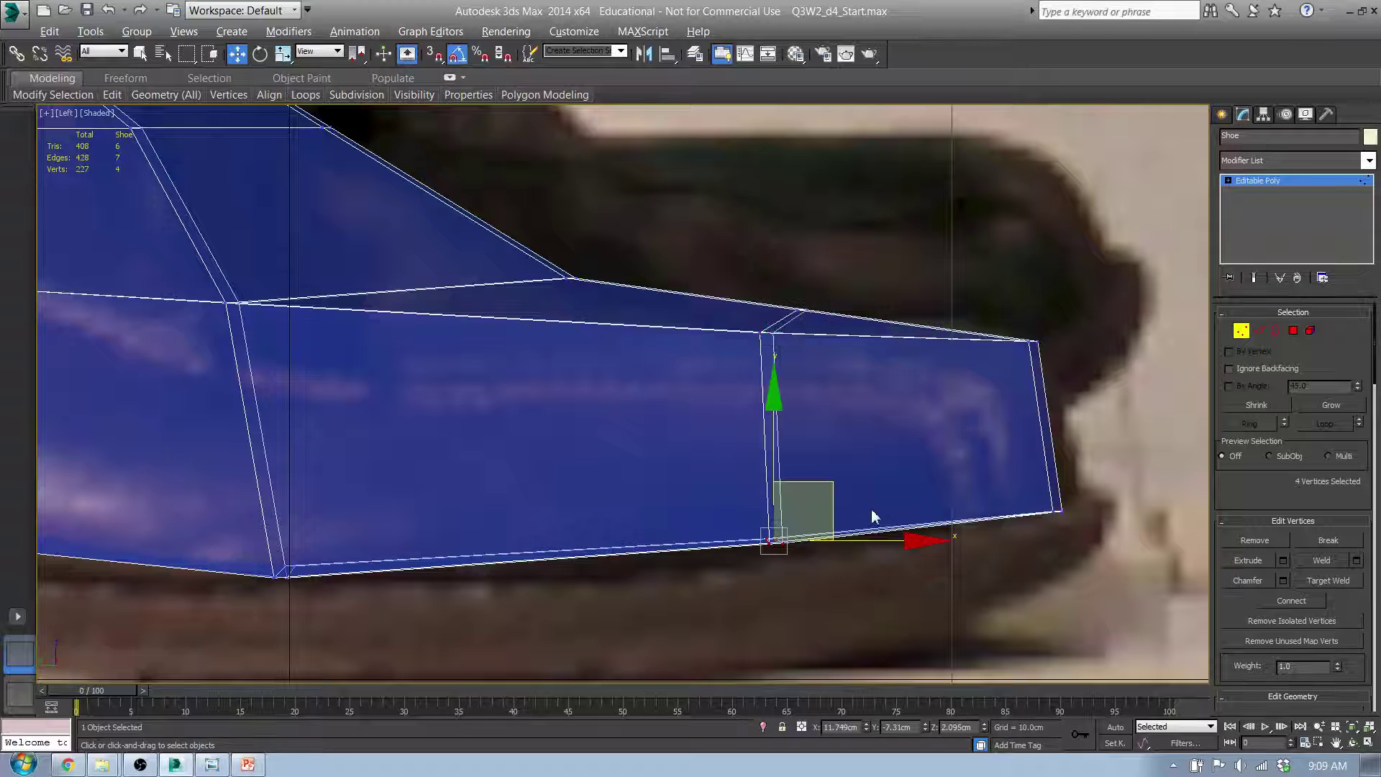
key("r")
left_click_drag(943, 539, 902, 542)
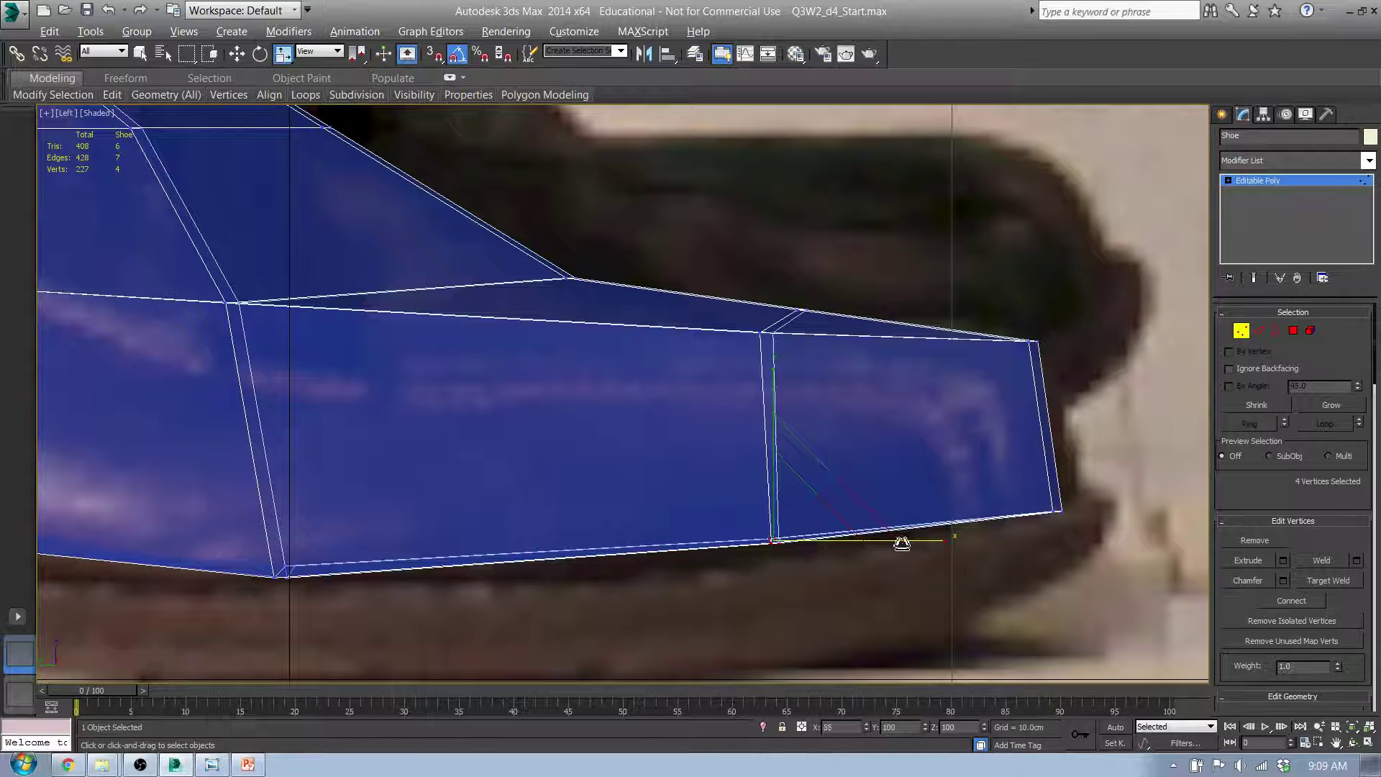
key("w")
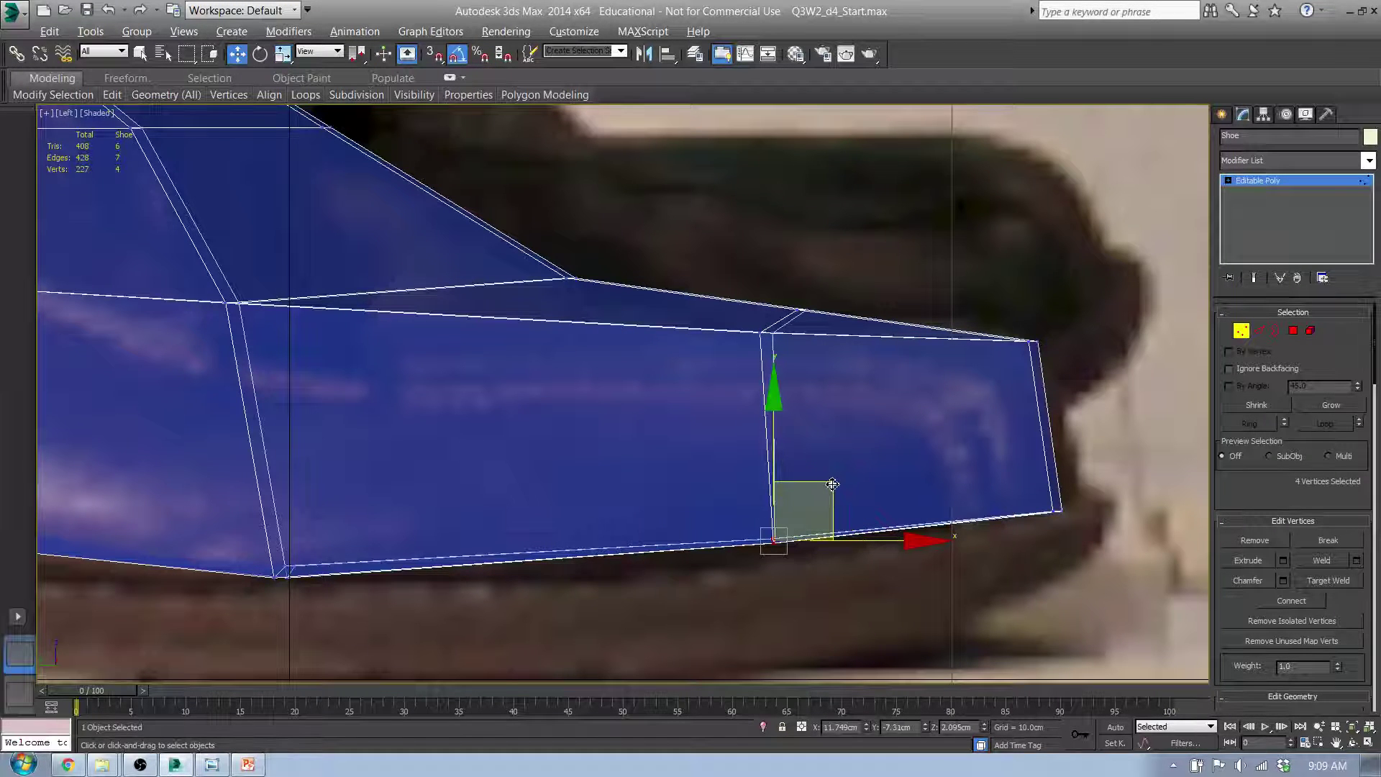
left_click_drag(832, 483, 832, 501)
- In the side view, move the top middle pair of vertices between the instep and the toe tip back toward the heel
middle_click_drag(1018, 472, 879, 515)
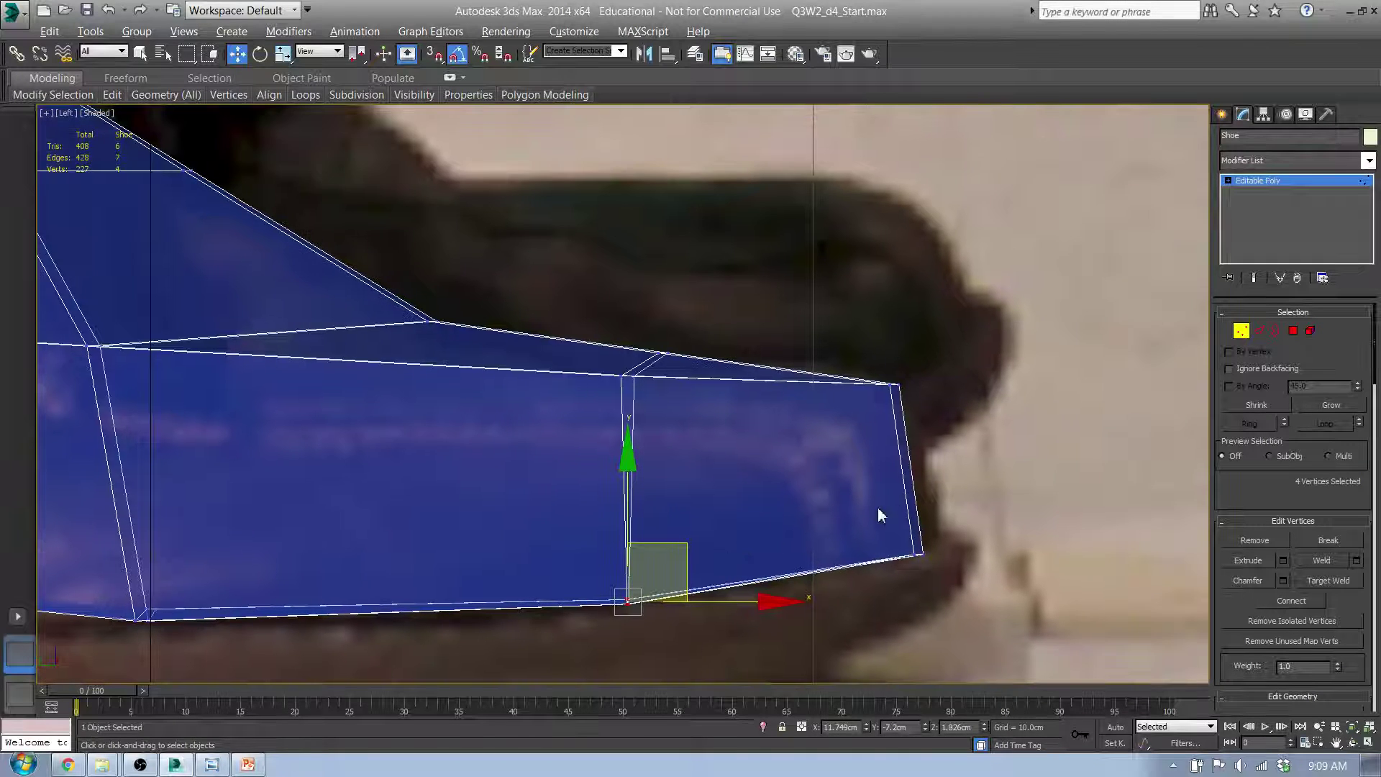
left_click_drag(944, 575, 944, 573)
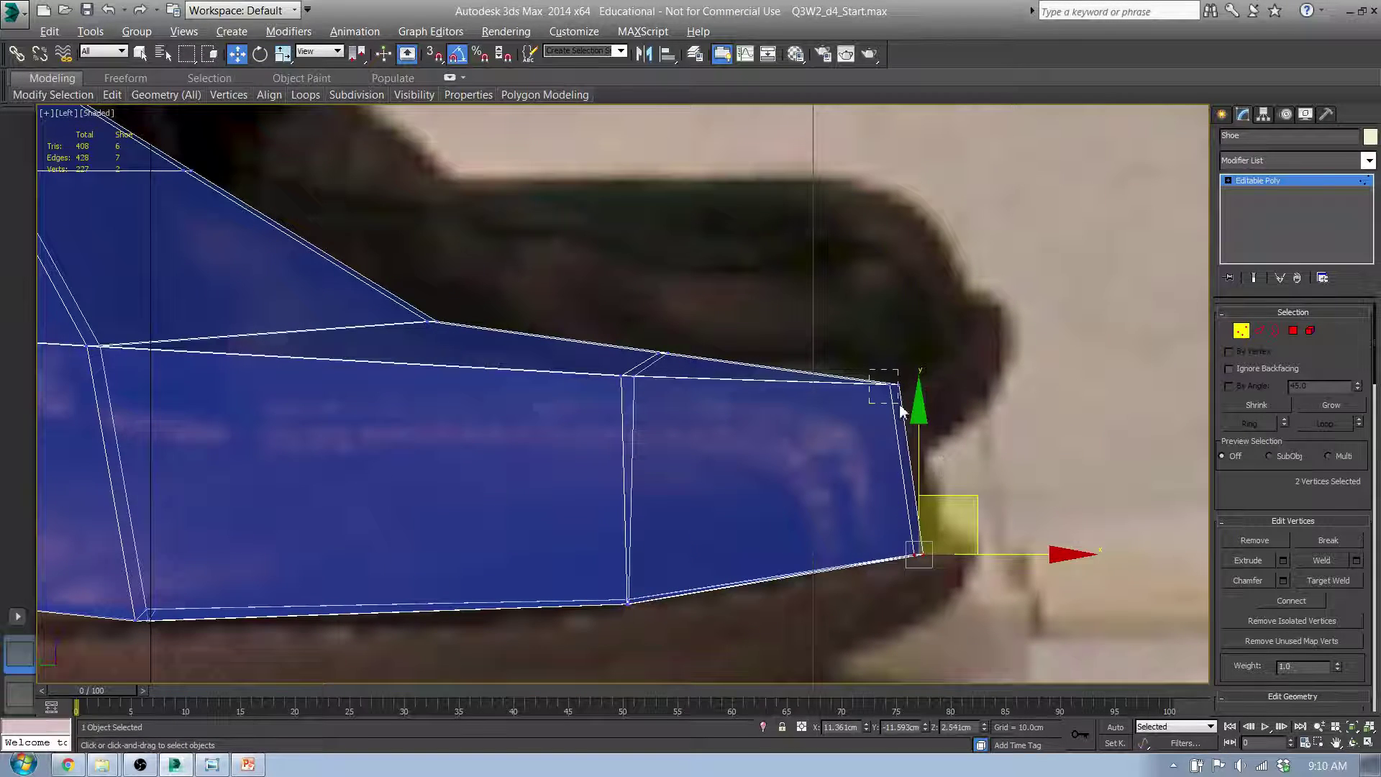
middle_click_drag(900, 411, 949, 447, "alt")
key("l")
scroll(841, 475, "up", 6)
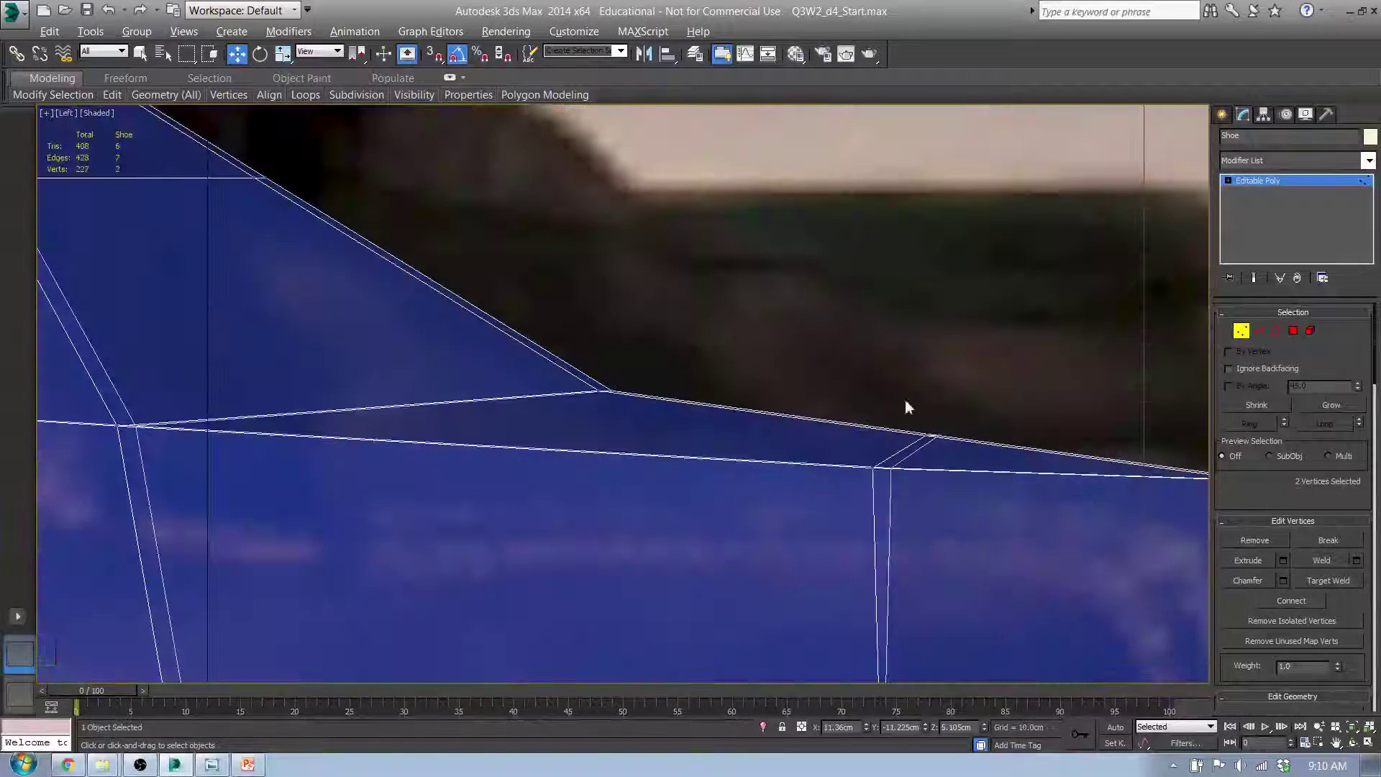
left_click_drag(954, 443, 955, 444)
left_click_drag(986, 376, 954, 362)
scroll(721, 376, "down", 4)
scroll(684, 345, "up", 2)
- Move the four upper vertices behind the toe tip forward, shifting their top pair further toward the tip
left_click_drag(665, 313, 765, 412)
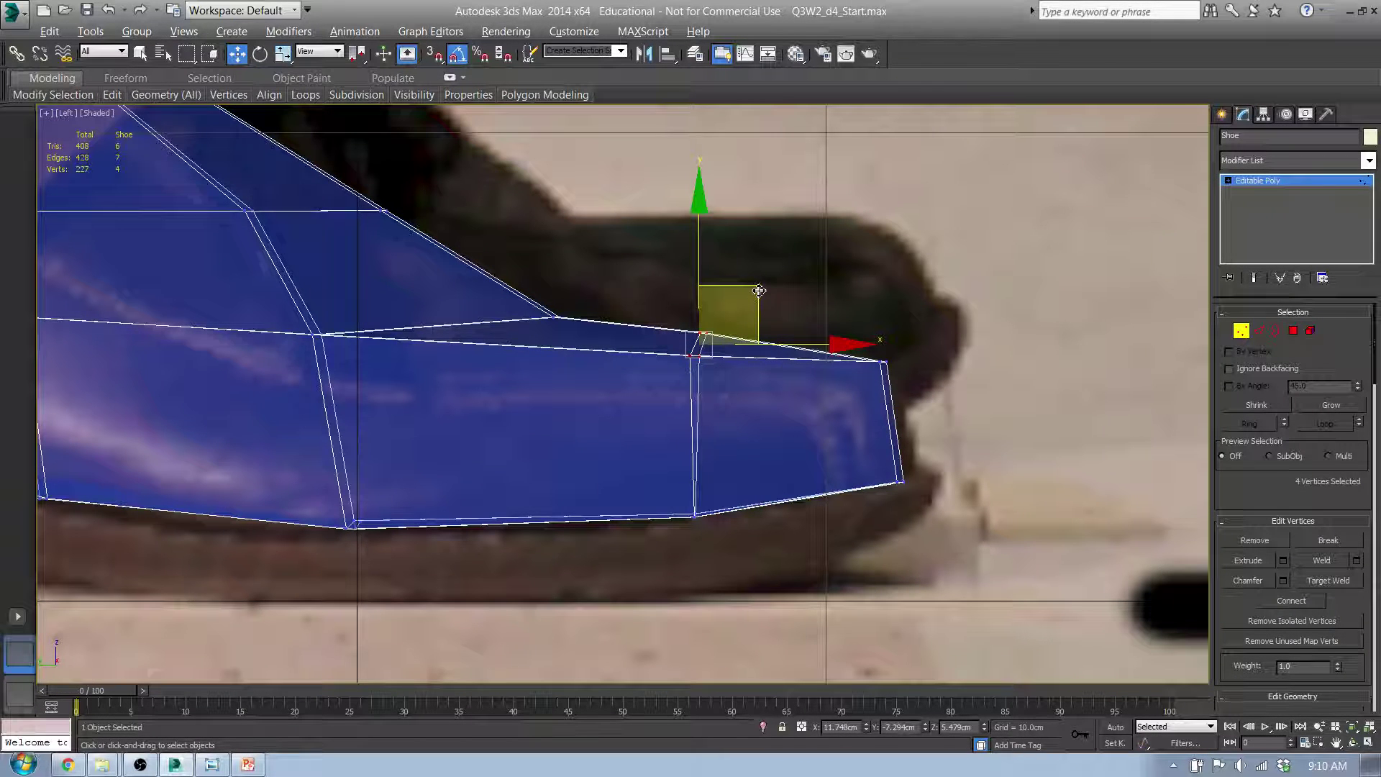
left_click_drag(759, 290, 806, 293)
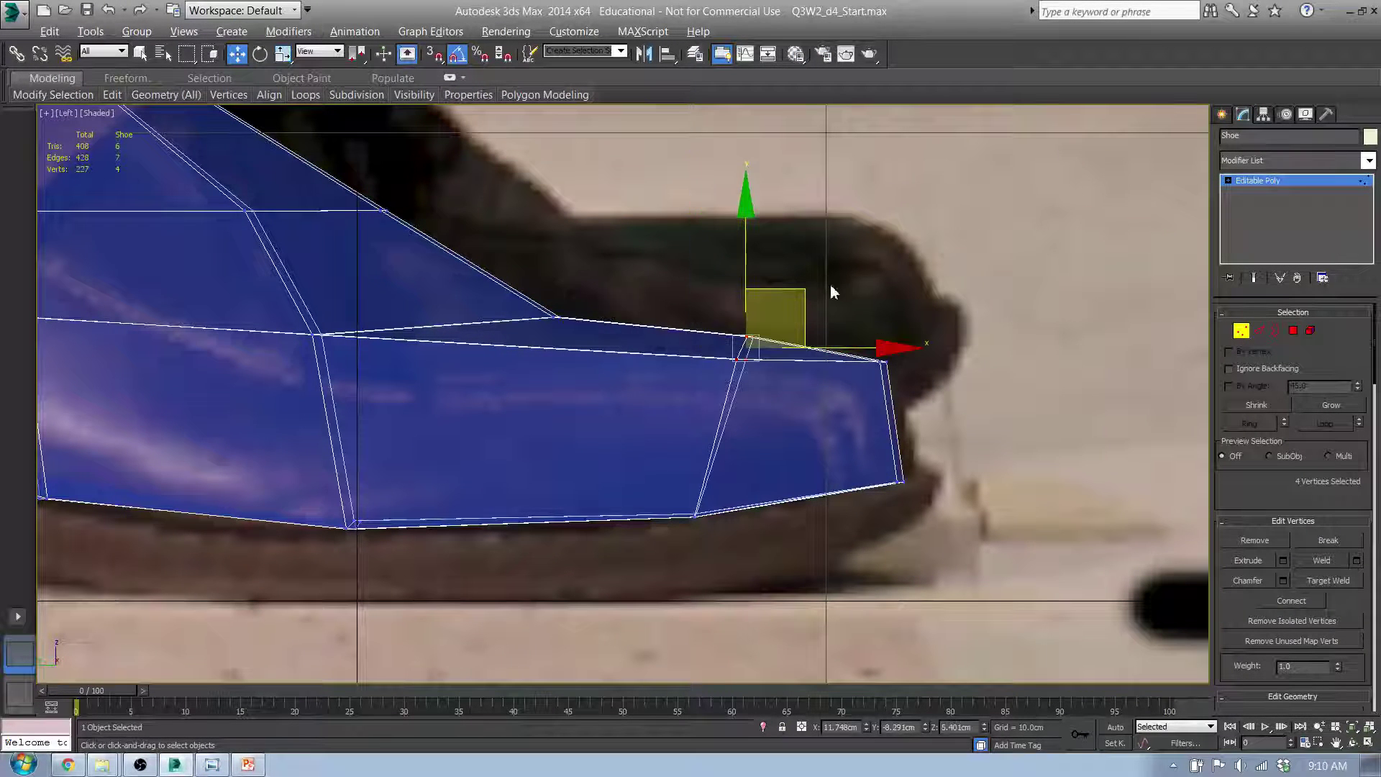
left_click_drag(676, 288, 765, 351)
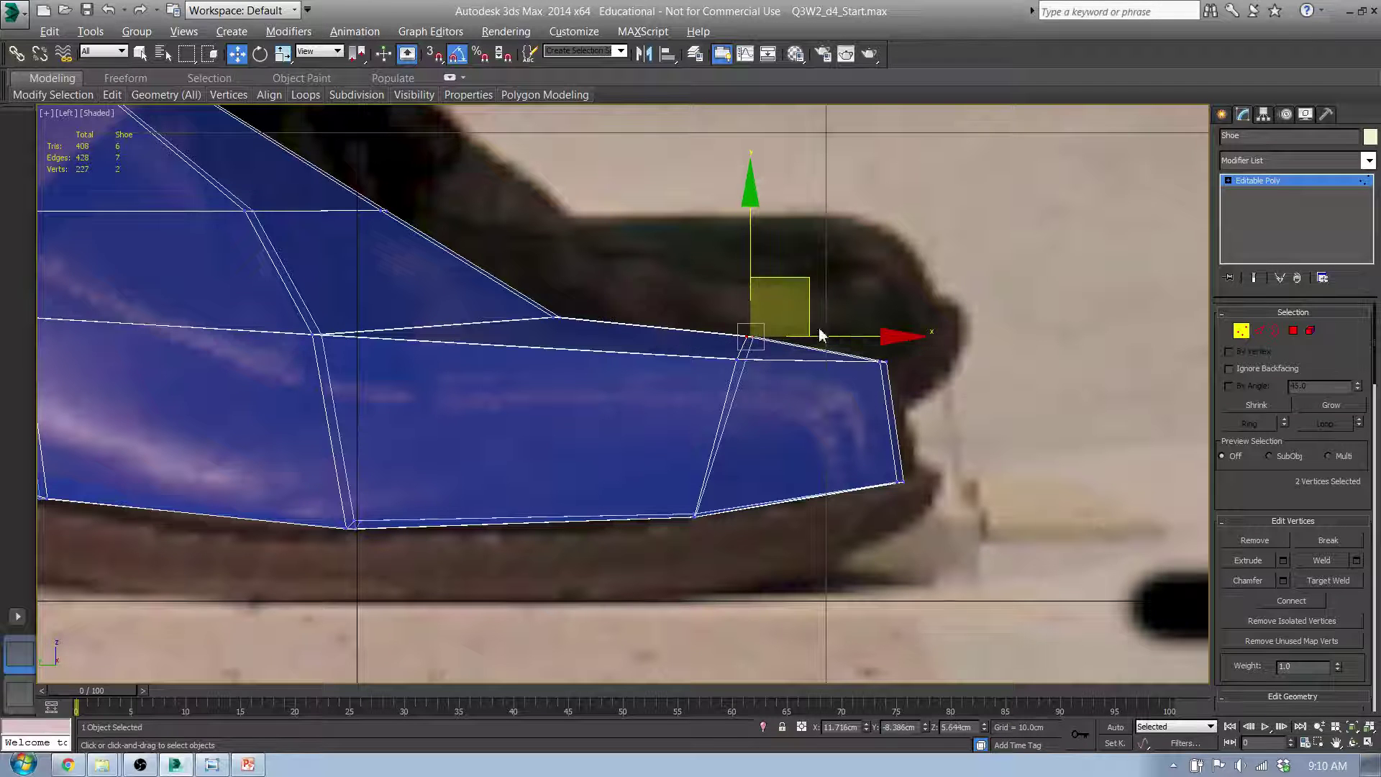
left_click_drag(810, 284, 901, 286)
- Lower the bottom pair of vertices at the toe tip and shift it slightly forward to meet the top of the sole
left_click_drag(857, 486, 829, 474)
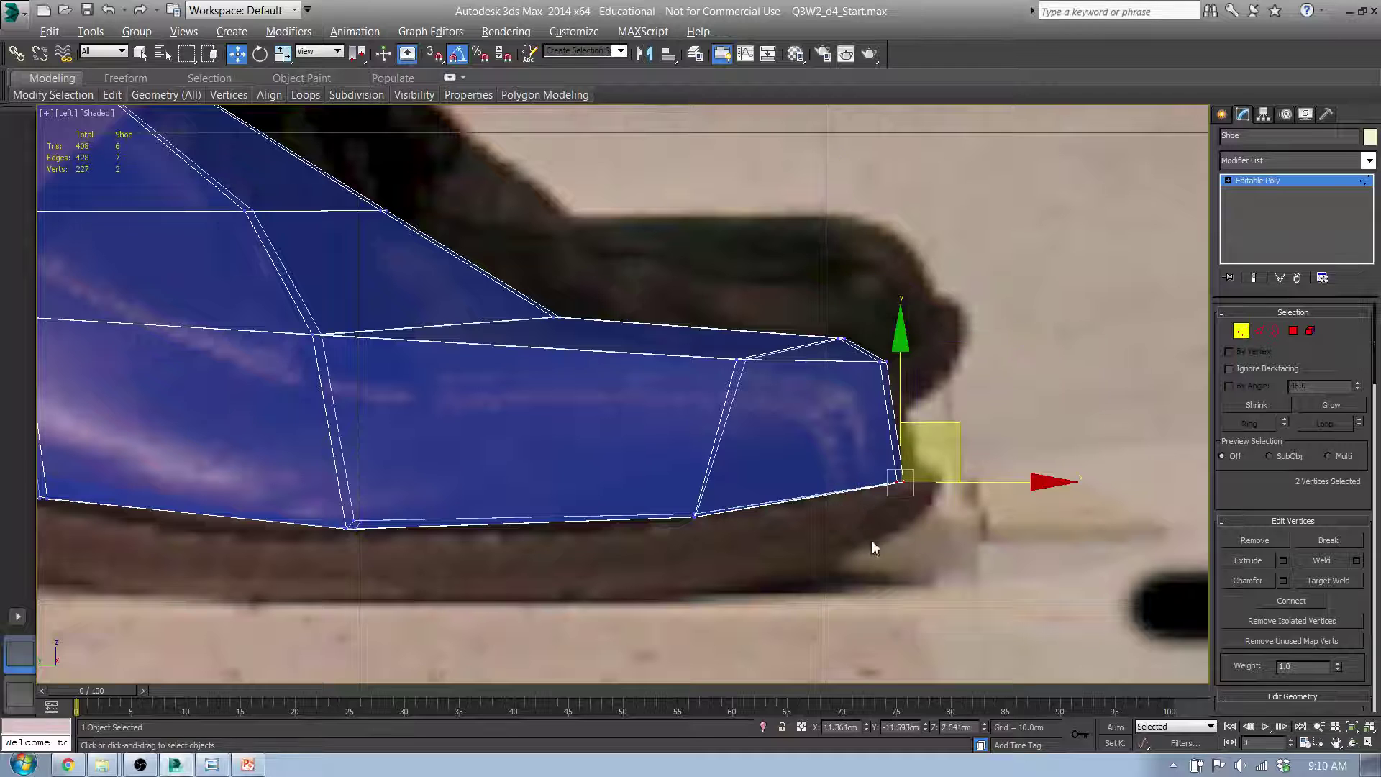
middle_click_drag(870, 540, 789, 507)
left_click_drag(884, 394, 891, 412)
- Select only the seven polygons on the shoe's underside, excluding the side faces, and extrude them downward to start the sole
middle_click_drag(635, 495, 1060, 454)
scroll(898, 476, "down", 2)
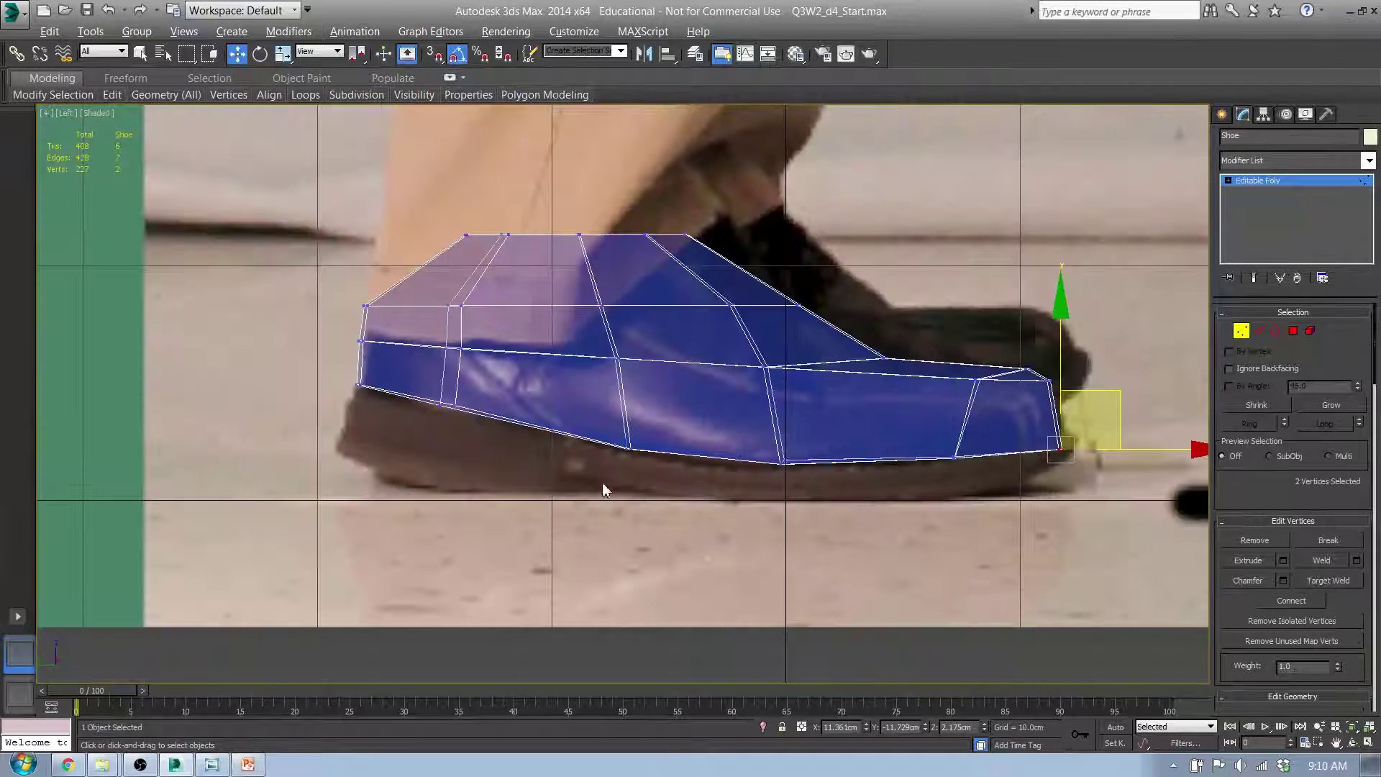
scroll(563, 458, "up", 1)
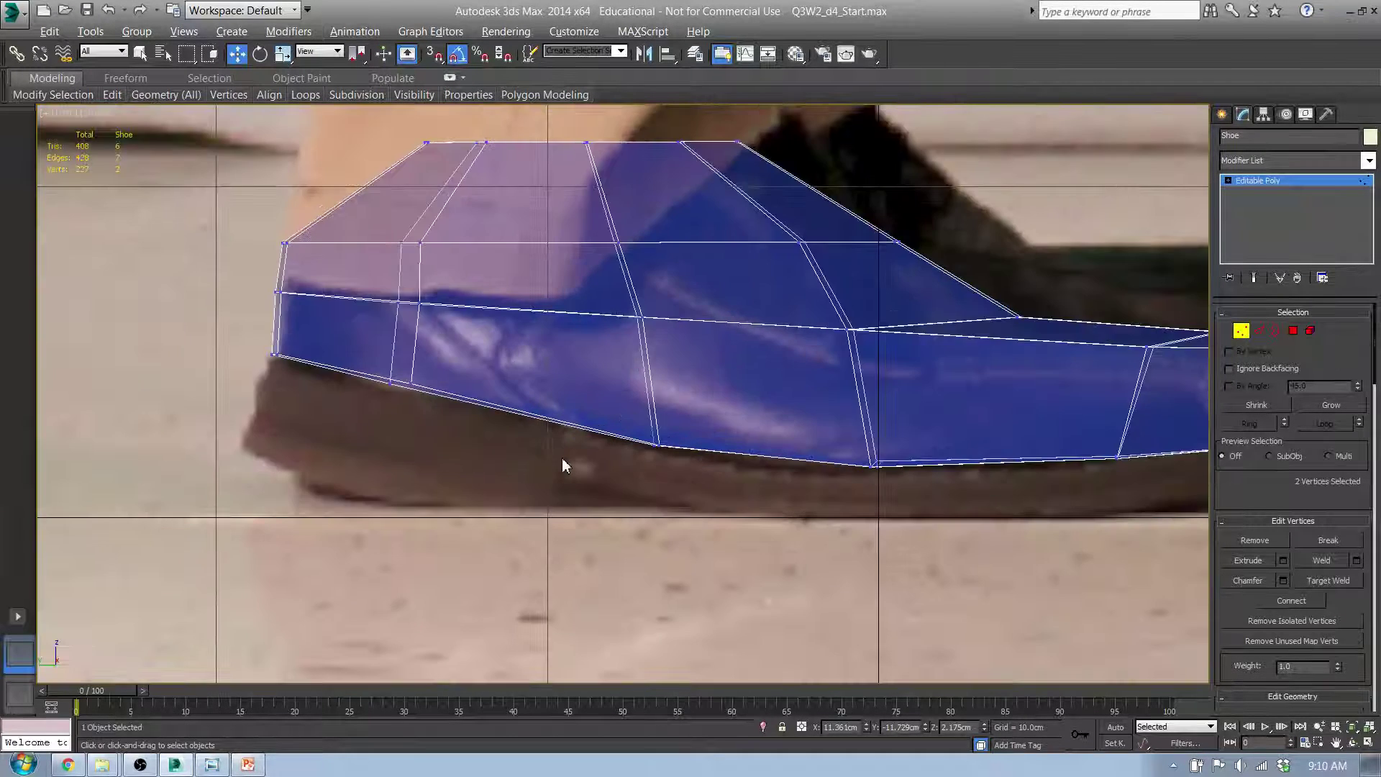
left_click(1292, 331)
middle_click_drag(1086, 399, 773, 394)
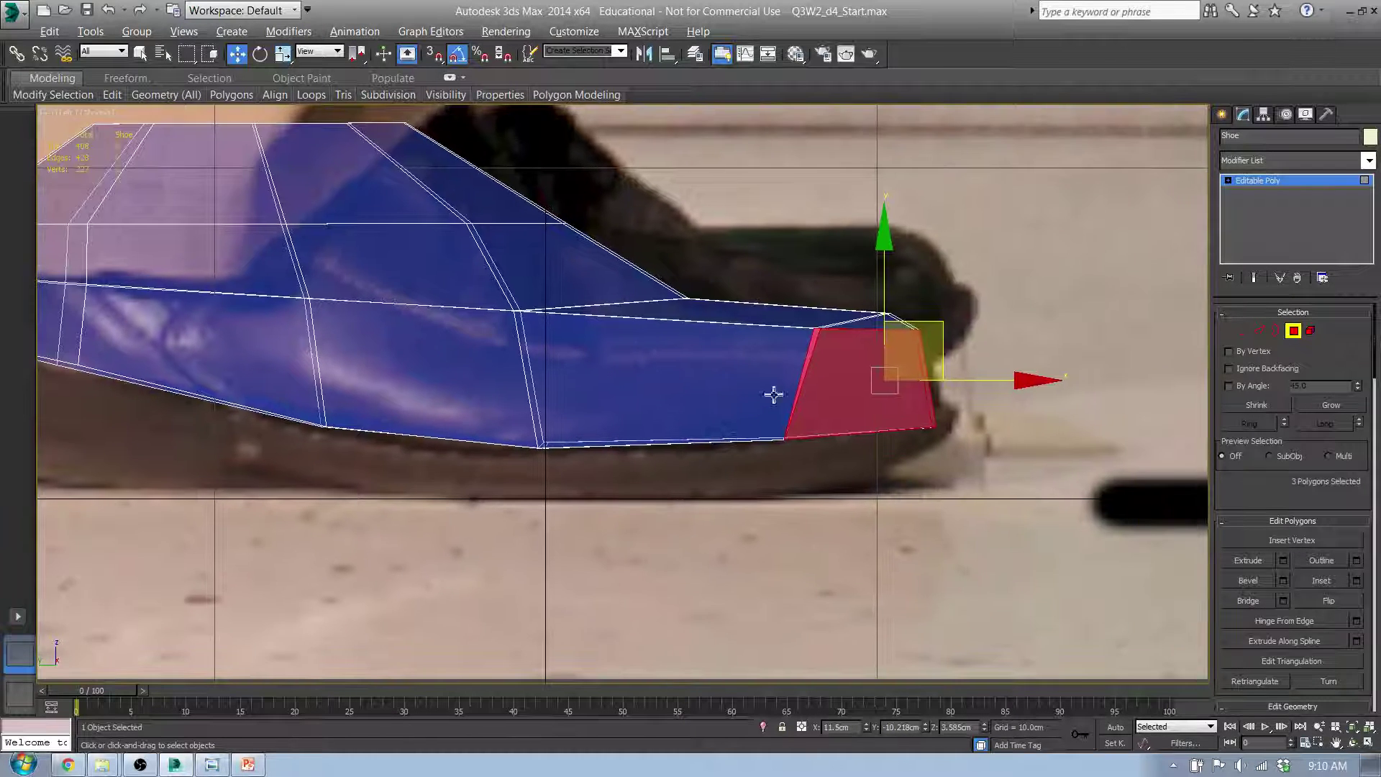
scroll(850, 453, "down", 4)
left_click_drag(466, 466, 474, 458)
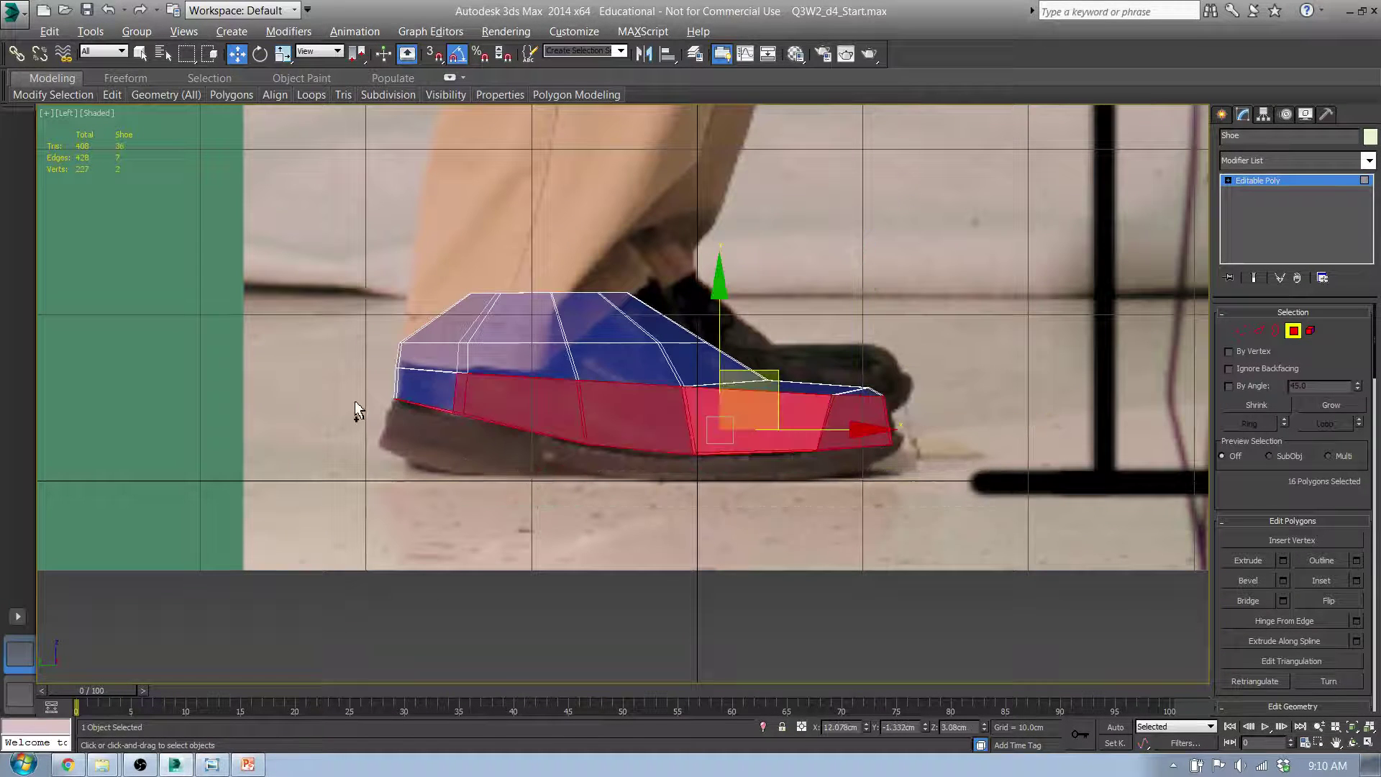
left_click_drag(755, 370, 919, 395, "alt")
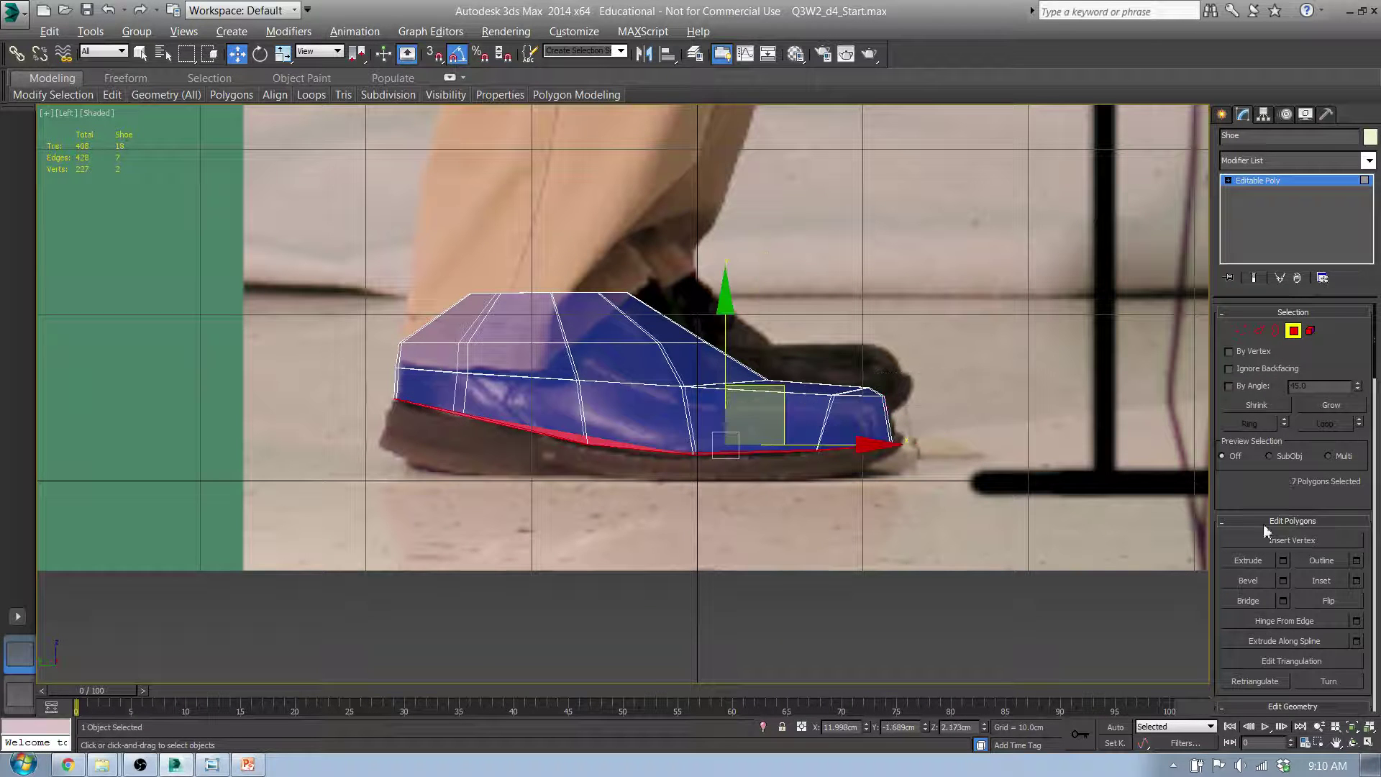
left_click(1283, 560)
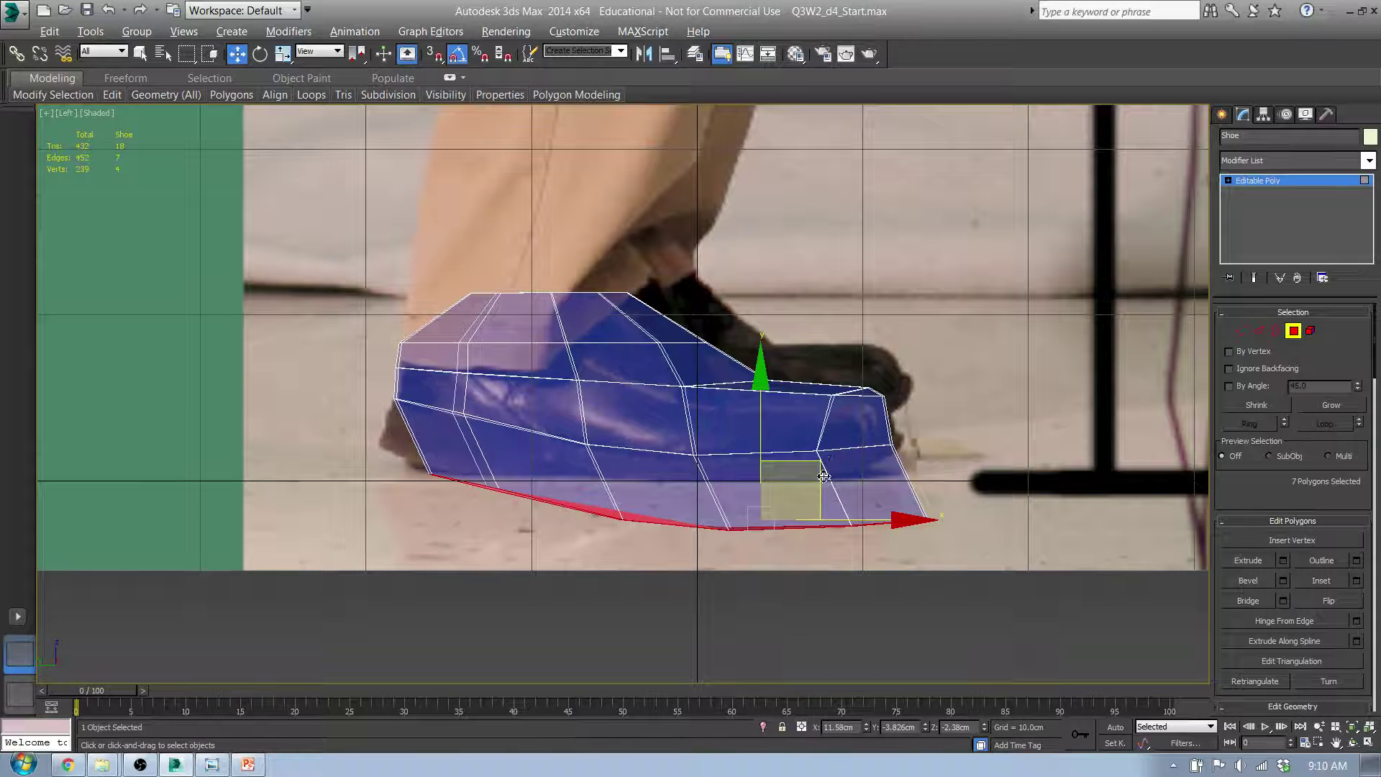
- Scale the extruded underside polygons vertically until they are flat and level
key("r")
left_click_drag(762, 370, 735, 764)
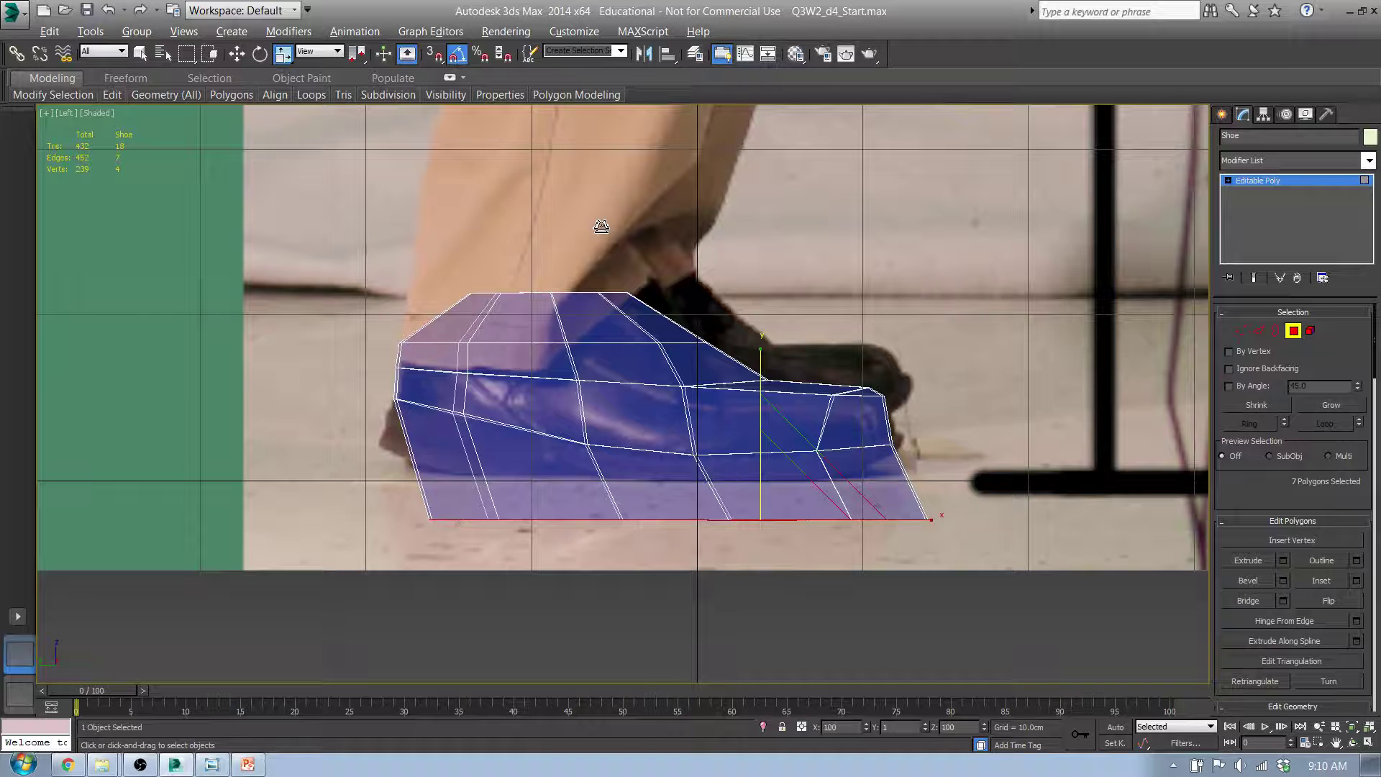
left_click_drag(600, 227, 492, 653)
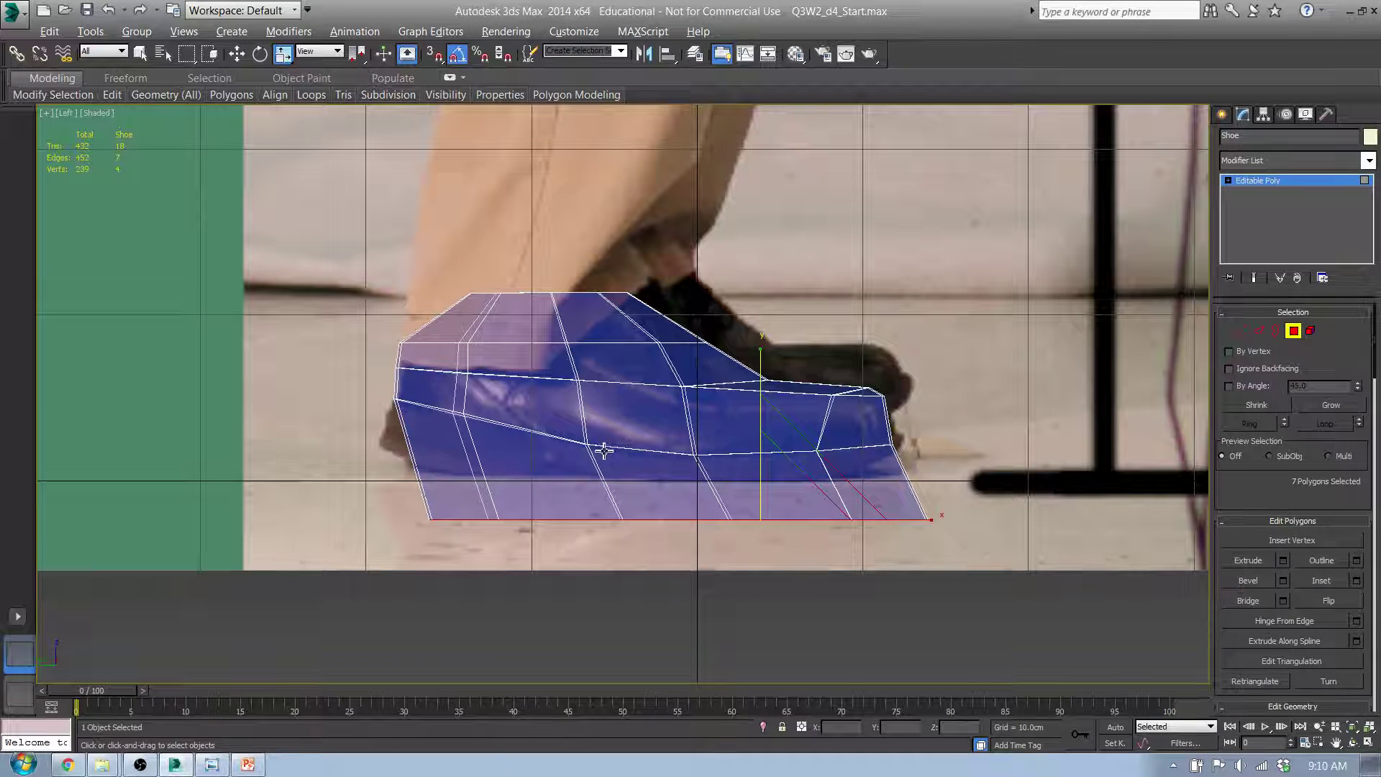
- Move the flattened underside polygons up to the ground line and back so they sit directly below the shoe
key("w")
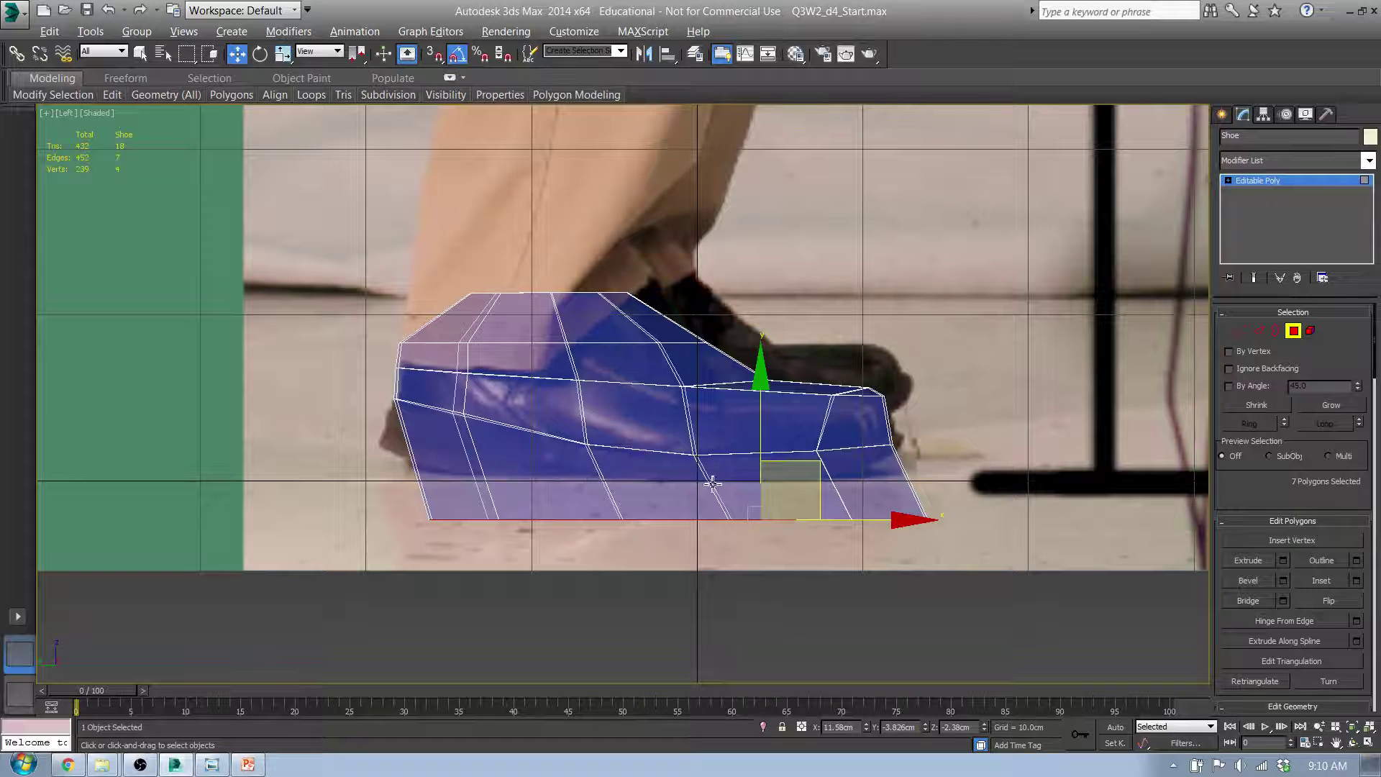
left_click(805, 468)
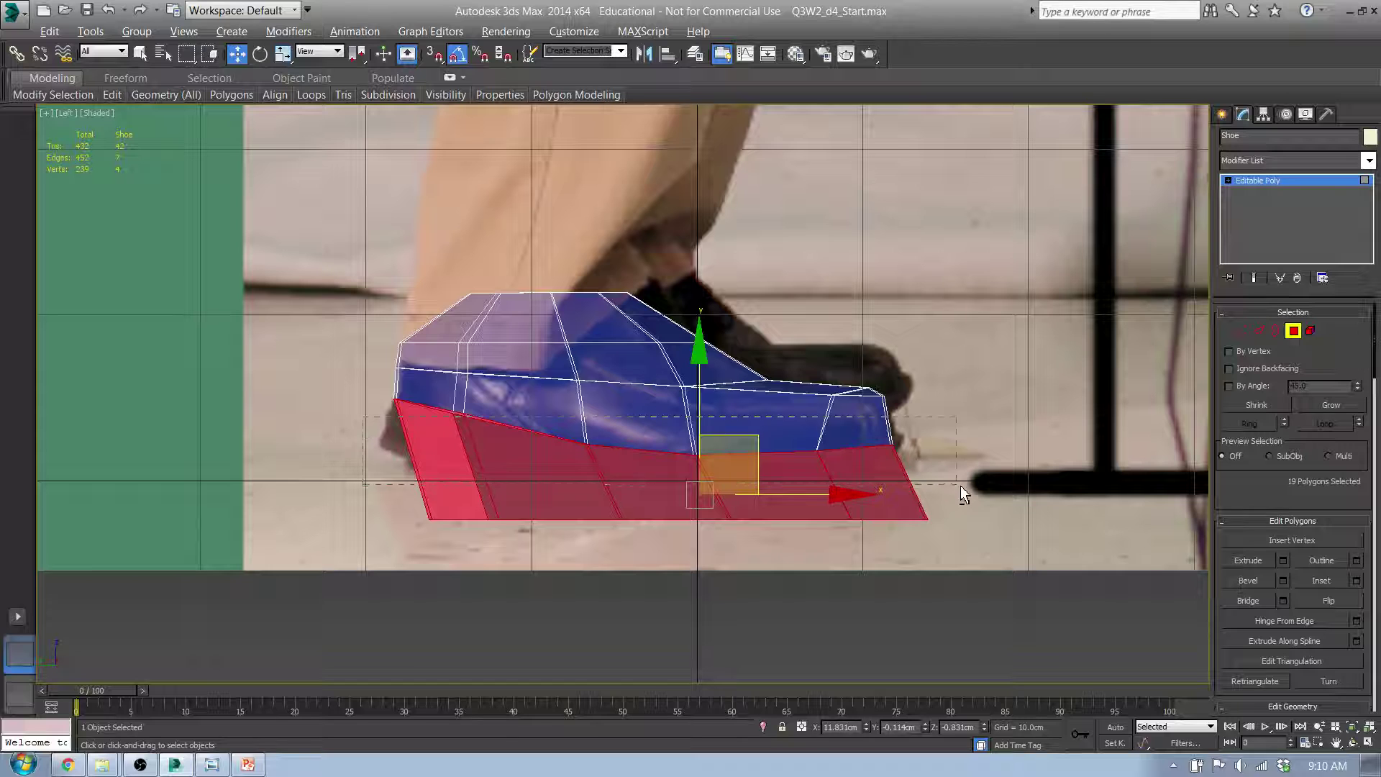
left_click_drag(960, 492, 962, 493)
key("z")
left_click_drag(851, 493, 782, 410)
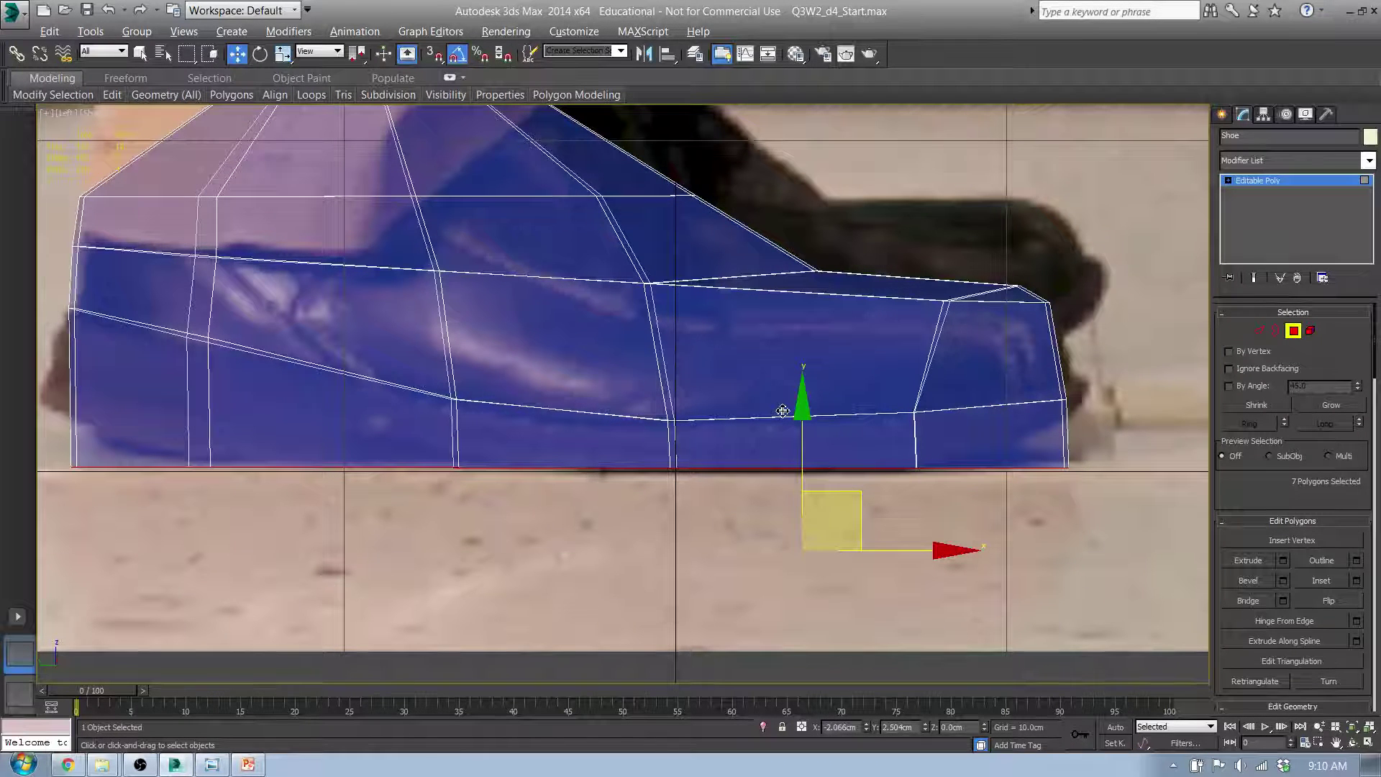
- Raise the four sole vertices at the toe tip slightly forward, and lift the bottom pair further to follow the sole's upward curve
left_click(1242, 330)
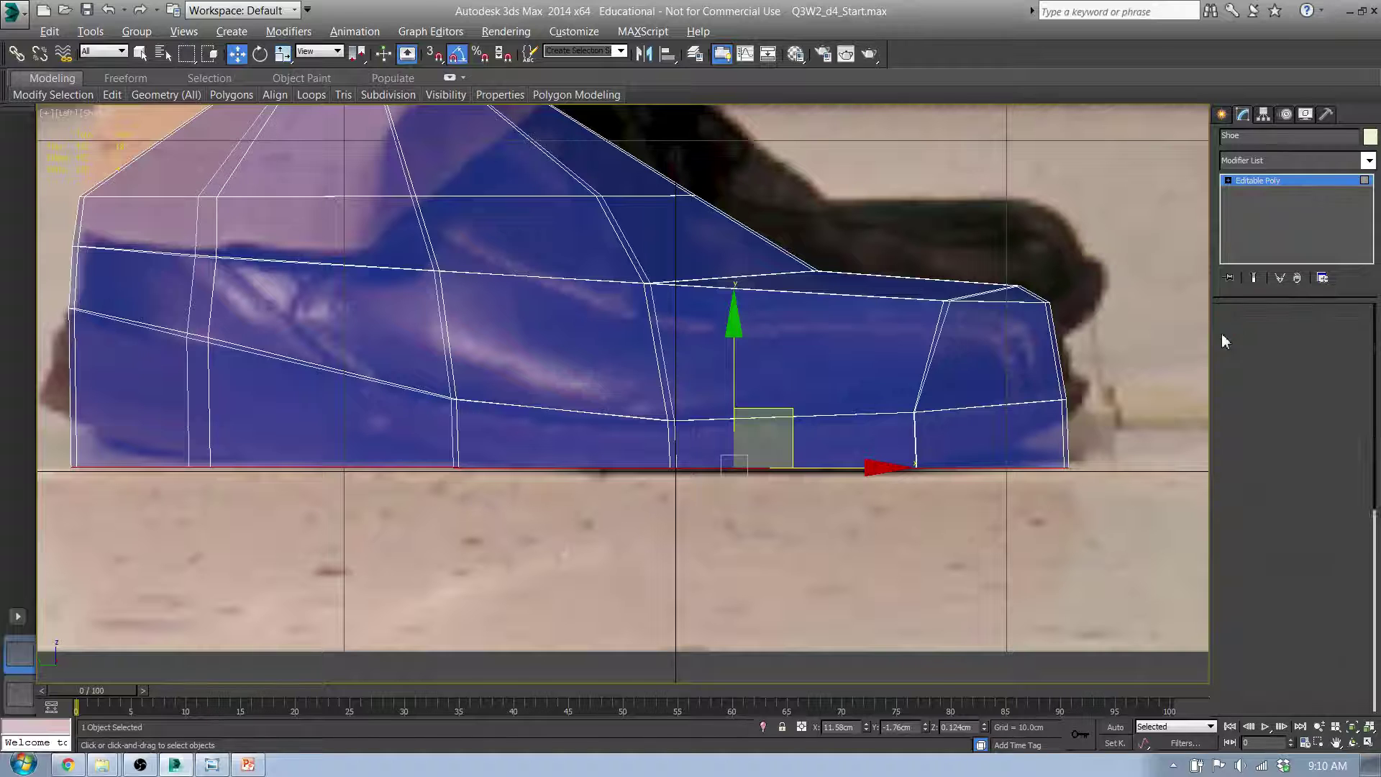
left_click_drag(1039, 381, 1098, 495)
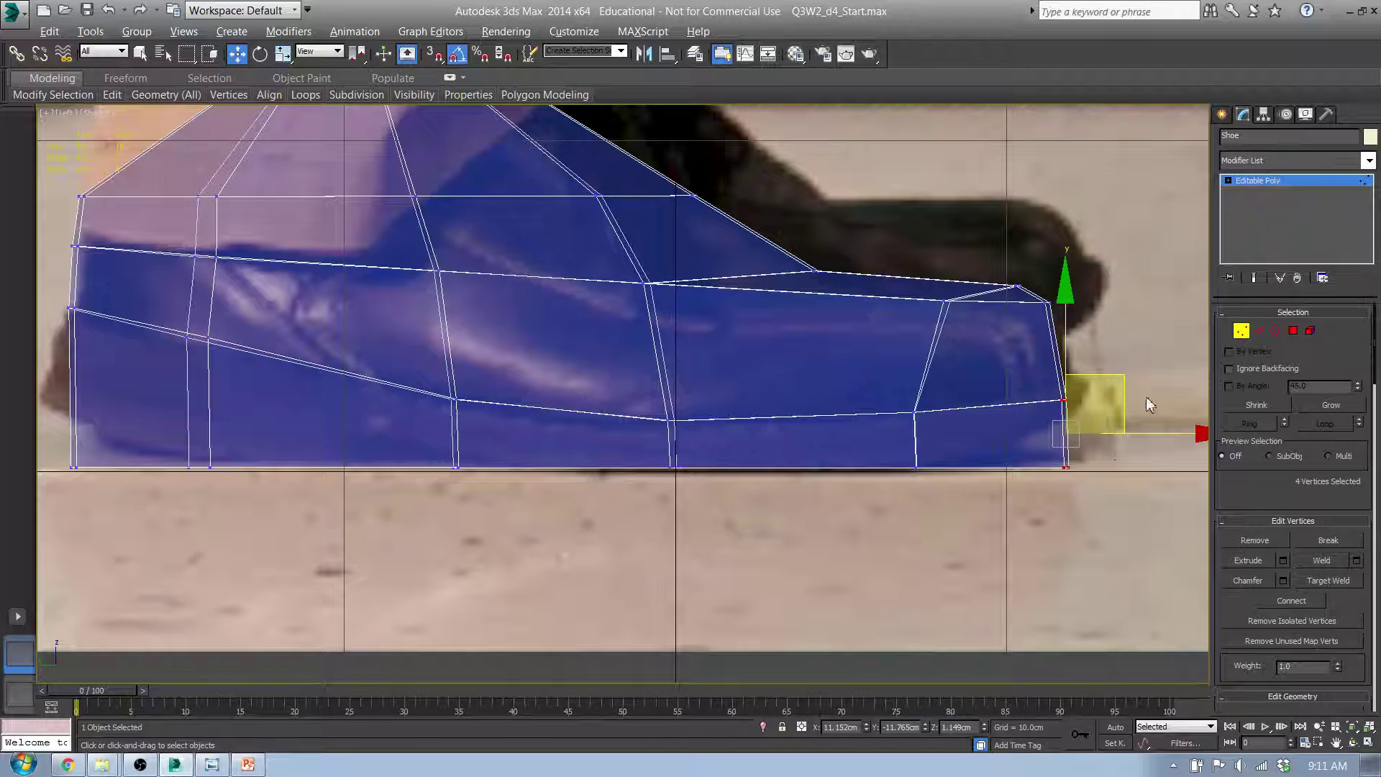
left_click_drag(1126, 381, 1132, 369)
left_click_drag(1132, 489, 1034, 415)
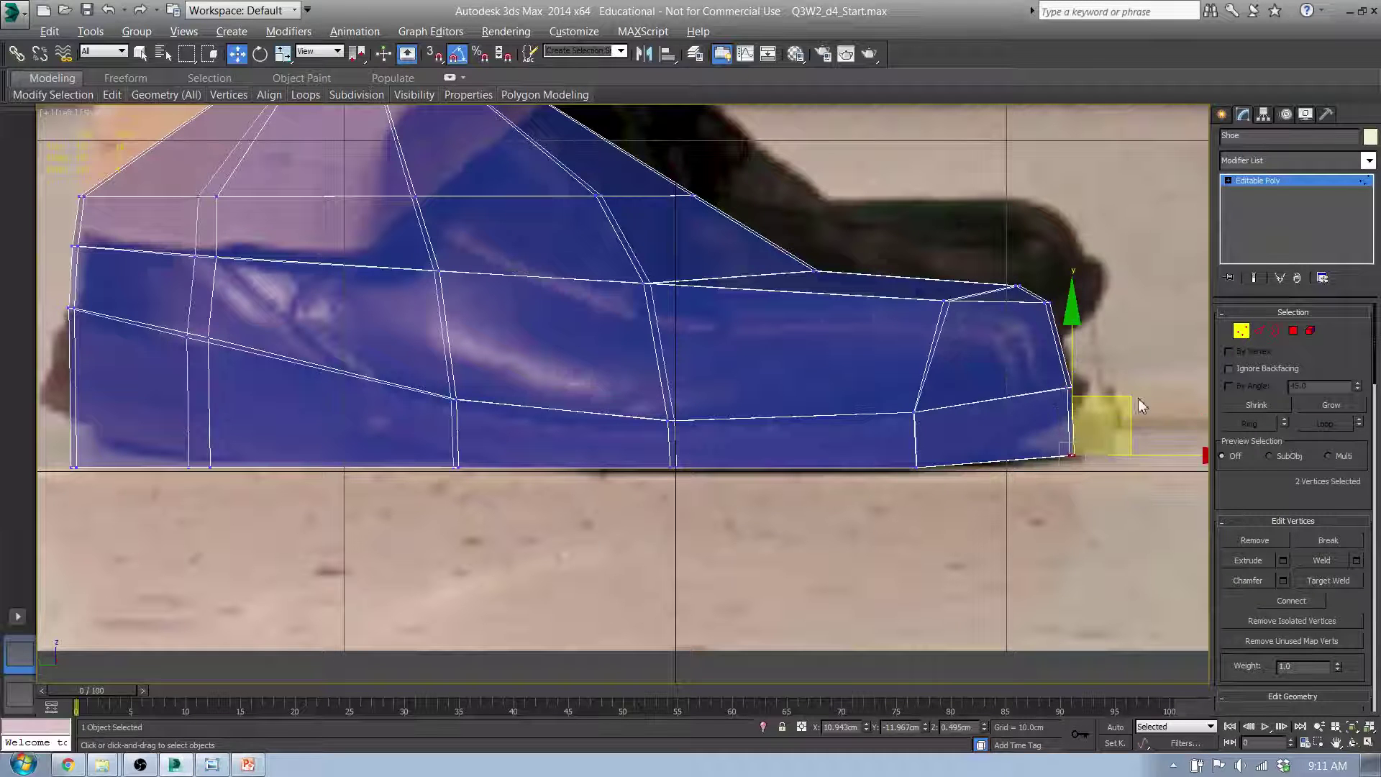
left_click_drag(1129, 396, 1128, 366)
- Raise the four bottom vertices under the heel, and pull the rearmost pair further up and back along the reference sole
middle_click_drag(763, 476, 1063, 486)
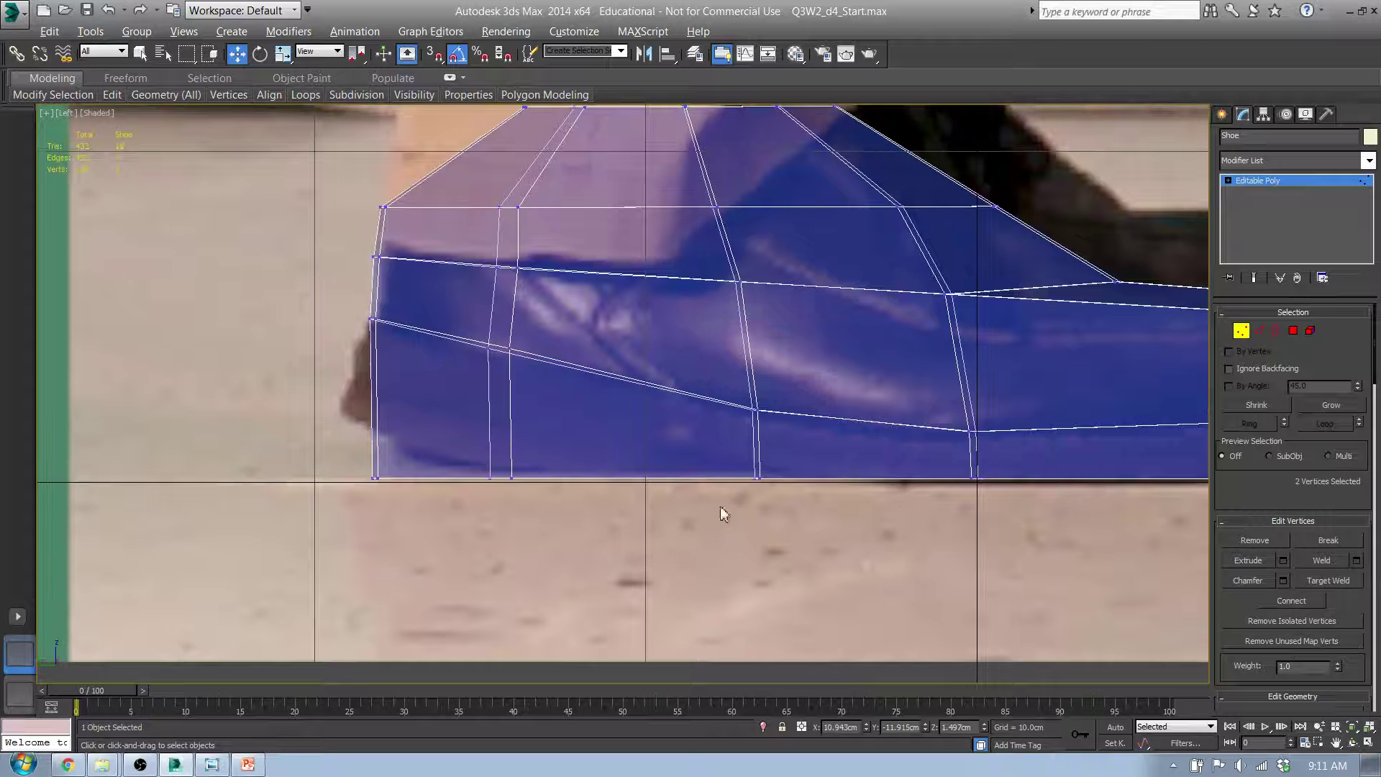
left_click_drag(500, 497, 334, 411)
left_click_drag(496, 422, 496, 361)
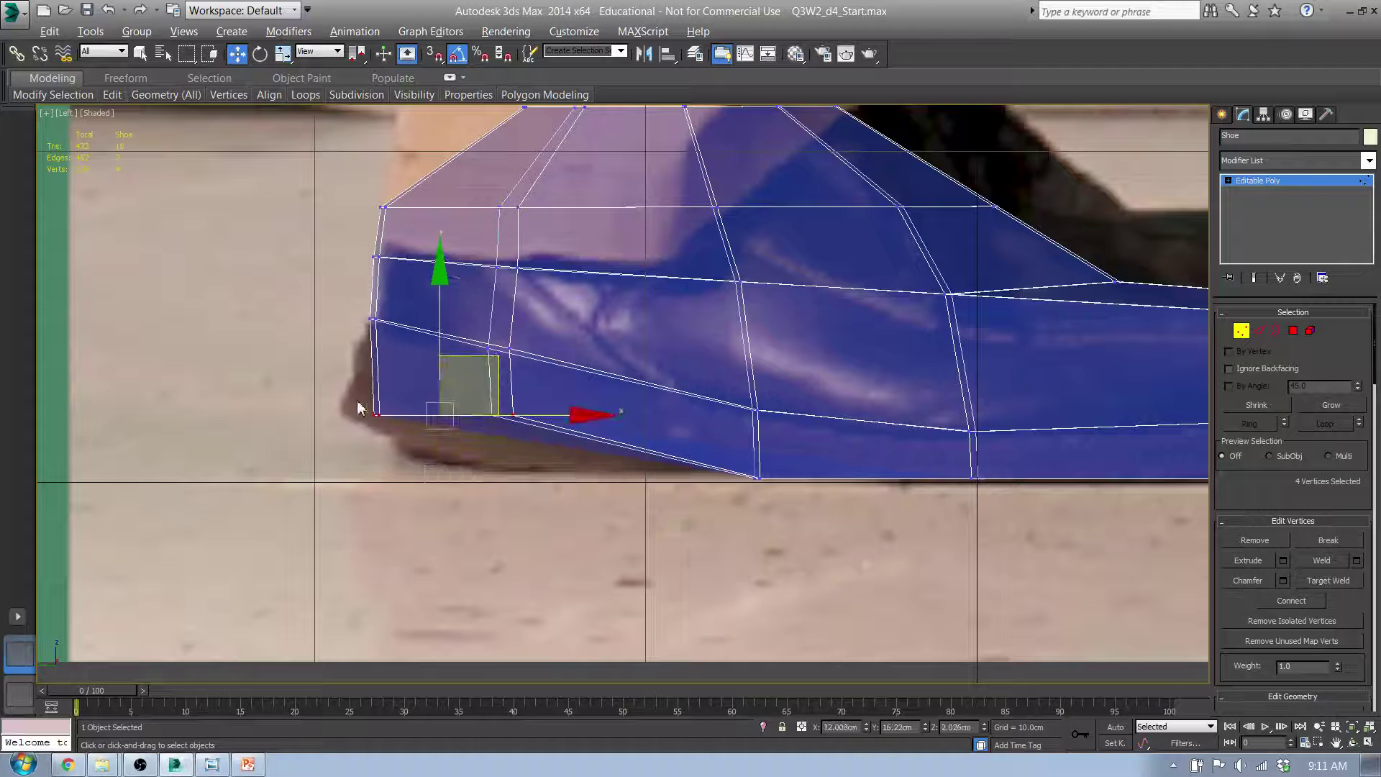
left_click_drag(358, 407, 407, 447)
left_click_drag(428, 362, 463, 335)
mouse_move(557, 329)
left_mouse_down()
mouse_move(697, 364)
mouse_move(555, 310)
mouse_move(560, 330)
left_mouse_up()
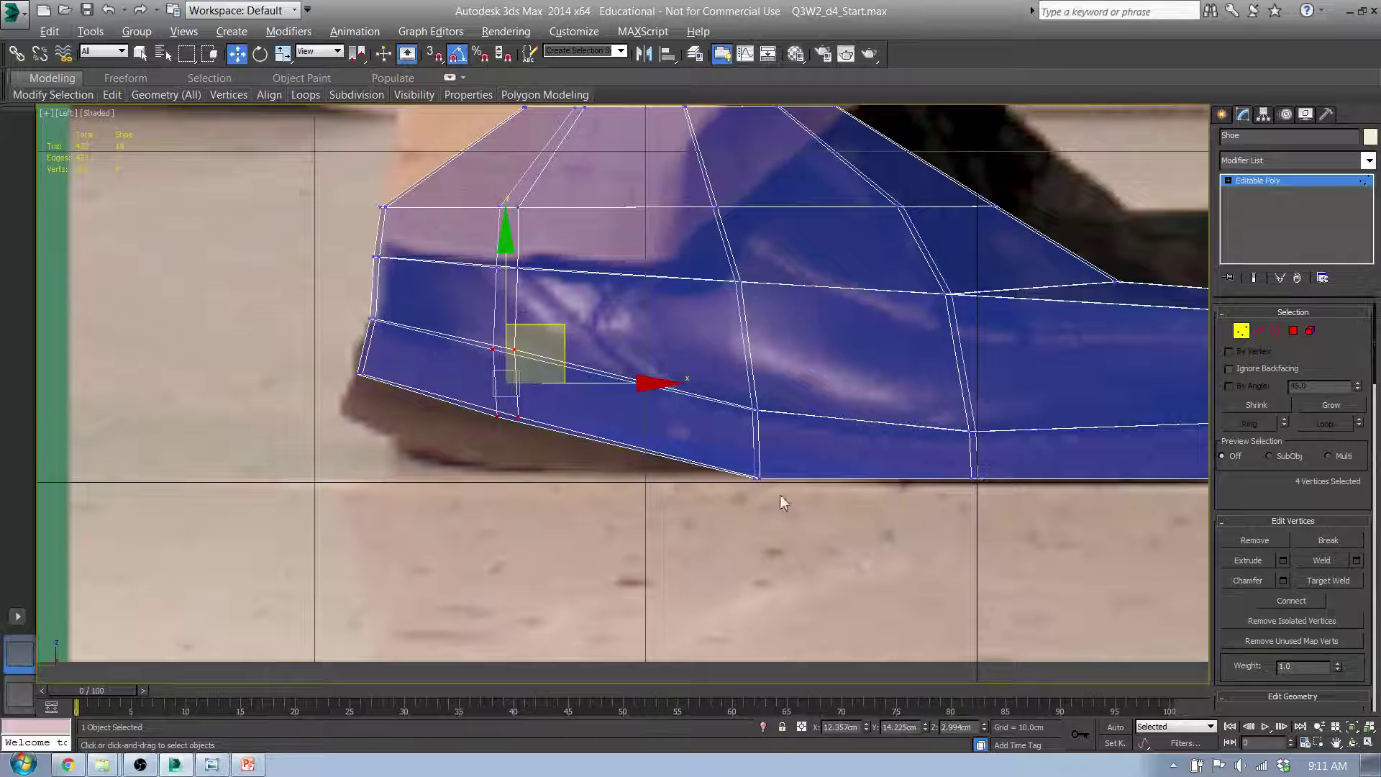
- Shift the sole vertices under the arch toward the heel and slightly lower the vertices at the ball and front of the heel
left_click_drag(779, 502, 749, 381)
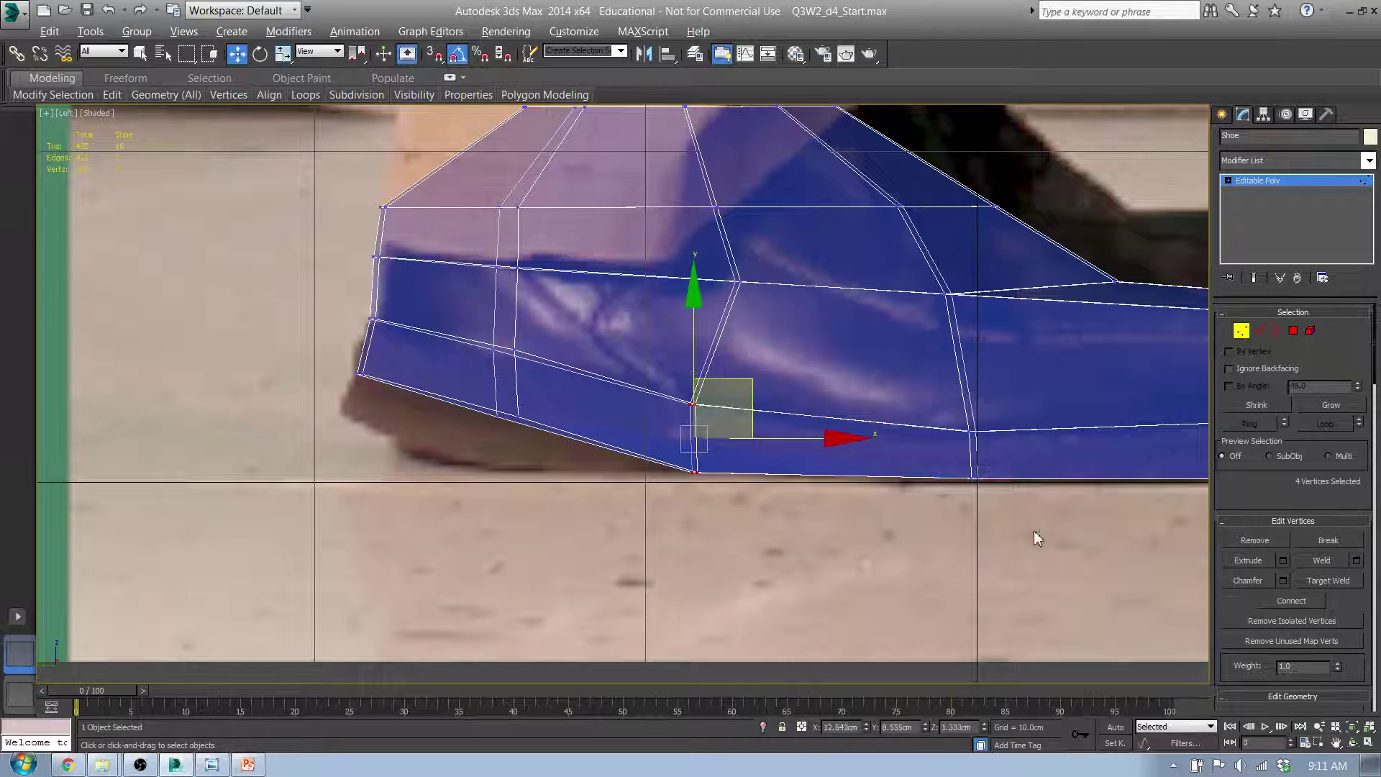
left_click_drag(884, 424, 881, 419)
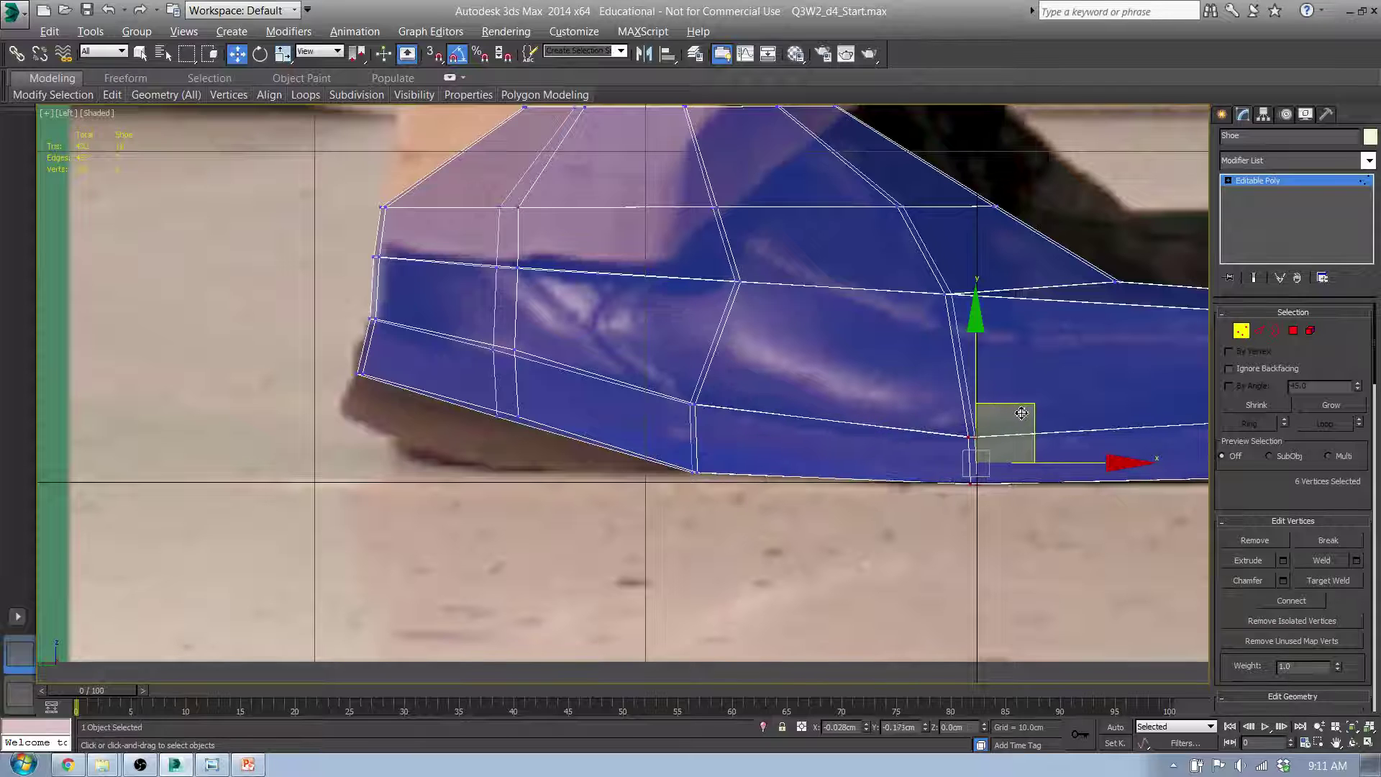
left_click_drag(475, 320, 519, 371)
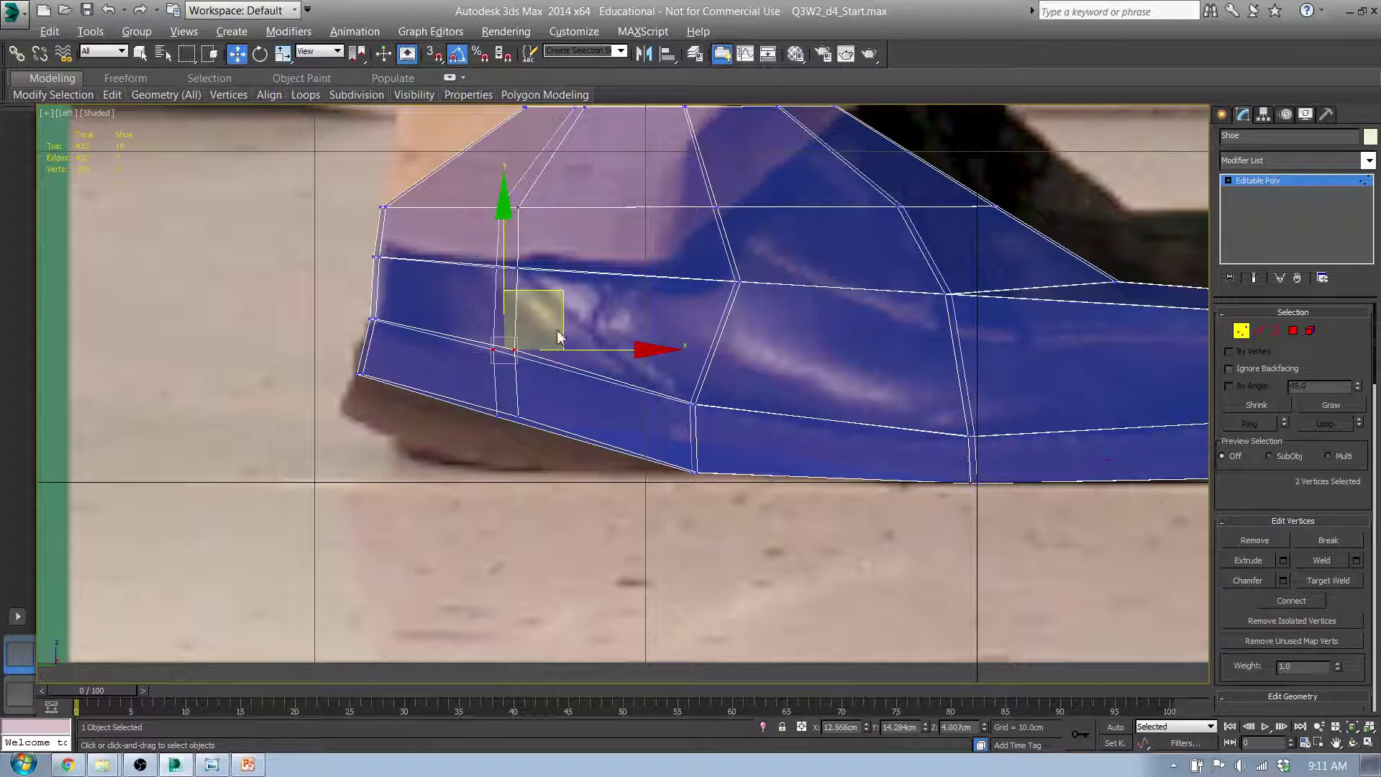
left_click_drag(565, 291, 558, 299)
- Pull the bottom pair of sole vertices at the toe tip slightly back and up to round the front of the sole
middle_click_drag(885, 358, 527, 353)
scroll(957, 414, "up", 2)
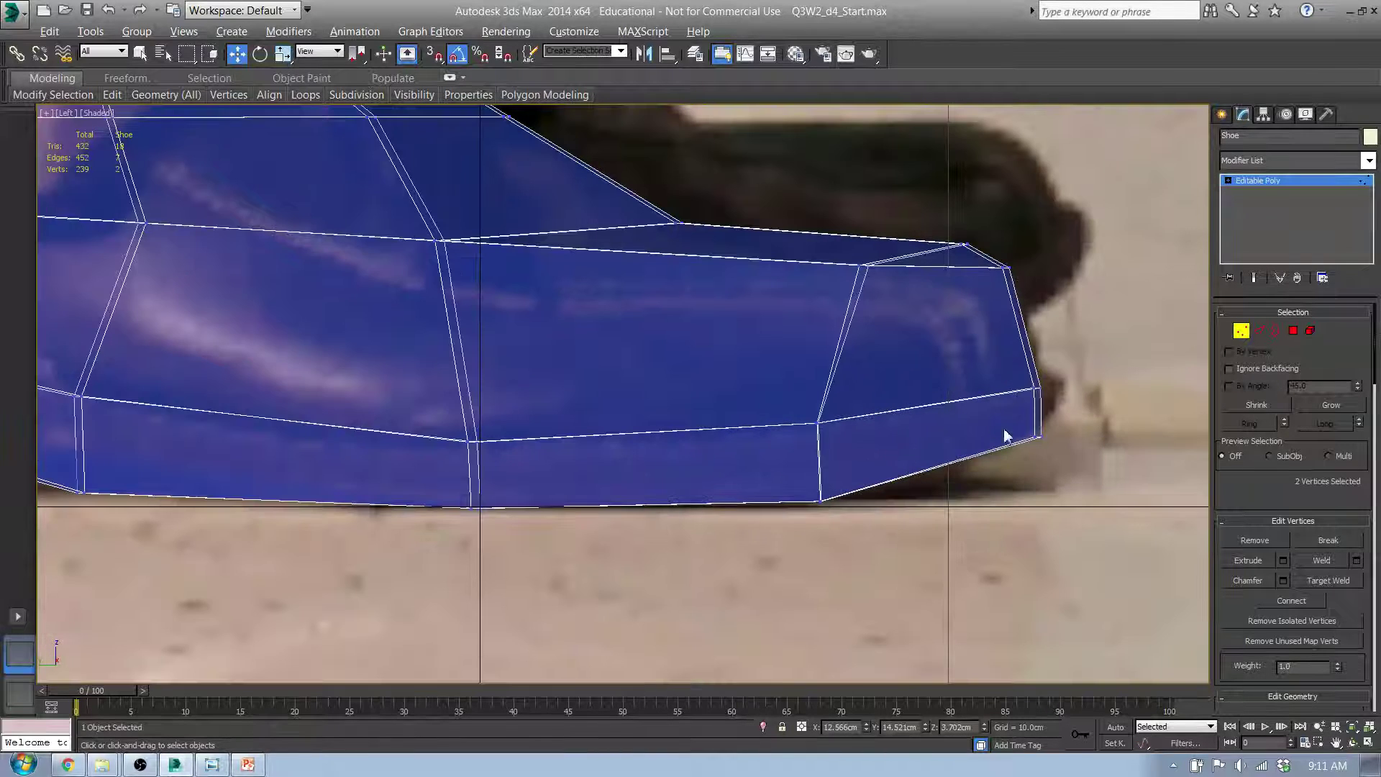
left_click_drag(1024, 434, 1024, 435)
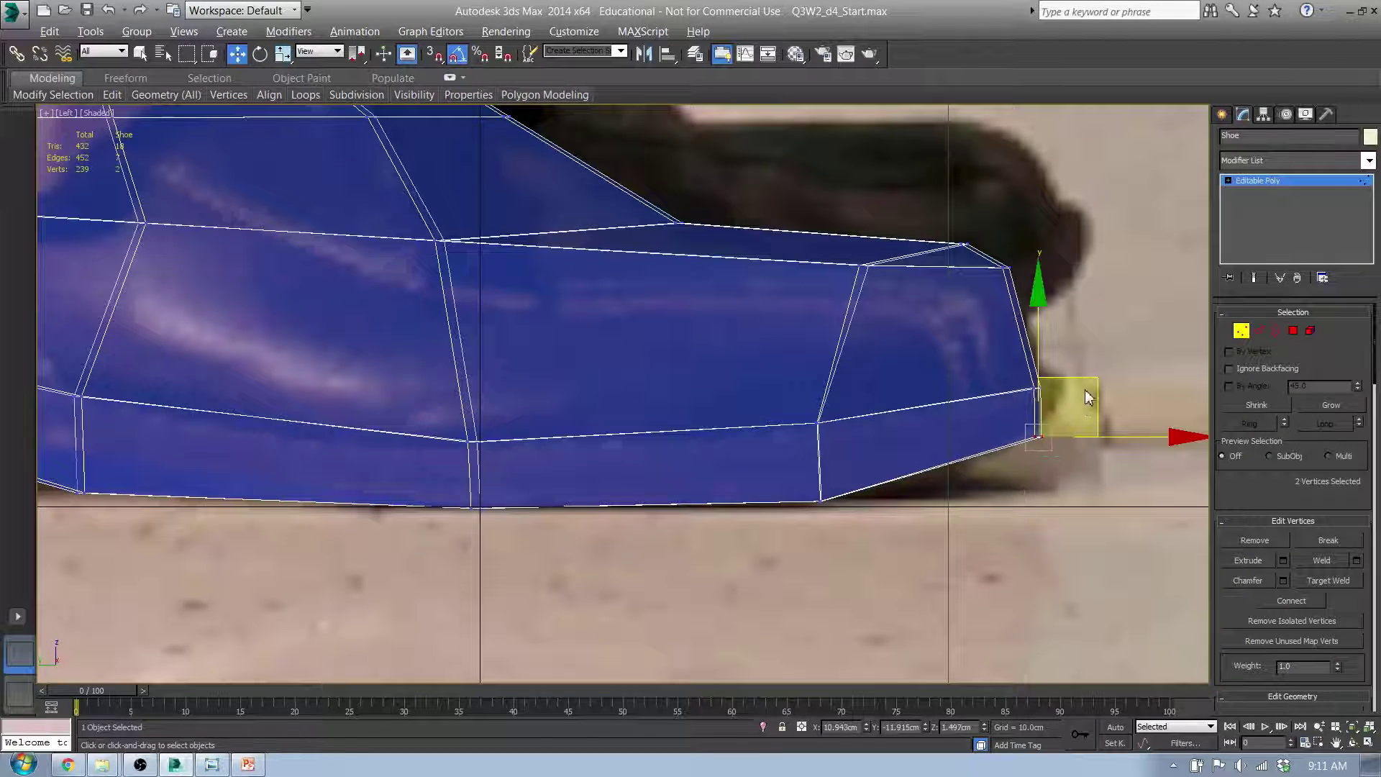
left_click_drag(1101, 381, 1092, 378)
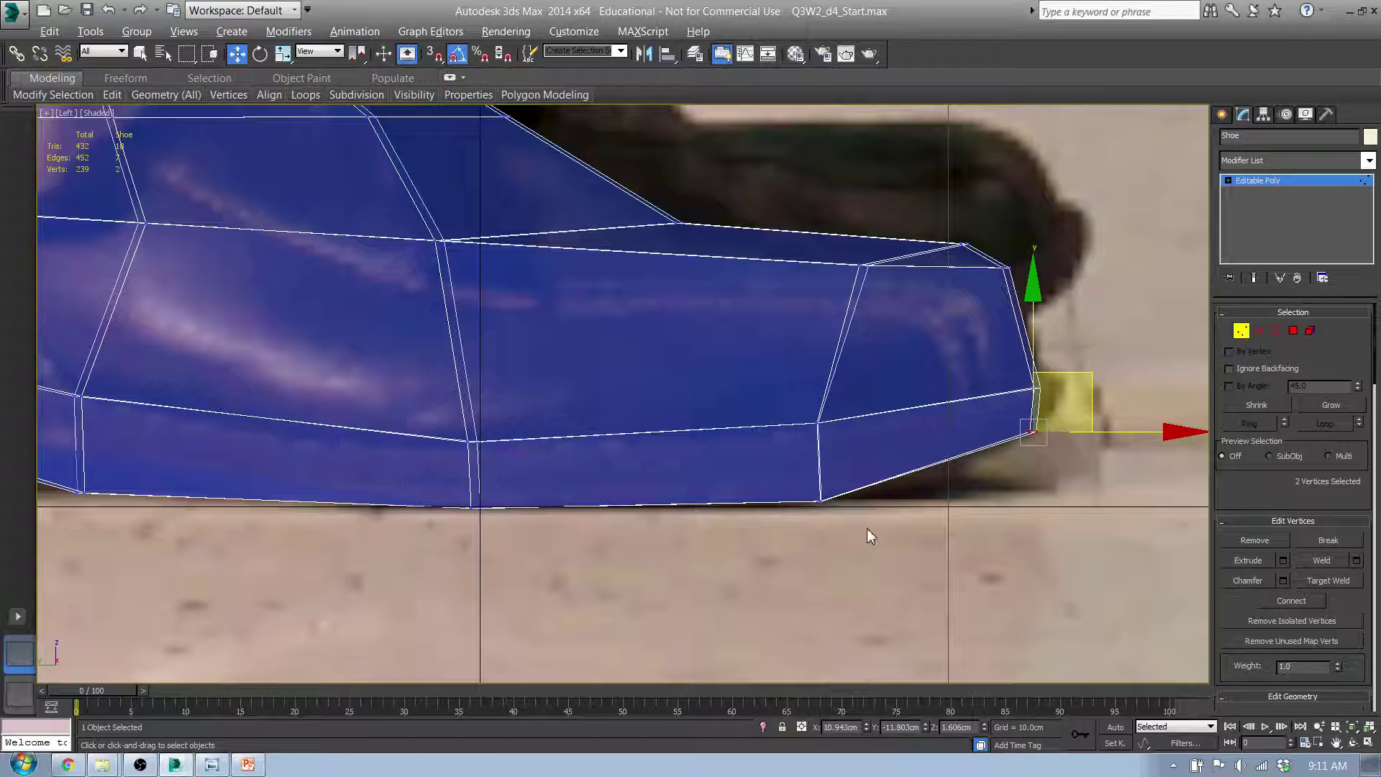
- Connect the two bottom sole vertices at the front of the heel across the underside, and connect the pair beneath the heel
scroll(870, 536, "down", 4)
scroll(795, 509, "up", 4)
middle_click_drag(638, 499, 744, 521)
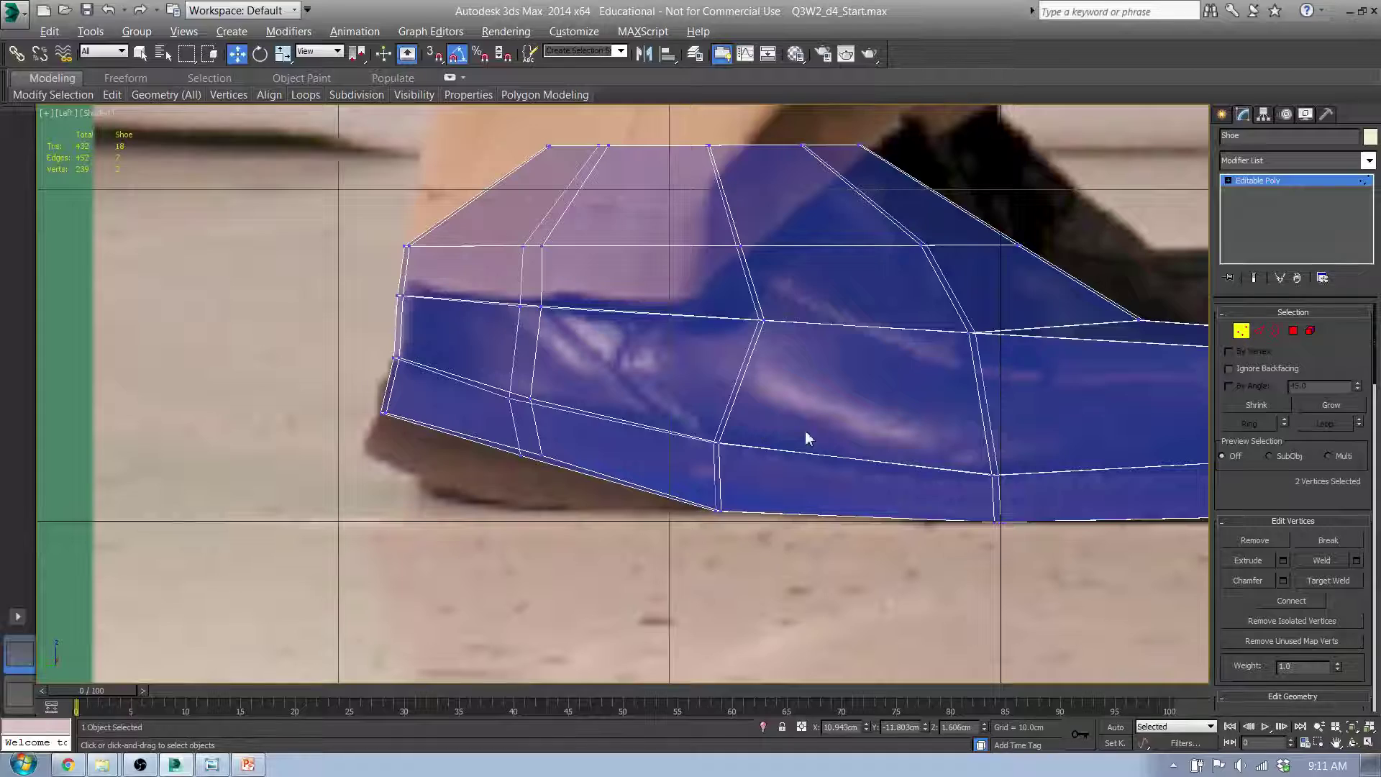
key("4")
middle_click_drag(832, 592, 755, 527, "alt")
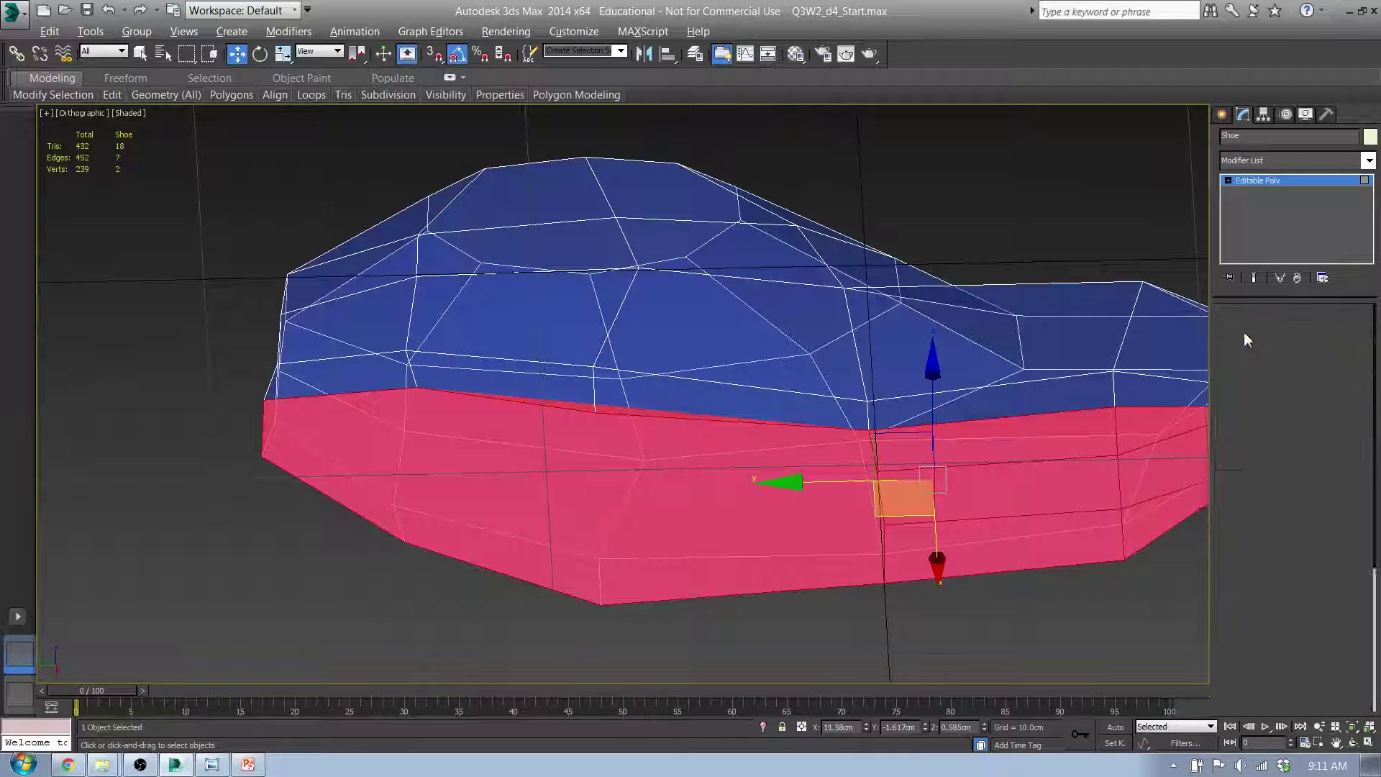
left_click(1241, 330)
middle_click_drag(625, 478, 614, 434, "alt")
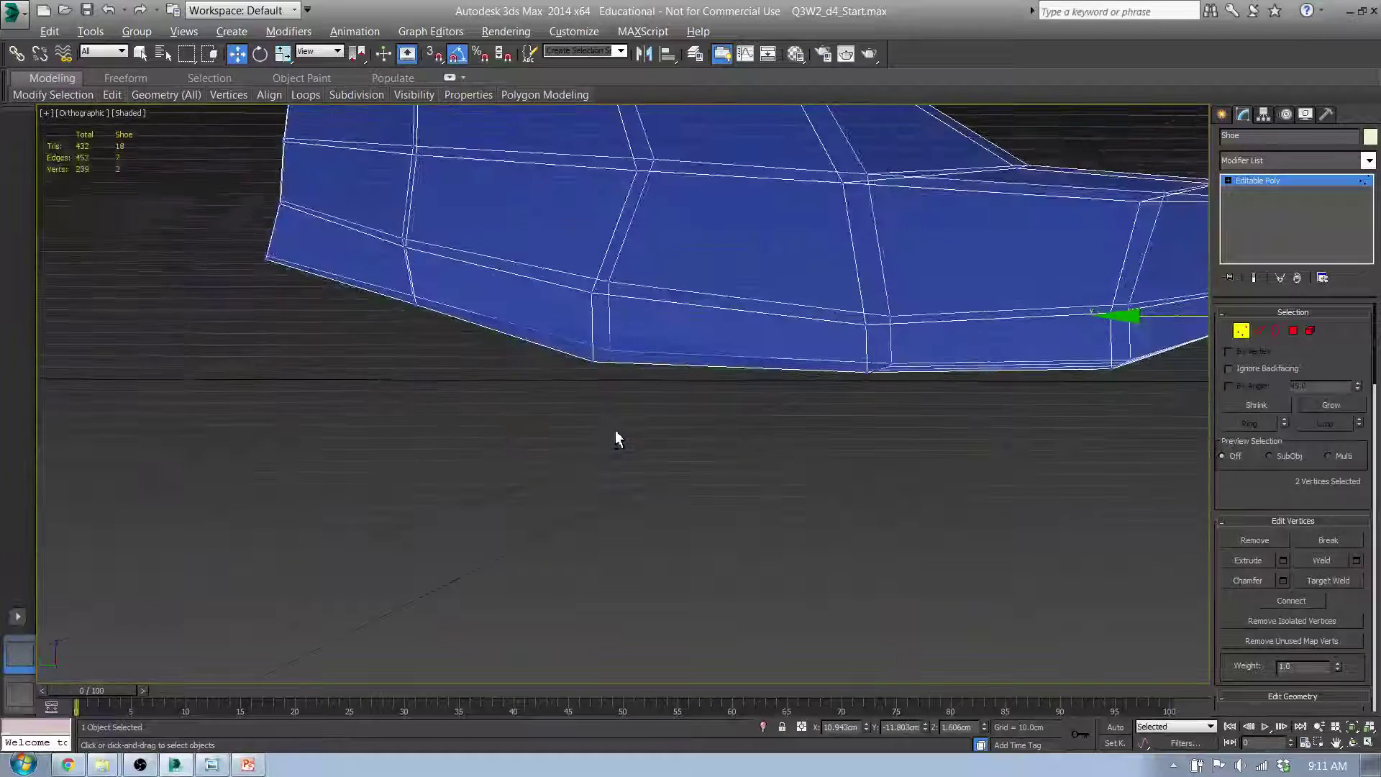
left_click(608, 351)
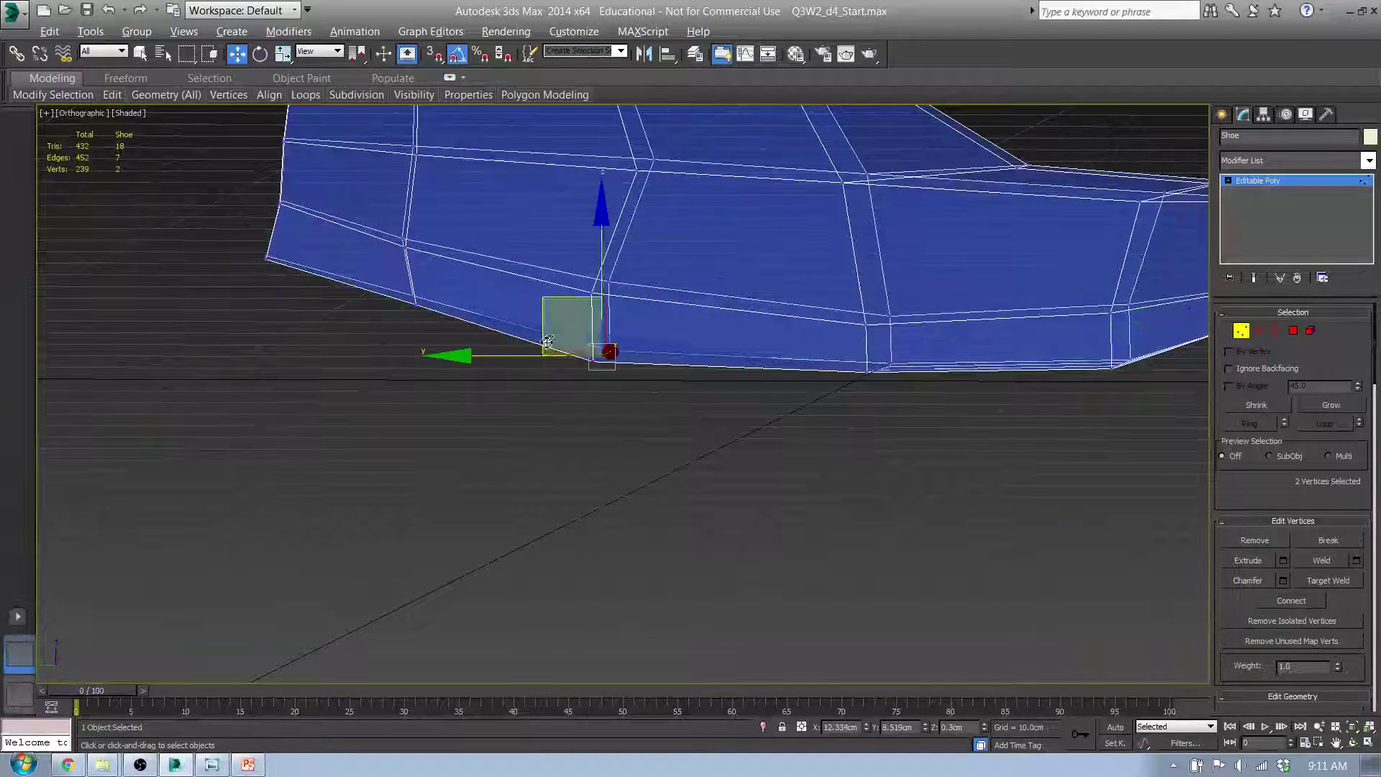
left_click(1305, 602)
left_click_drag(435, 331, 380, 274)
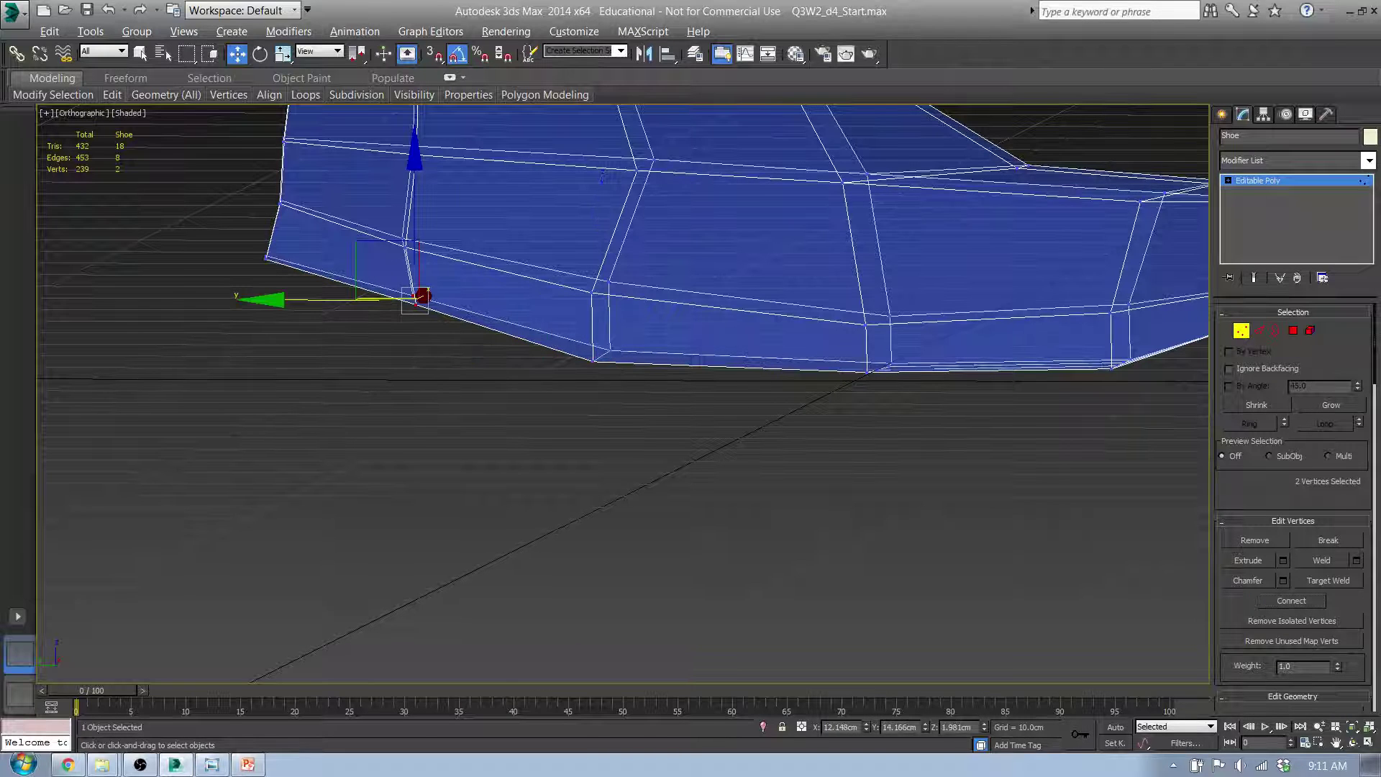
left_click(1309, 599)
- Target-weld the two inner vertices across the front of the sole, just behind the toe, onto their neighbouring outer corner vertices
middle_click_drag(1009, 433, 741, 417, "alt")
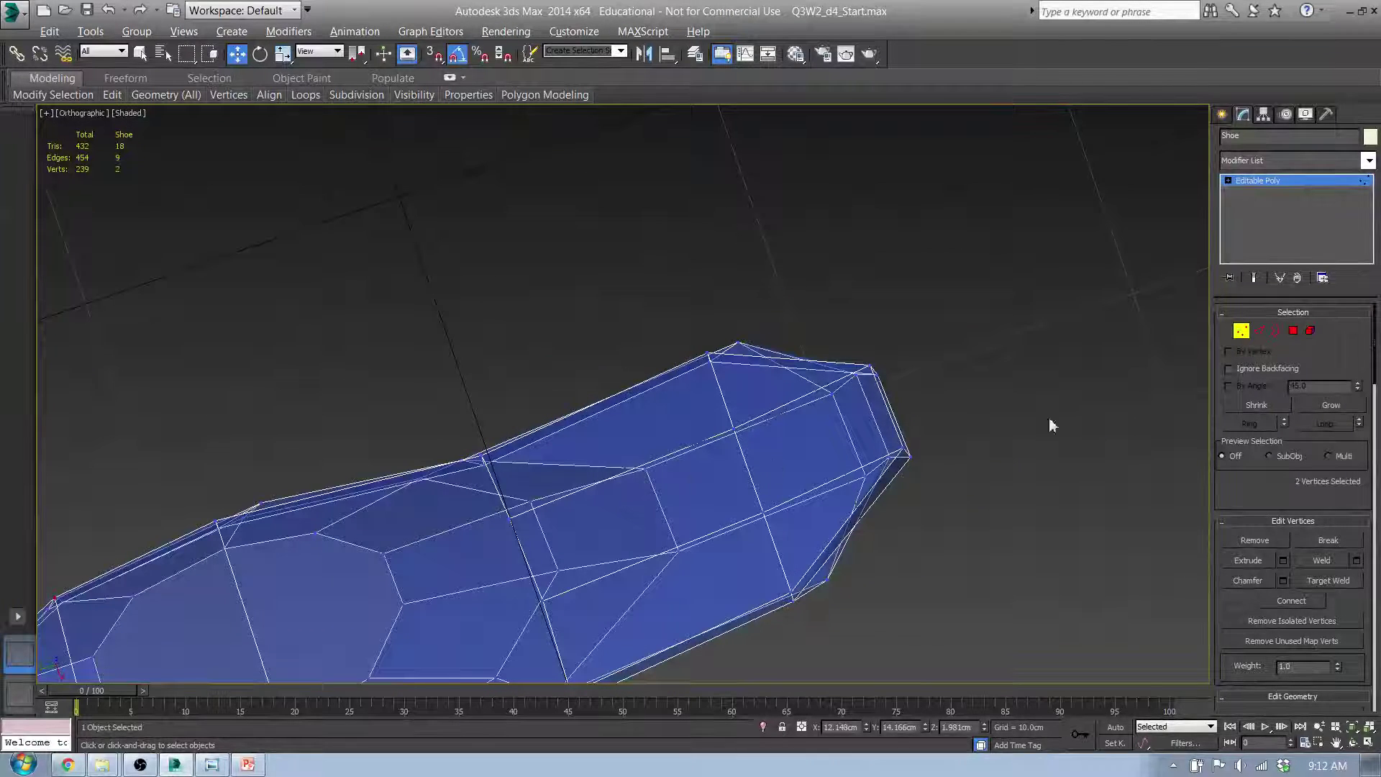
left_click(1321, 580)
middle_click_drag(827, 460, 359, 292, "alt")
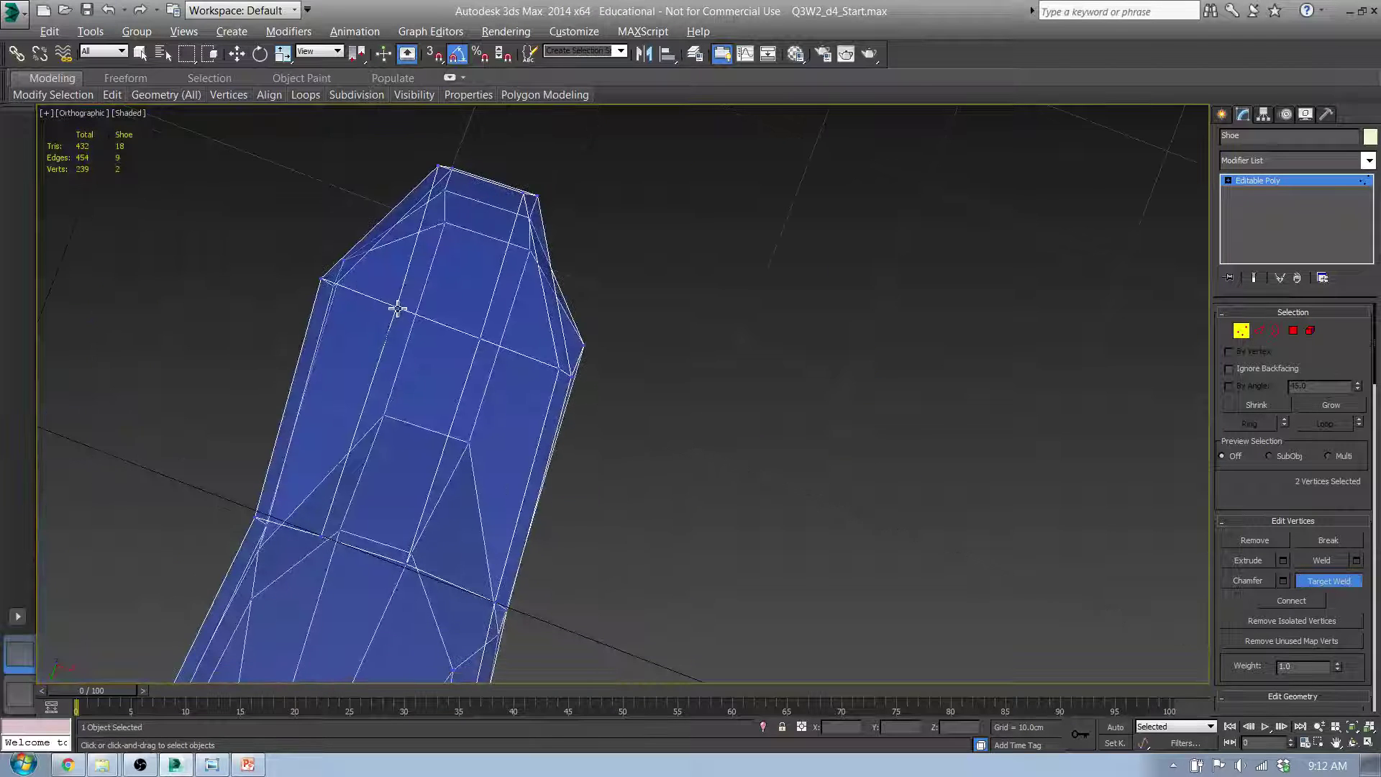
left_click(324, 280)
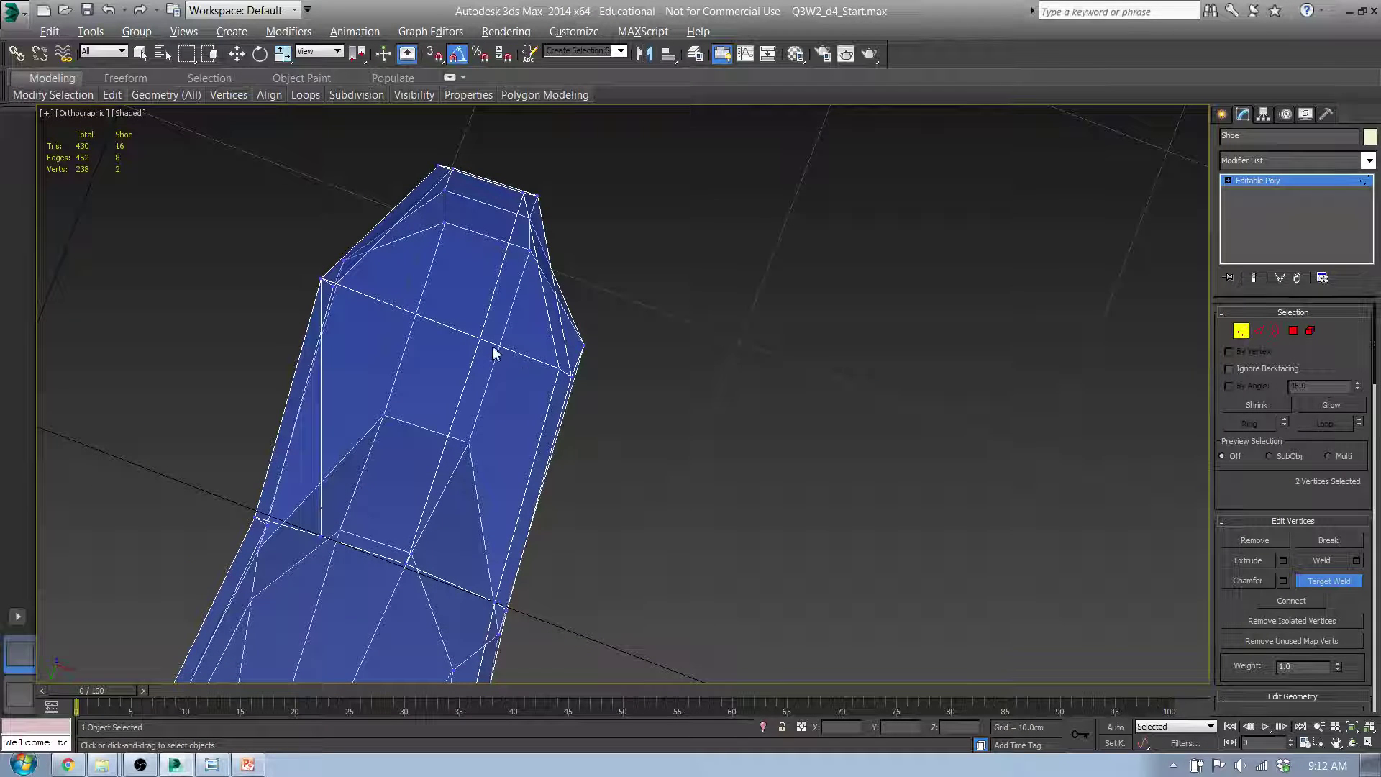
left_click(560, 368)
- Target-weld the two inner underside vertices across the middle of the sole onto the outer edge vertices beside them
middle_click_drag(503, 474, 613, 269)
middle_click_drag(519, 360, 588, 442, "alt")
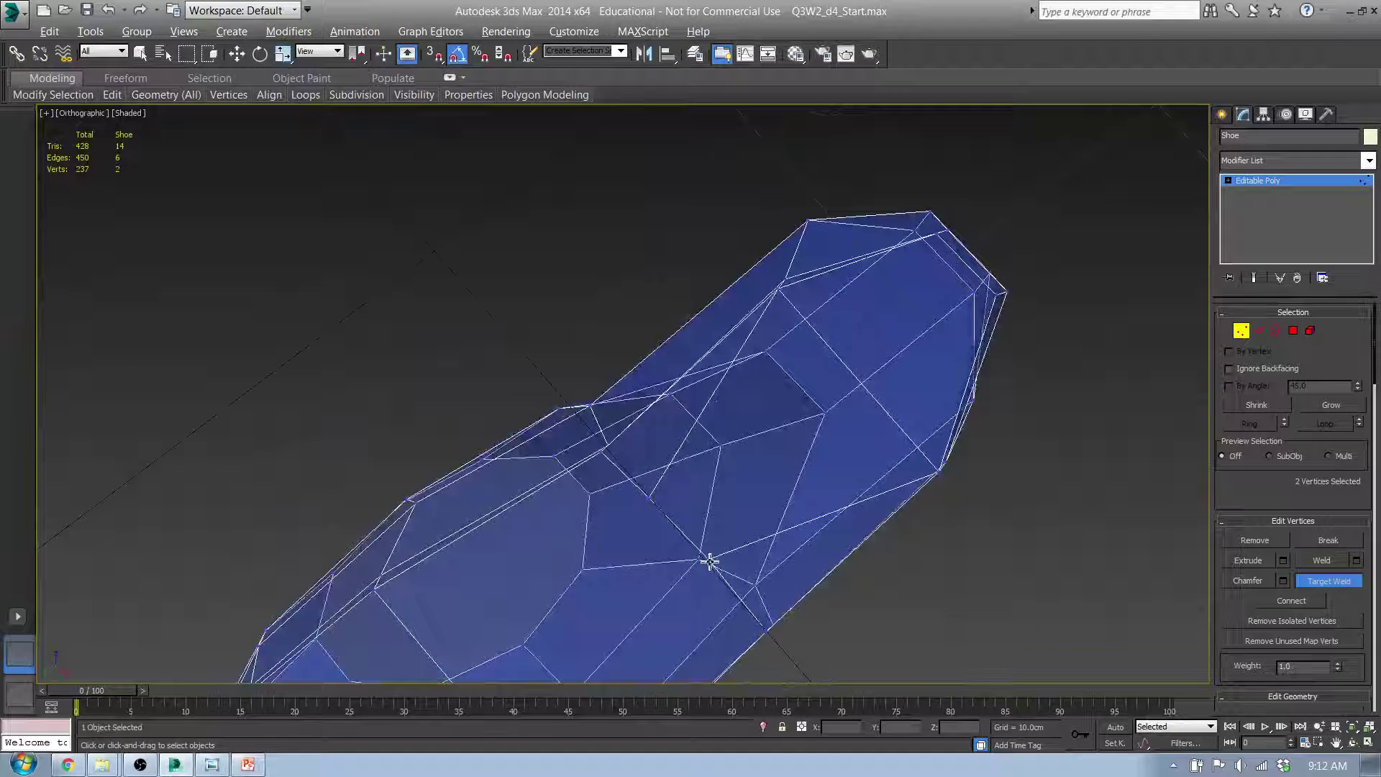
left_click(769, 631)
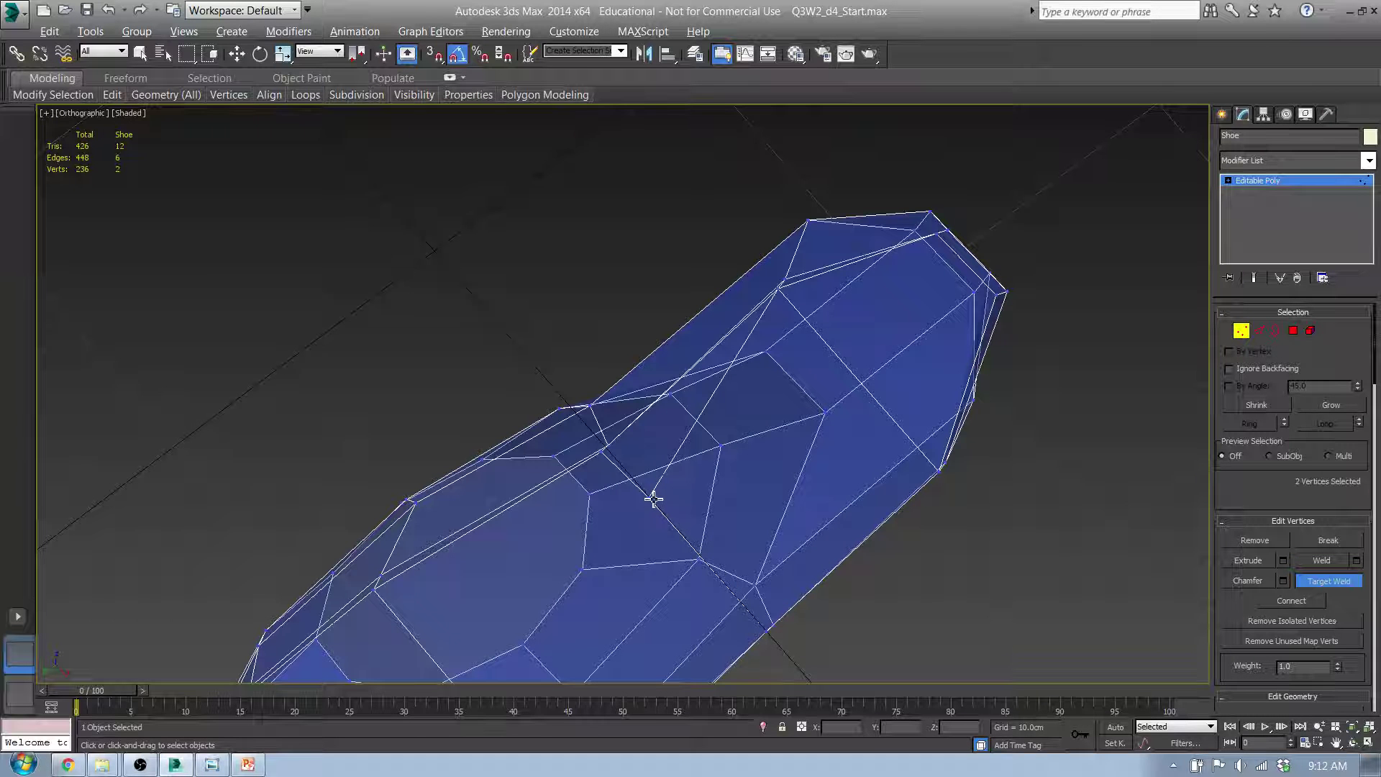
middle_click_drag(607, 453, 669, 391, "alt")
- Select all bottom vertices of the sole and shift them about 0.46 cm along X toward the shoe's outer side, aligning them in front view
key("f")
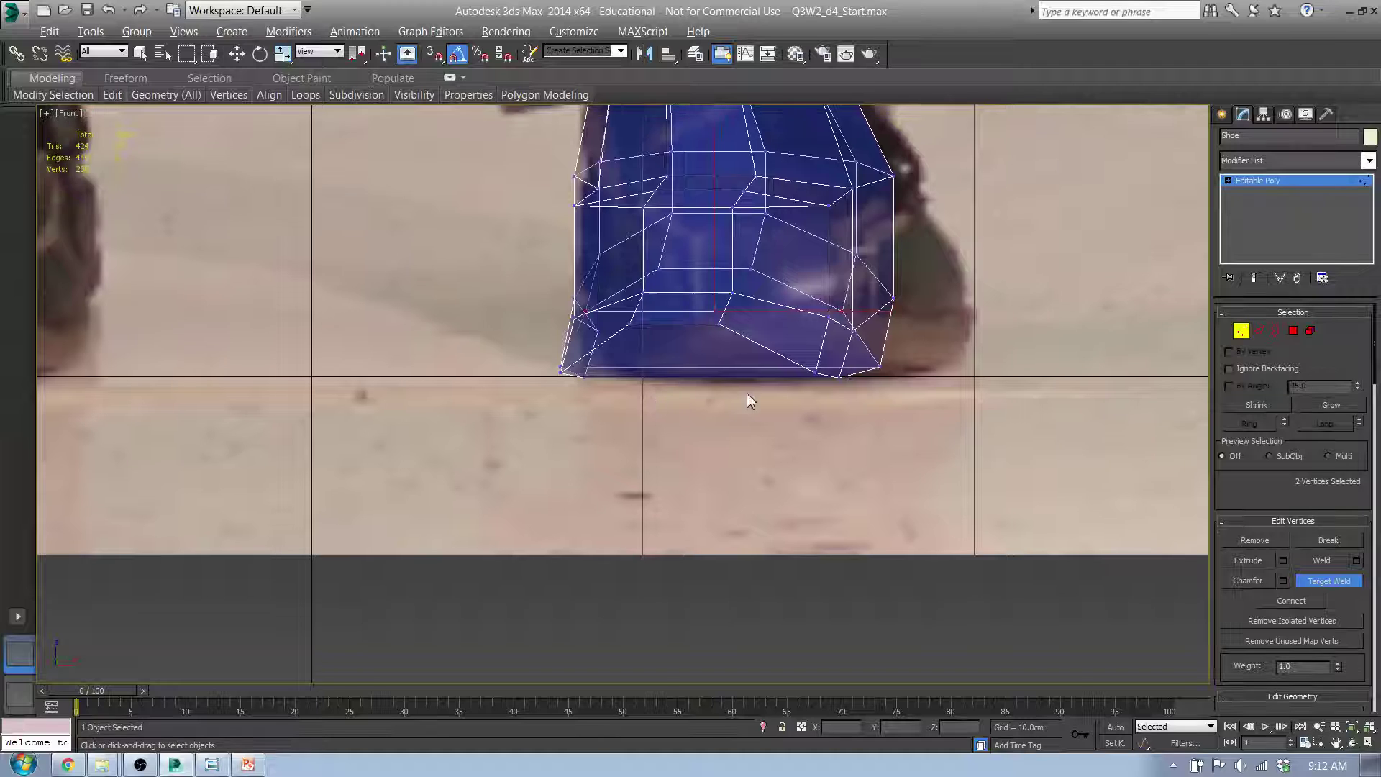
scroll(748, 392, "down", 2)
middle_click_drag(845, 385, 870, 464)
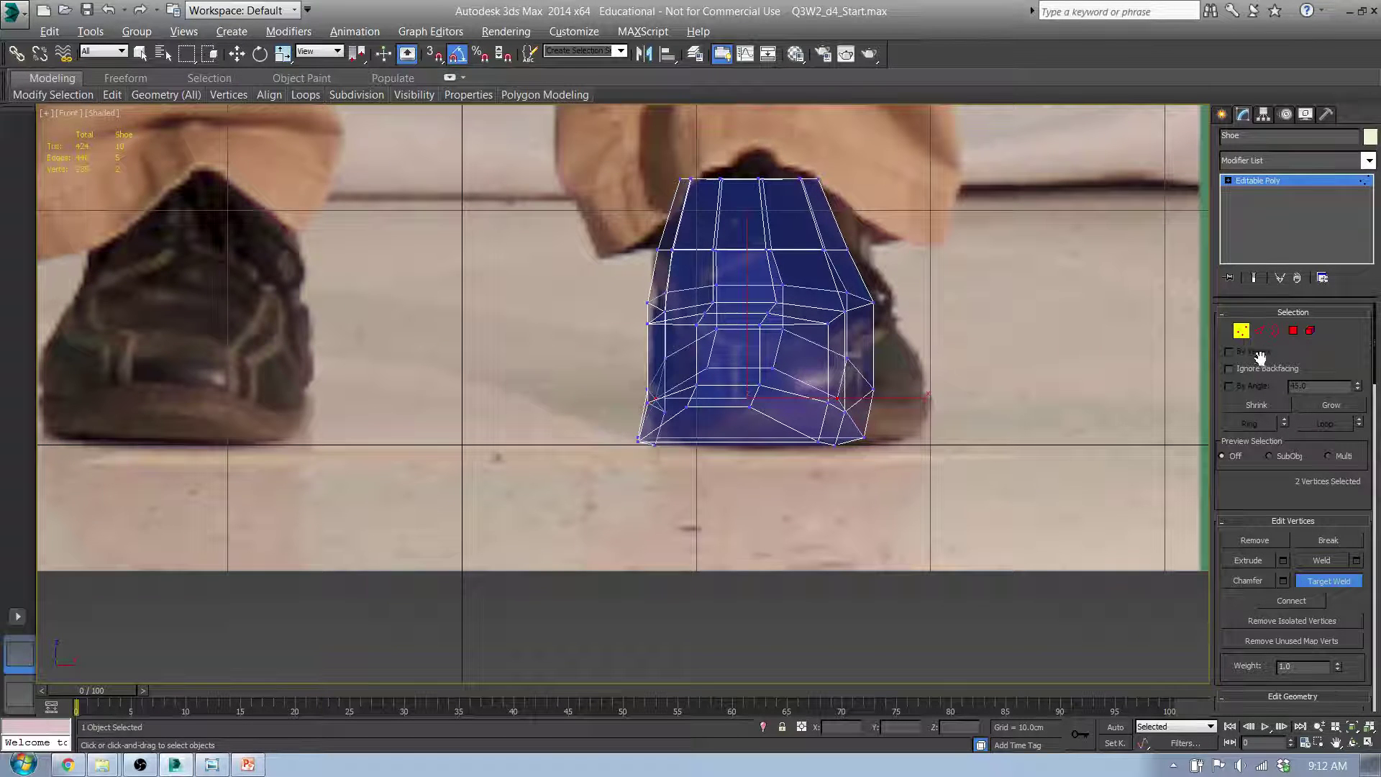
middle_click_drag(902, 481, 807, 455)
key("l")
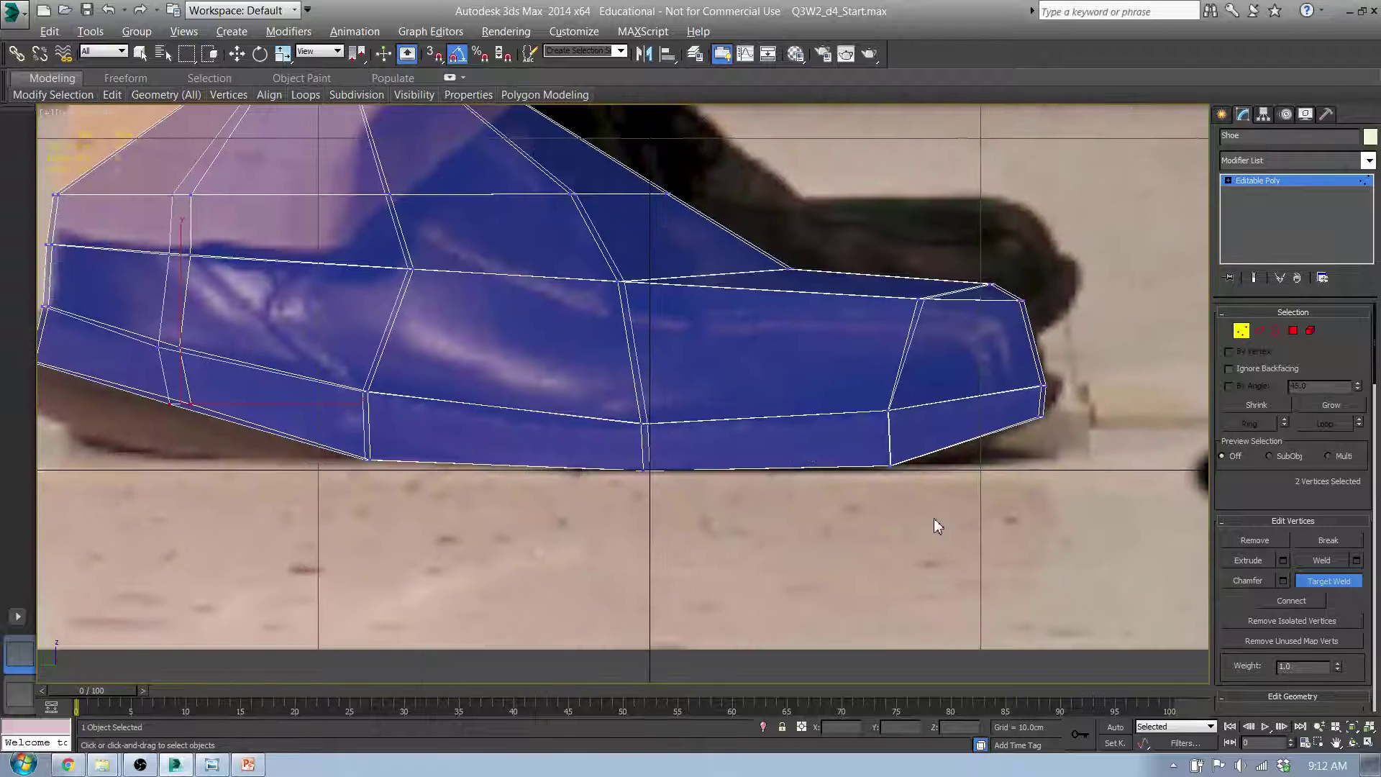
left_click(1240, 329)
key("w")
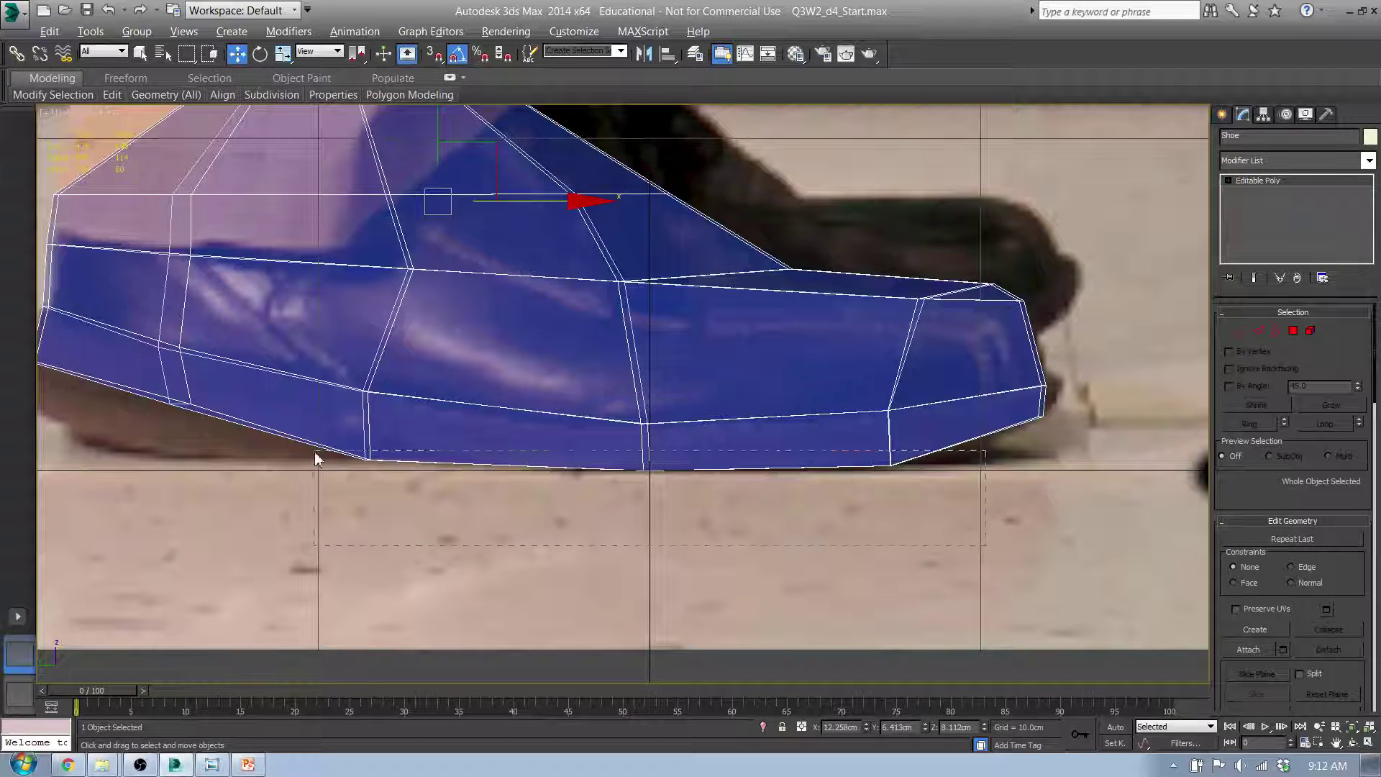
middle_click_drag(317, 458, 463, 568)
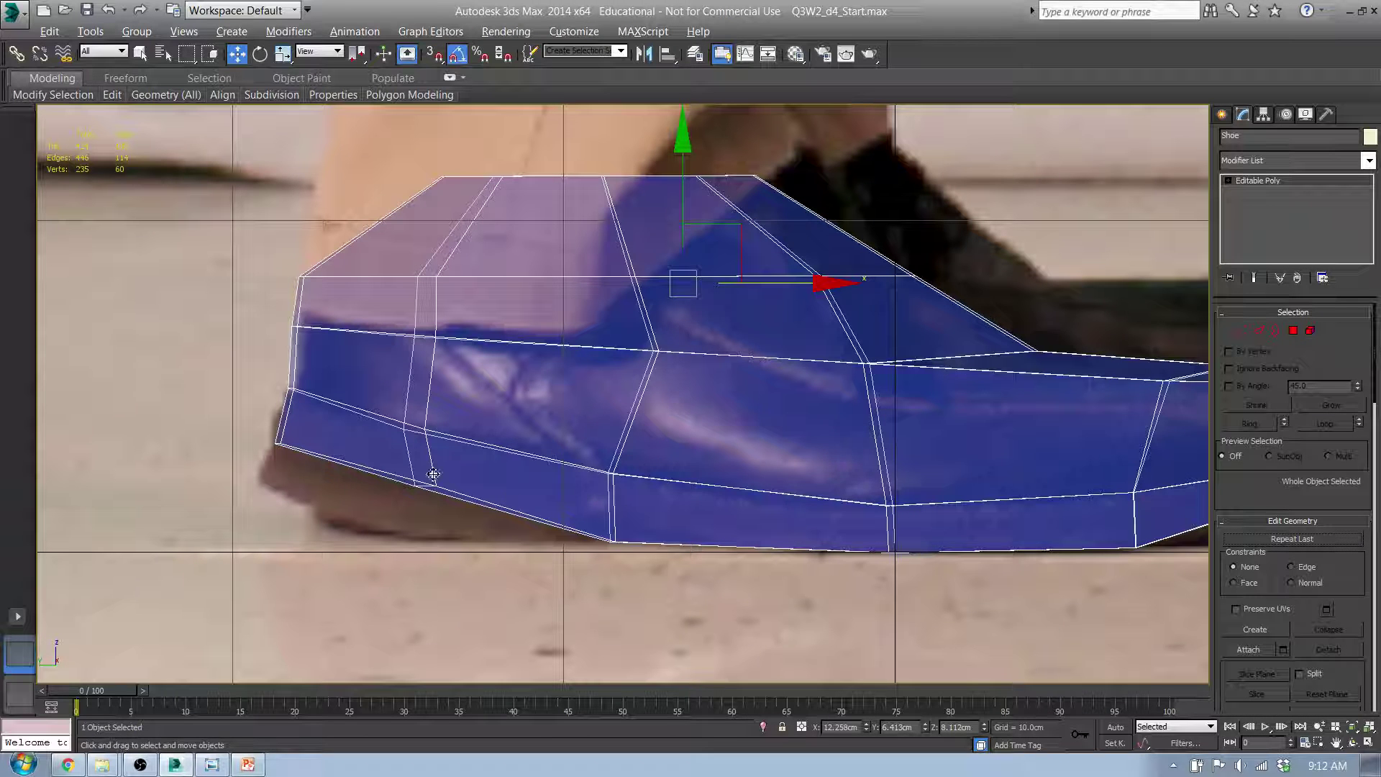
left_click_drag(328, 497, 325, 485)
key("1")
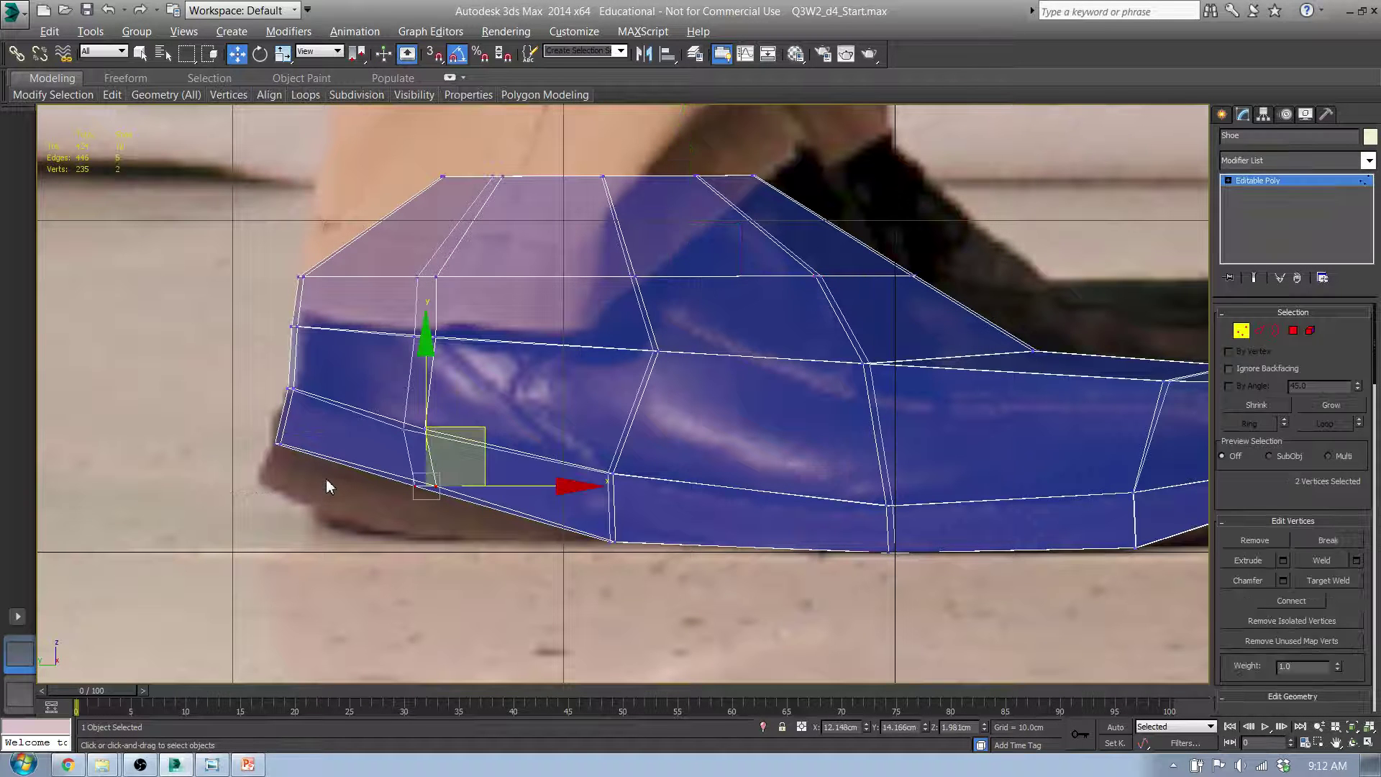
left_click_drag(222, 427, 380, 489)
middle_click_drag(786, 644, 378, 587)
left_click_drag(760, 543, 424, 465, "ctrl")
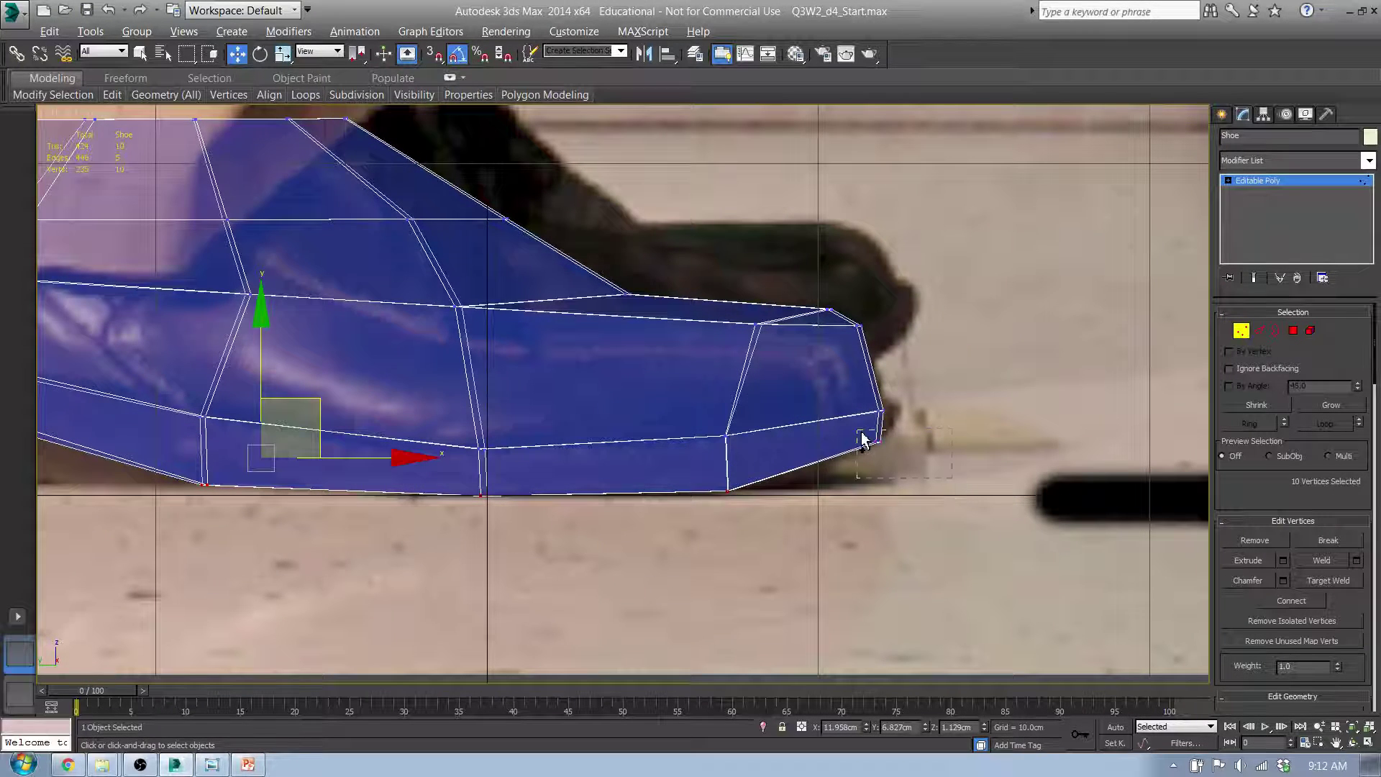
left_click_drag(861, 433, 857, 430, "ctrl")
key("f")
middle_click_drag(777, 480, 751, 470)
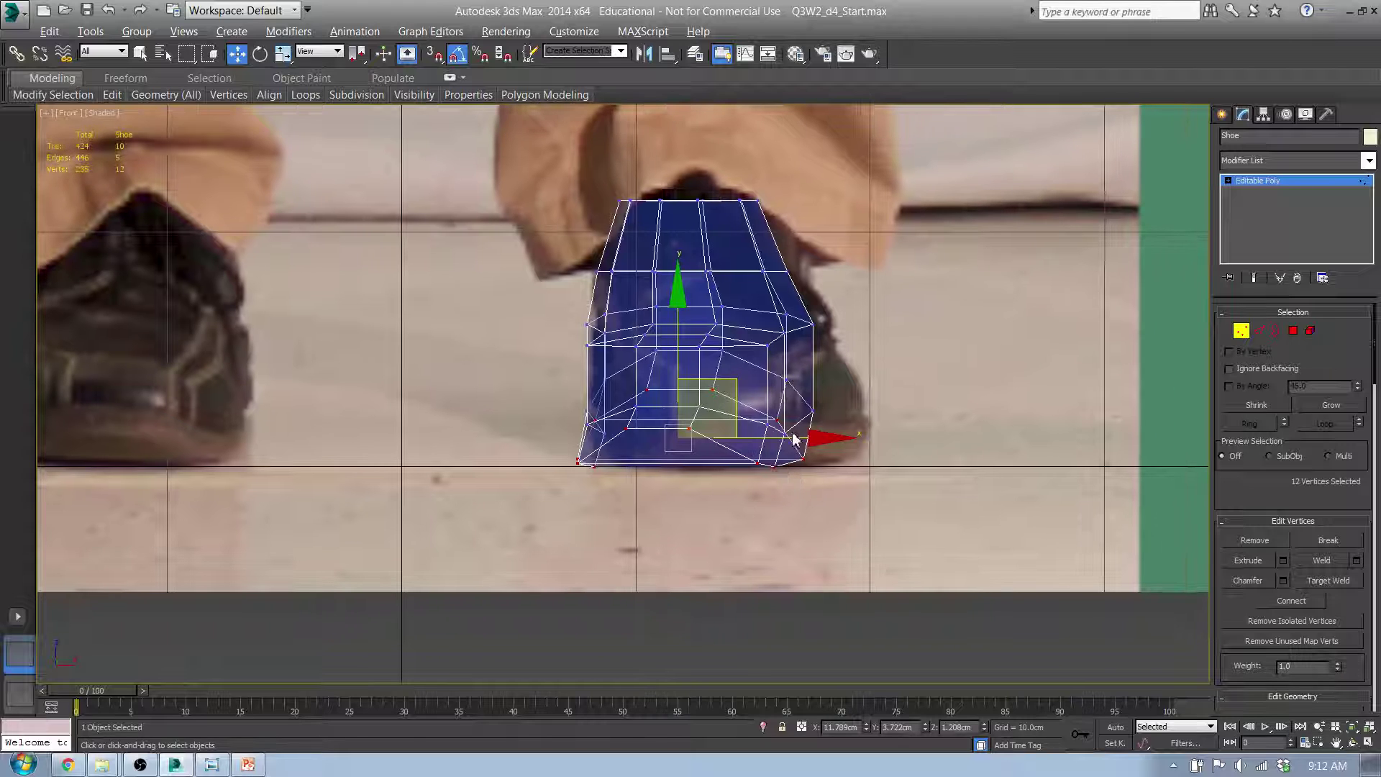
left_click_drag(798, 440, 811, 440)
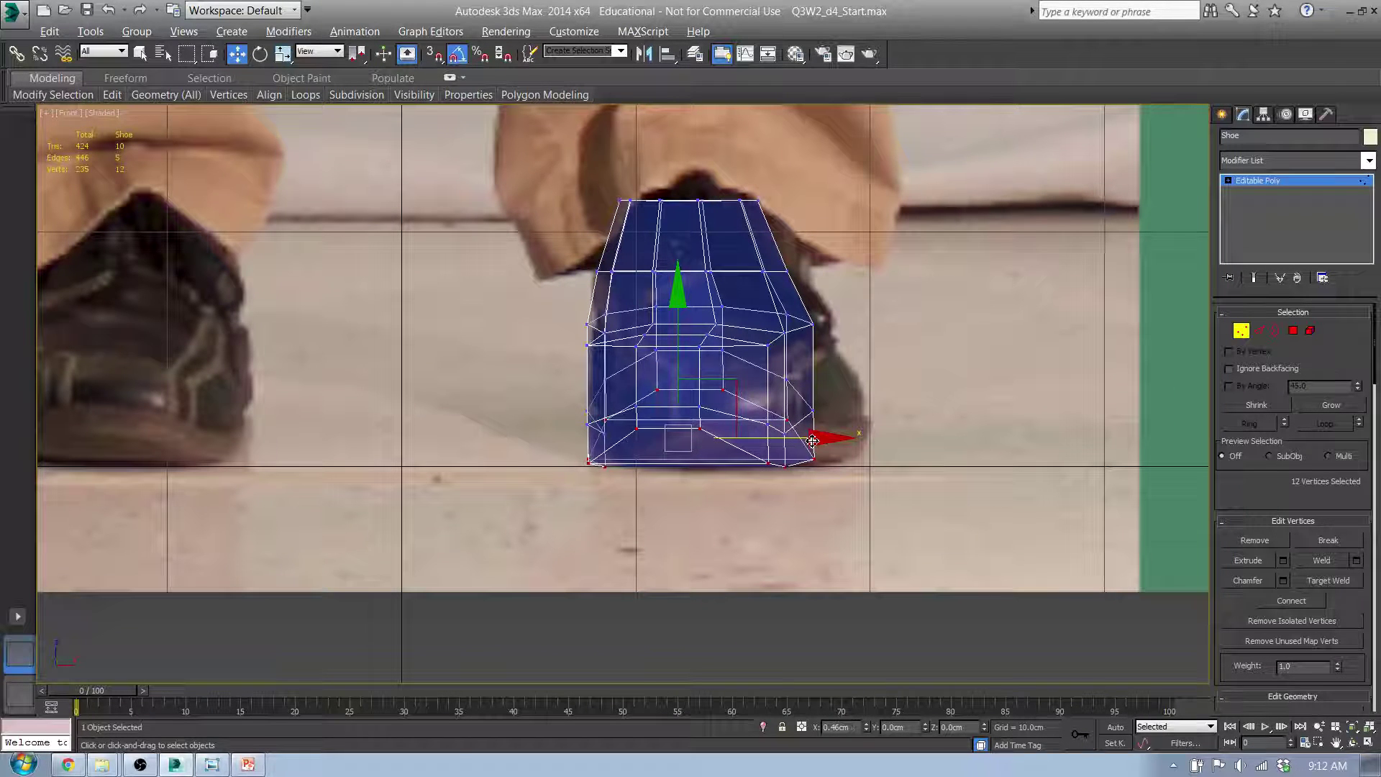
- In the top view, move the sole's outer corner vertices behind the toe outward and forward, and nudge that corner's vertices to widen the shoe
middle_click_drag(806, 468, 814, 548, "alt")
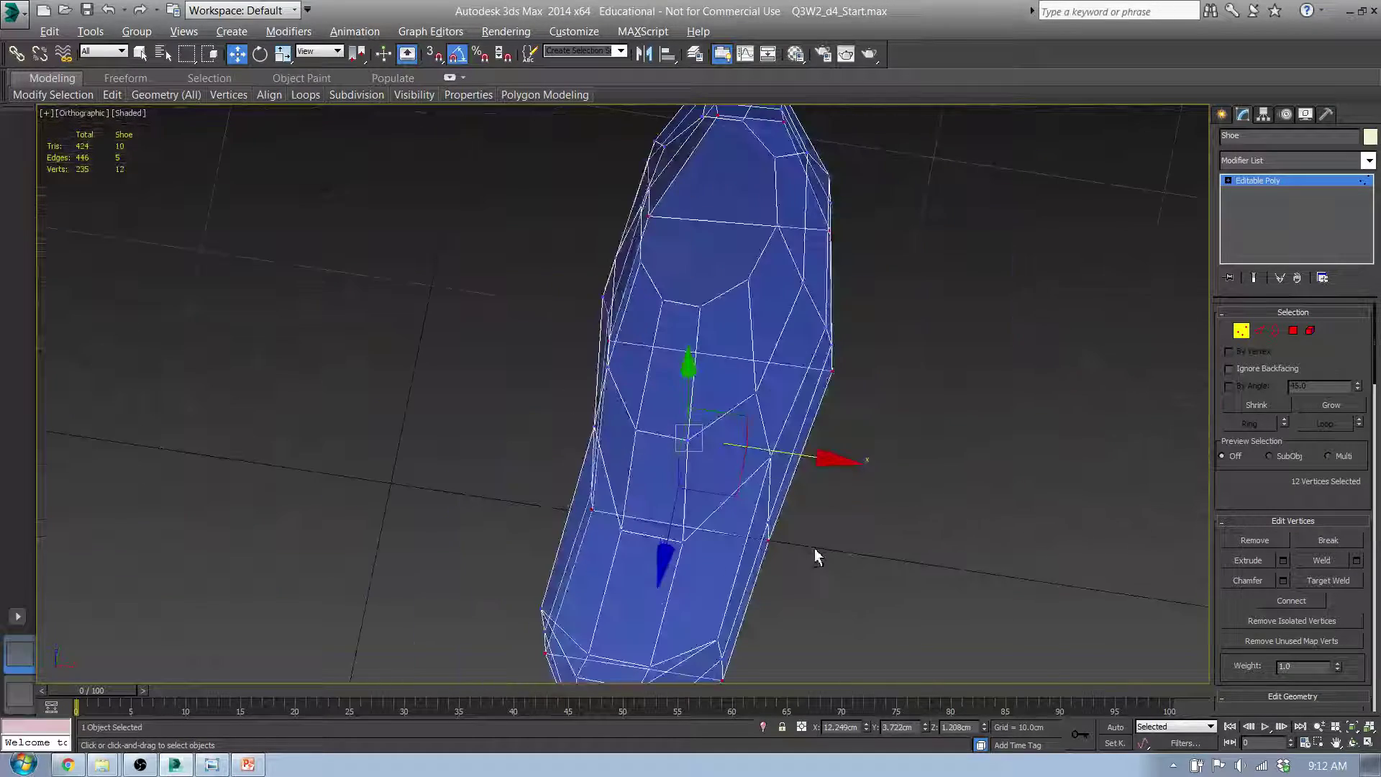
key("t")
scroll(678, 410, "up", 10)
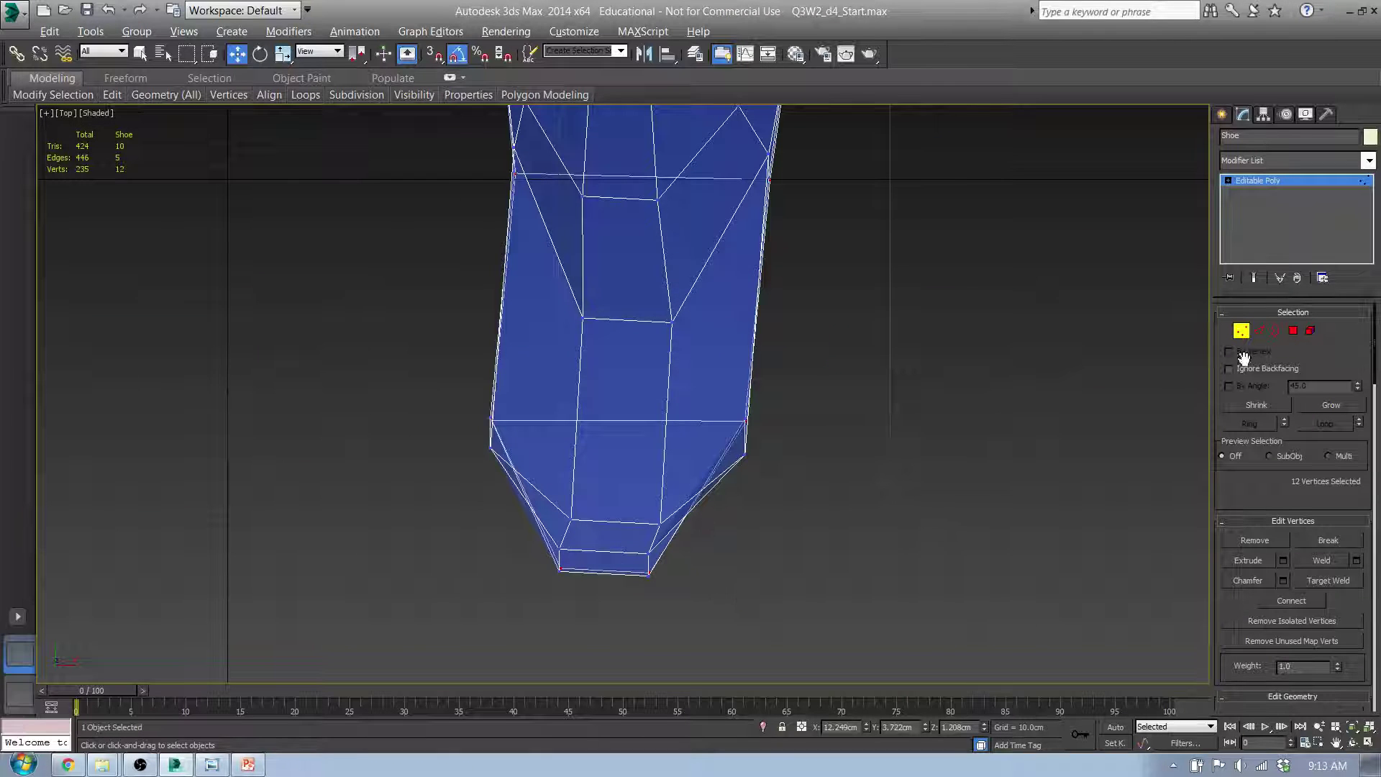
left_click_drag(768, 436, 768, 439)
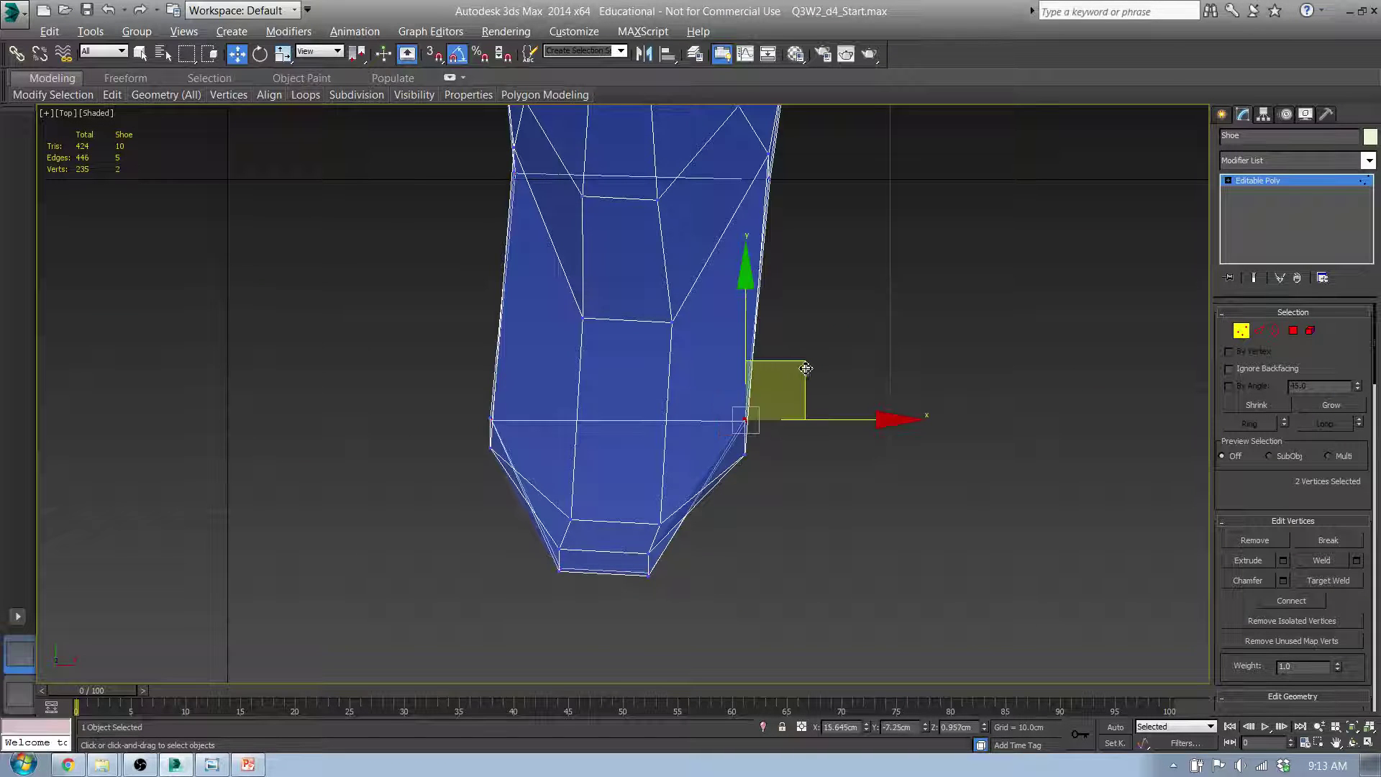
left_click_drag(802, 368, 831, 451)
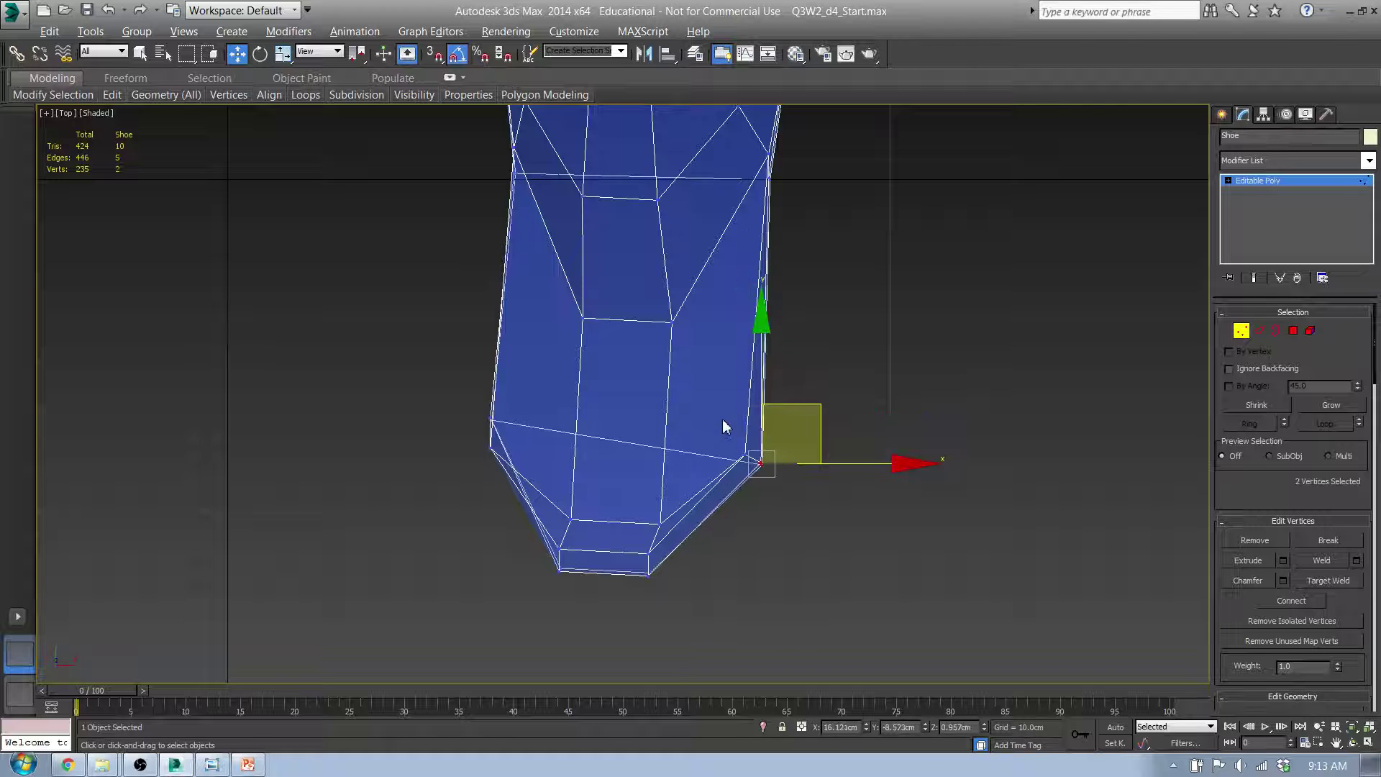
left_click_drag(725, 424, 809, 492)
left_click_drag(805, 408, 812, 391)
- Move the four vertices on the outer side of the toe tip about 1.2 cm outward to broaden the toe
left_click_drag(632, 507, 683, 582)
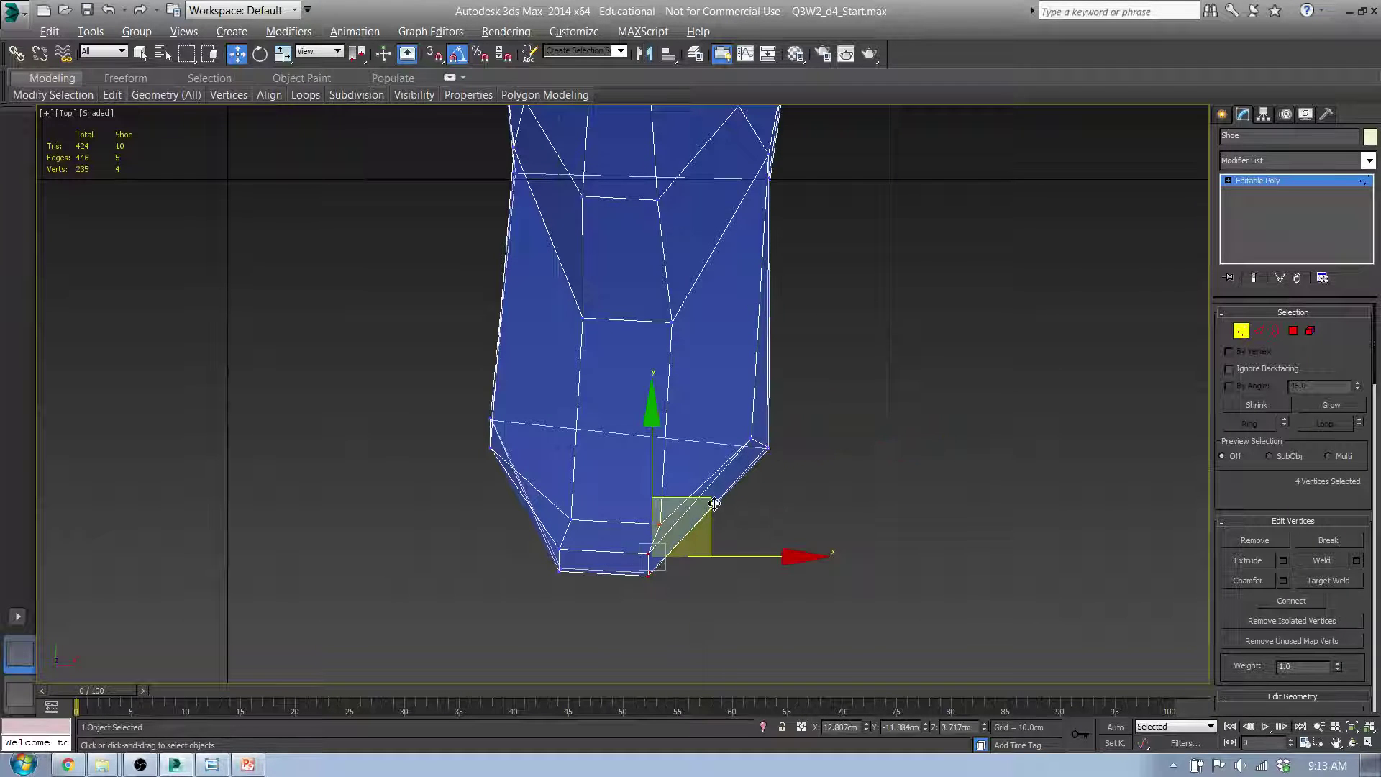
left_click_drag(713, 503, 753, 501)
middle_click_drag(731, 419, 731, 430)
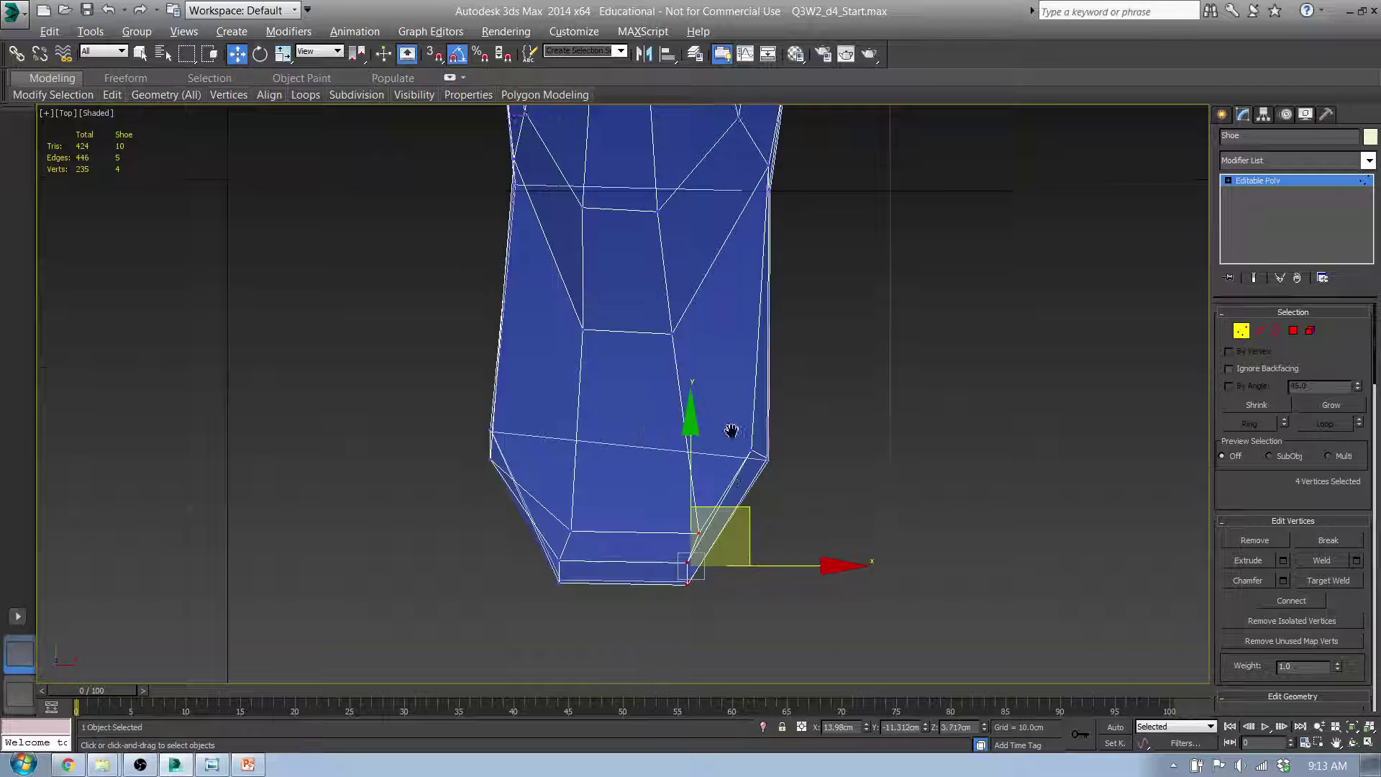
- Move the three inner-side vertices at the middle of the shoe outward and slightly toward the toe to straighten the inner edge
scroll(731, 431, "down", 4)
scroll(641, 425, "up", 8)
left_click_drag(606, 401, 658, 467)
left_click_drag(689, 394, 688, 386)
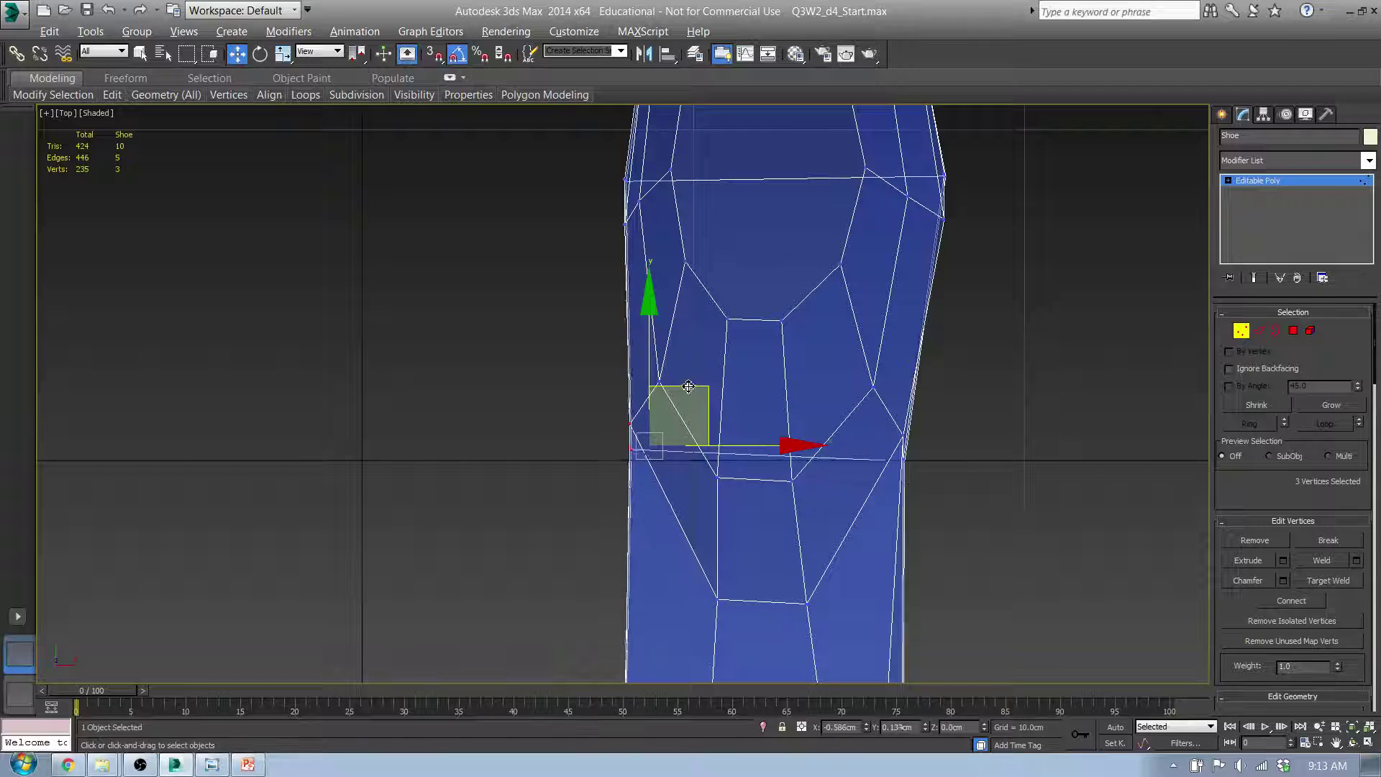
middle_click_drag(776, 508, 769, 438)
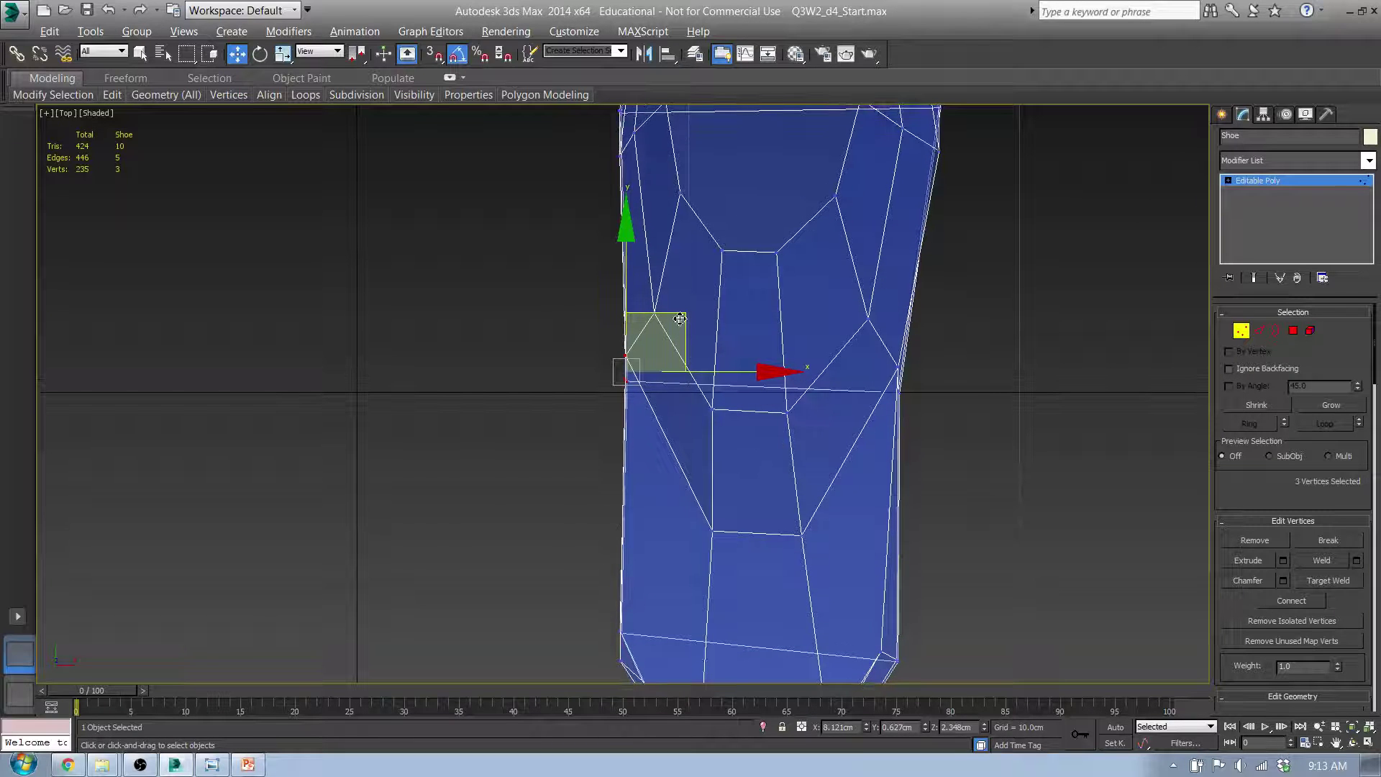
left_click_drag(679, 318, 674, 349)
middle_click_drag(773, 347, 740, 441)
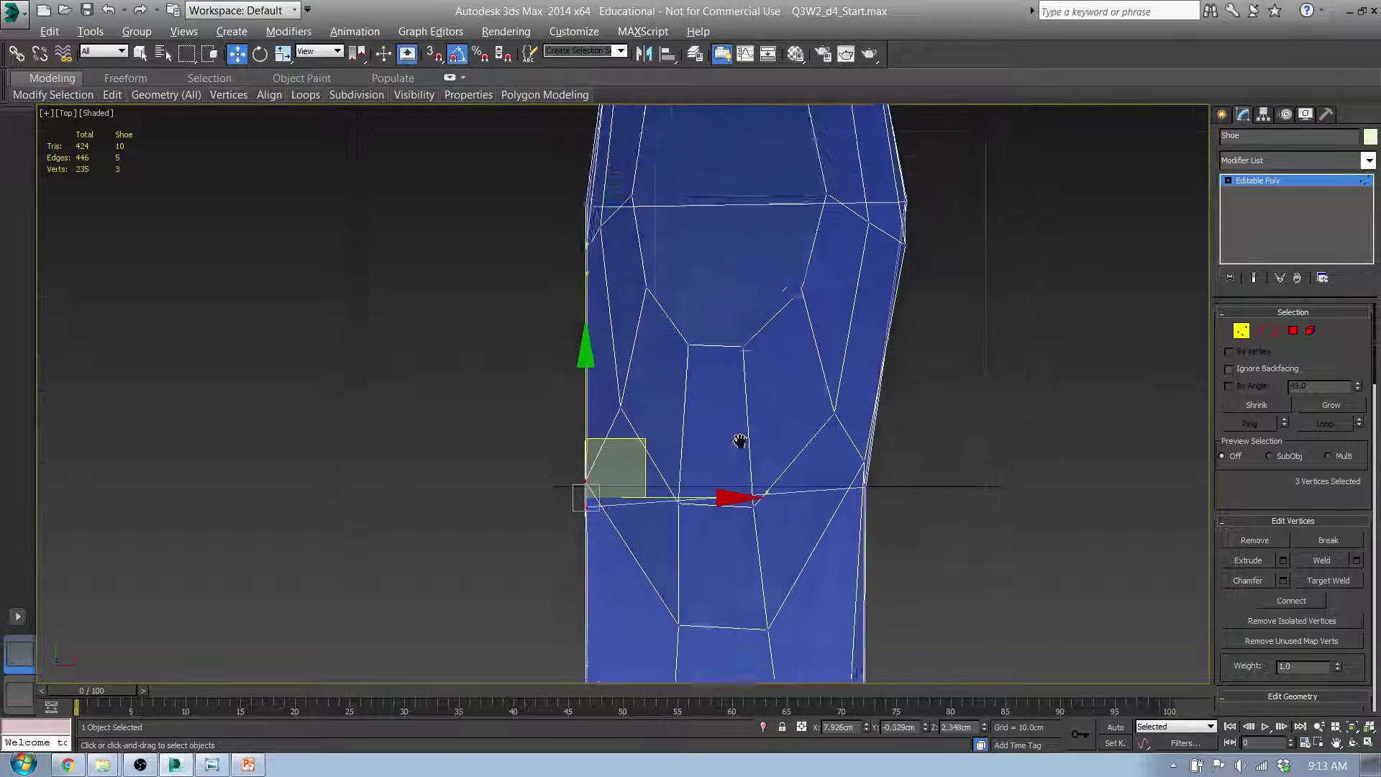
- Move the vertices at the outer corner ahead of the heel end backward and slightly inward to reshape the heel outline
scroll(740, 441, "down", 5)
scroll(756, 354, "up", 3)
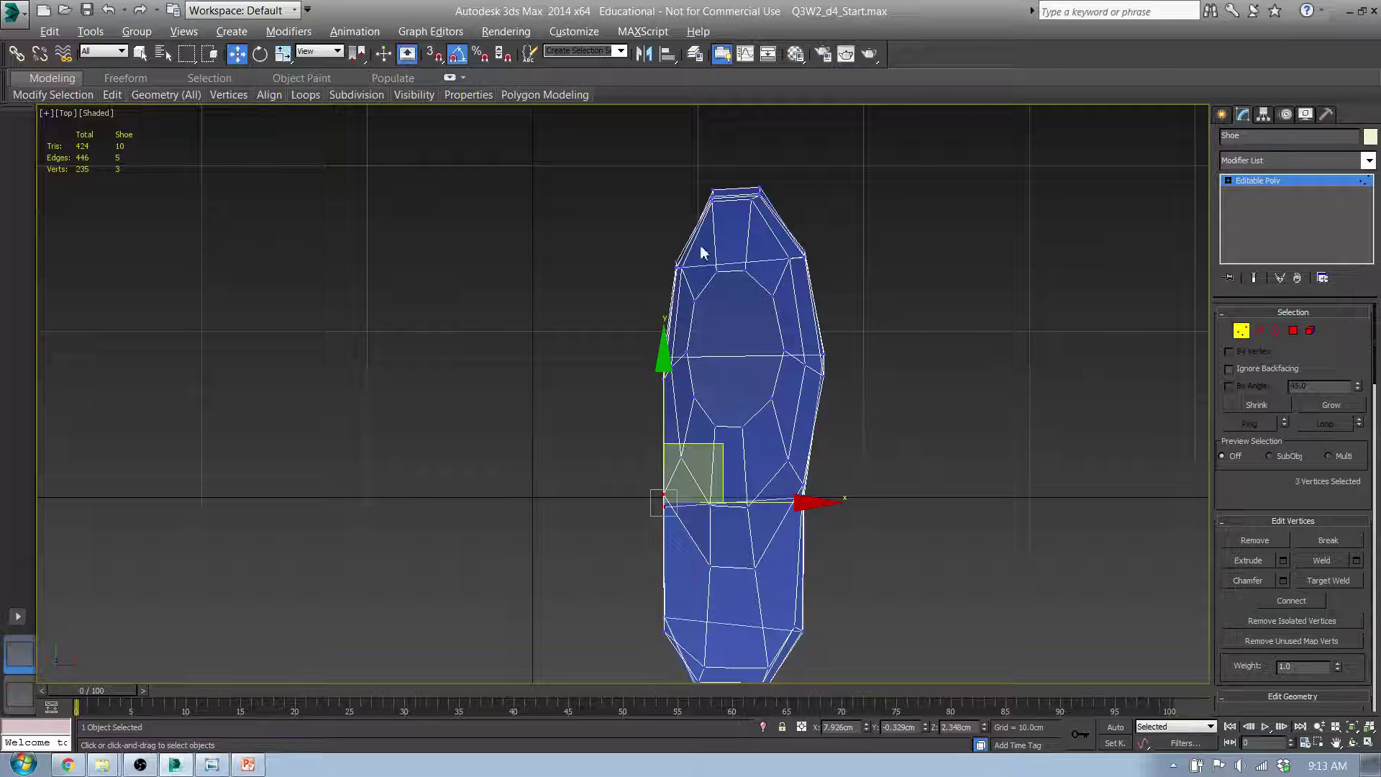
scroll(826, 280, "up", 6)
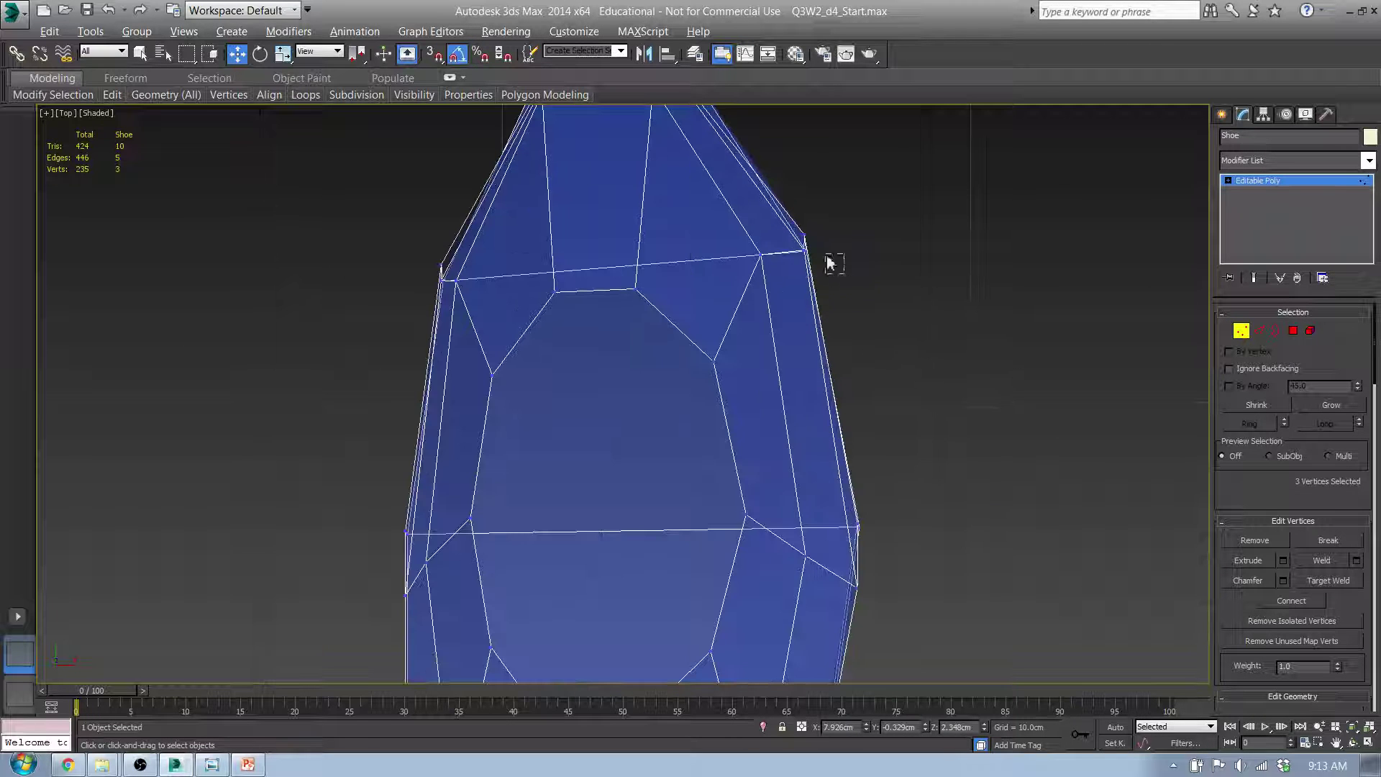
left_click_drag(799, 213, 820, 251)
middle_click_drag(865, 195, 866, 361)
left_click_drag(866, 348, 855, 298)
- Move the four outer vertices at the heel end outward and slightly forward, and the four inner ones outward and slightly back
left_click_drag(617, 199, 732, 275)
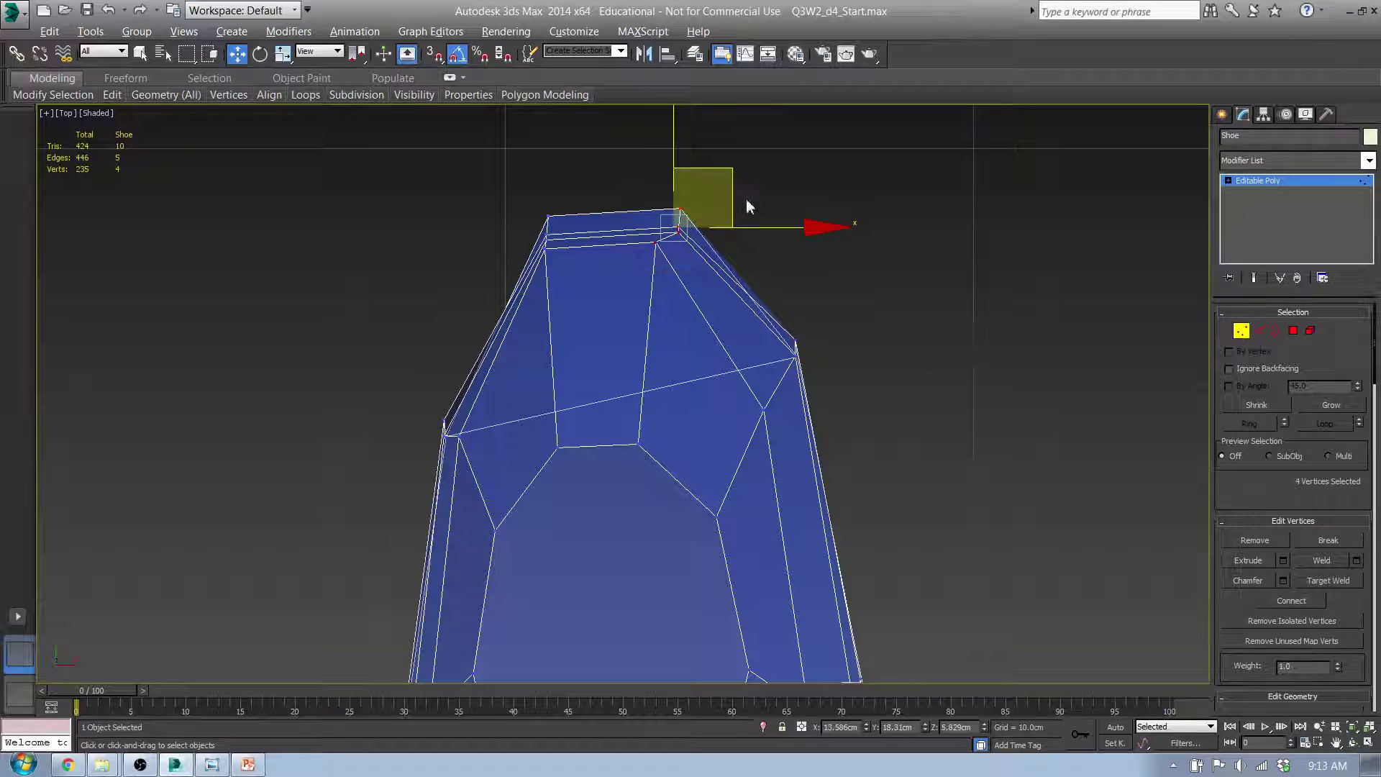
left_click_drag(735, 179, 776, 197)
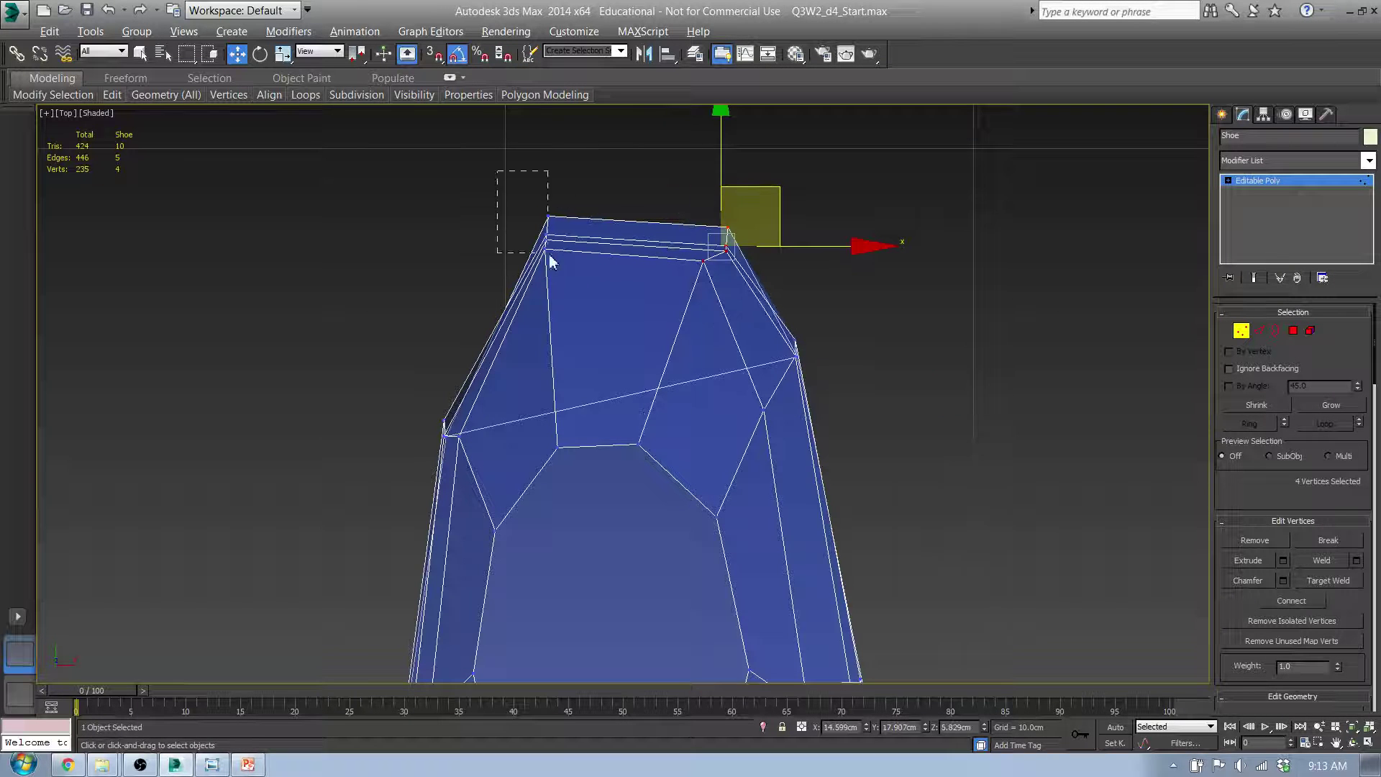
left_click_drag(550, 261, 551, 262)
mouse_move(608, 182)
left_mouse_down()
mouse_move(553, 211)
mouse_move(592, 162)
left_mouse_up()
- Move the seven outer-side vertices at the toe end about 1.1 cm outward to widen the toe
key("e")
middle_click_drag(528, 370, 644, 191)
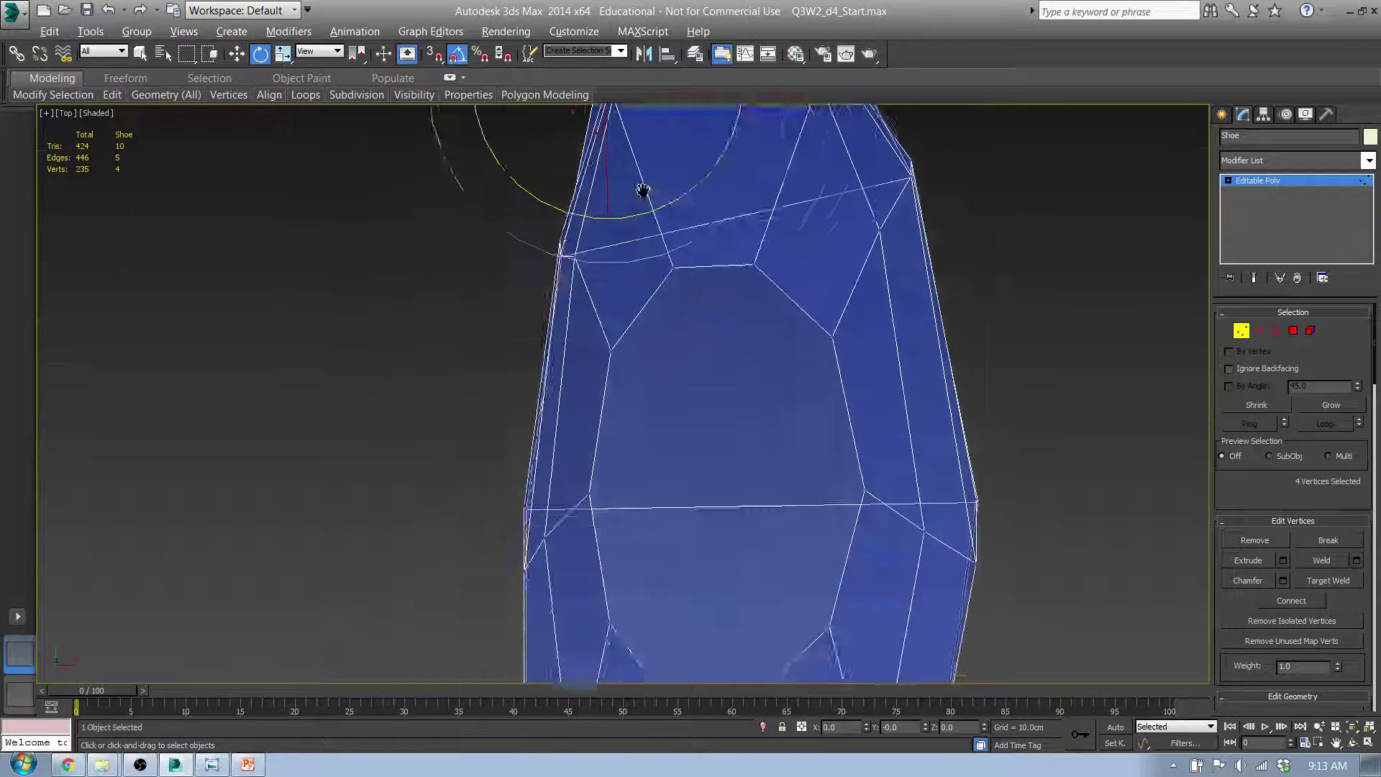
scroll(644, 192, "down", 2)
scroll(731, 342, "down", 4)
middle_click_drag(788, 434, 765, 277)
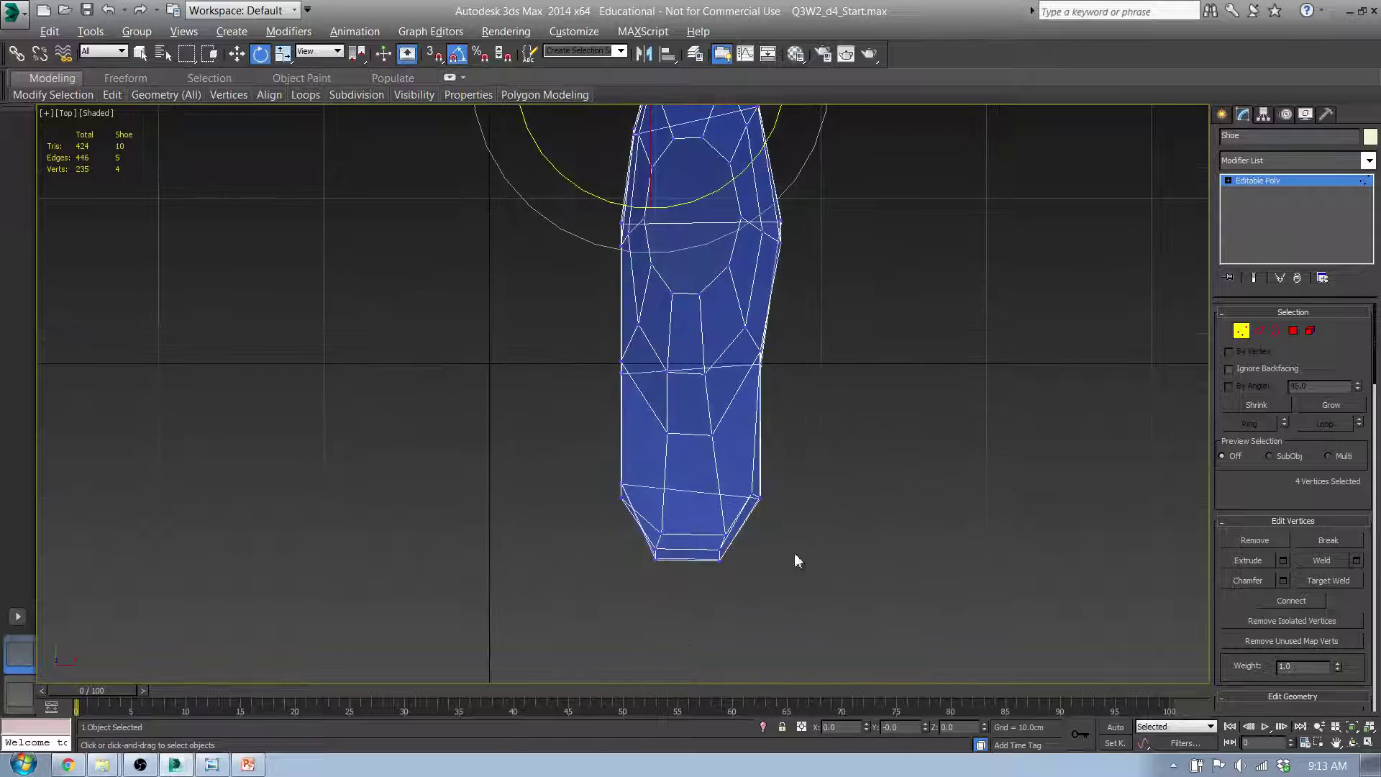
left_click_drag(708, 475, 708, 473)
key("w")
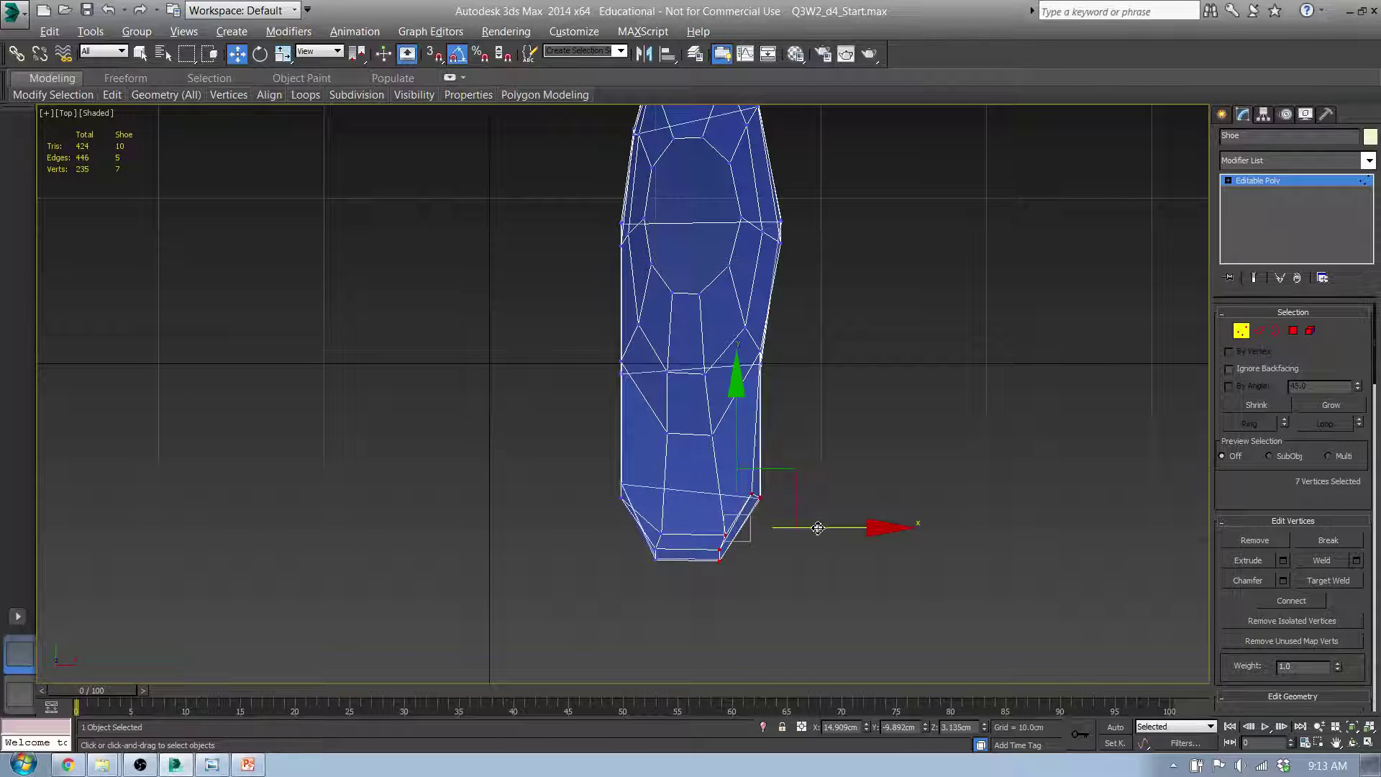
left_click_drag(819, 528, 843, 529)
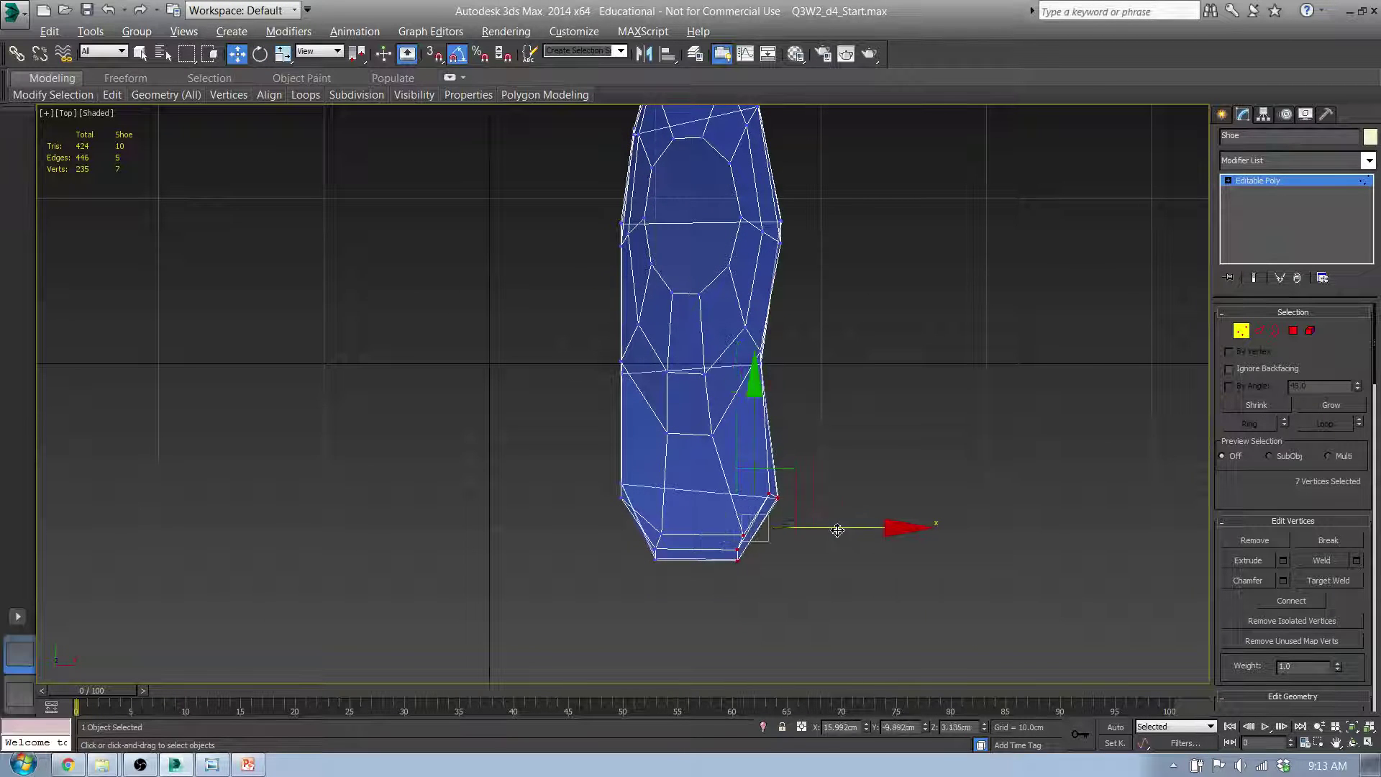
scroll(766, 452, "up", 2)
scroll(765, 451, "down", 2)
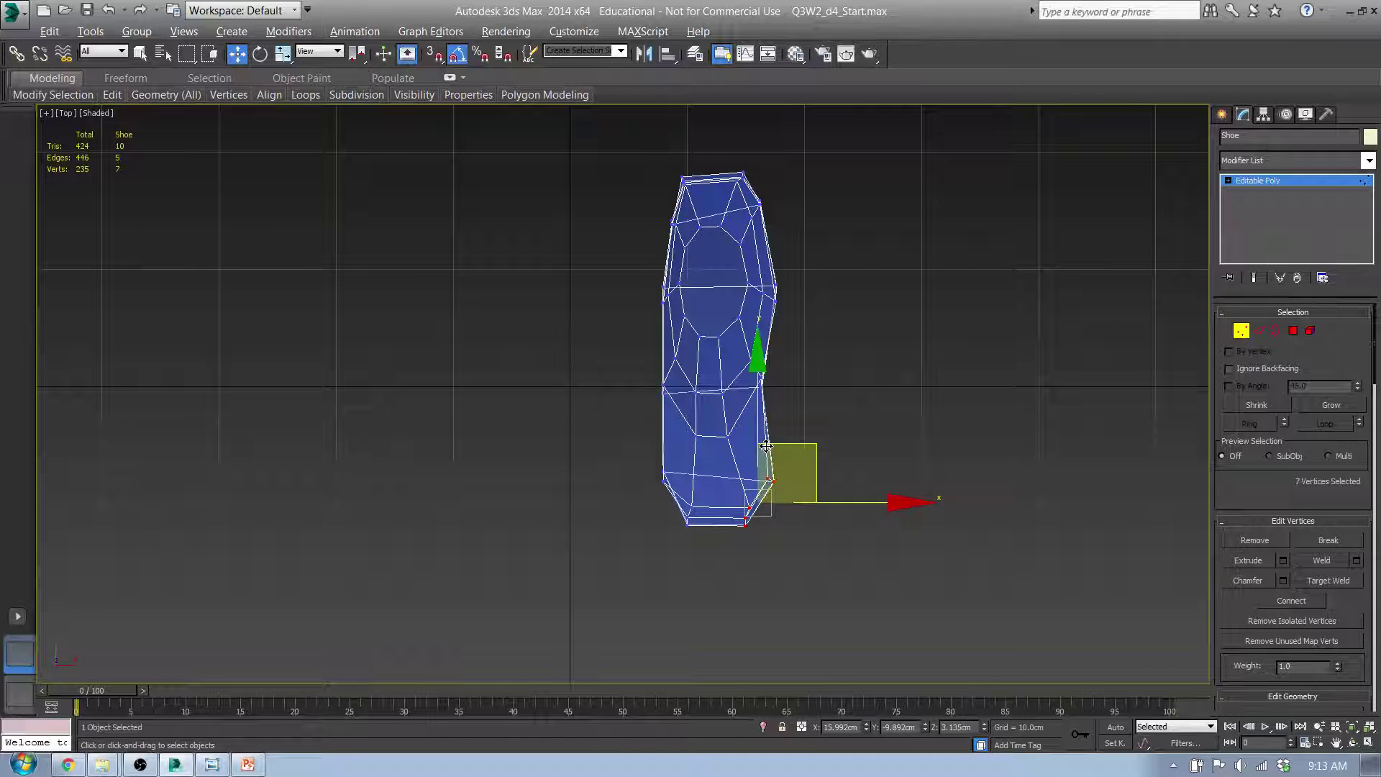
- Move the five outer-side vertices at the middle of the shoe outward to straighten the outer edge in top view
key("f")
middle_click_drag(766, 446, 764, 471)
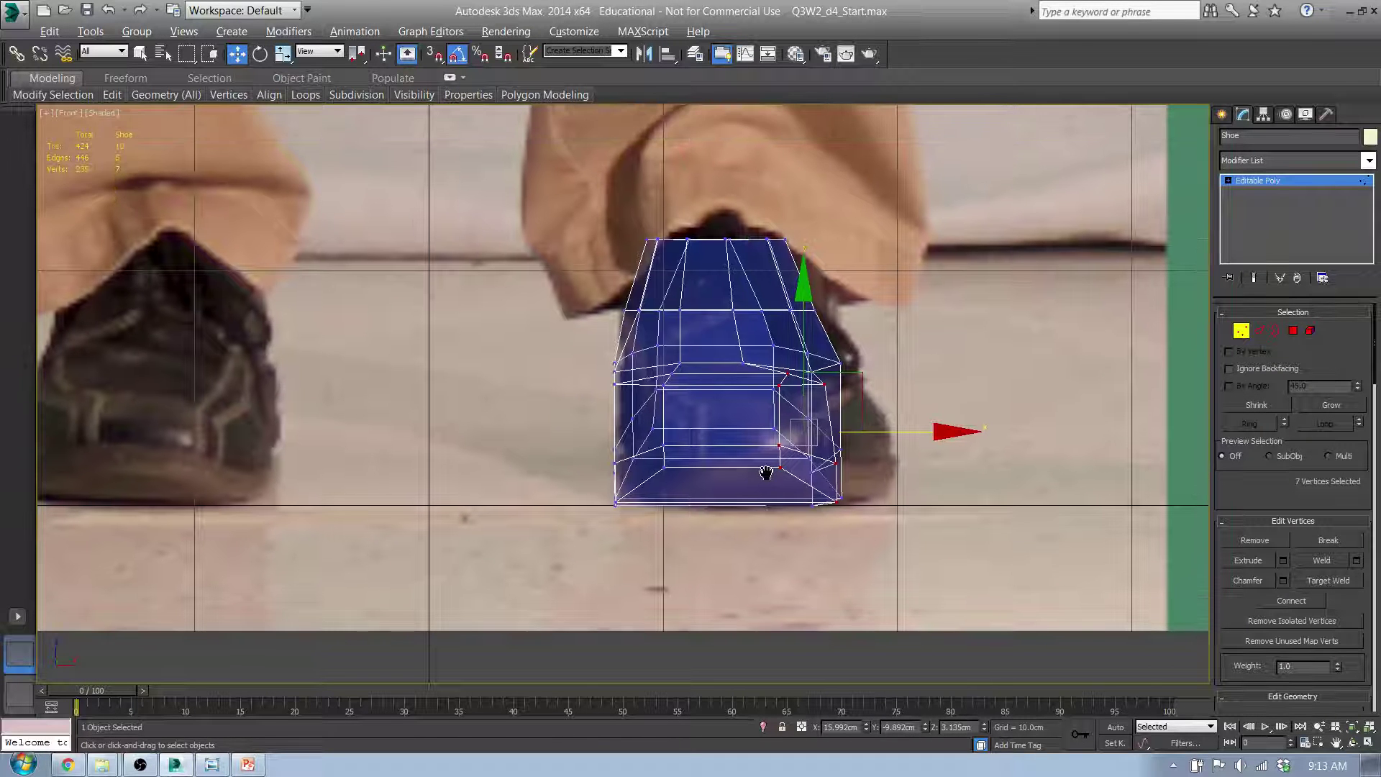
key("t")
scroll(764, 441, "up", 3)
scroll(765, 440, "down", 1)
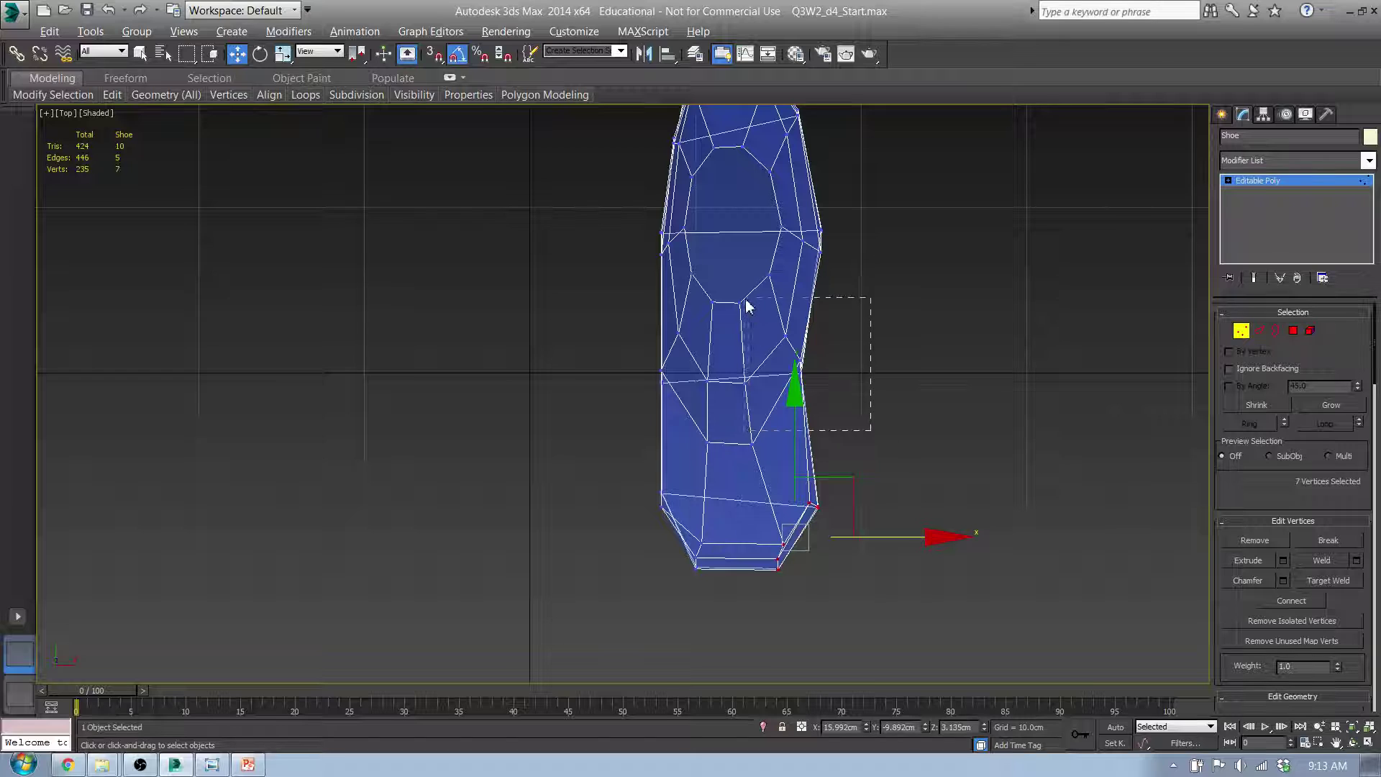
left_click_drag(735, 328, 761, 360)
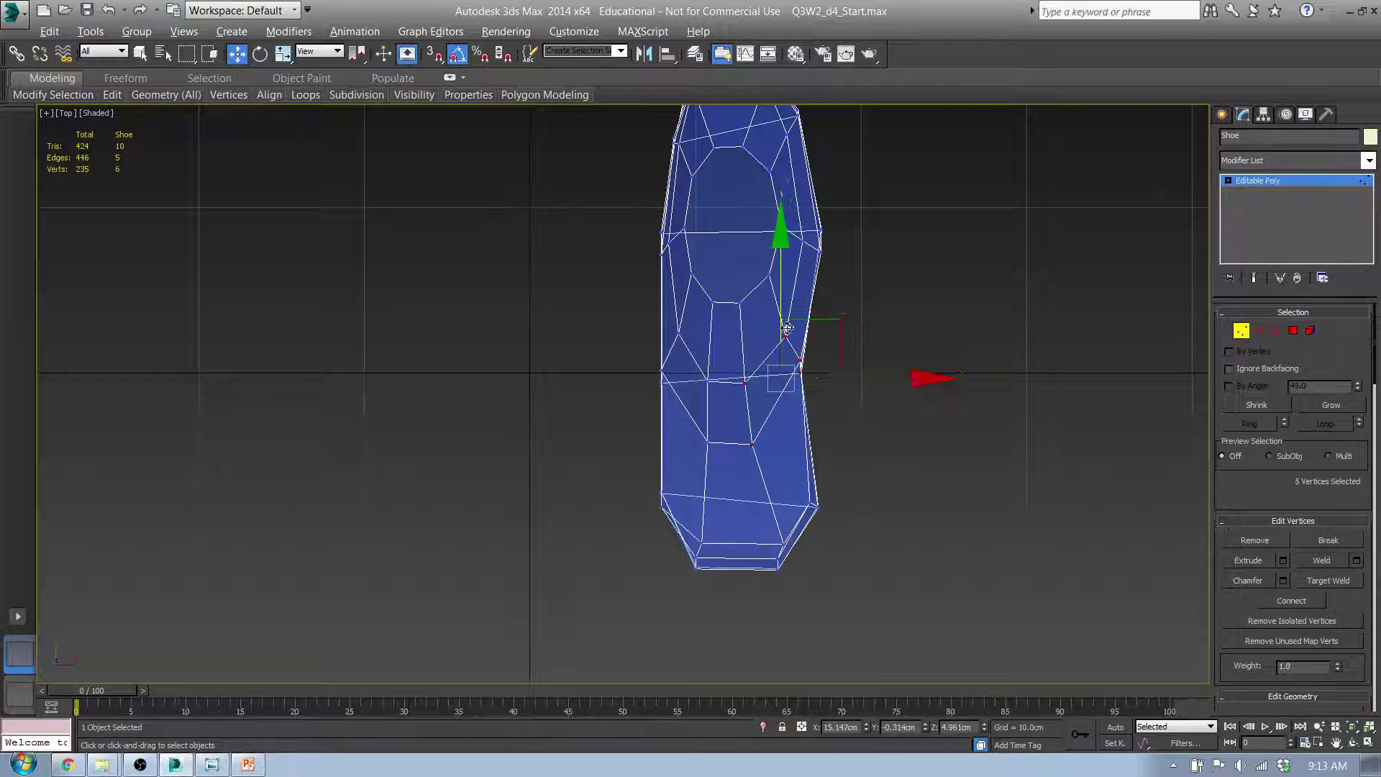
left_click_drag(872, 376, 914, 378)
- Move the four inner-side vertices at mid-shoe about 0.3 cm toward the outer side, and nudge the six nearer the heel the same way
left_click_drag(642, 323, 689, 403)
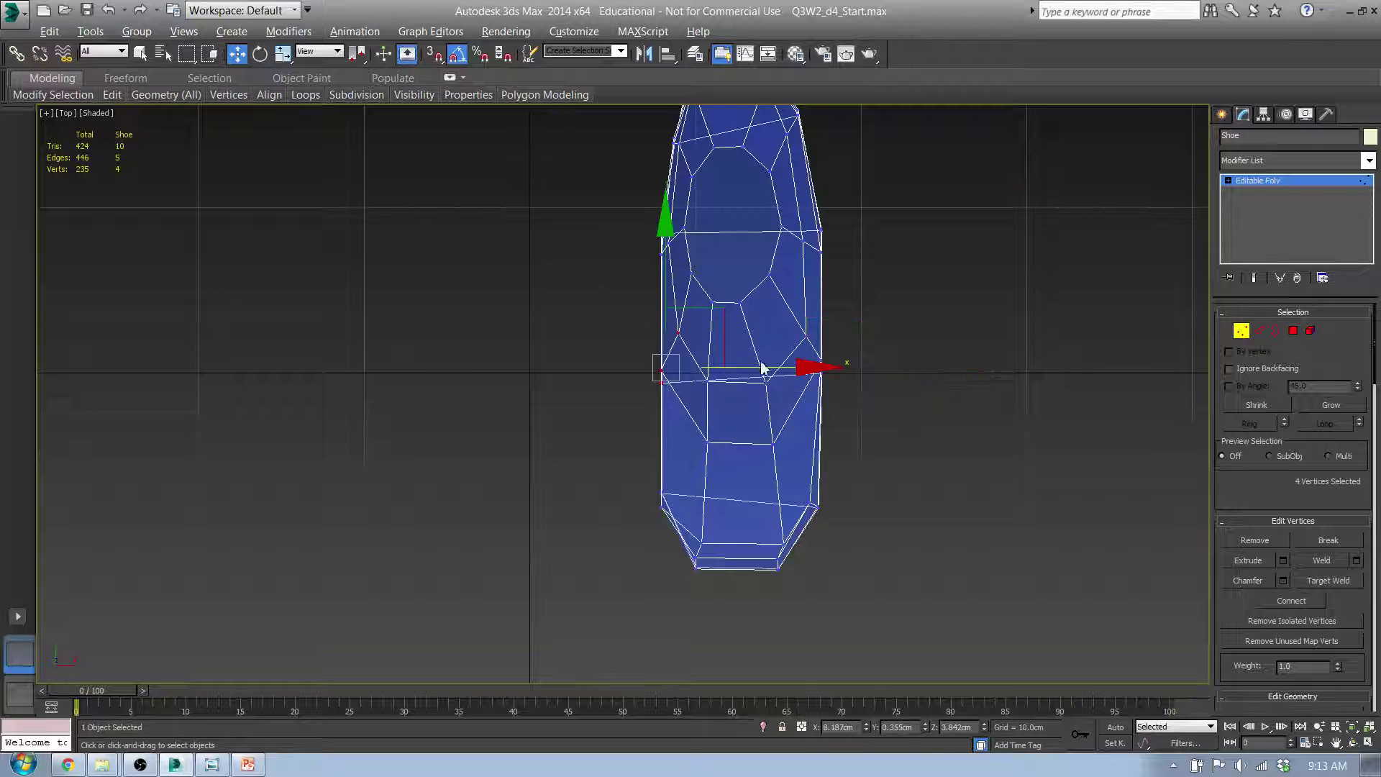
left_click_drag(761, 372, 770, 370)
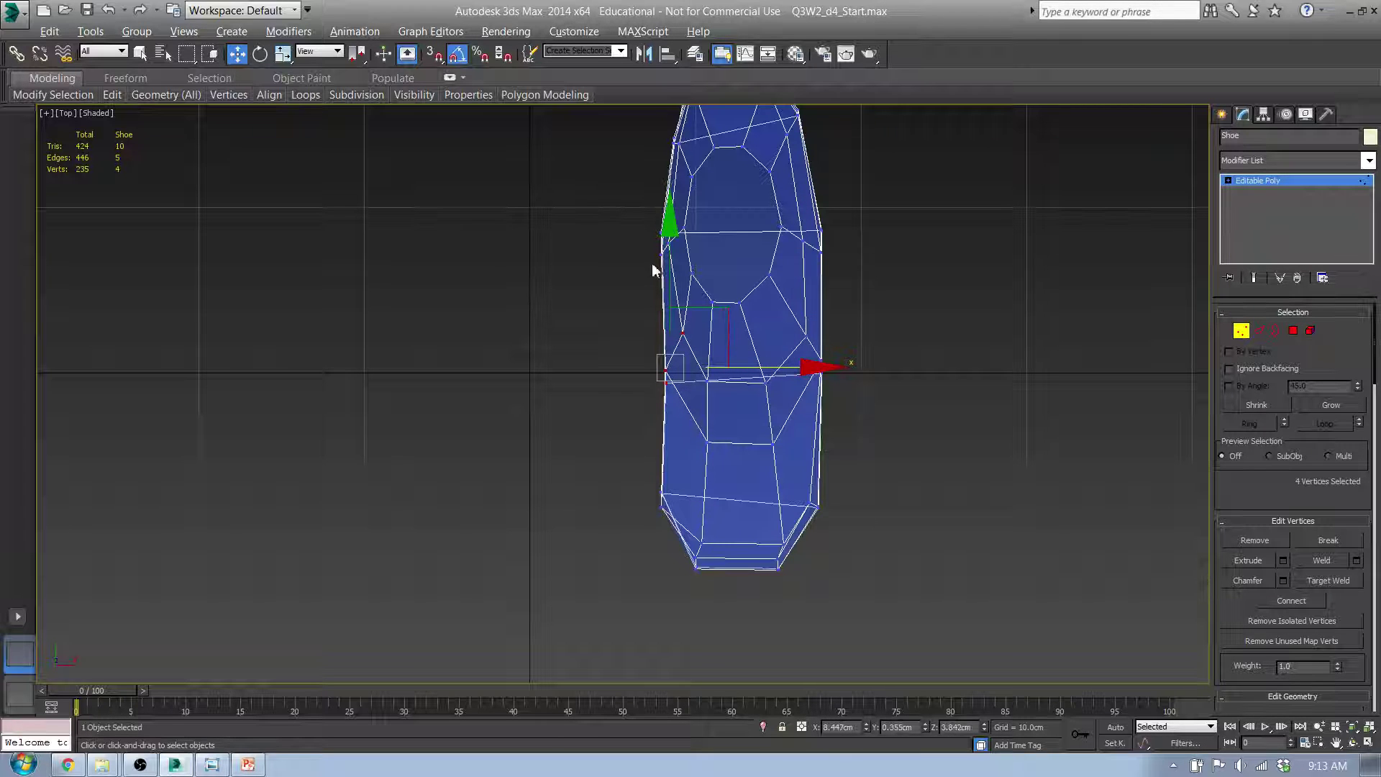
left_click_drag(683, 282, 683, 280)
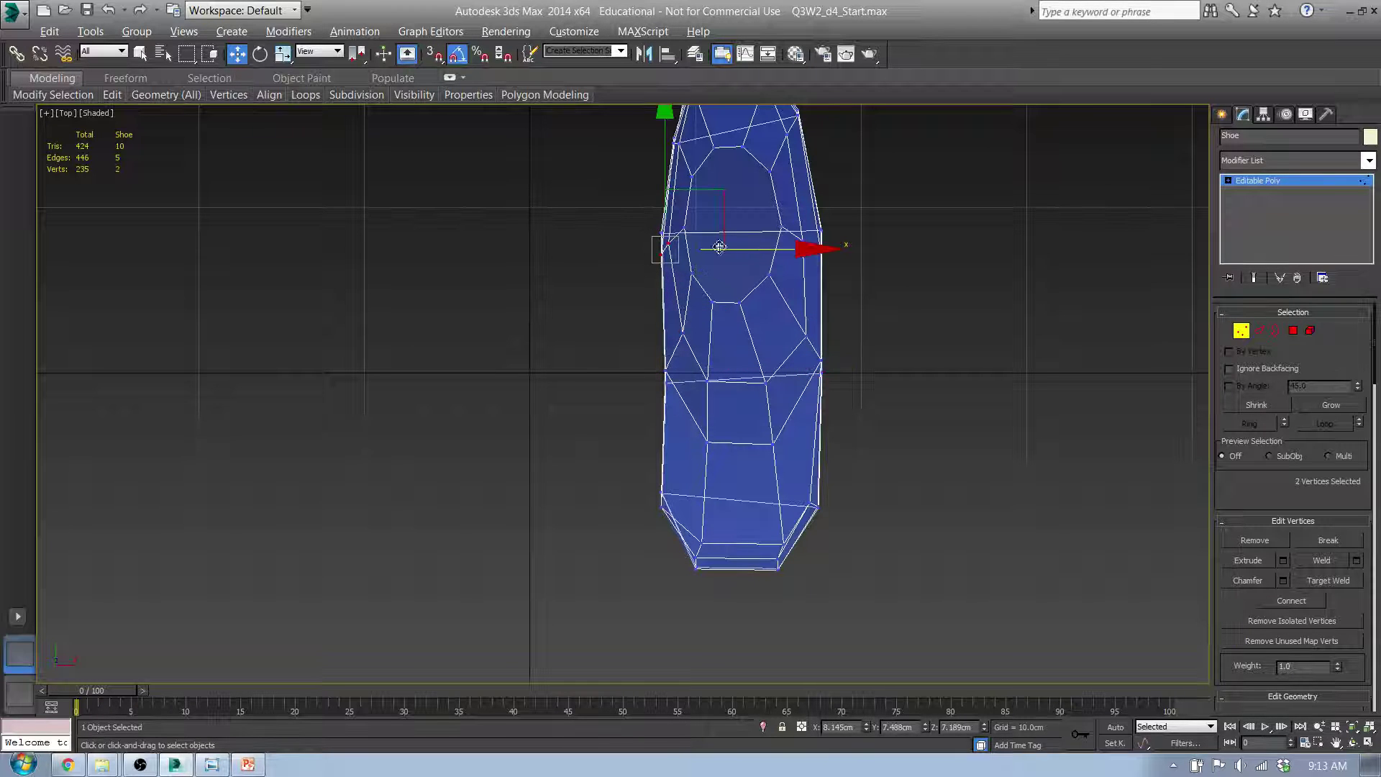
left_click_drag(630, 204, 663, 236)
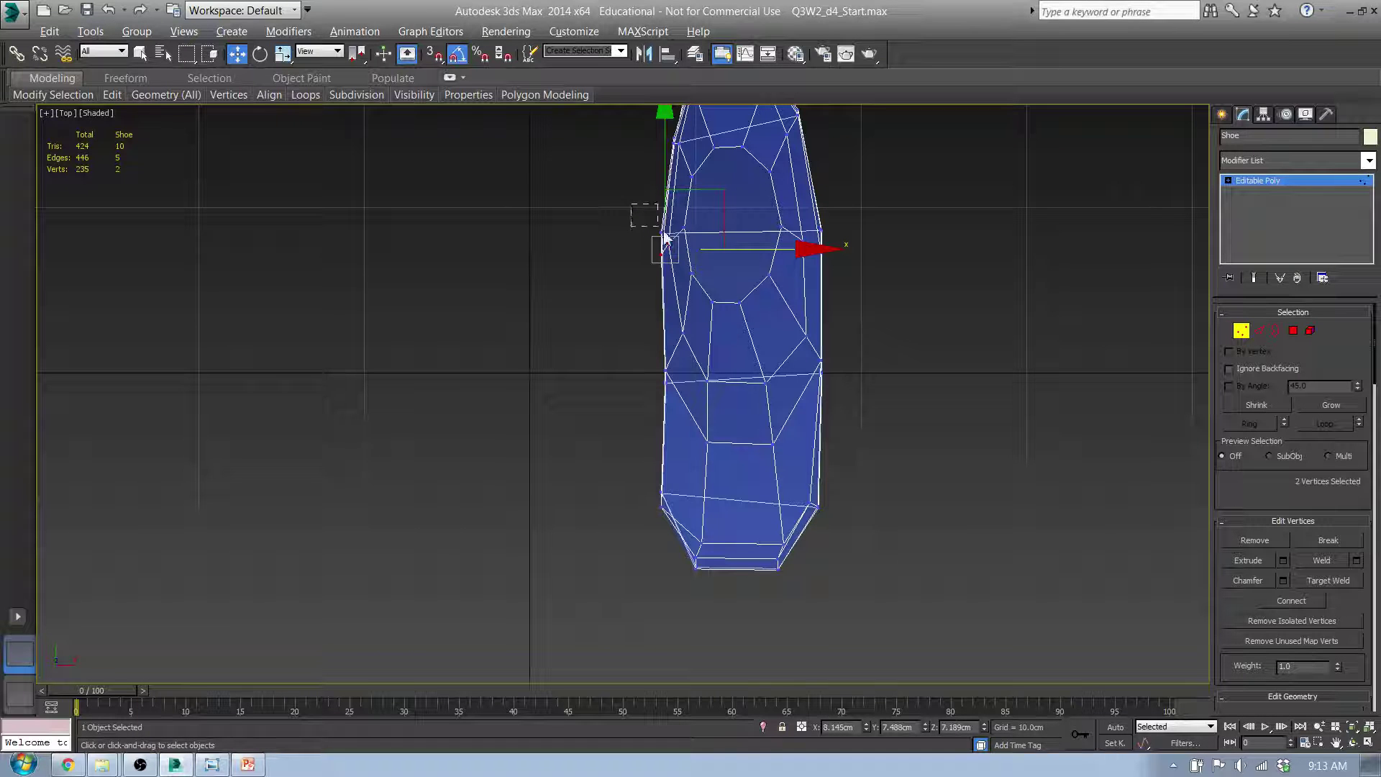
left_click_drag(711, 308, 712, 310)
left_click_drag(764, 246, 774, 250)
- Move the inner corner vertices near the heel end backward, and the three outer corner ones slightly outward and toward the toe
middle_click_drag(829, 279, 827, 395)
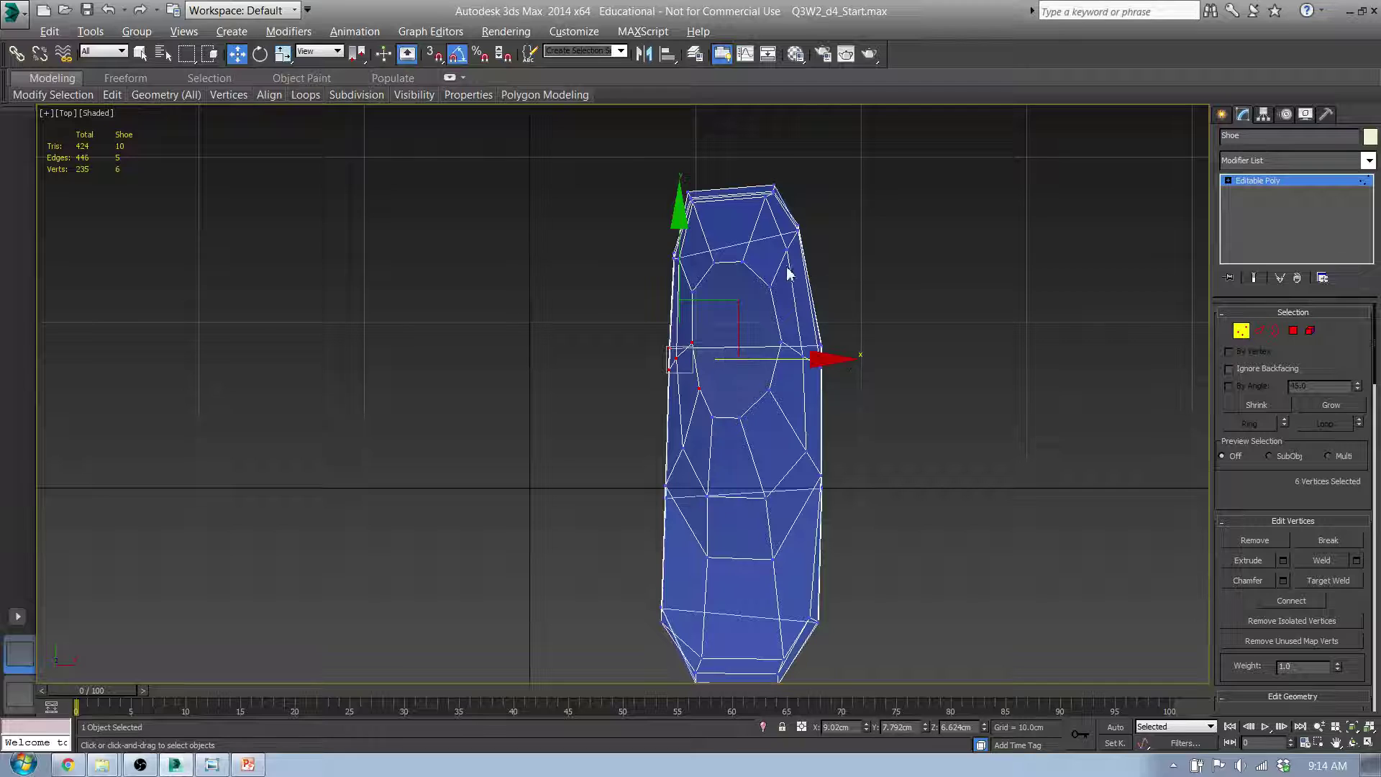
scroll(817, 240, "up", 5)
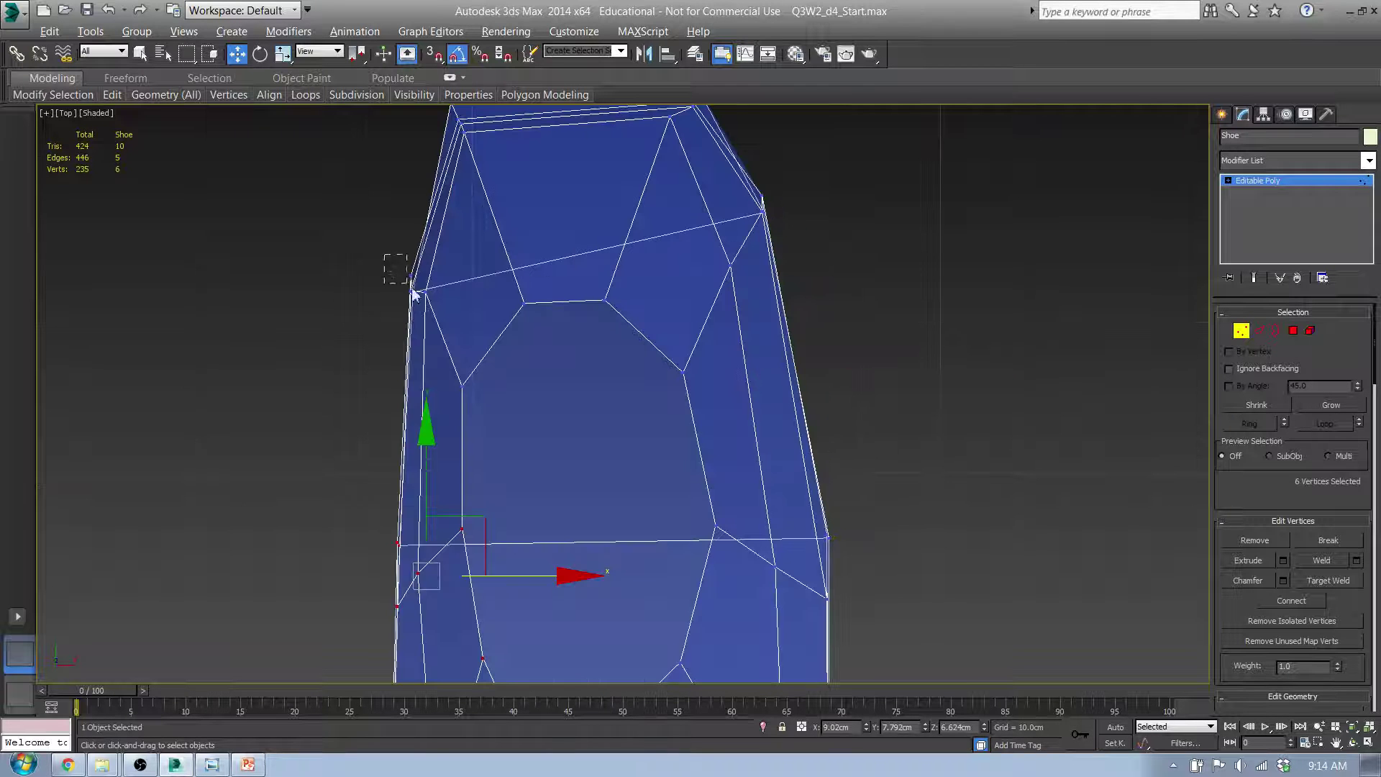
left_click_drag(414, 293, 415, 296)
left_click_drag(474, 239, 476, 180)
left_click_drag(749, 196, 775, 219)
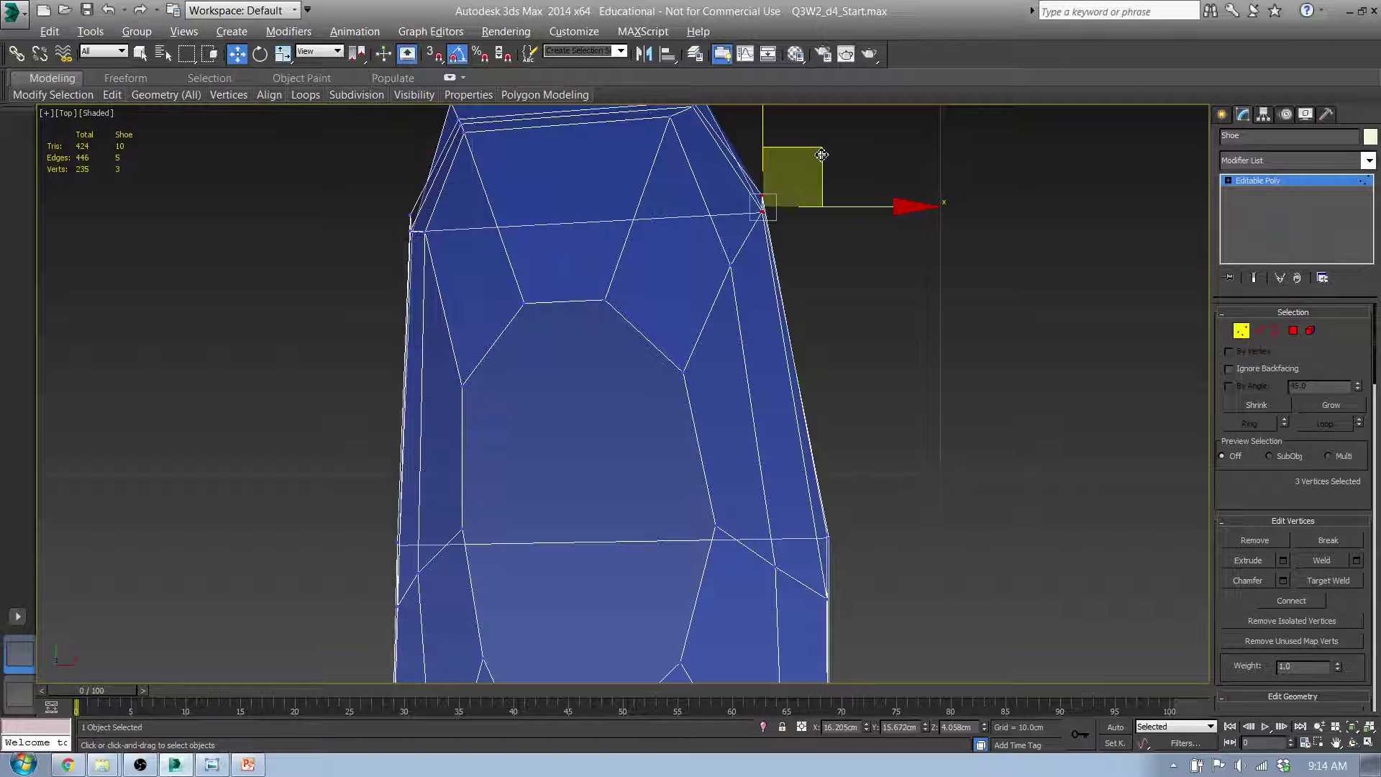
left_click_drag(821, 155, 830, 158)
- Select only the two underside polygons beneath the heel and extrude them downward to form a heel block
middle_click_drag(793, 376, 788, 246)
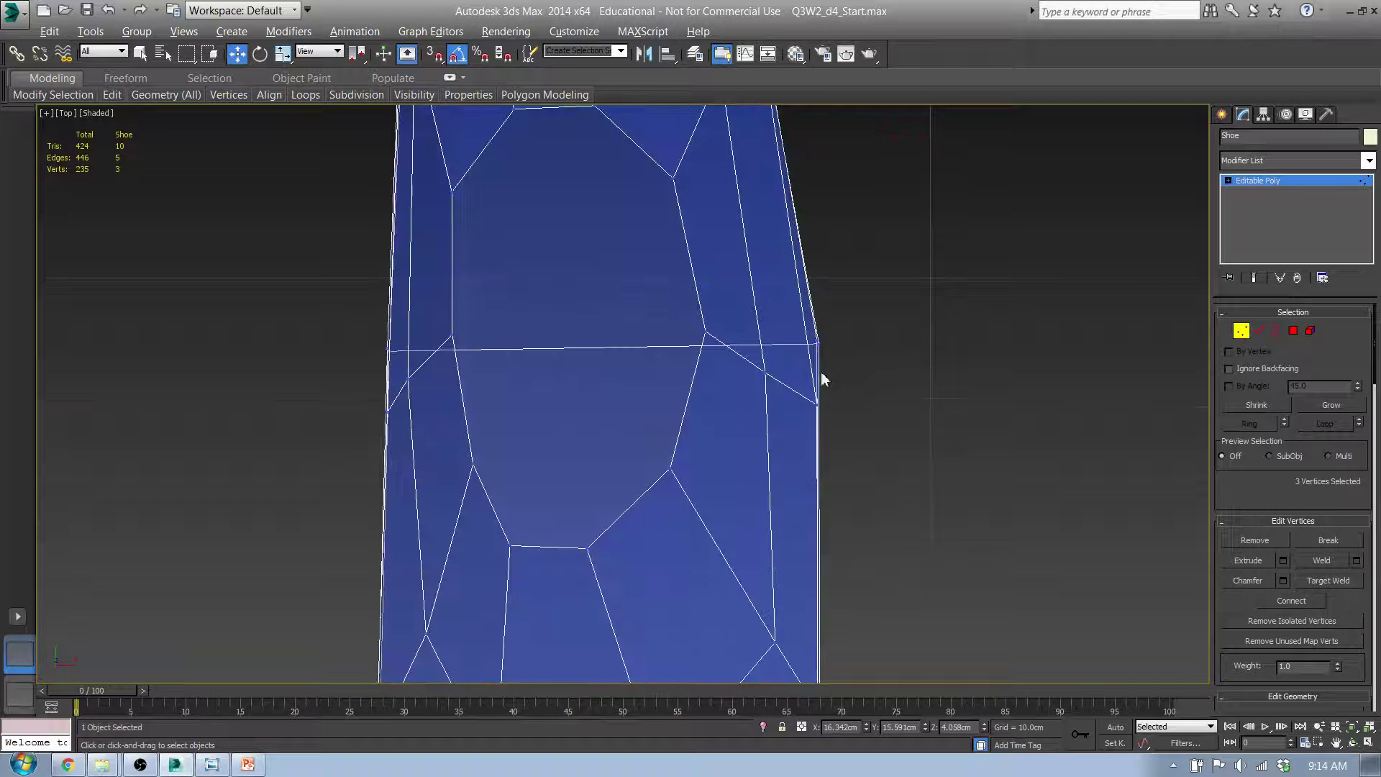
middle_click_drag(820, 408, 929, 237, "alt")
key("f")
middle_click_drag(317, 356, 674, 422)
left_click_drag(512, 386, 536, 352)
middle_click_drag(600, 356, 545, 337)
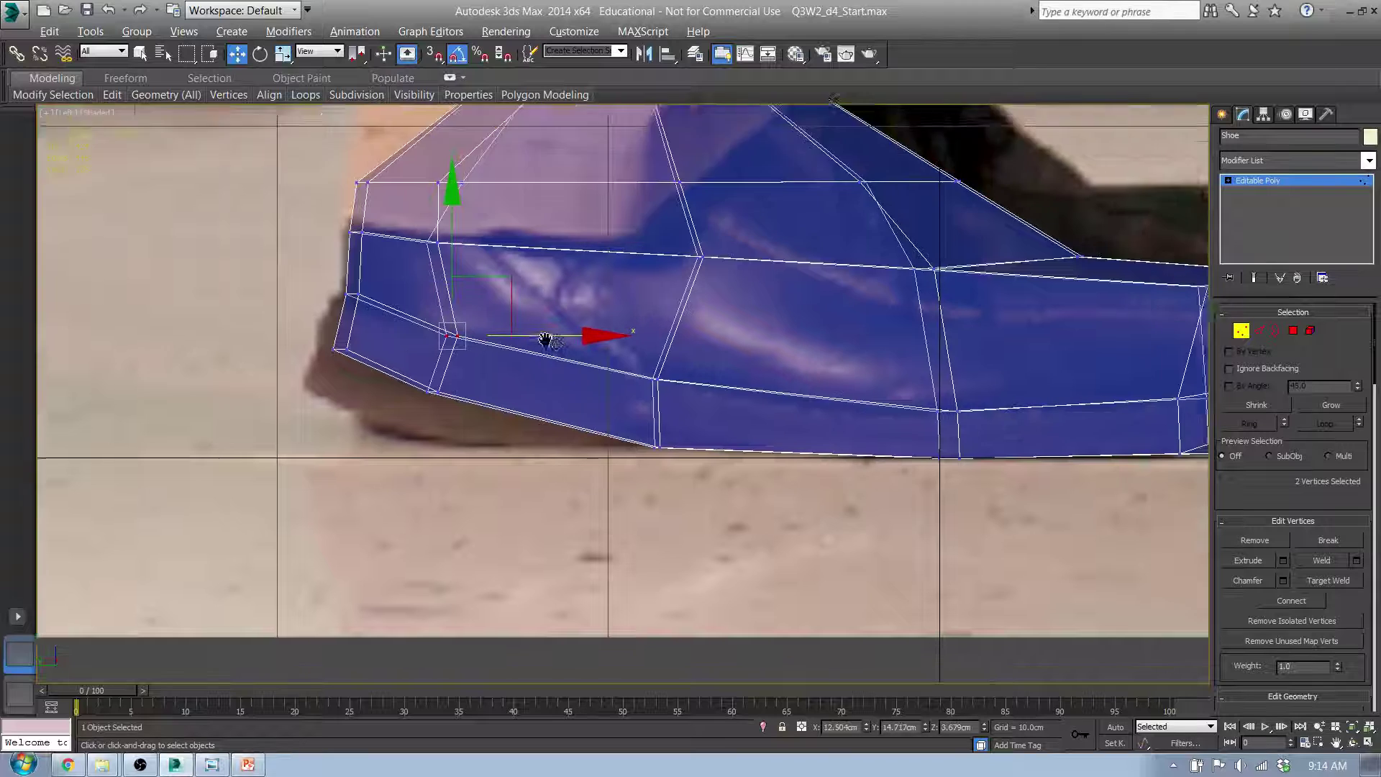
scroll(558, 348, "down", 2)
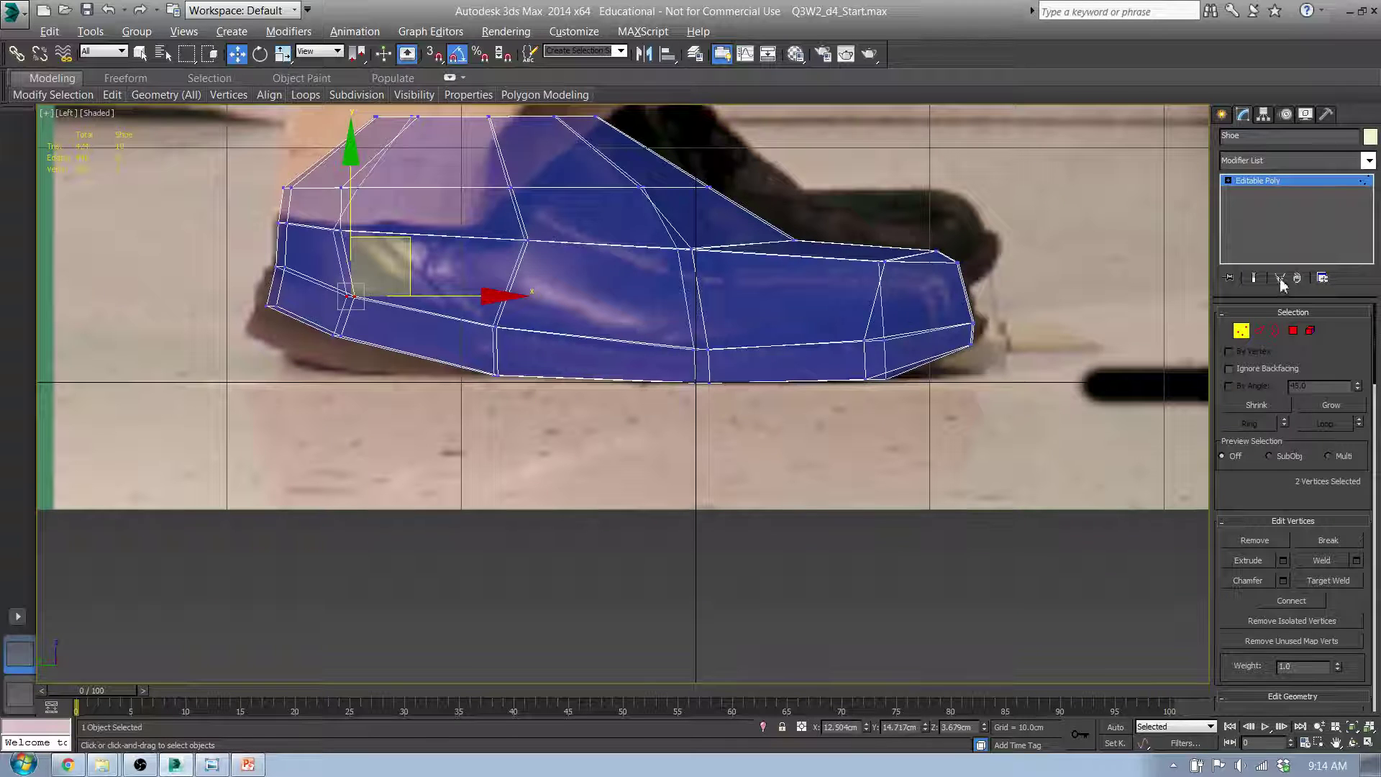
left_click(1293, 331)
left_click_drag(869, 353, 422, 382)
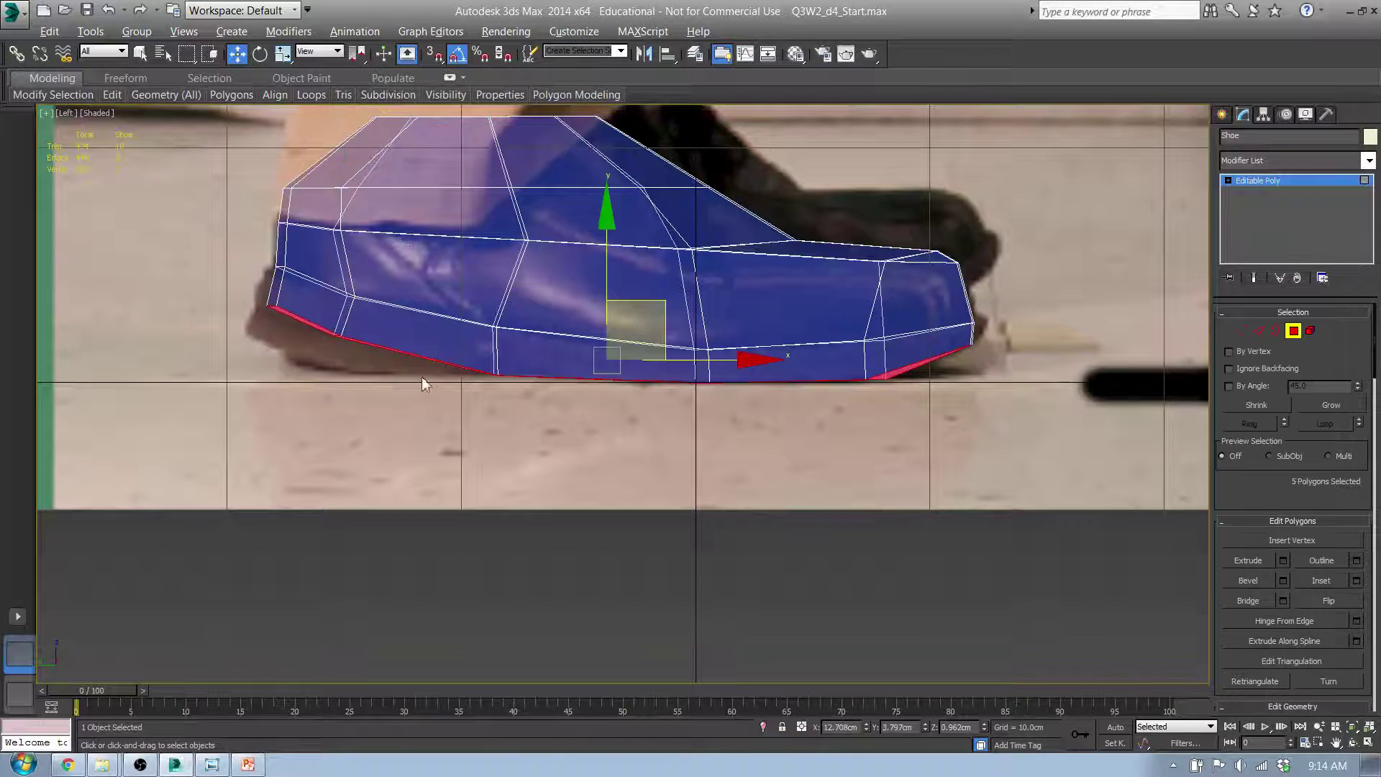
middle_click_drag(422, 382, 475, 359, "alt")
left_click_drag(701, 281, 576, 231, "alt")
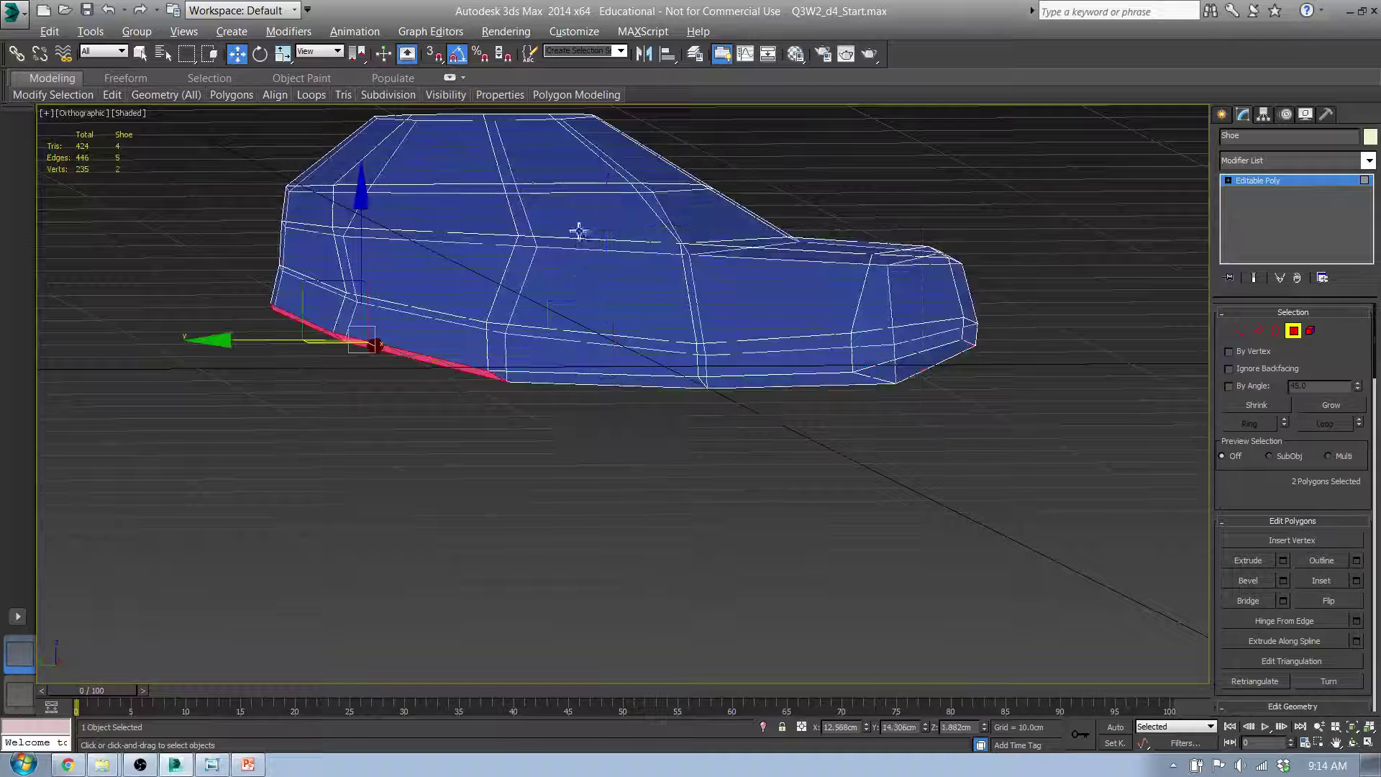
key("f")
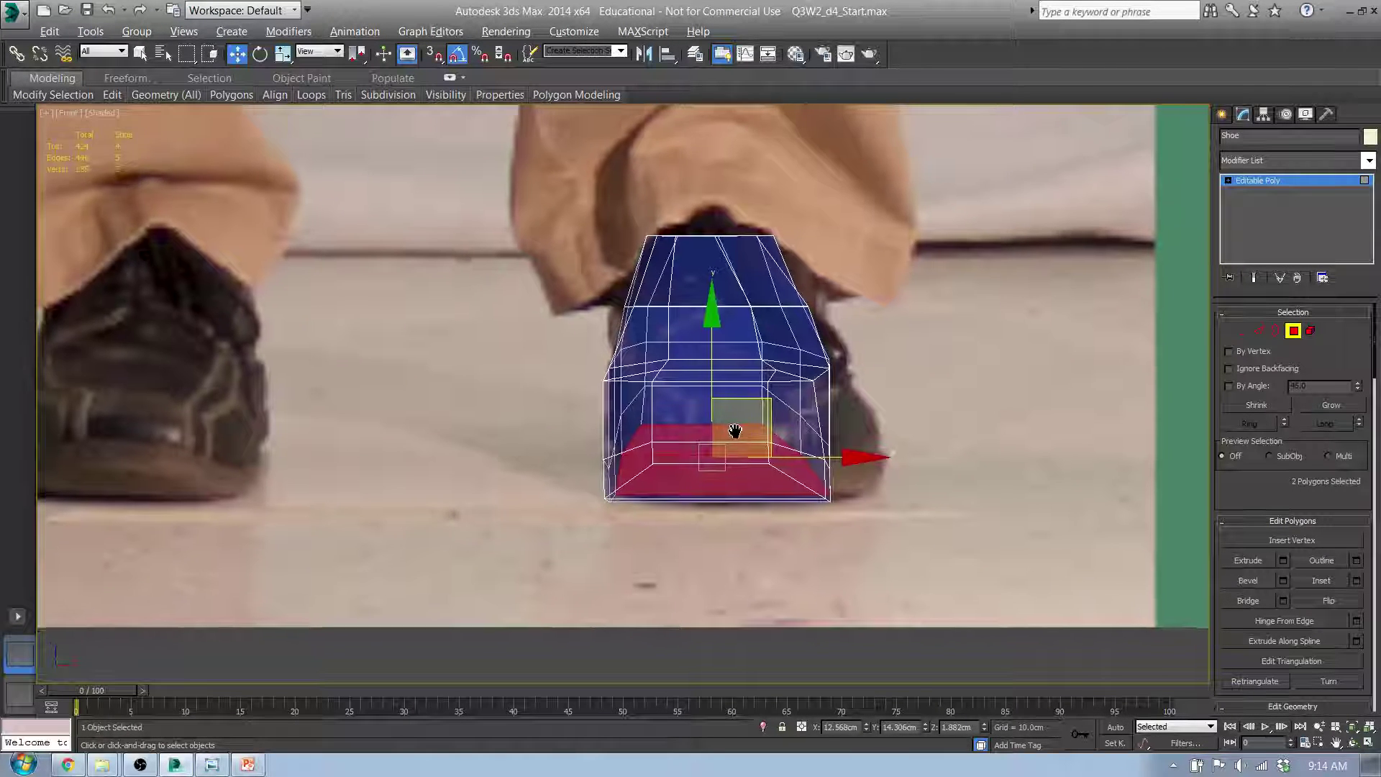
middle_click_drag(734, 431, 676, 403)
key("l")
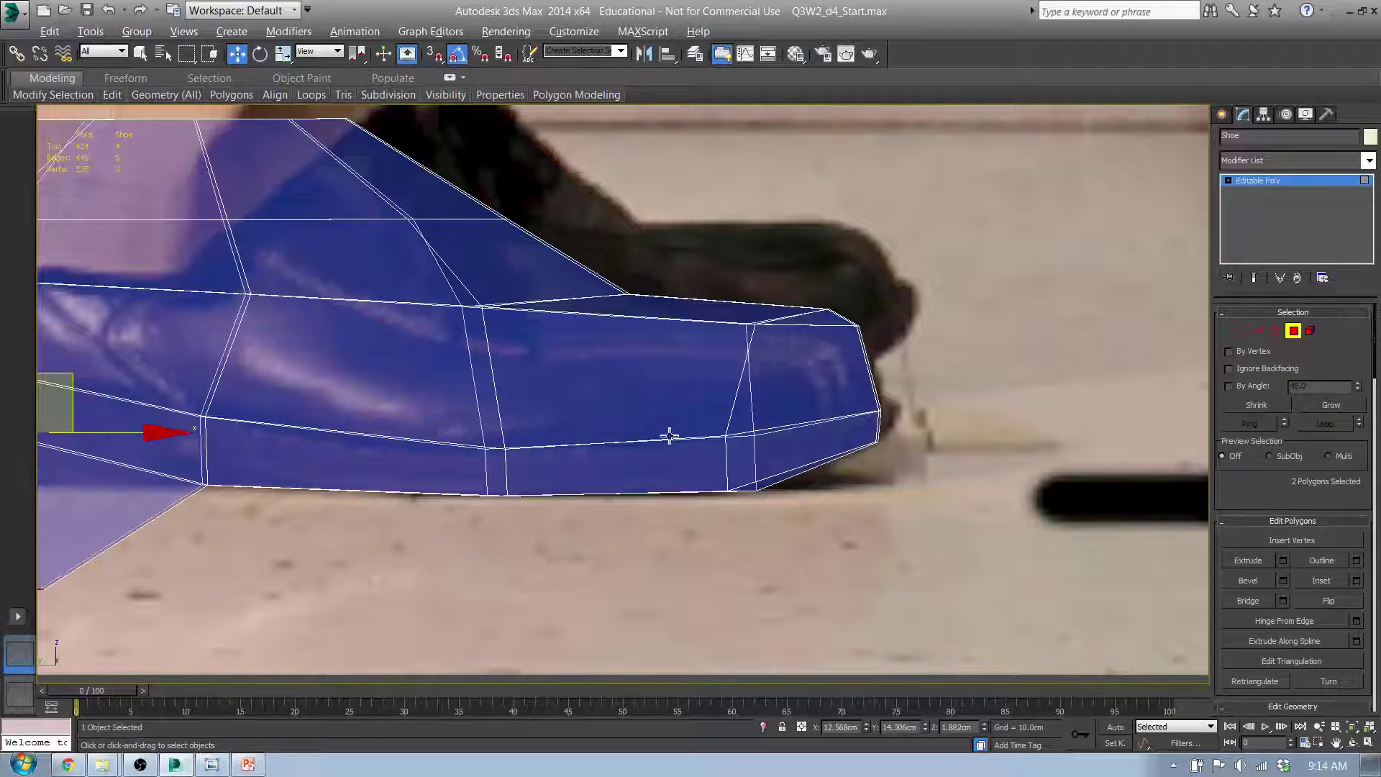
middle_click_drag(662, 437, 1042, 388)
- Flatten the extruded heel polygons vertically, and move them up and toward the toe so they sit at ground level under the heel
key("r")
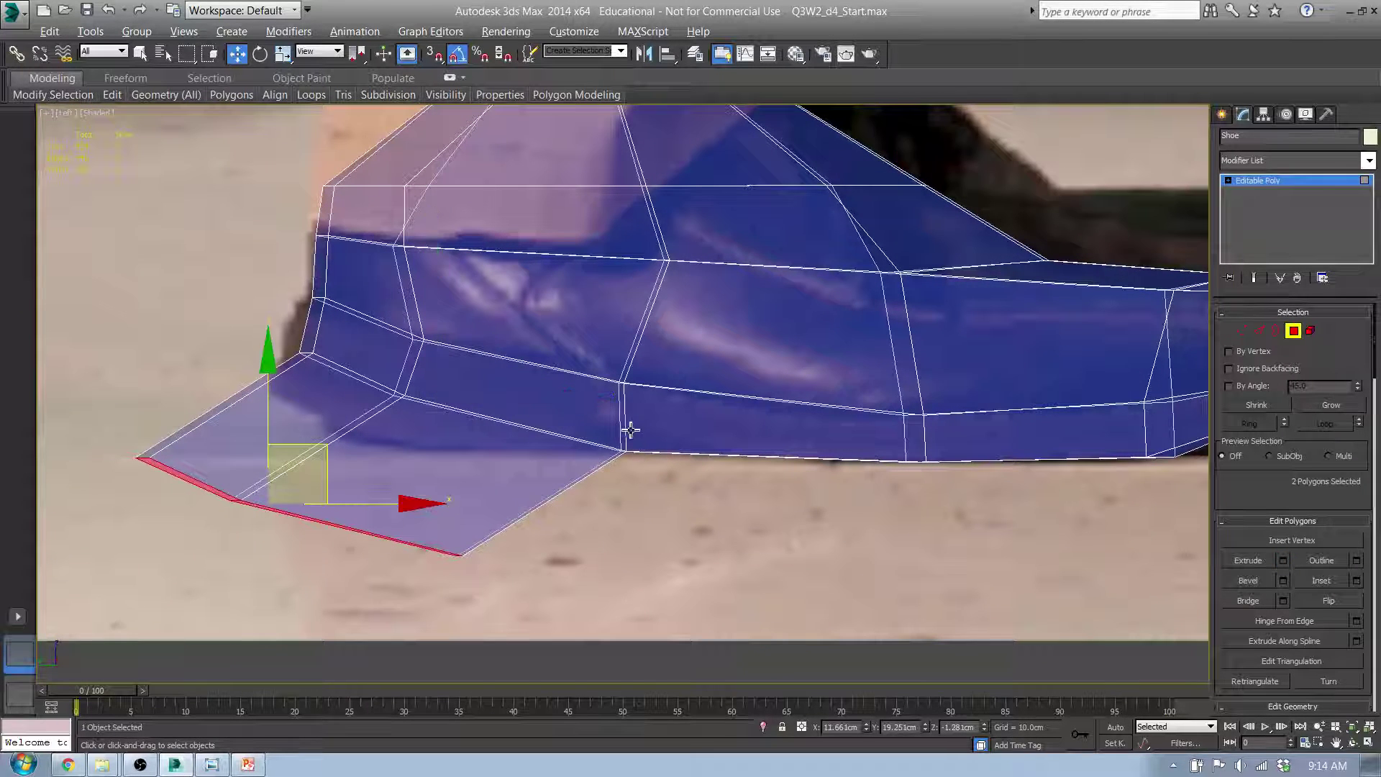
left_click_drag(264, 353, 555, 599)
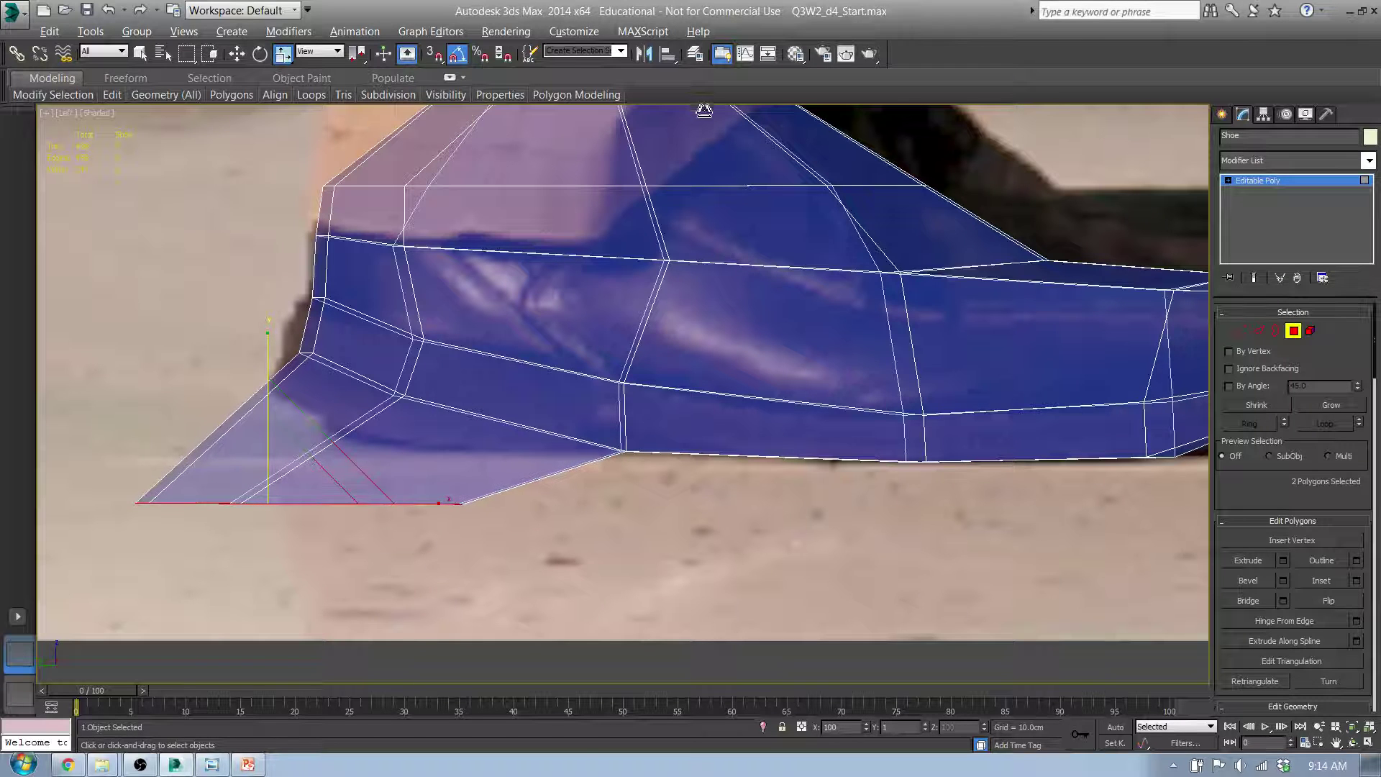
key("w")
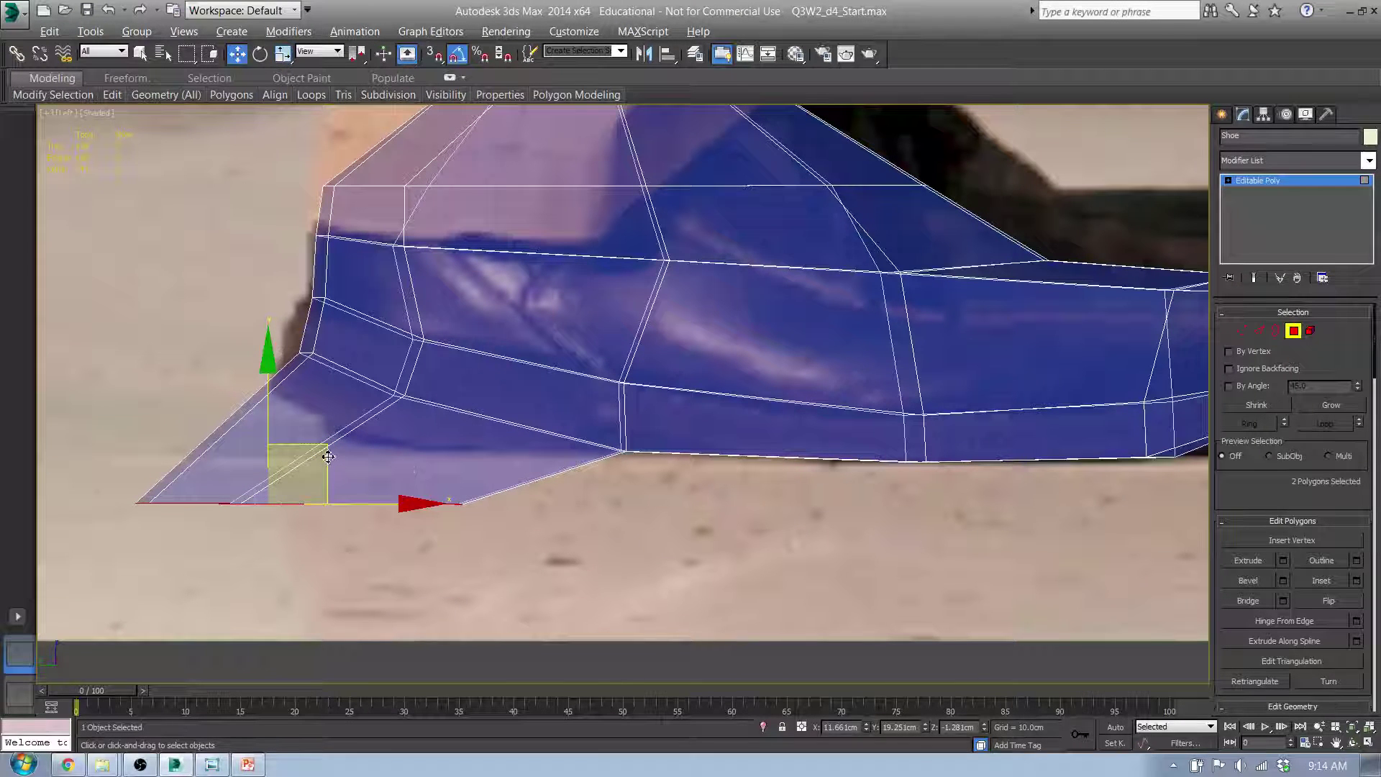
left_click_drag(328, 456, 443, 401)
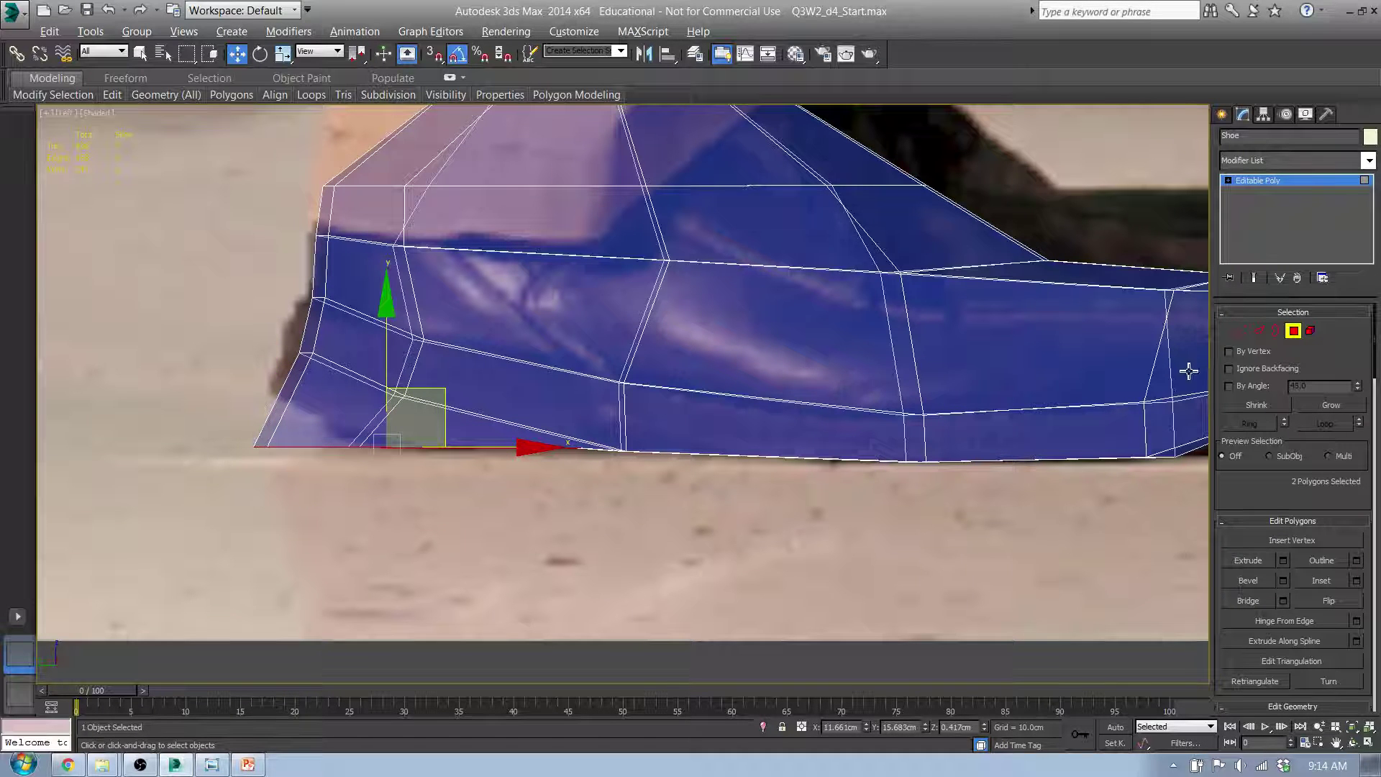
- Move the two rearmost bottom vertices of the heel block slightly up and toward the toe
left_click(1240, 336)
left_click_drag(212, 395, 305, 481)
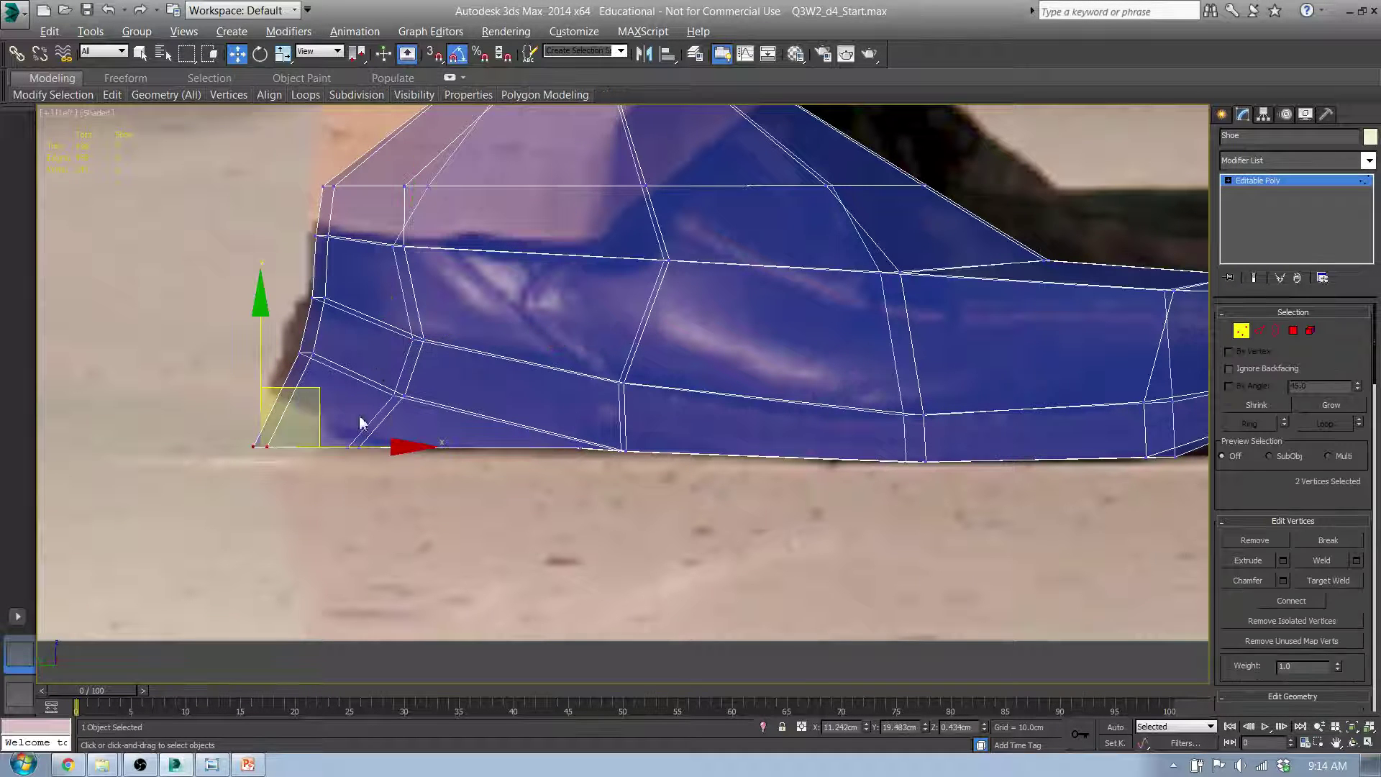
left_click_drag(310, 393, 334, 375)
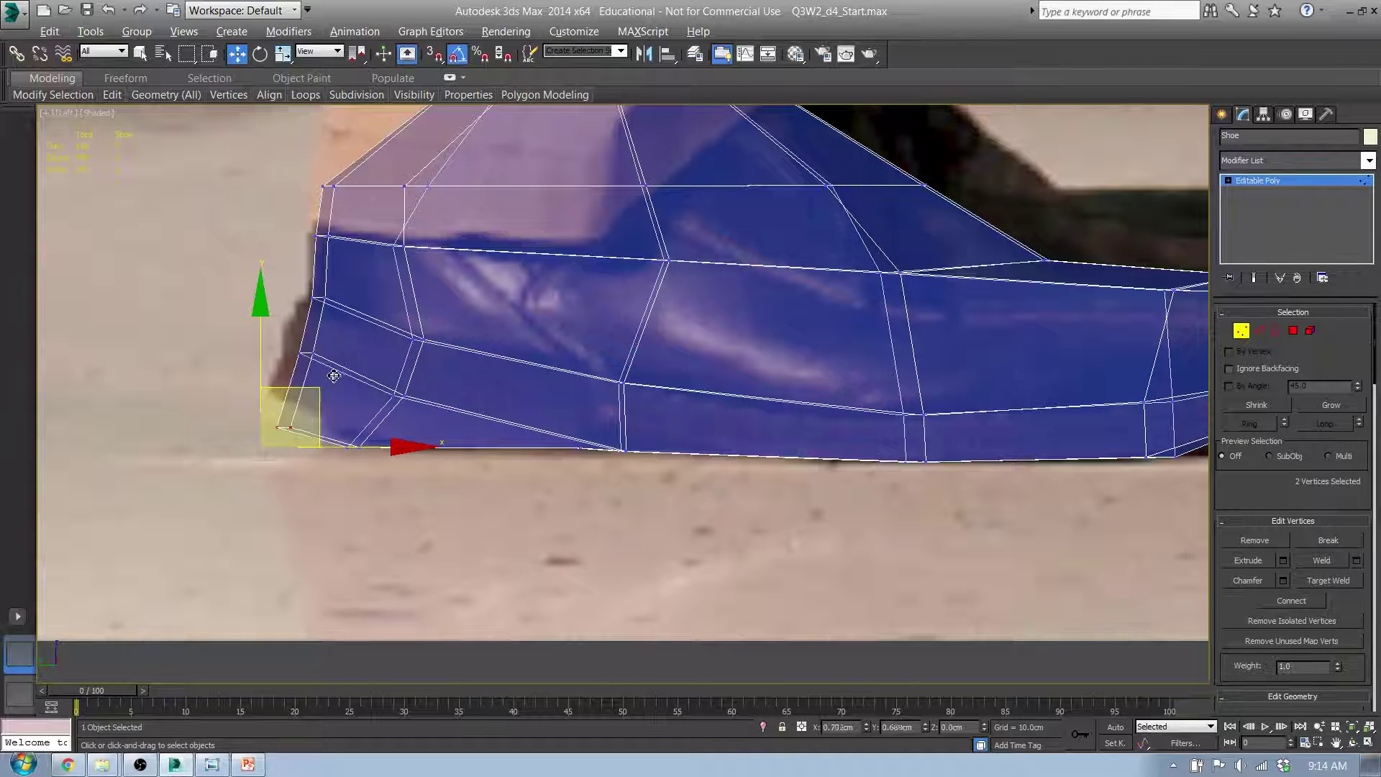
- Raise the two arch vertices about 0.8 cm and shift them back, and move the heel block's front bottom vertices directly below them
left_click_drag(625, 442, 647, 464)
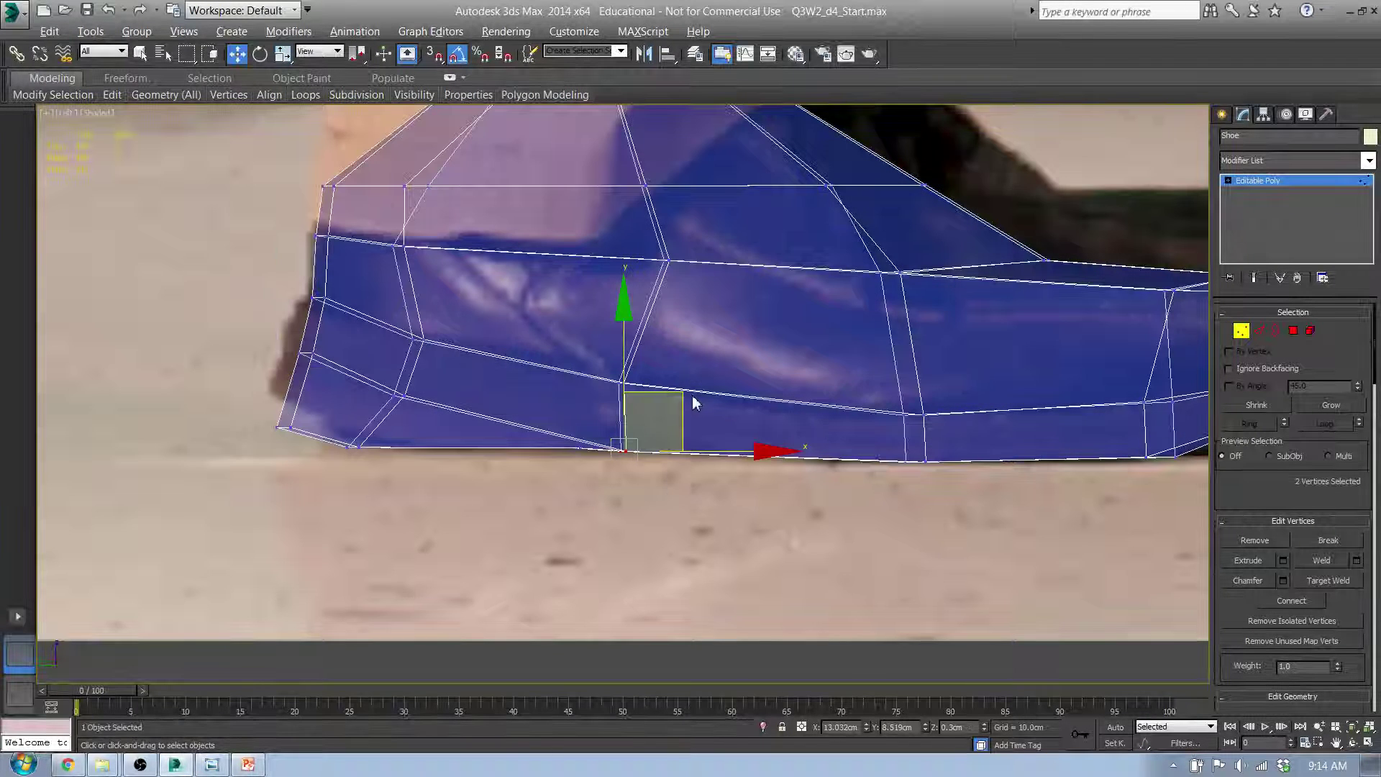
left_click_drag(694, 403, 665, 371)
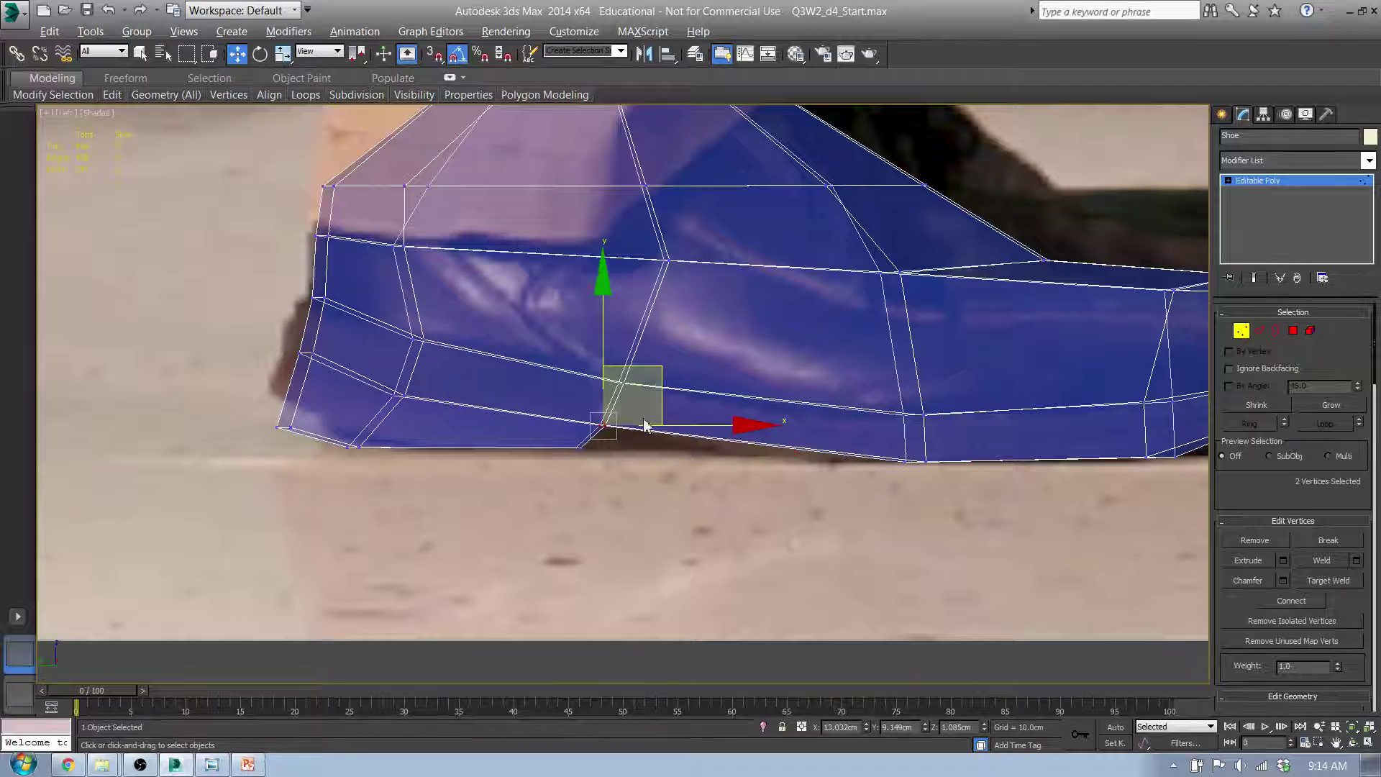
left_click_drag(548, 462, 554, 440)
mouse_move(658, 449)
left_mouse_down()
mouse_move(690, 450)
mouse_move(666, 450)
left_mouse_up()
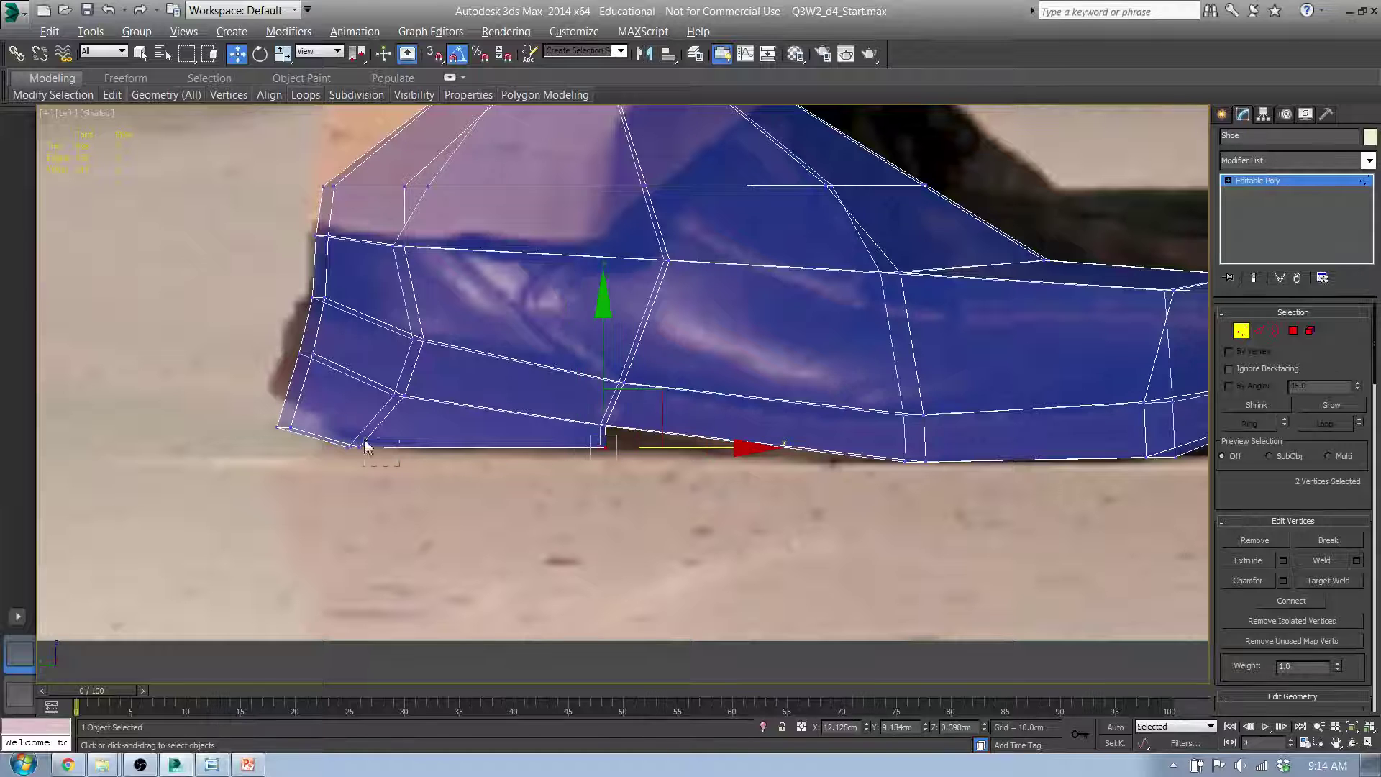
- Move the two middle bottom vertices of the heel block toward the toe to lengthen its rear slope
left_click_drag(365, 446, 364, 443)
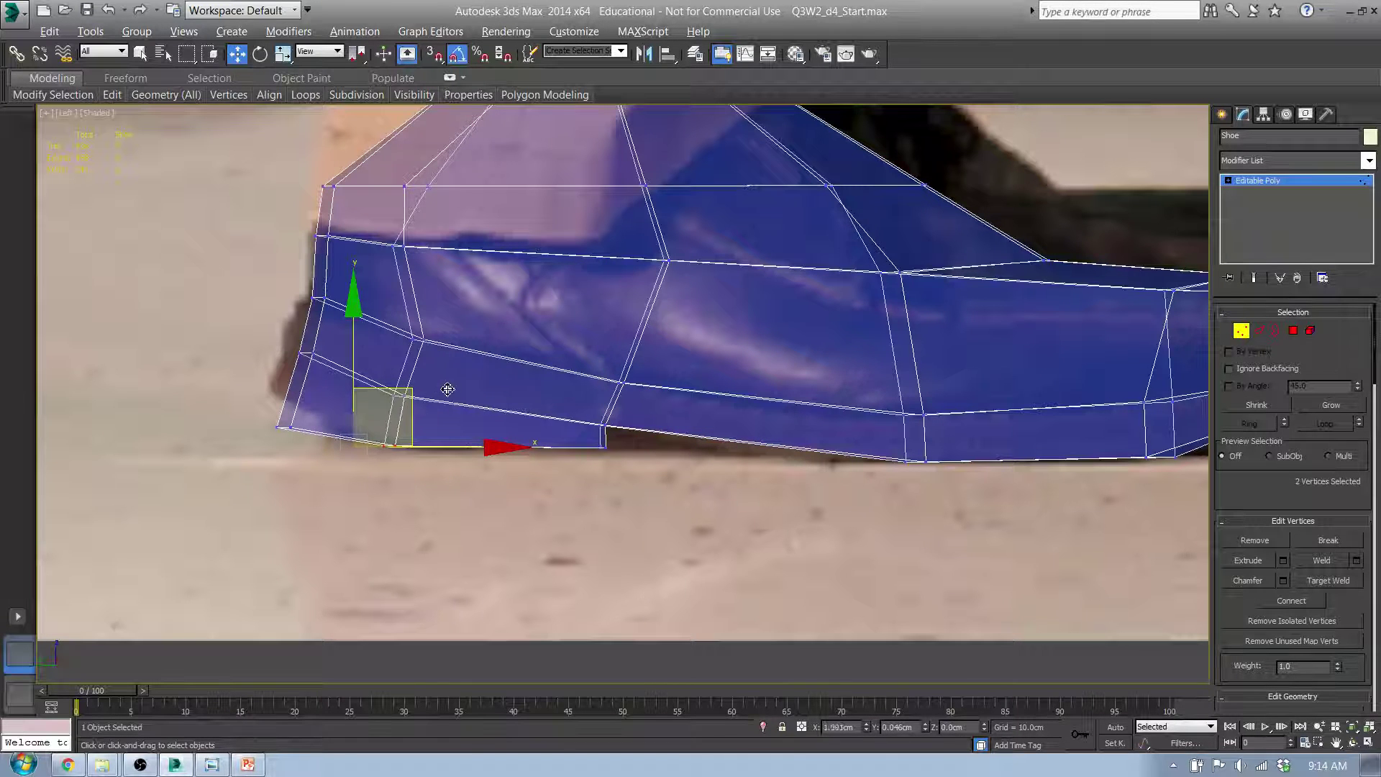
scroll(448, 389, "down", 5)
middle_click_drag(626, 434, 611, 465, "alt")
- Move the front and middle bottom vertices of the heel block on its -X side about 0.8 cm inward
key("f")
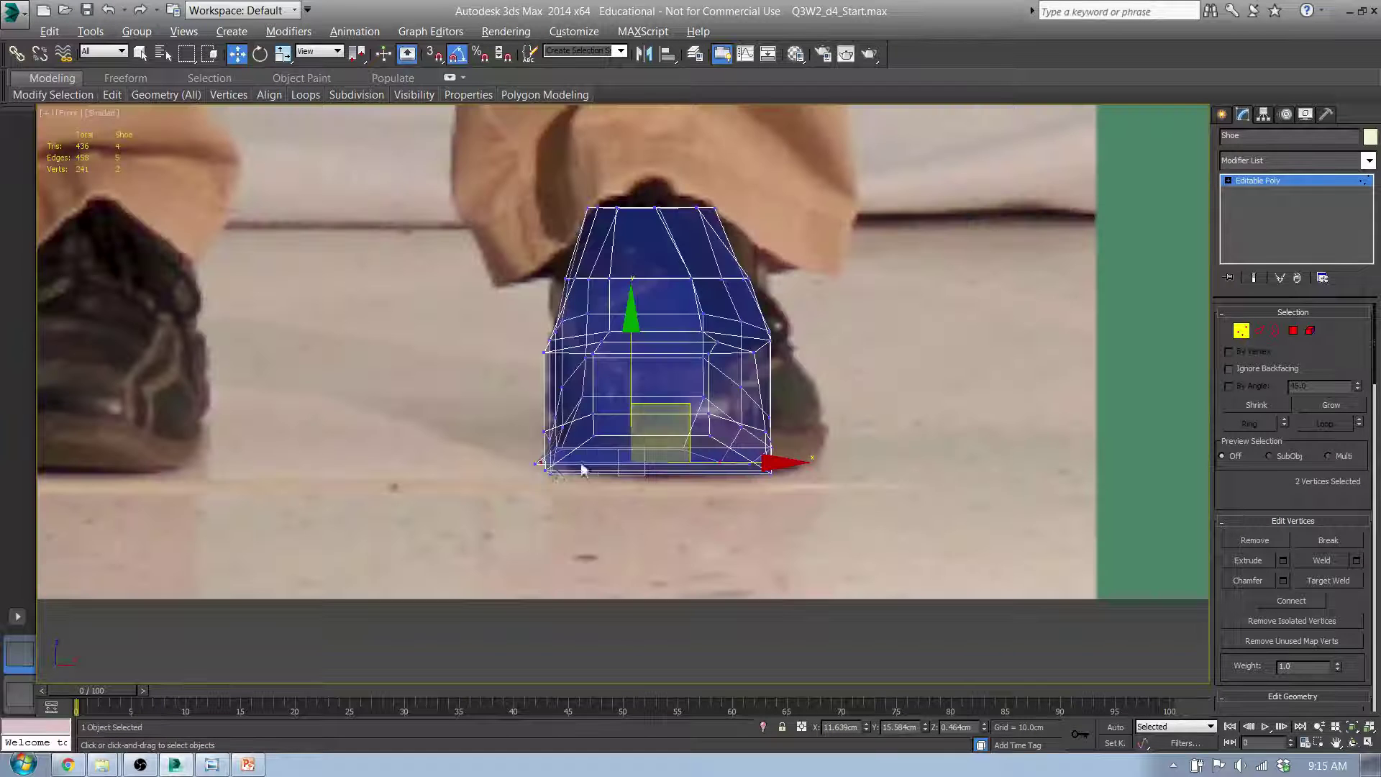
scroll(541, 402, "up", 5)
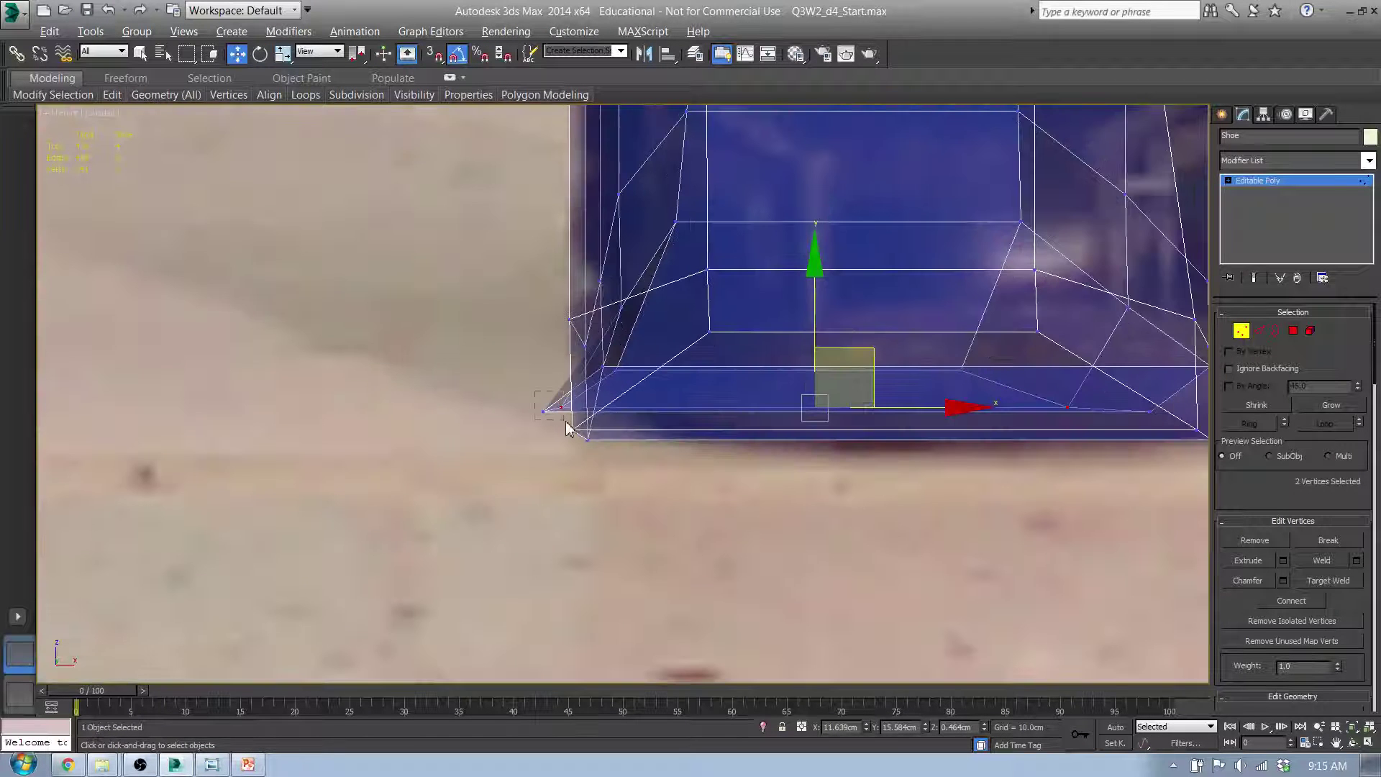
left_click_drag(566, 424, 568, 426)
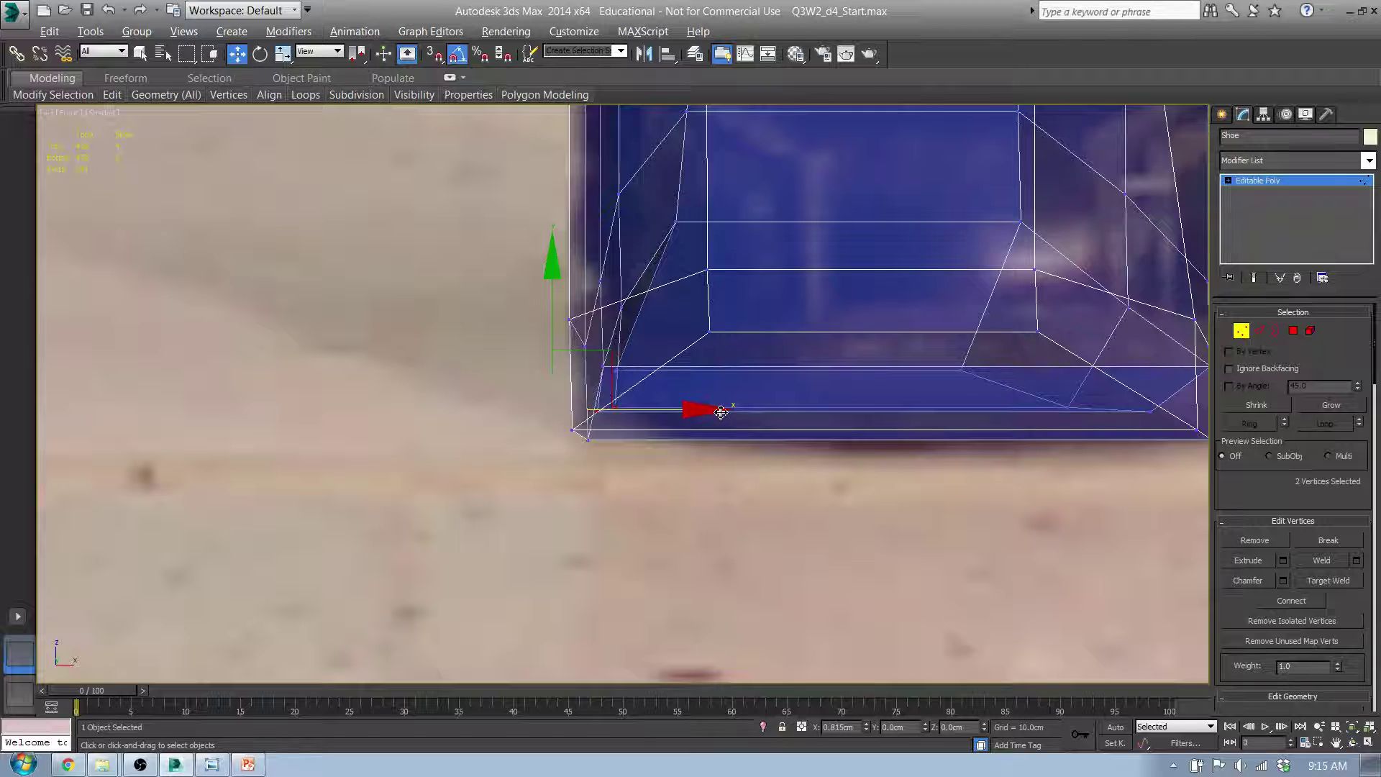
left_click_drag(722, 412, 782, 413)
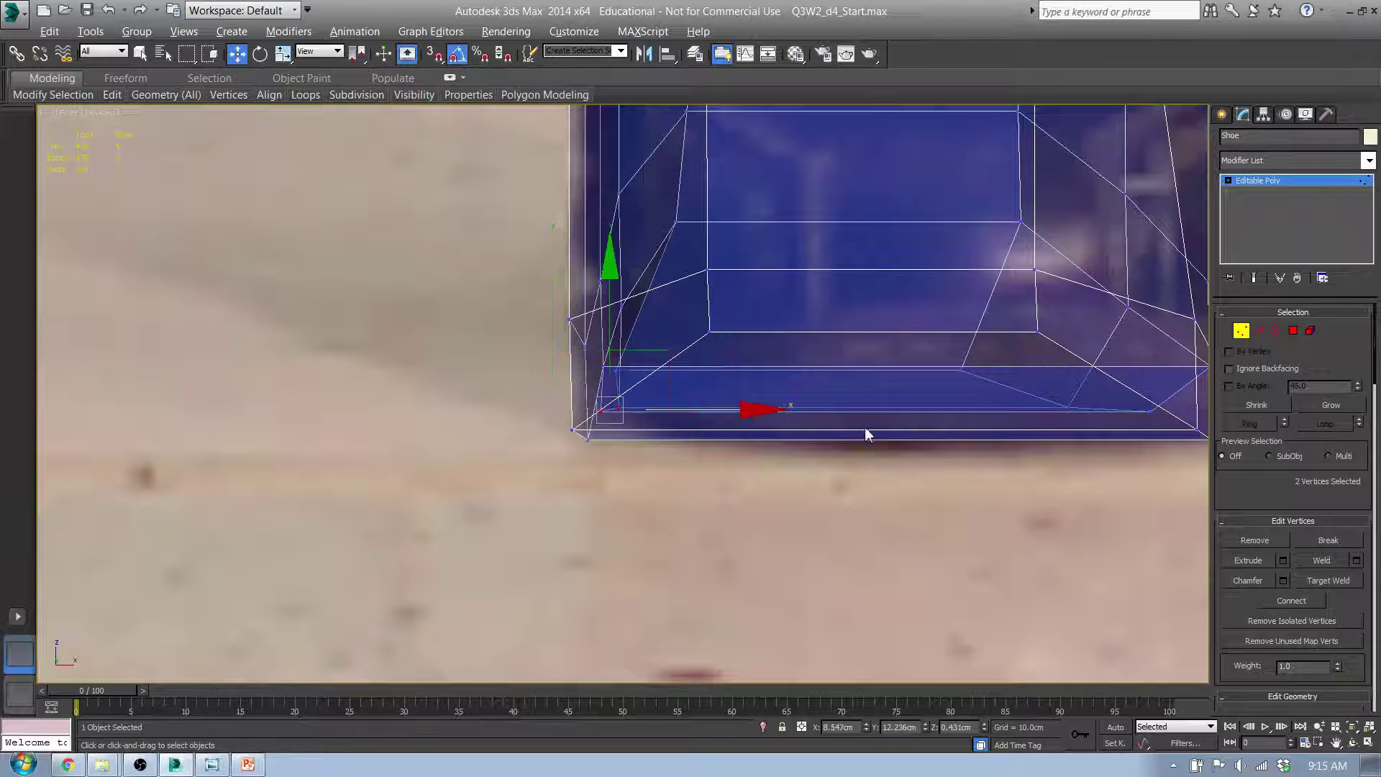
- Move the heel block's front bottom corner vertex on the +X side about 0.9 cm outward
middle_click_drag(866, 431, 552, 431)
middle_click_drag(914, 368, 805, 403, "alt")
left_click(459, 487)
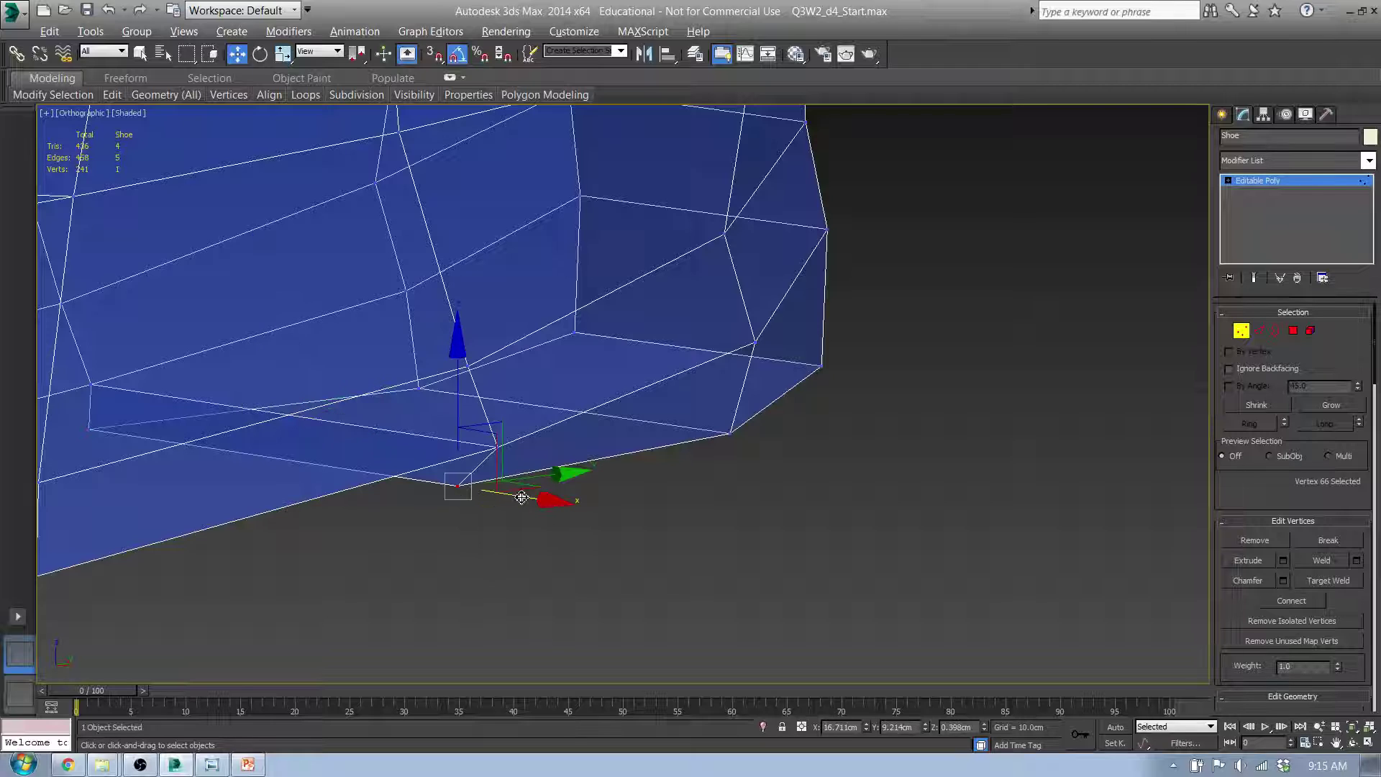
left_click_drag(521, 497, 561, 509)
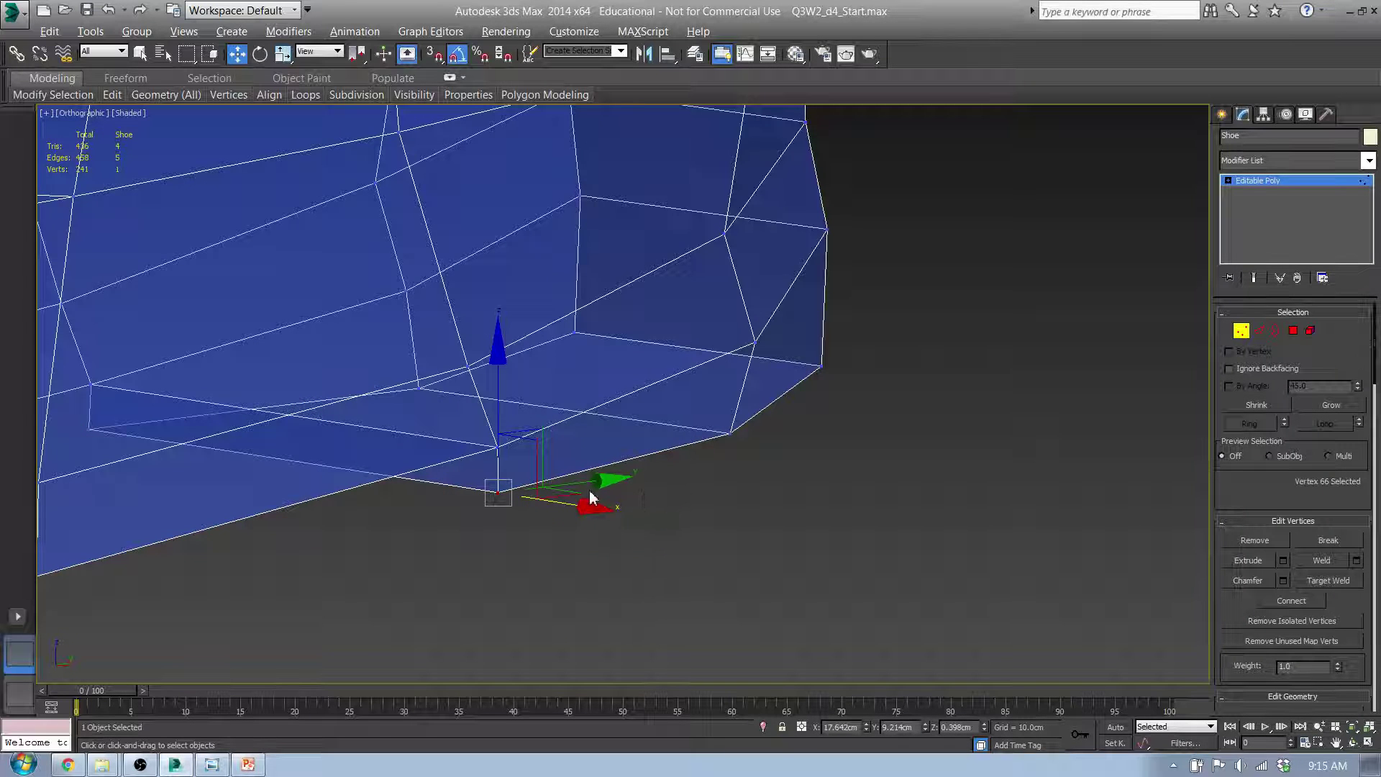
- Align the front and middle bottom vertices on the heel block's +X side by scaling along X, and move both about 0.9 cm outward
left_click_drag(852, 471, 723, 439, "ctrl")
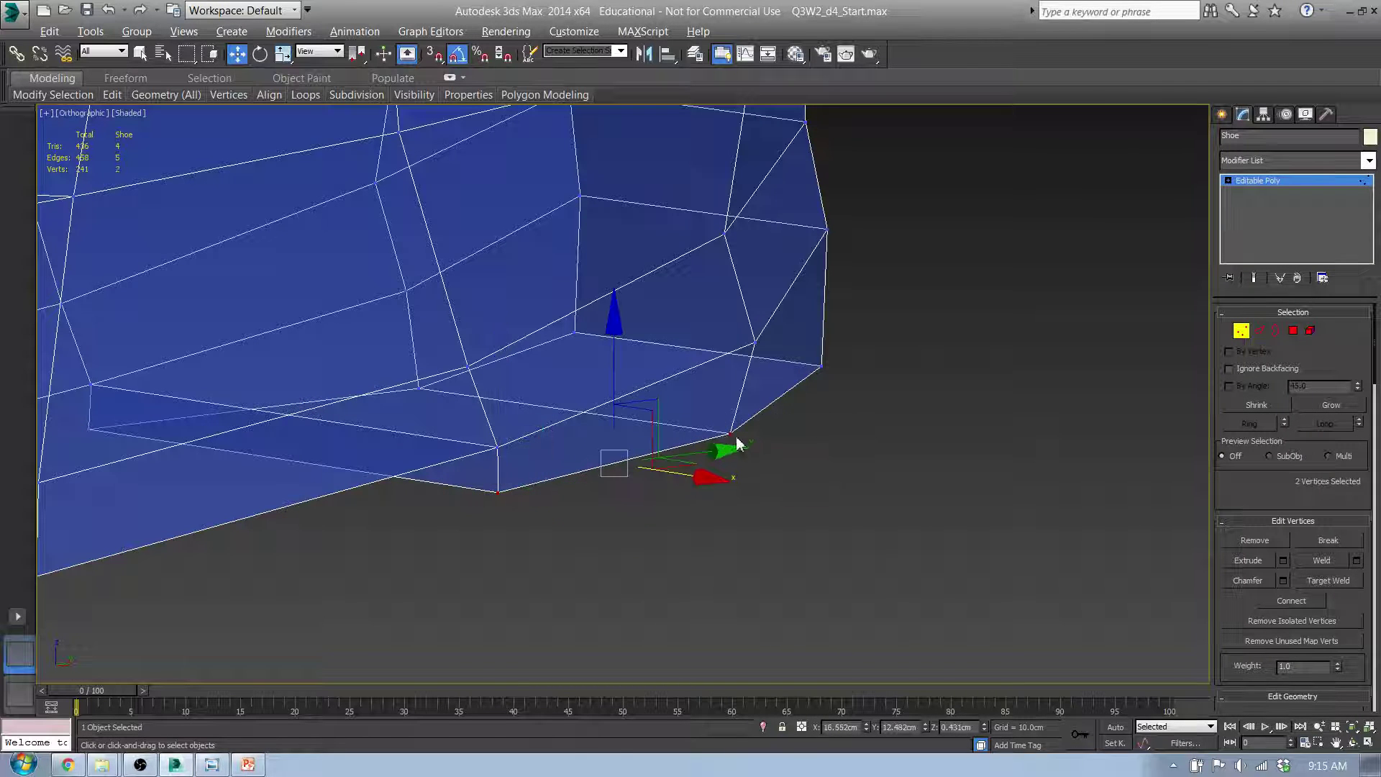
key("f")
scroll(719, 468, "up", 5)
key("r")
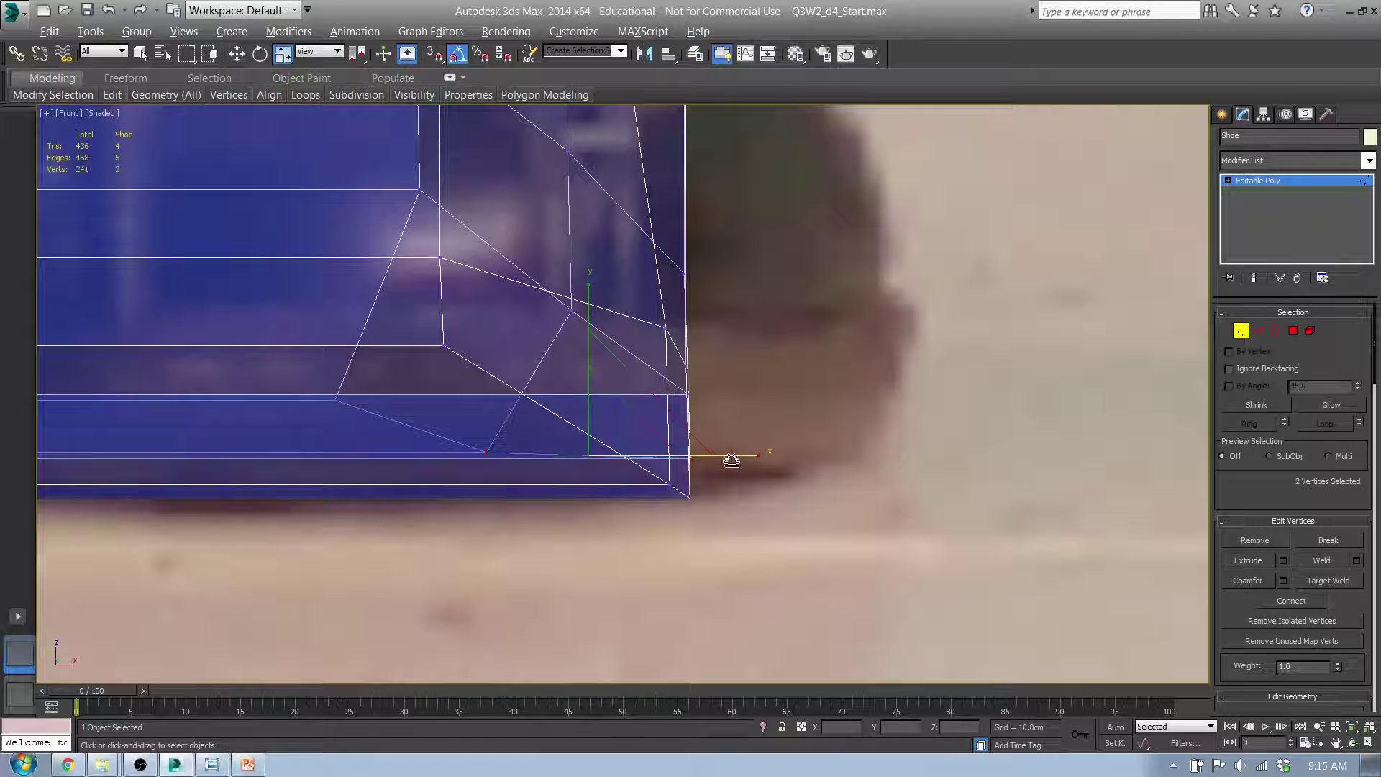
left_click_drag(731, 459, 1307, 459)
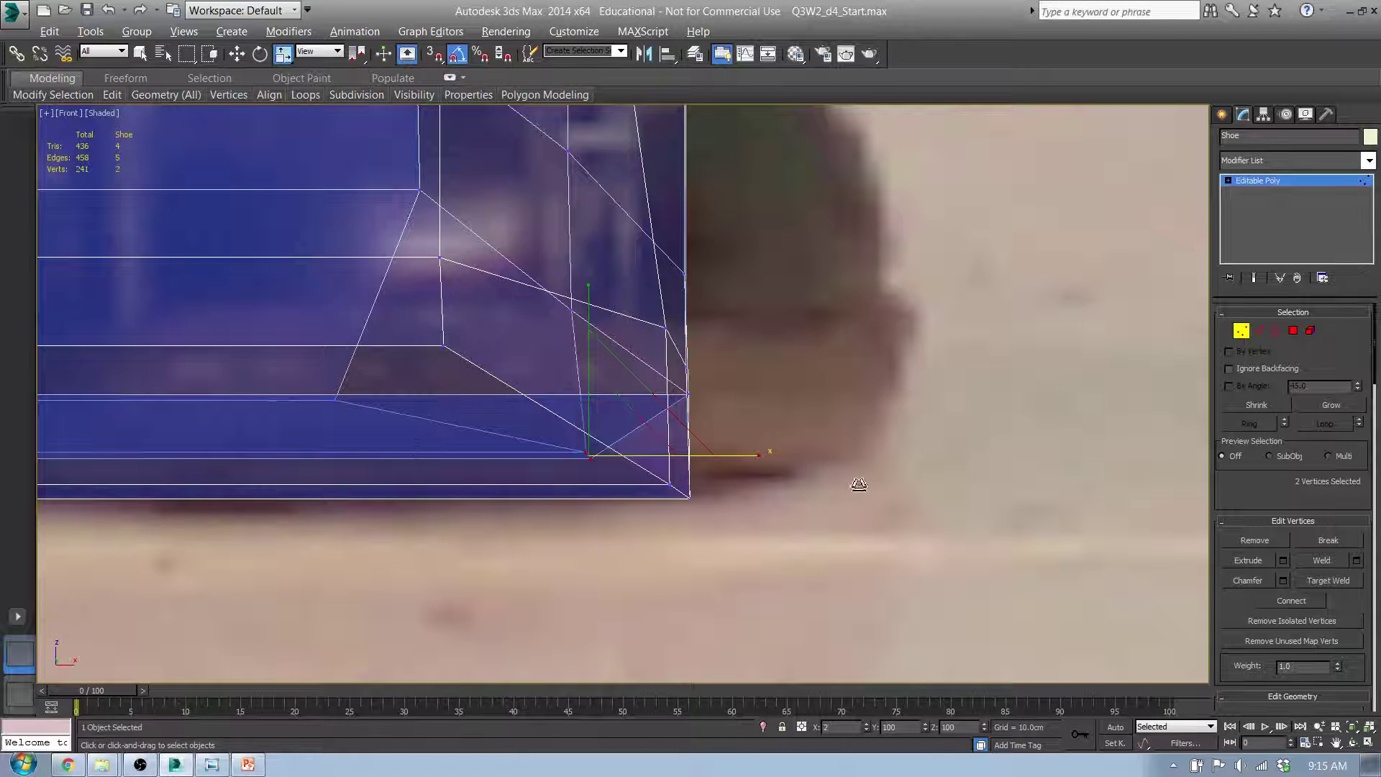
left_click_drag(859, 484, 744, 468)
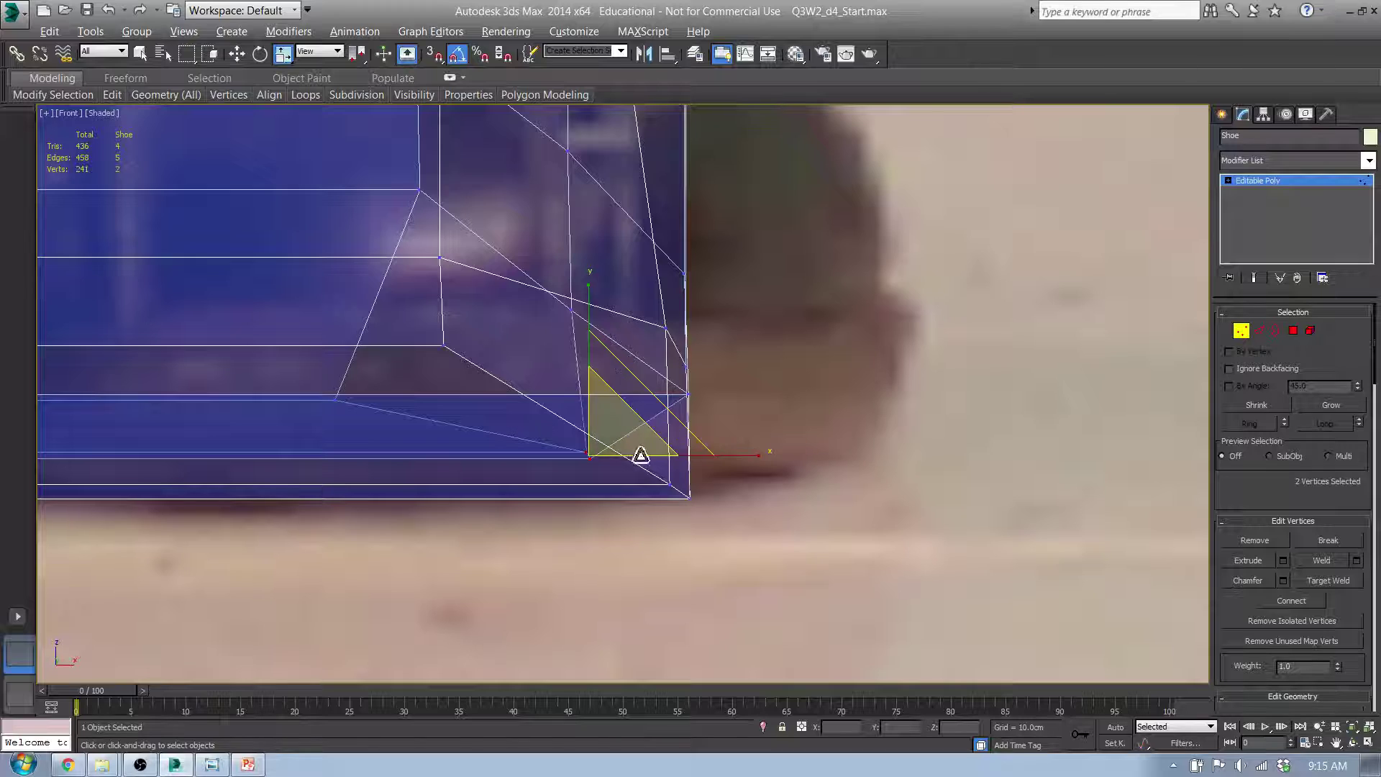
key("w")
left_click_drag(667, 458, 753, 458)
- Move the heel block's middle +X bottom vertex about 0.8 cm inward, and the two rearmost bottom vertices about 1 cm toward +X and 0.4 cm toward the toe
middle_click_drag(790, 444, 558, 498, "alt")
key("t")
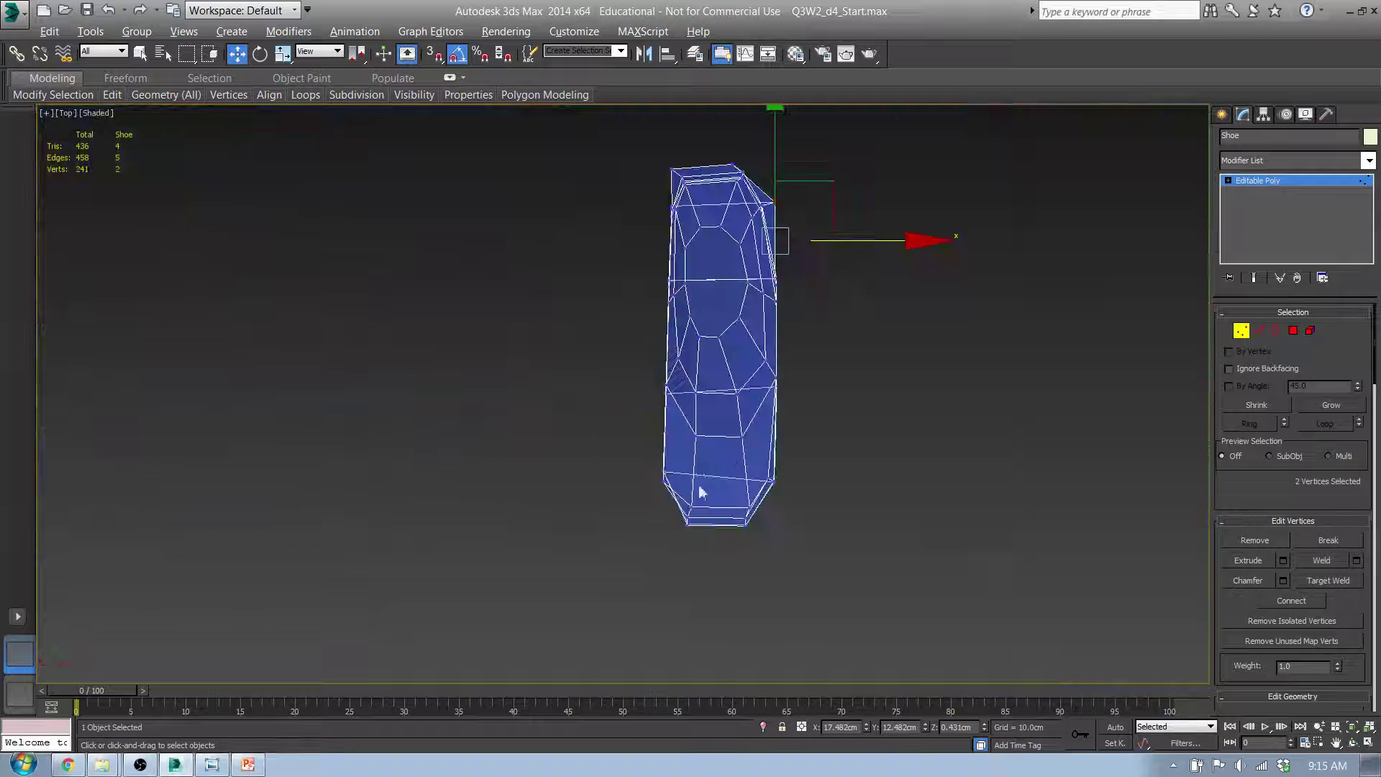
scroll(704, 503, "up", 2)
scroll(737, 281, "up", 6)
scroll(761, 309, "down", 2)
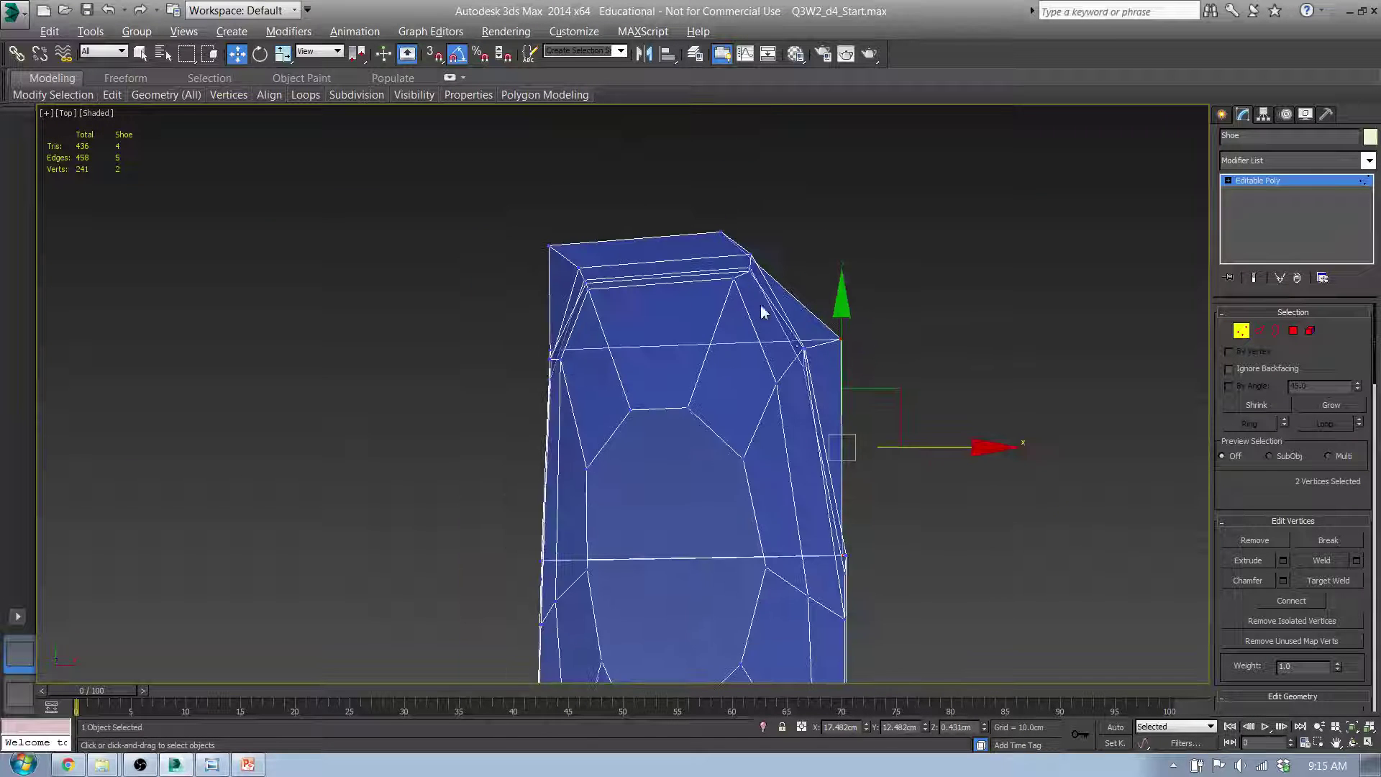
scroll(795, 323, "up", 4)
left_click_drag(889, 360, 891, 361)
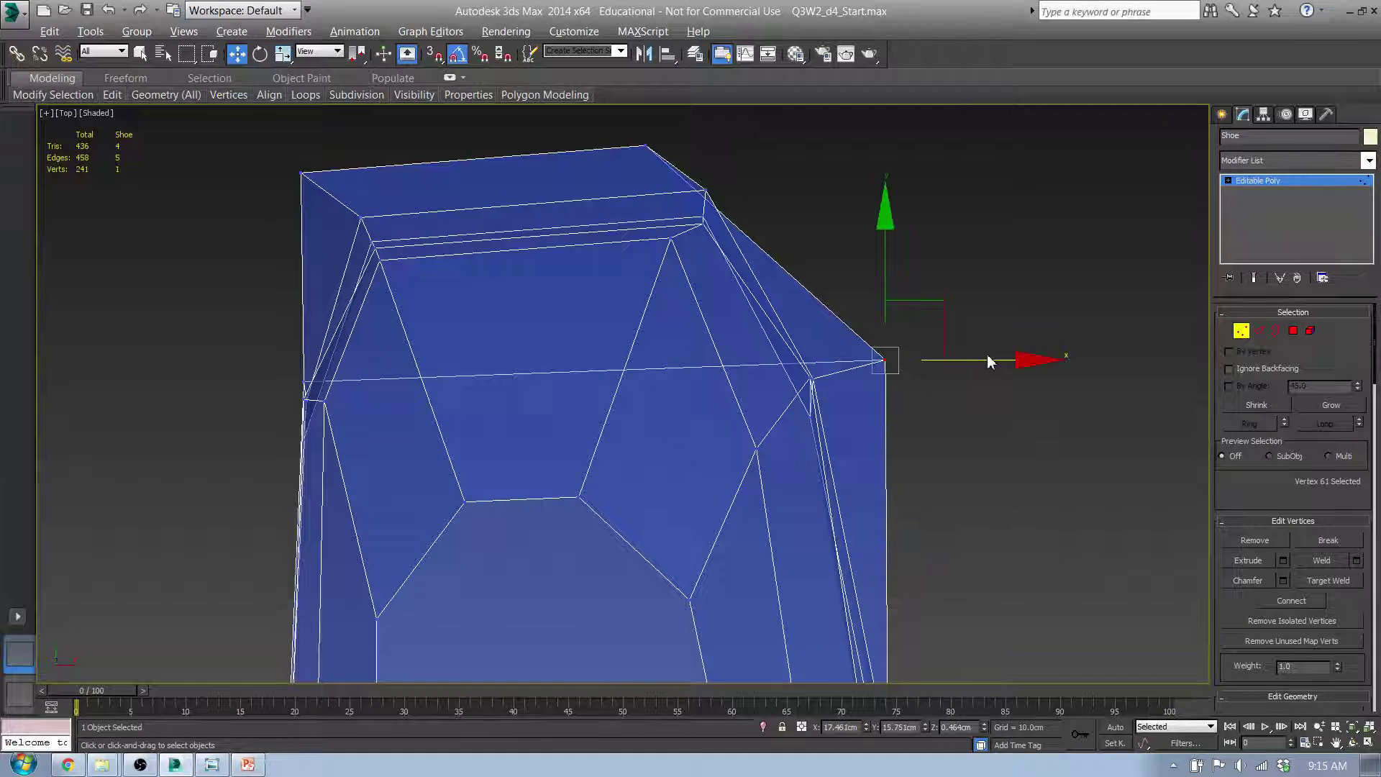
left_click_drag(937, 310, 895, 307)
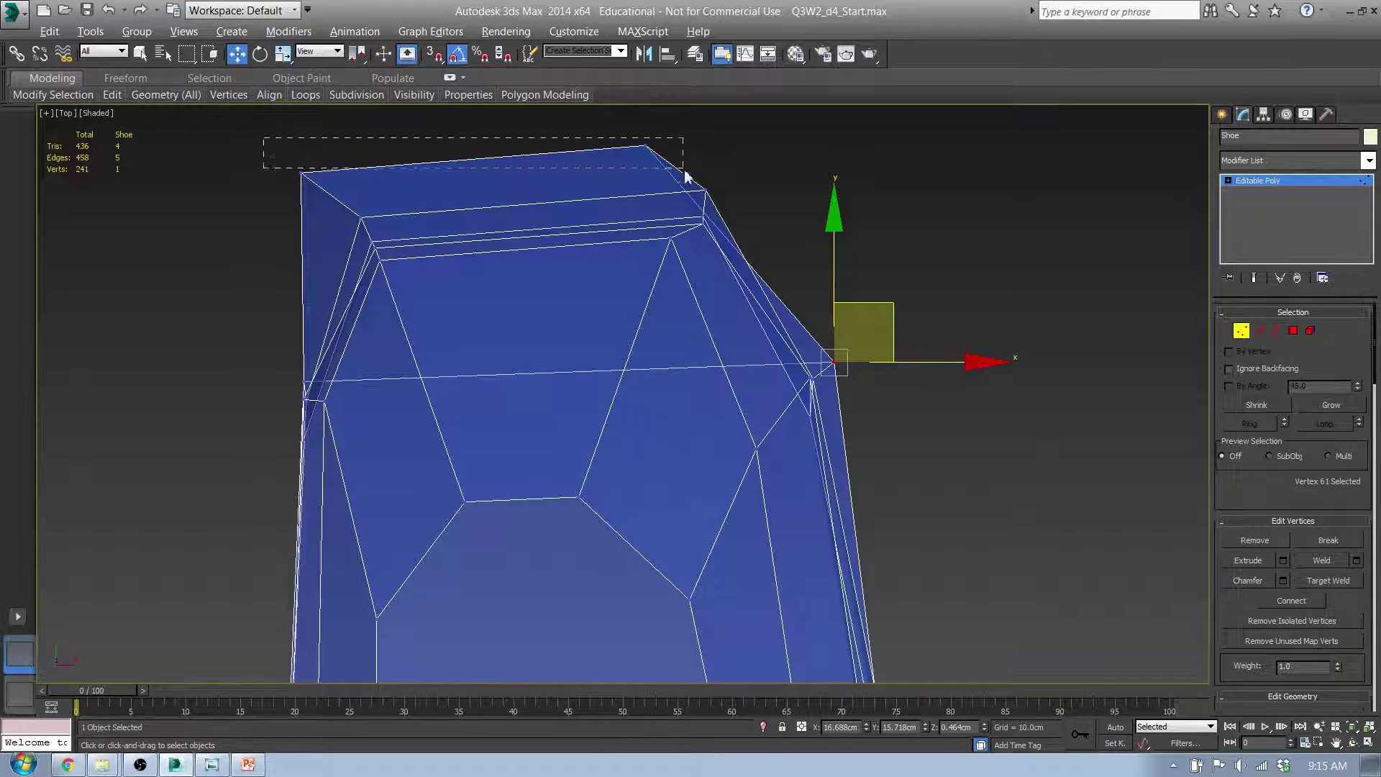
left_click_drag(693, 185, 692, 181)
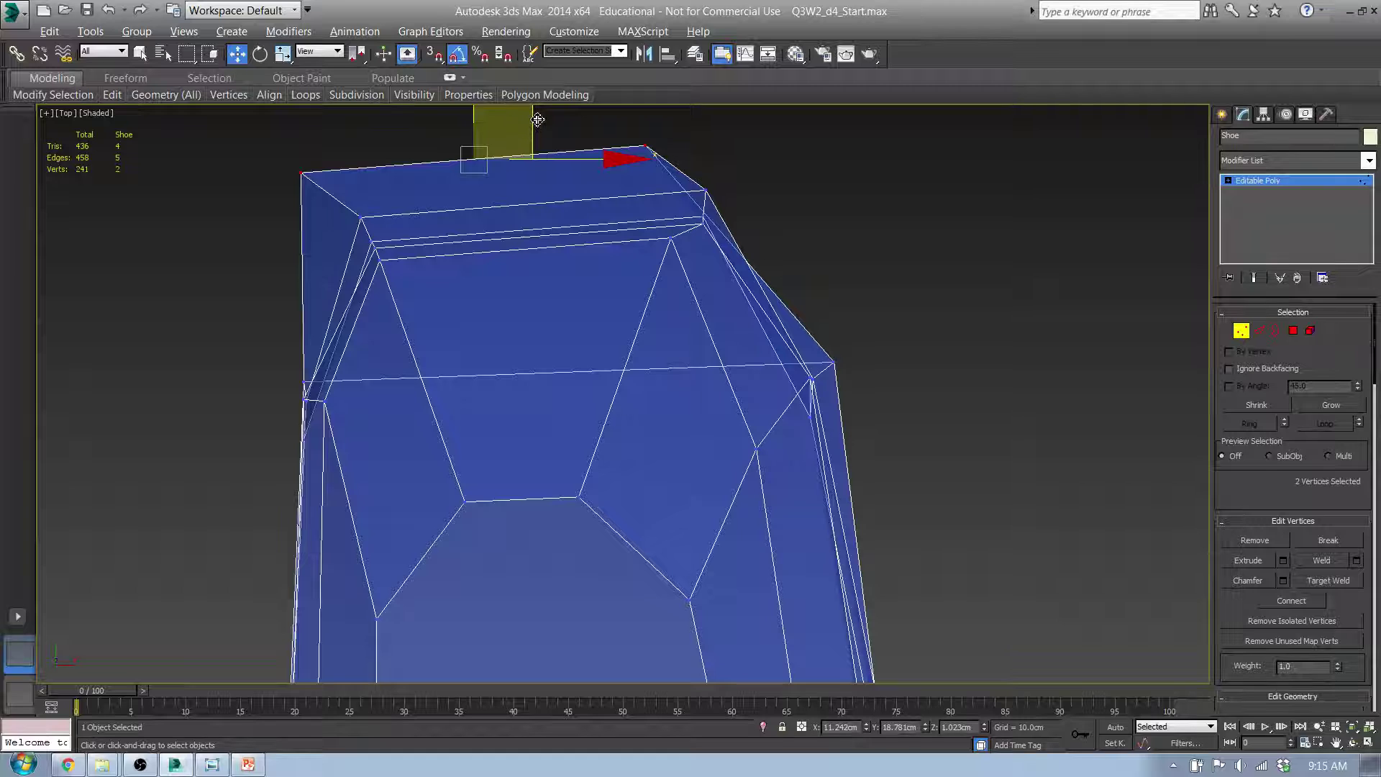
left_click_drag(537, 120, 601, 148)
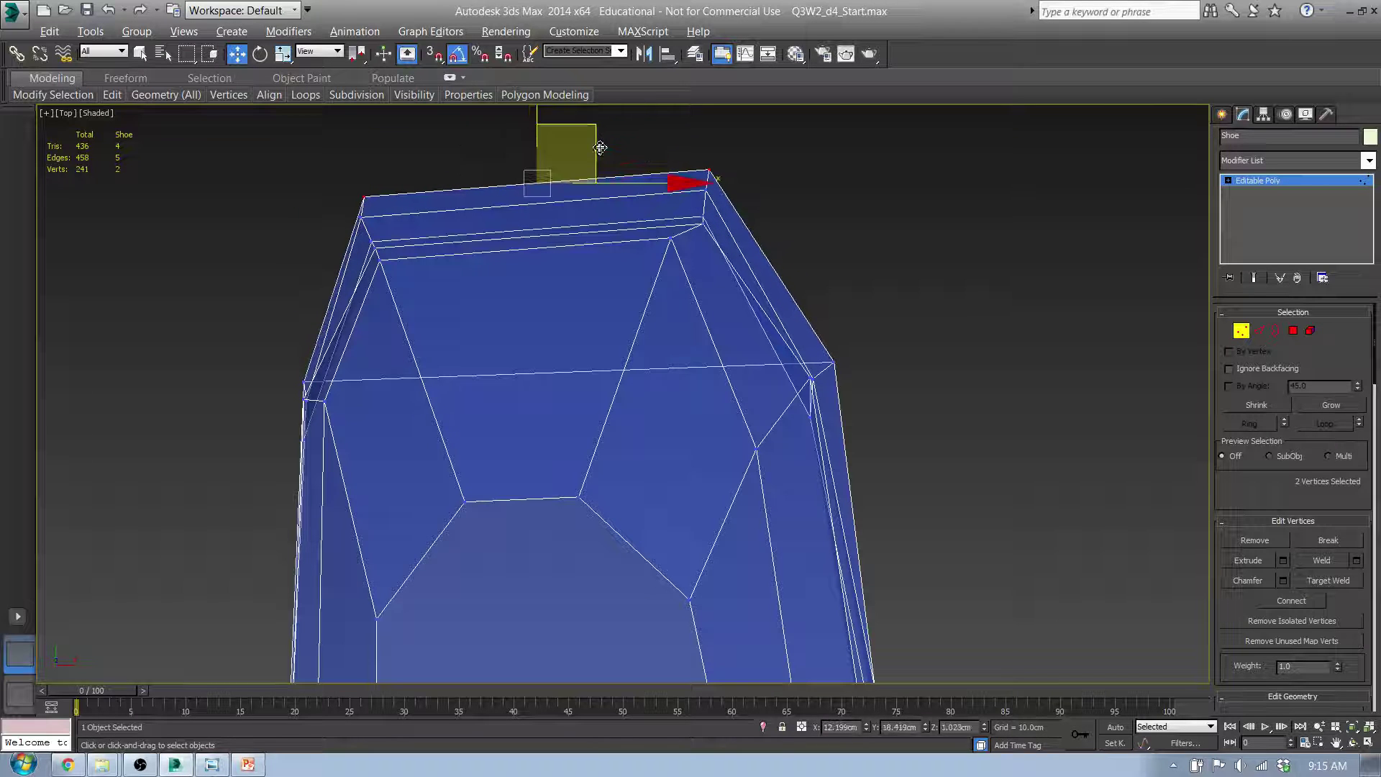
- Move two upper rear vertices on the -X side slightly inward and toward the toe, and two upper mid-side vertices about 0.3 cm inward
scroll(633, 203, "down", 5)
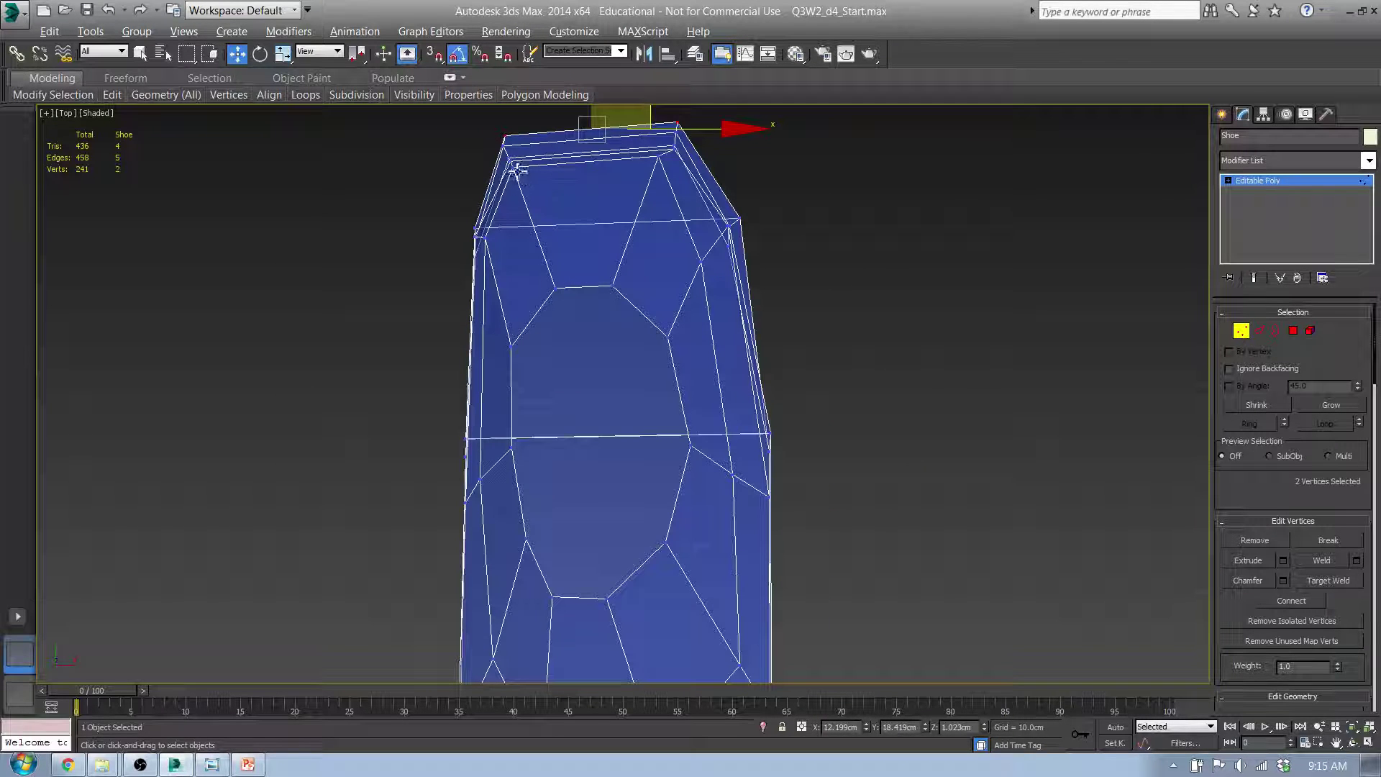
left_click(518, 170)
left_click(487, 238, "ctrl")
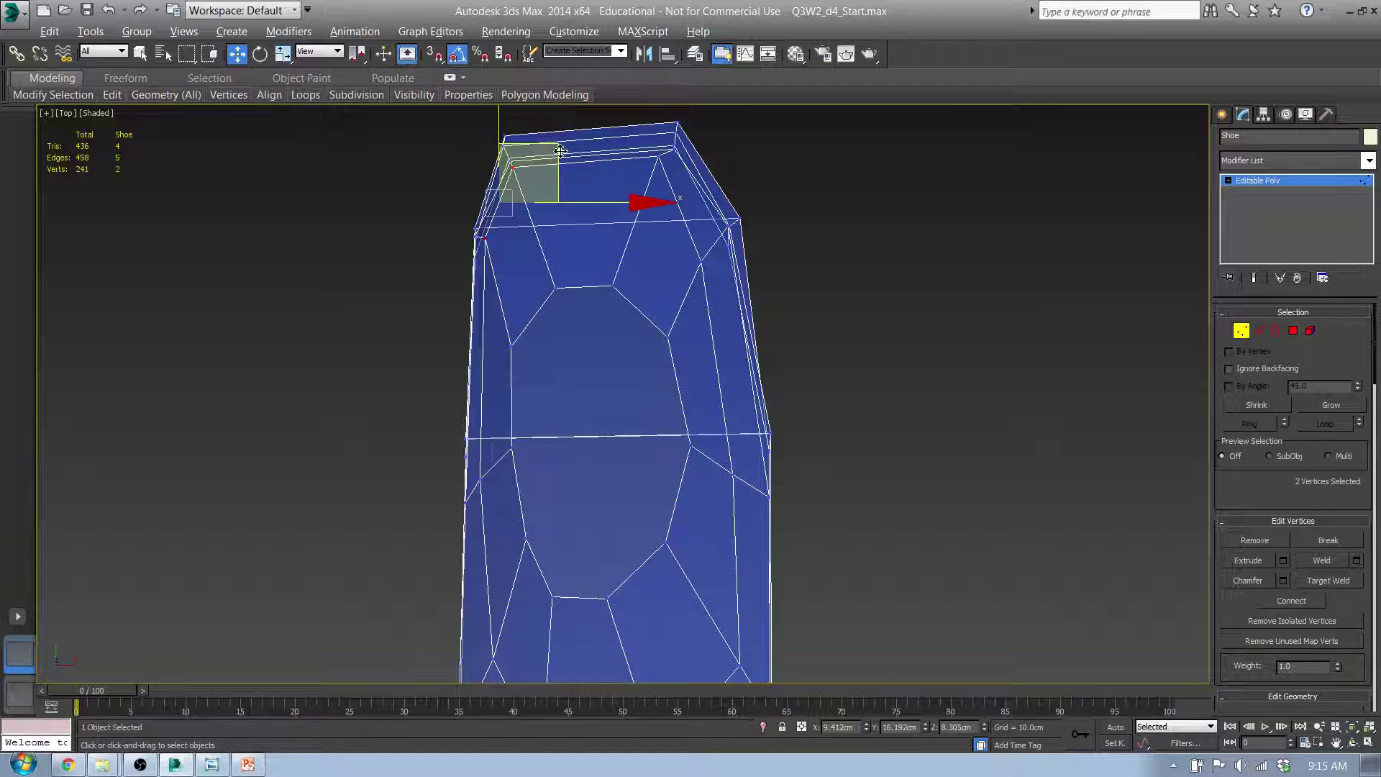
middle_click_drag(508, 348, 516, 336)
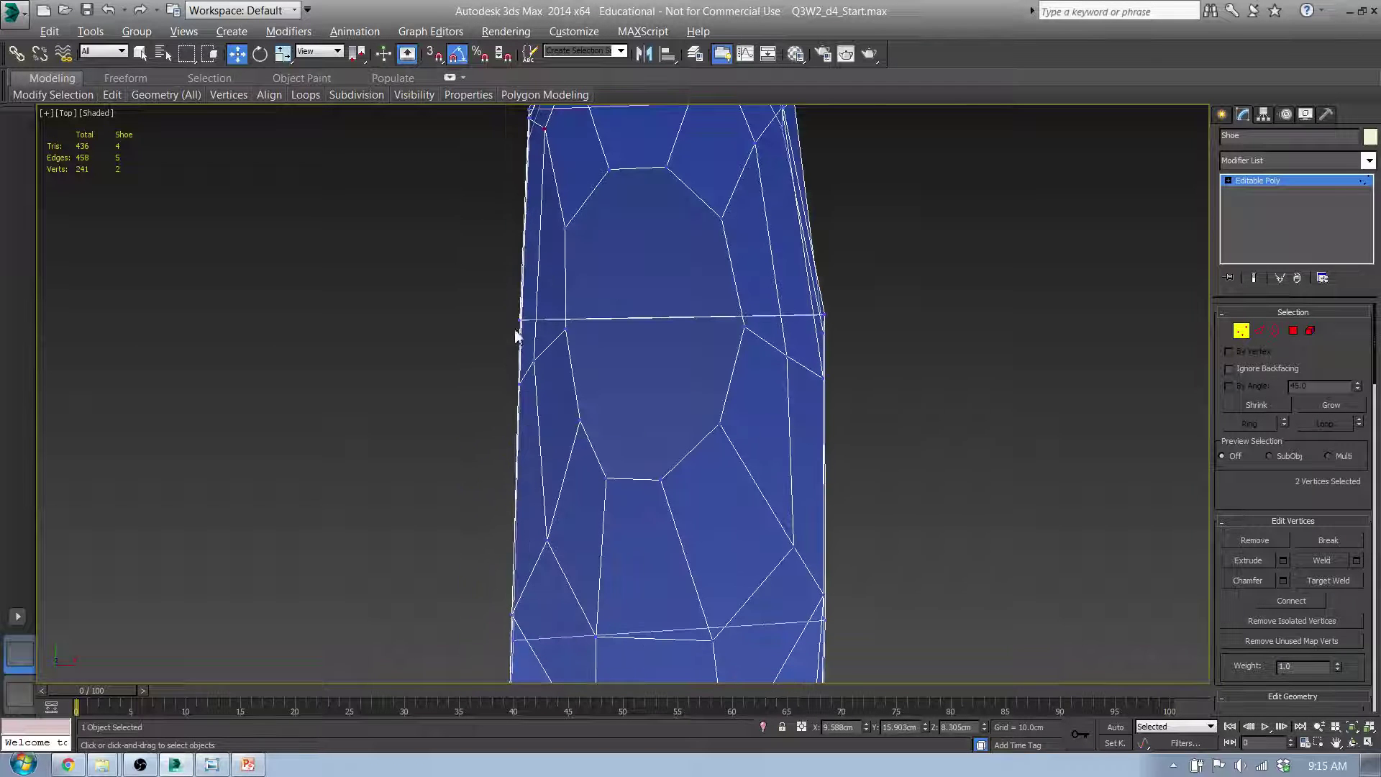
left_click_drag(526, 402, 543, 410)
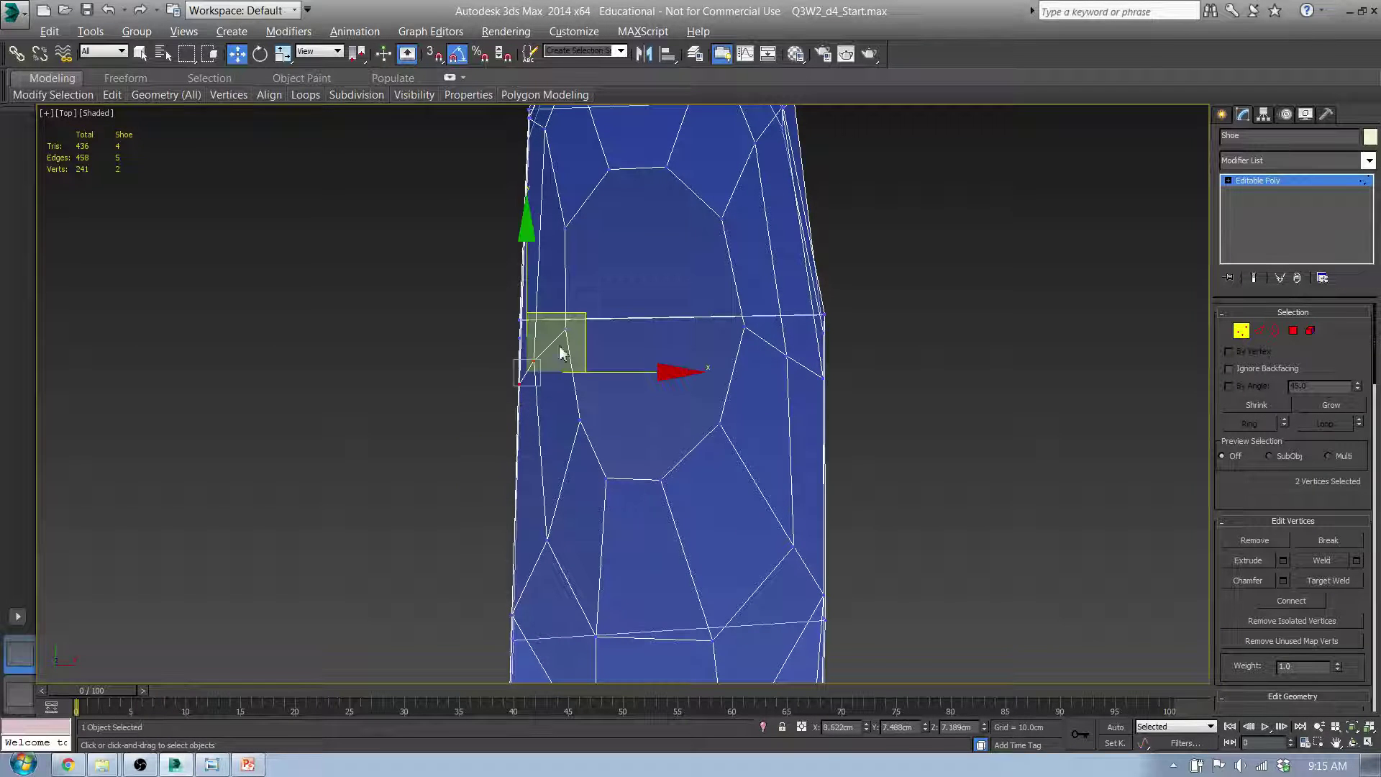
left_click_drag(588, 313, 598, 312)
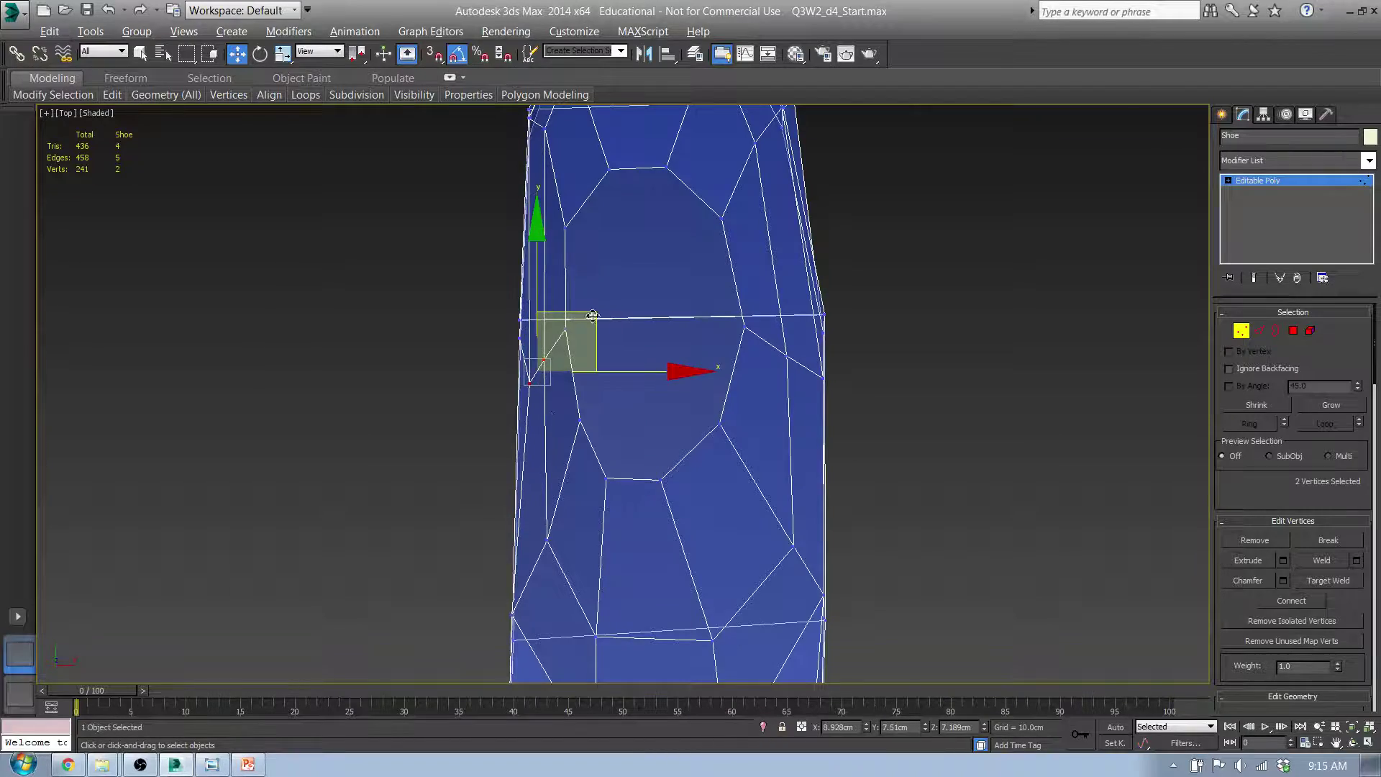
mouse_move(598, 312)
middle_mouse_down("alt")
mouse_move(625, 360)
mouse_move(703, 247)
mouse_move(794, 315)
mouse_move(592, 330)
middle_mouse_up("alt")
left_click(544, 412)
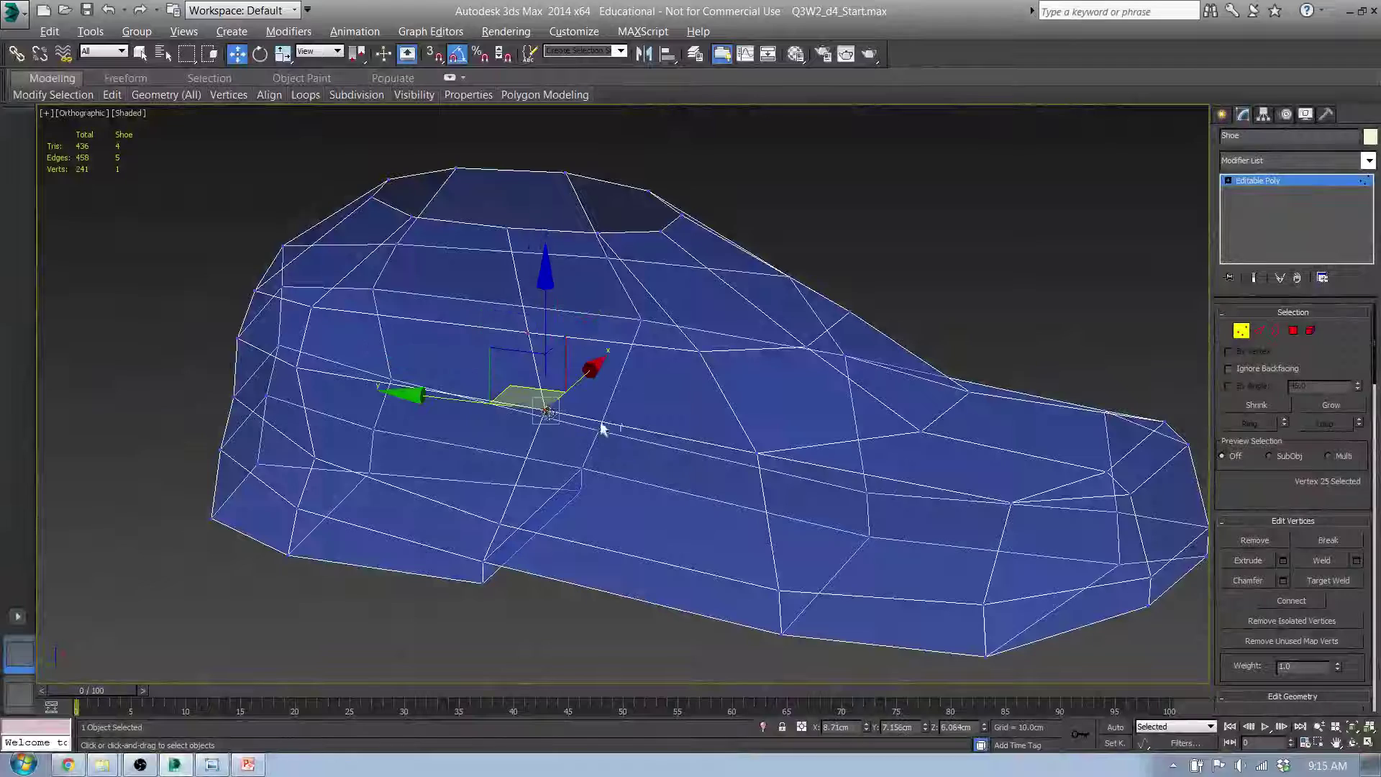
middle_click_drag(604, 428, 522, 389, "alt")
- Lower the edge loop running around the toe, sides and back of the shoe by about 0.7 cm
key("f")
scroll(556, 351, "up", 5)
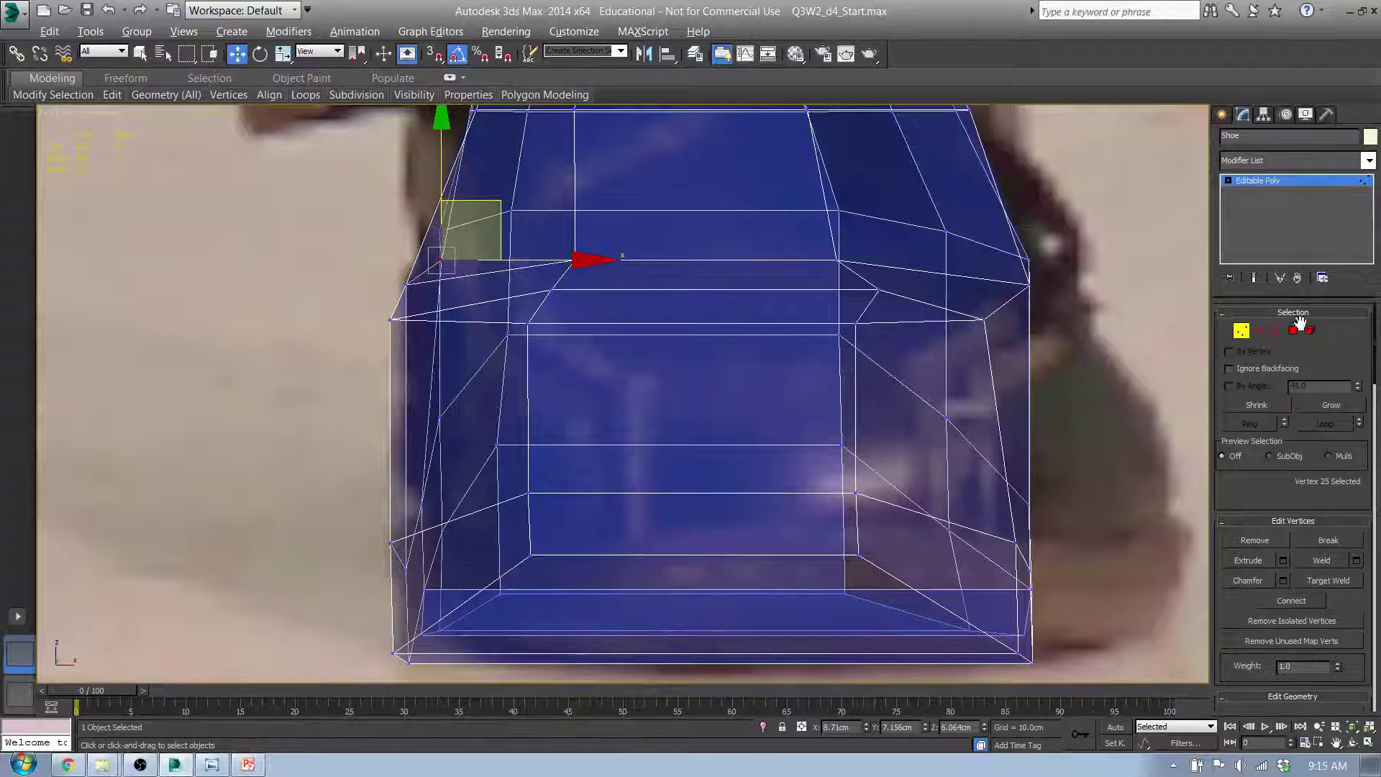
left_click(1257, 332)
double_click(1002, 312)
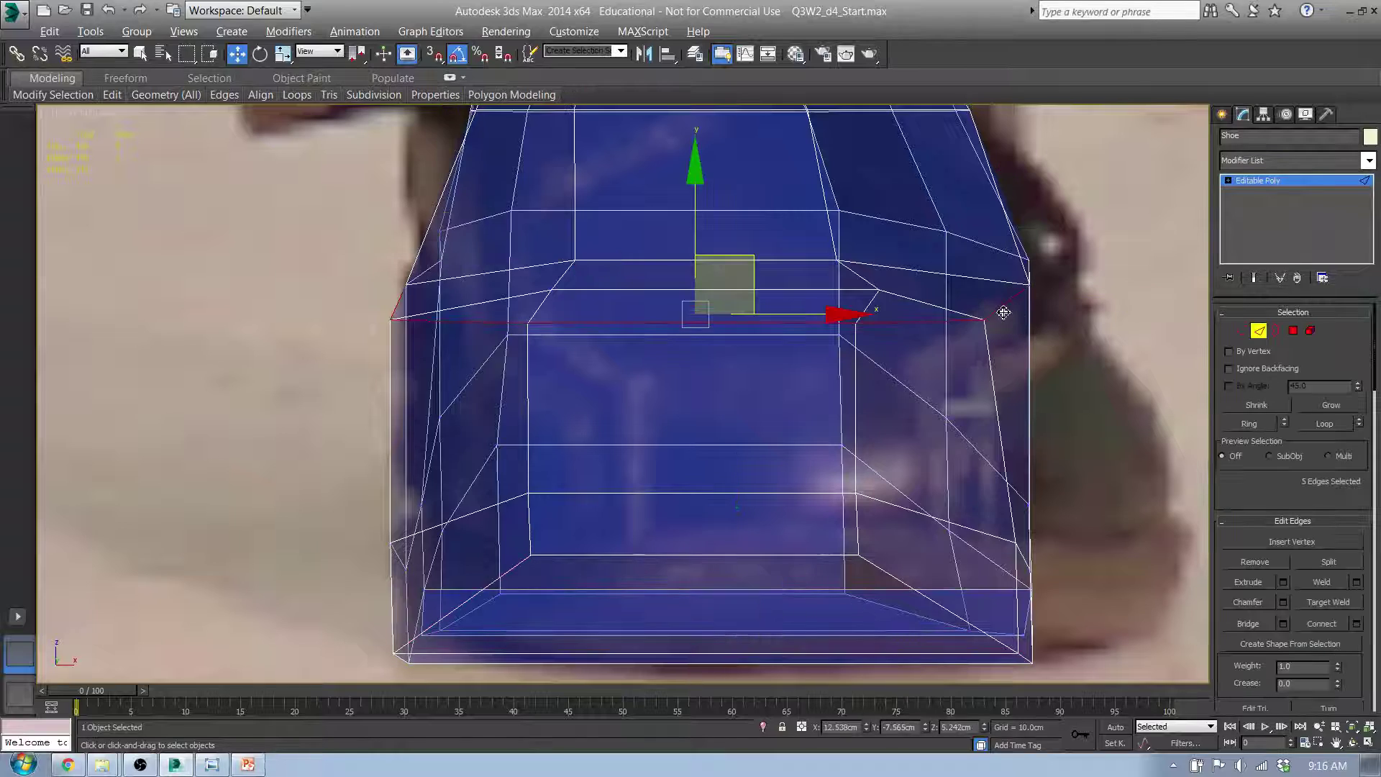
mouse_move(997, 315)
middle_mouse_down("alt")
mouse_move(767, 373)
mouse_move(842, 376)
mouse_move(827, 388)
middle_mouse_up("alt")
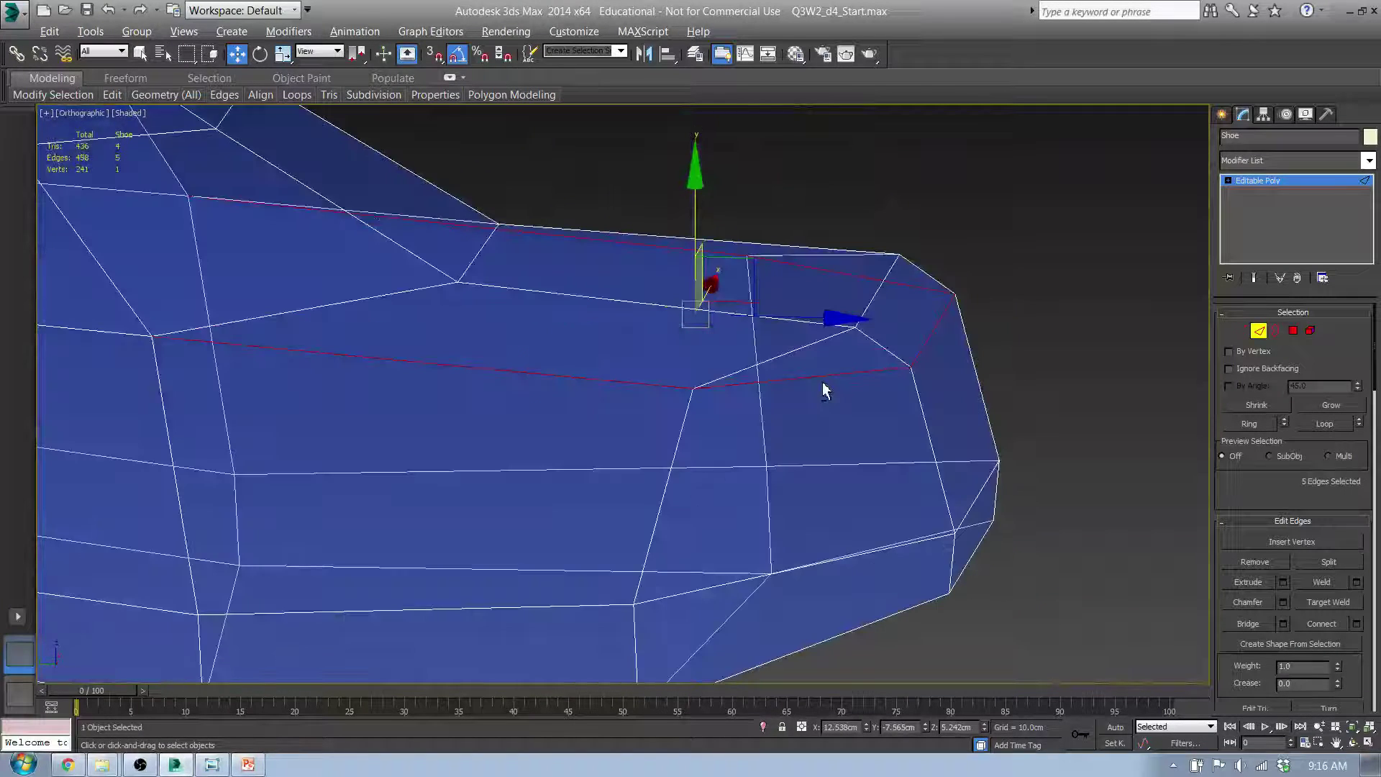
key("l")
middle_click_drag(661, 345, 1016, 269)
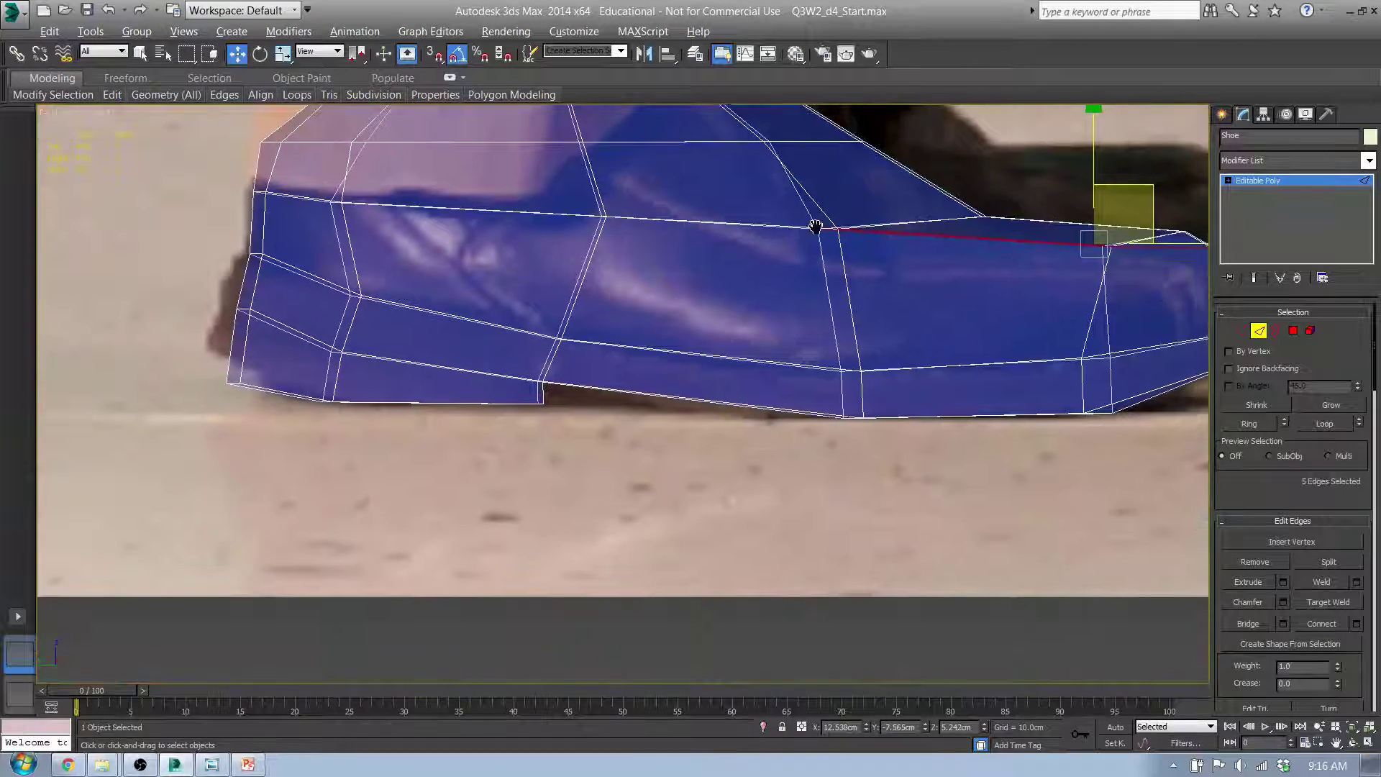
middle_click_drag(757, 224, 727, 299)
double_click(673, 302, "ctrl")
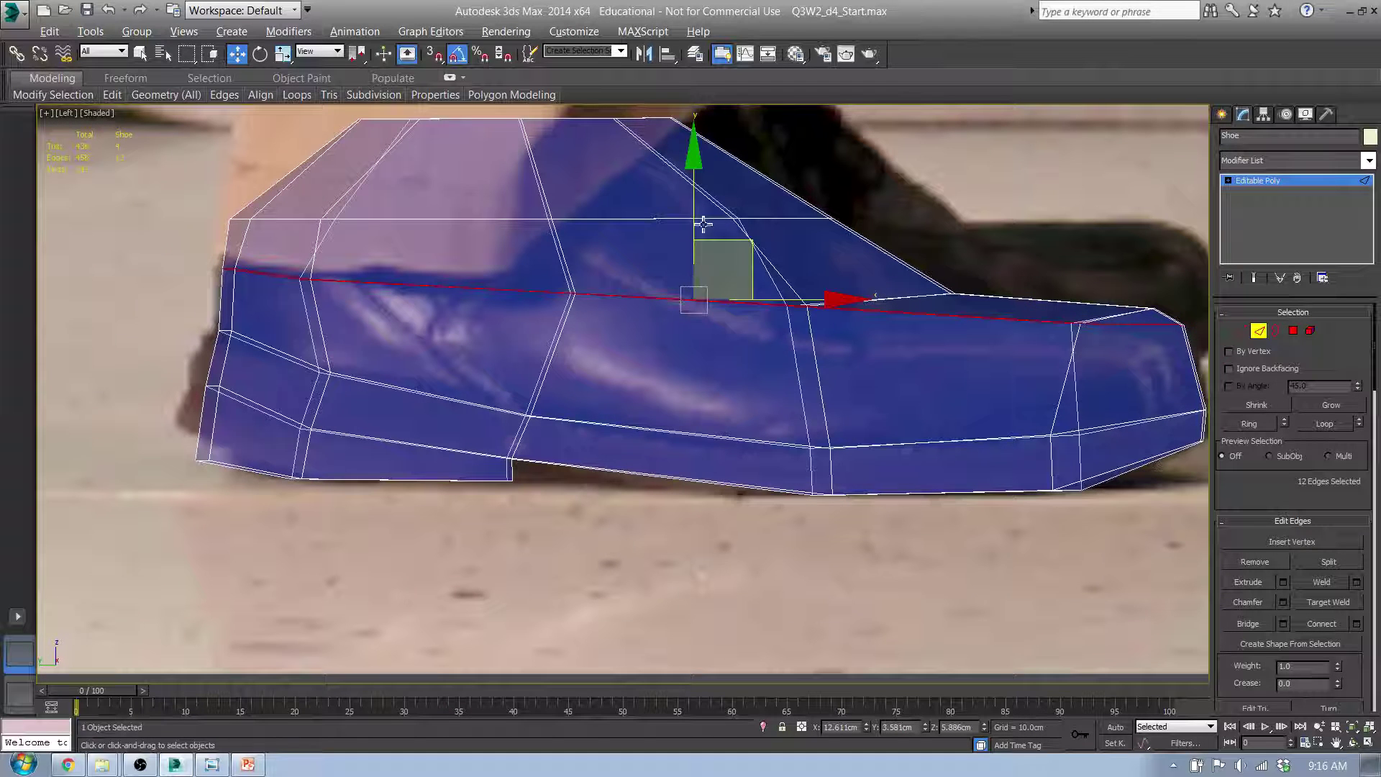
left_click_drag(698, 193, 696, 216)
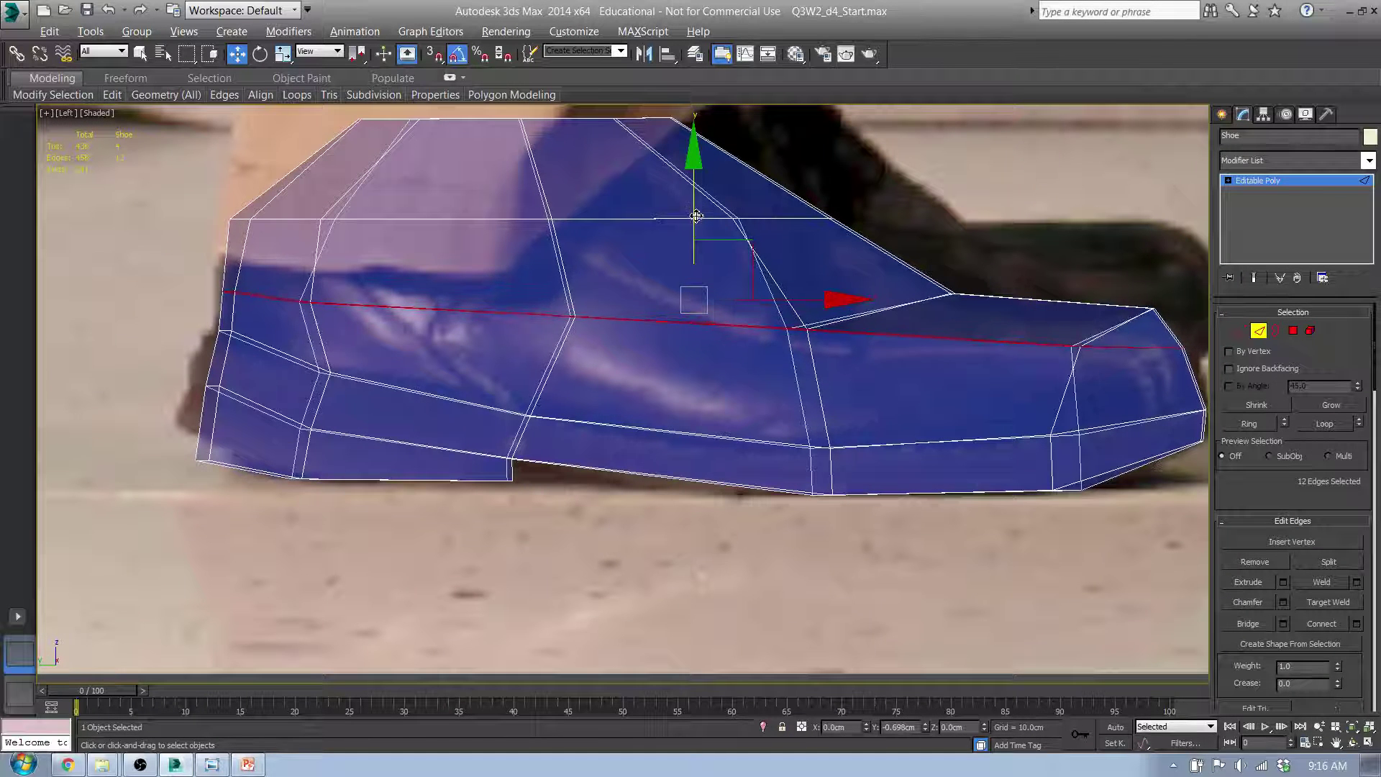
- Lower the two back vertices above the heel about 0.2 cm, and move the four vertices on the heel's lower sides about 0.2 cm back and slightly up
middle_click_drag(703, 222, 732, 313, "alt")
key("f")
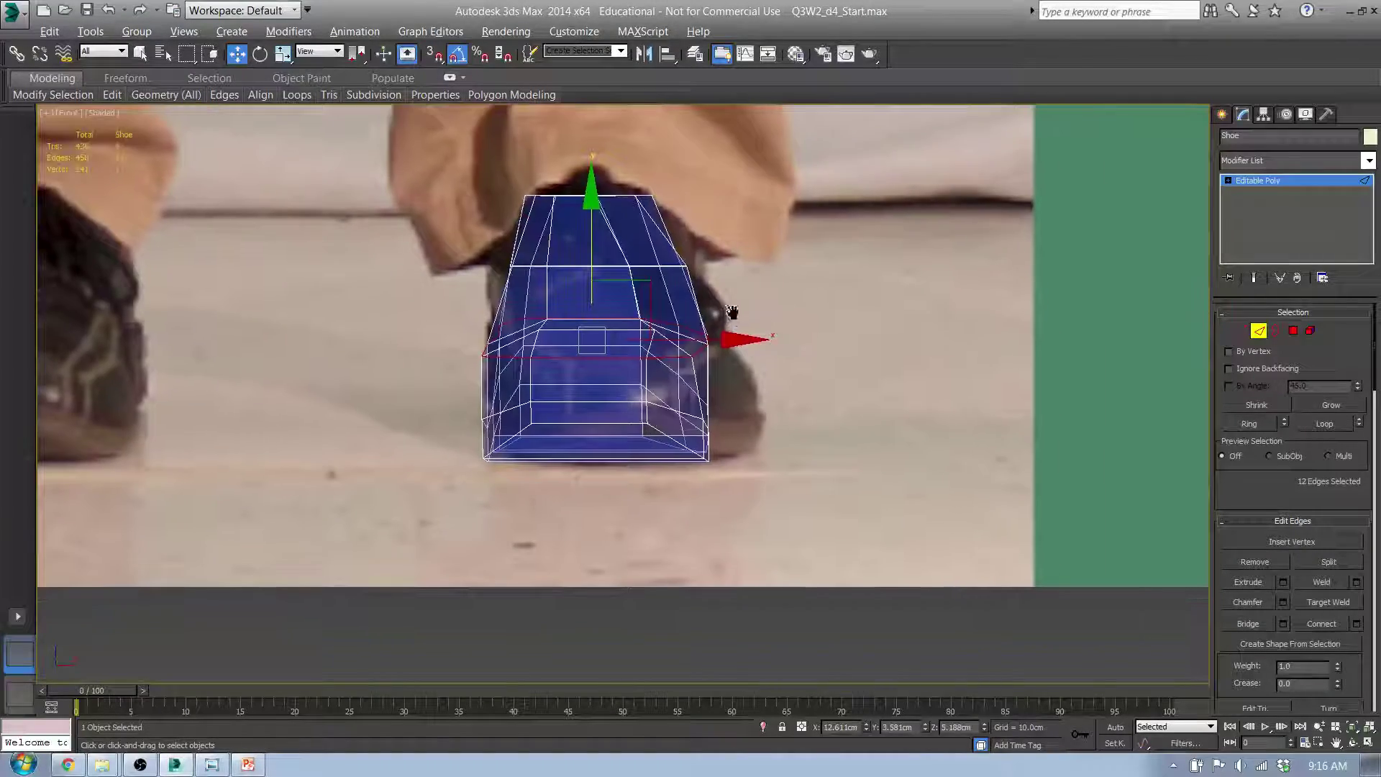
key("l")
scroll(754, 293, "down", 3)
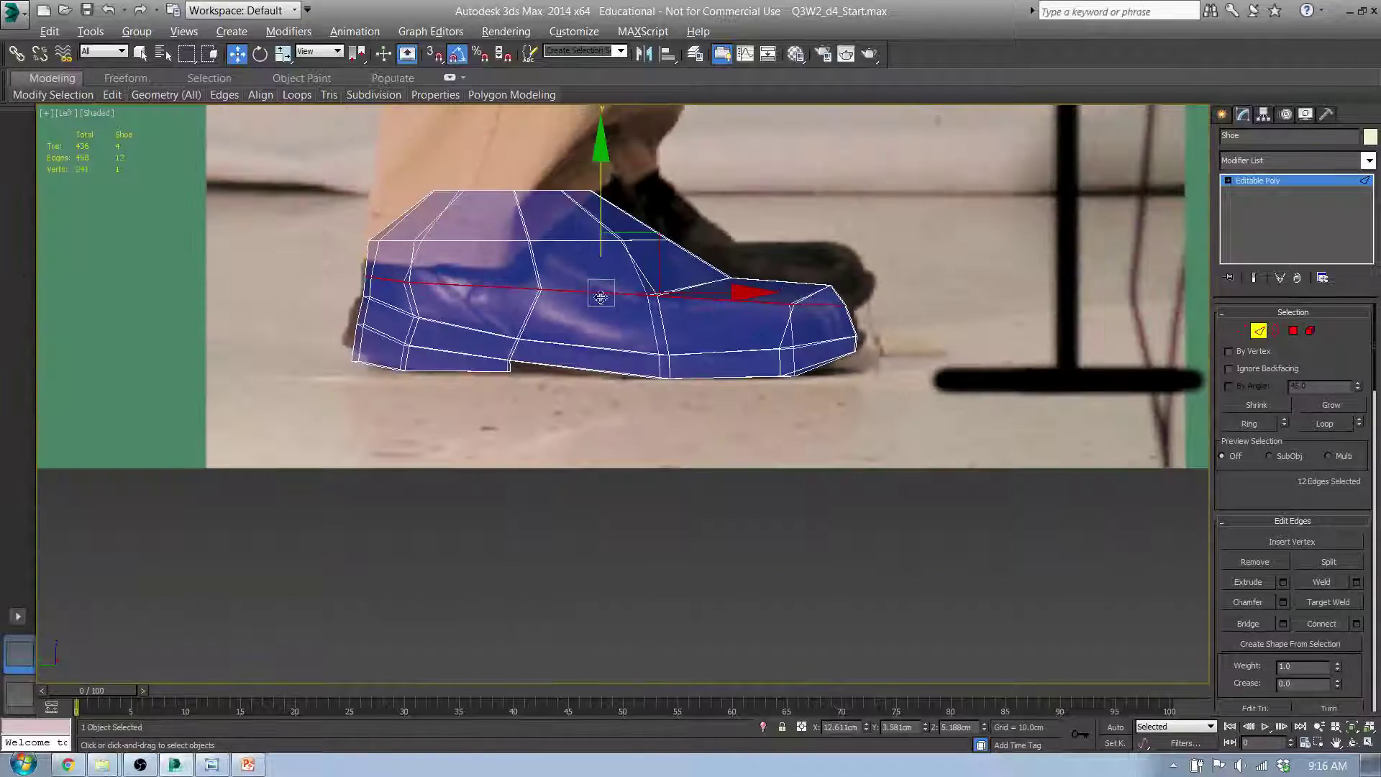
scroll(478, 302, "up", 2)
scroll(335, 302, "down", 2)
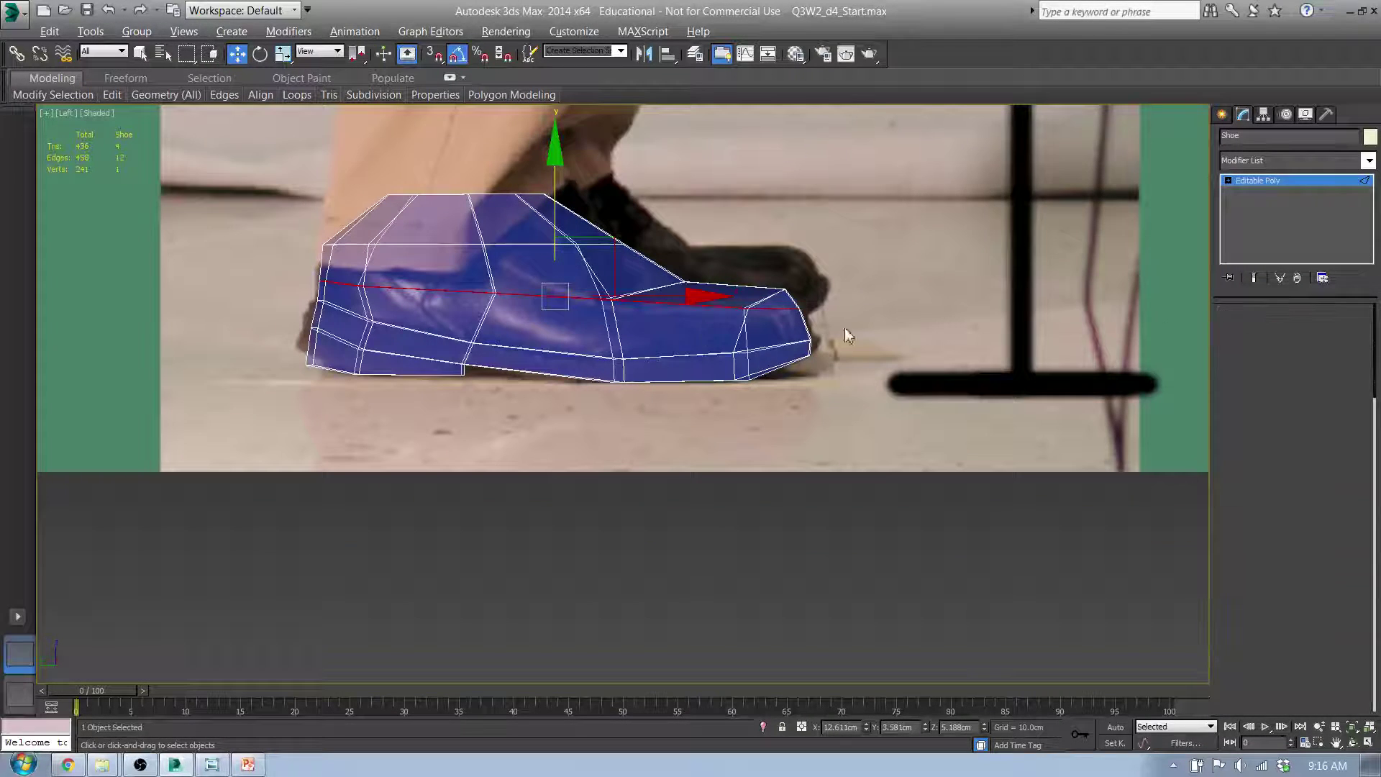
key("1")
scroll(441, 363, "up", 4)
left_click_drag(499, 387, 501, 387)
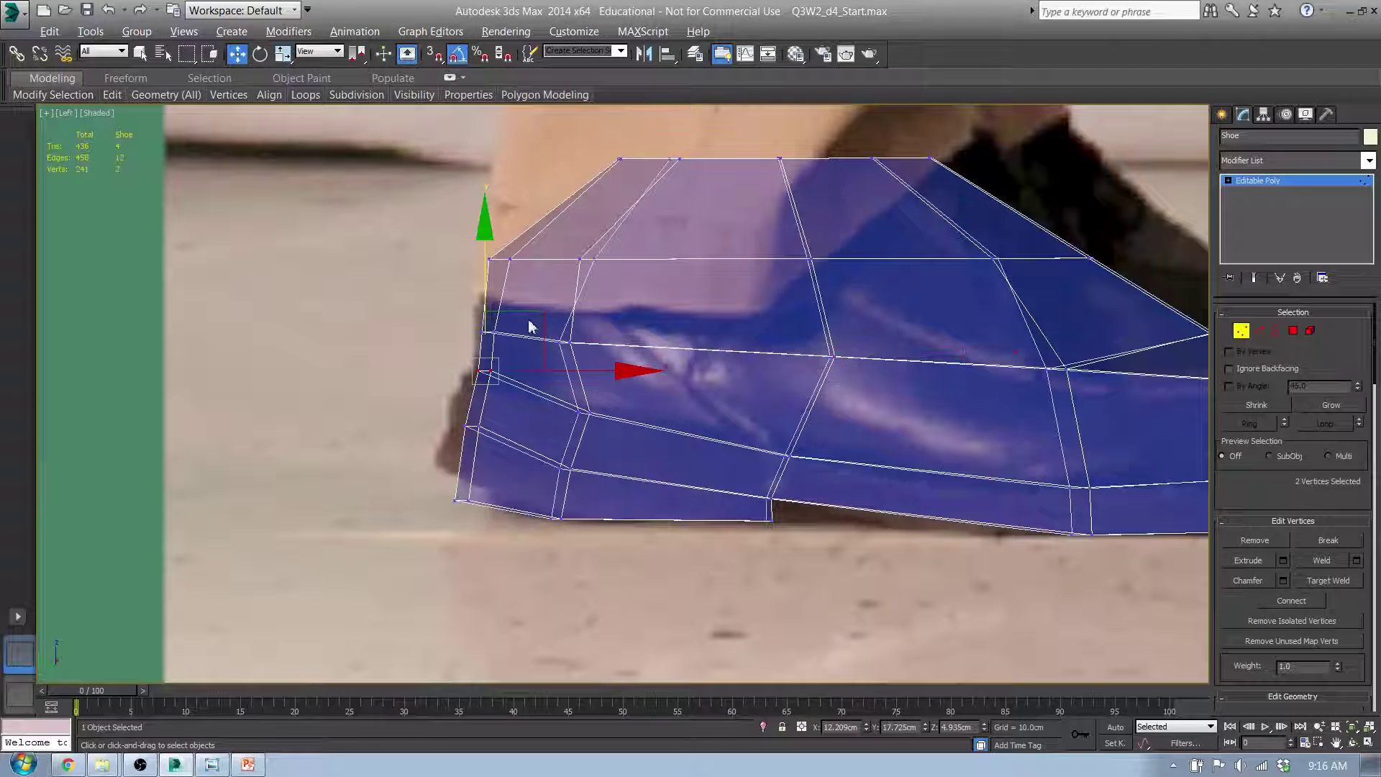
left_click_drag(537, 318, 538, 326)
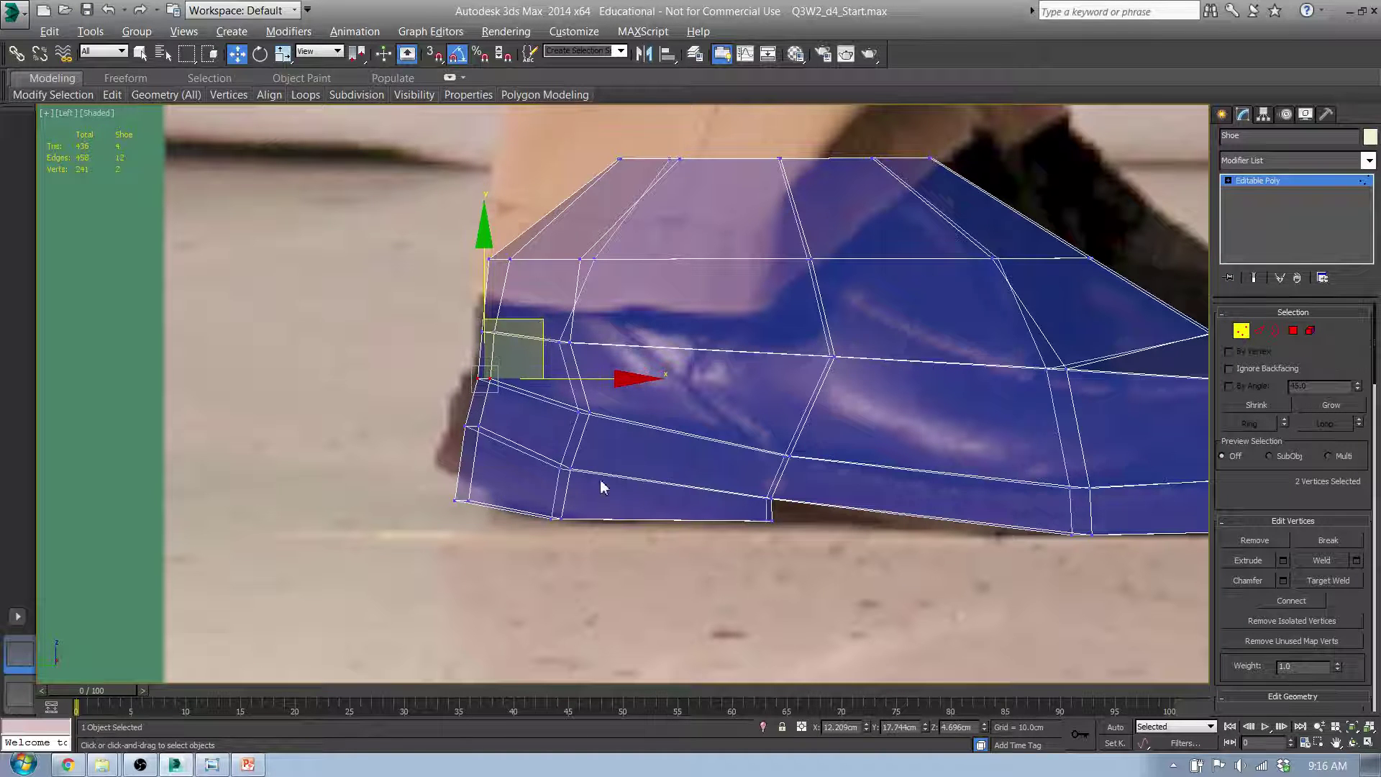
left_click_drag(548, 404, 549, 403)
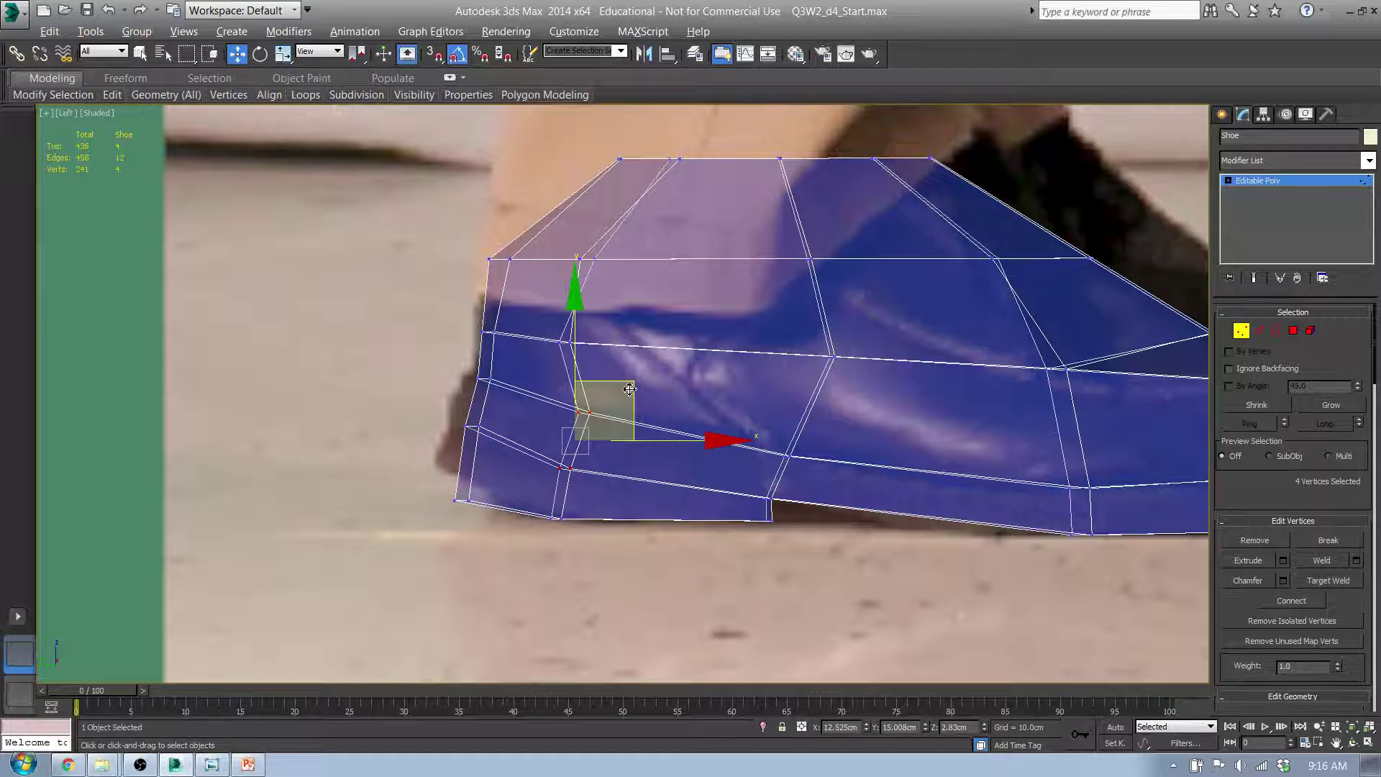
left_click_drag(629, 389, 623, 385)
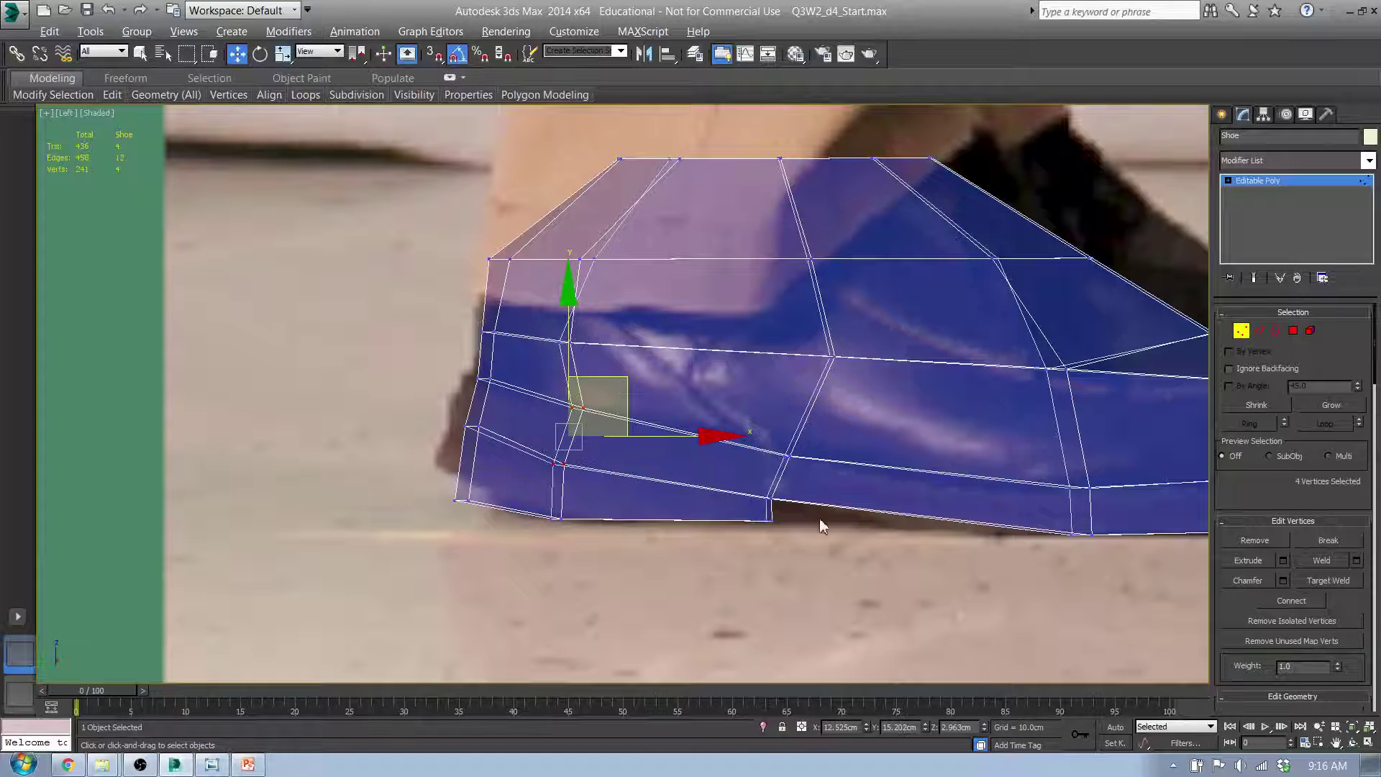
- Select the polygon ring around the shoe's lower edge together with the heel block's side and back polygons
middle_click_drag(818, 518, 665, 489)
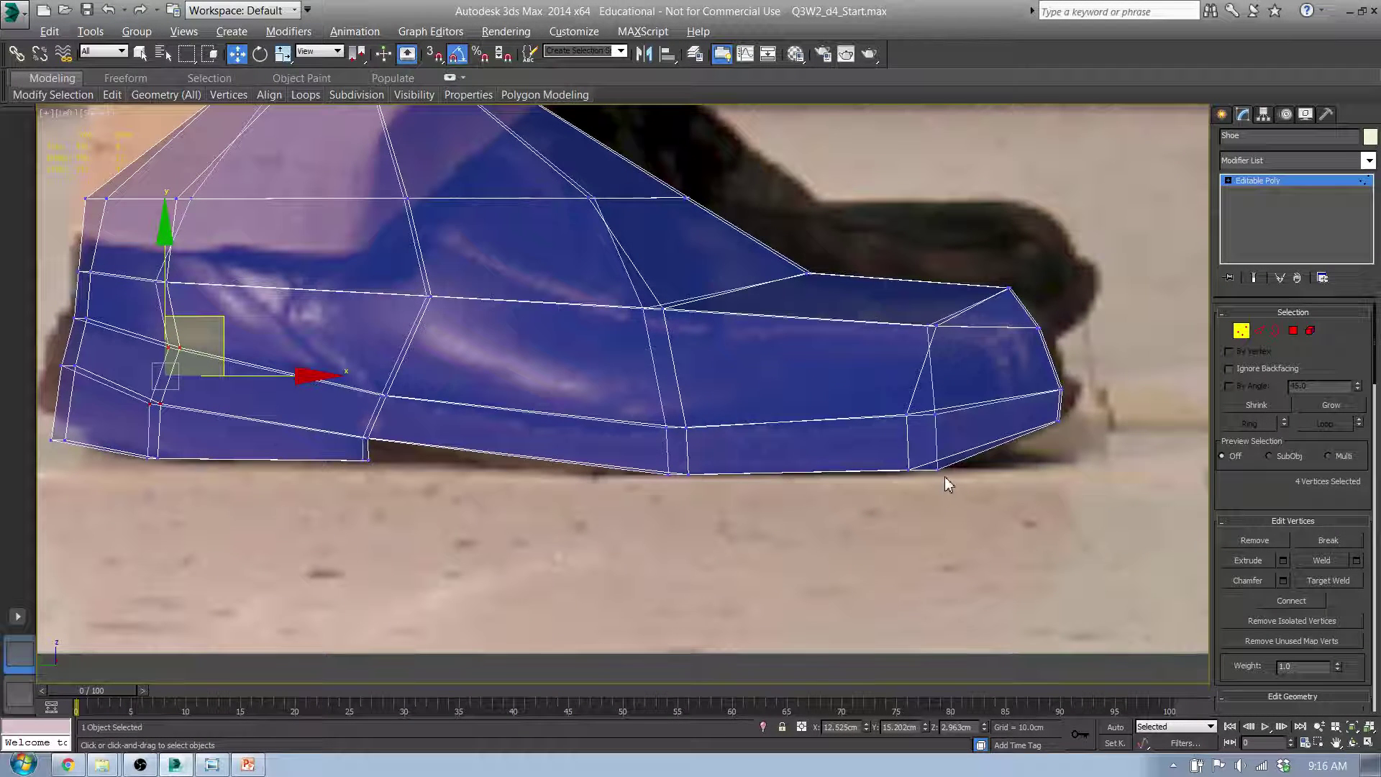
left_click(1293, 331)
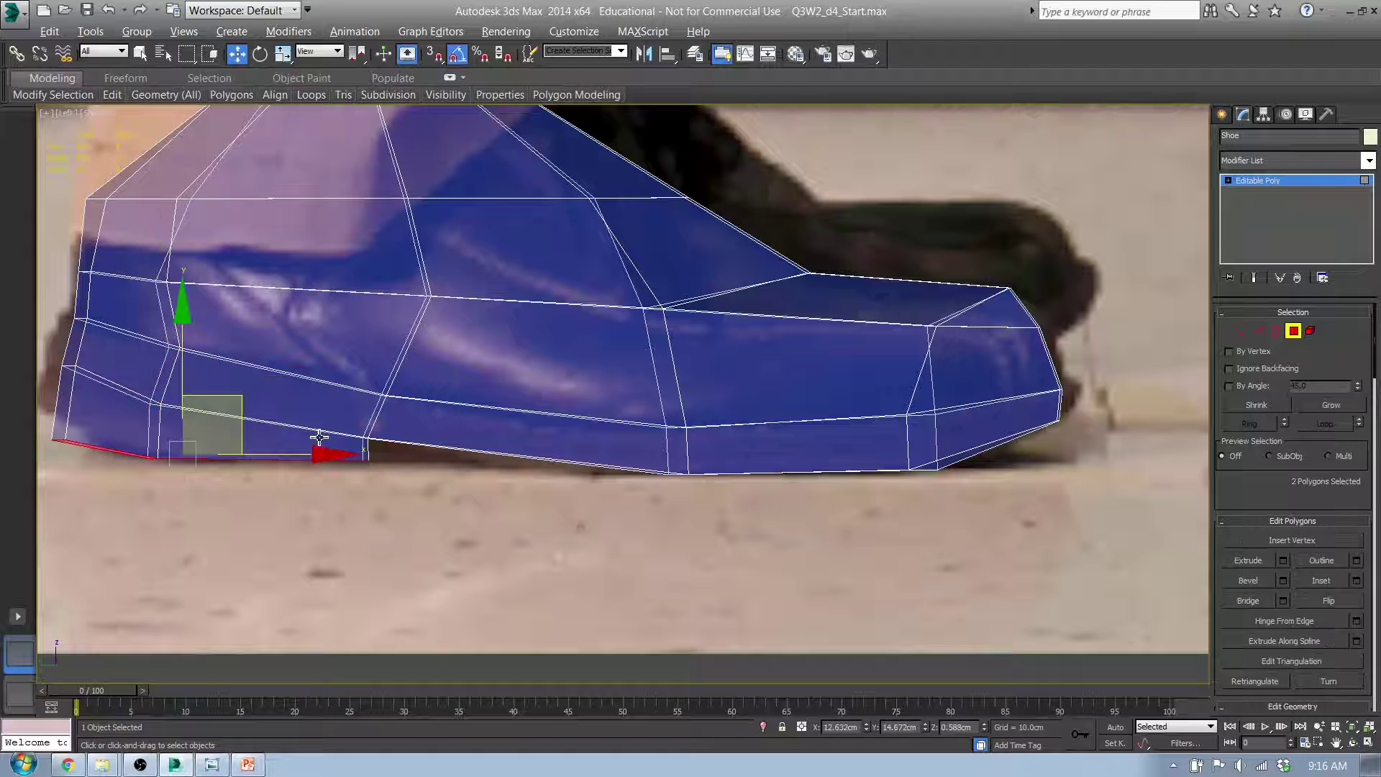
left_click(350, 407)
left_click(478, 434, "shift")
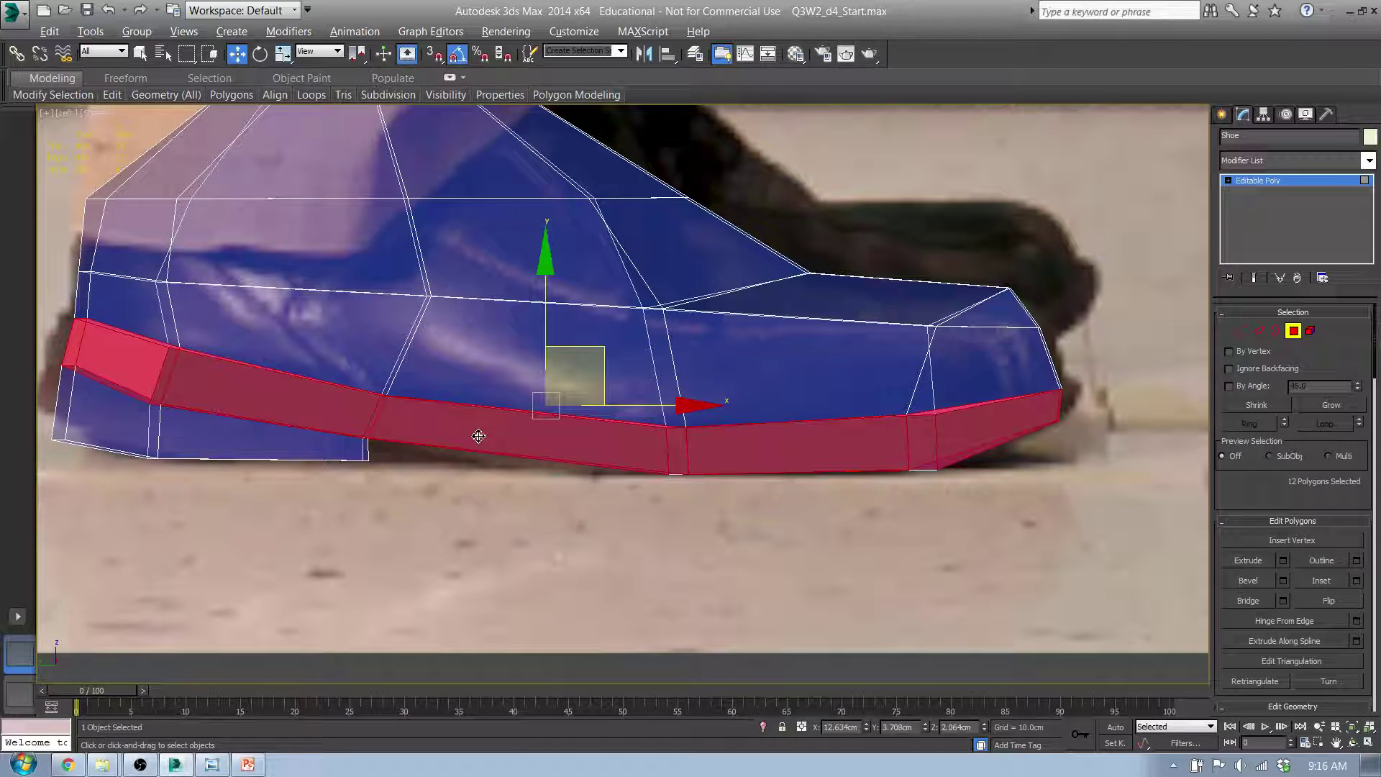
left_click(260, 444, "ctrl")
left_click(151, 435, "ctrl")
middle_click_drag(149, 431, 665, 478, "alt")
left_click(237, 459, "ctrl")
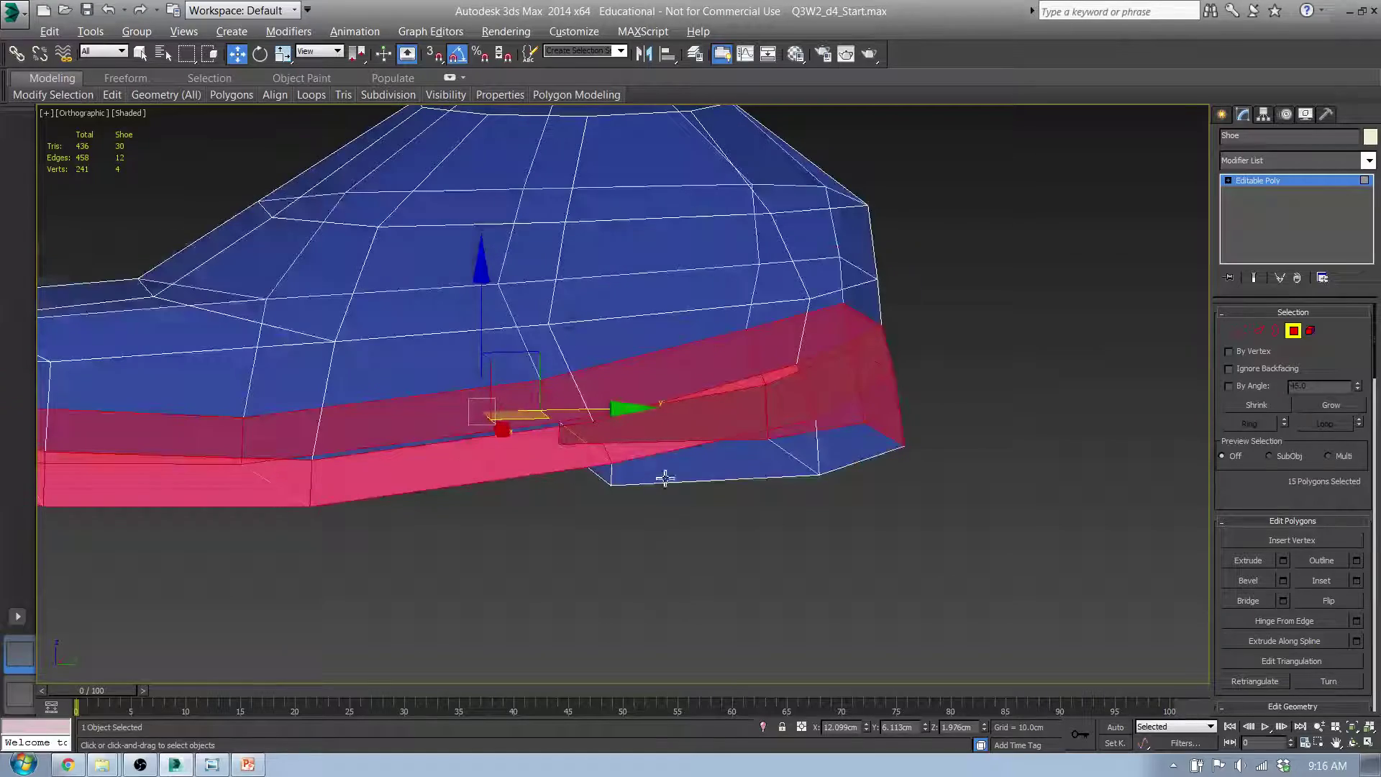
left_click(834, 452, "ctrl")
left_click(755, 450, "ctrl")
middle_click_drag(755, 450, 705, 391, "alt")
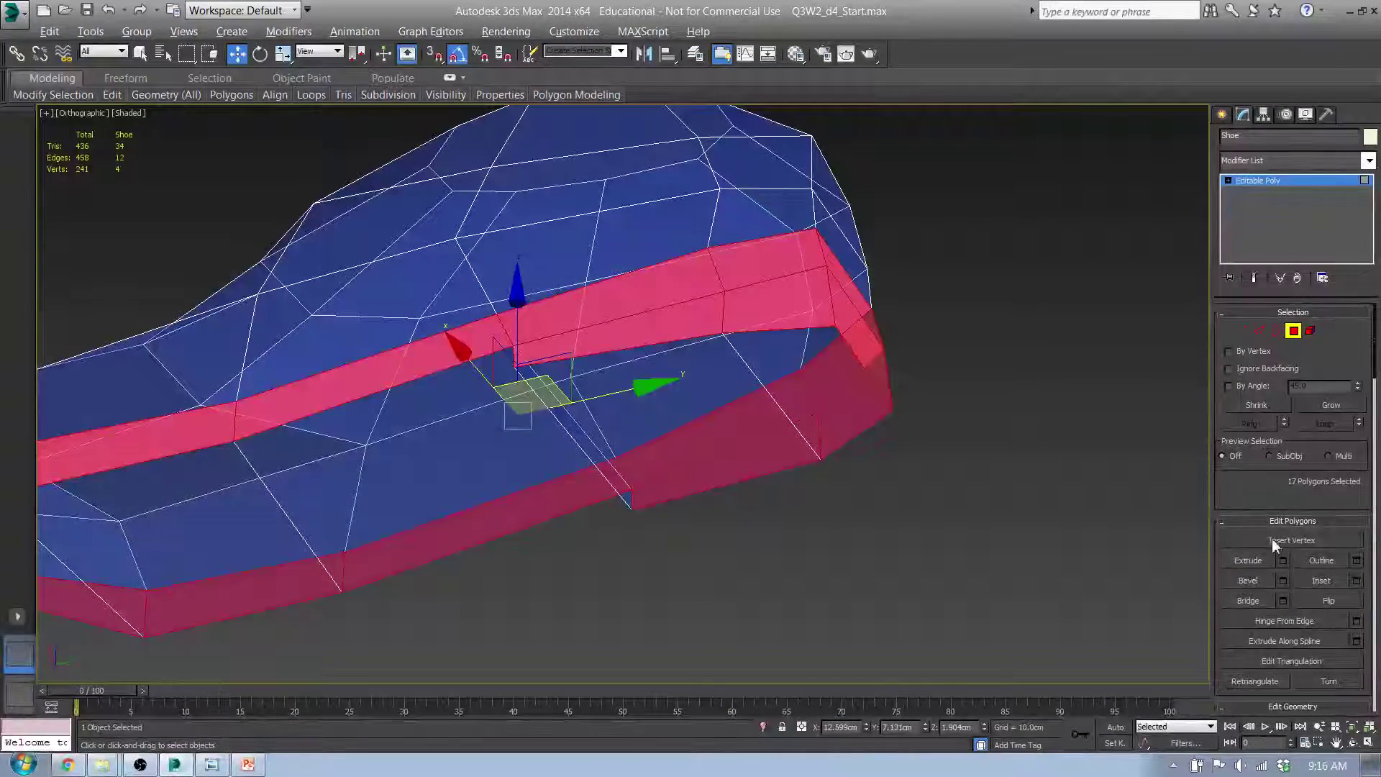
middle_click_drag(823, 432, 806, 463, "alt")
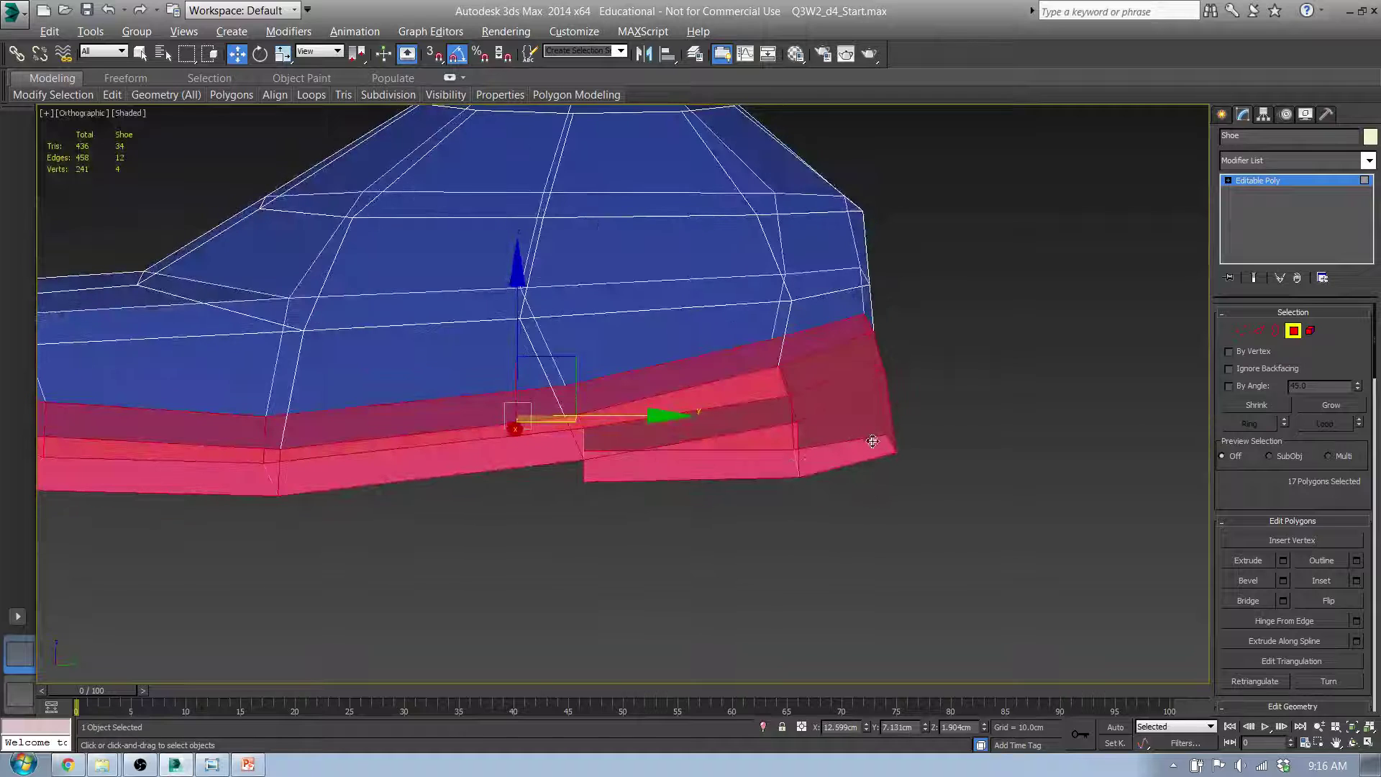
middle_click_drag(968, 557, 1005, 555, "alt")
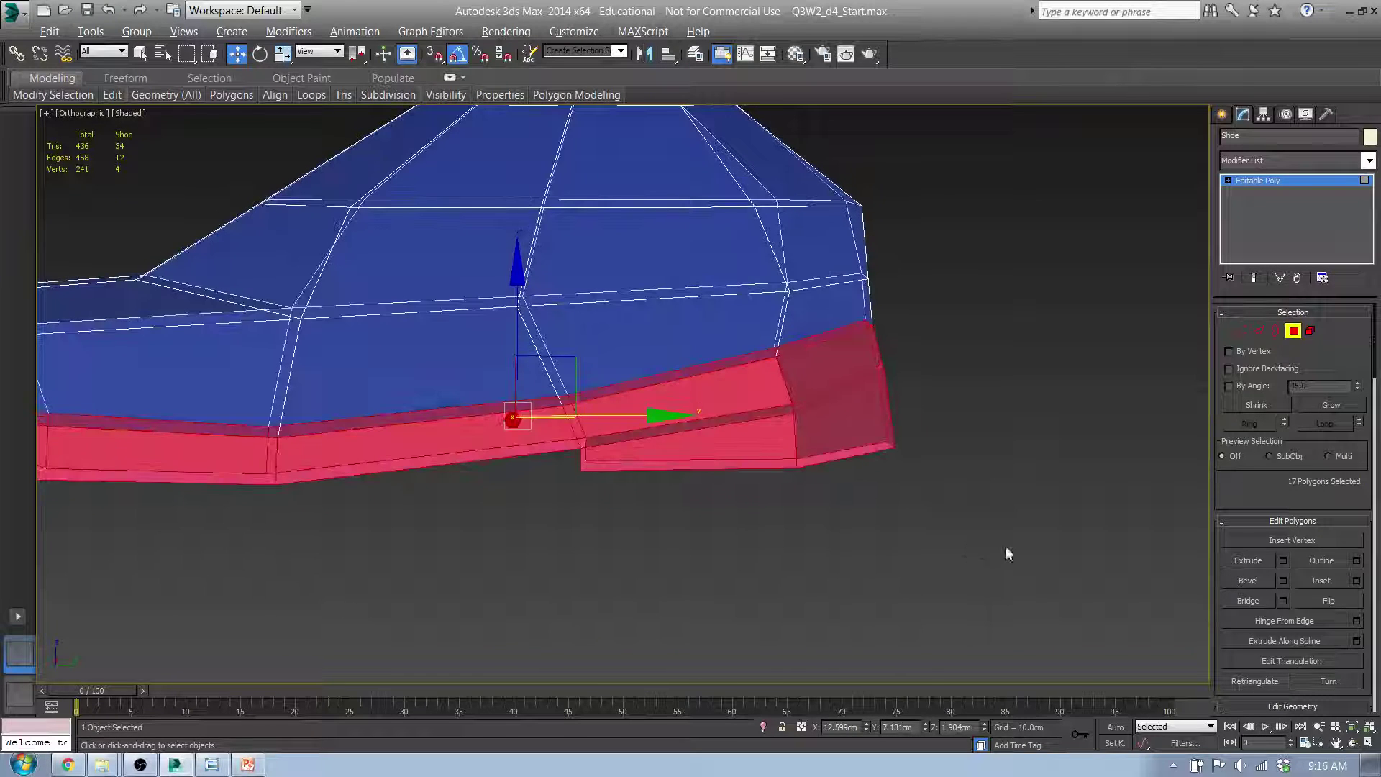
- Delete the heel block's polygons beneath the shoe, including the leftover back polygon
left_click_drag(1033, 532, 567, 453)
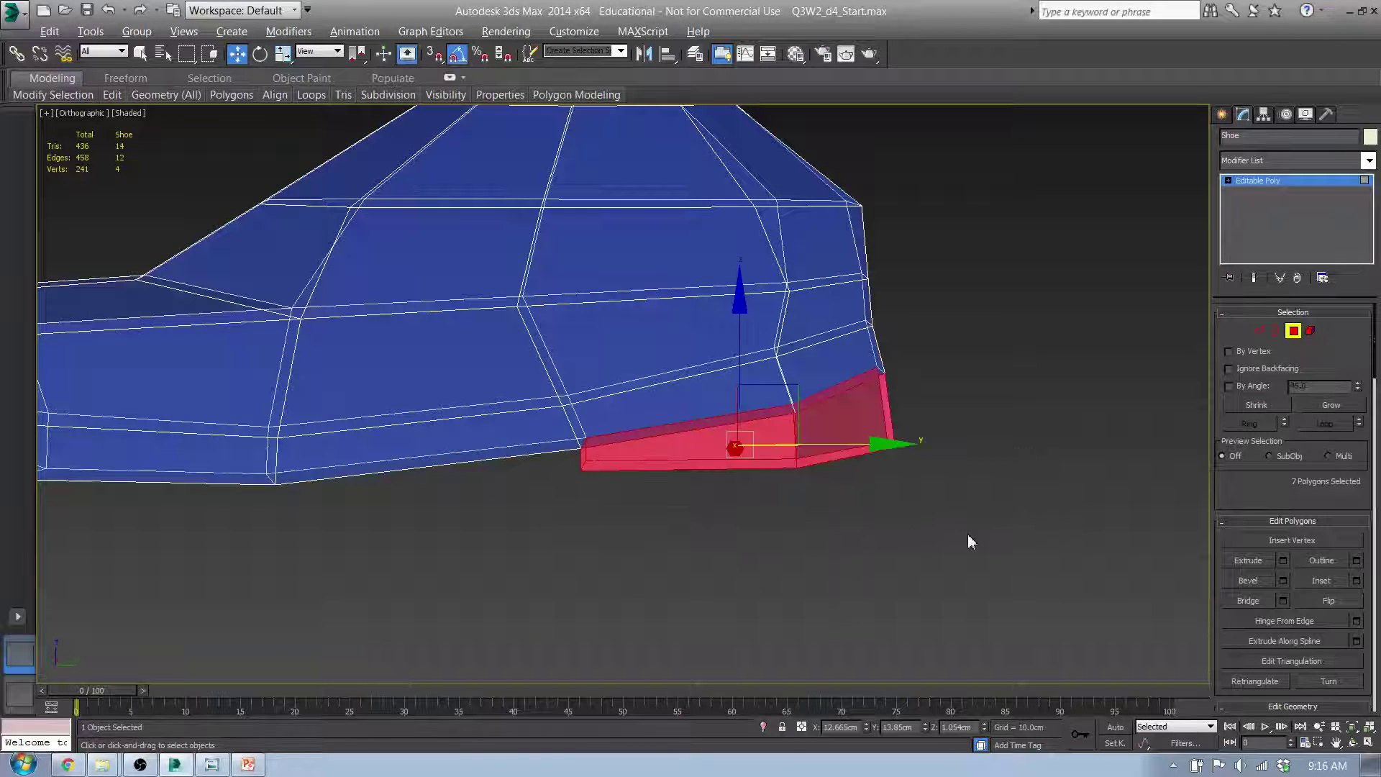
key("Delete")
left_click(885, 424)
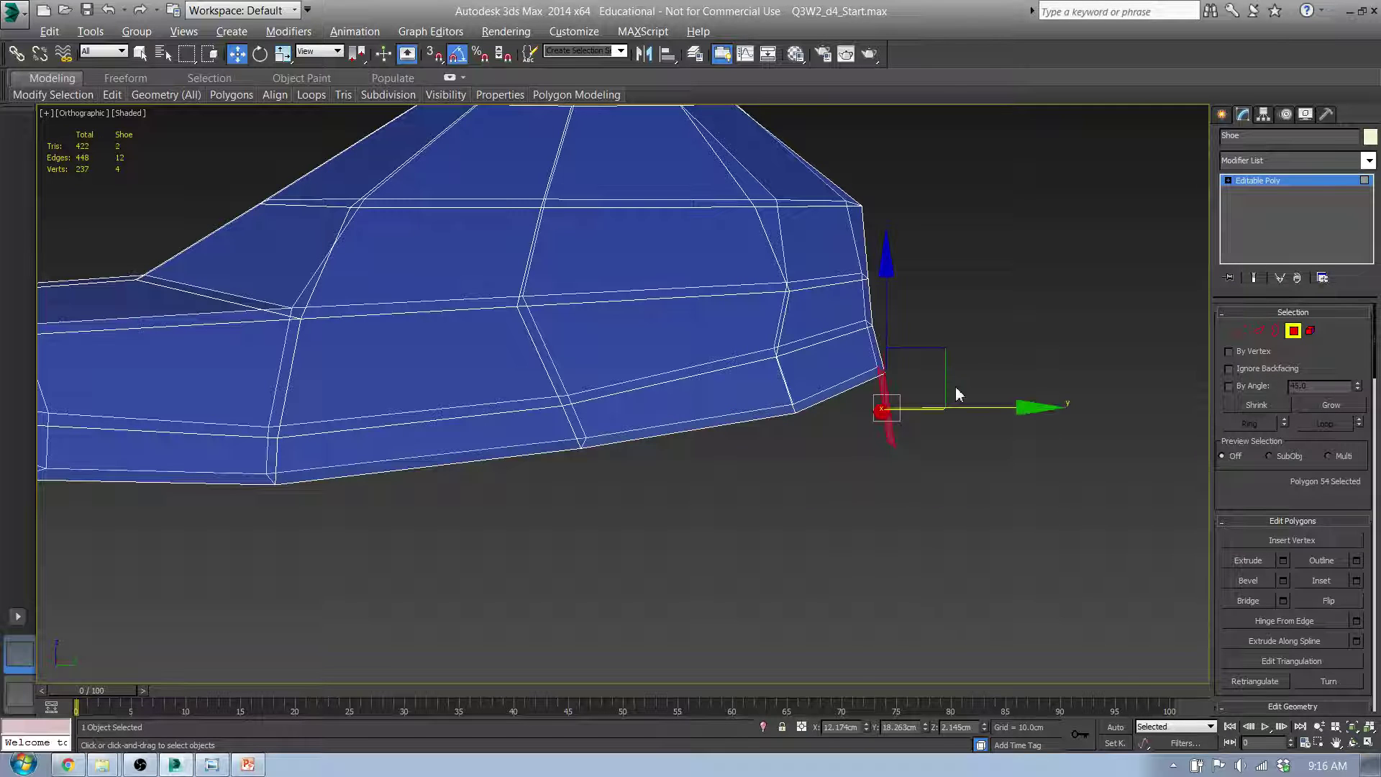
key("Delete")
- Cap the open border under the heel and connect the two middle vertices across the new face
left_click(1276, 331)
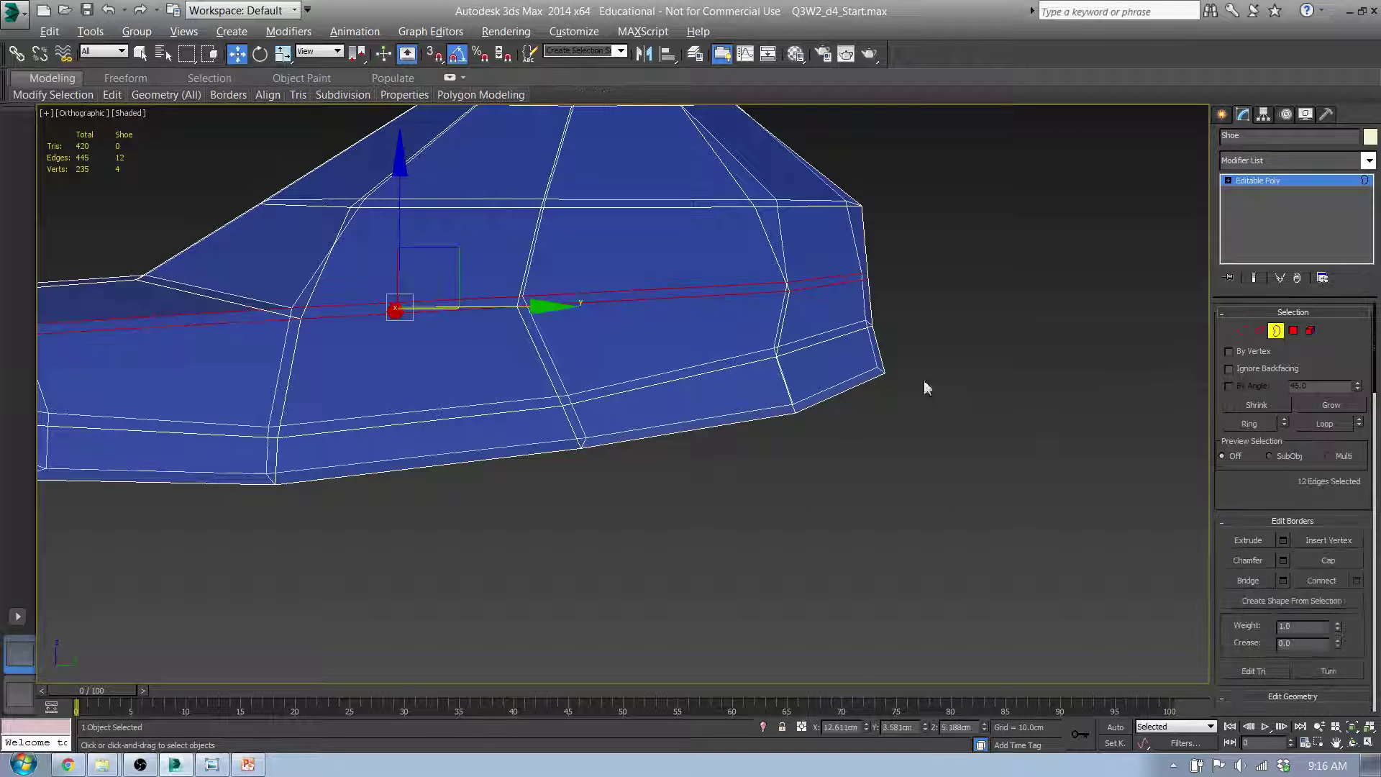
middle_click_drag(861, 383, 1208, 461, "alt")
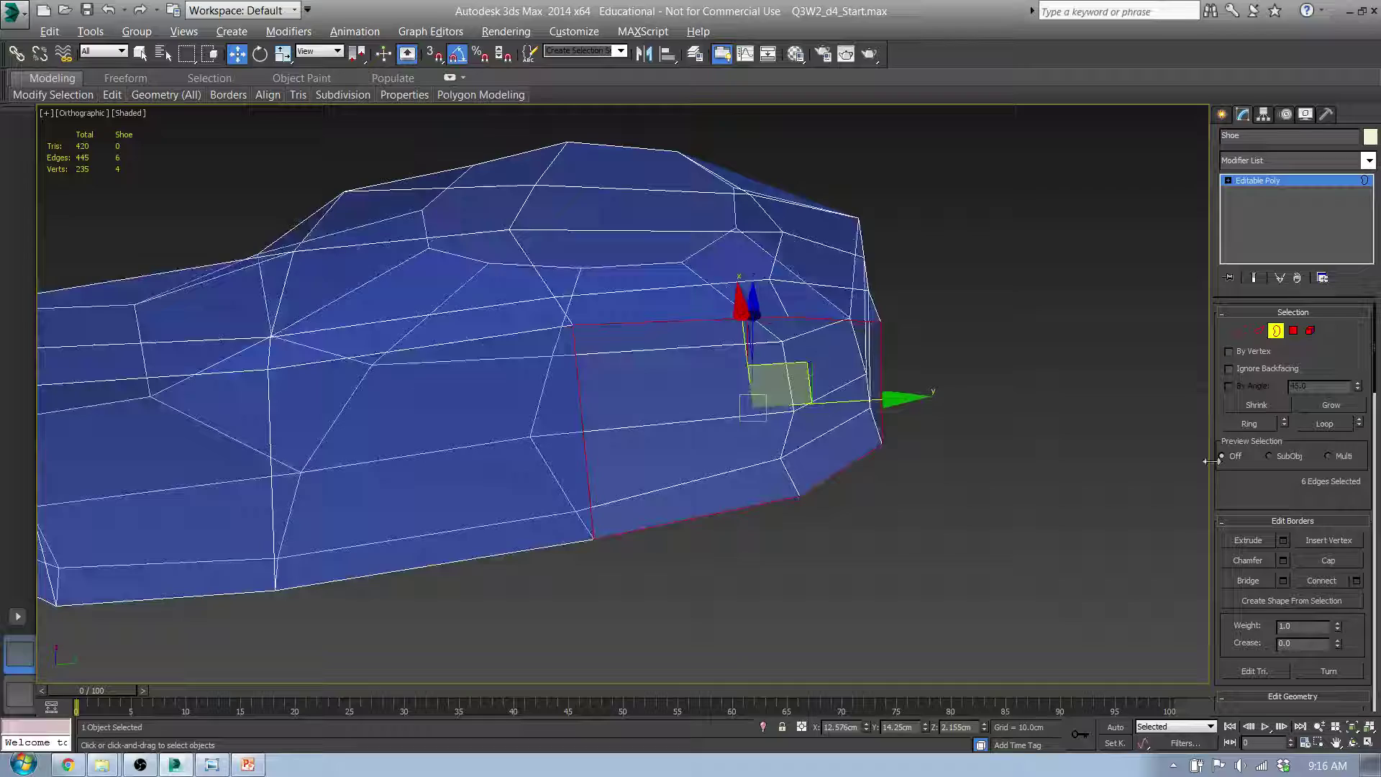
left_click(1328, 560)
middle_click_drag(993, 432, 885, 494, "alt")
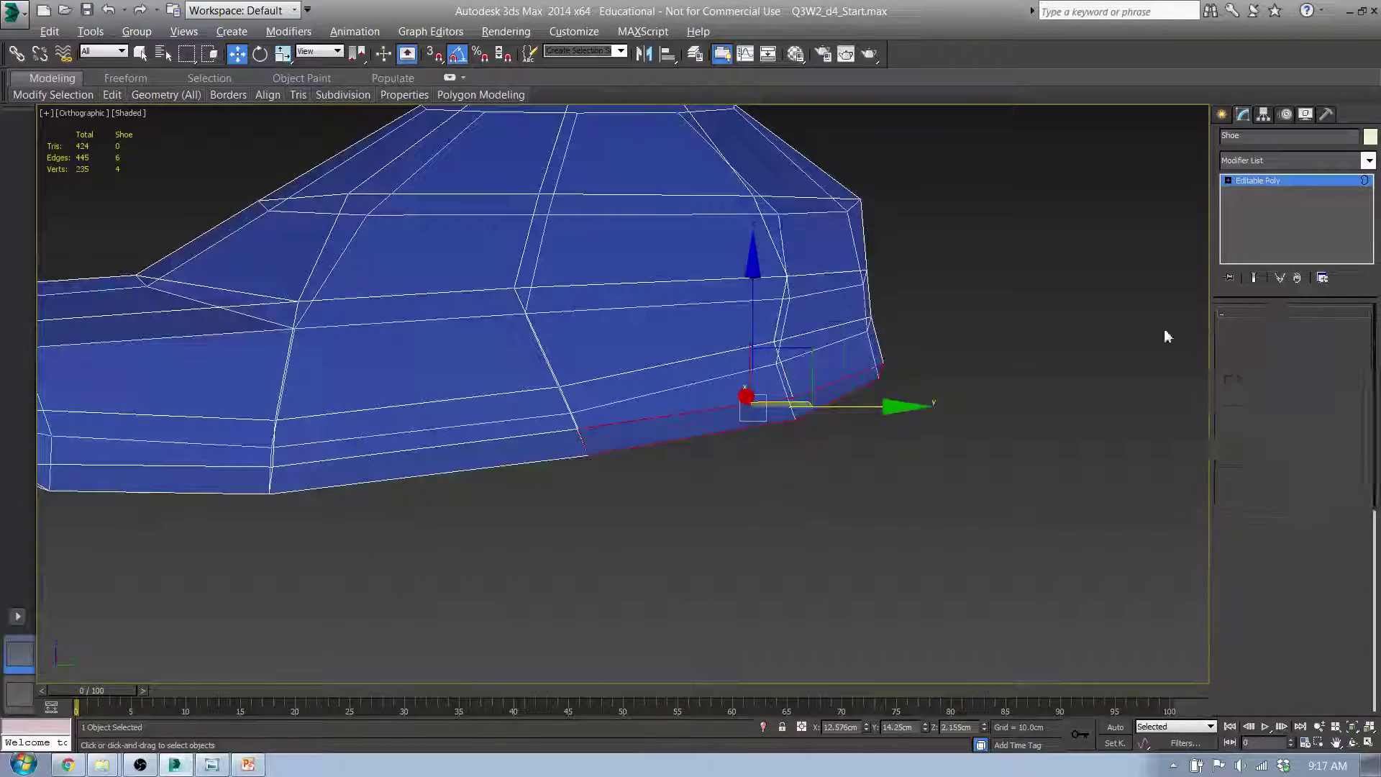
key("1")
left_click_drag(775, 398, 774, 394)
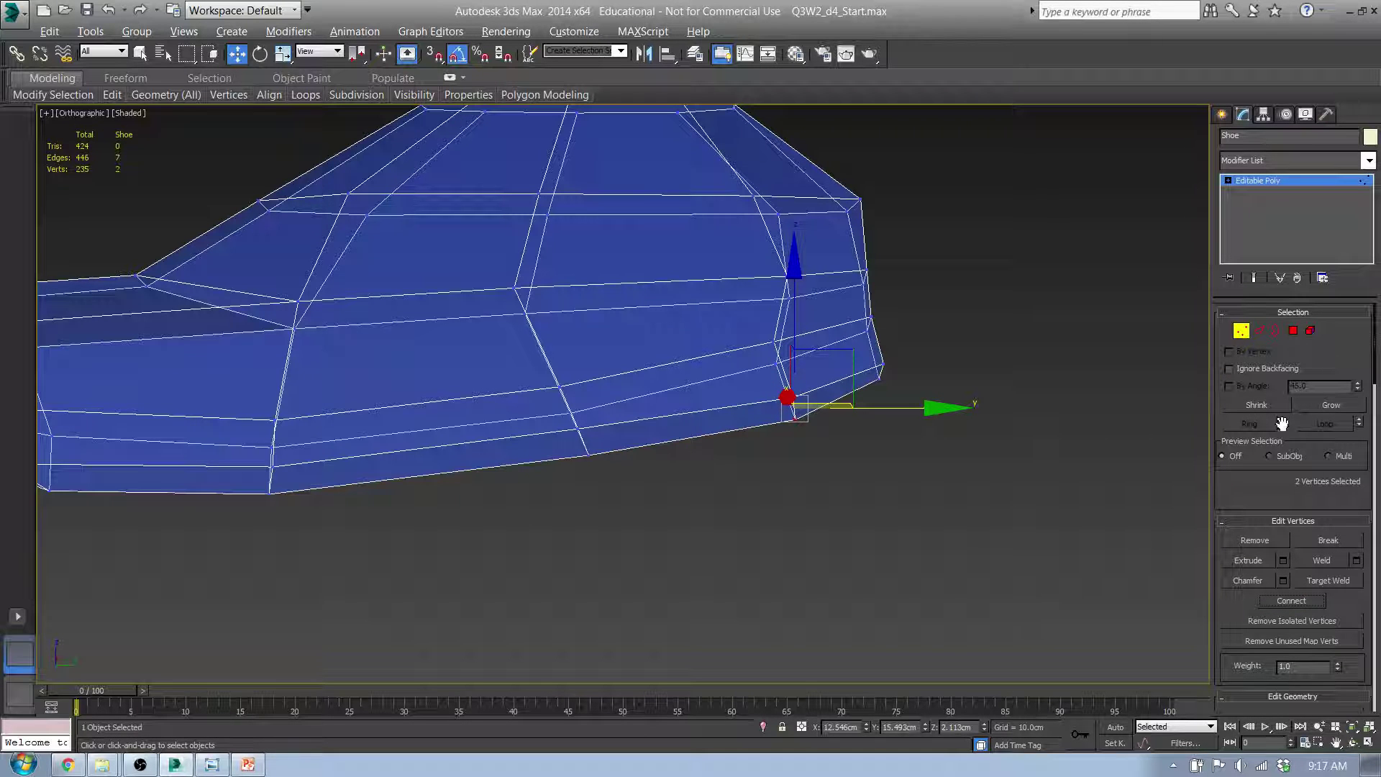
- Try to extrude the polygon ring around the shoe's lower edge using Local Normal
left_click(1293, 333)
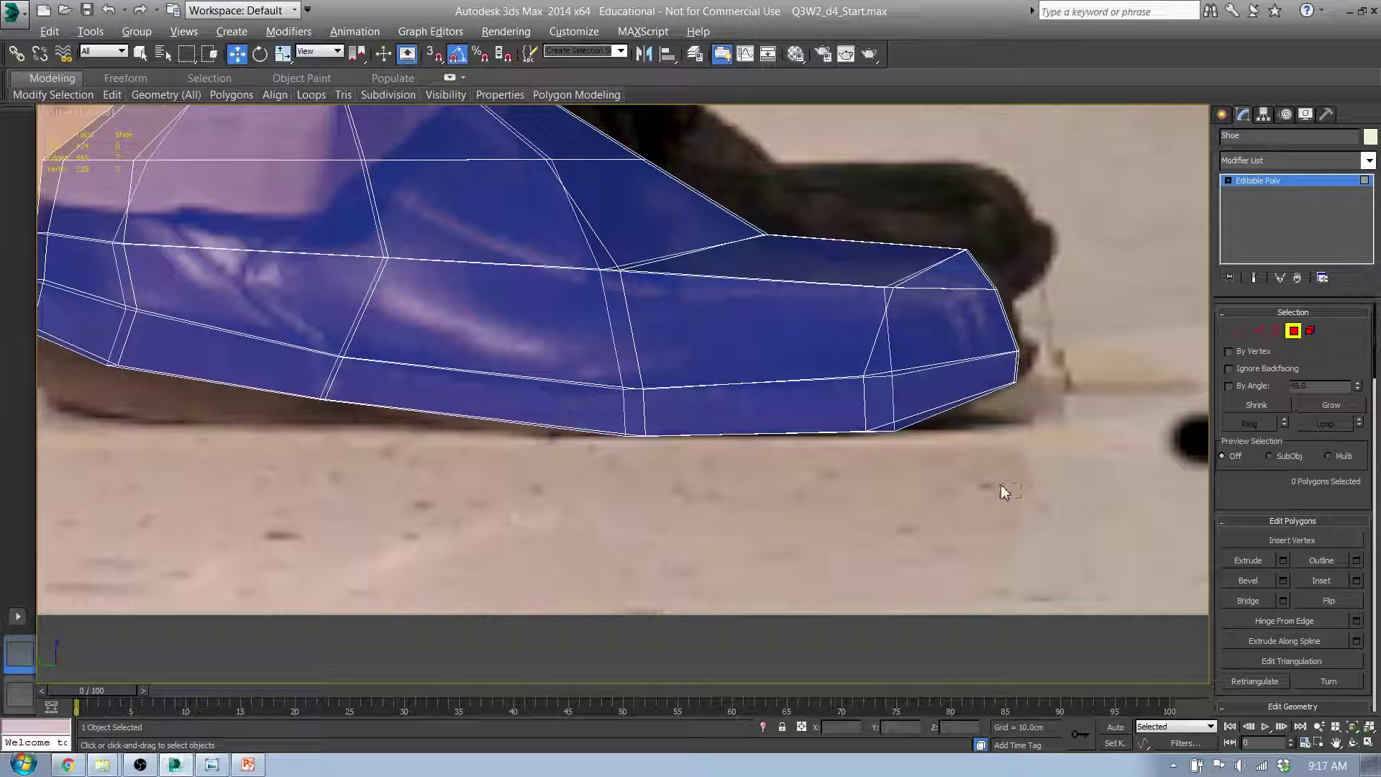
left_click(736, 436)
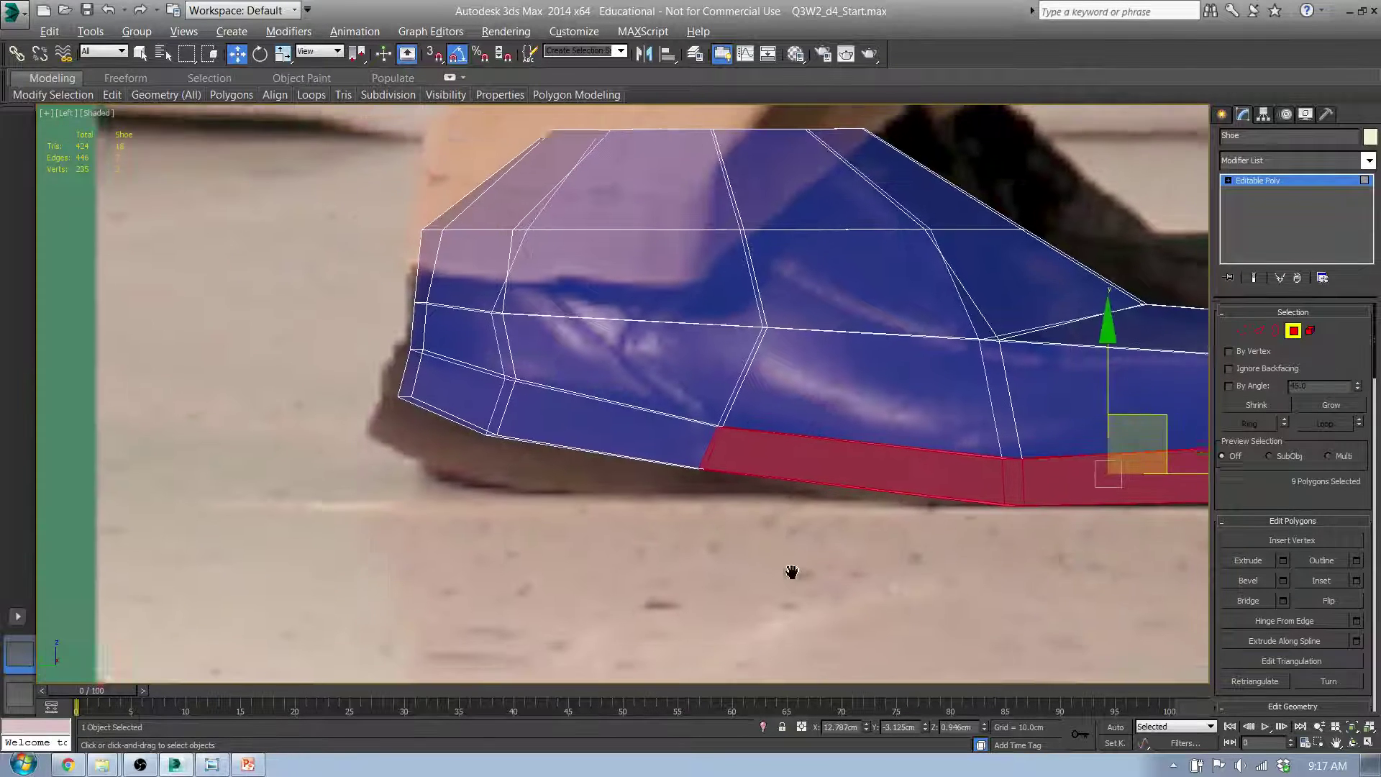
left_click(651, 549)
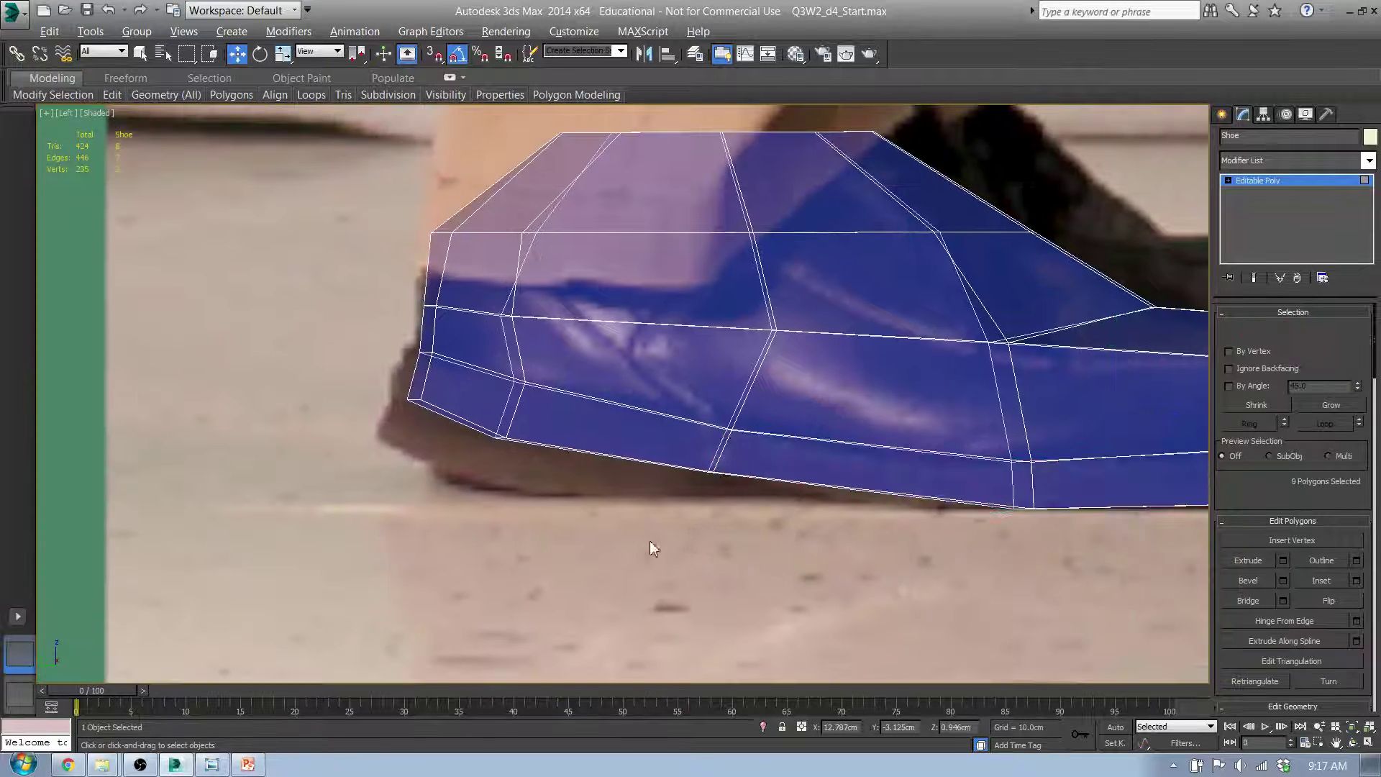
left_click(490, 411)
left_click(592, 439, "shift")
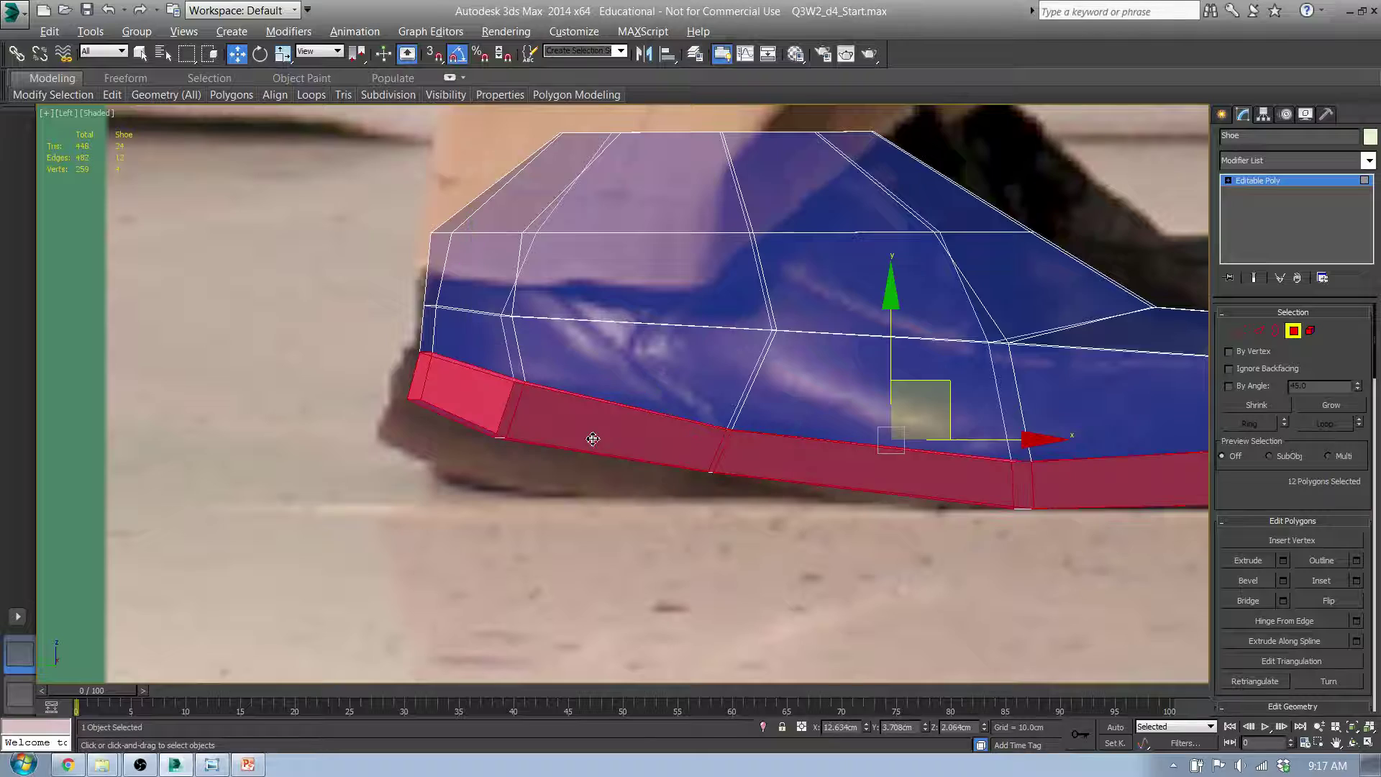
middle_click_drag(881, 578, 778, 555, "alt")
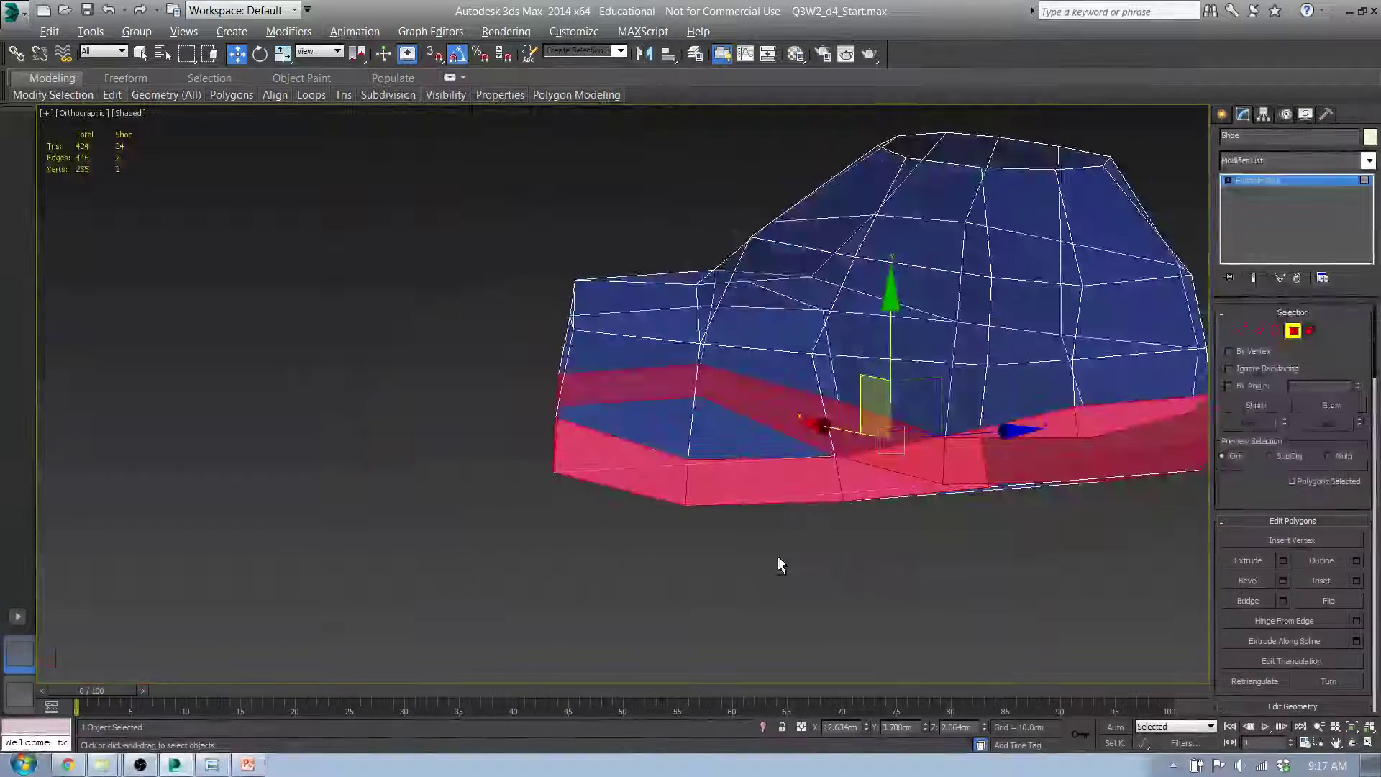
left_click(1283, 561)
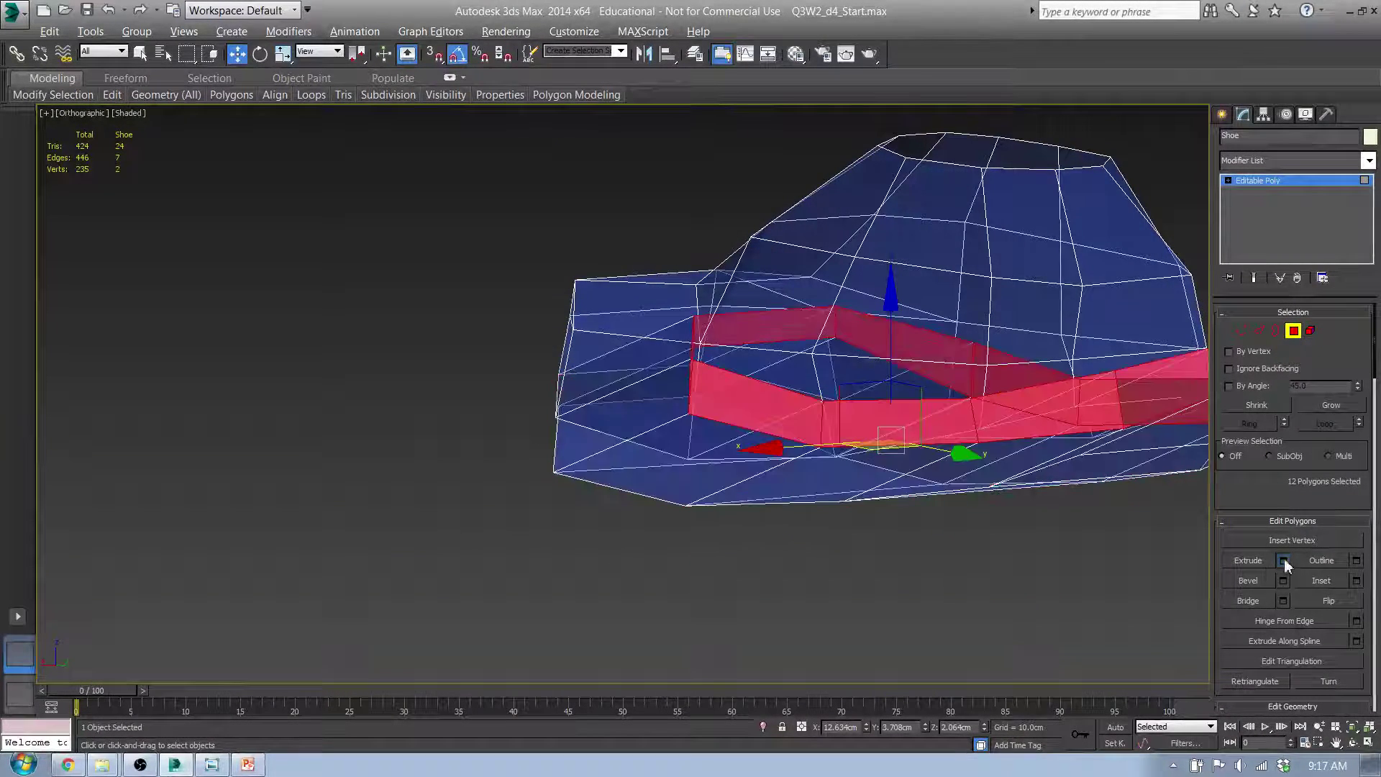
left_click(649, 412)
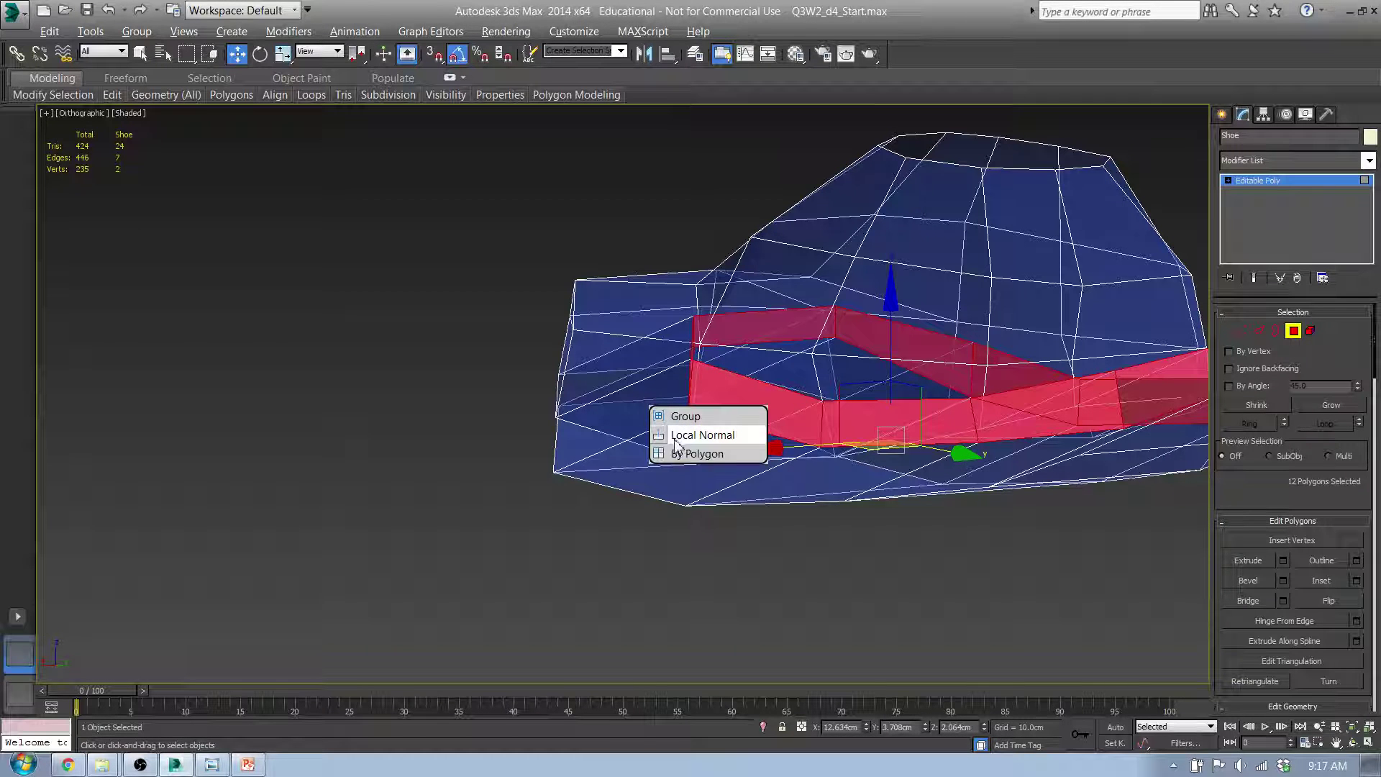
left_click(674, 435)
left_click(648, 409)
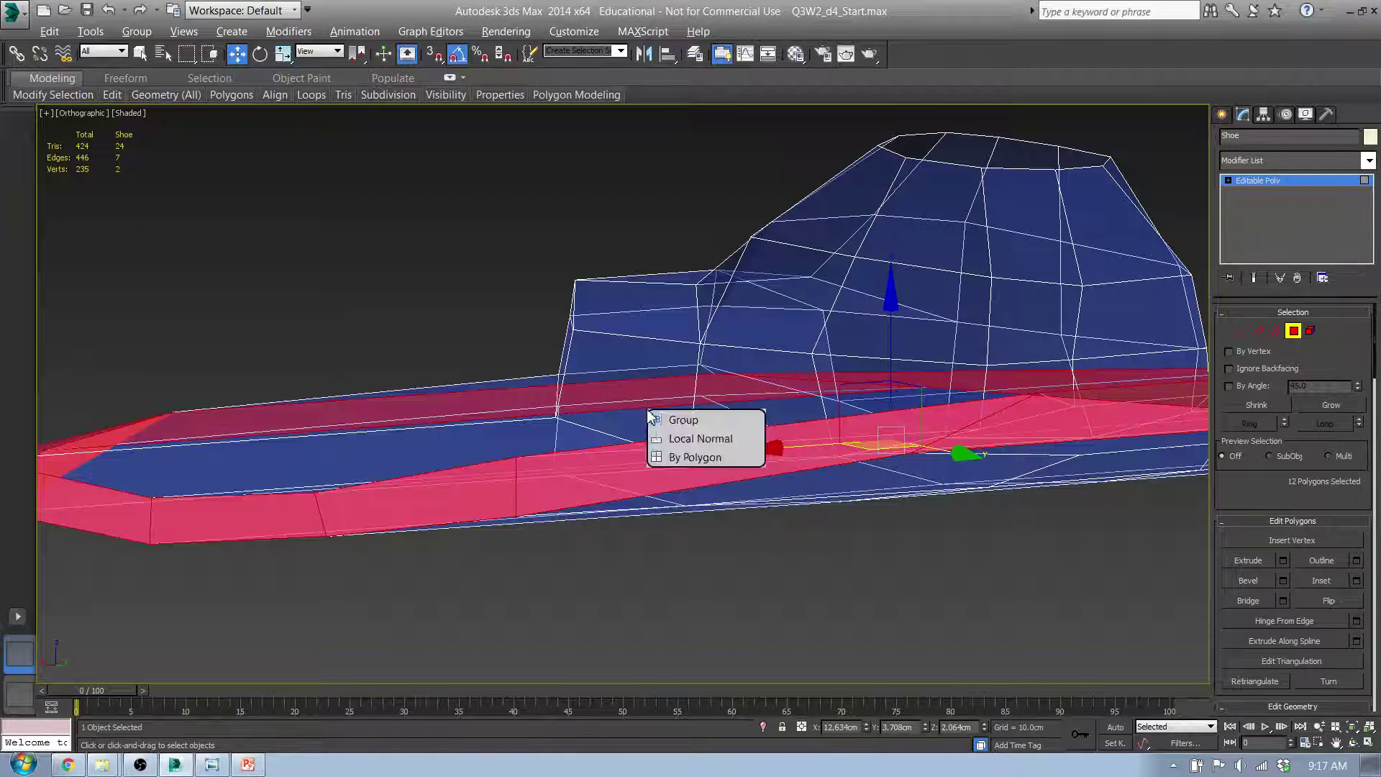
left_click(674, 438)
middle_click_drag(737, 466, 810, 428, "alt")
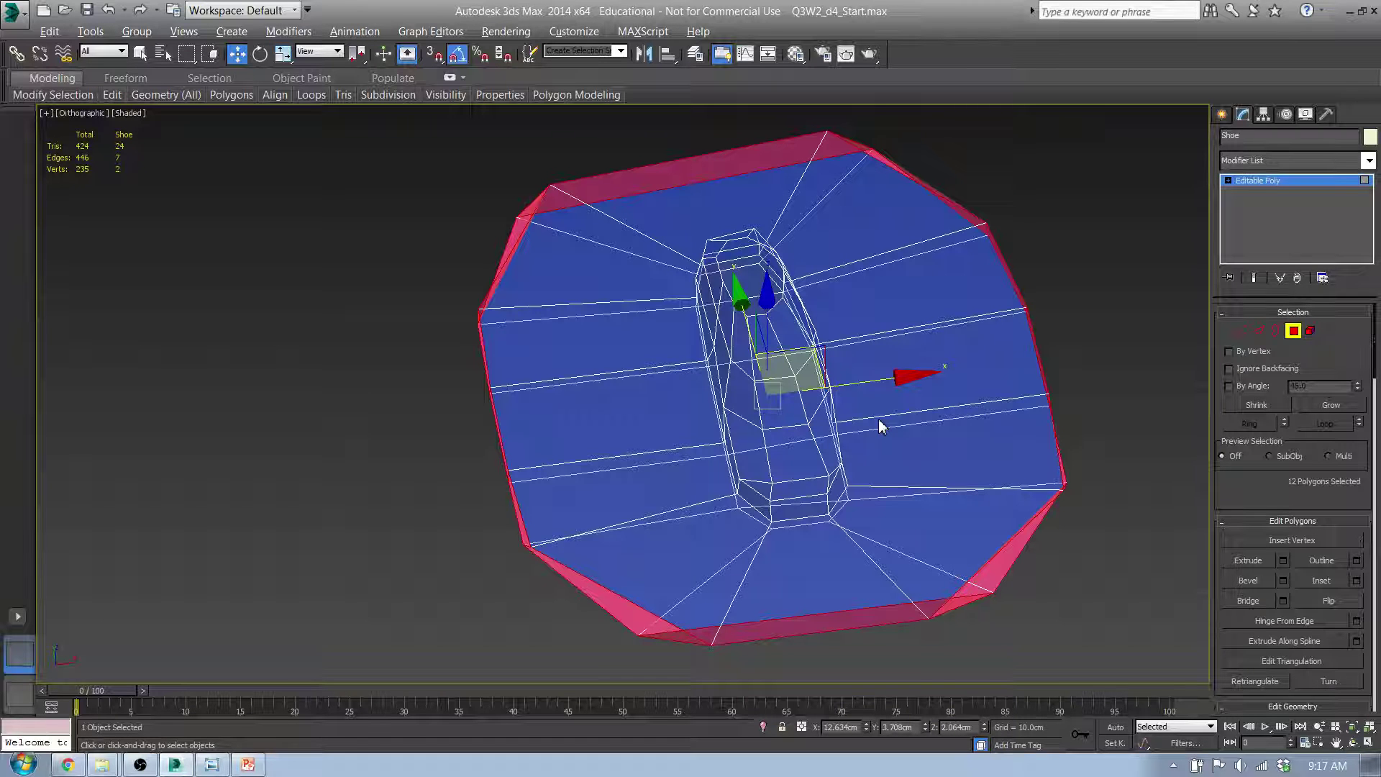
key("ctrl+z")
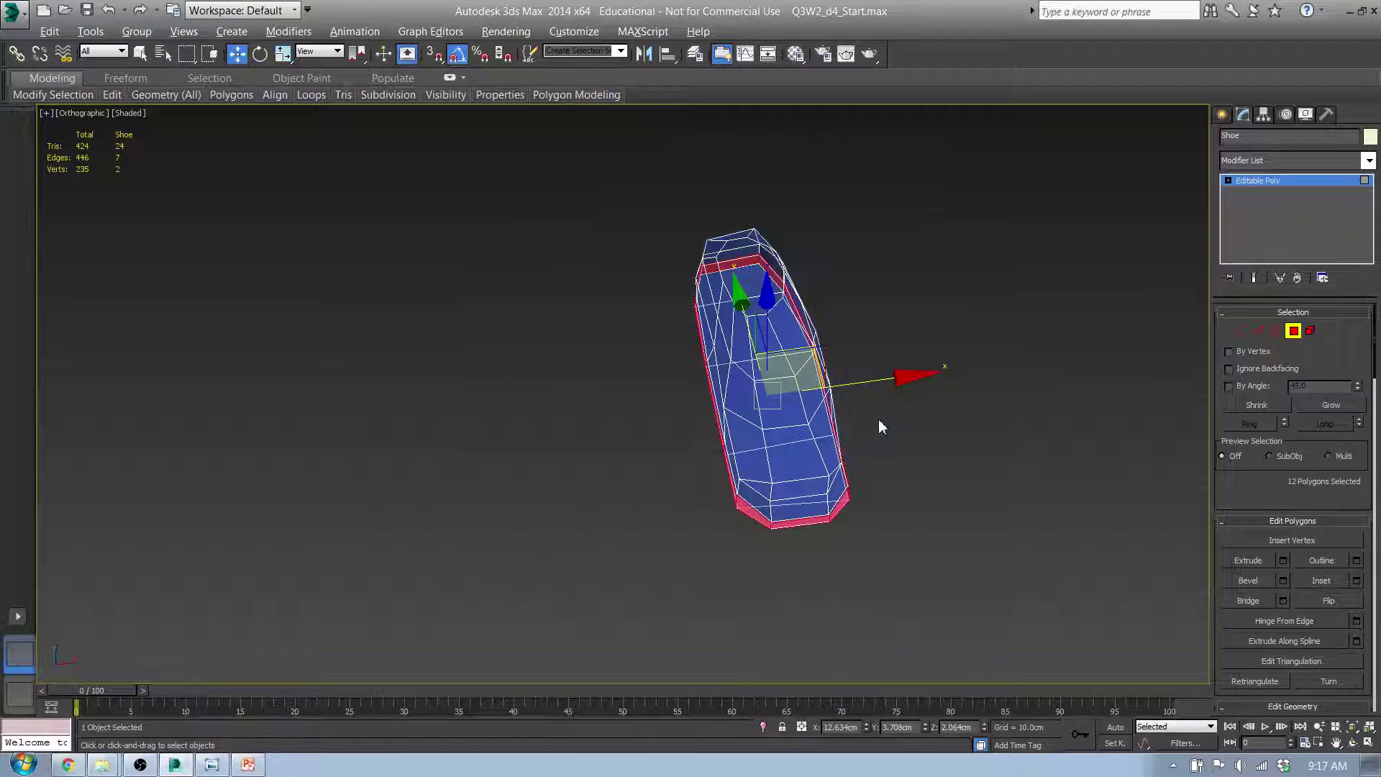
- Examine the shoe's lower polygon ring from below and along the sides, and compare it with the side reference image
middle_click_drag(812, 534, 804, 499, "alt")
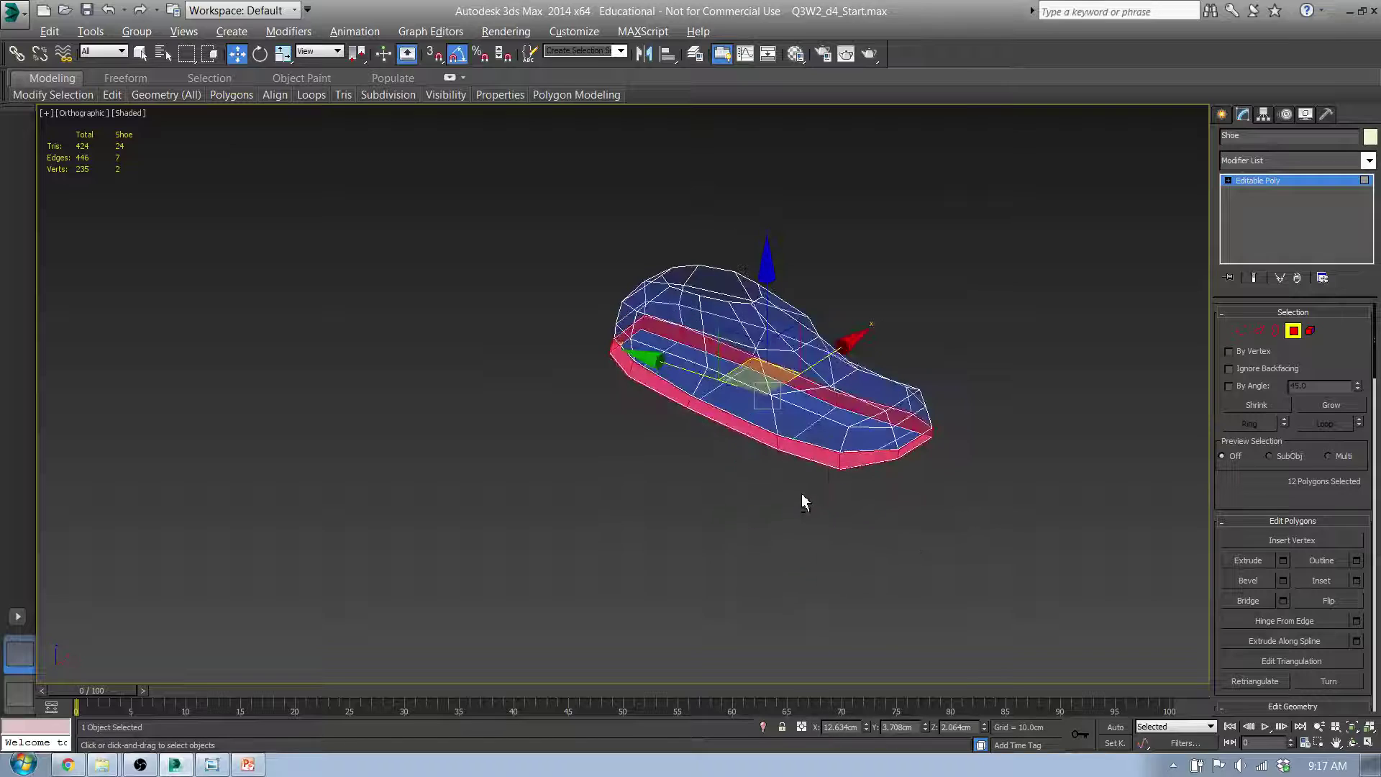
scroll(835, 464, "up", 5)
scroll(835, 465, "down", 8)
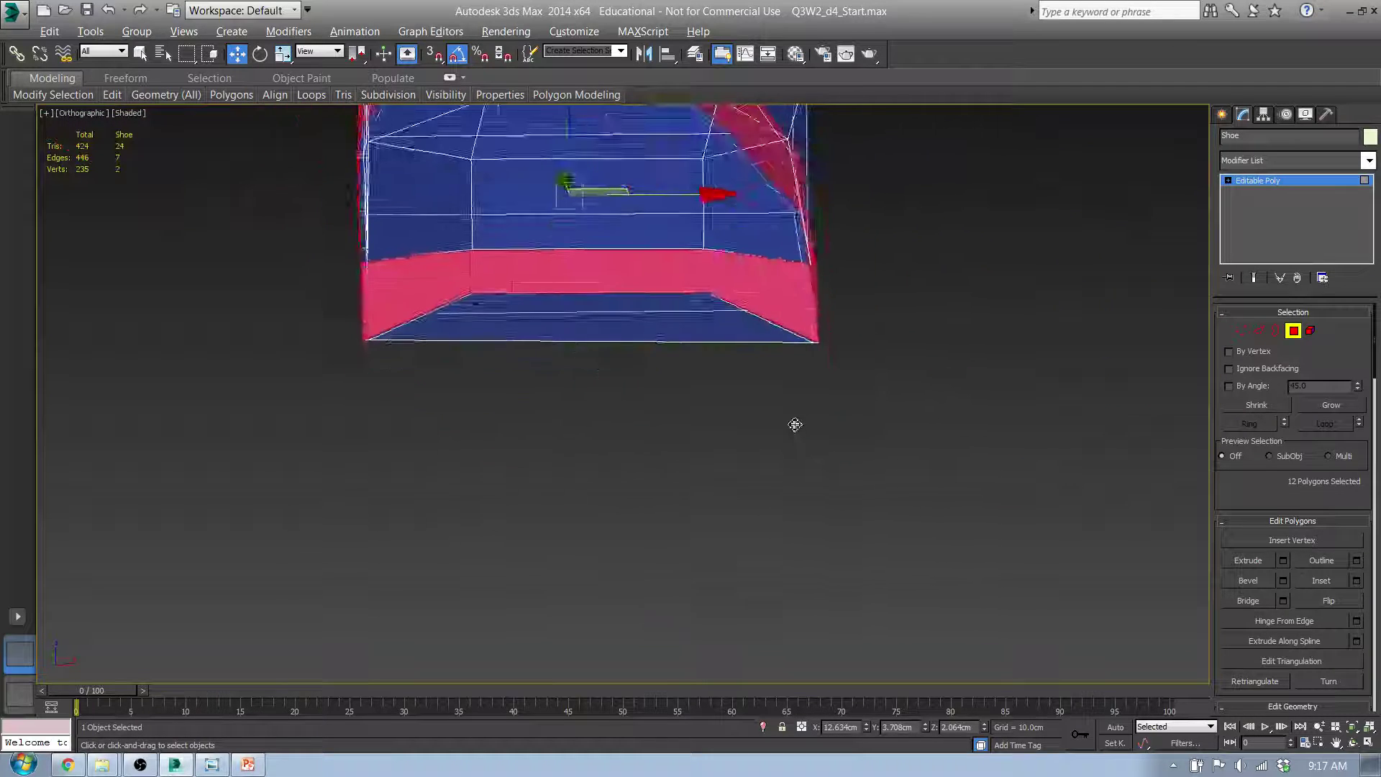
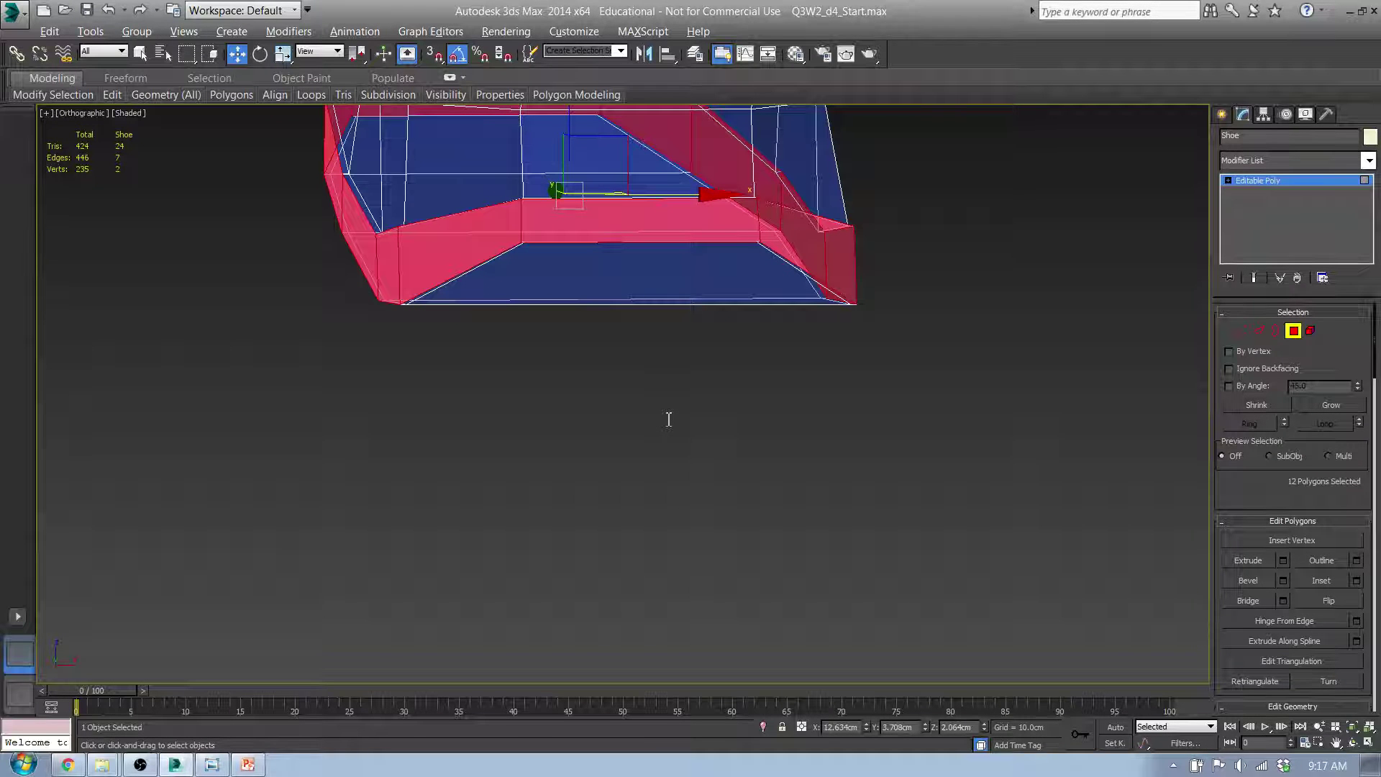
scroll(601, 271, "up", 5)
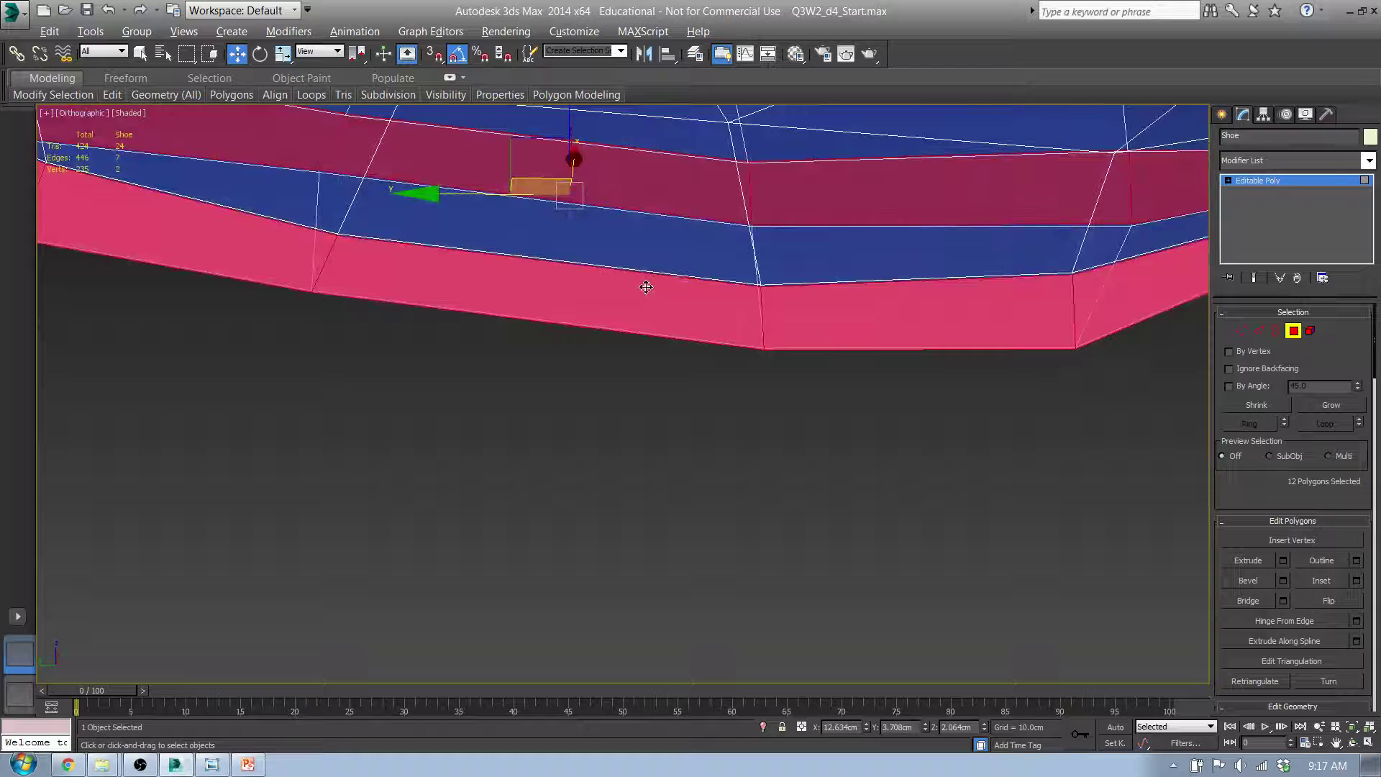
scroll(721, 297, "down", 6)
middle_click_drag(894, 333, 826, 352)
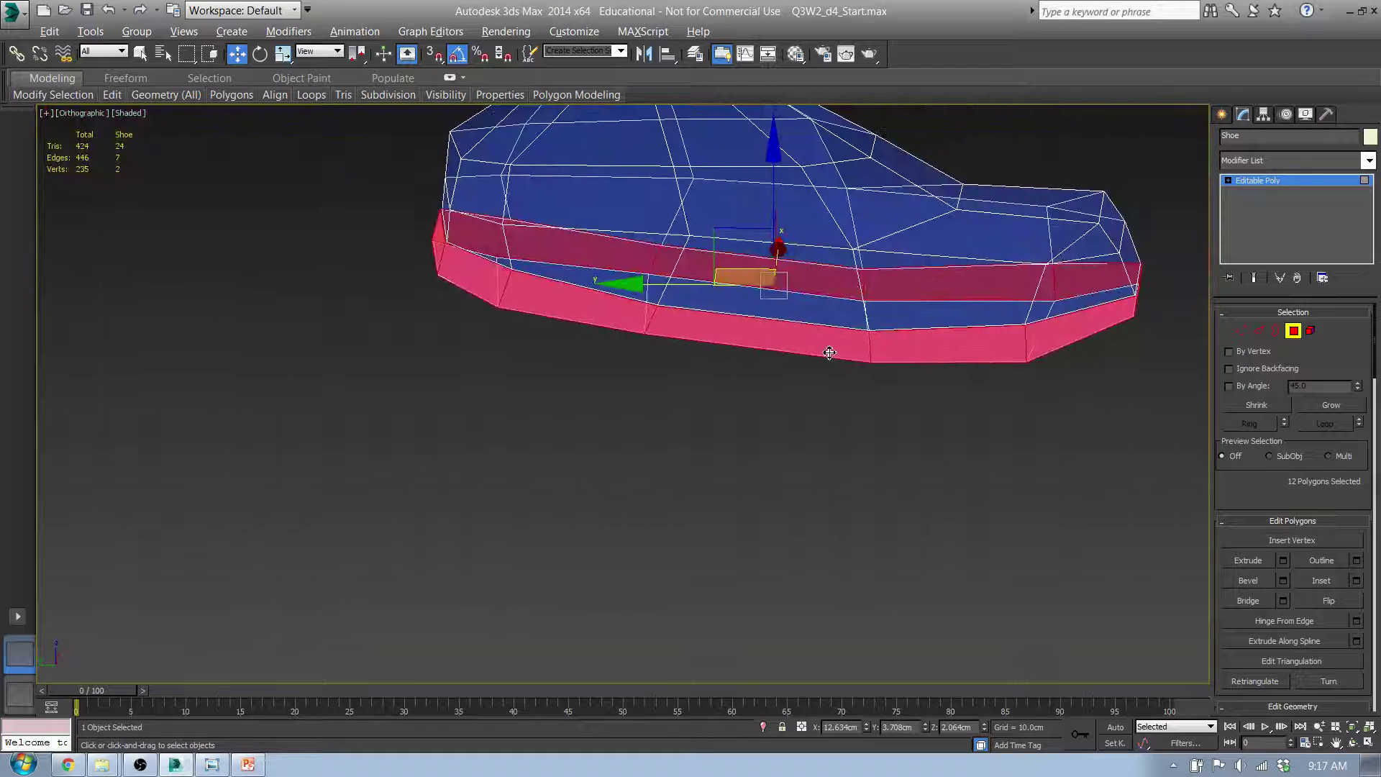
scroll(811, 346, "up", 6)
middle_click_drag(617, 378, 485, 436)
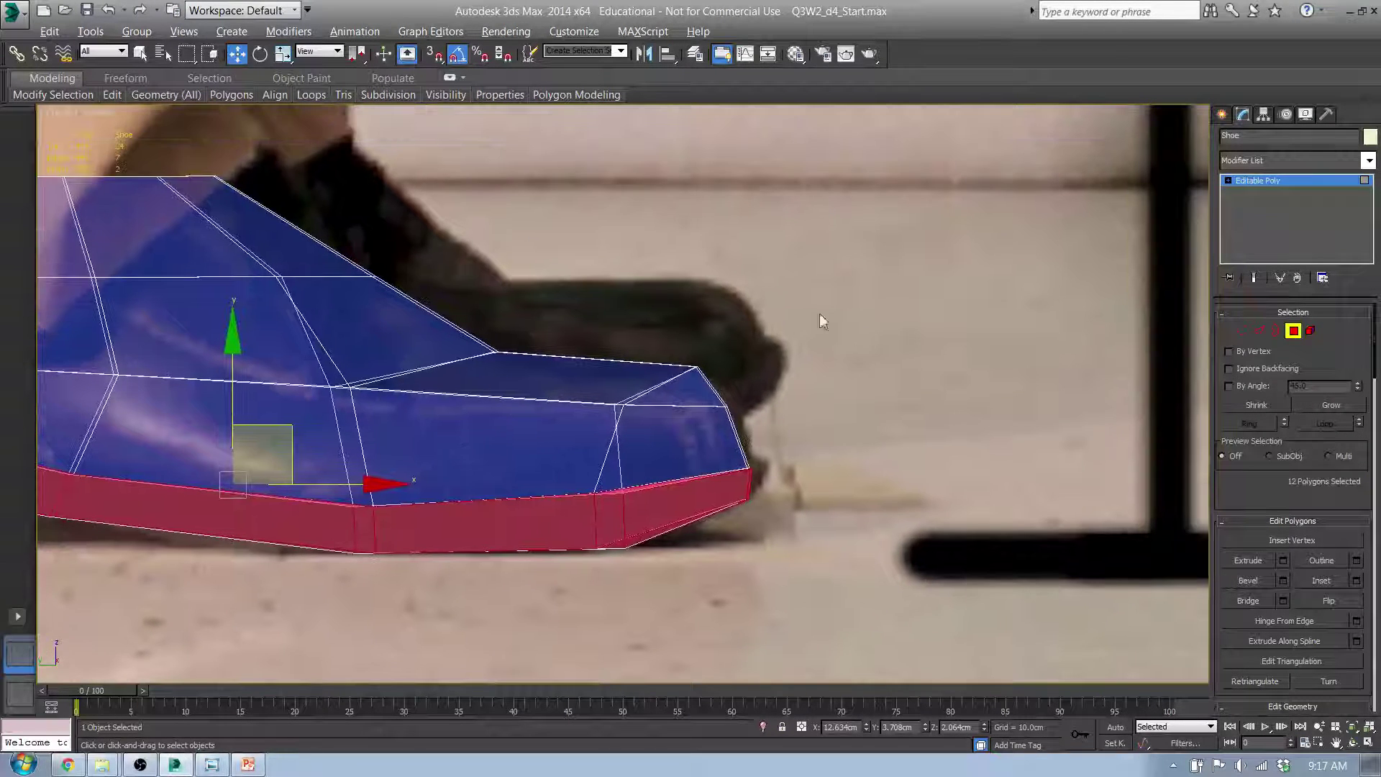
middle_click_drag(717, 482, 1215, 338)
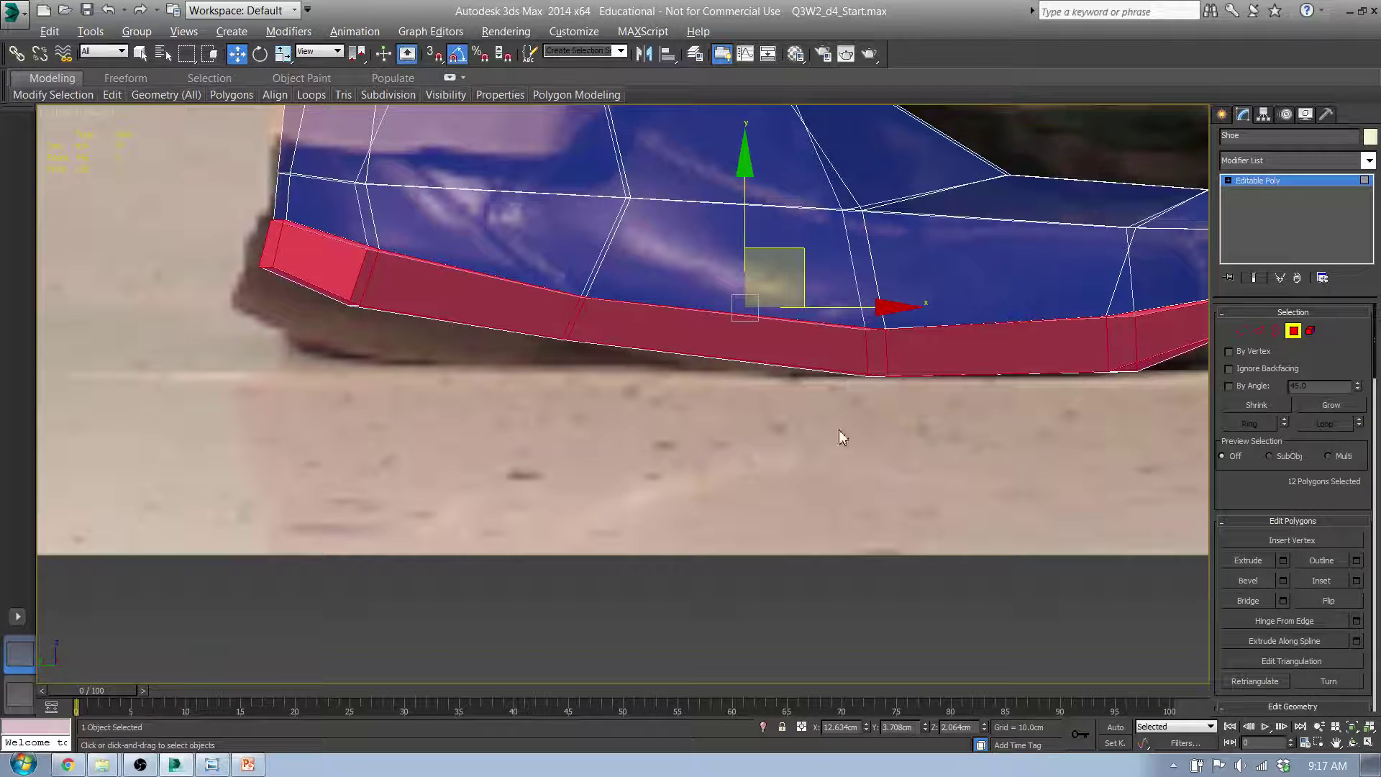
- Extrude the two bottom polygons under the heel by a very small amount
middle_click_drag(726, 377, 489, 323, "alt")
left_click(472, 322)
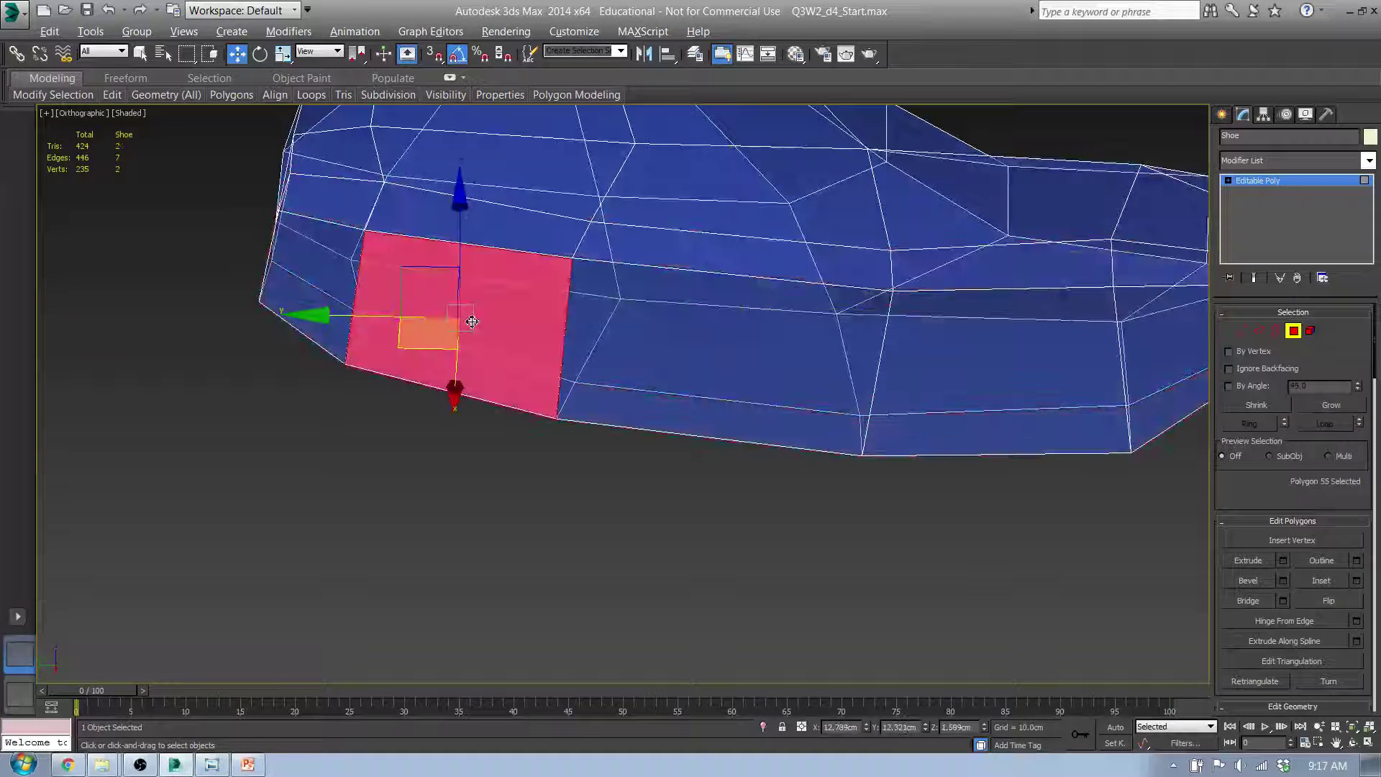
left_click(335, 286, "ctrl")
key("l")
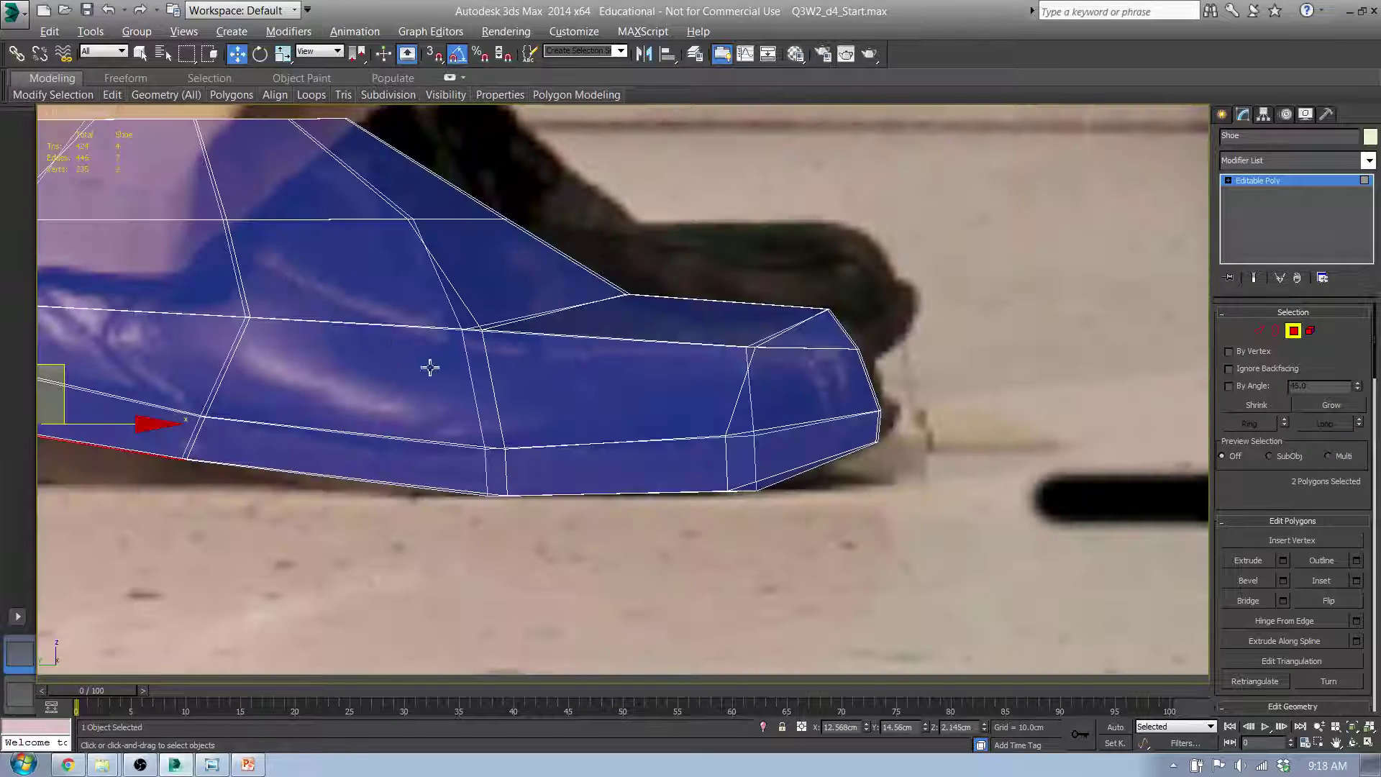
scroll(1008, 425, "up", 5)
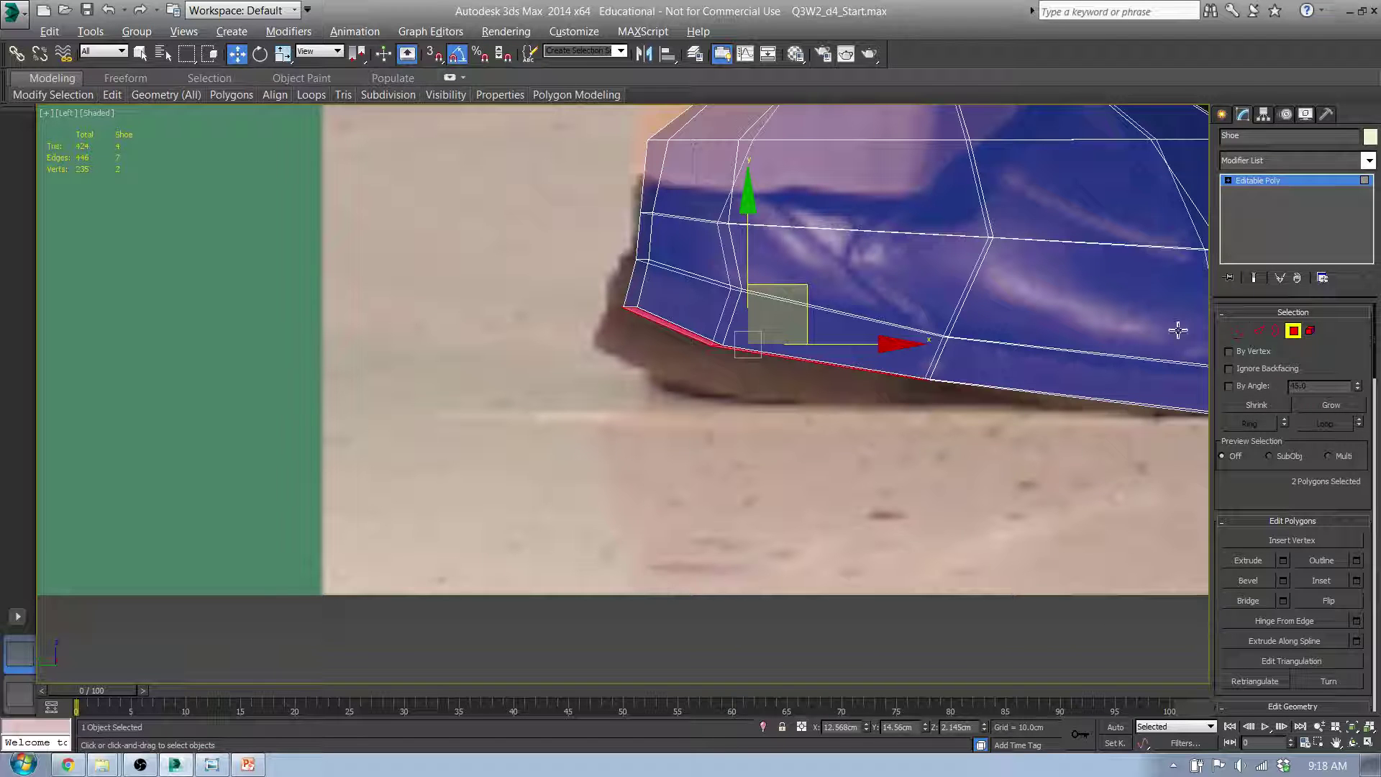
key("shift+e")
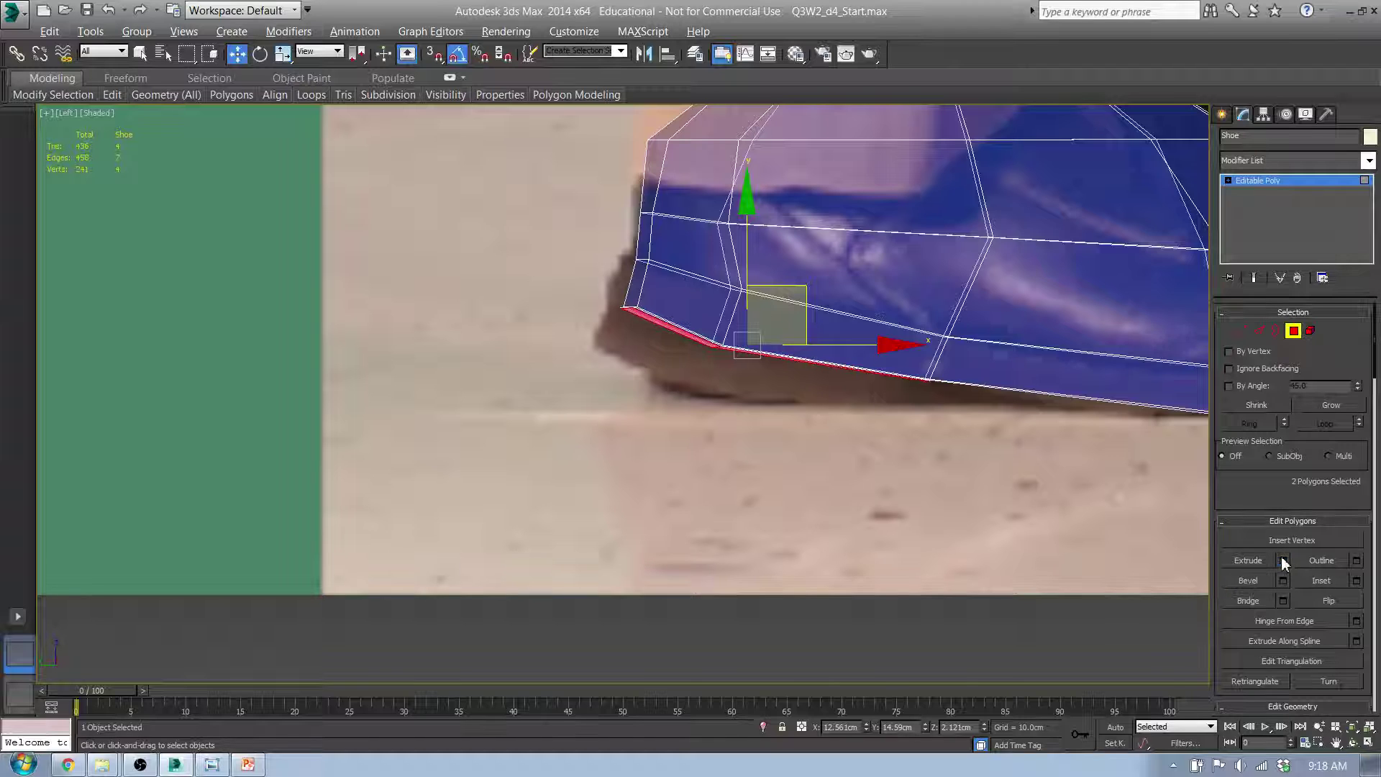
middle_click_drag(757, 442, 761, 442, "alt")
scroll(720, 376, "up", 5)
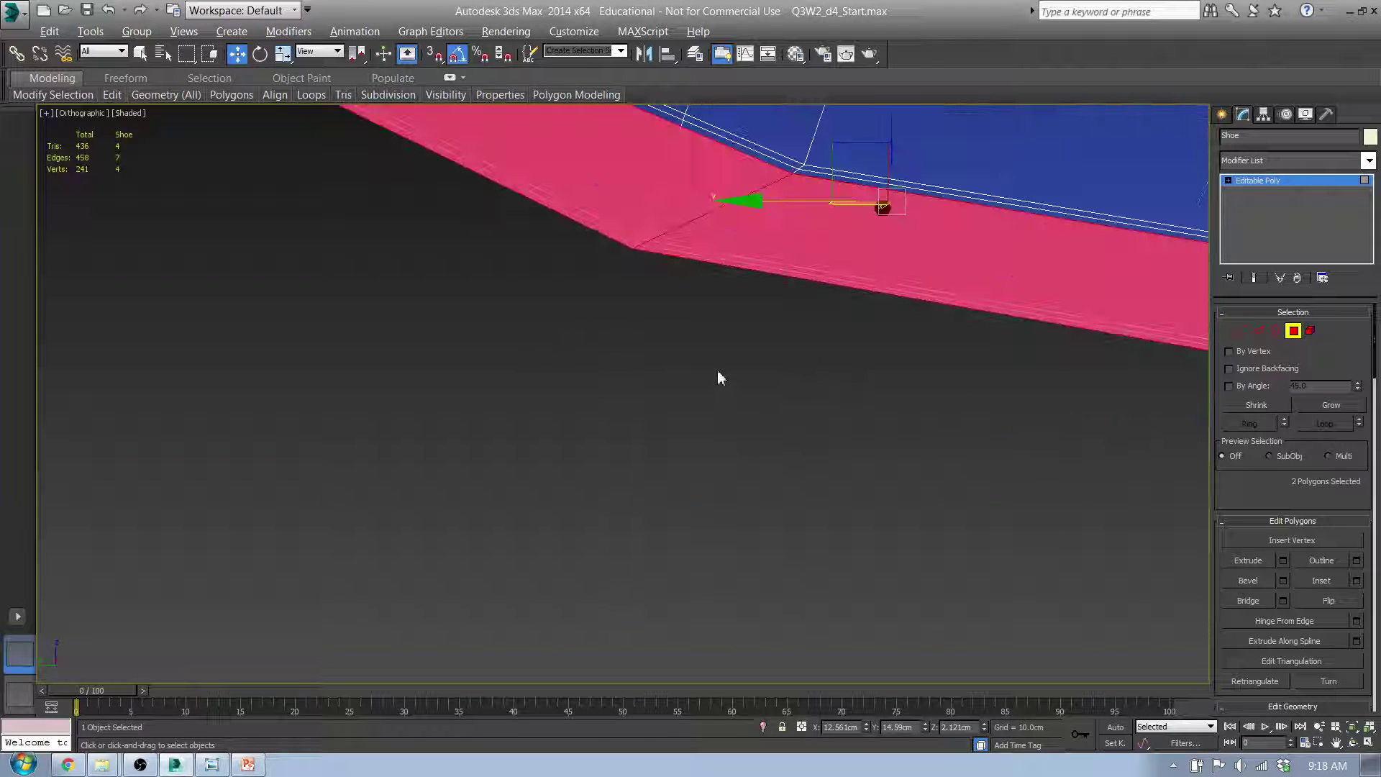
- Undo the tiny heel extrusion and extrude the two bottom polygons under the heel again by a larger amount
key("ctrl+z")
key("ctrl+z")
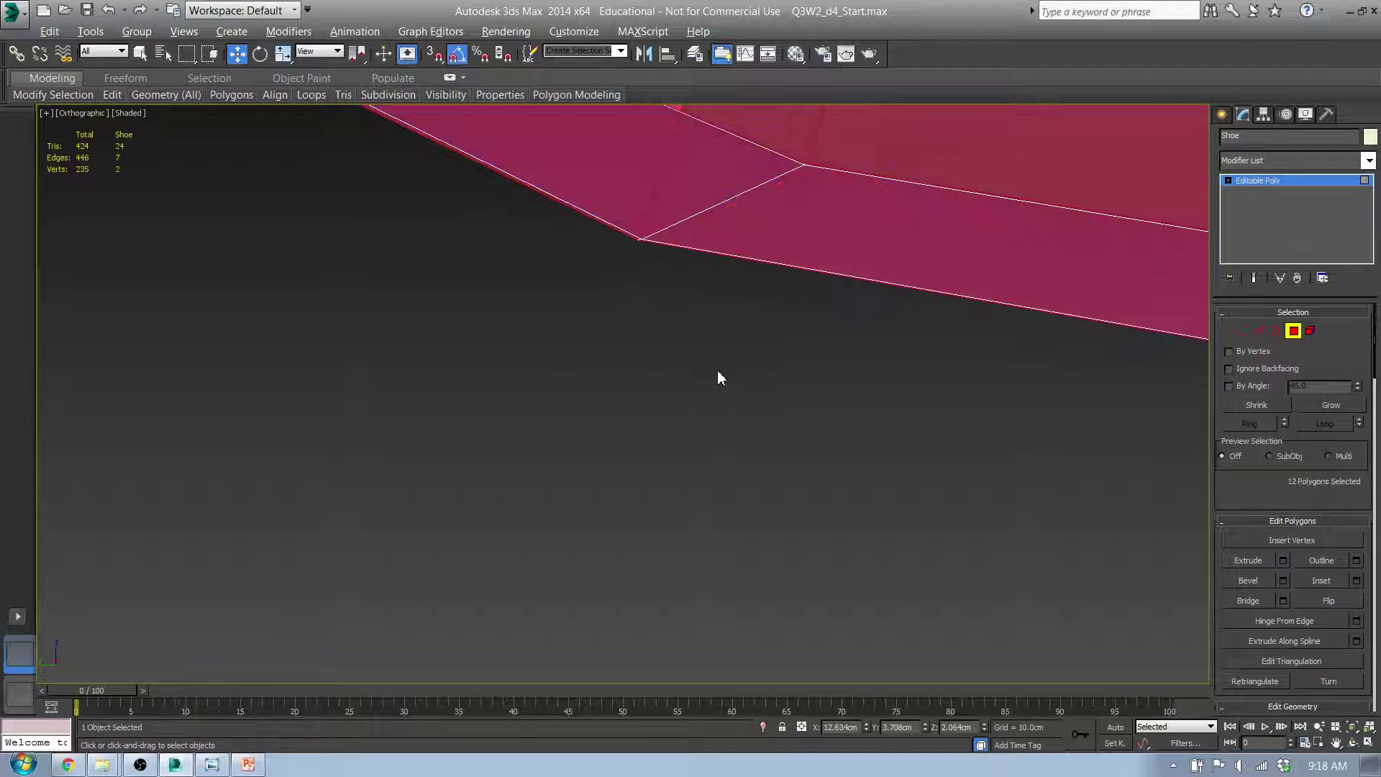
left_click(835, 237)
left_click(725, 182, "ctrl")
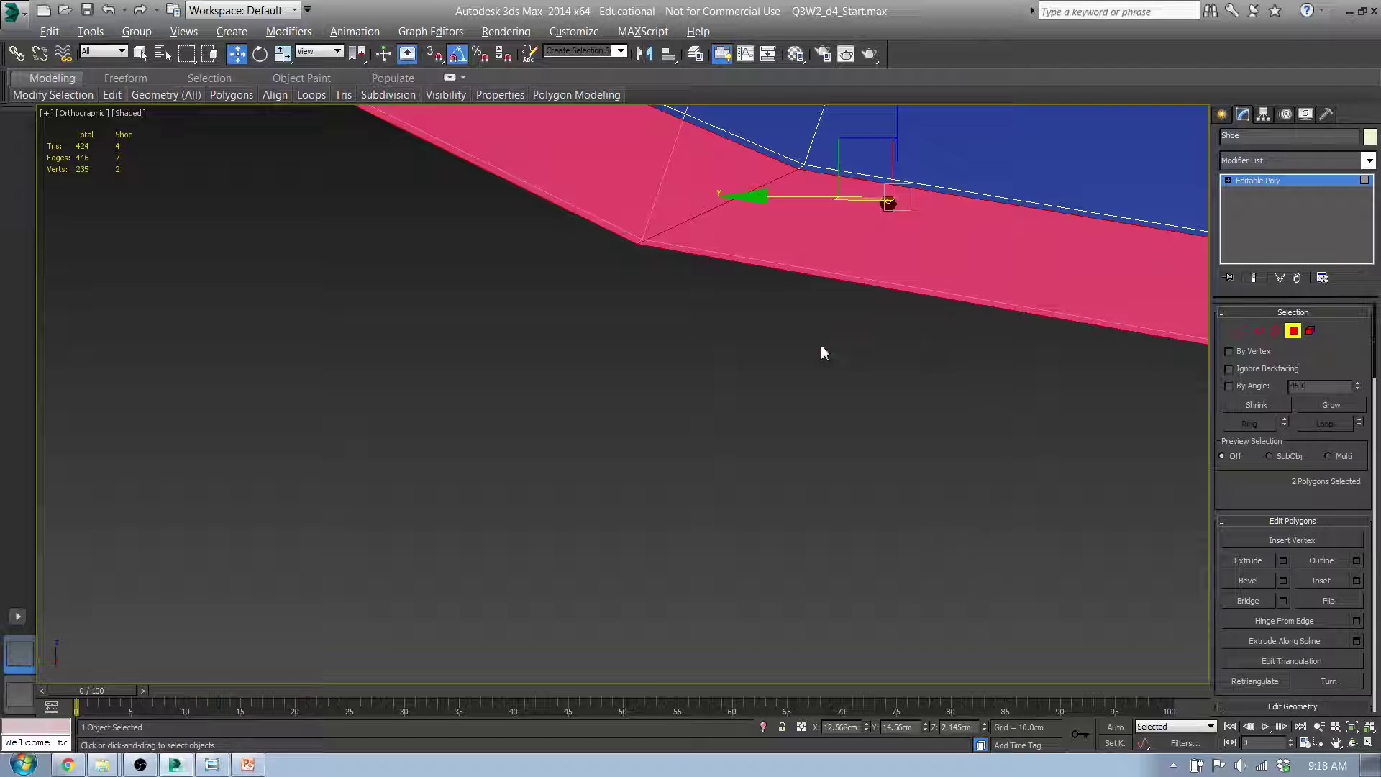
middle_click_drag(629, 422, 575, 466, "alt")
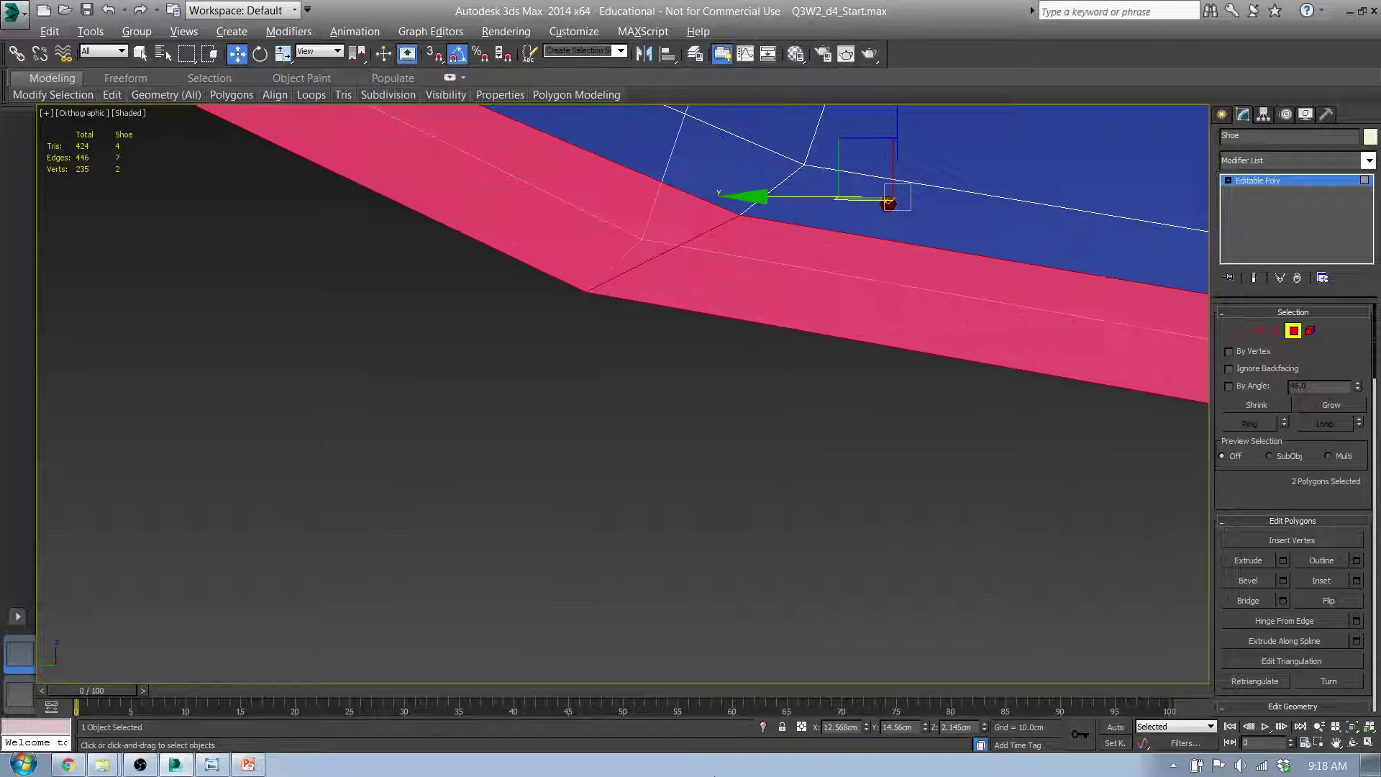
key("shift+e")
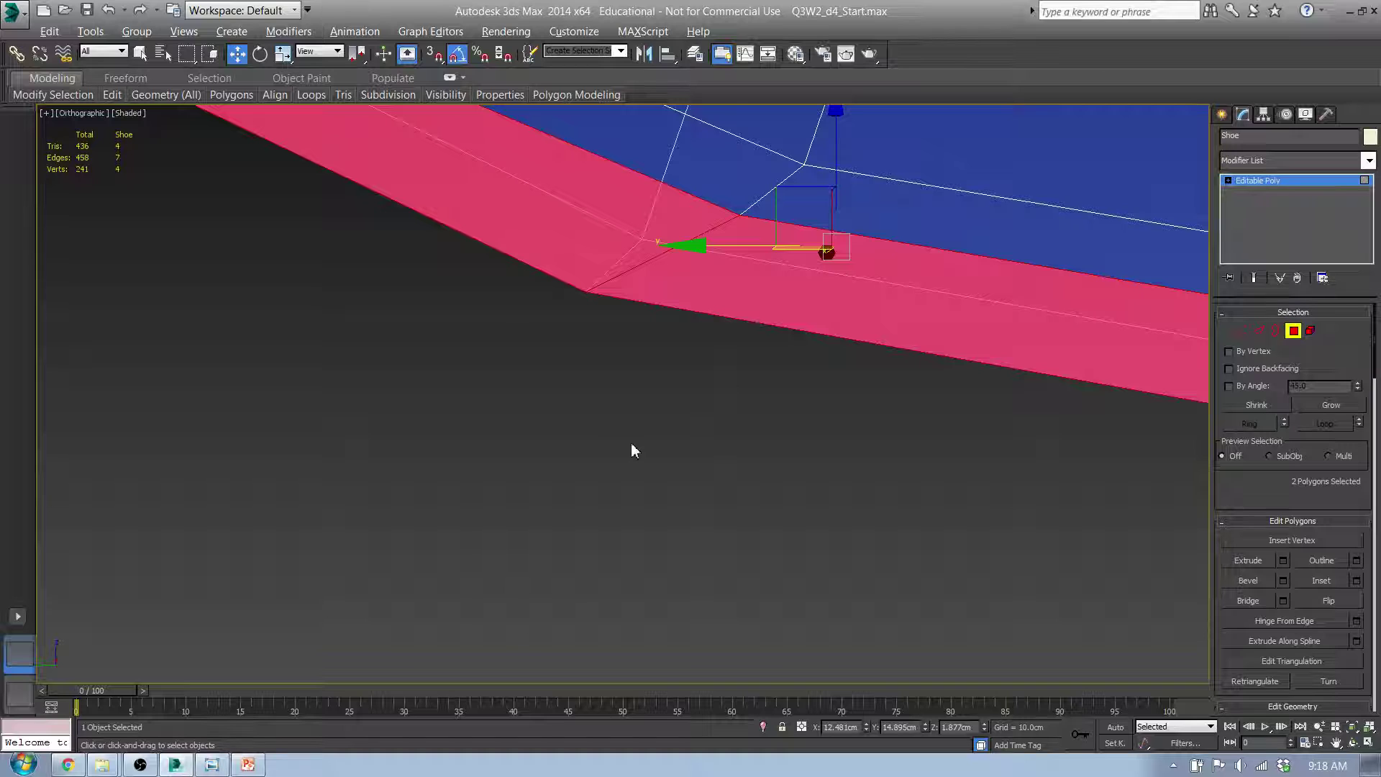
- Flatten the six bottom vertices of the heel extrusion onto one horizontal line by scaling them vertically in the left view
key("l")
middle_click_drag(496, 524, 1060, 527)
scroll(658, 494, "up", 4)
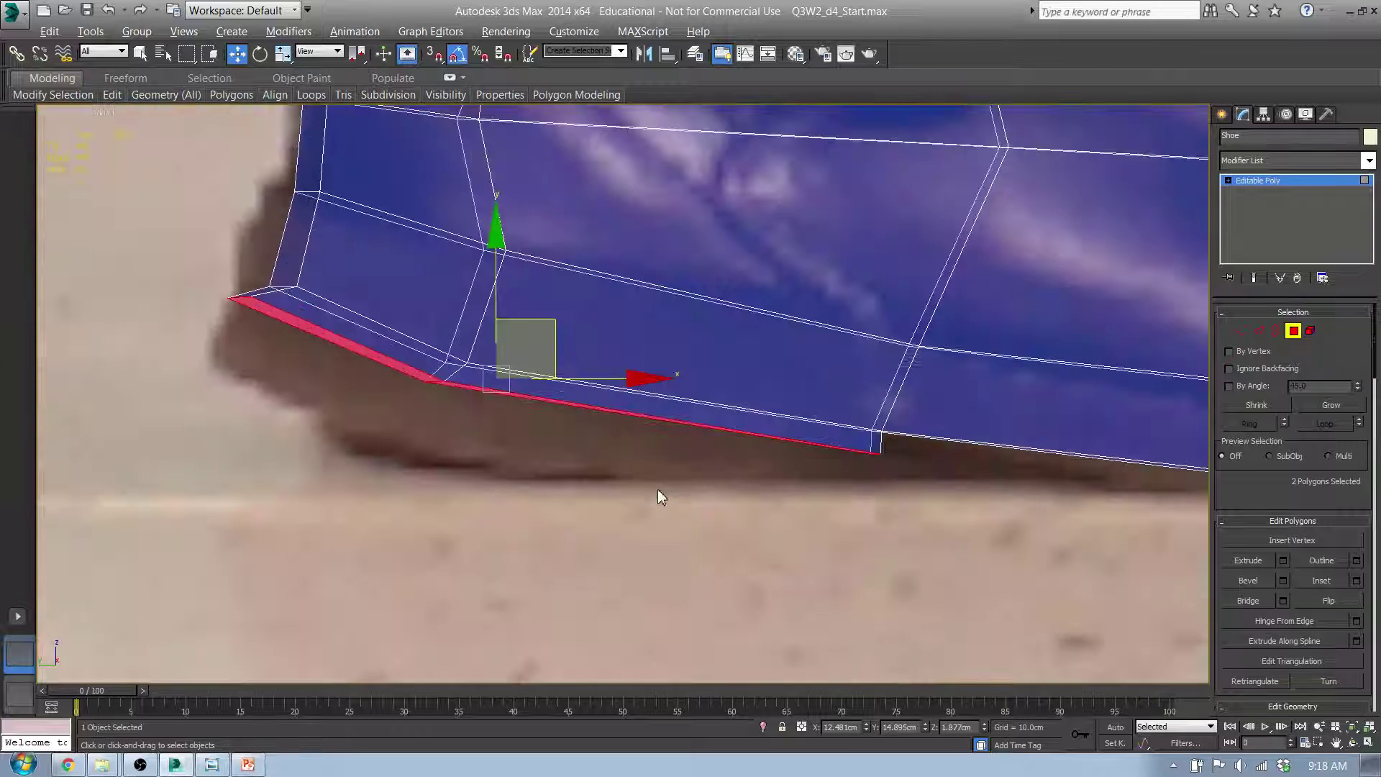
left_click(1241, 330)
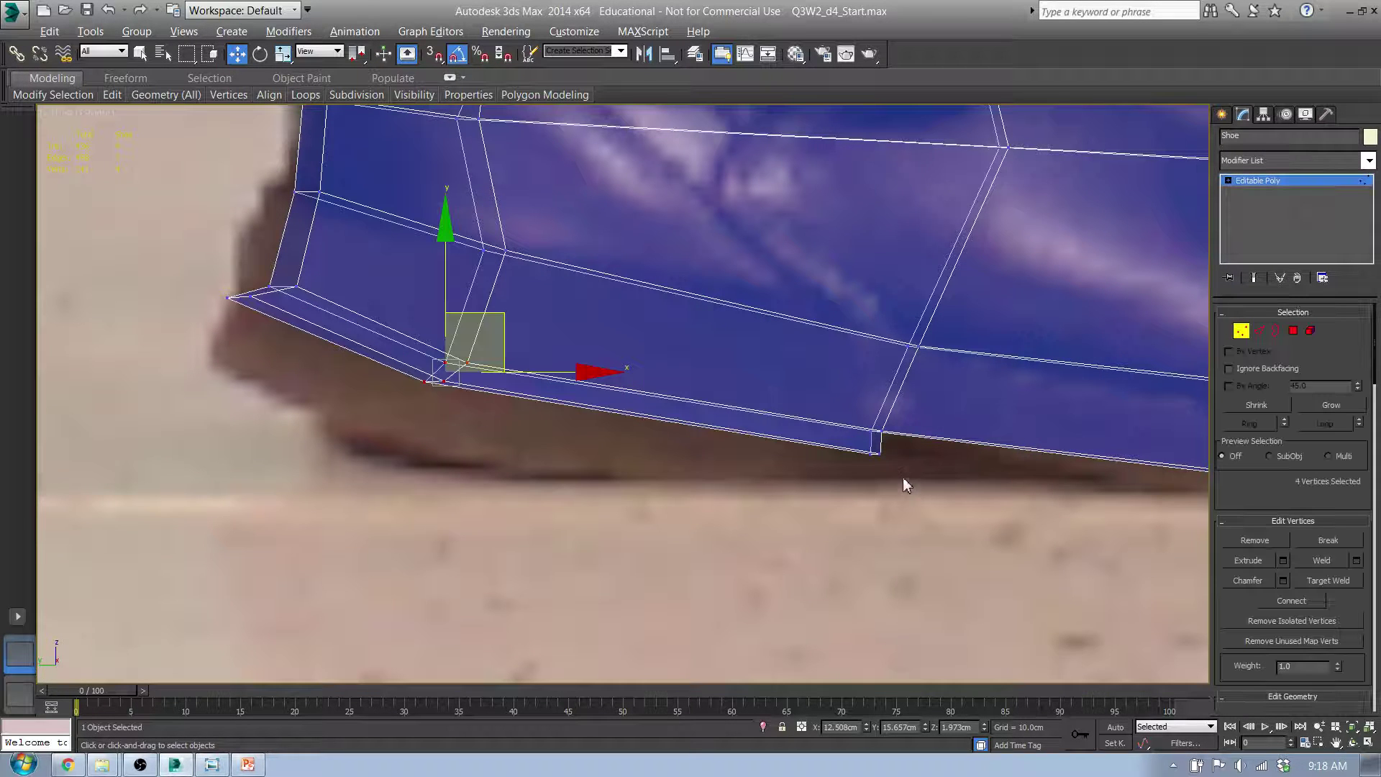
left_click_drag(904, 479, 844, 446)
left_click_drag(461, 410, 392, 370, "ctrl")
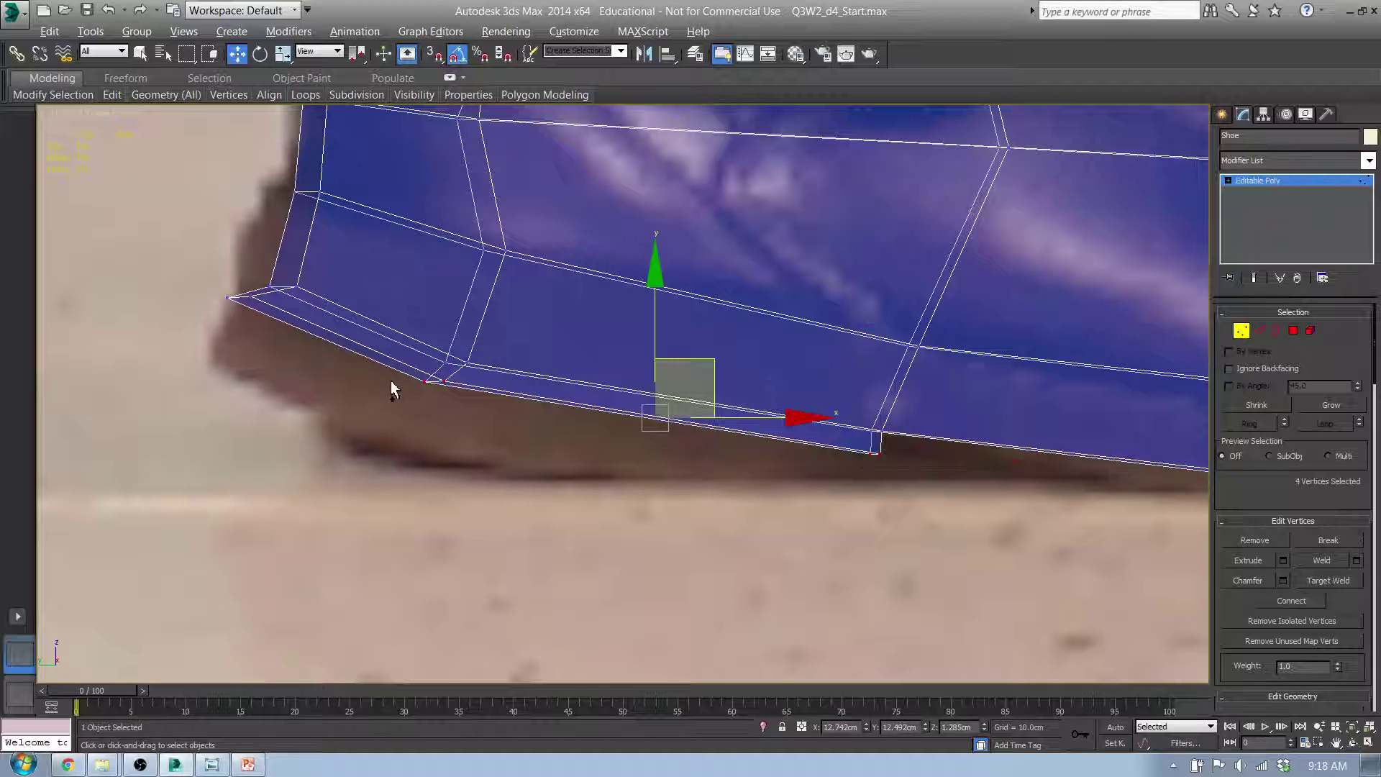
left_click_drag(208, 271, 259, 318, "ctrl")
key("r")
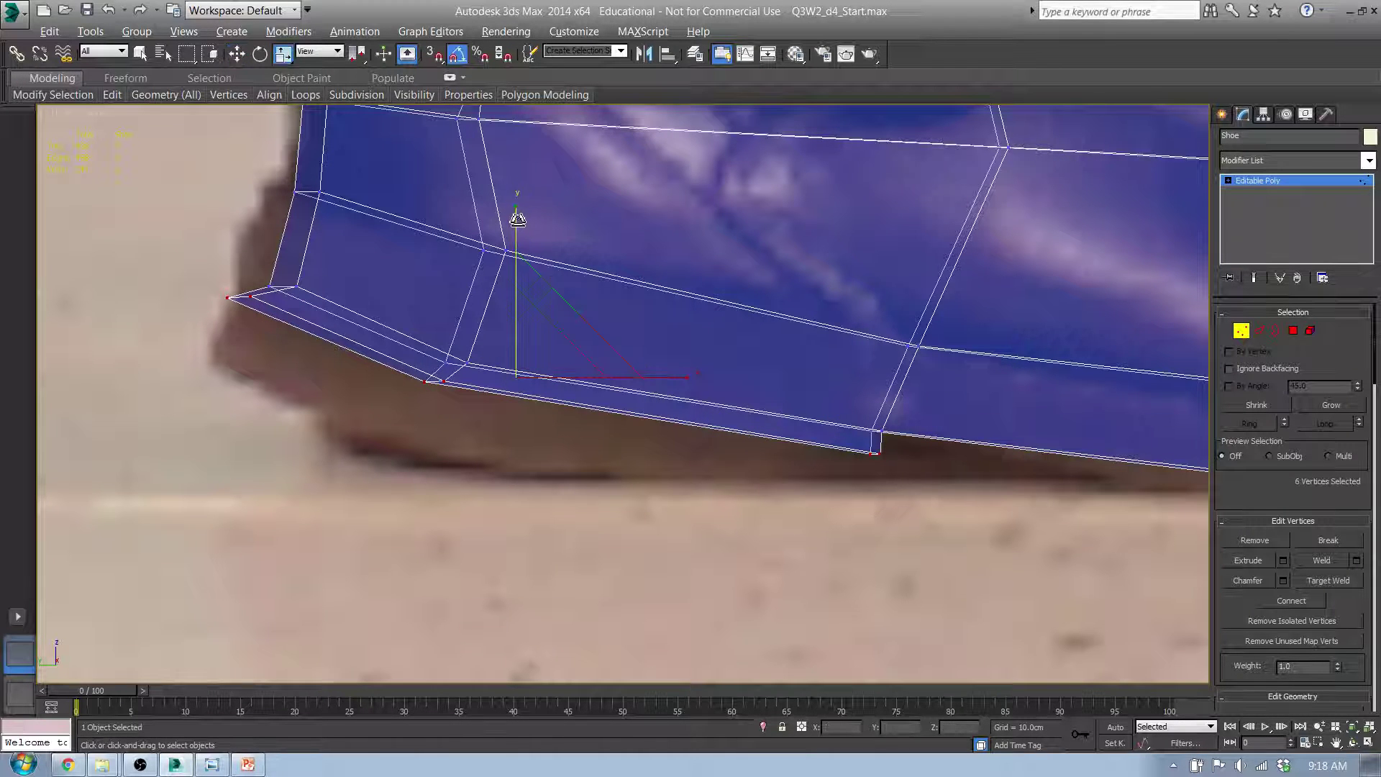
left_click_drag(517, 218, 576, 487)
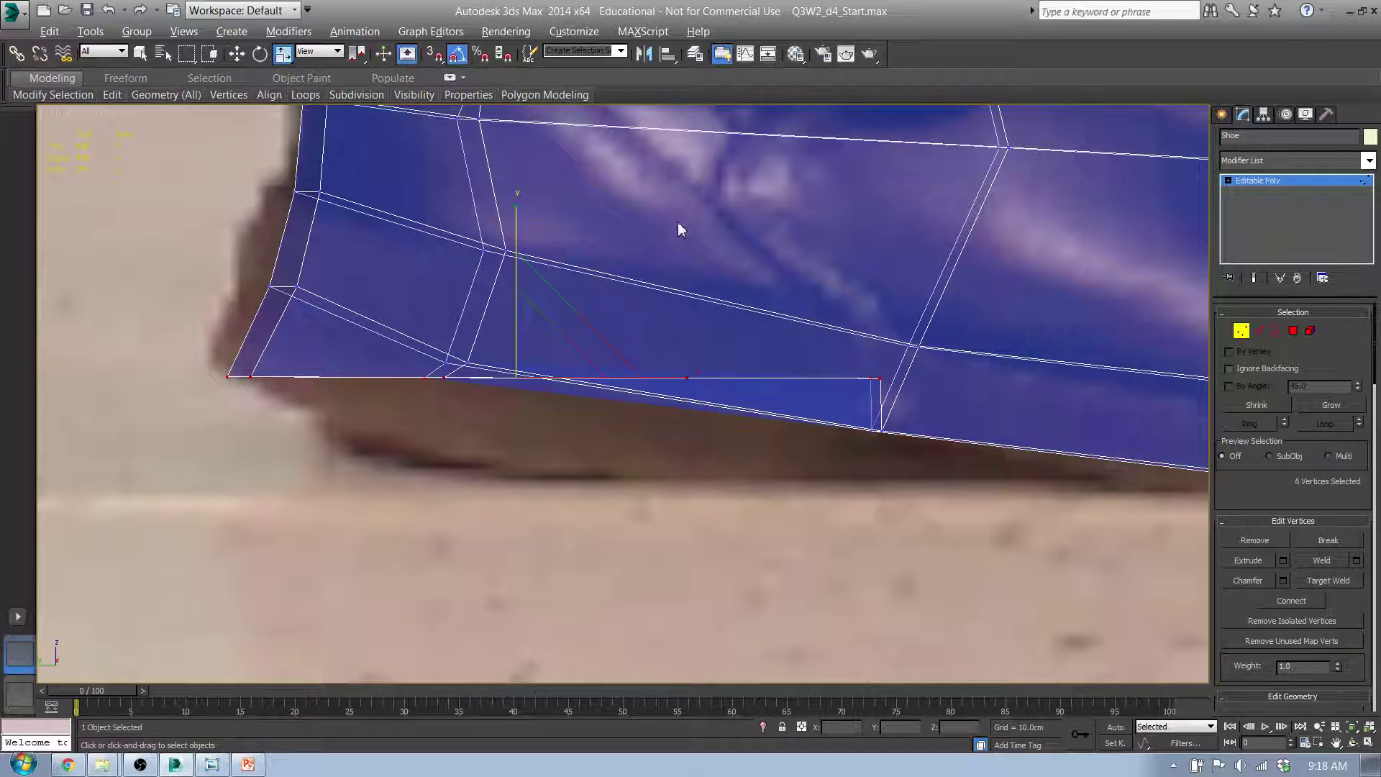
- Lower the flattened heel vertices to the reference shoe's ground line, then shift the two rearmost vertices forward and up to bevel the heel
key("w")
left_click_drag(518, 274, 514, 374)
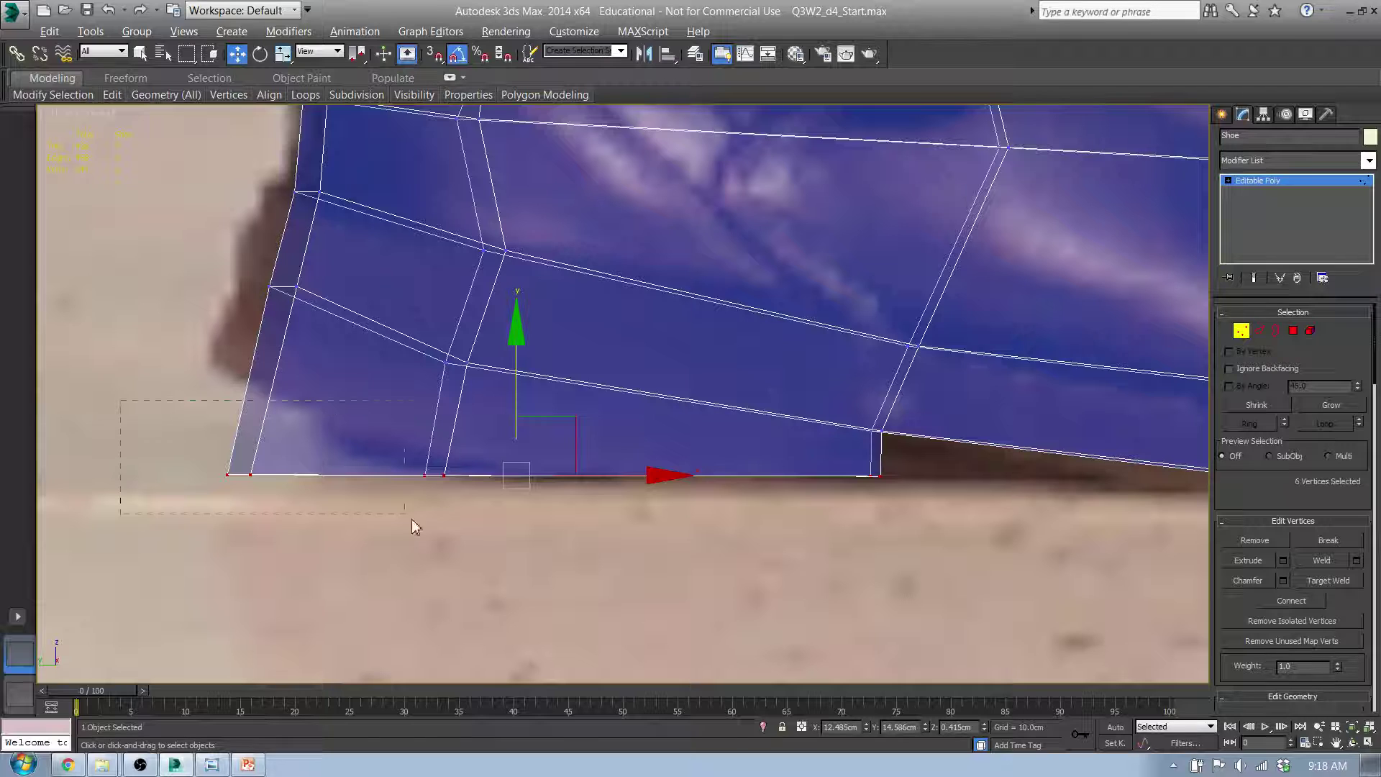
left_click_drag(413, 527, 400, 530)
left_click_drag(346, 476, 372, 477)
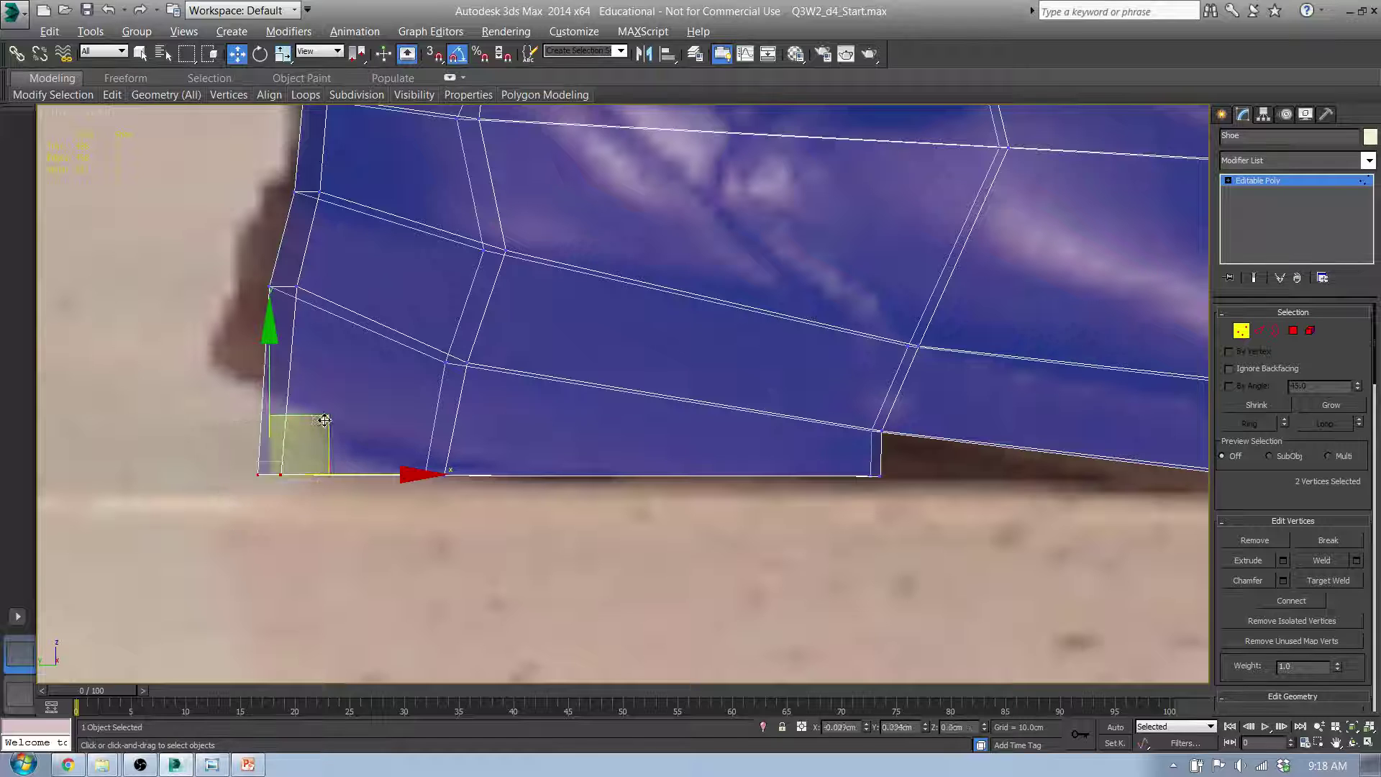
left_click_drag(315, 429, 323, 361)
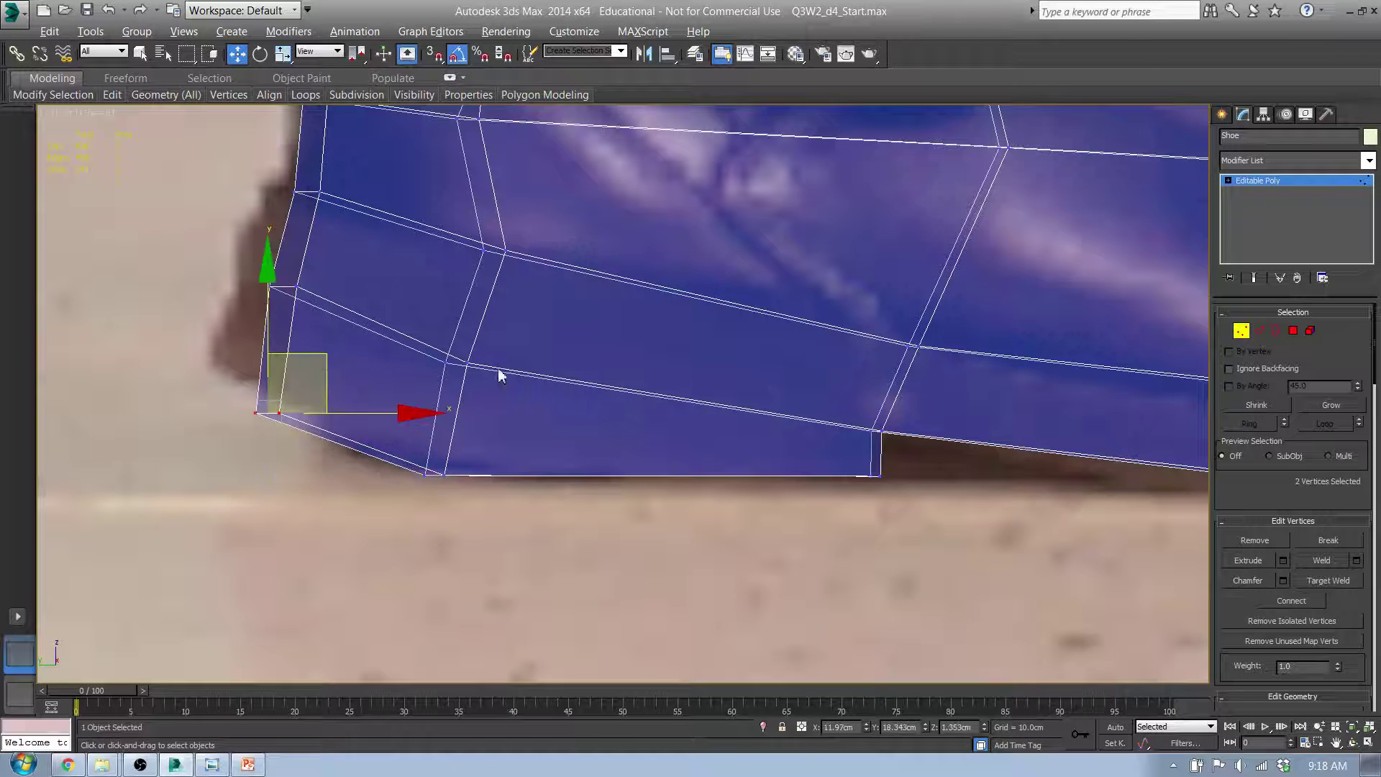
- Unhide the pants so they show above the shoe in the front view
scroll(431, 376, "down", 7)
left_click(752, 342)
middle_click_drag(752, 342, 611, 450, "alt")
key("f")
scroll(611, 450, "down", 3)
right_click(793, 268)
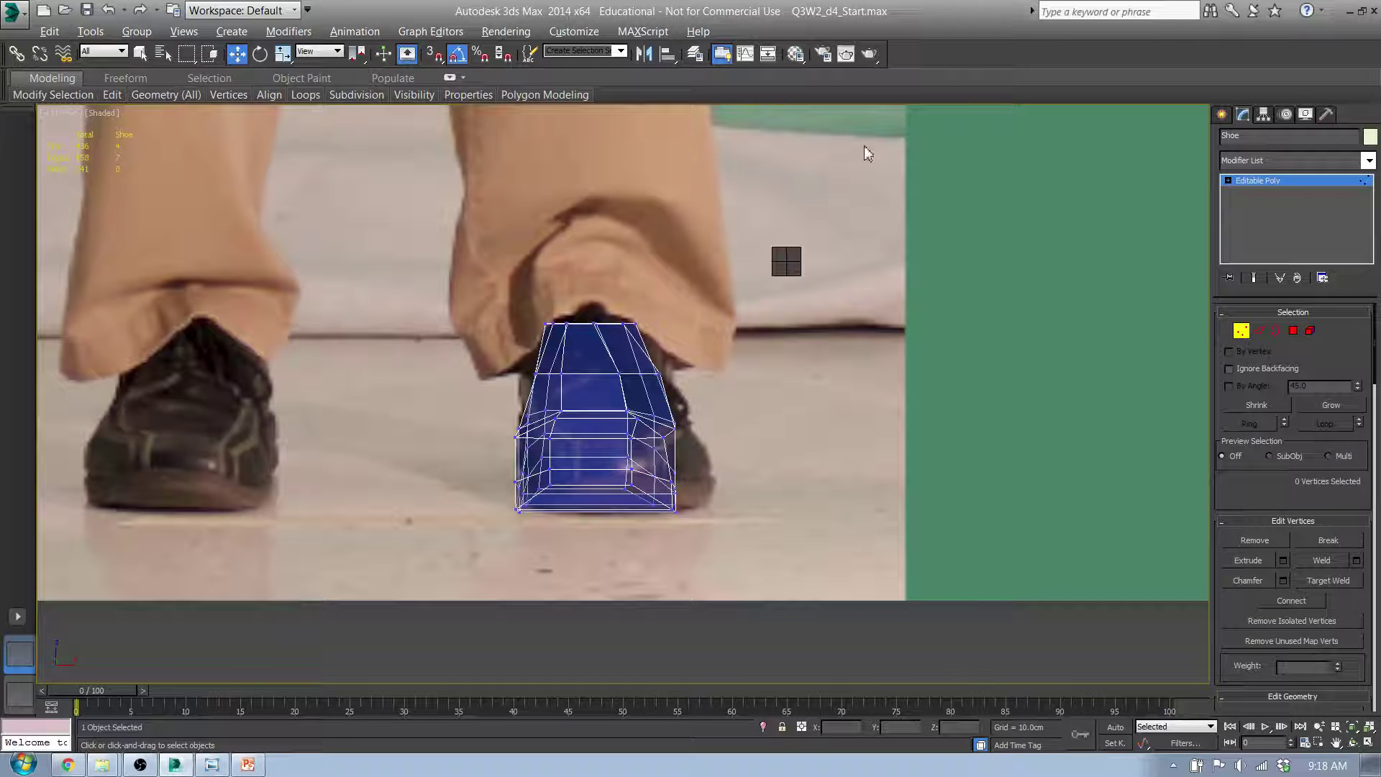
left_click(861, 183)
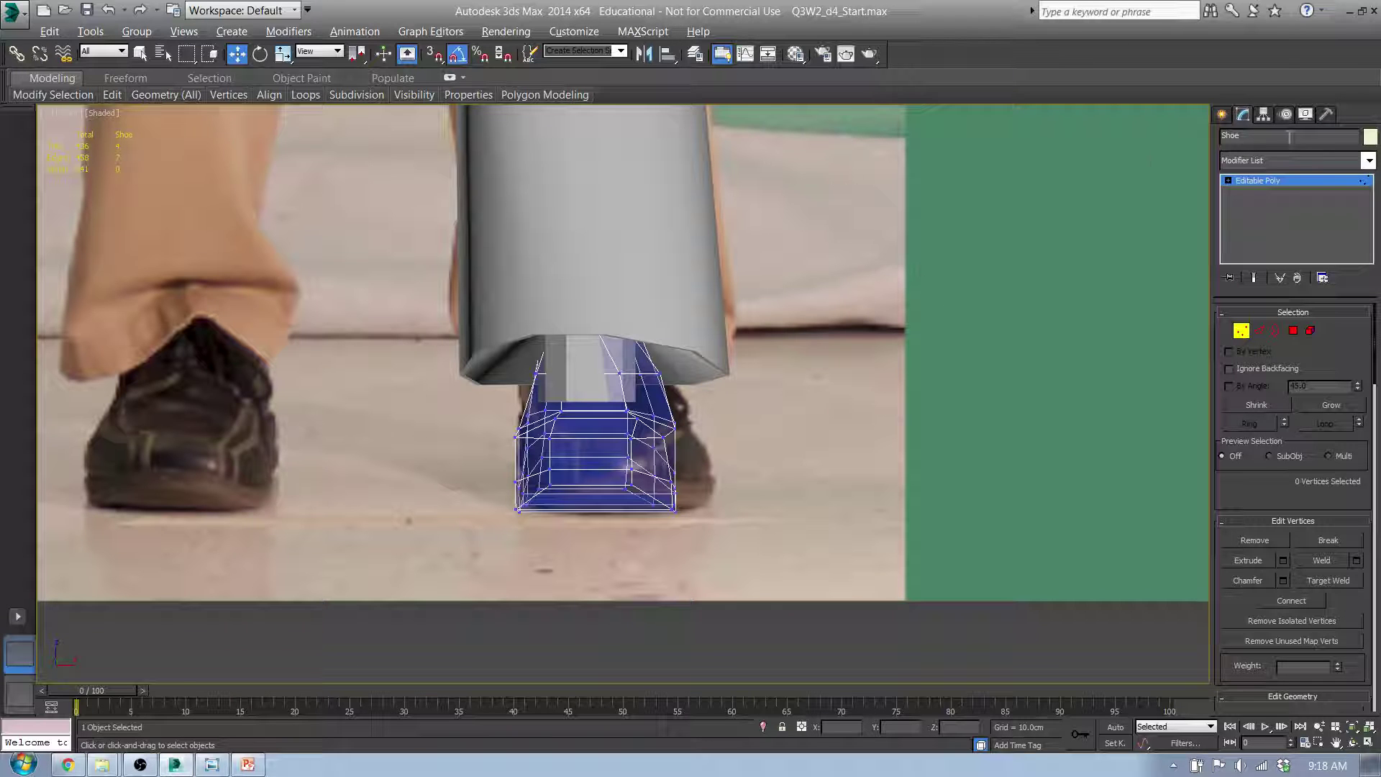
- Delete the polygons at the lower end of the ankle extension inside the pants' leg opening
left_click(1222, 114)
left_click(525, 279)
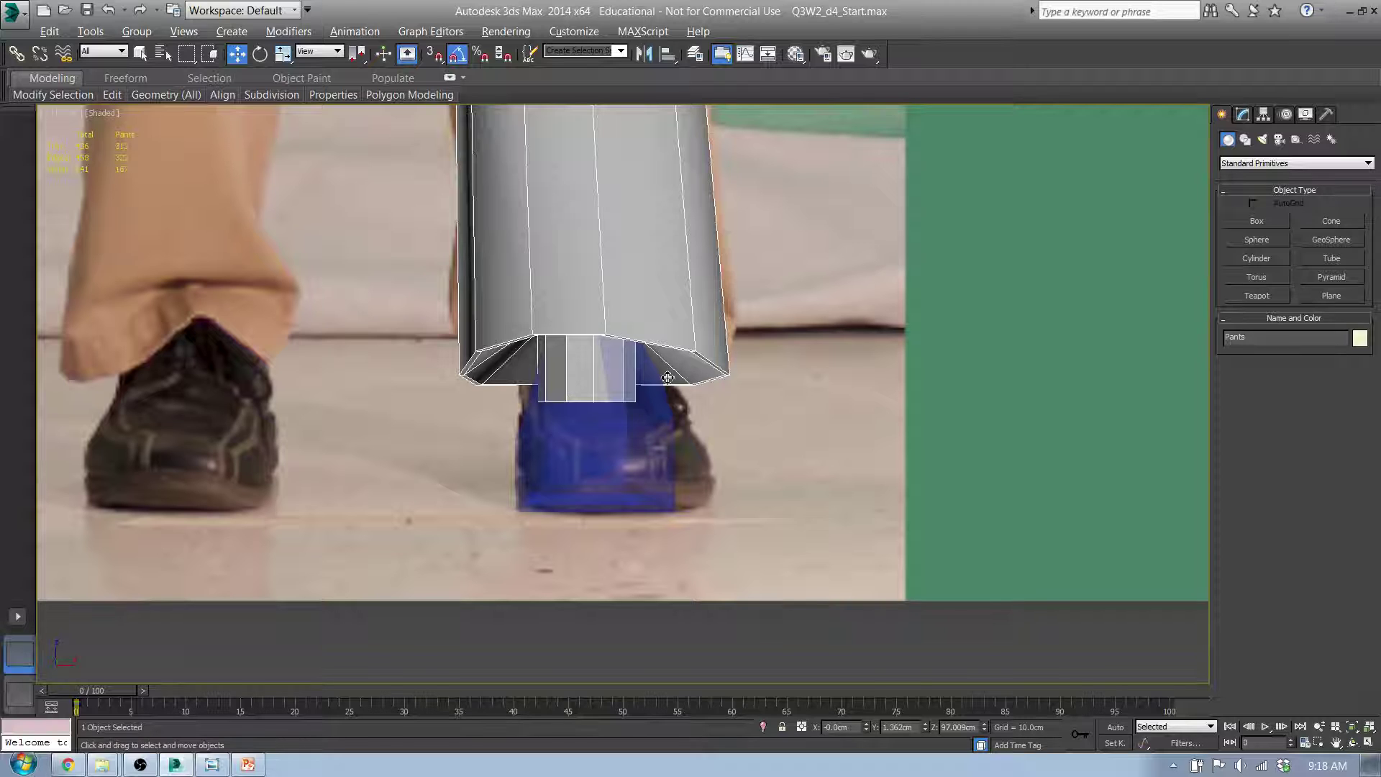
key("4")
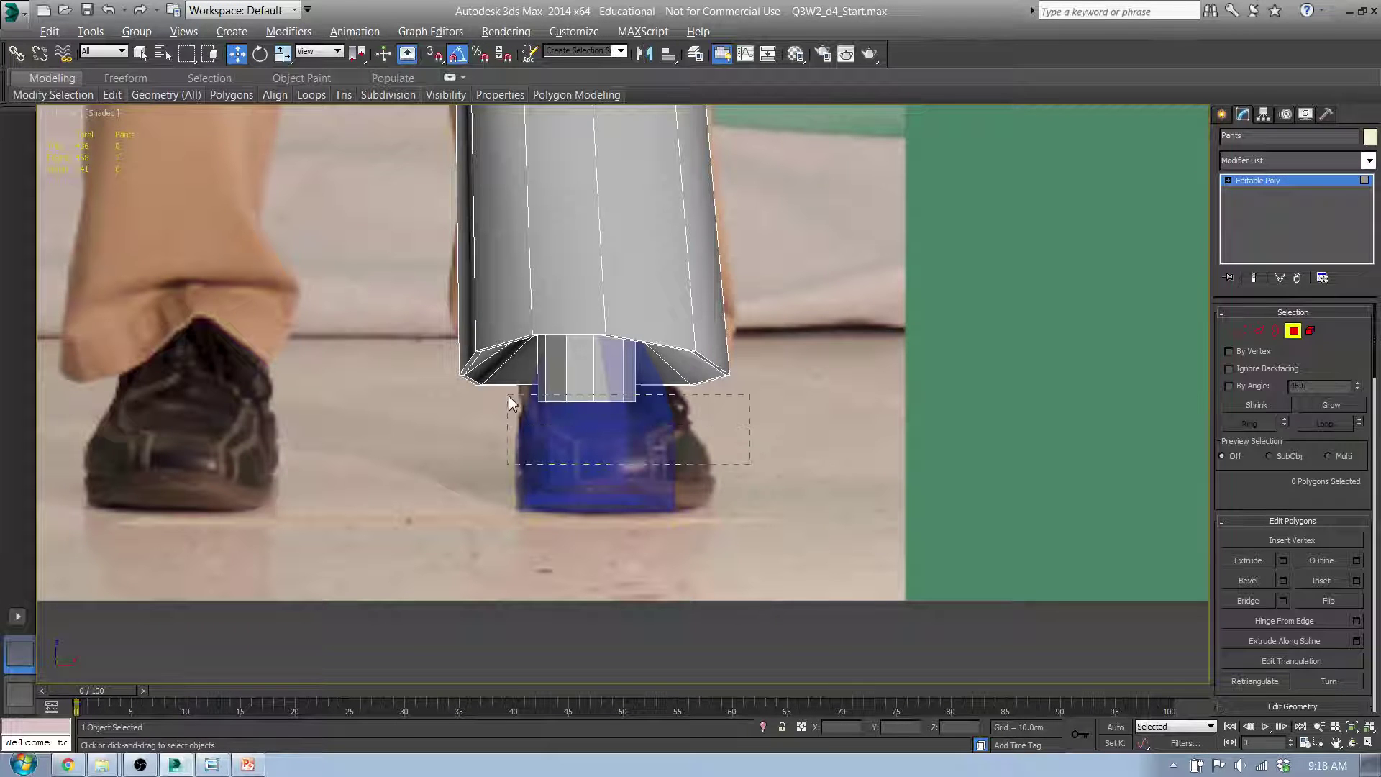
left_click_drag(510, 403, 512, 403)
middle_click_drag(539, 413, 575, 363, "alt")
key("Delete")
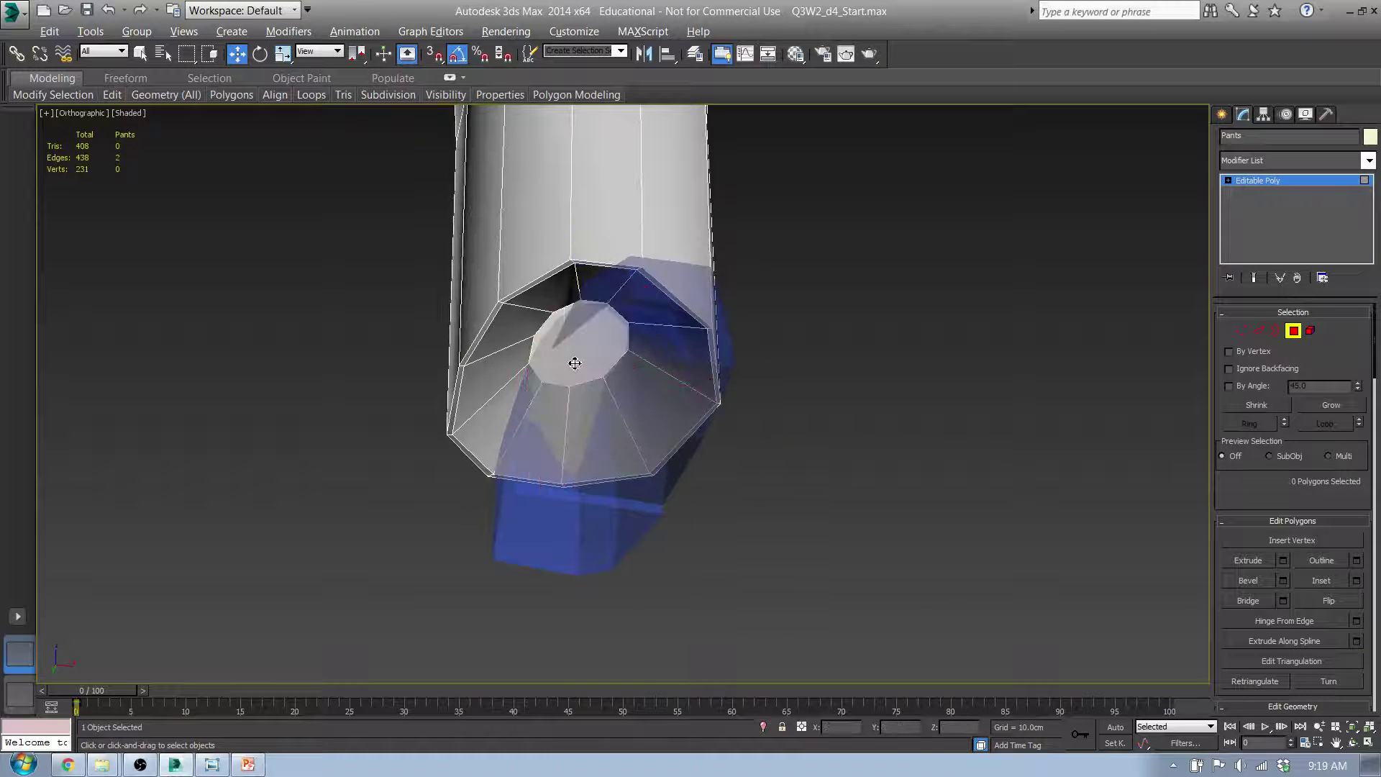
left_click(551, 324)
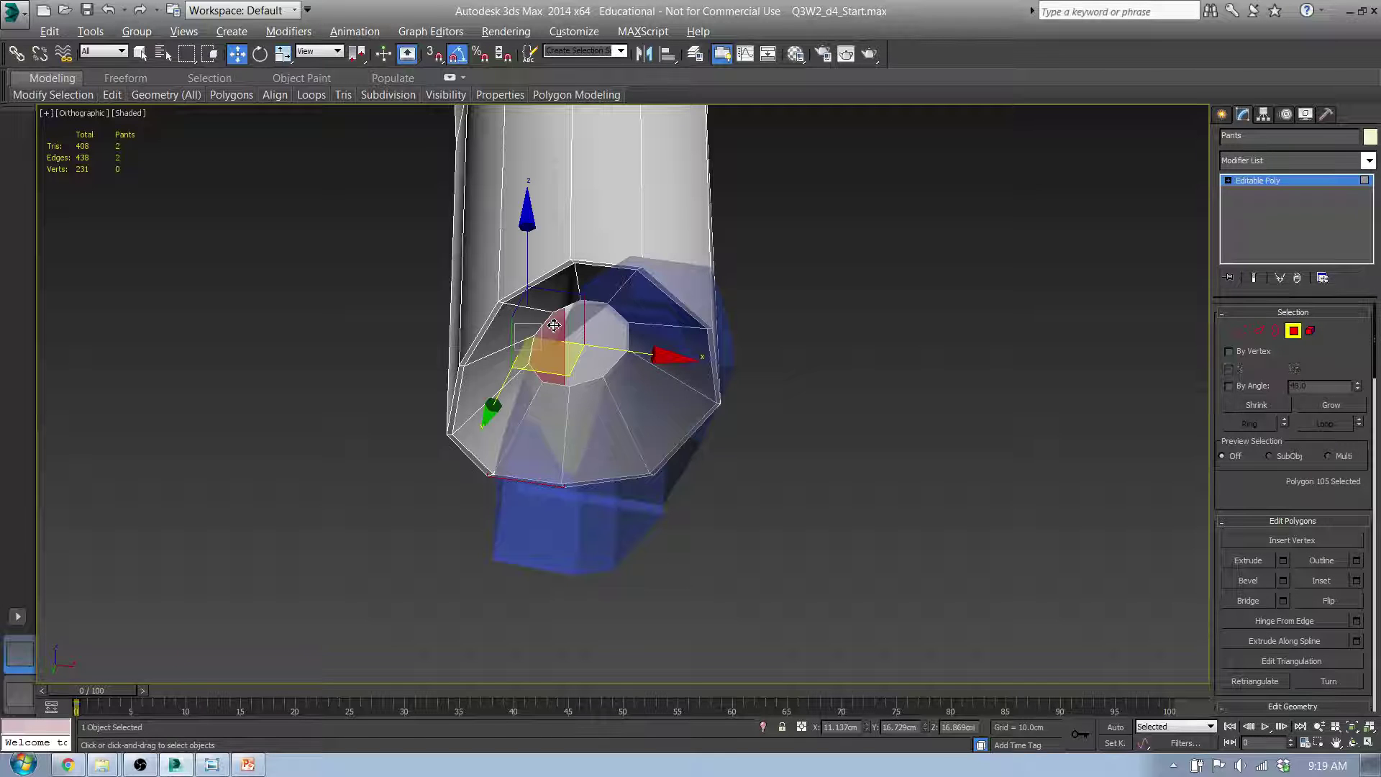
middle_click_drag(568, 334, 665, 358, "alt")
left_click(744, 302)
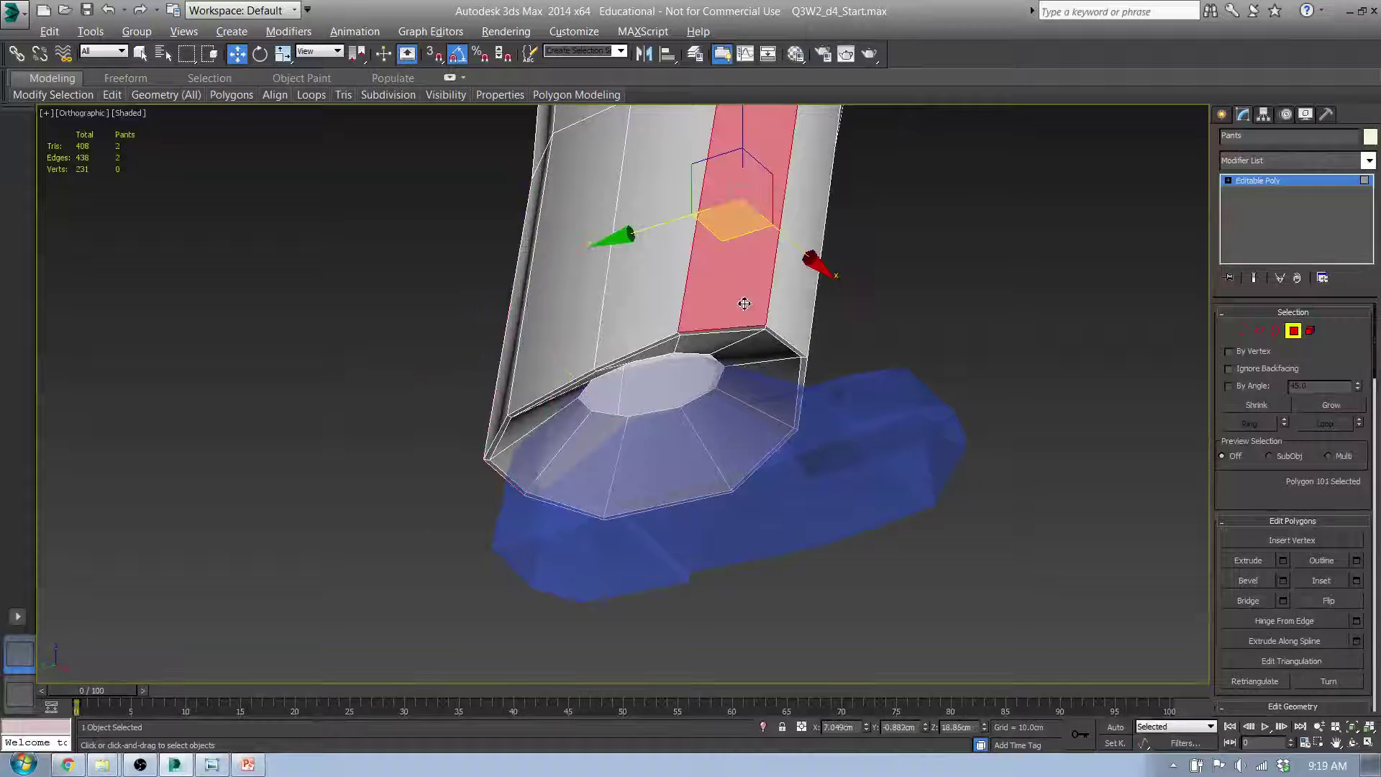
left_click(1221, 116)
left_click(1242, 115)
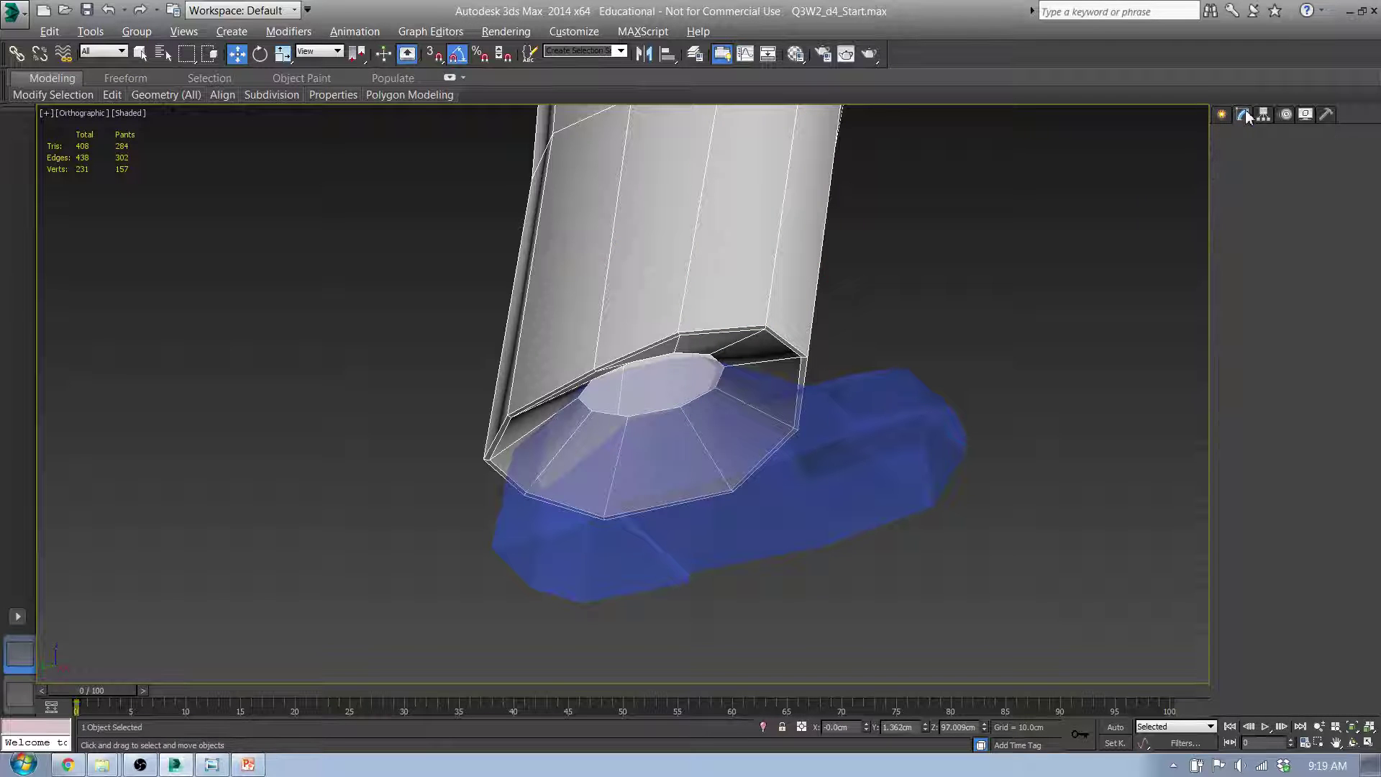
left_click(1249, 649)
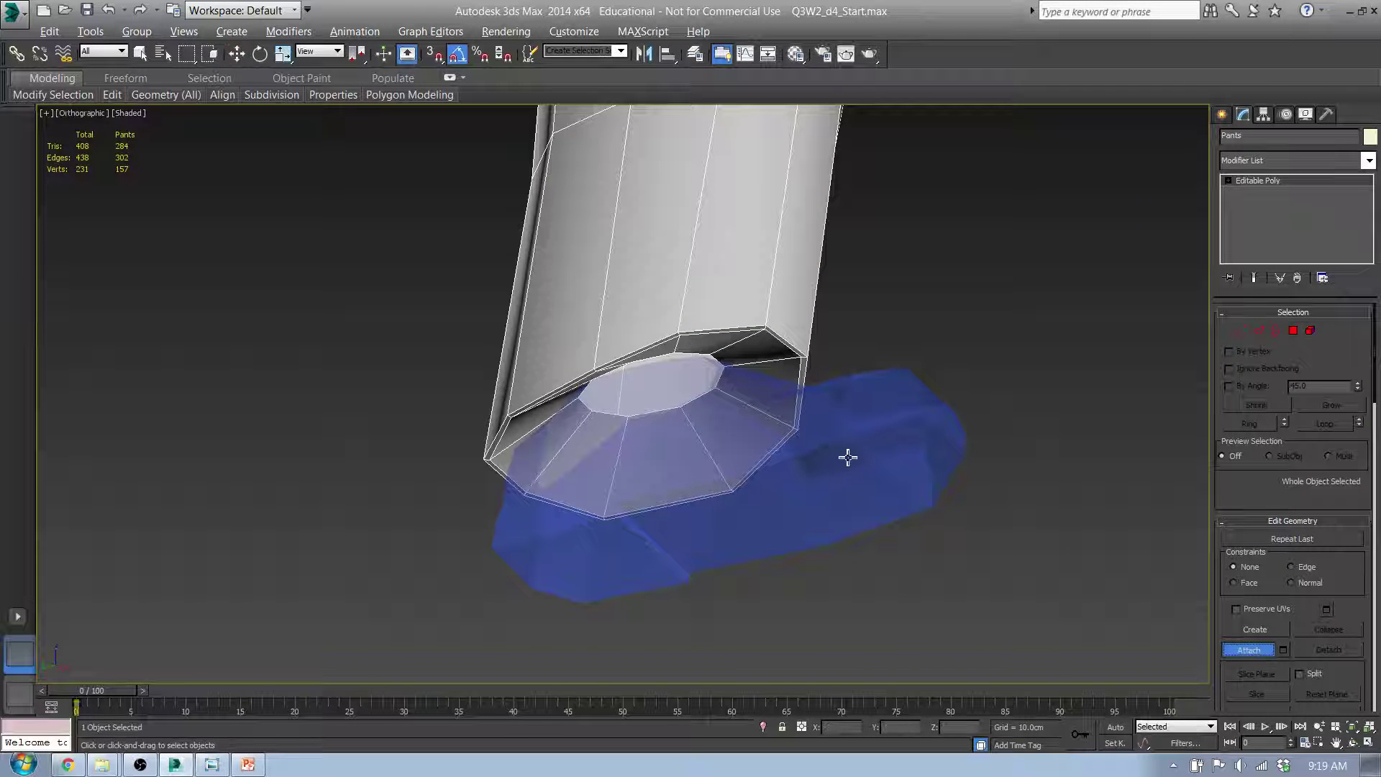
left_click(843, 452)
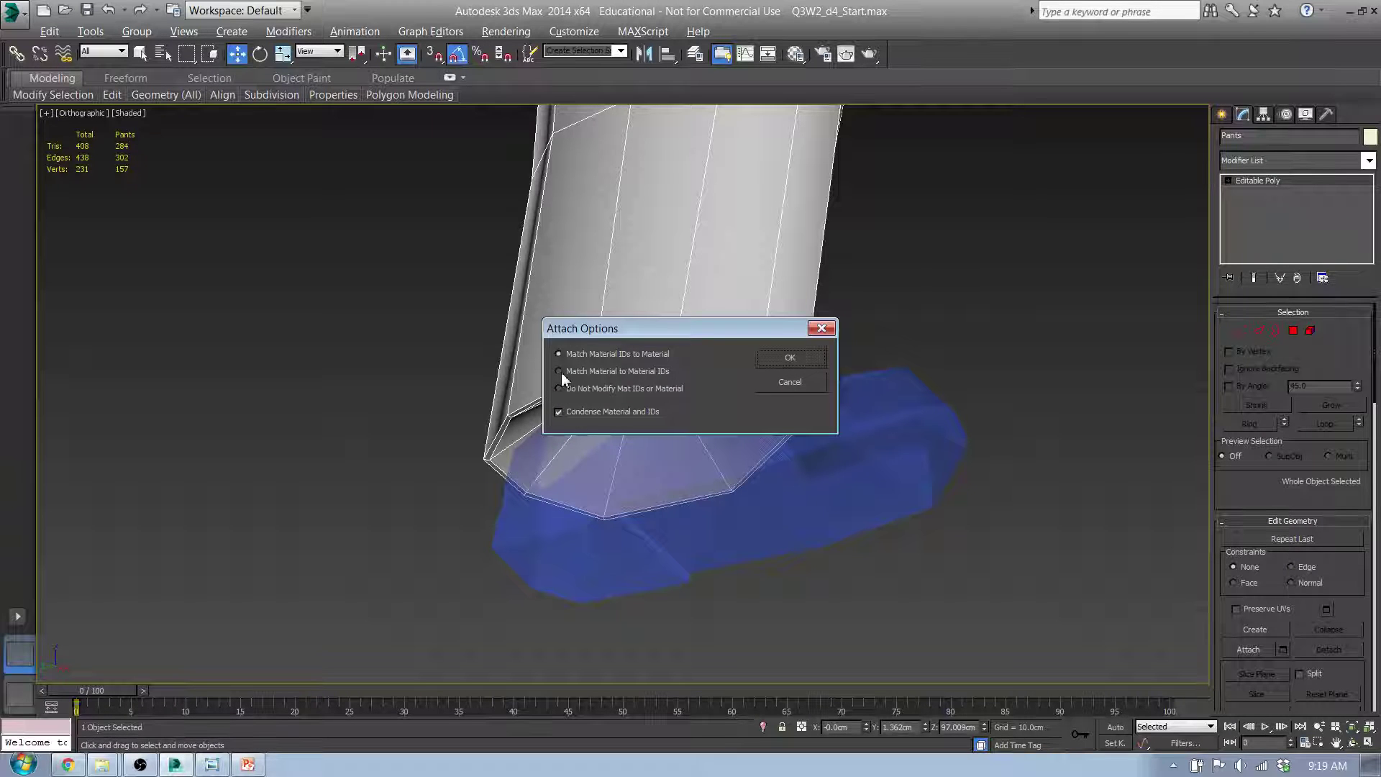
left_click(803, 390)
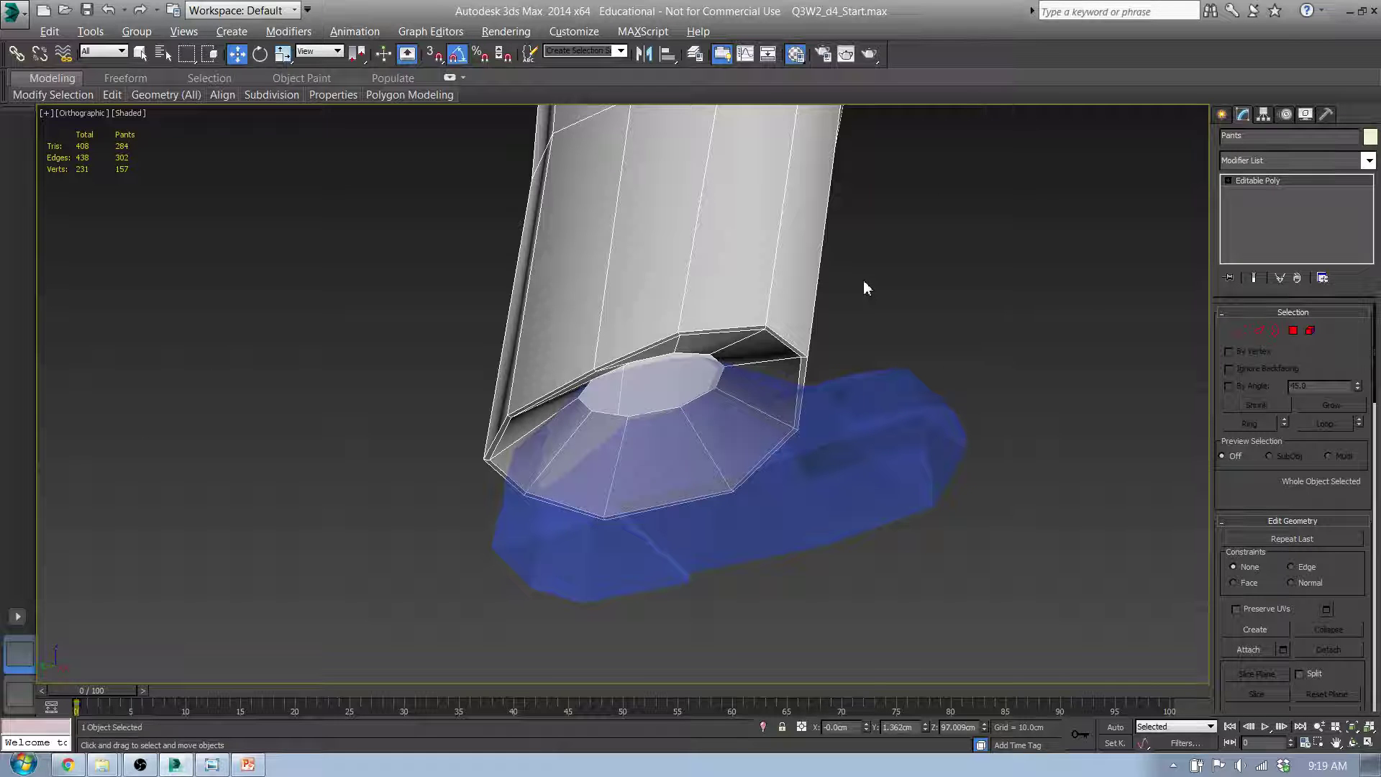
- Apply the opaque 07 - Default material to the shoe and close the Material Editor
key("m")
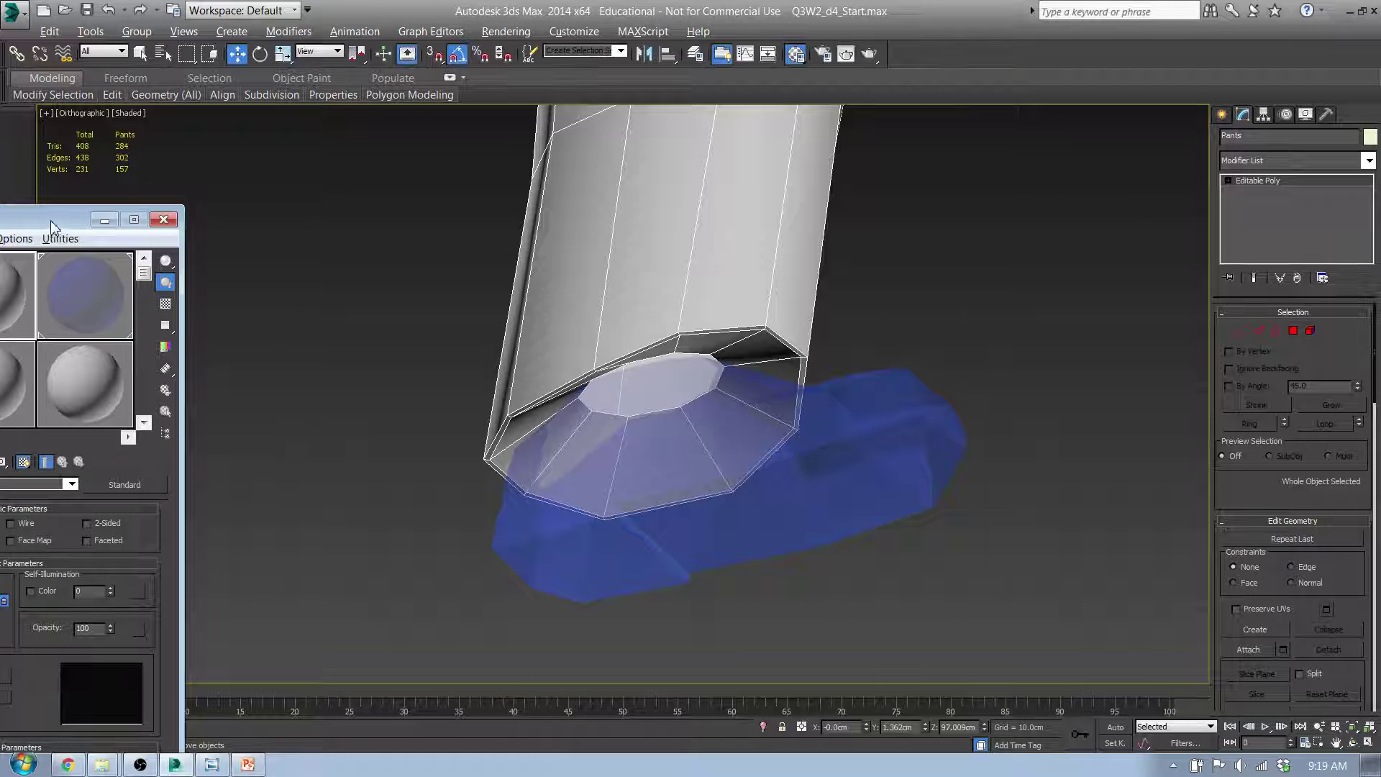
left_click_drag(52, 226, 339, 209)
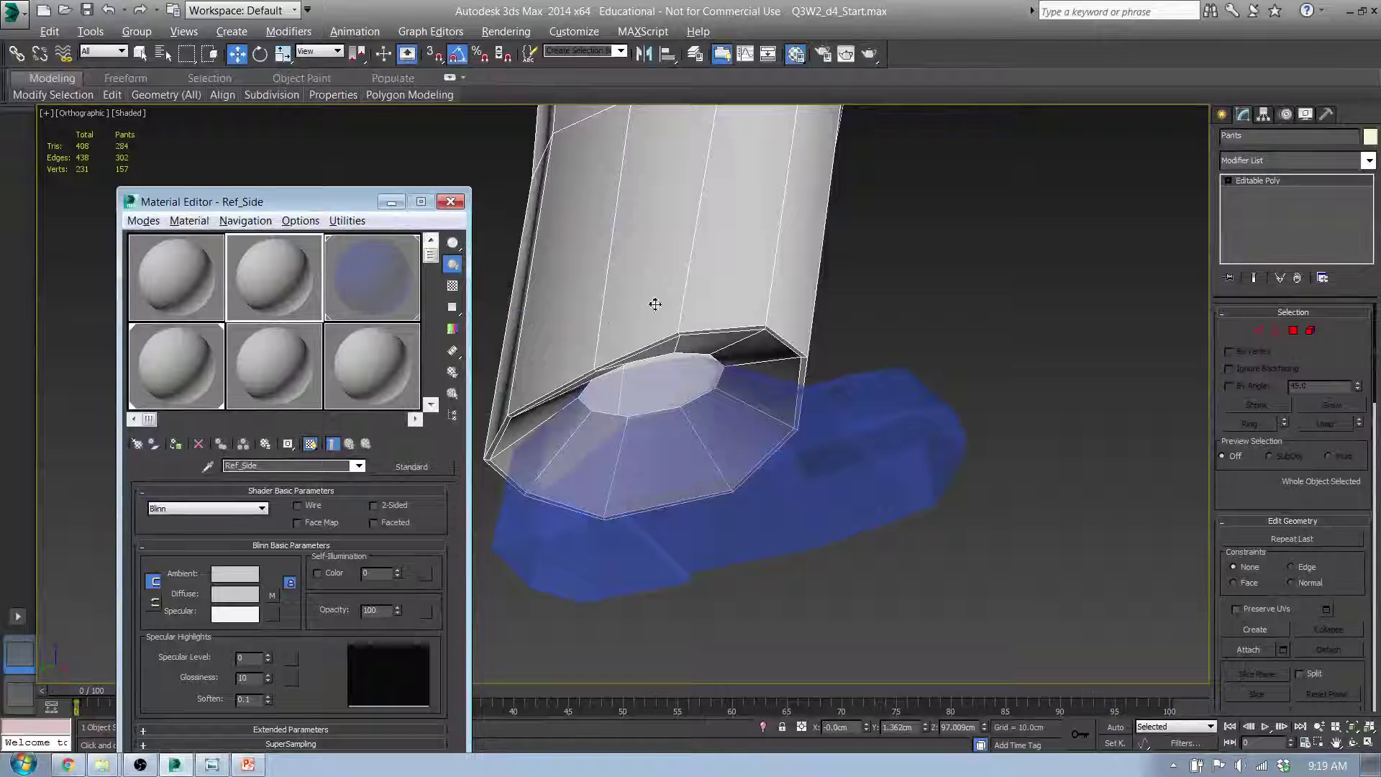
left_click(114, 340)
left_click(171, 354)
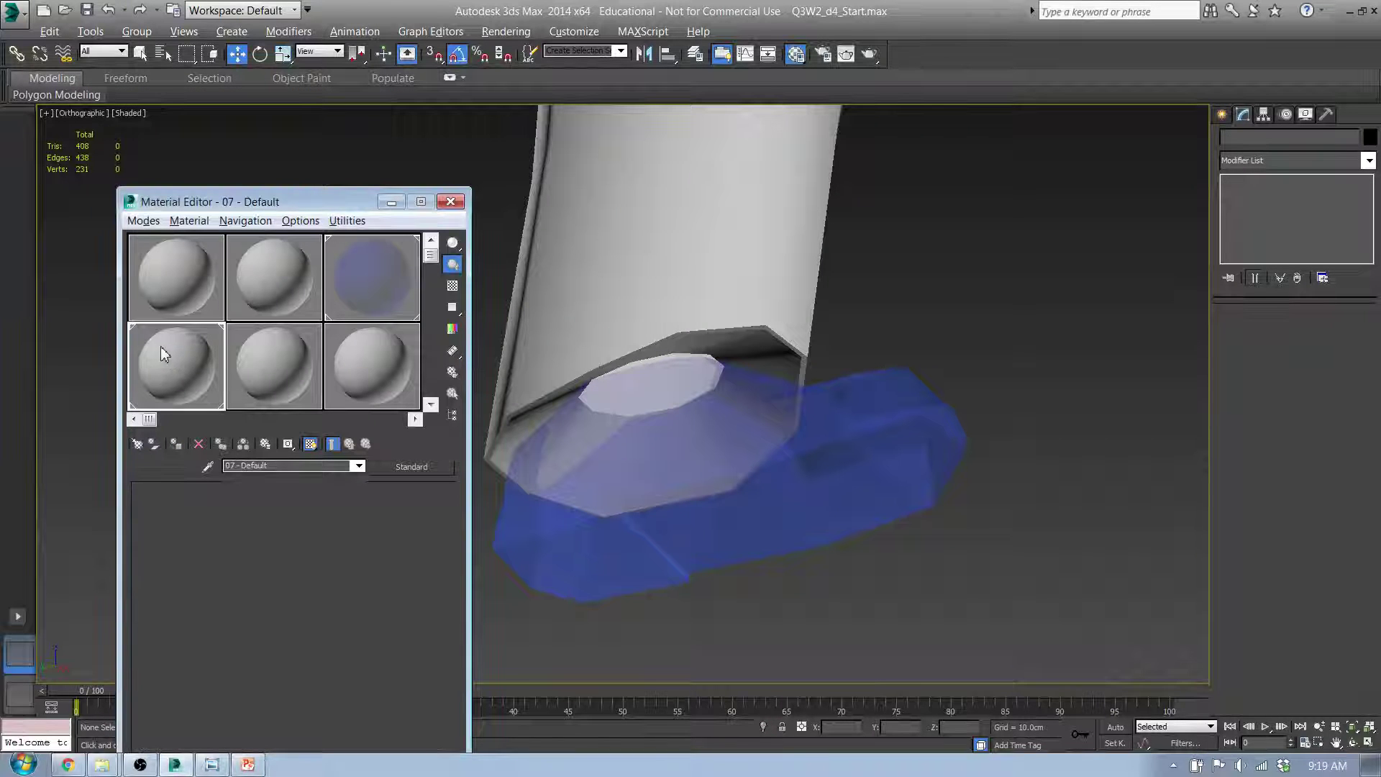
double_click(161, 347)
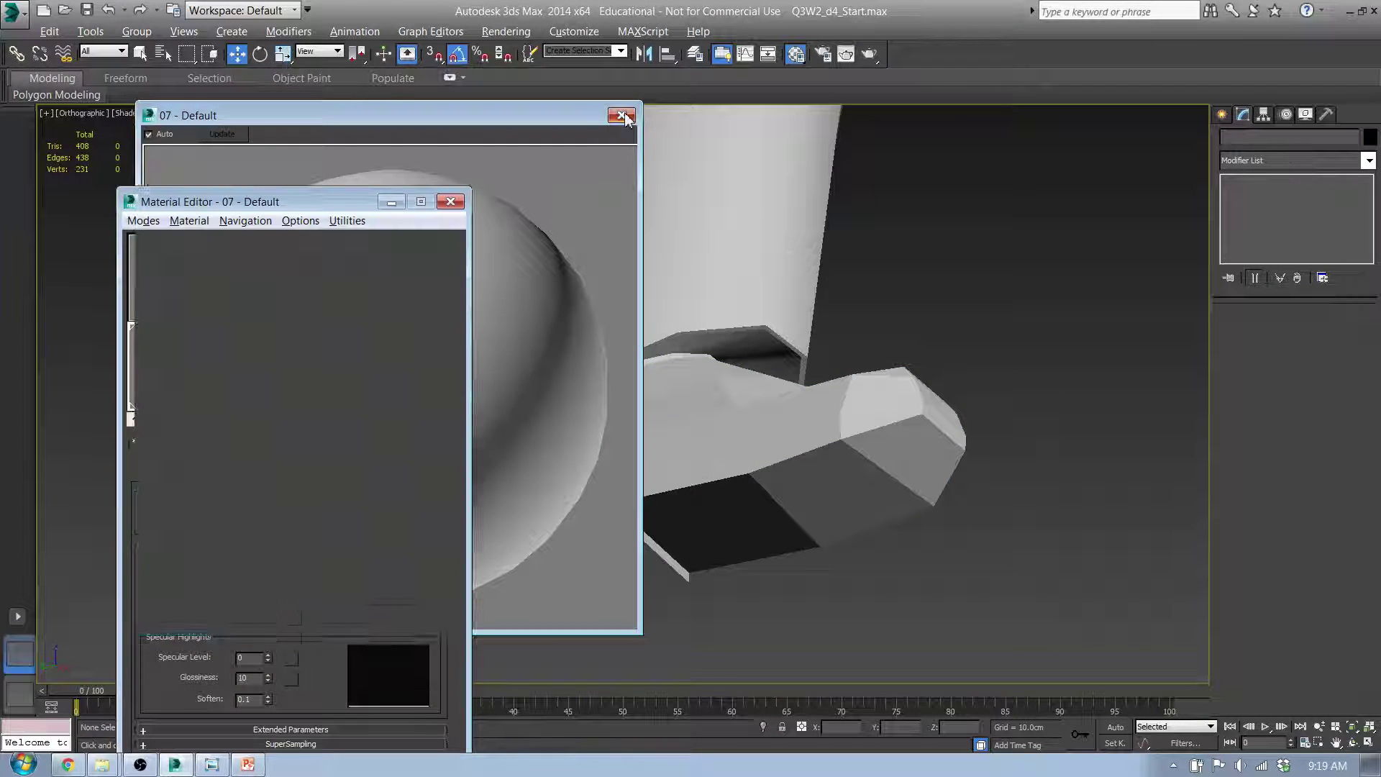
left_click(622, 115)
middle_click_drag(648, 370, 574, 447, "alt")
left_click(453, 203)
- Select the shoe and show the area where it meets the pants' leg opening in wireframe
middle_click_drag(852, 374, 675, 438)
scroll(624, 467, "down", 2)
middle_click_drag(975, 356, 656, 439)
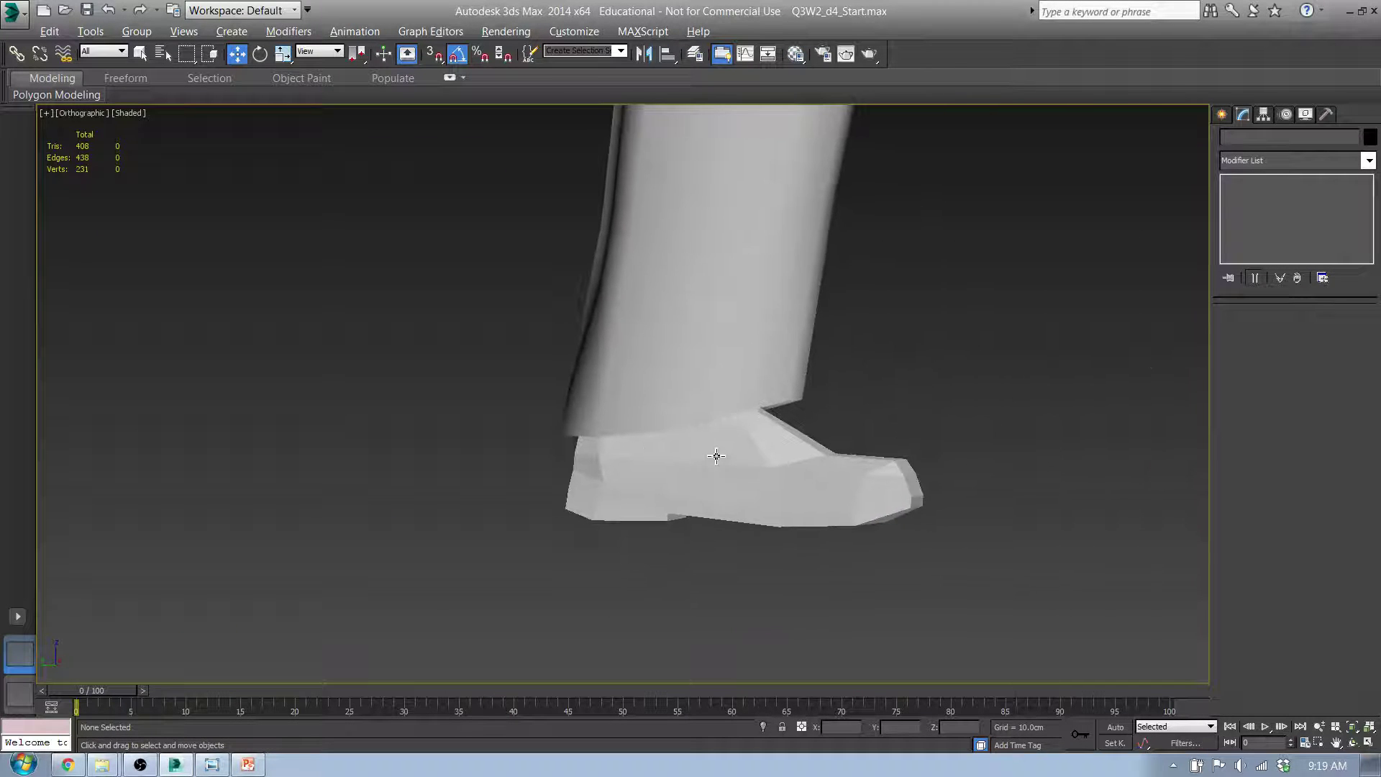
left_click(717, 454)
middle_click_drag(764, 482, 630, 512, "alt")
scroll(701, 399, "up", 5)
key("F3")
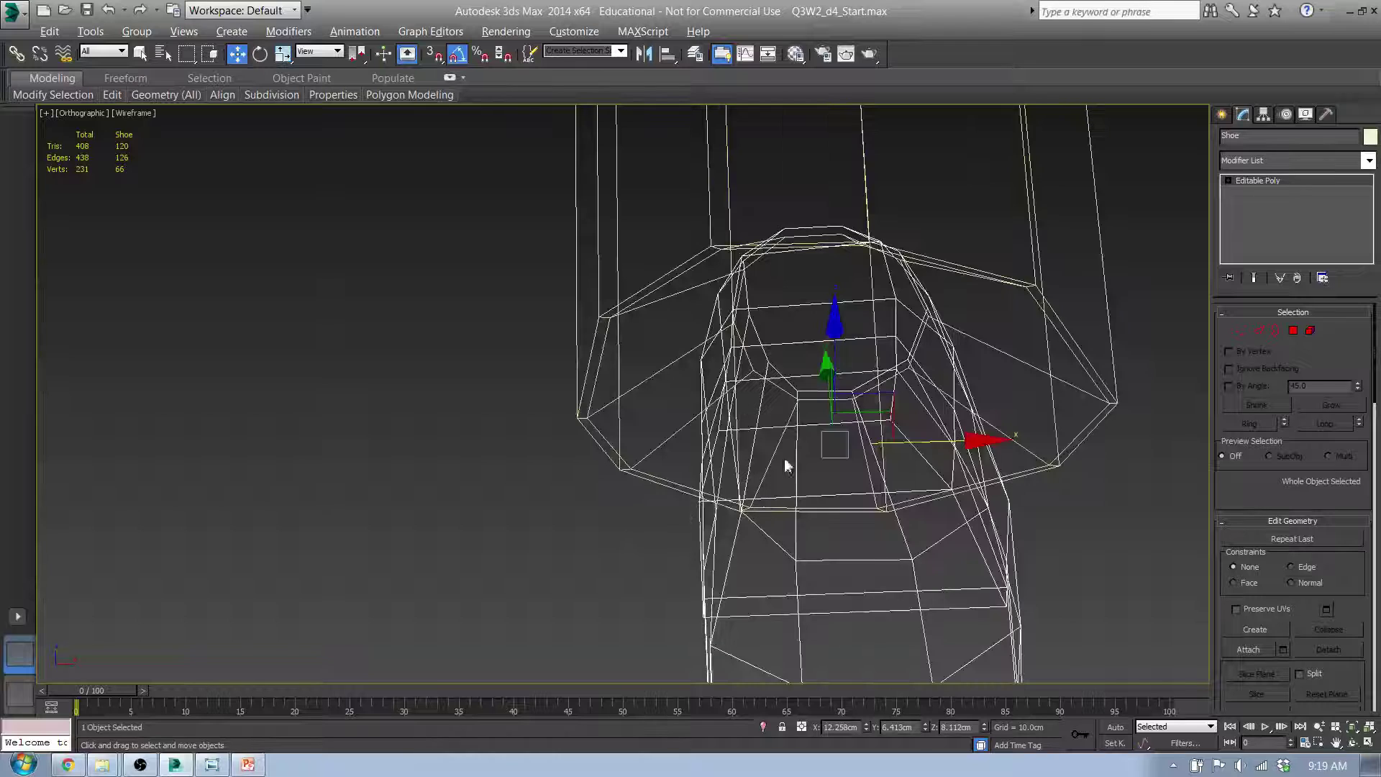
- Attach the shoe to the Pants object to form a single mesh
left_click(1240, 331)
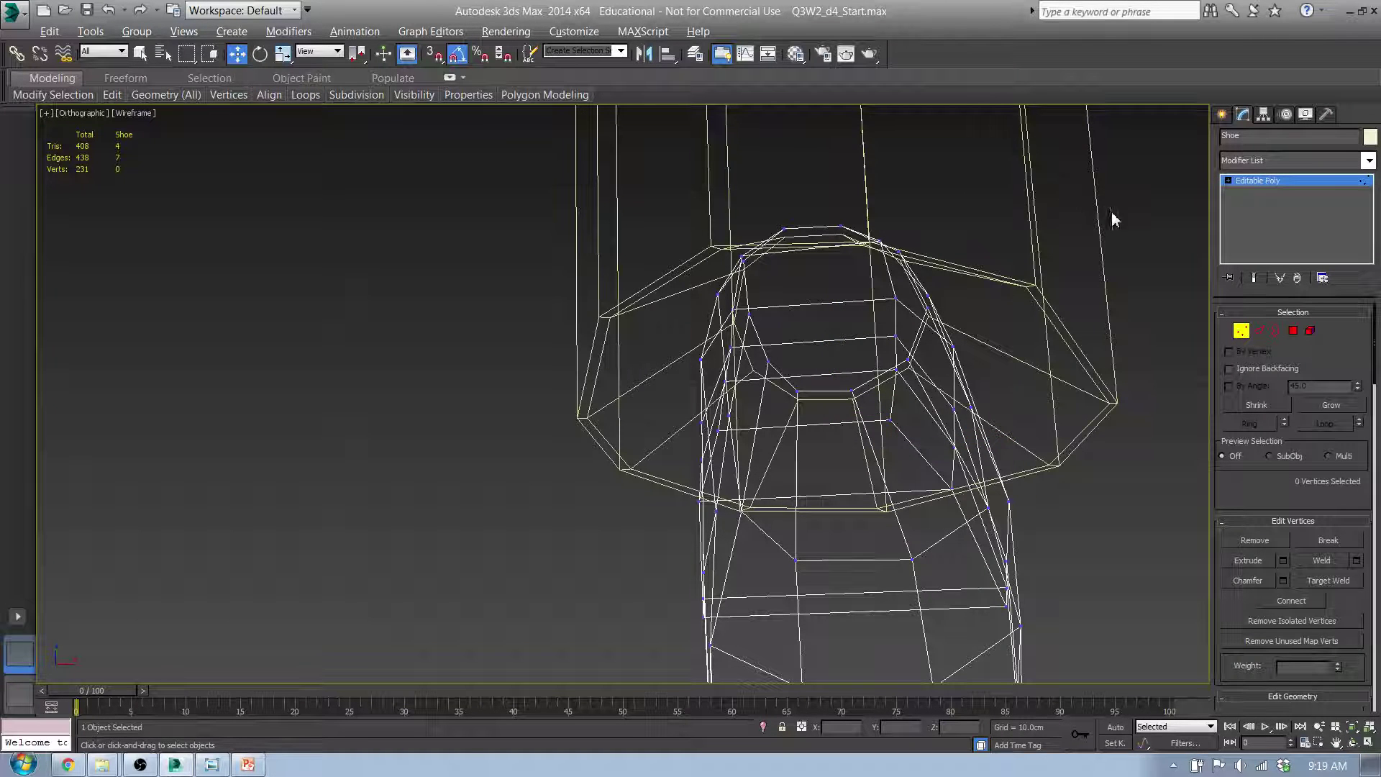
left_click(1221, 115)
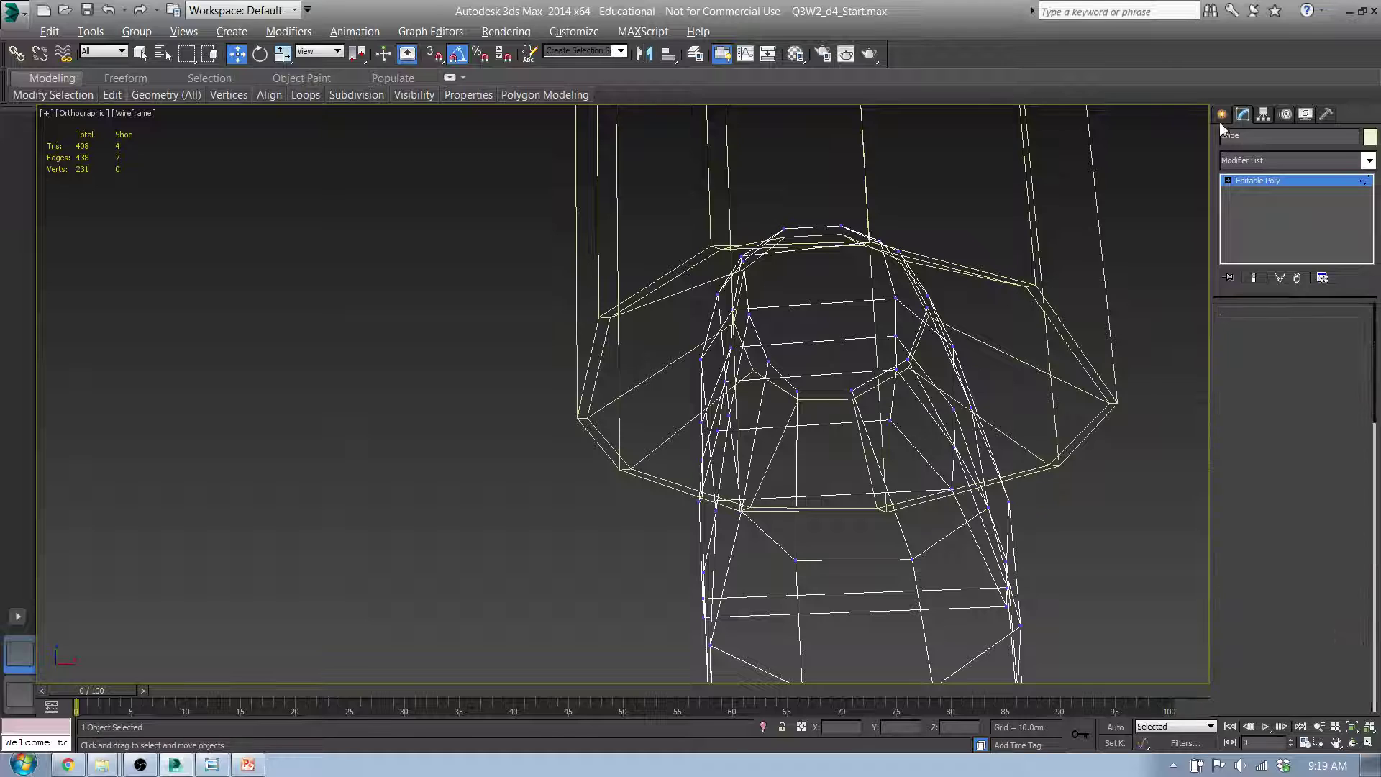
left_click(1039, 237)
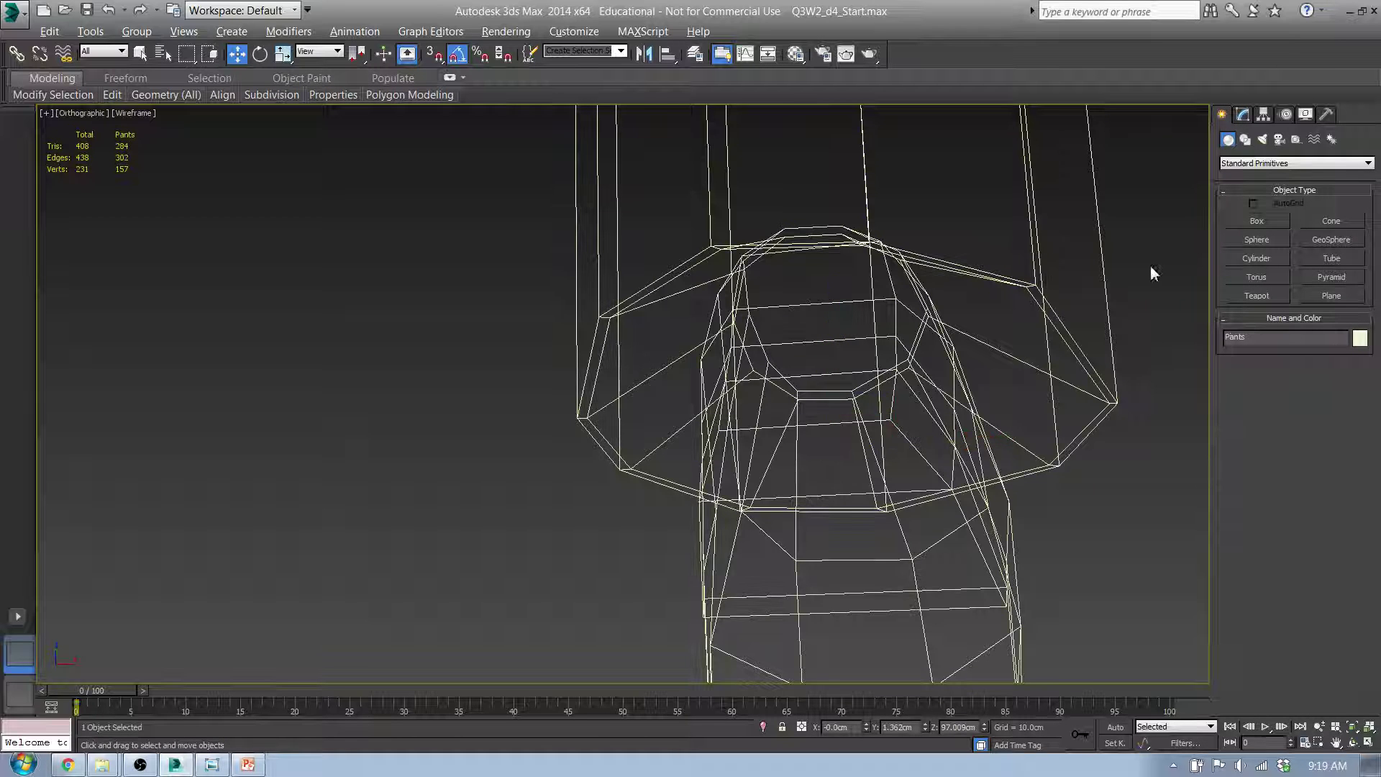
left_click(1249, 113)
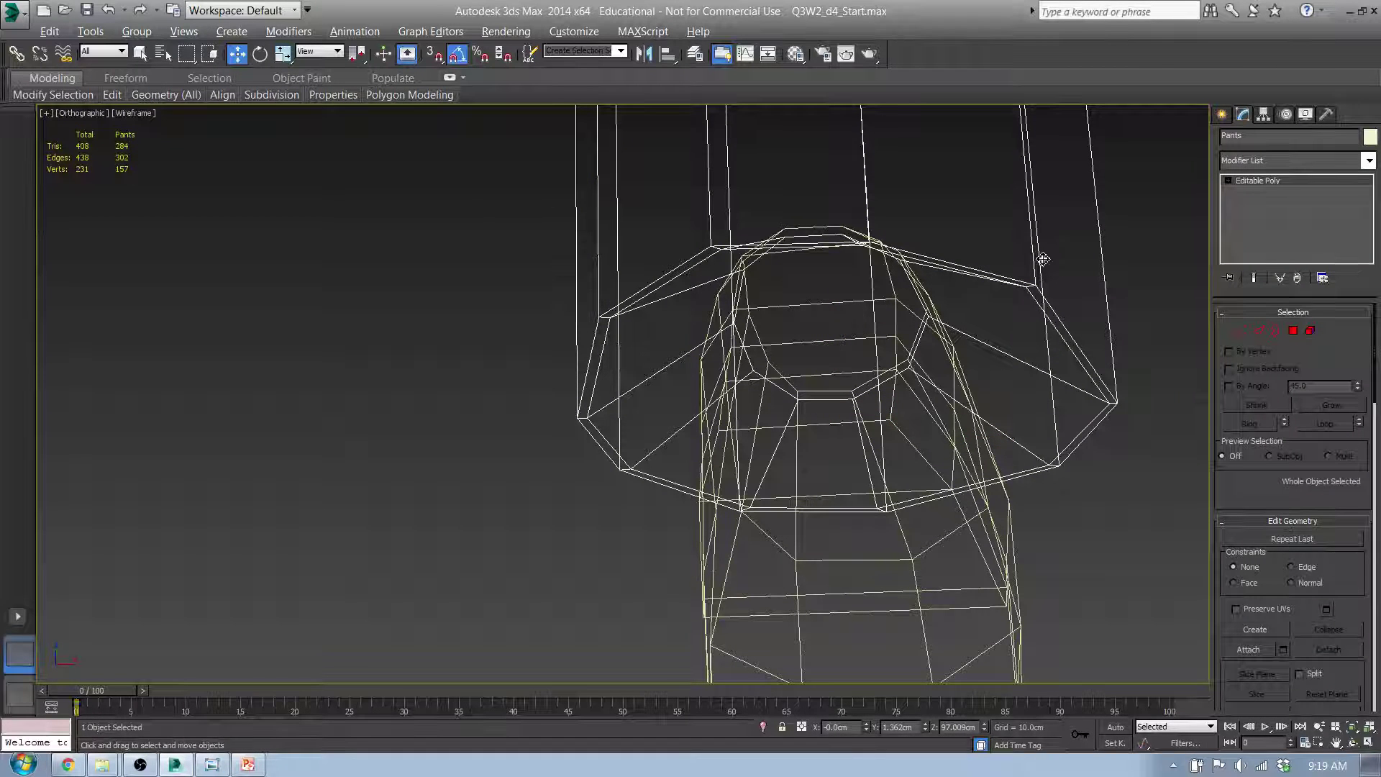
left_click(1250, 647)
left_click(1008, 565)
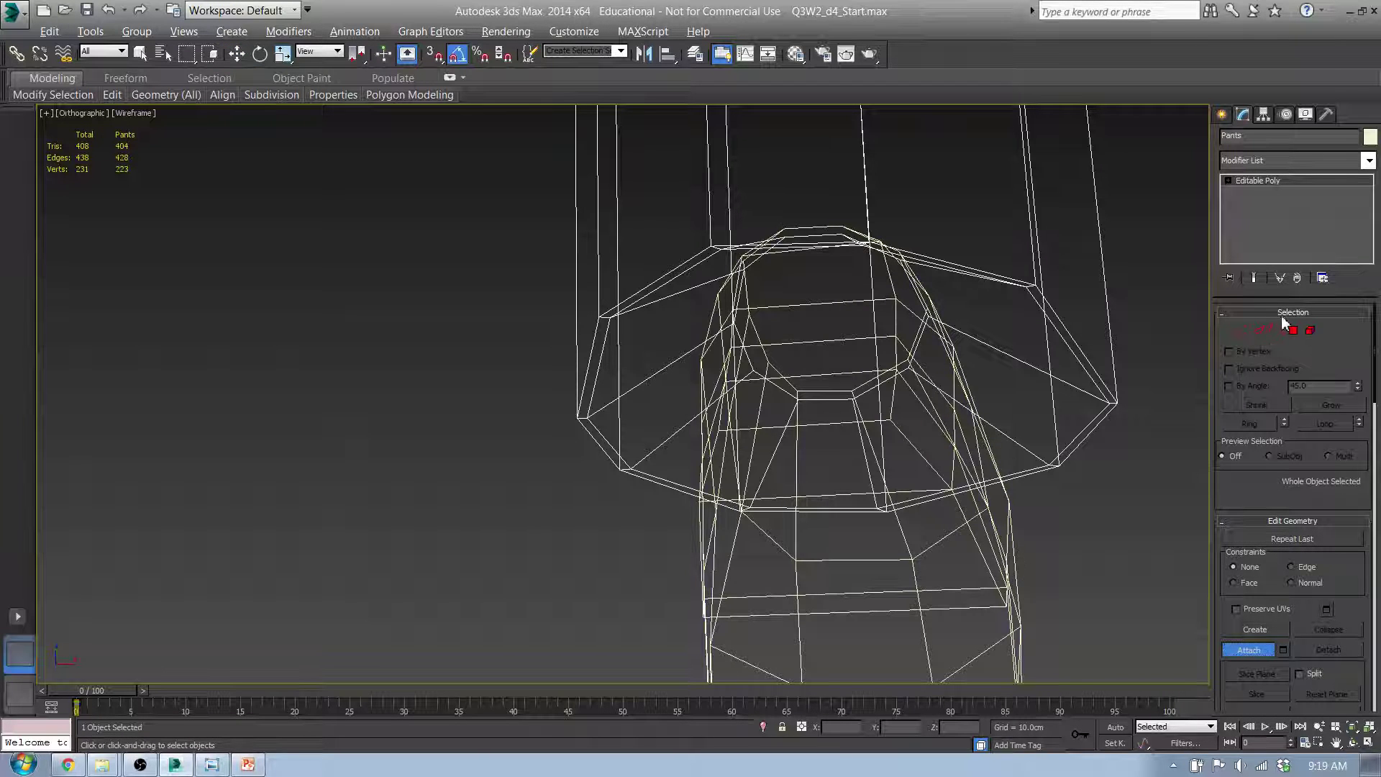
- Target-weld the two front vertices at the rim where the shoe meets the pants' inner leg opening
left_click(1242, 332)
left_click(1319, 580)
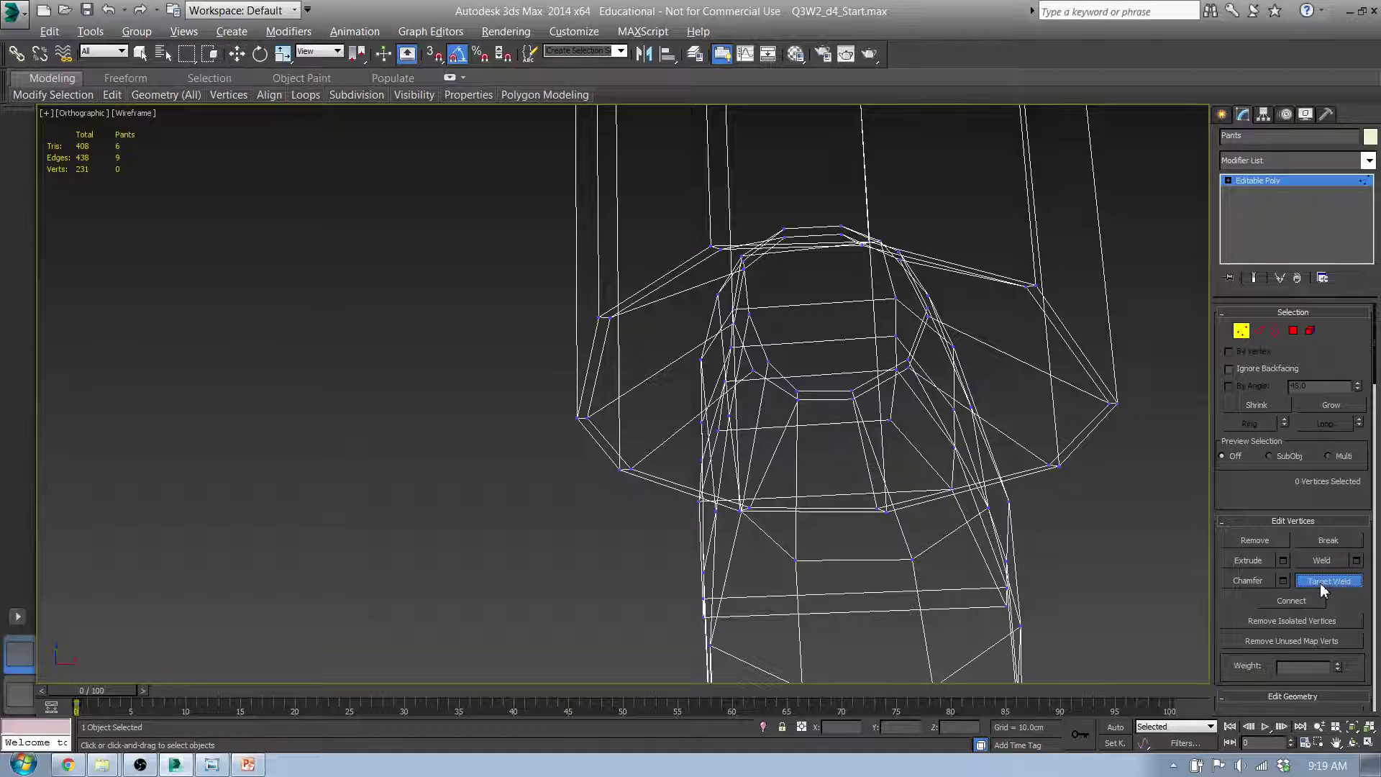
scroll(867, 428, "up", 5)
scroll(795, 466, "up", 2)
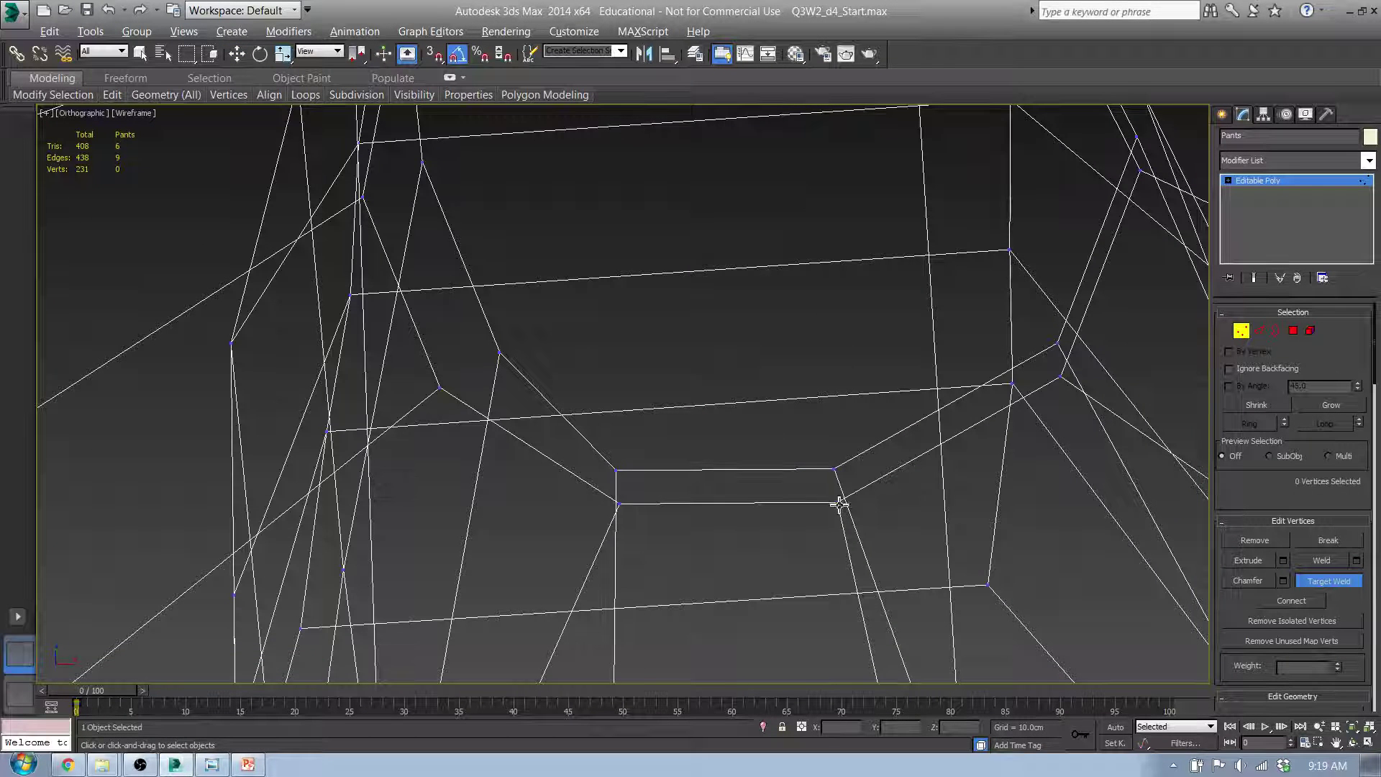
left_click(833, 470)
left_click(840, 502)
left_click(619, 473)
left_click(622, 503)
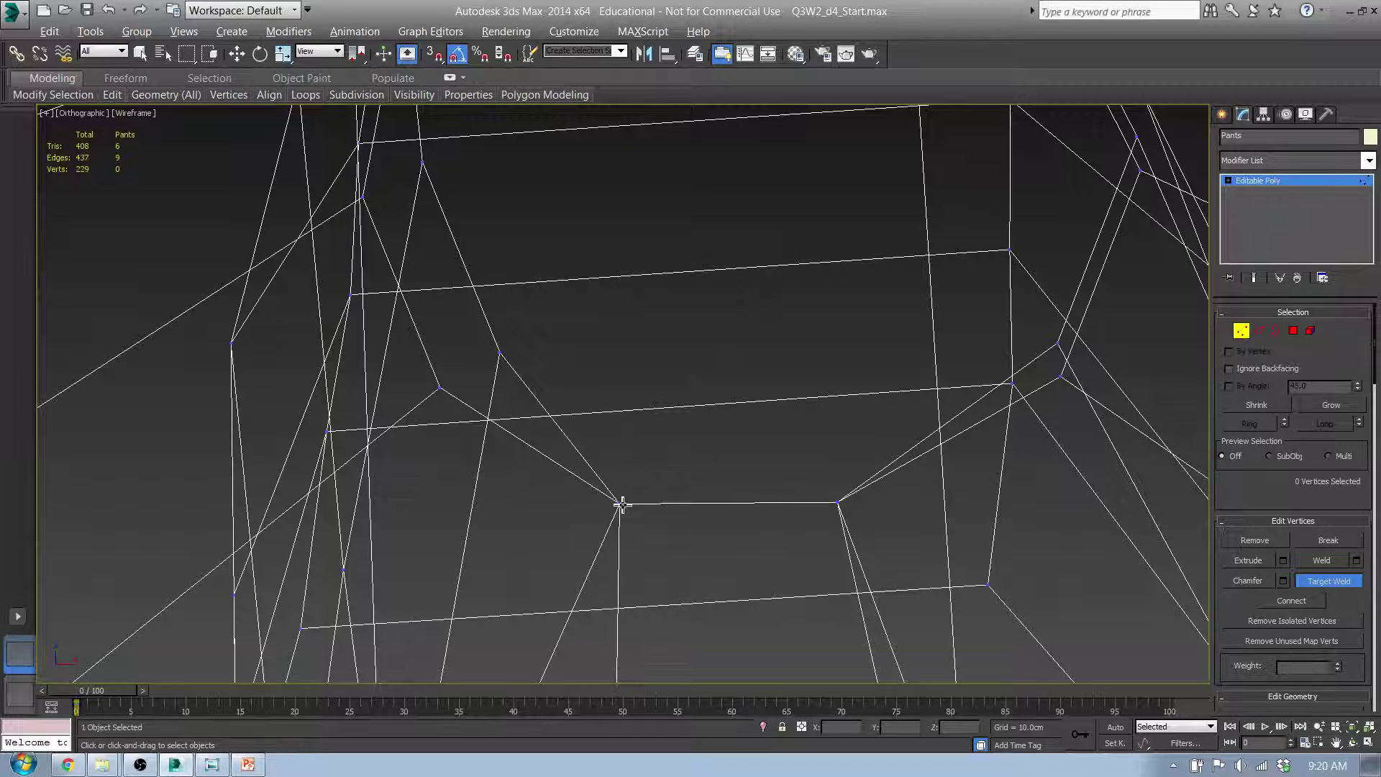
- Select the remaining ring of overlapping vertices where the shoe top meets the pants' inner leg opening and weld them
middle_click_drag(710, 466, 768, 330, "alt")
key("l")
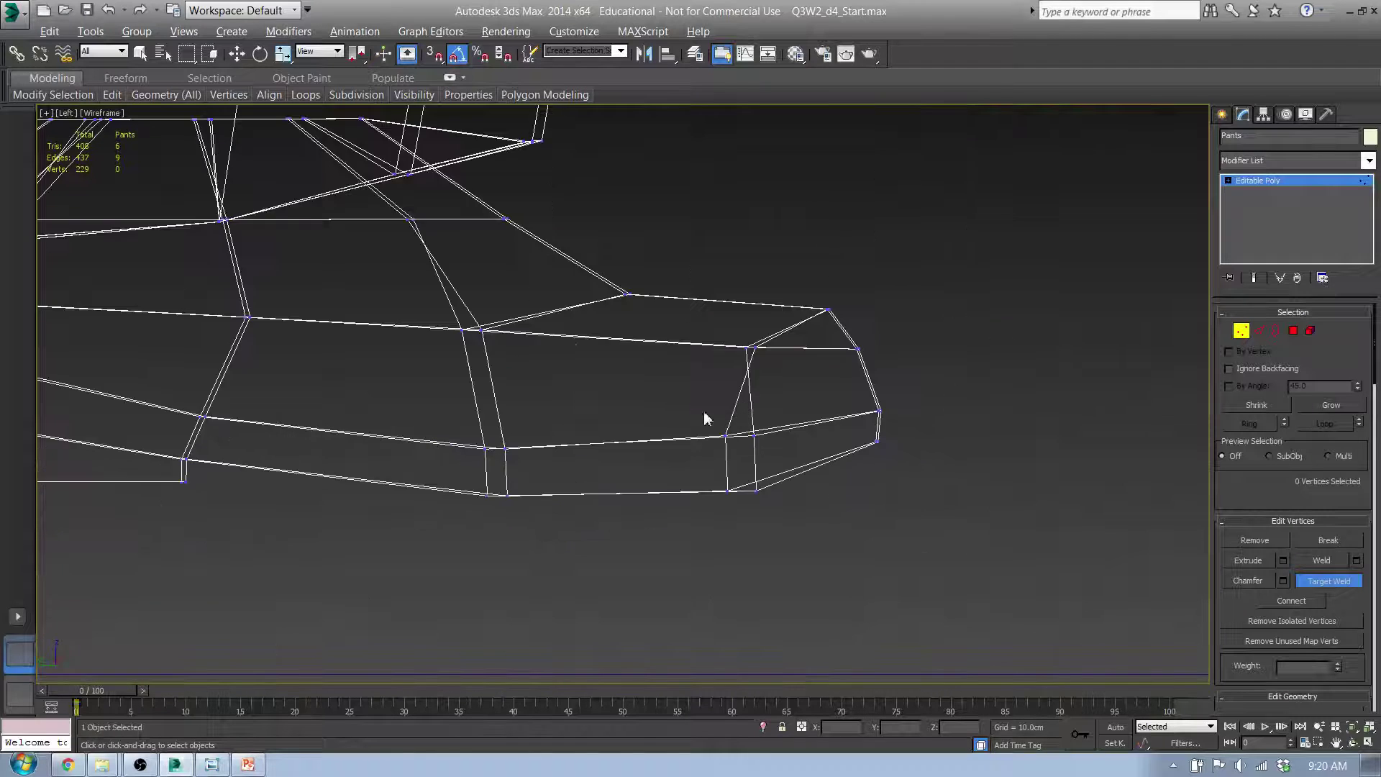
middle_click_drag(703, 411, 965, 527)
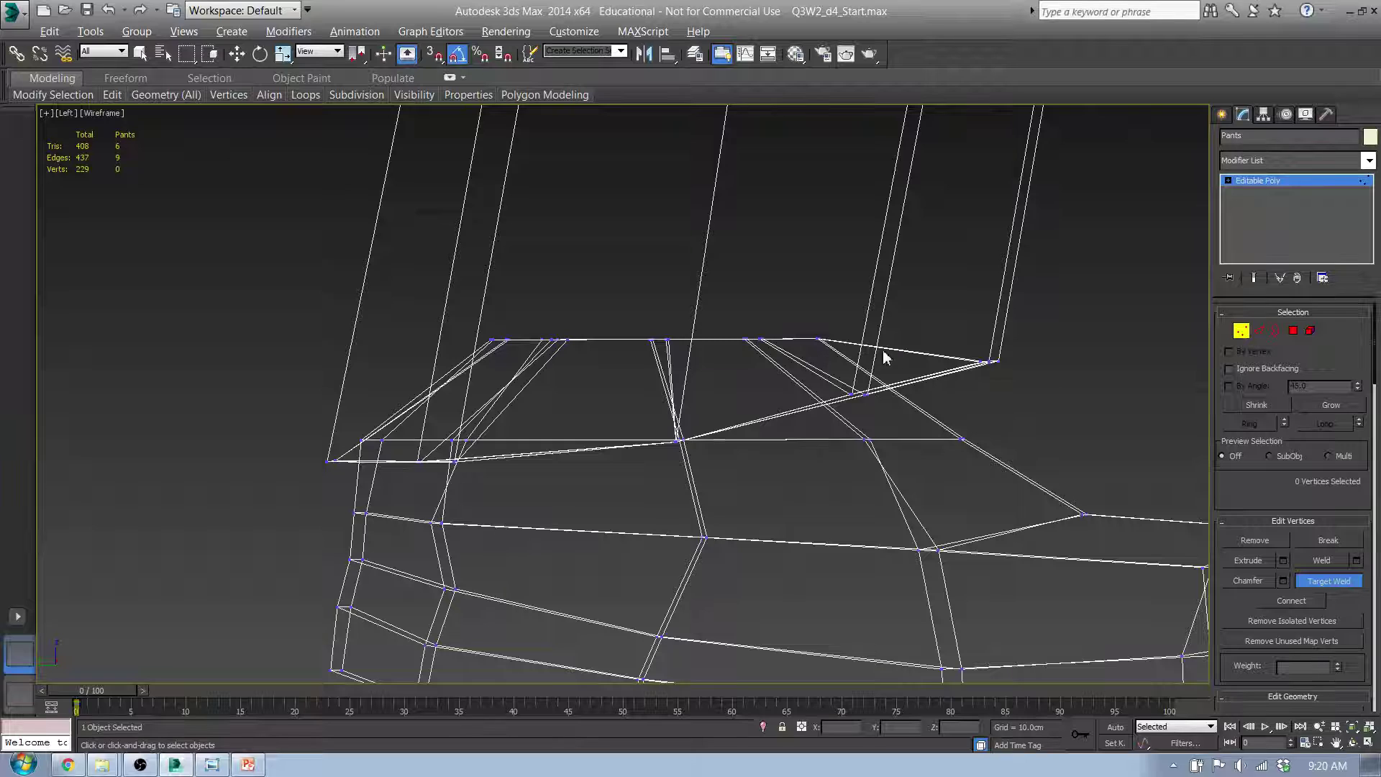
key("w")
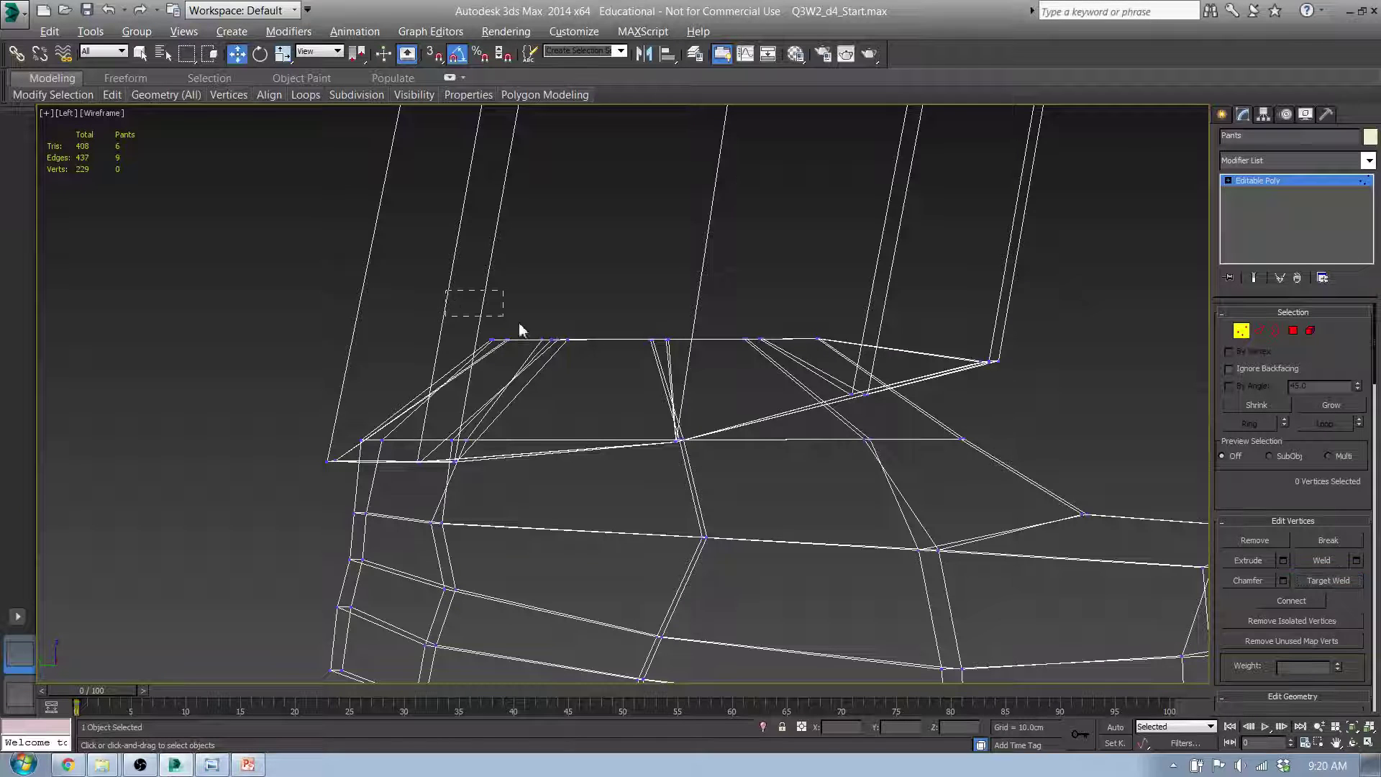
left_click_drag(522, 330, 910, 365)
middle_click_drag(911, 366, 1105, 524, "alt")
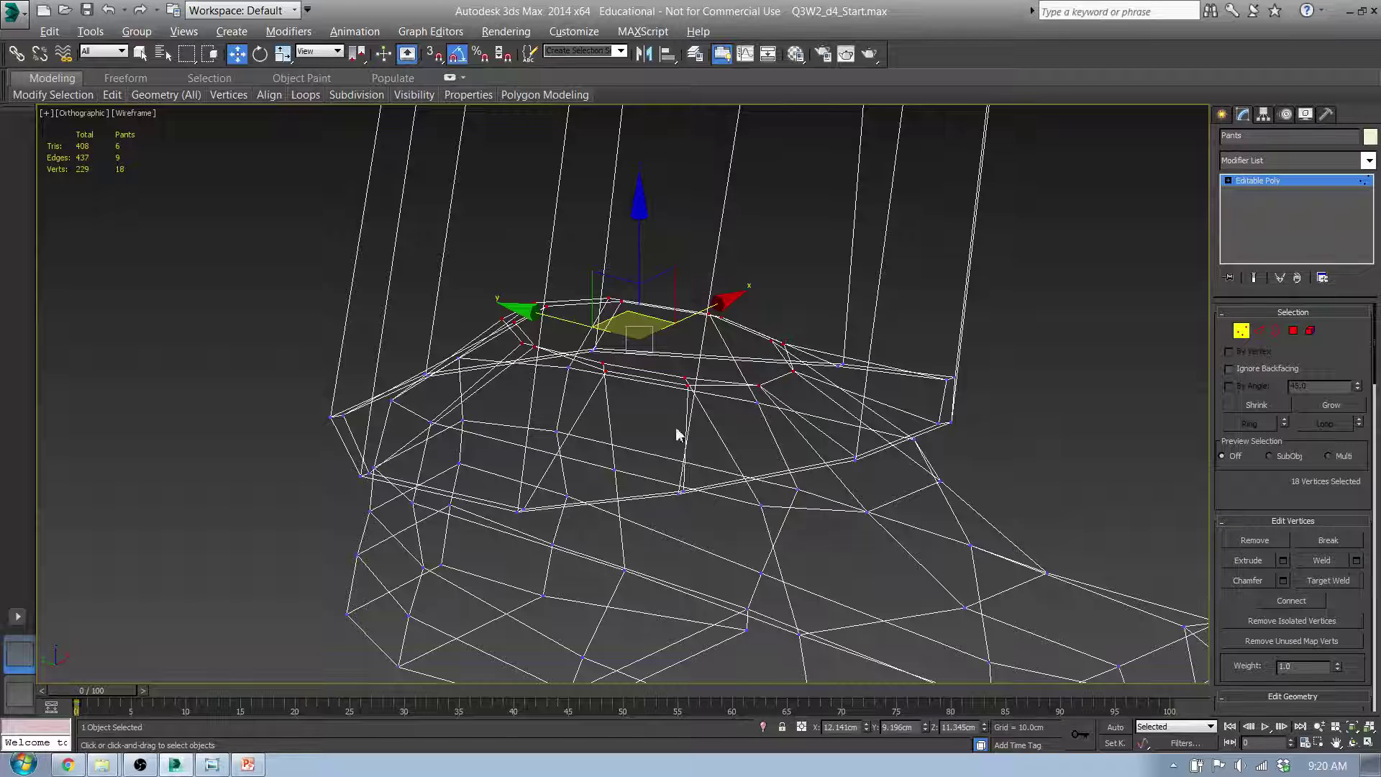
left_click_drag(635, 390, 635, 326)
middle_click_drag(632, 325, 623, 441, "alt")
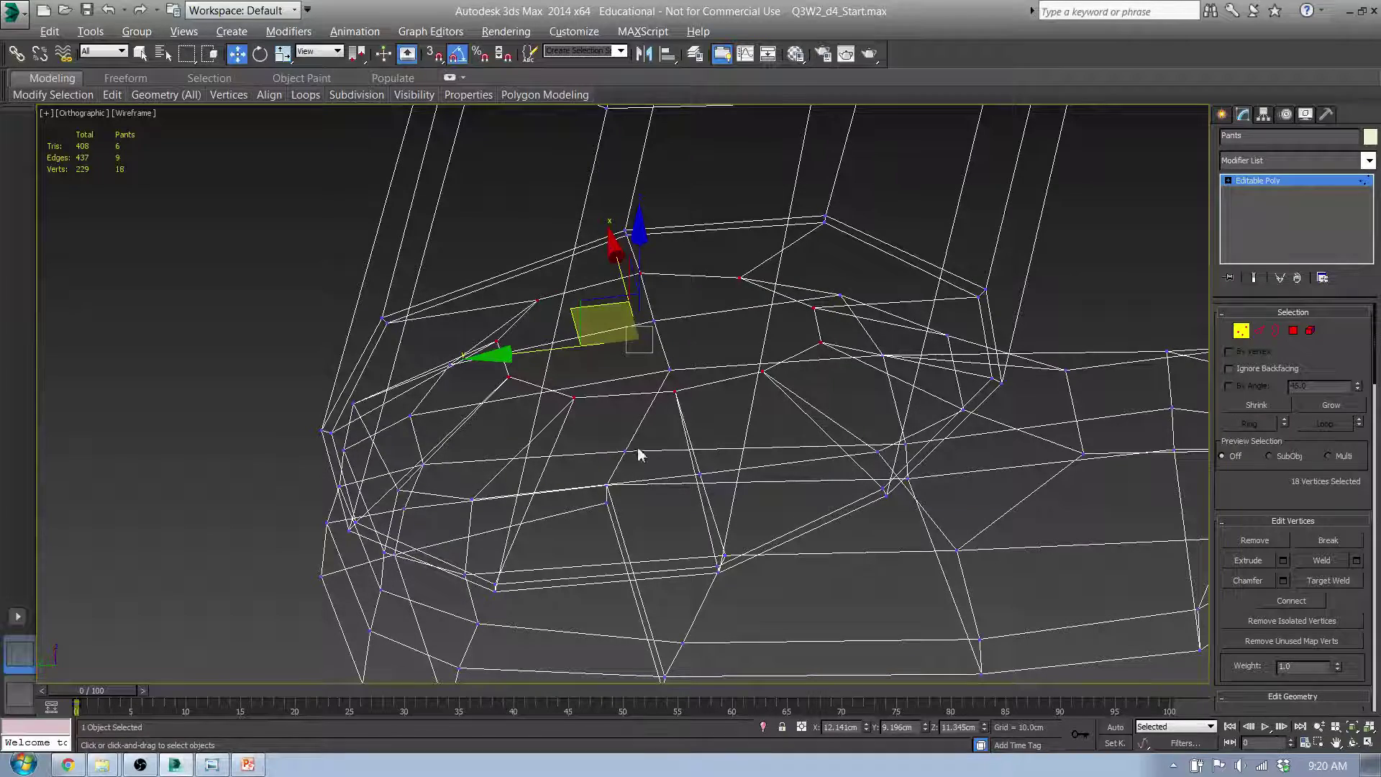
left_click(630, 453)
- Shade the model and select the loop of polygons running around the side edge of the shoe's sole
middle_click_drag(666, 424, 822, 408, "alt")
key("F3")
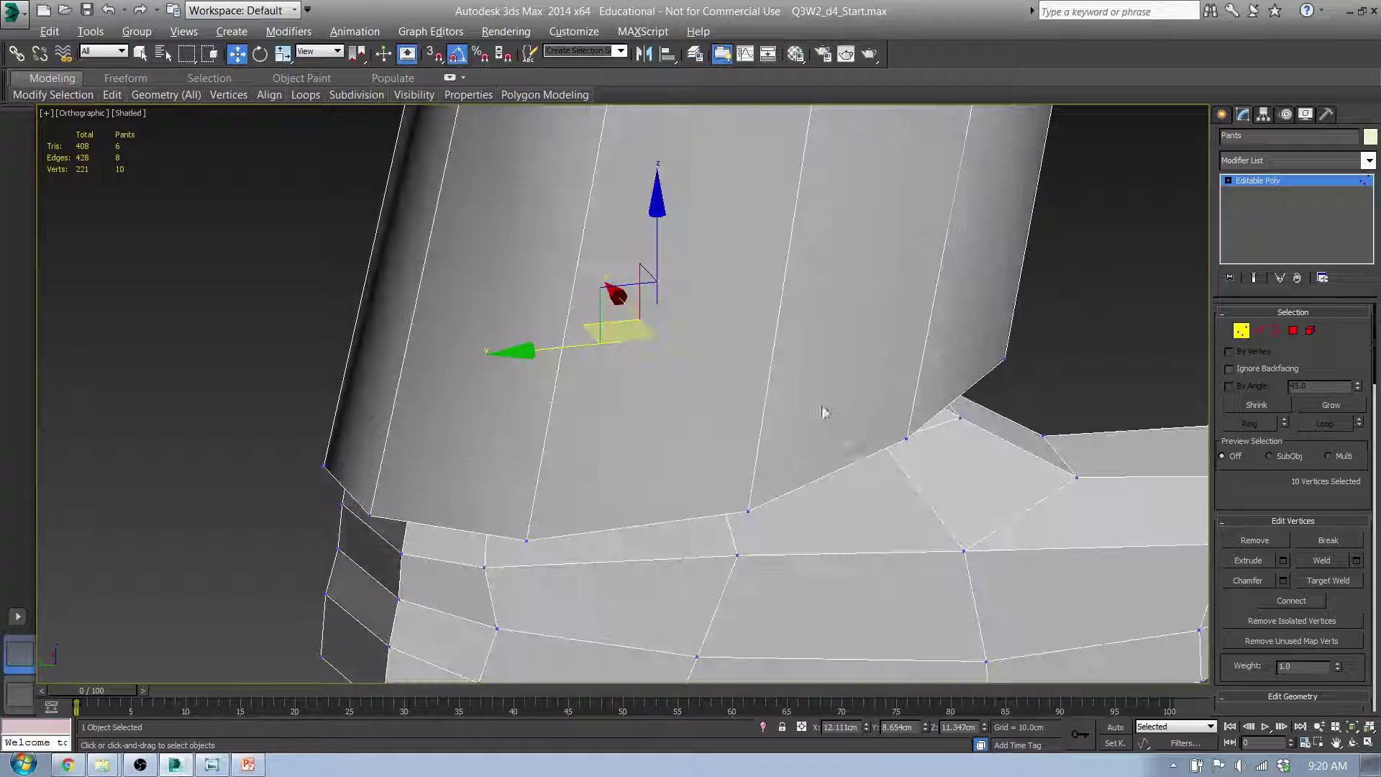
scroll(863, 378, "up", 3)
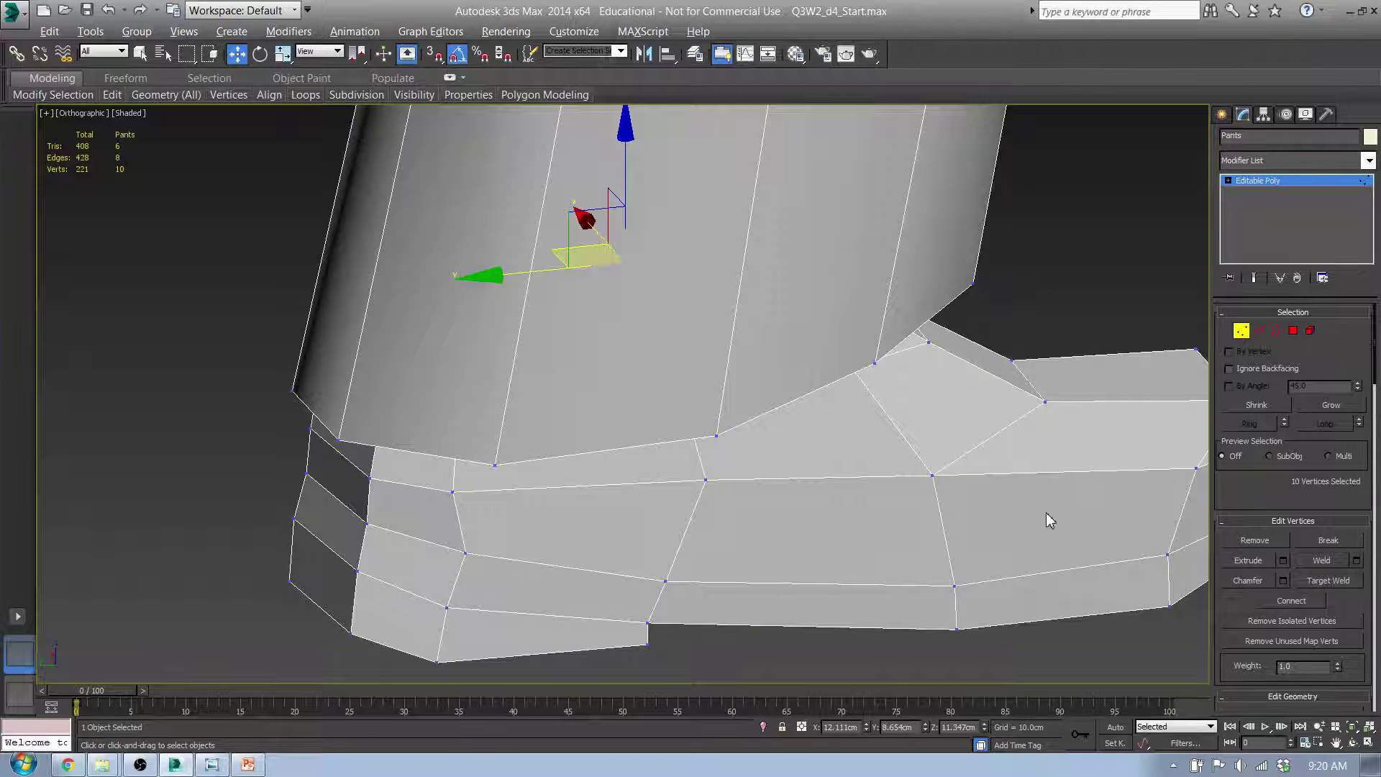
key("4")
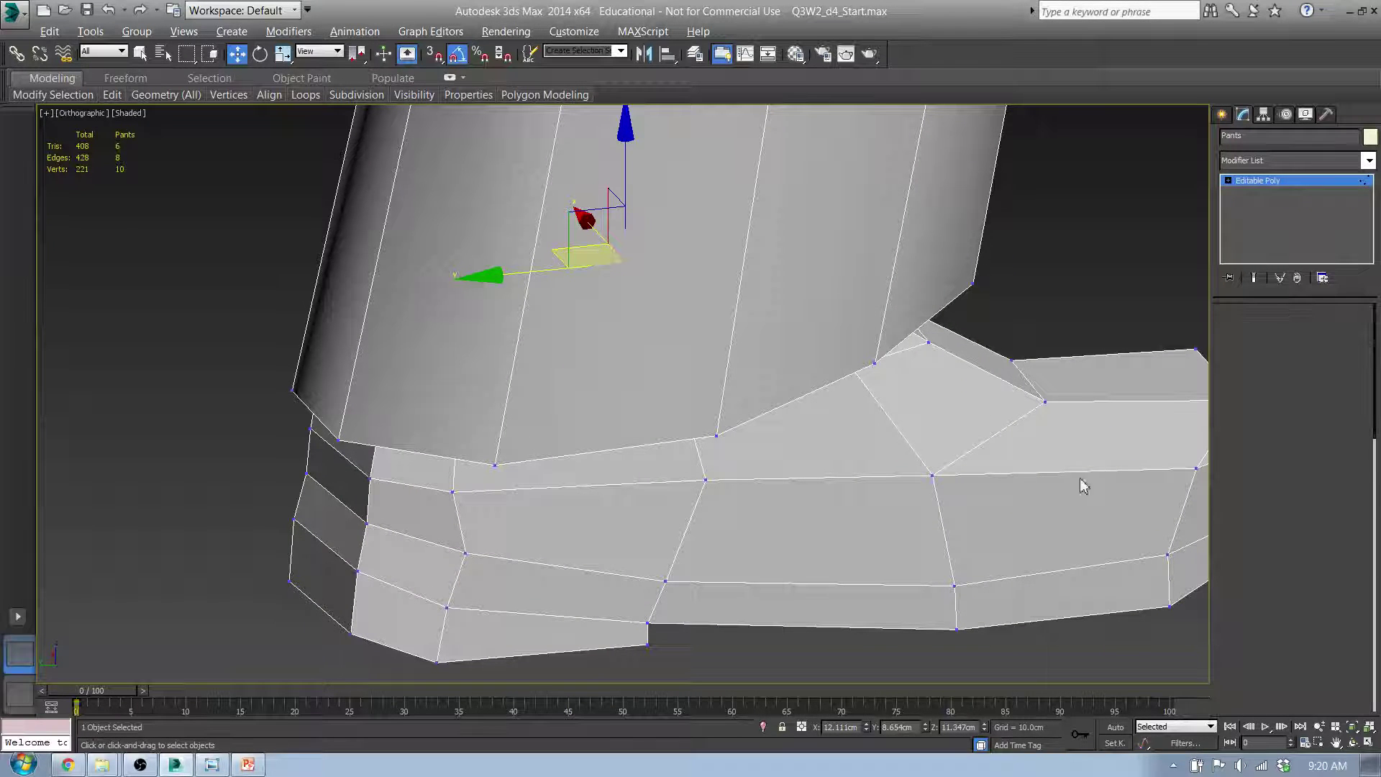
left_click(1034, 485)
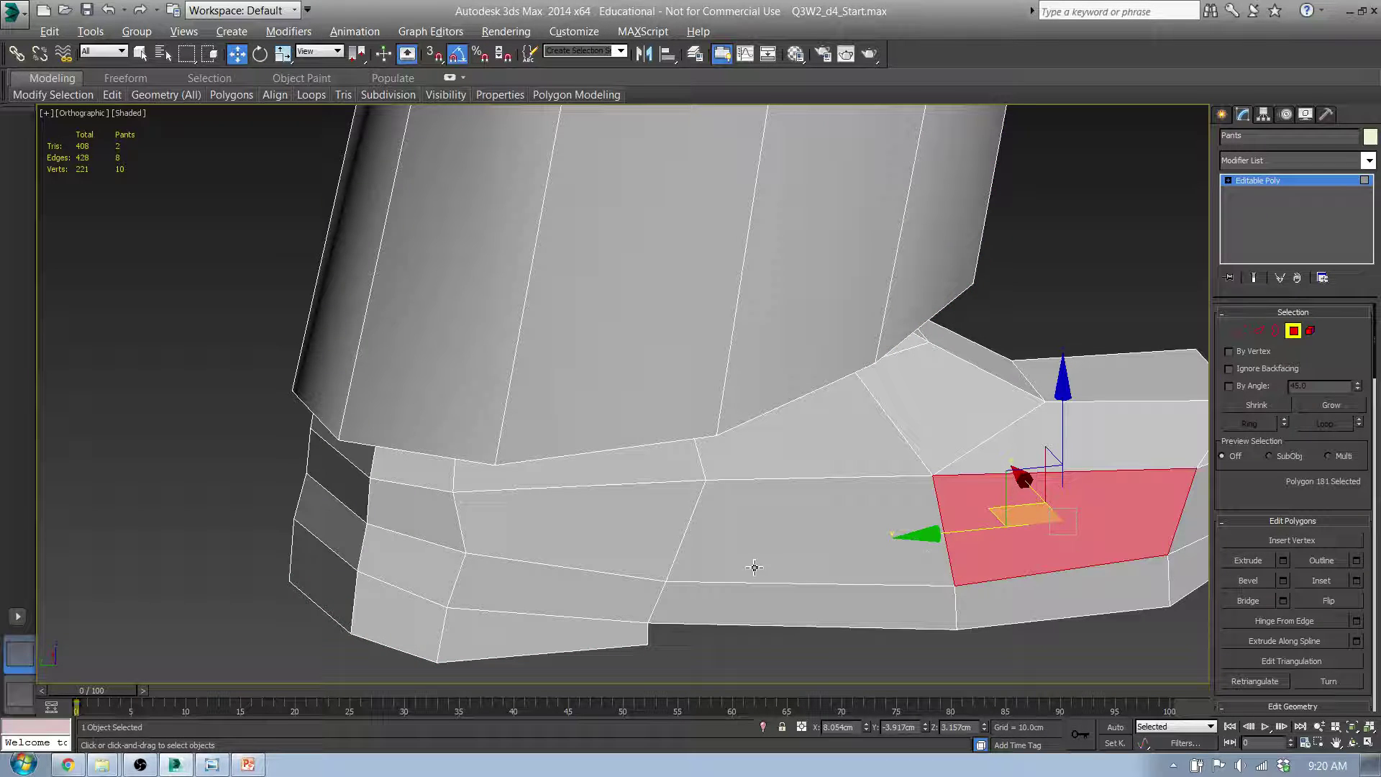
middle_click_drag(823, 568, 458, 504, "alt")
middle_click_drag(742, 520, 864, 552, "alt")
left_click(838, 523)
left_click(727, 532, "shift")
scroll(791, 528, "up", 6)
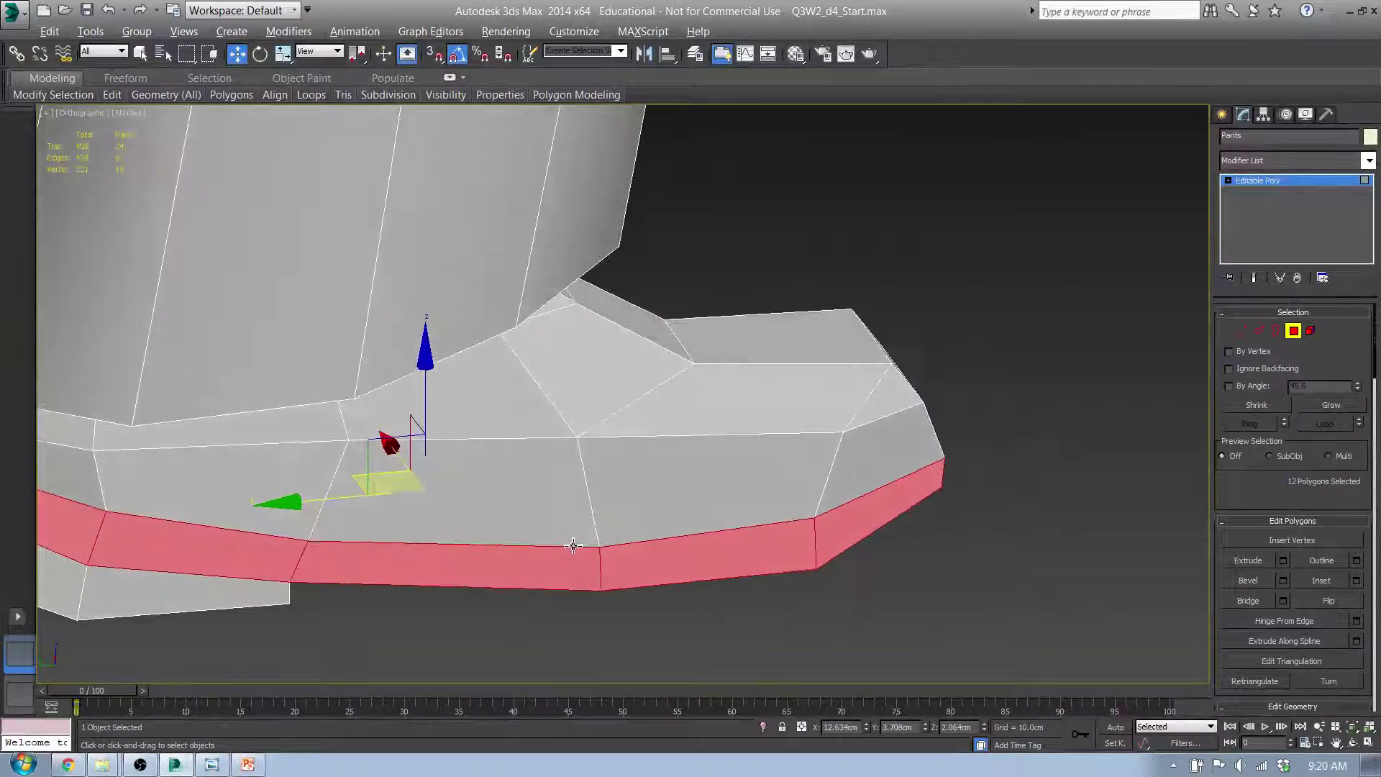
- Inspect the selected polygon loop of the sole from the heel and from both sides of the shoe
scroll(822, 525, "down", 3)
middle_click_drag(675, 527, 977, 471, "alt")
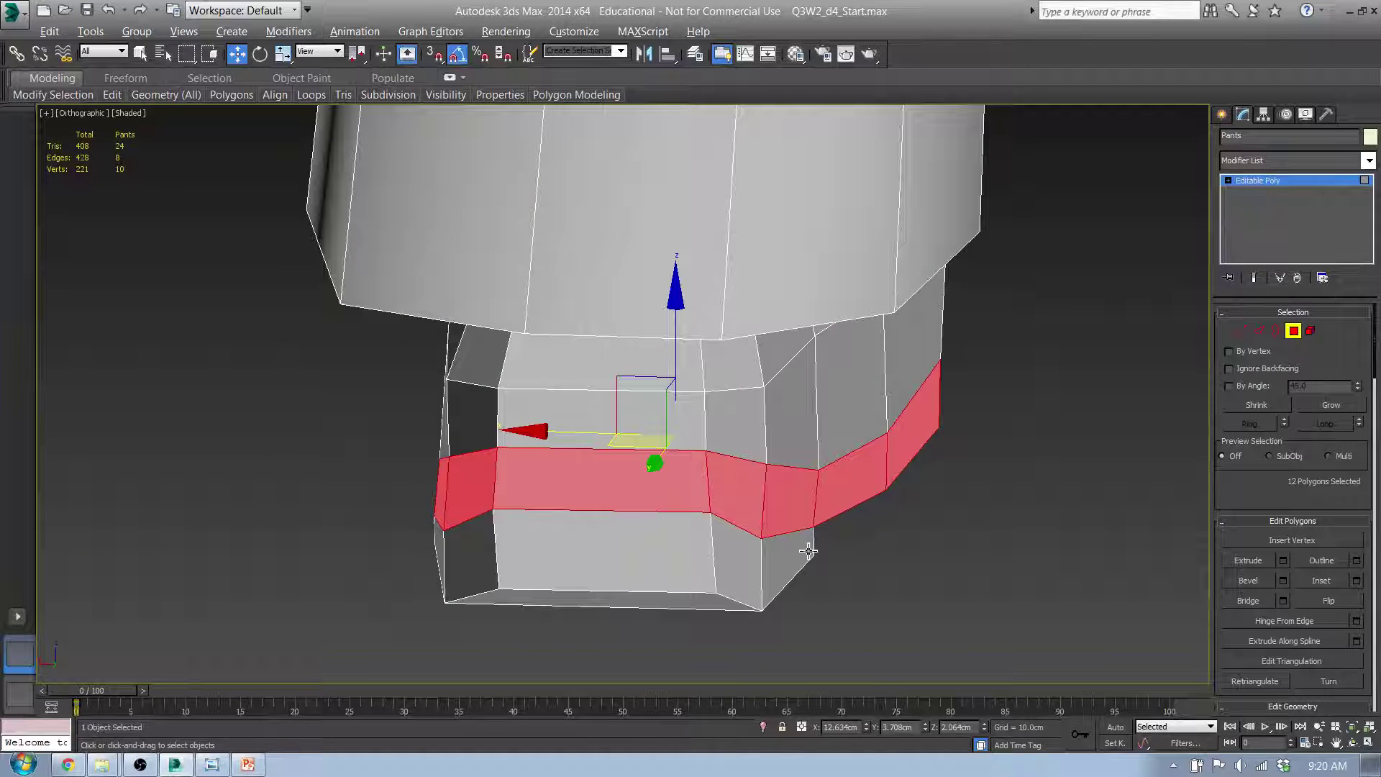
middle_click_drag(342, 536, 791, 494, "alt")
middle_click_drag(984, 447, 878, 453)
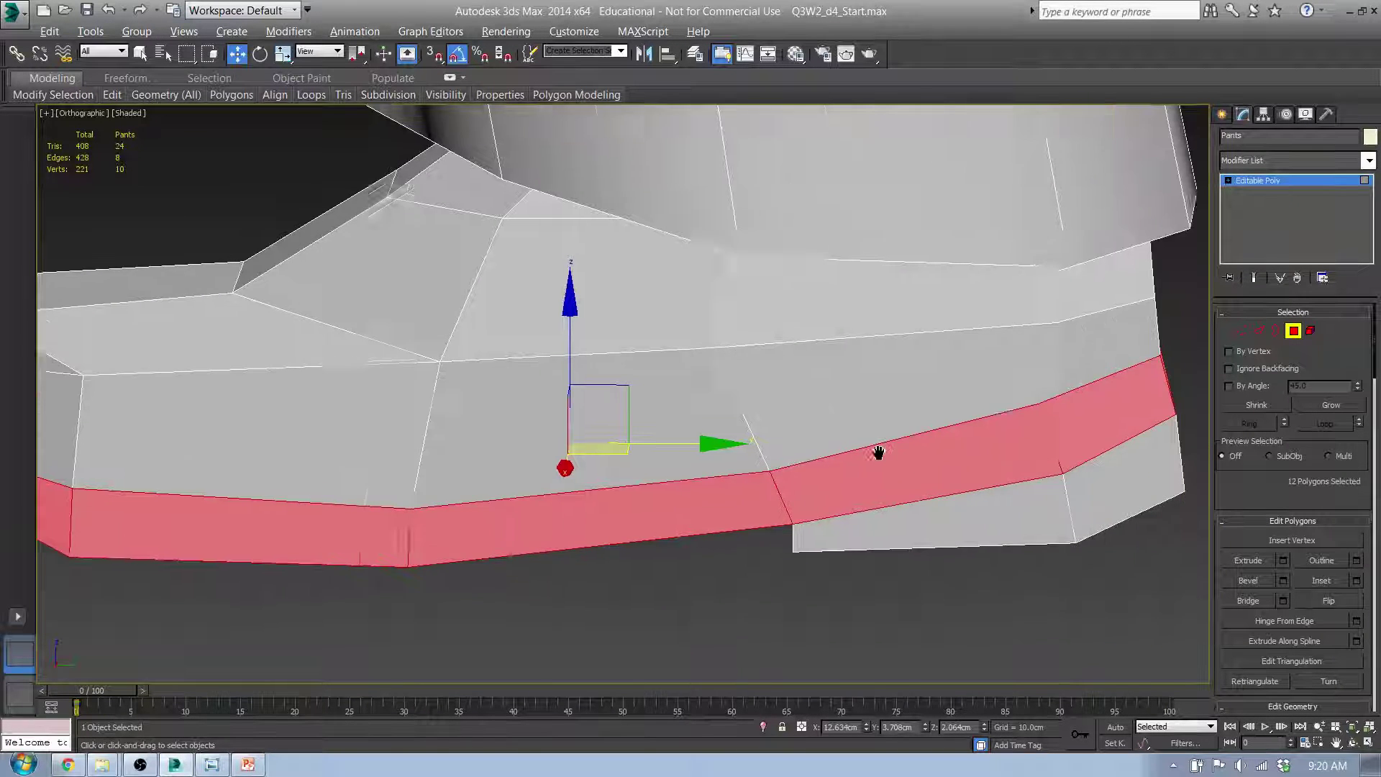
scroll(922, 451, "down", 4)
middle_click_drag(784, 447, 687, 456, "alt")
scroll(774, 473, "up", 3)
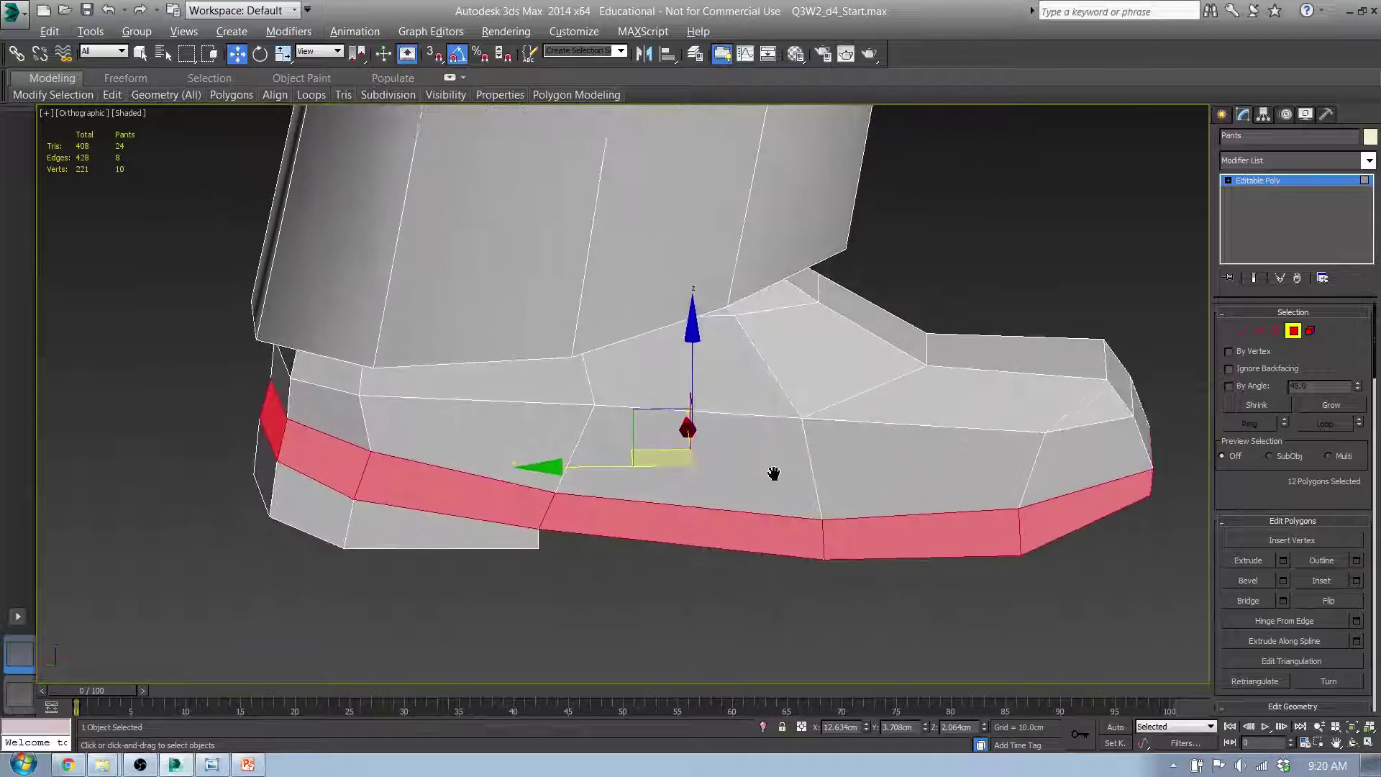
middle_click_drag(774, 473, 847, 525, "alt")
- Add the heel's side and back polygons to the sole edge selection and apply Smooth to it
middle_click_drag(827, 522, 431, 496, "alt")
left_click(406, 491, "ctrl")
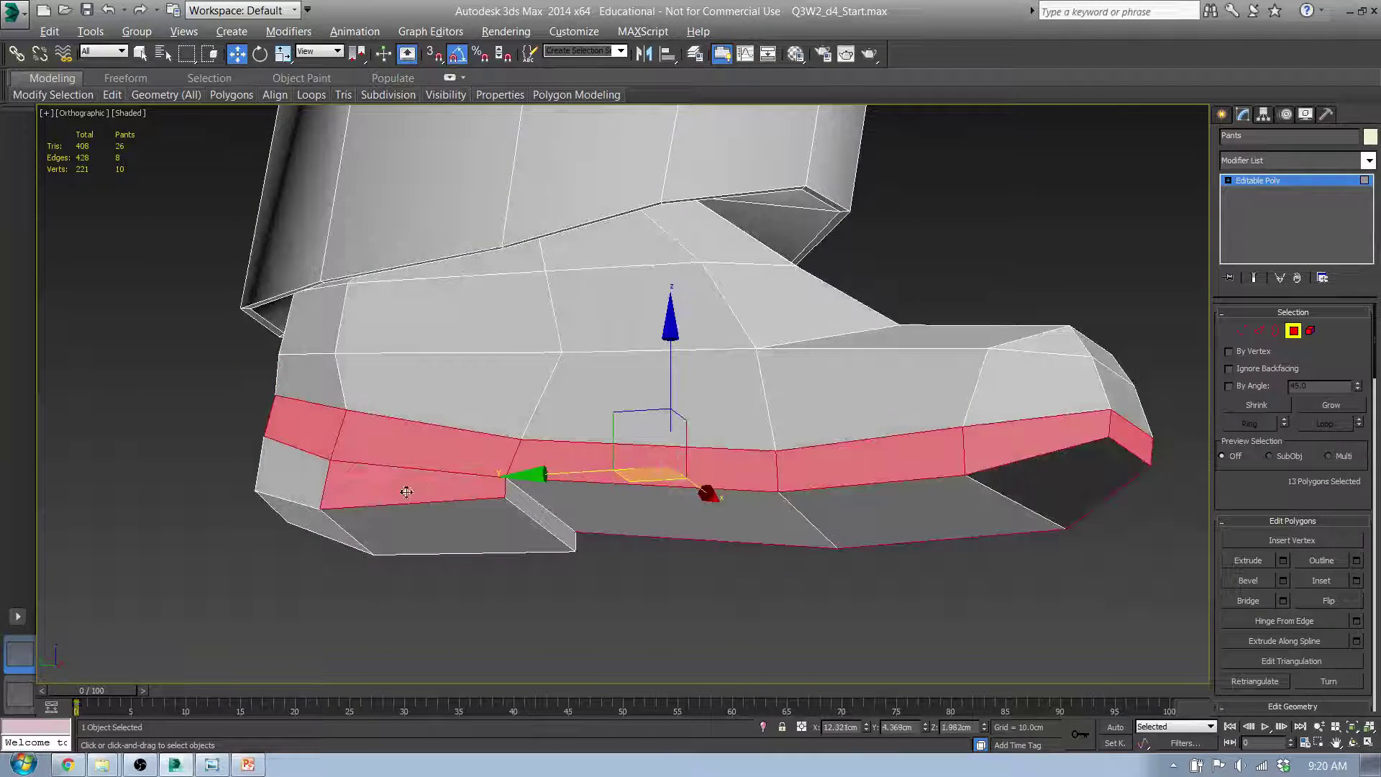
left_click(325, 476, "ctrl")
middle_click_drag(325, 476, 597, 507, "alt")
left_click(596, 506, "ctrl")
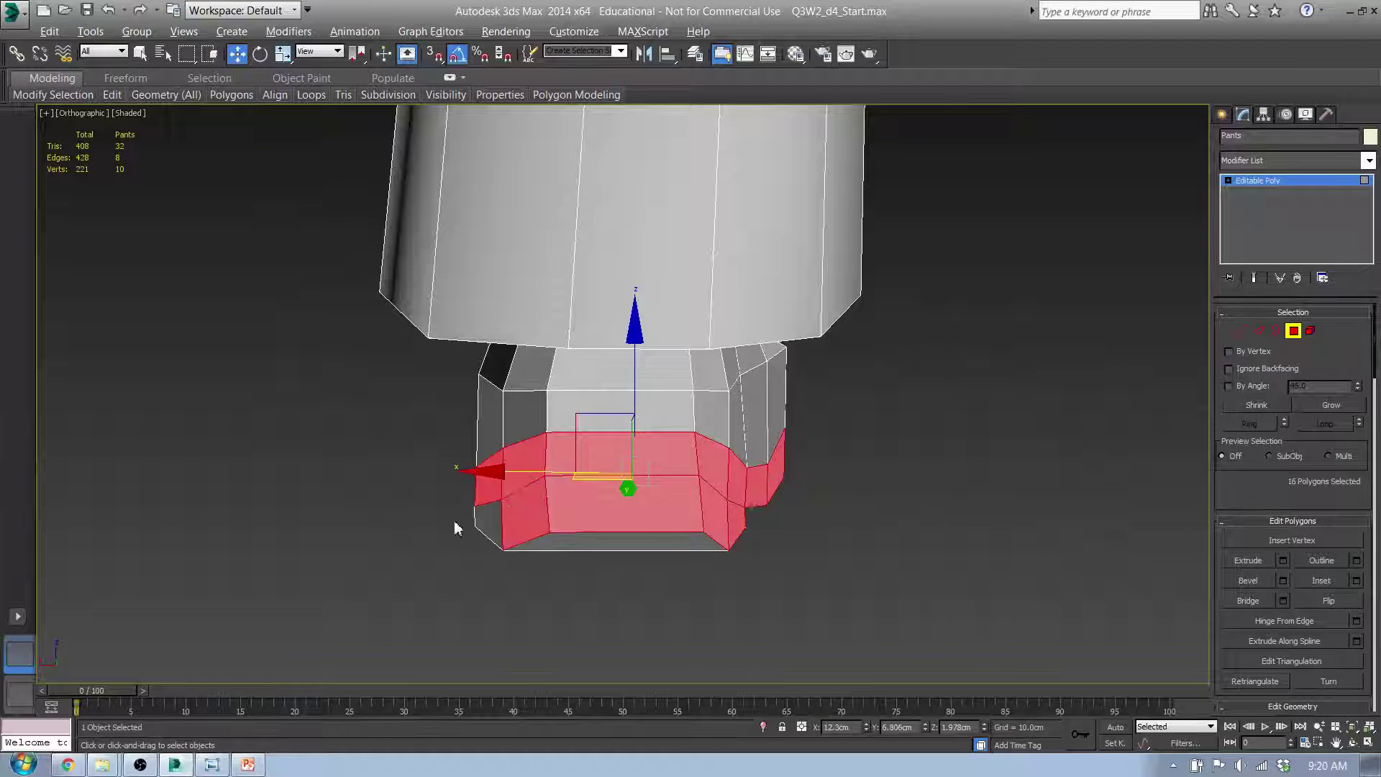
middle_click_drag(454, 529, 604, 533, "alt")
left_click(650, 524, "ctrl")
middle_click_drag(548, 478, 599, 482, "alt")
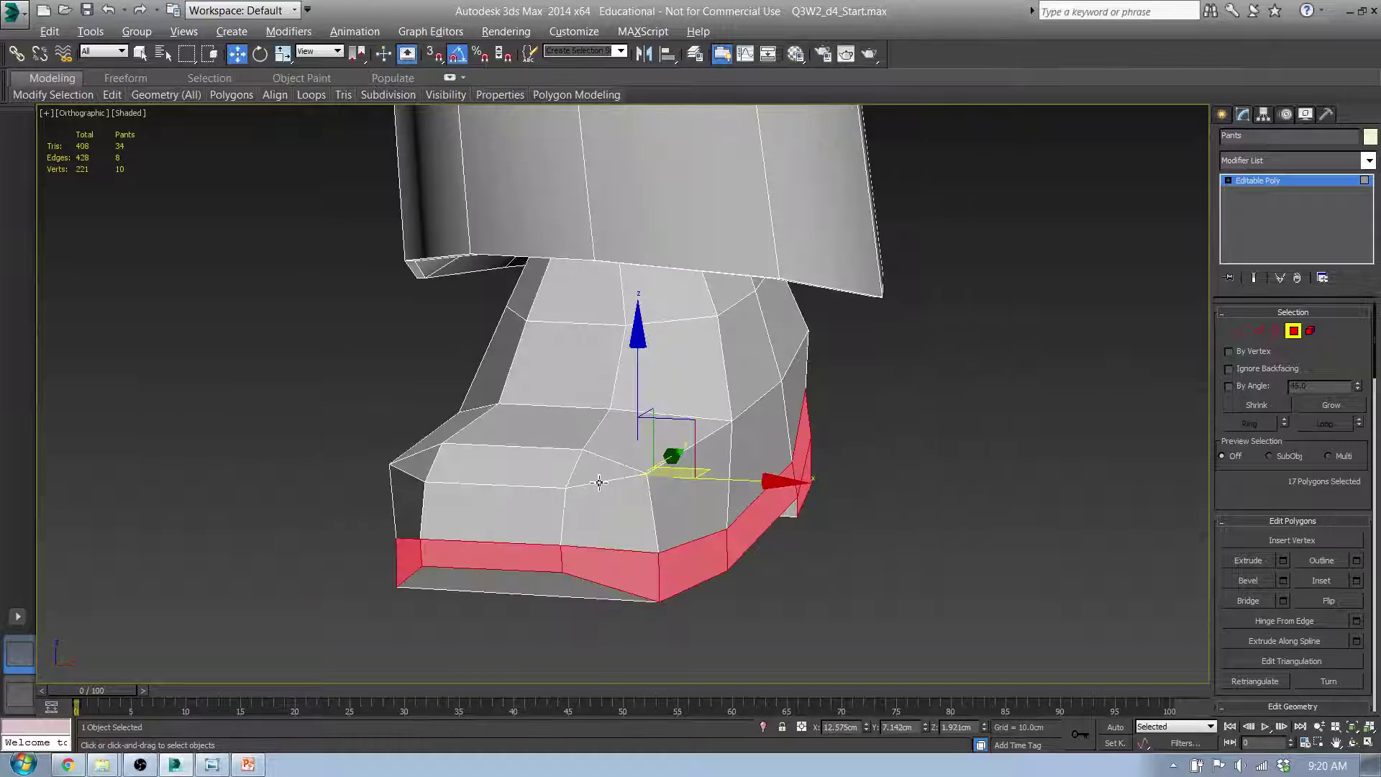
middle_click_drag(814, 514, 724, 477, "alt")
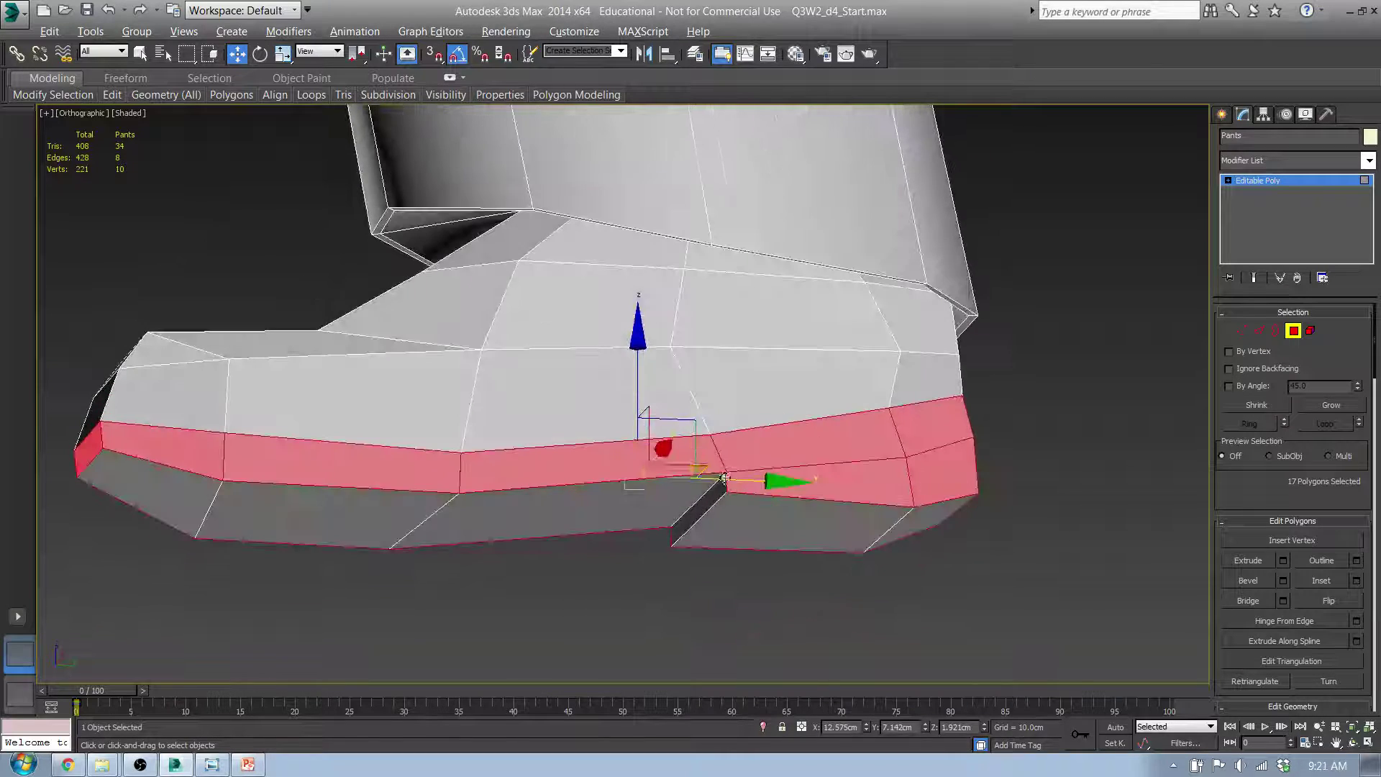
mouse_move(514, 100)
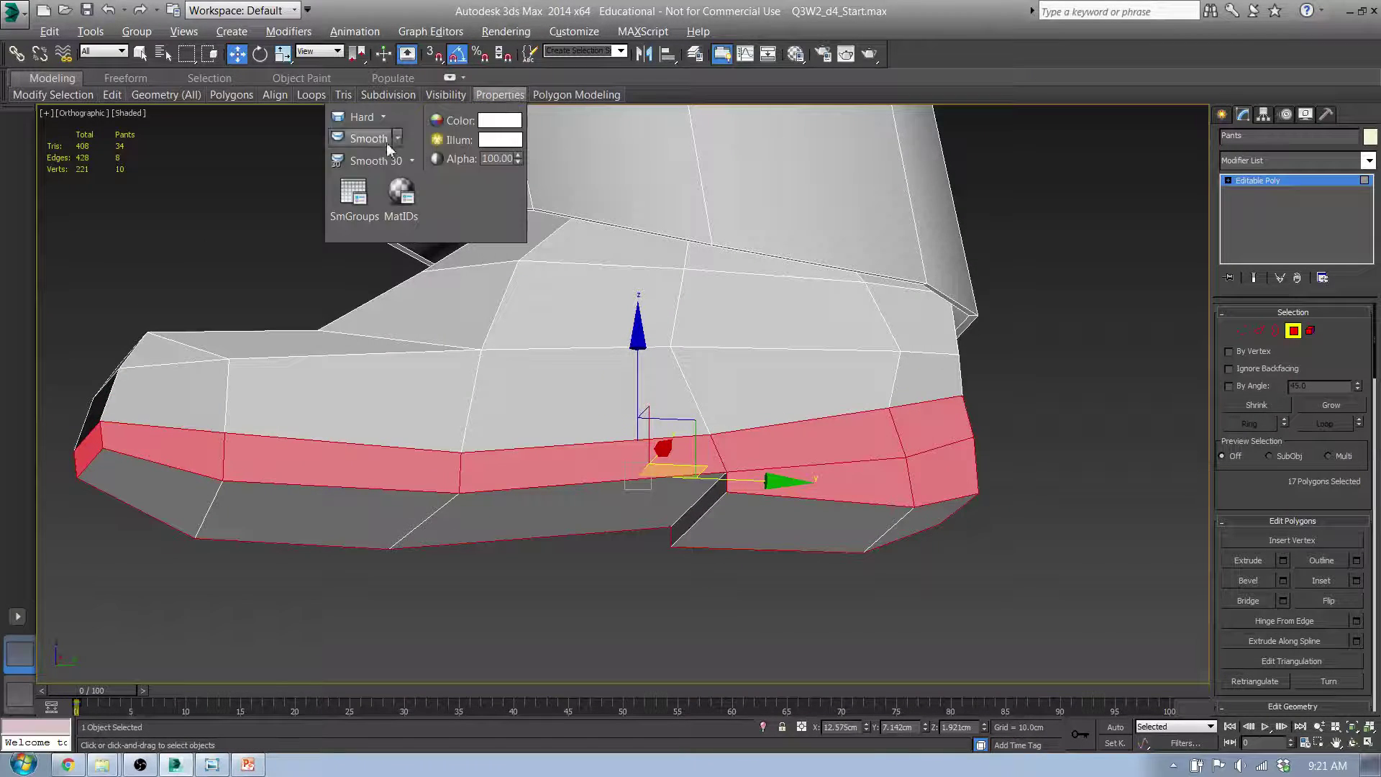
left_click(377, 183)
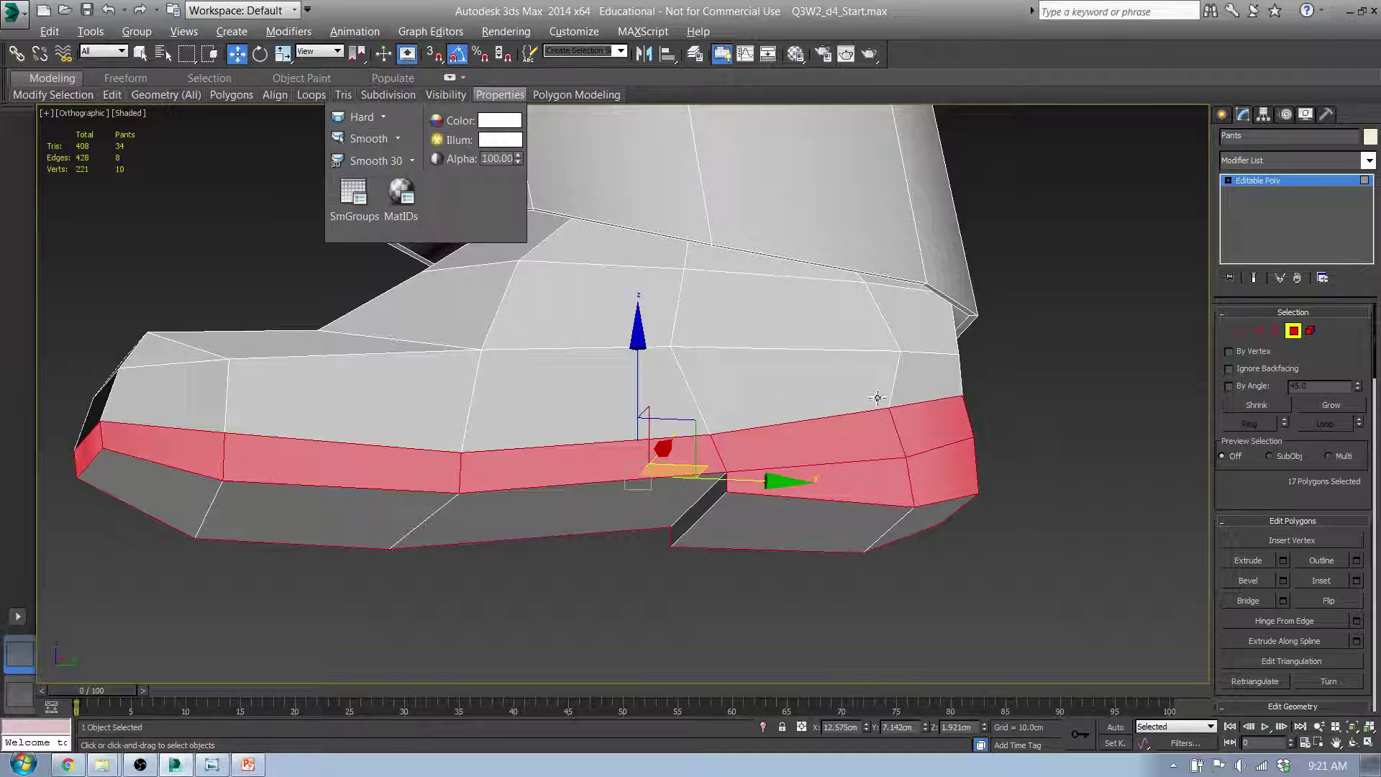
- Select the shoe's upper polygons above the sole band, including those on the front of the ankle
middle_click_drag(484, 394, 521, 410, "alt")
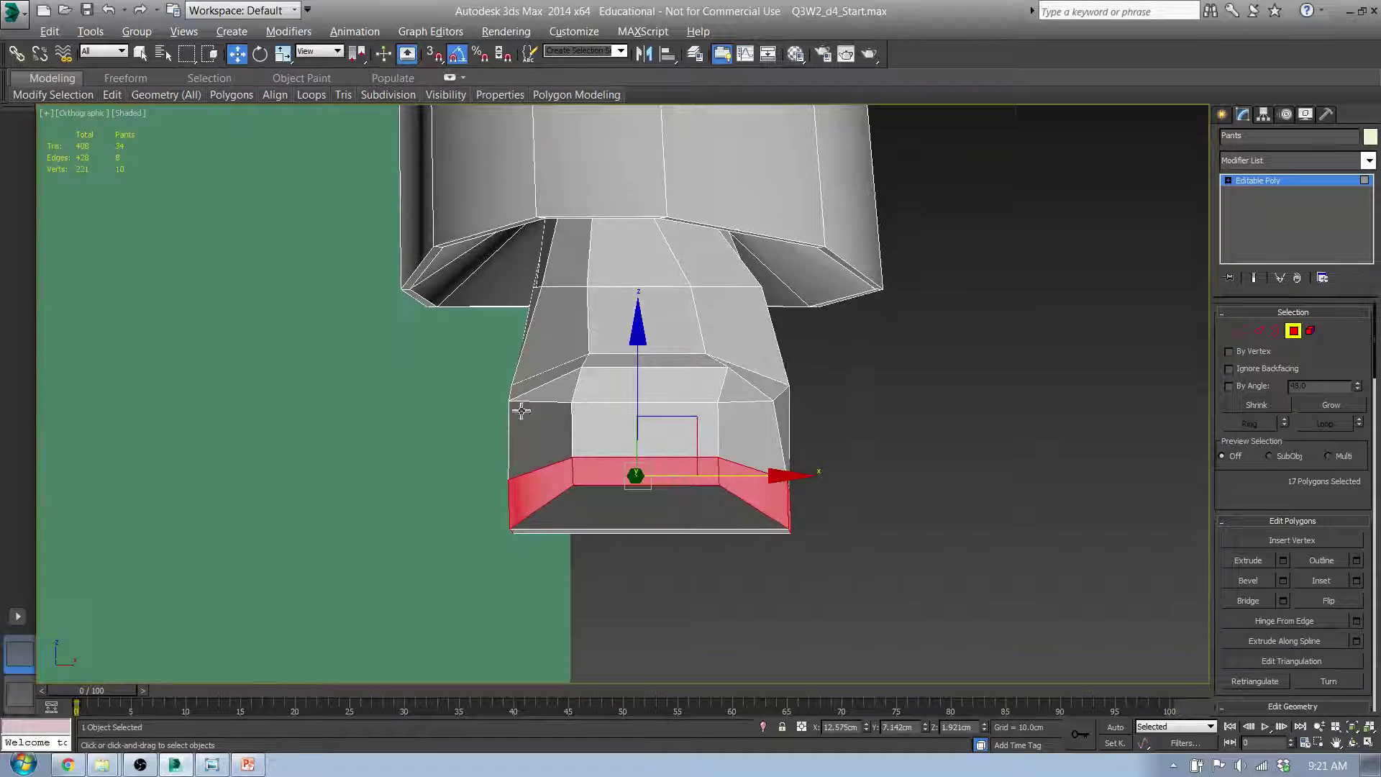
key("ctrl+Page_Up")
middle_click_drag(826, 429, 784, 408, "alt")
middle_click_drag(935, 424, 684, 265, "alt")
left_click(687, 258, "shift")
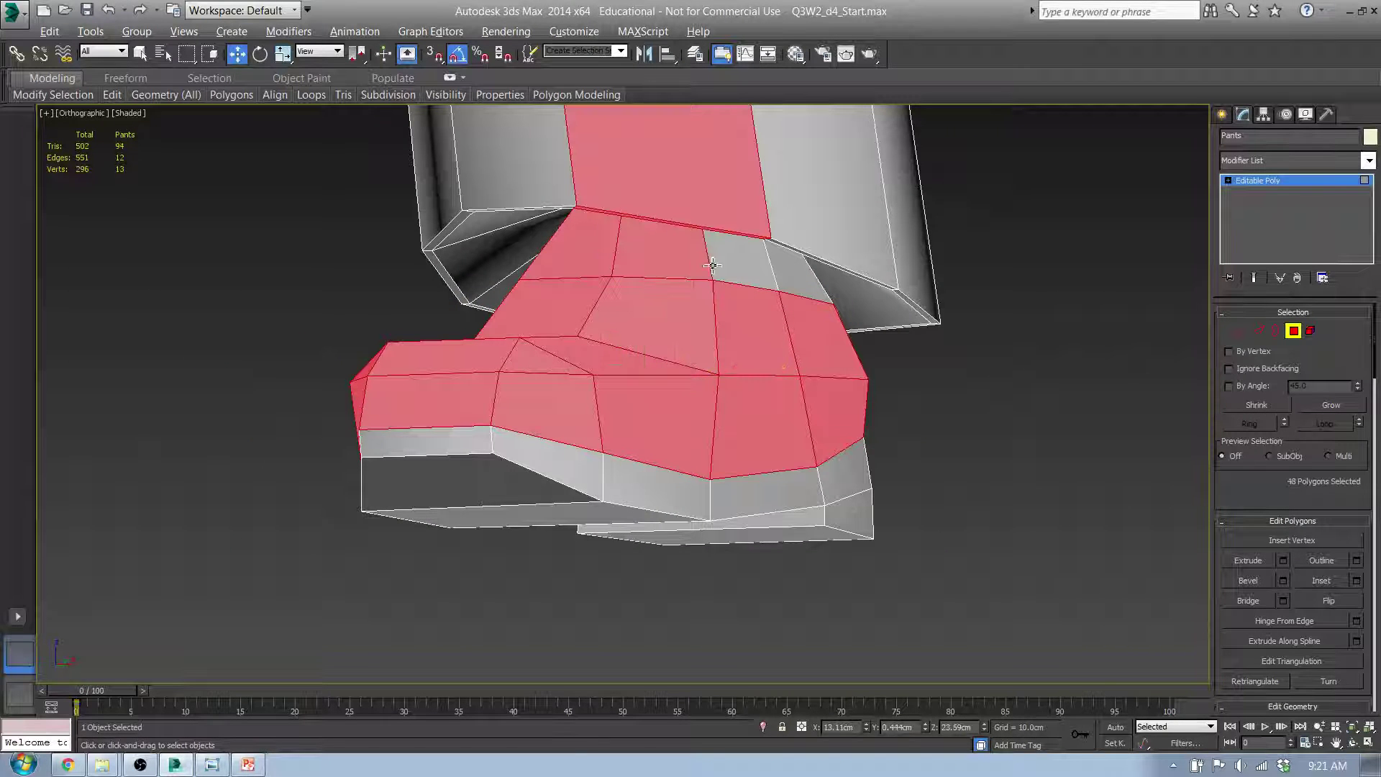
key("ctrl+z")
left_click(719, 266, "ctrl")
left_click(677, 267, "ctrl")
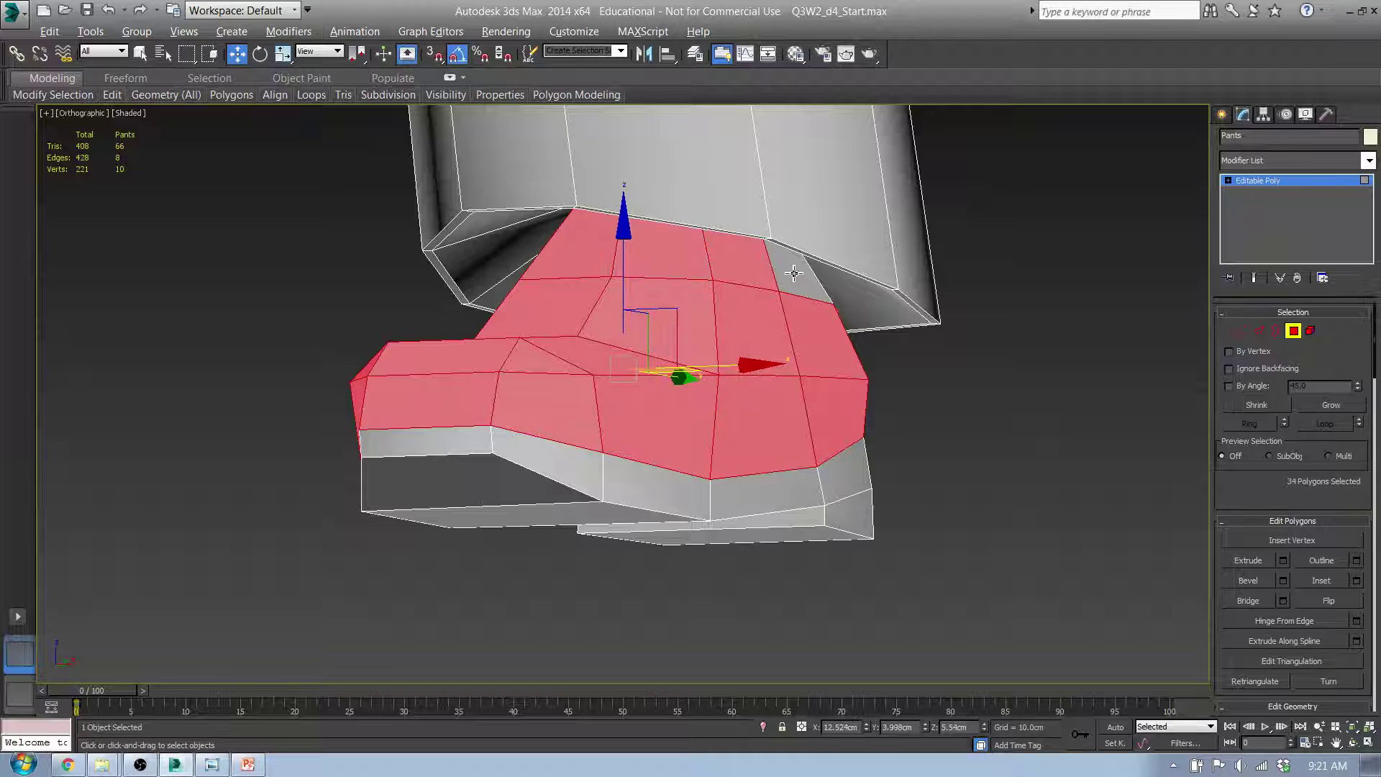
- Remove the sole band polygons around the heel from the upper shoe selection
middle_click_drag(971, 369, 704, 389, "alt")
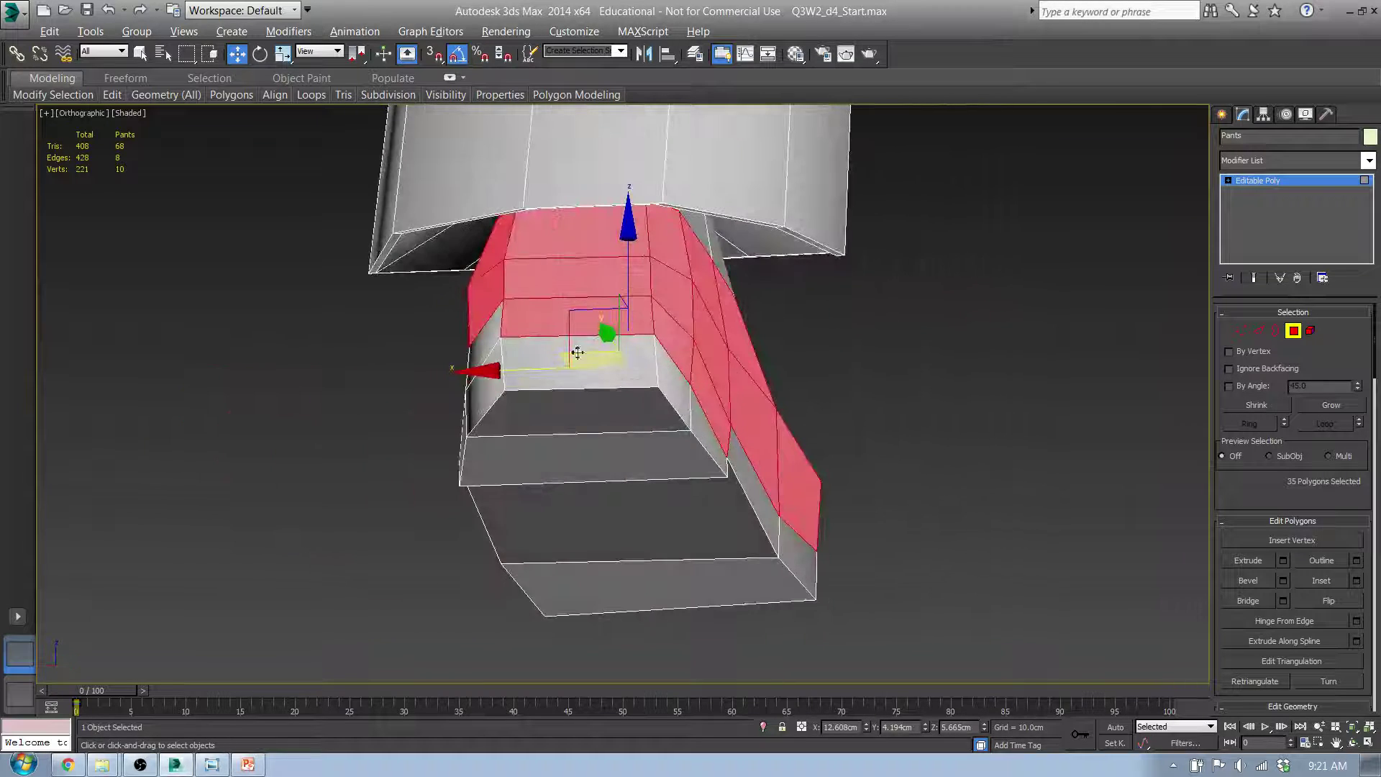
left_click(560, 326, "alt")
middle_click_drag(650, 332, 309, 404, "alt")
left_click(269, 415, "alt")
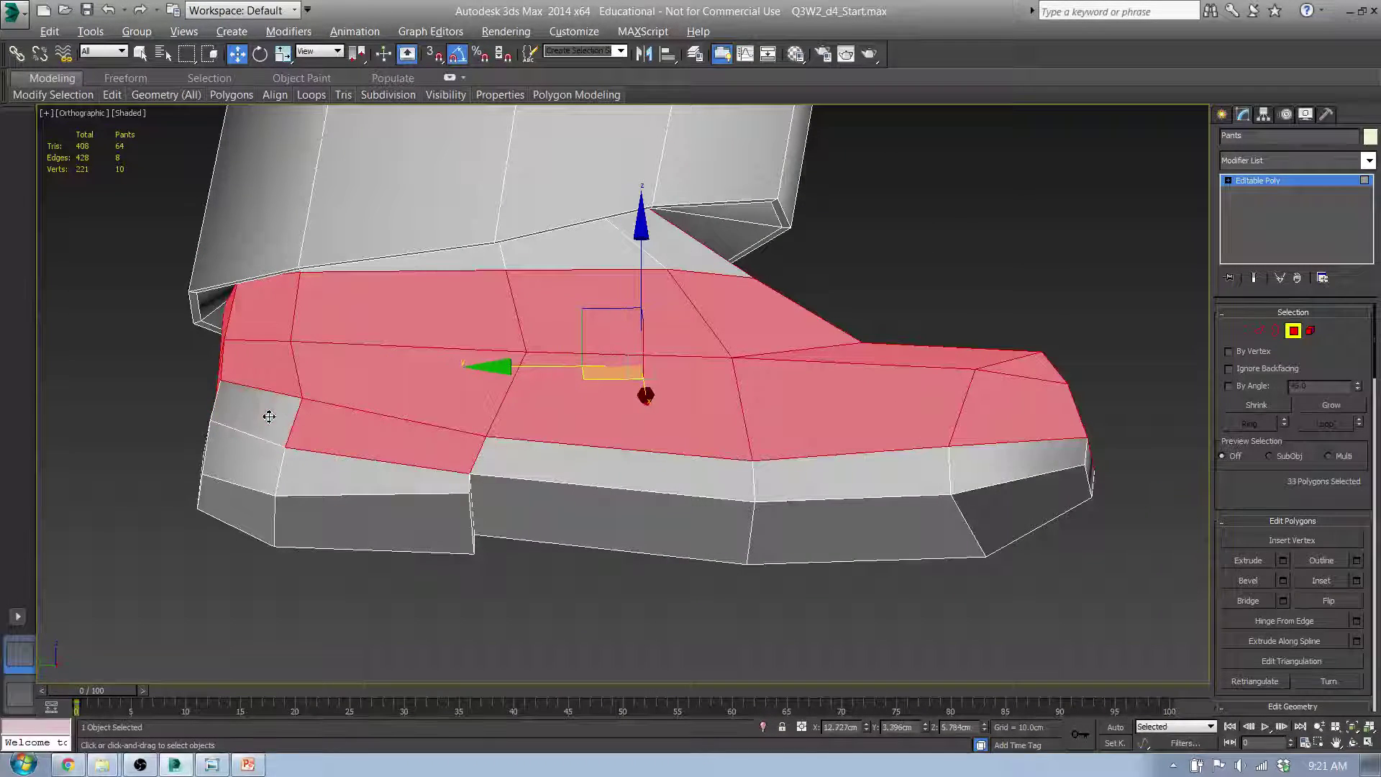
left_click(386, 437, "alt")
- Add the missing ankle polygons below the leg opening to the upper shoe selection and smooth them
middle_click_drag(387, 437, 503, 385, "alt")
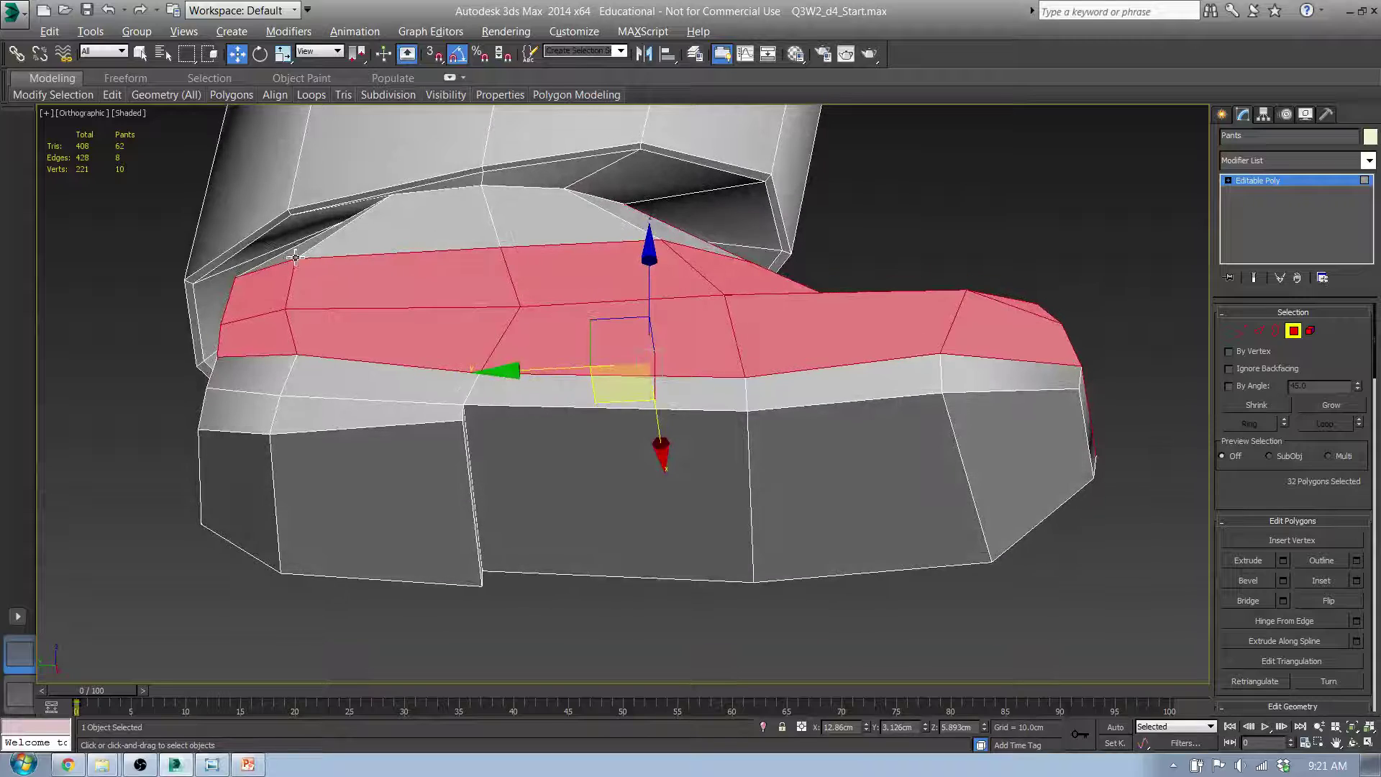
left_click(295, 254, "ctrl")
left_click(385, 252, "ctrl")
left_click(550, 239, "ctrl")
middle_click_drag(764, 258, 520, 120, "alt")
left_click(597, 257, "ctrl")
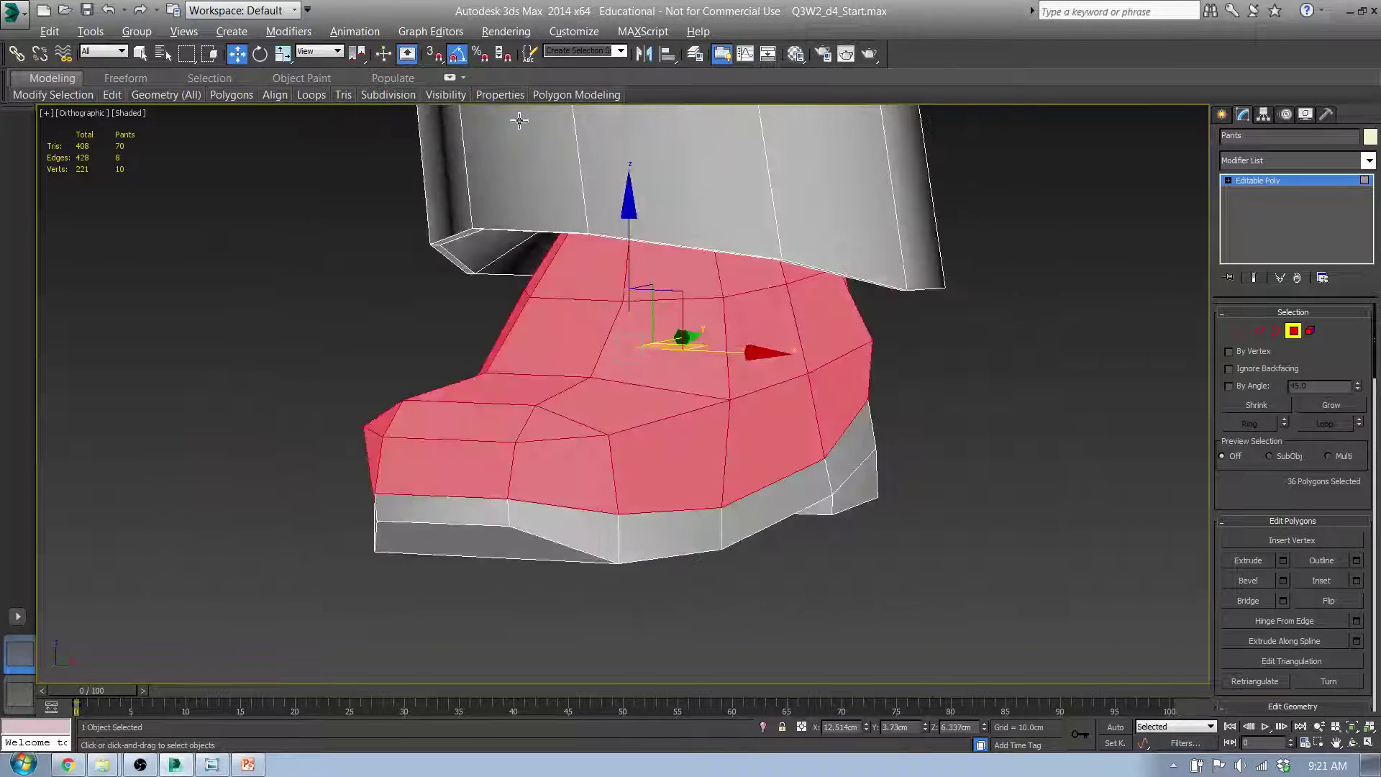
mouse_move(500, 95)
- Select the underside polygons of the sole and the heel and apply smoothing to them
middle_click_drag(740, 484, 741, 561, "alt")
left_click(578, 441)
left_click(564, 402, "ctrl")
left_click(621, 519, "ctrl")
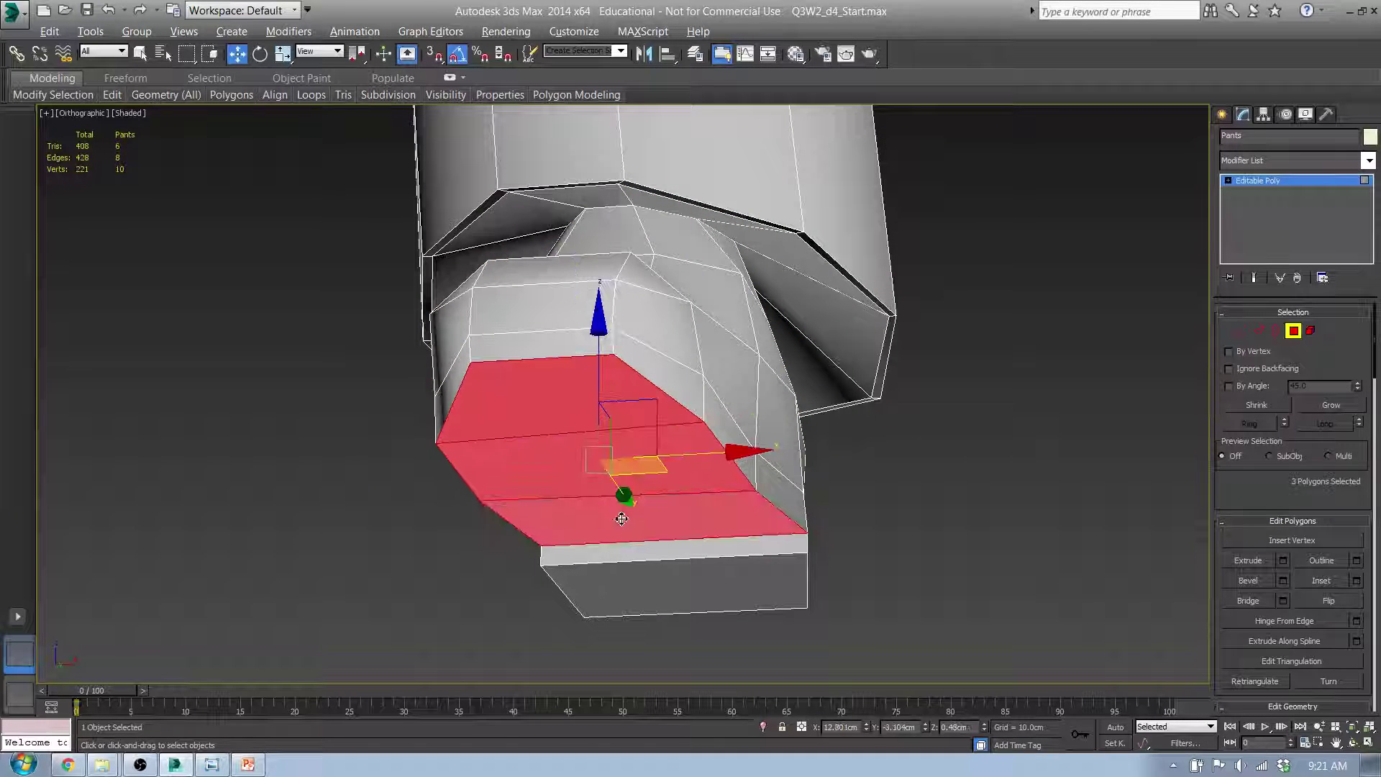
mouse_move(505, 103)
left_click(709, 570, "ctrl")
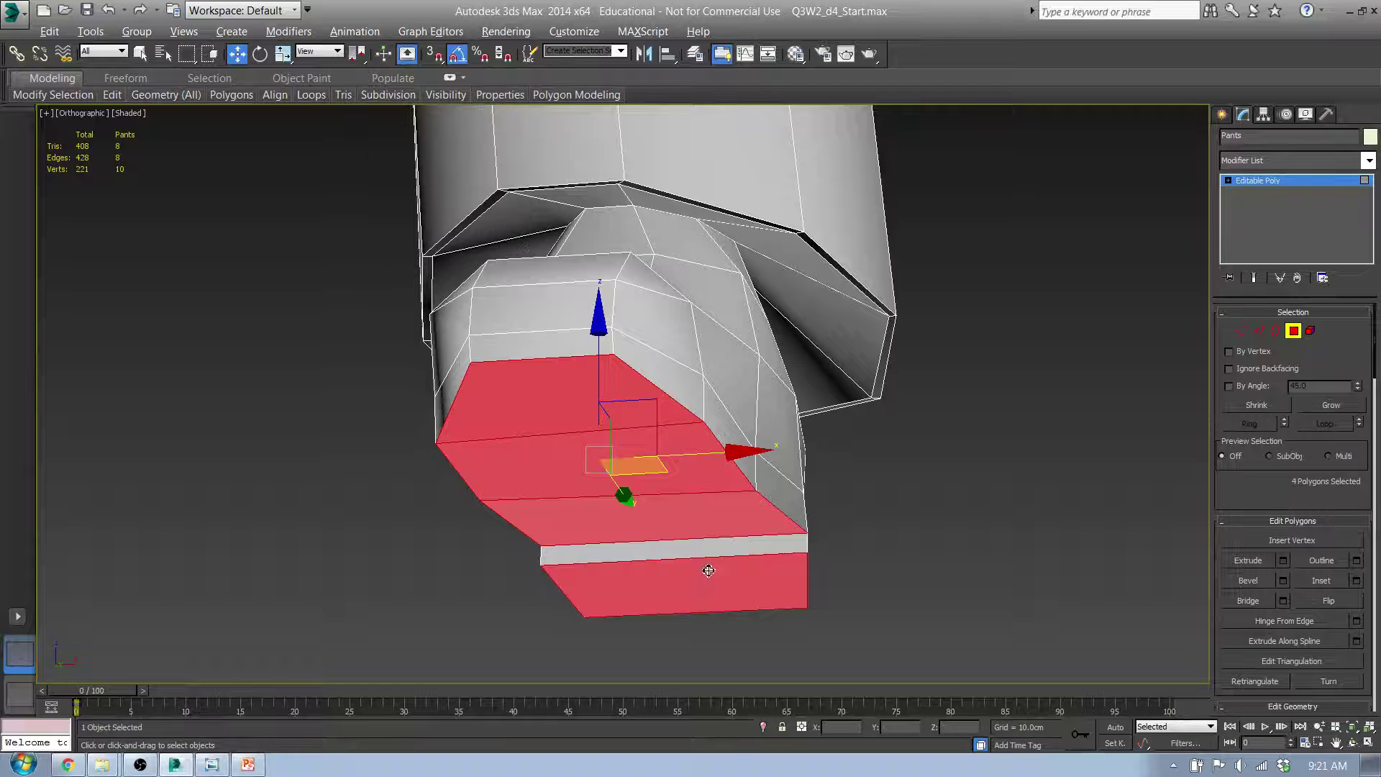
middle_click_drag(709, 571, 1012, 554, "alt")
left_click(1001, 540, "ctrl")
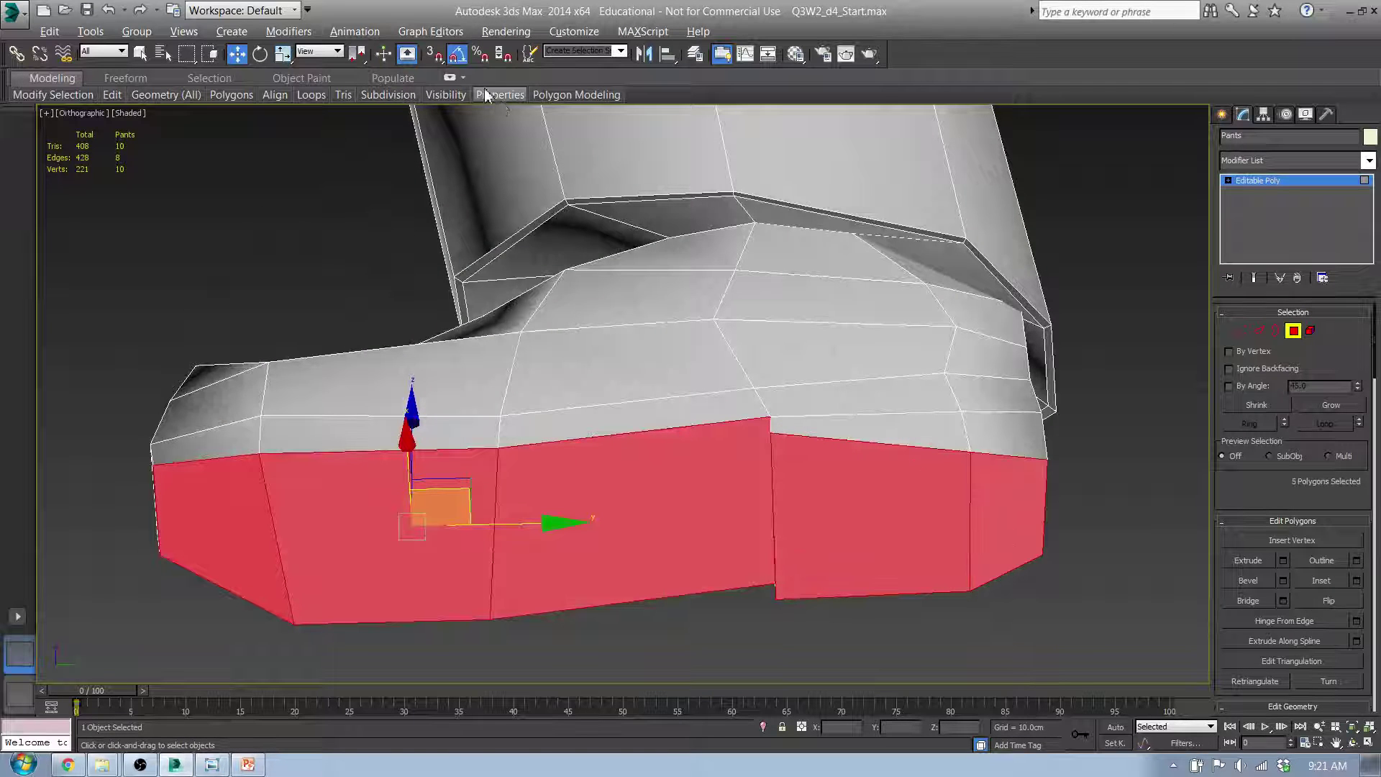
middle_click_drag(596, 345, 789, 501, "alt")
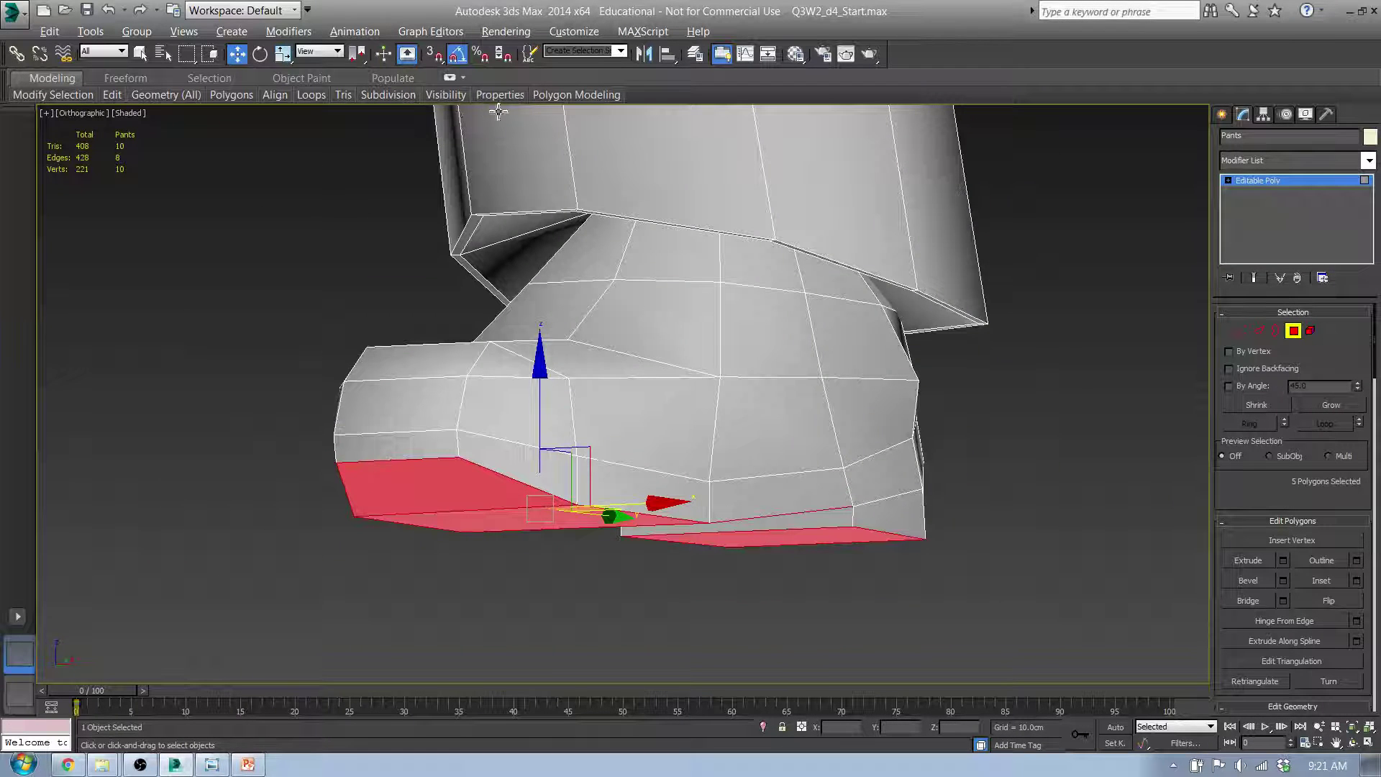
mouse_move(499, 95)
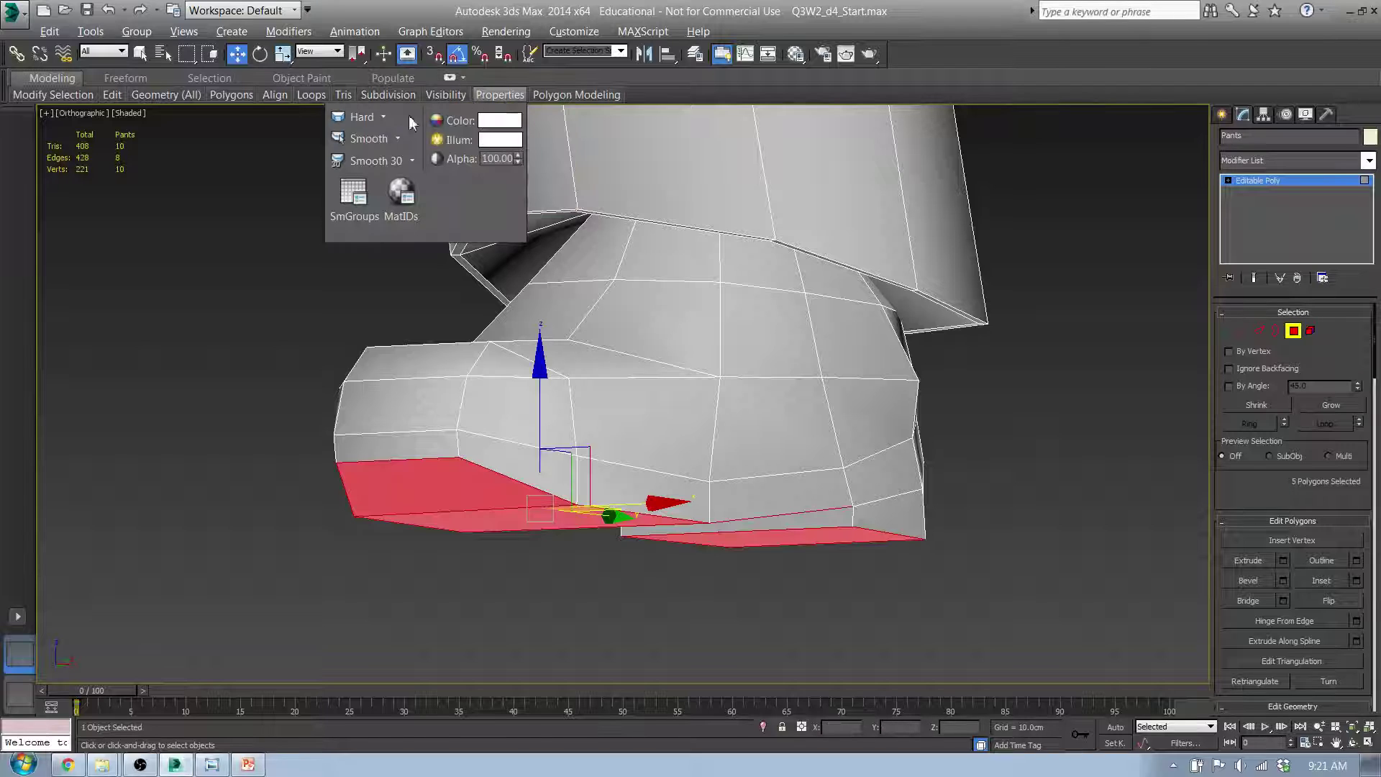
- Select the vertical polygon at the front of the heel and smooth it
left_click(827, 524)
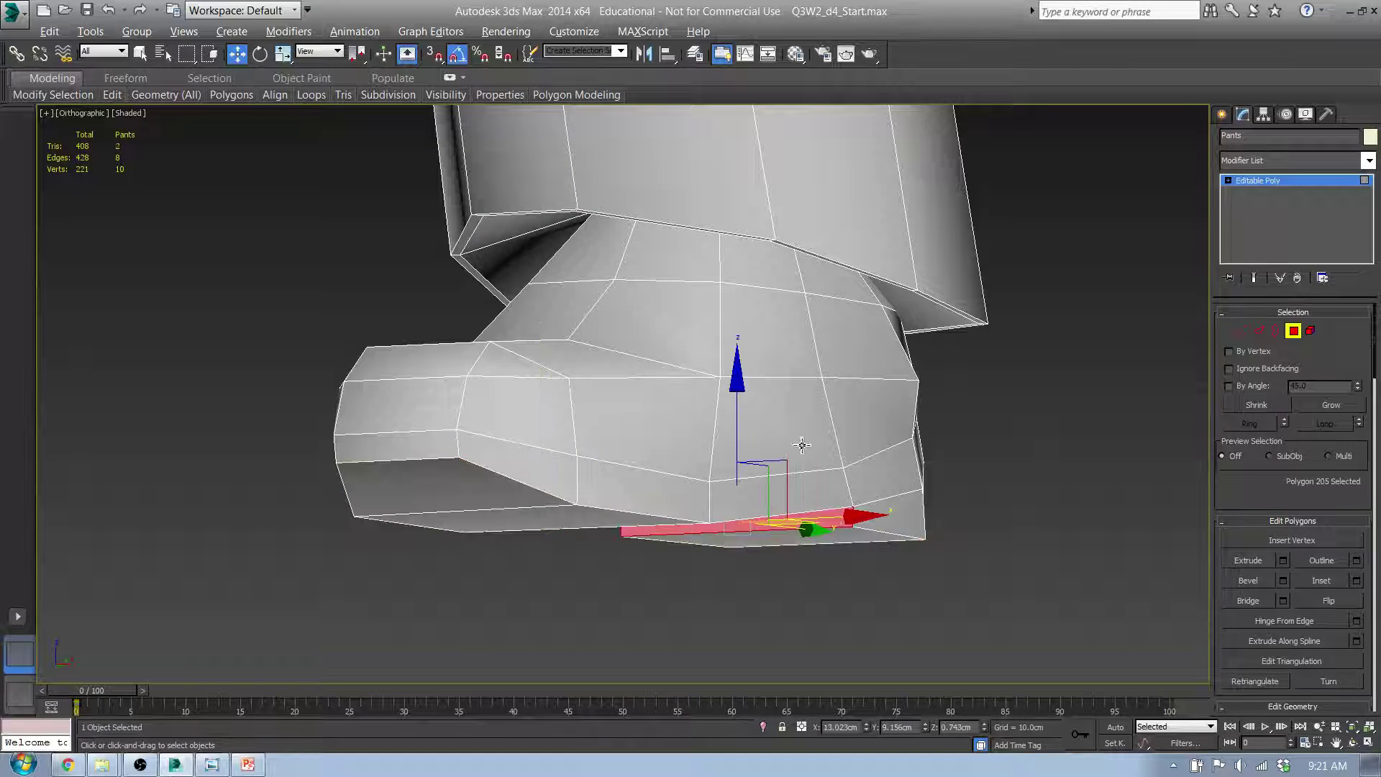
mouse_move(499, 95)
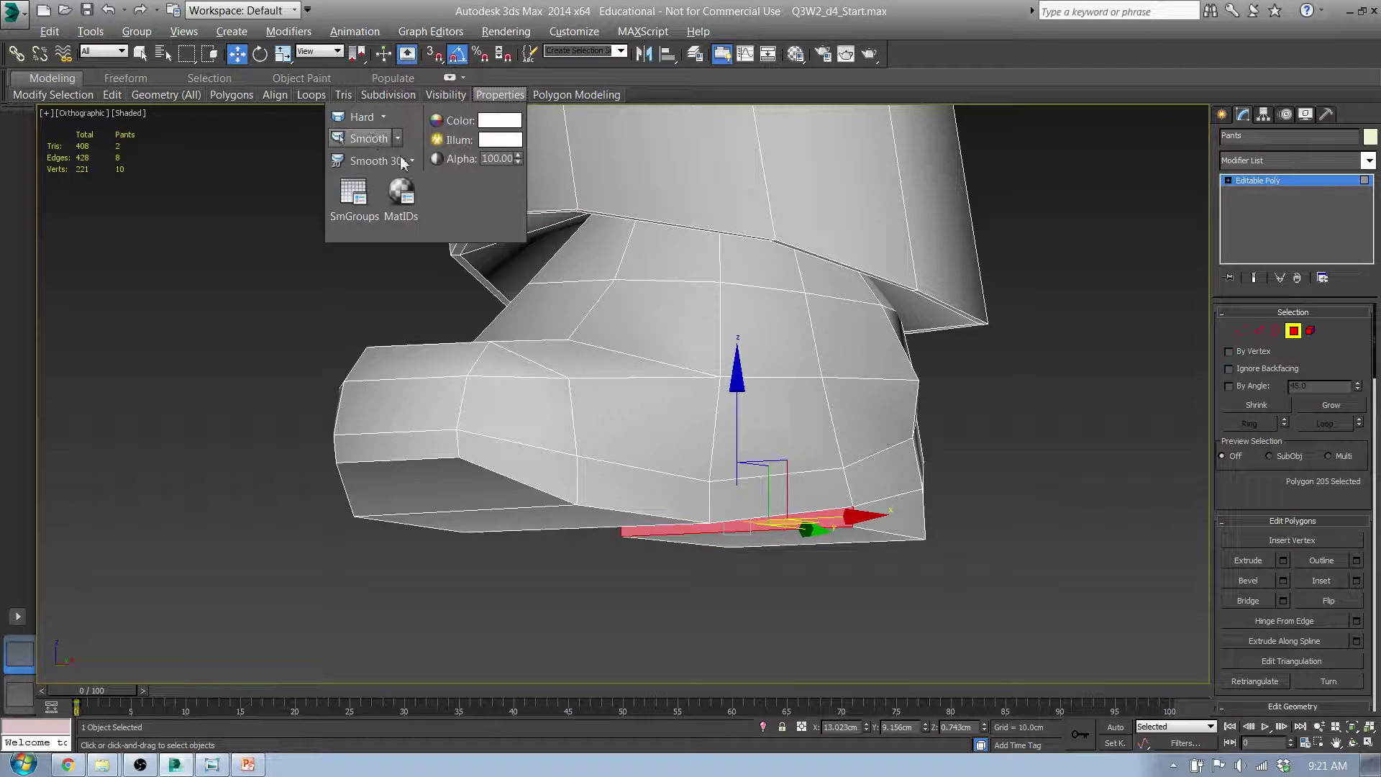
middle_click_drag(863, 445, 883, 512, "alt")
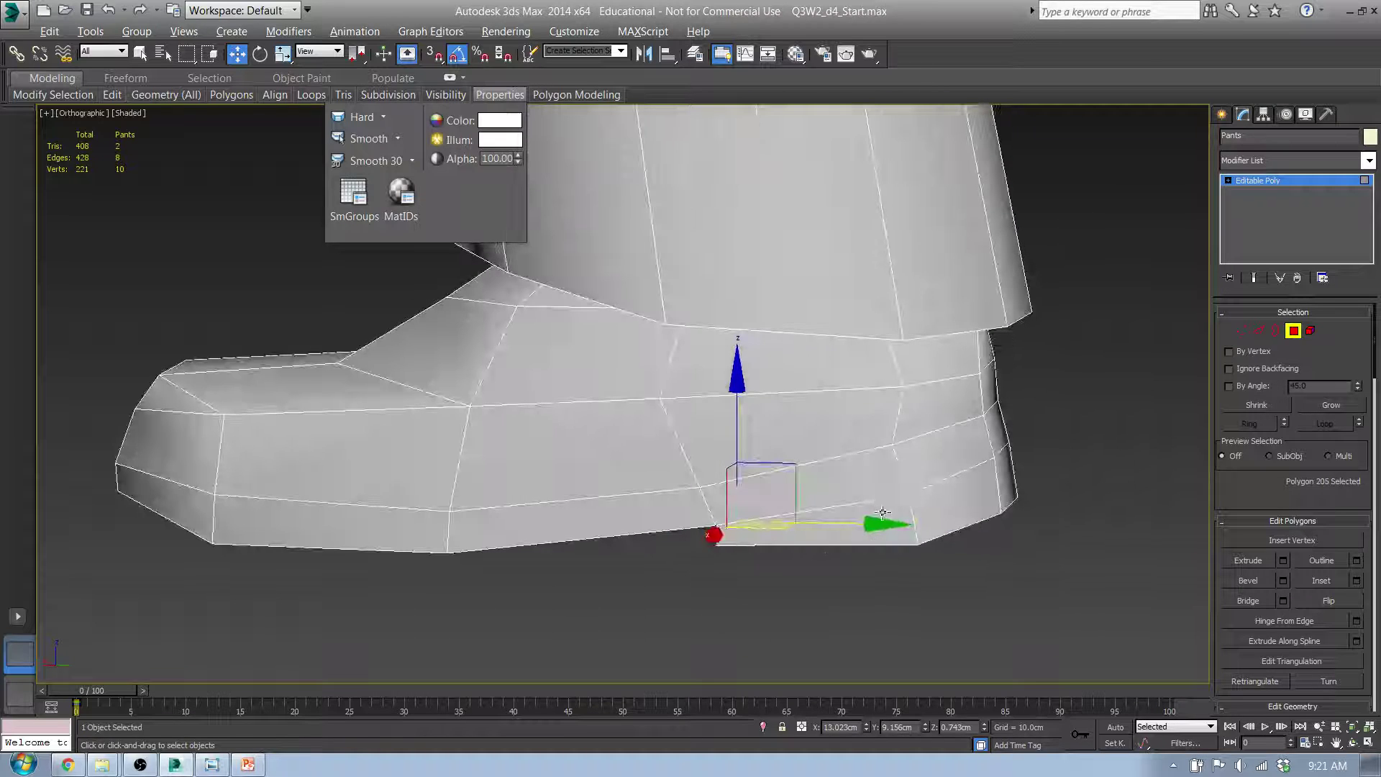
- Select the five side polygons around the heel below the sole band, smooth them and clear the selection
left_click(883, 512)
left_click(979, 502, "ctrl")
middle_click_drag(1093, 506, 947, 502, "alt")
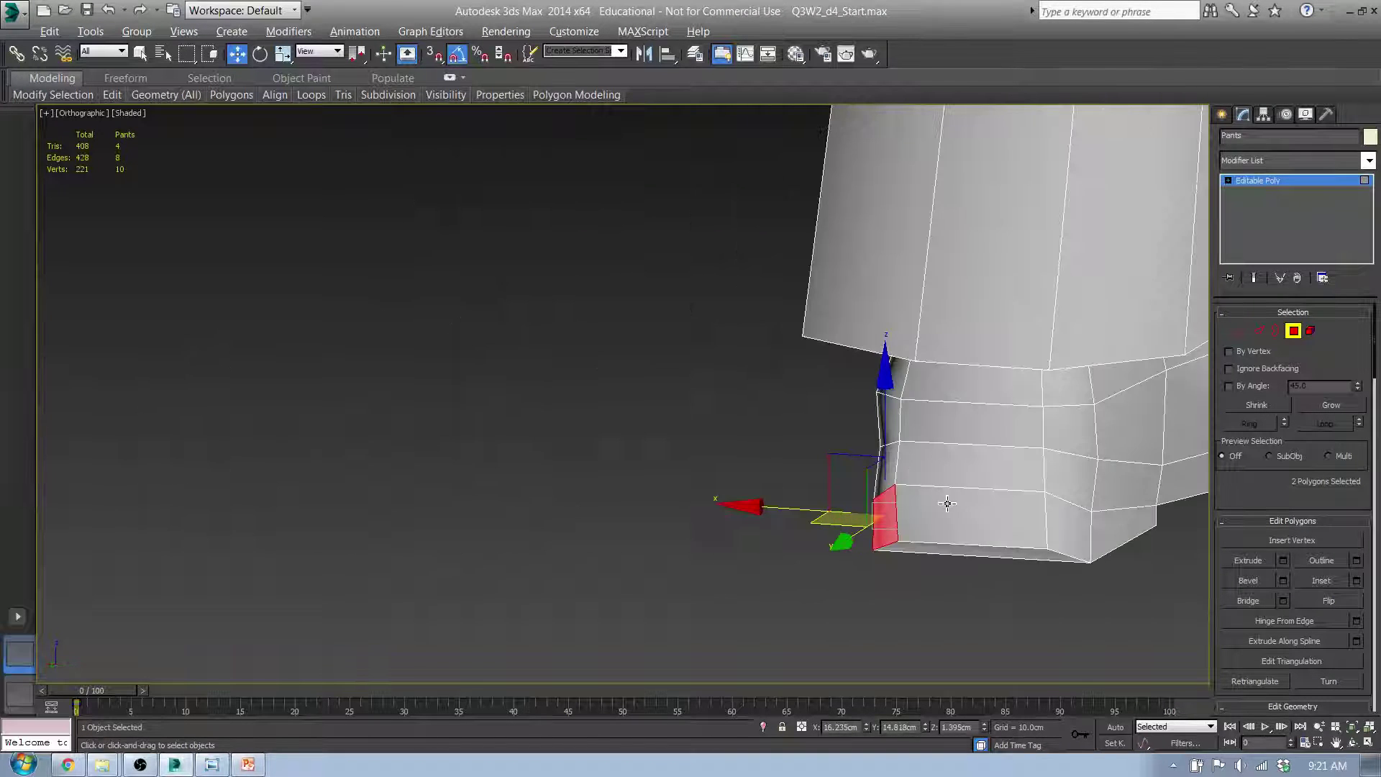
left_click(947, 502, "ctrl")
left_click(1080, 516, "ctrl")
left_click(1126, 520, "ctrl")
middle_click_drag(1126, 521, 1028, 512, "alt")
mouse_move(495, 101)
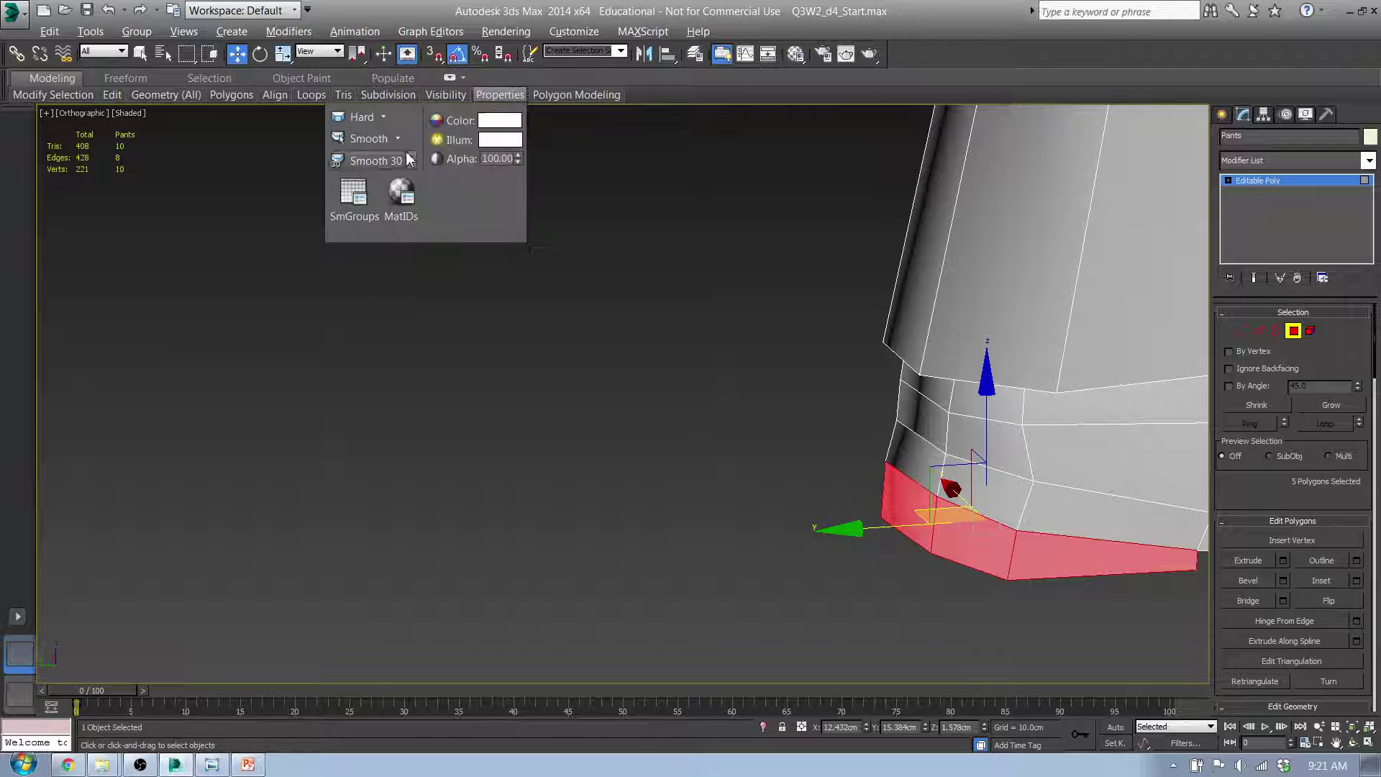
left_click(365, 138)
middle_click_drag(832, 359, 616, 363)
left_click(586, 374)
- Deselect the pants mesh and examine the shading of the shoe's sole, heel and upper from several sides
scroll(893, 562, "down", 4)
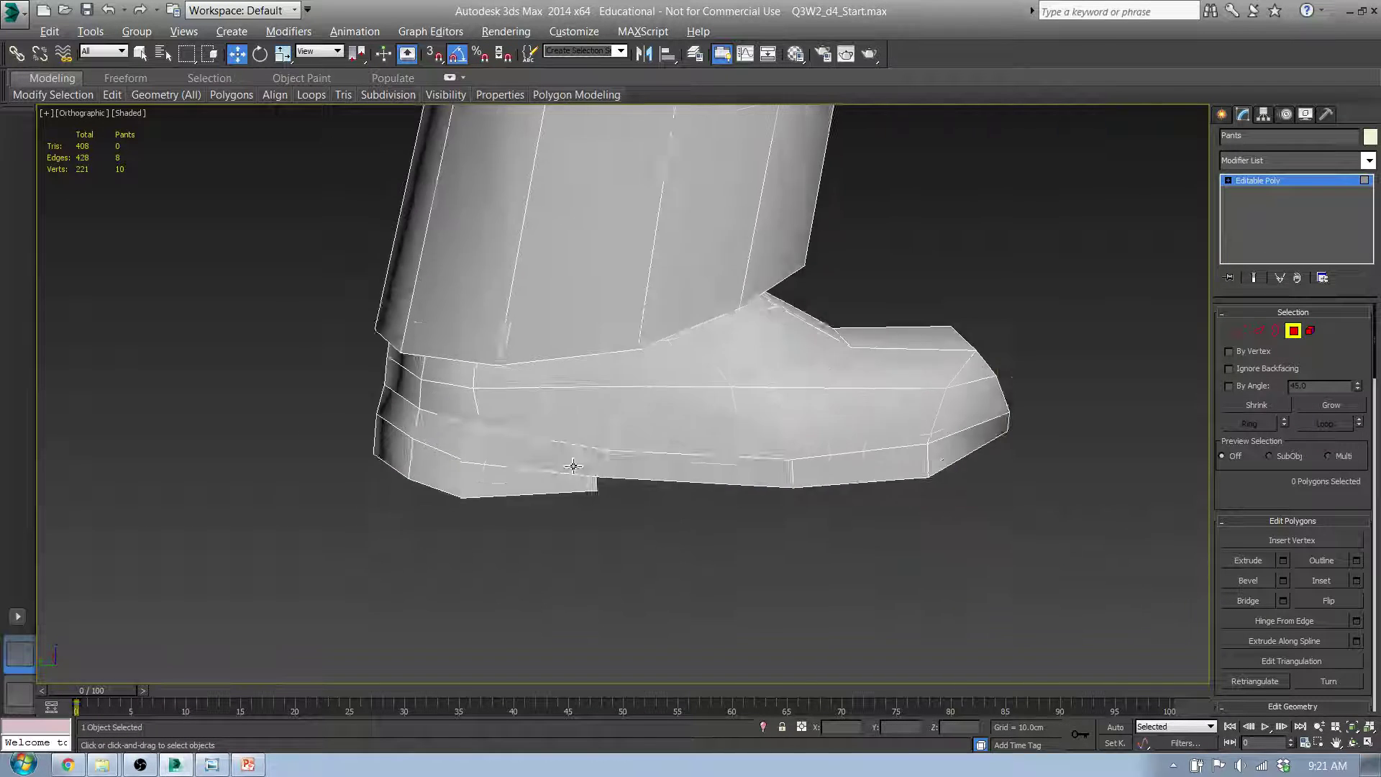
middle_click_drag(586, 478, 651, 494, "alt")
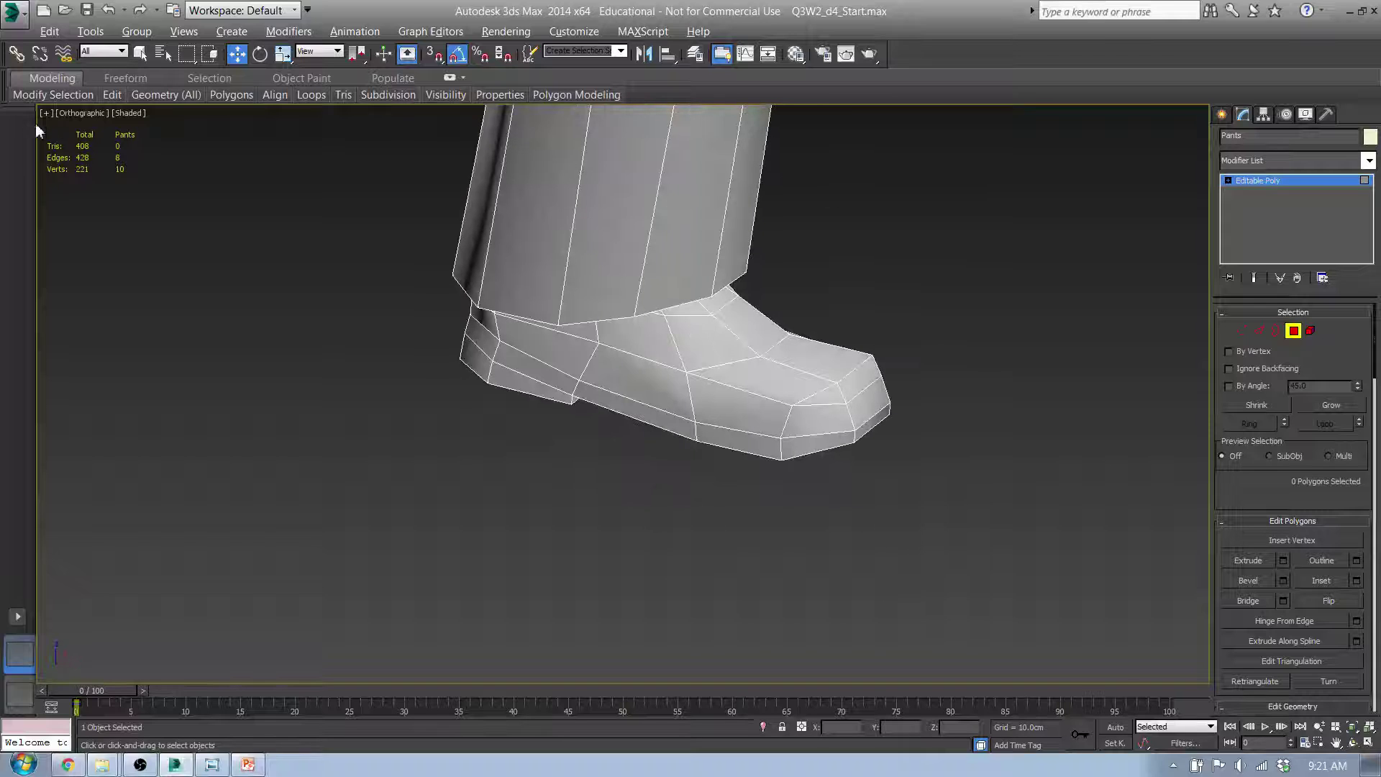
left_click(1221, 114)
left_click(1001, 371)
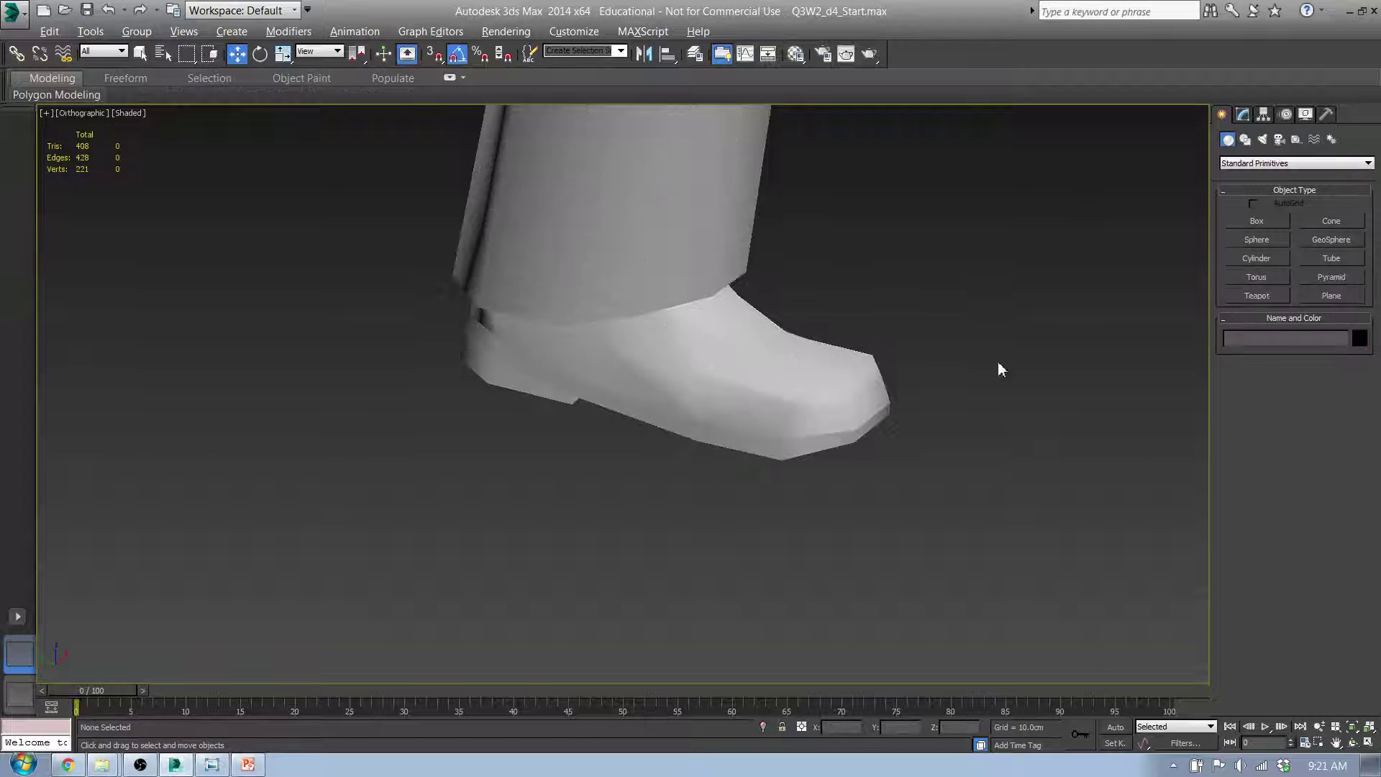
middle_click_drag(1002, 370, 674, 440, "alt")
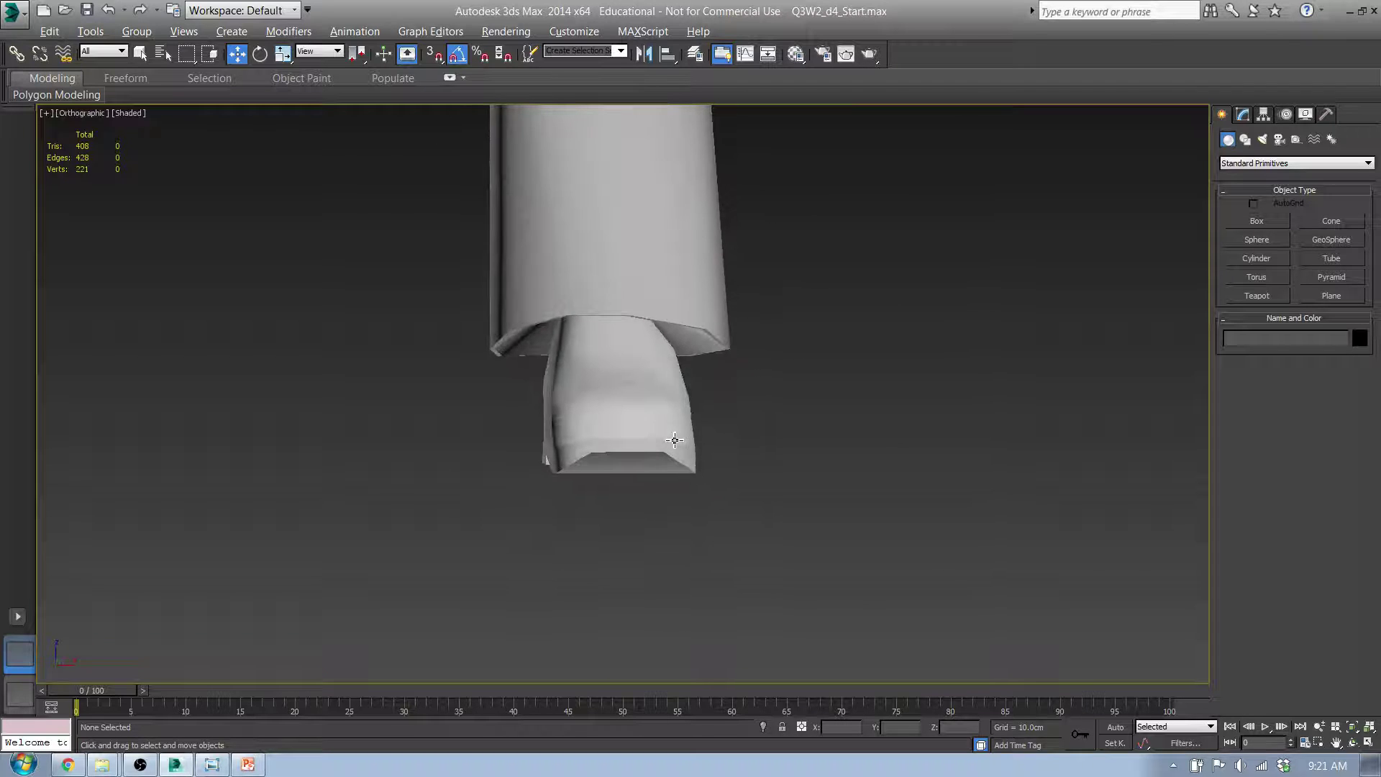
middle_click_drag(696, 352, 658, 399)
key("f")
middle_click_drag(535, 395, 537, 447, "alt")
scroll(633, 403, "down", 5)
scroll(534, 512, "up", 3)
scroll(550, 353, "up", 1)
scroll(554, 399, "up", 1)
scroll(474, 447, "down", 5)
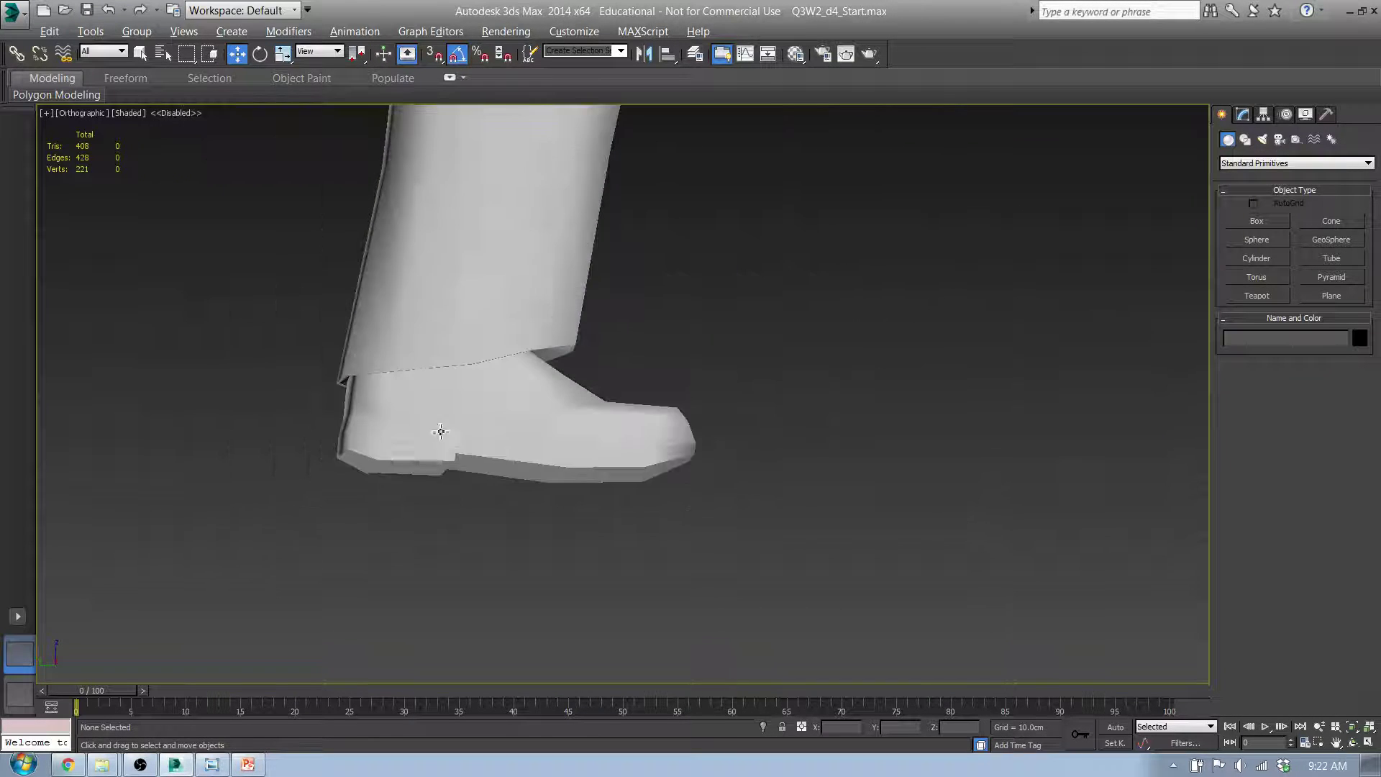
middle_click_drag(412, 411, 503, 425, "alt")
- Reselect the pants mesh at polygon level and select the full loop of sole band polygons around the shoe
middle_click_drag(284, 400, 637, 474)
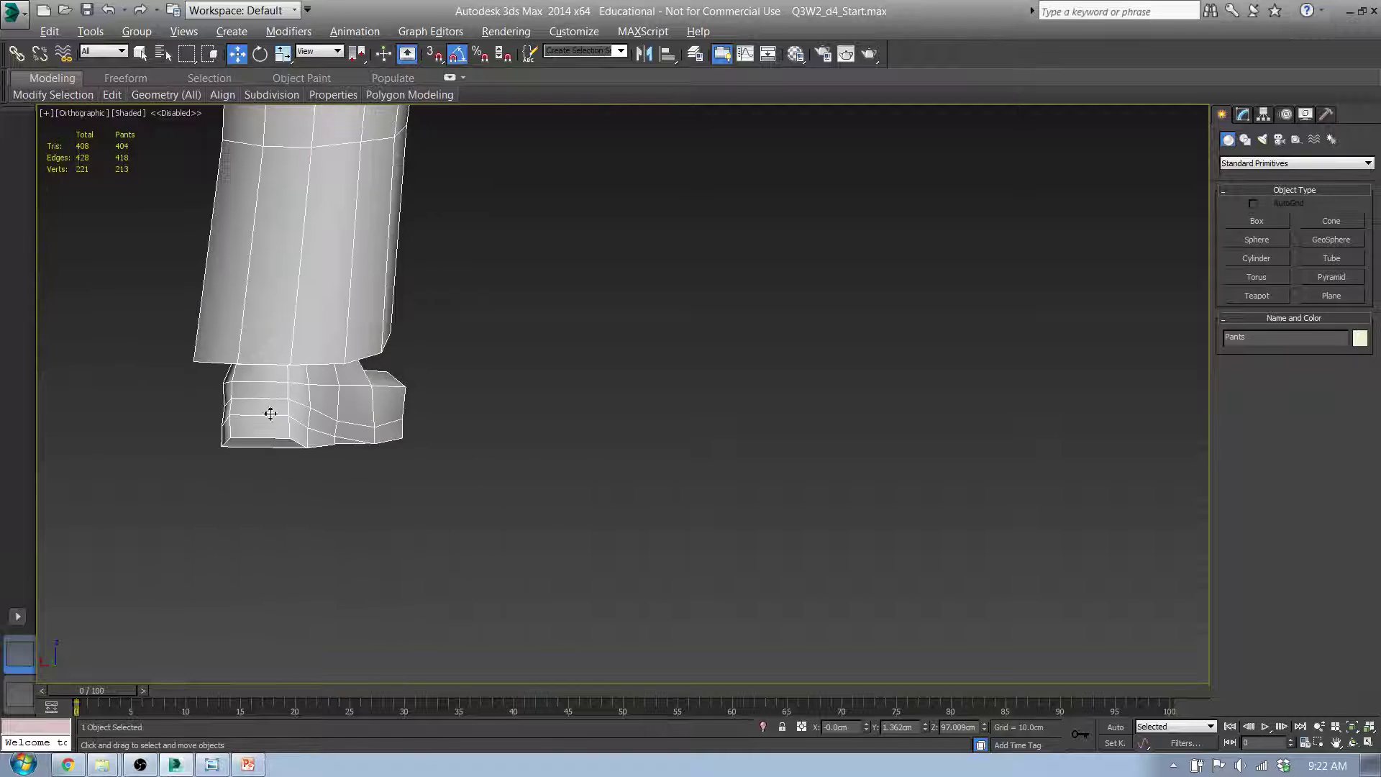
middle_click_drag(265, 403, 377, 453, "alt")
scroll(308, 451, "up", 3)
left_click(316, 448)
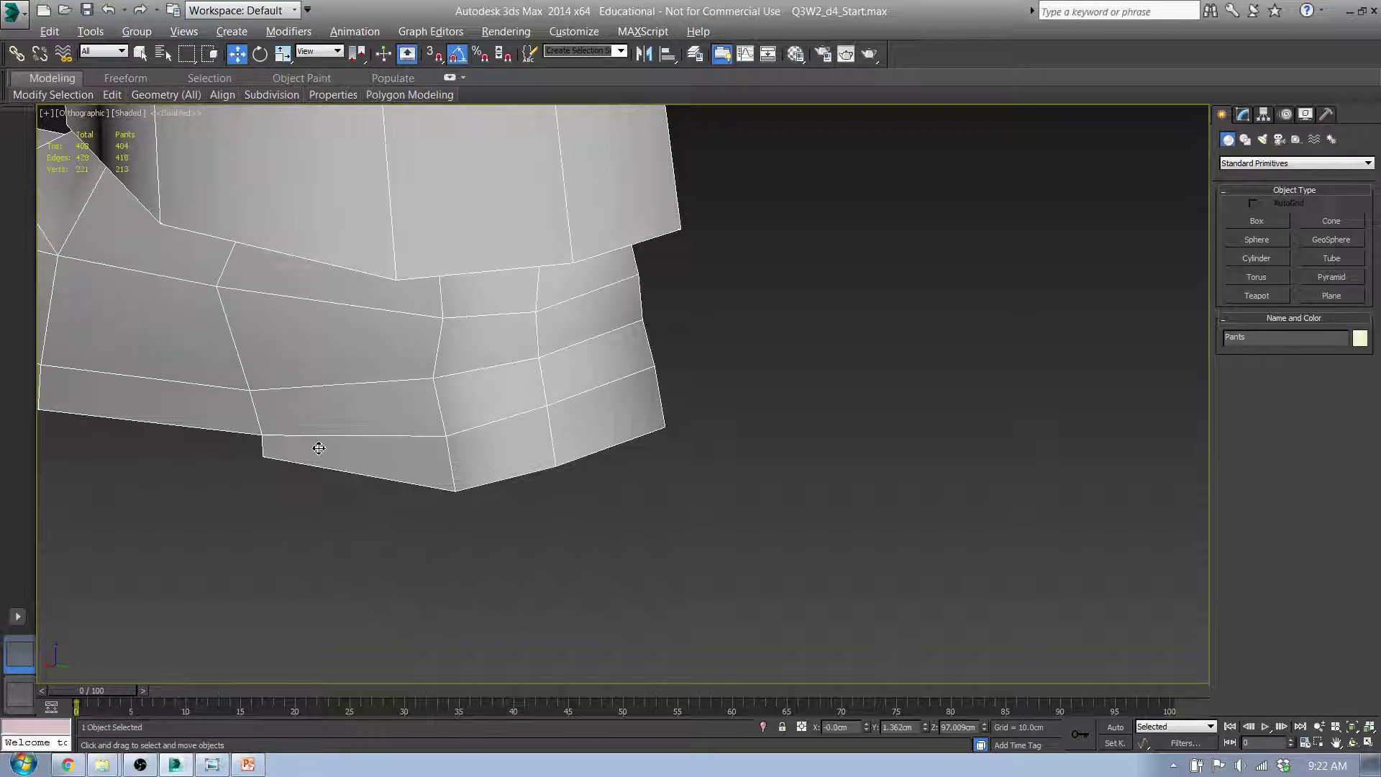
left_click(1242, 114)
left_click(1296, 331)
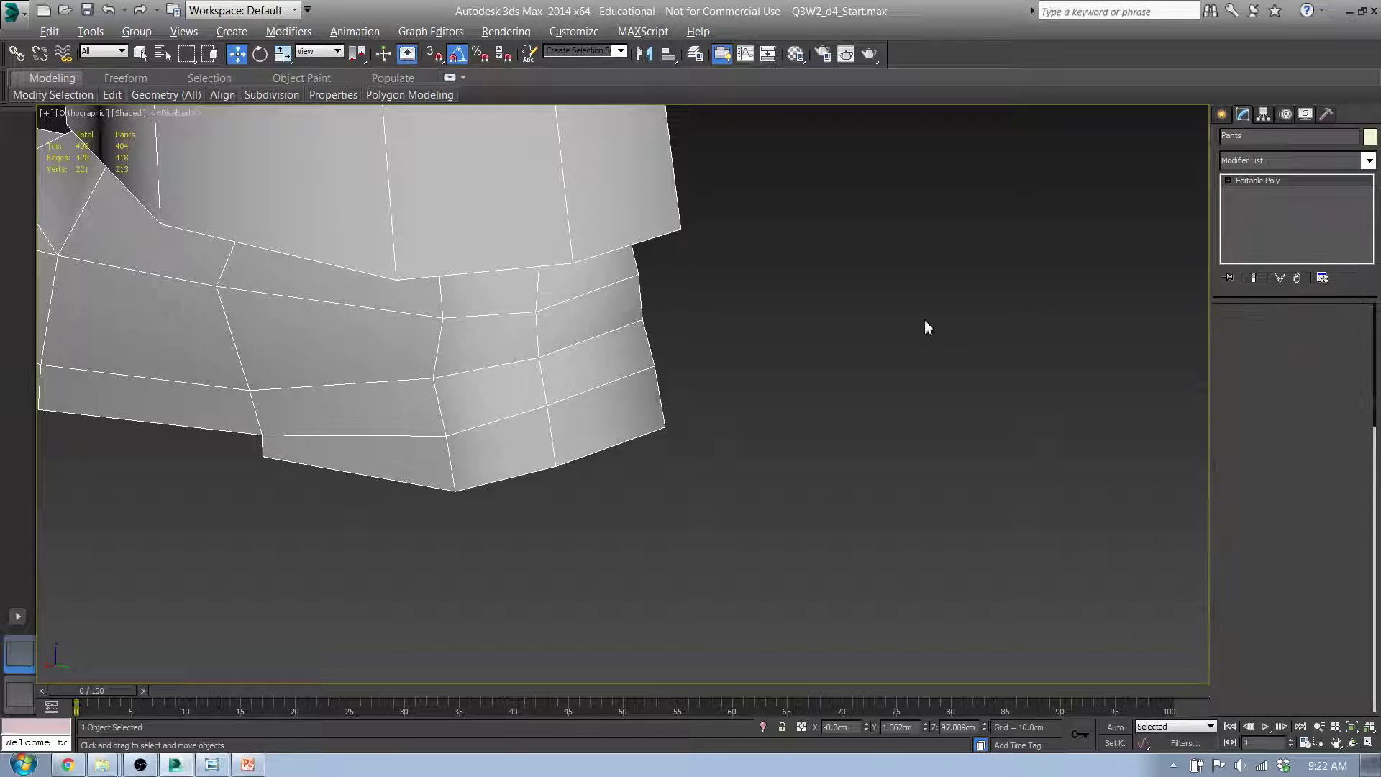
left_click(309, 426)
left_click(481, 410, "shift")
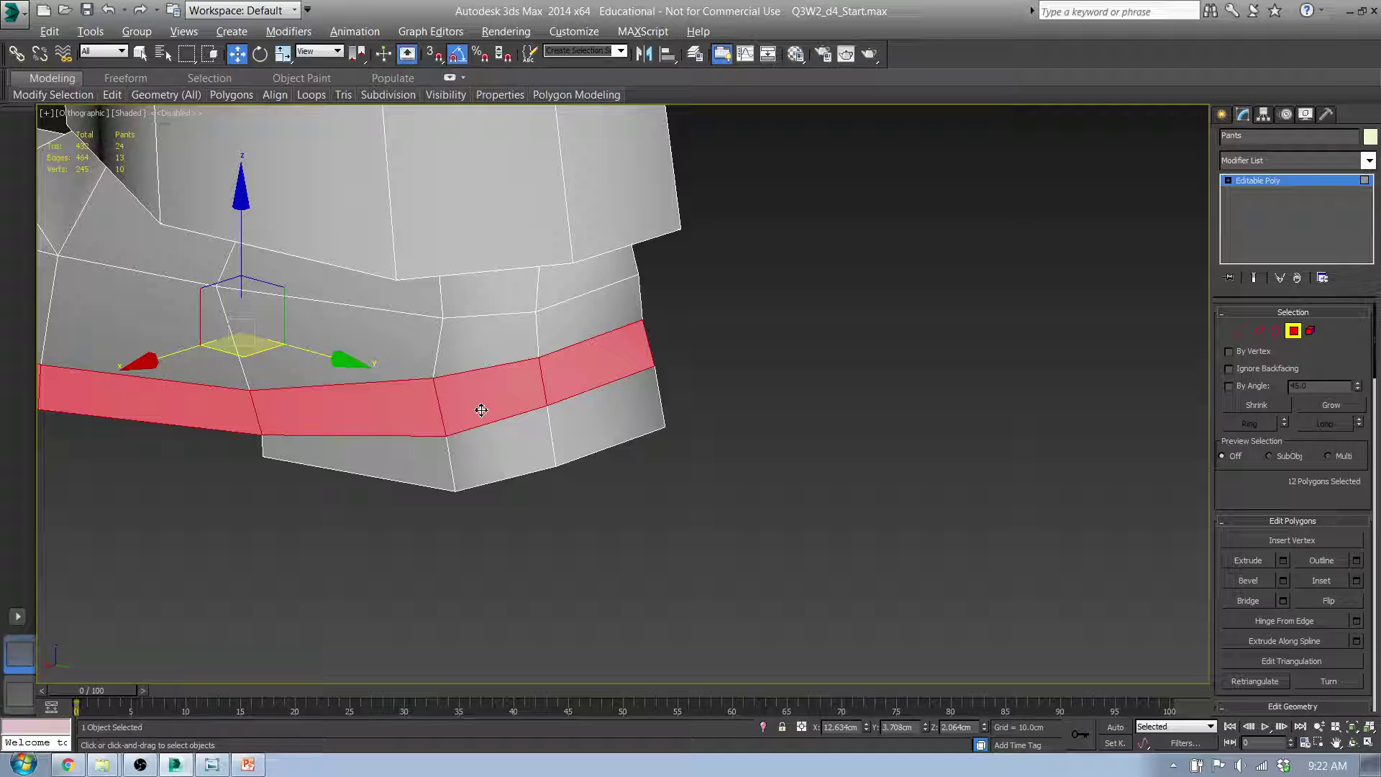
- Add the five heel side polygons to the sole band selection, smooth them all together and clear the selection
left_click(428, 475, "ctrl")
left_click(530, 440, "ctrl")
left_click(583, 424, "ctrl")
middle_click_drag(779, 420, 625, 421, "alt")
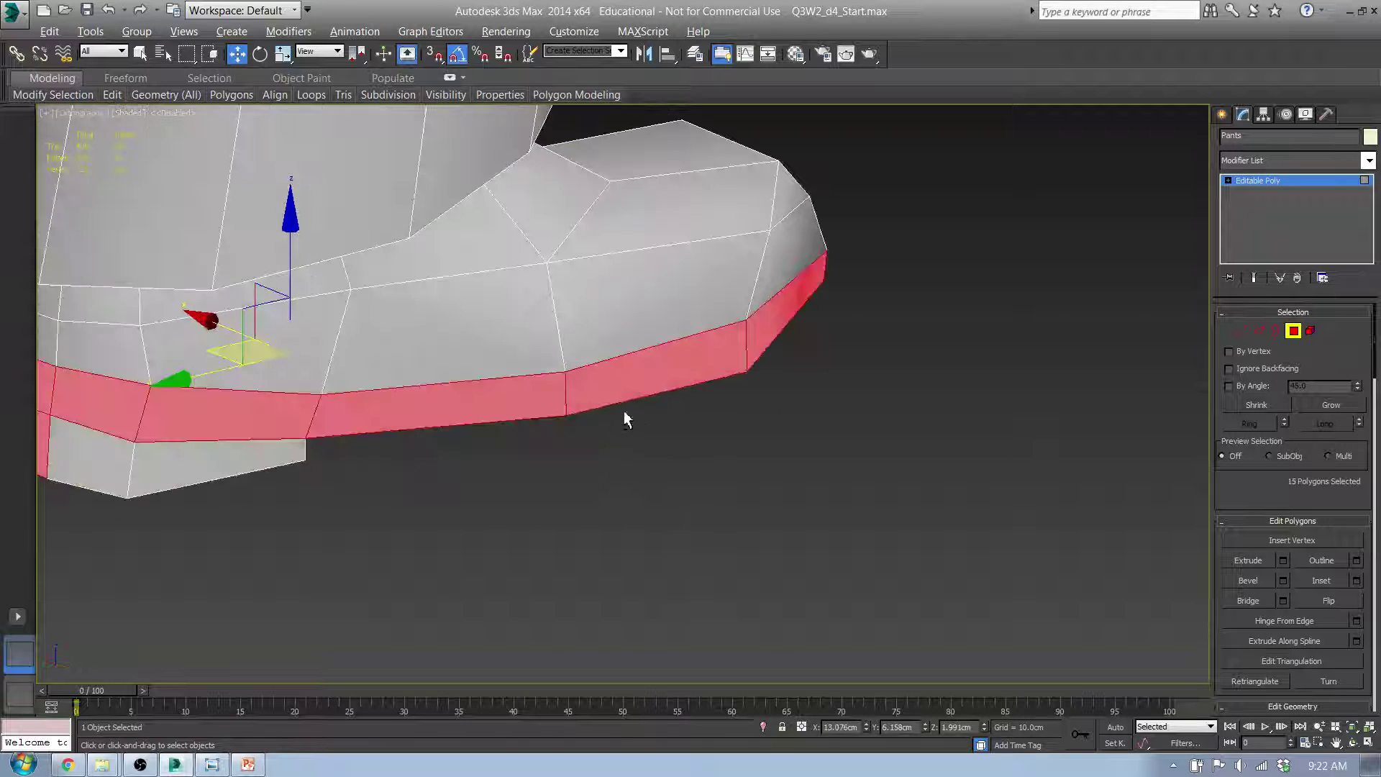
left_click(106, 454, "ctrl")
left_click(159, 462, "ctrl")
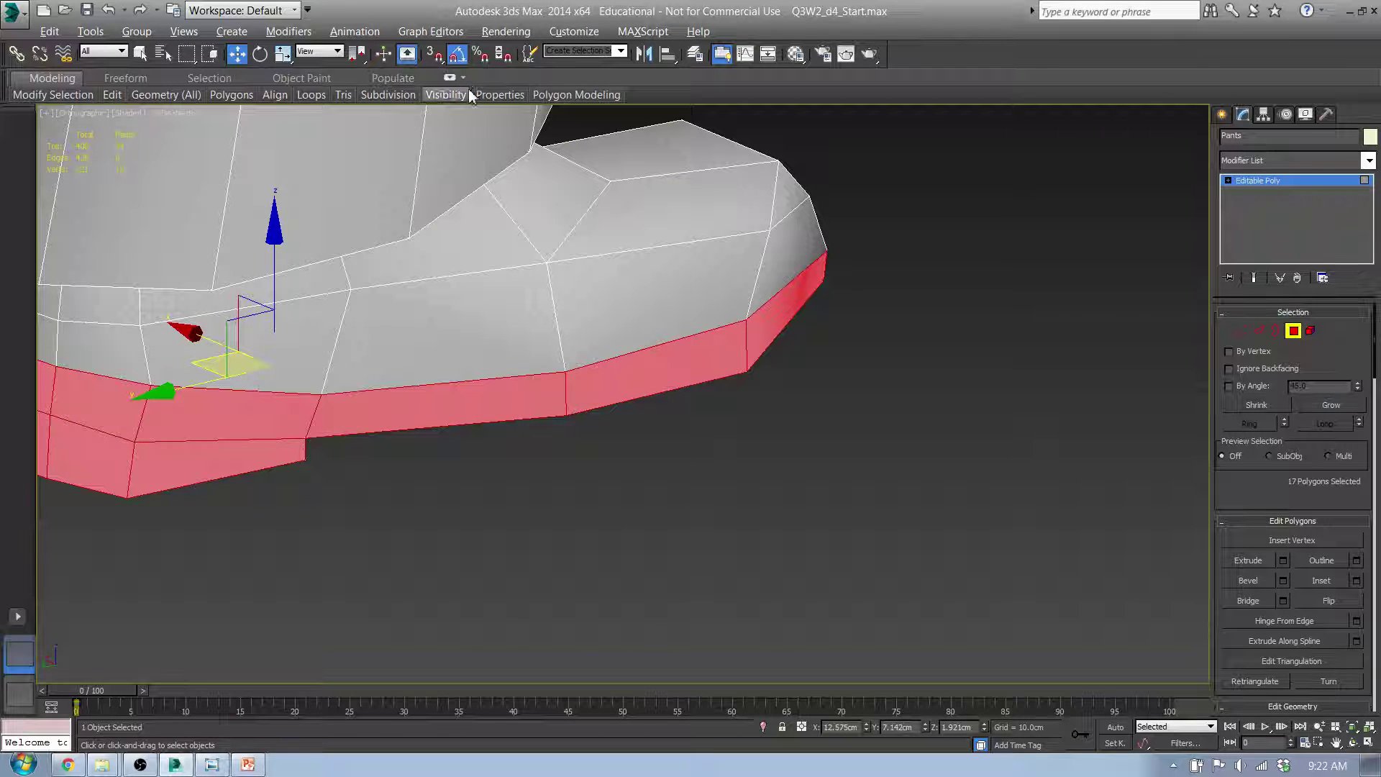
mouse_move(514, 97)
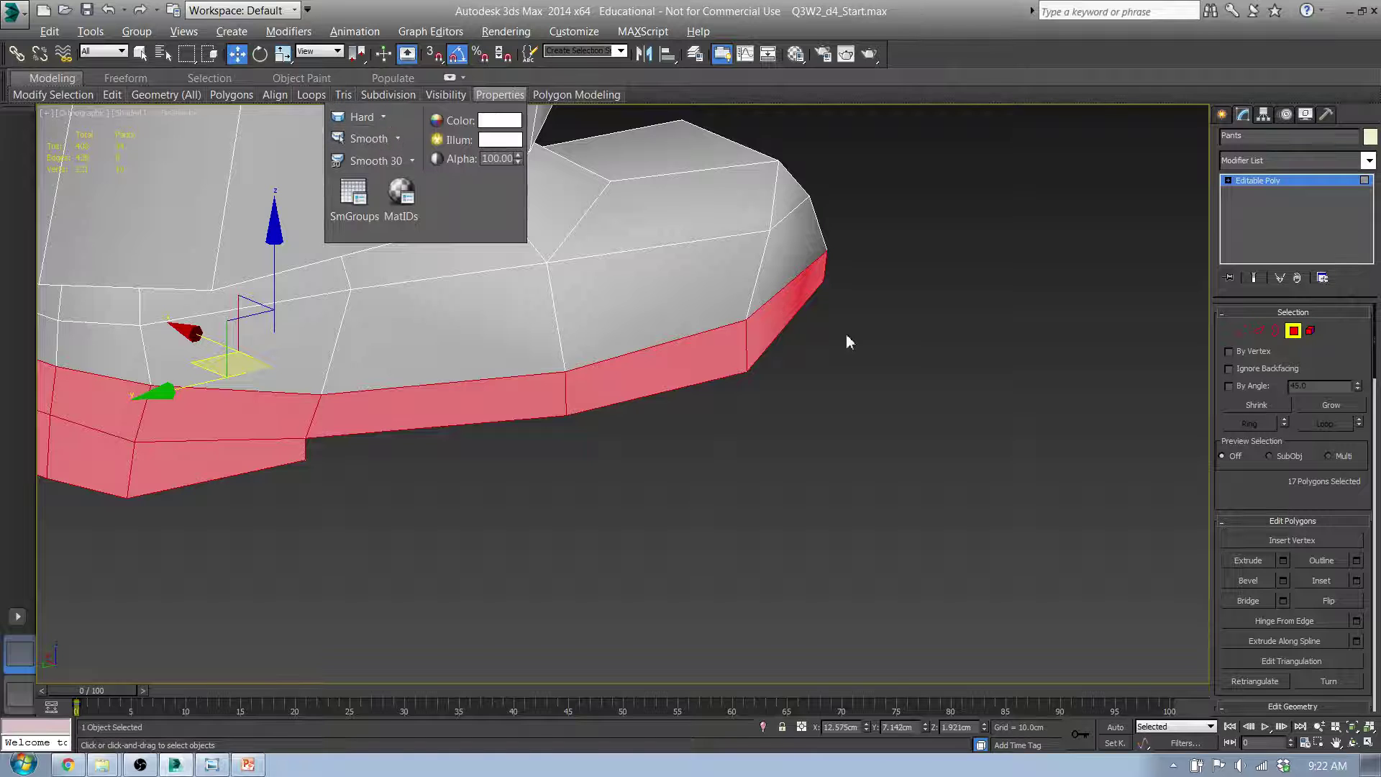
left_click(842, 367)
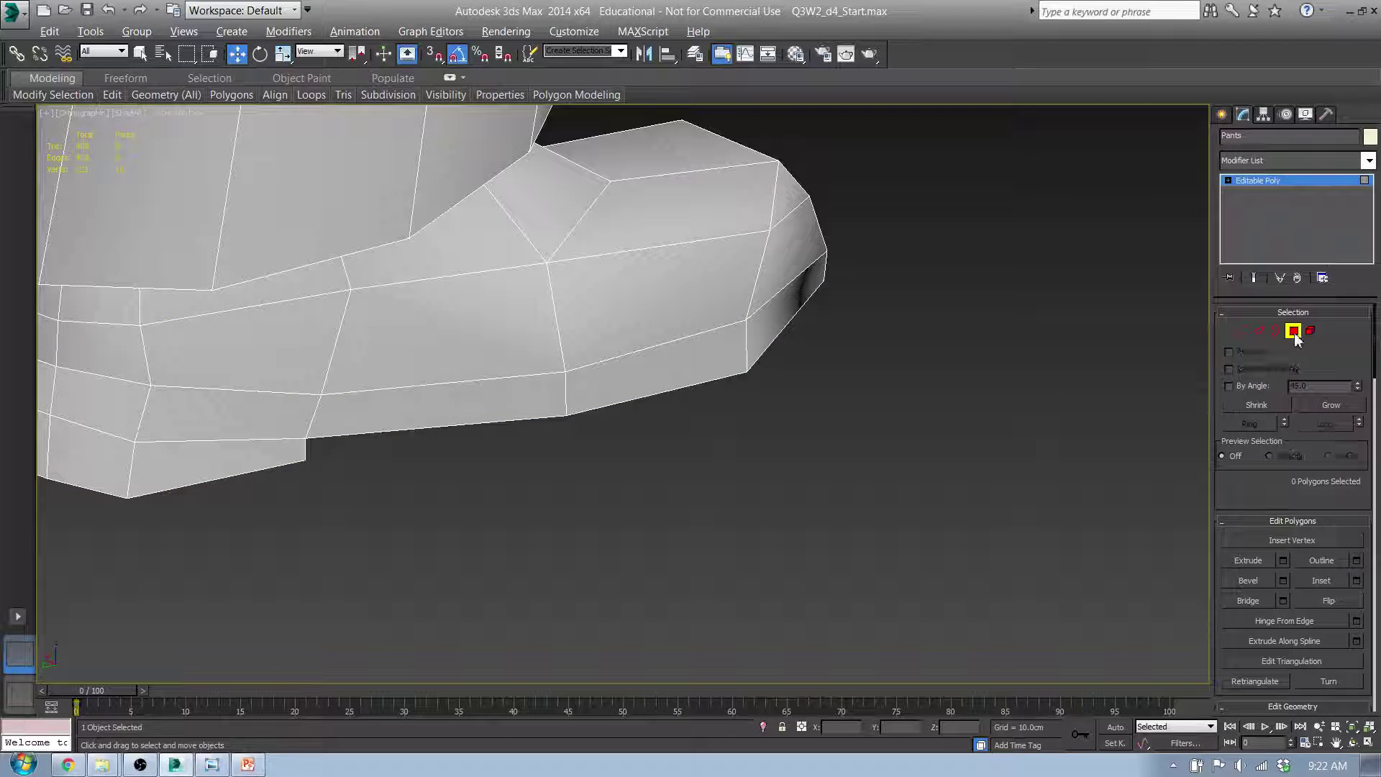
- Leave polygon editing, deselect the pants mesh and examine the shoe's smoothing from the front and both sides
left_click(1294, 331)
left_click(1222, 114)
left_click(818, 433)
middle_click_drag(561, 432, 588, 402)
scroll(614, 333, "down", 3)
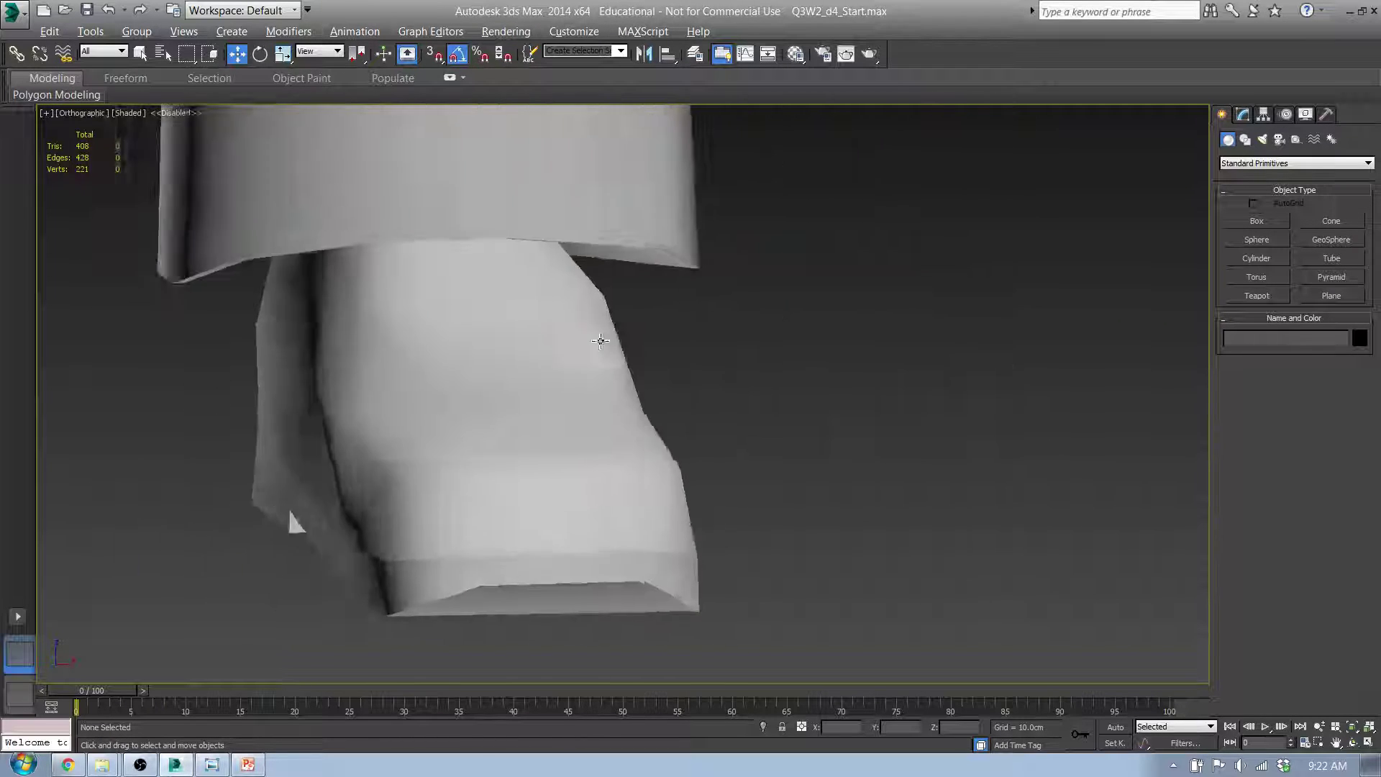
middle_click_drag(601, 338, 502, 348, "alt")
scroll(502, 348, "up", 2)
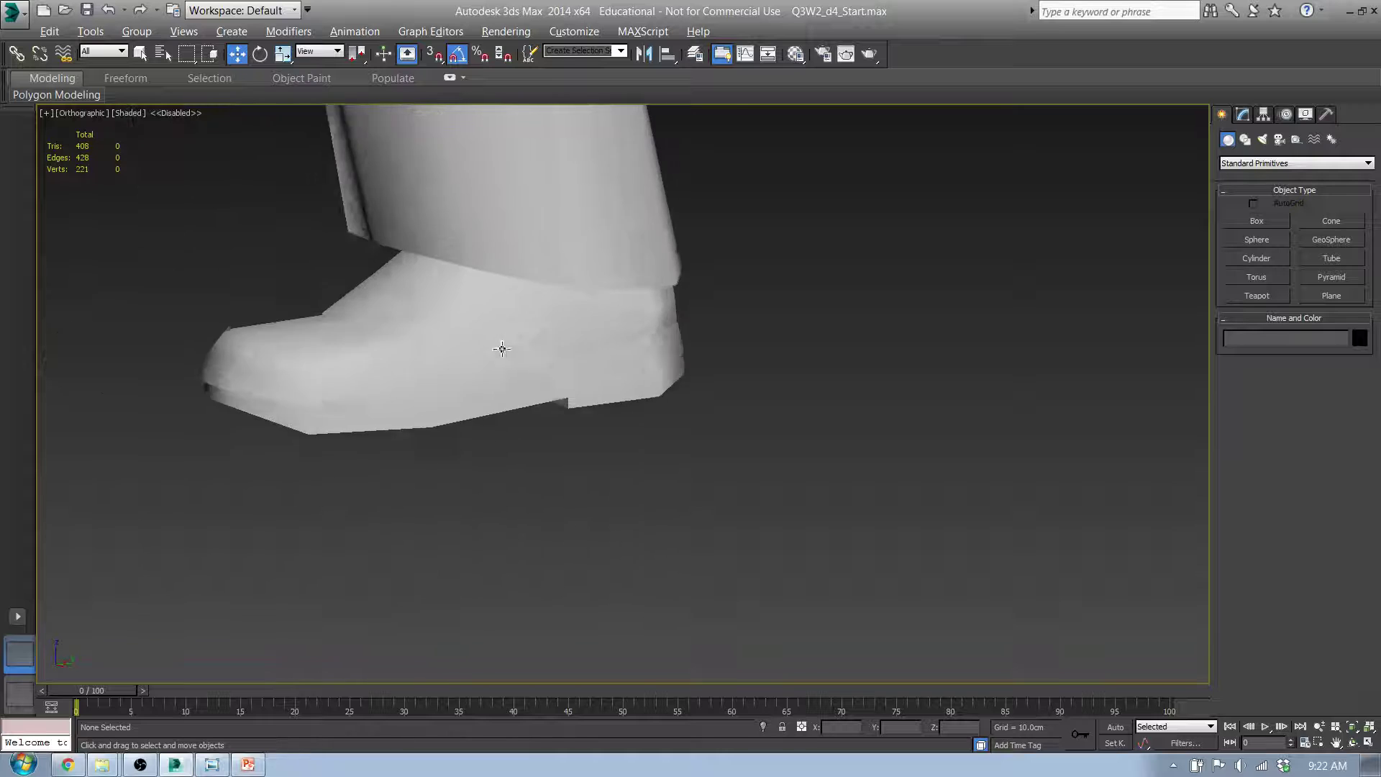
middle_click_drag(367, 384, 557, 374, "alt")
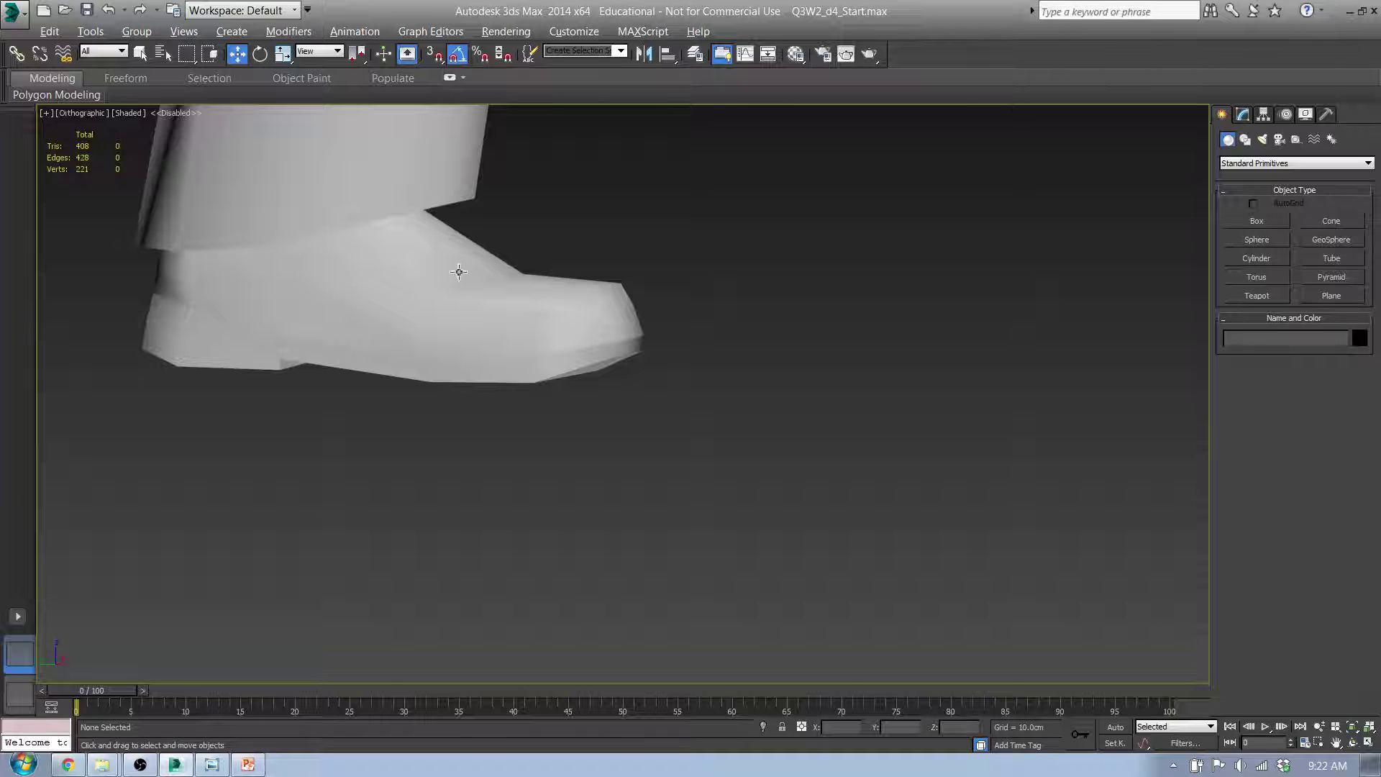
- Select the two side vertices of the shoe's instep in the left view and move them toward the toe to about Y -0.78 cm
middle_click_drag(459, 272, 676, 543)
scroll(650, 396, "down", 2)
key("l")
scroll(650, 410, "down", 4)
scroll(787, 465, "down", 2)
left_click(647, 559)
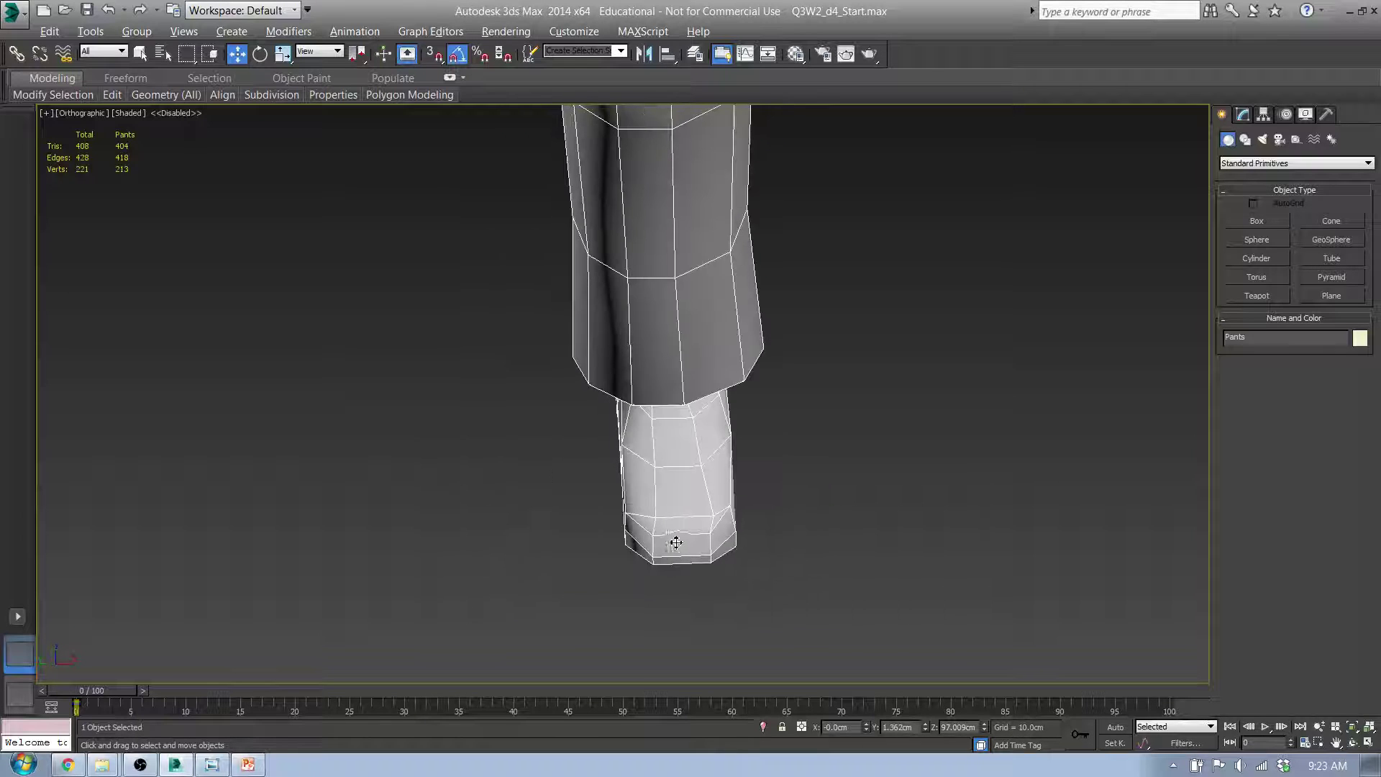
middle_click_drag(688, 495, 707, 551, "alt")
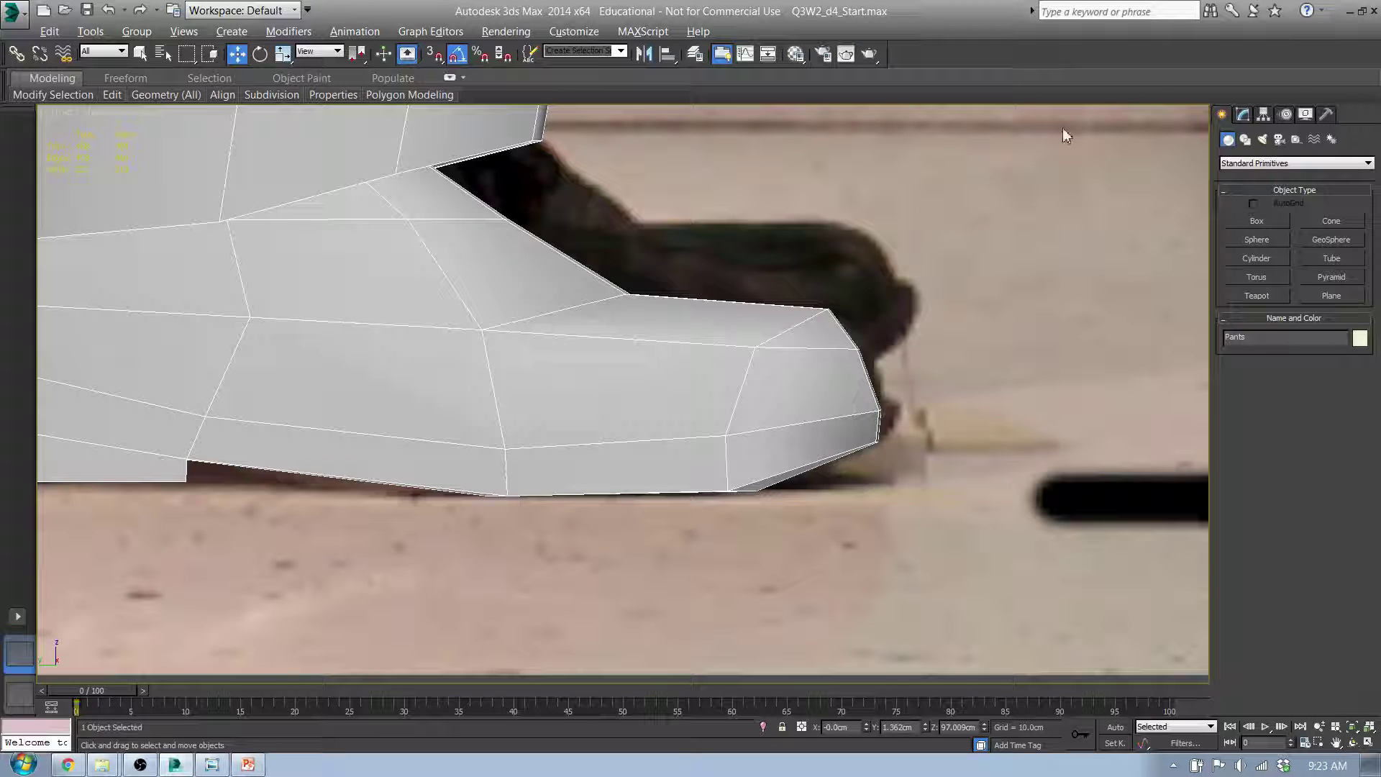
left_click(1241, 115)
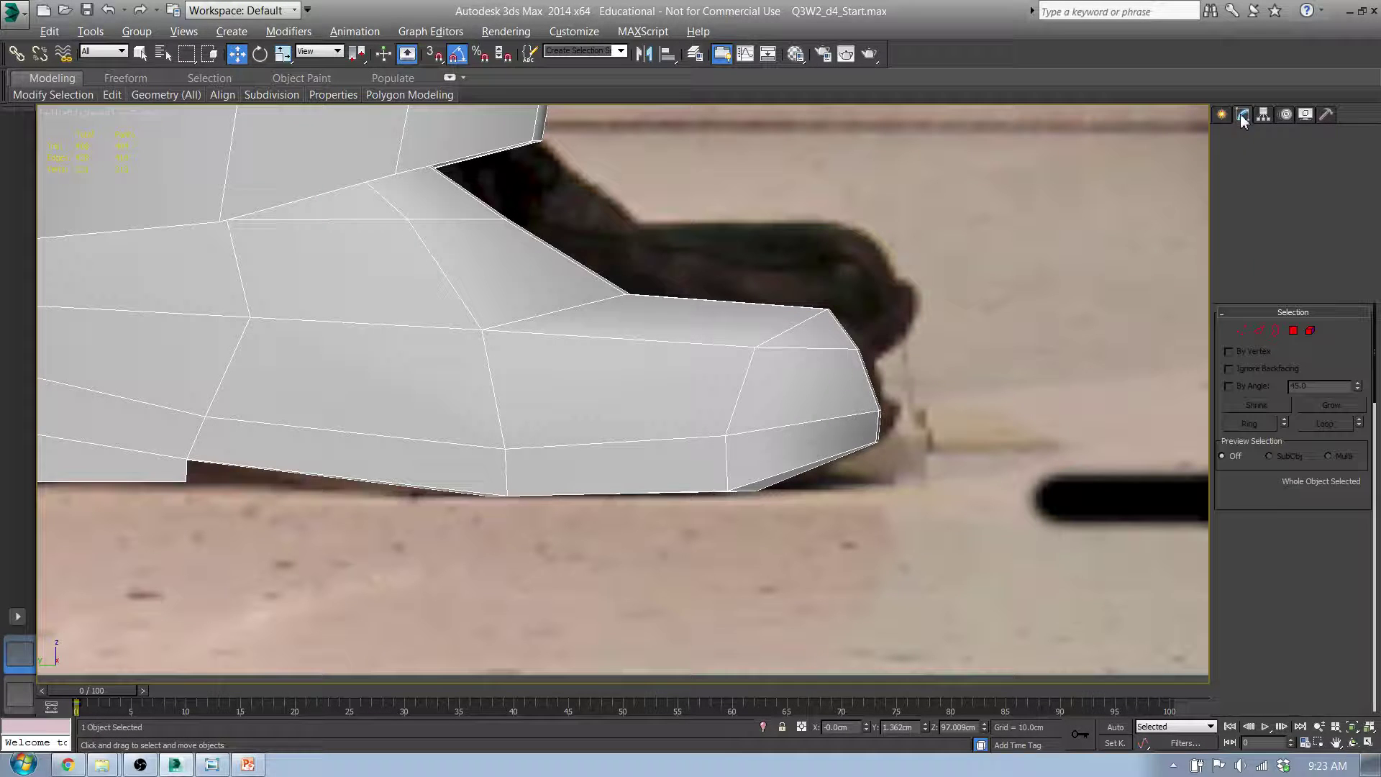
left_click(1242, 330)
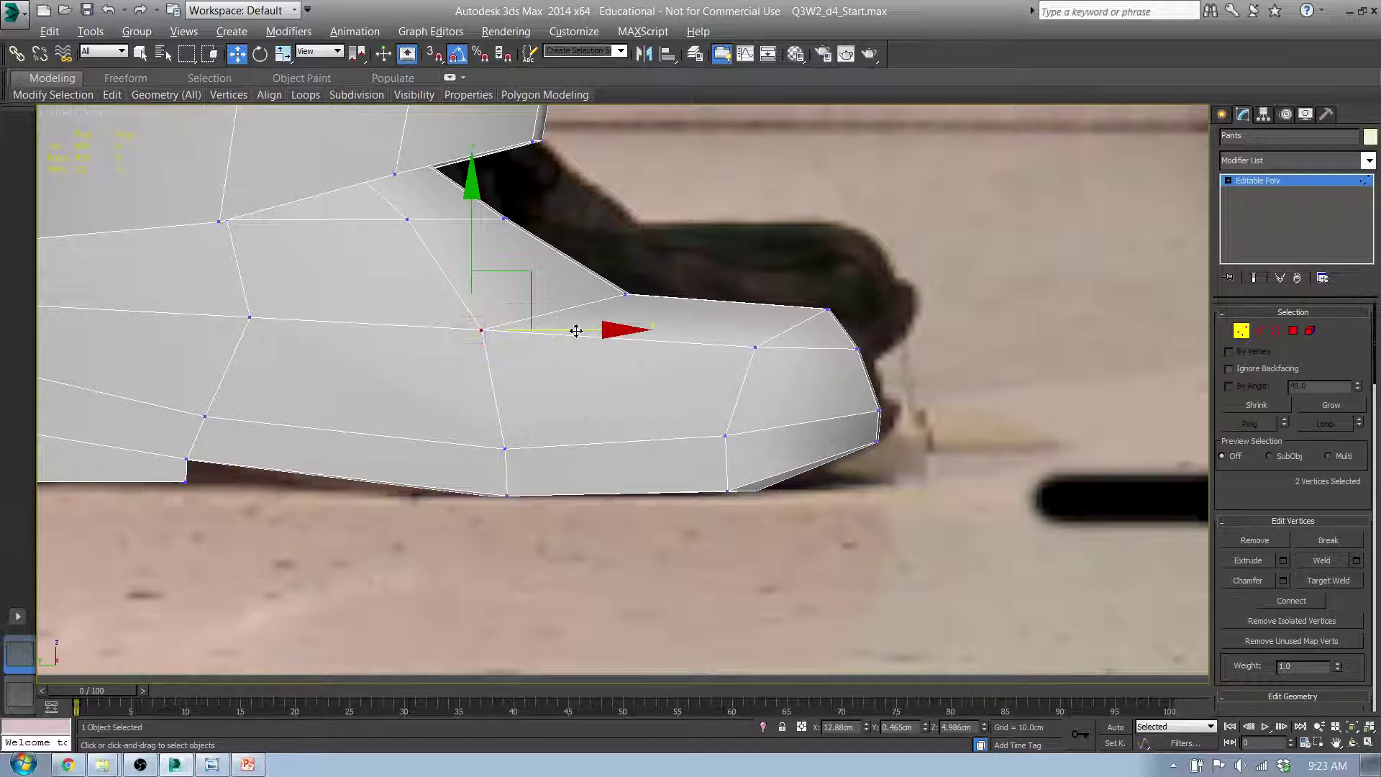
middle_click_drag(565, 348, 448, 355, "alt")
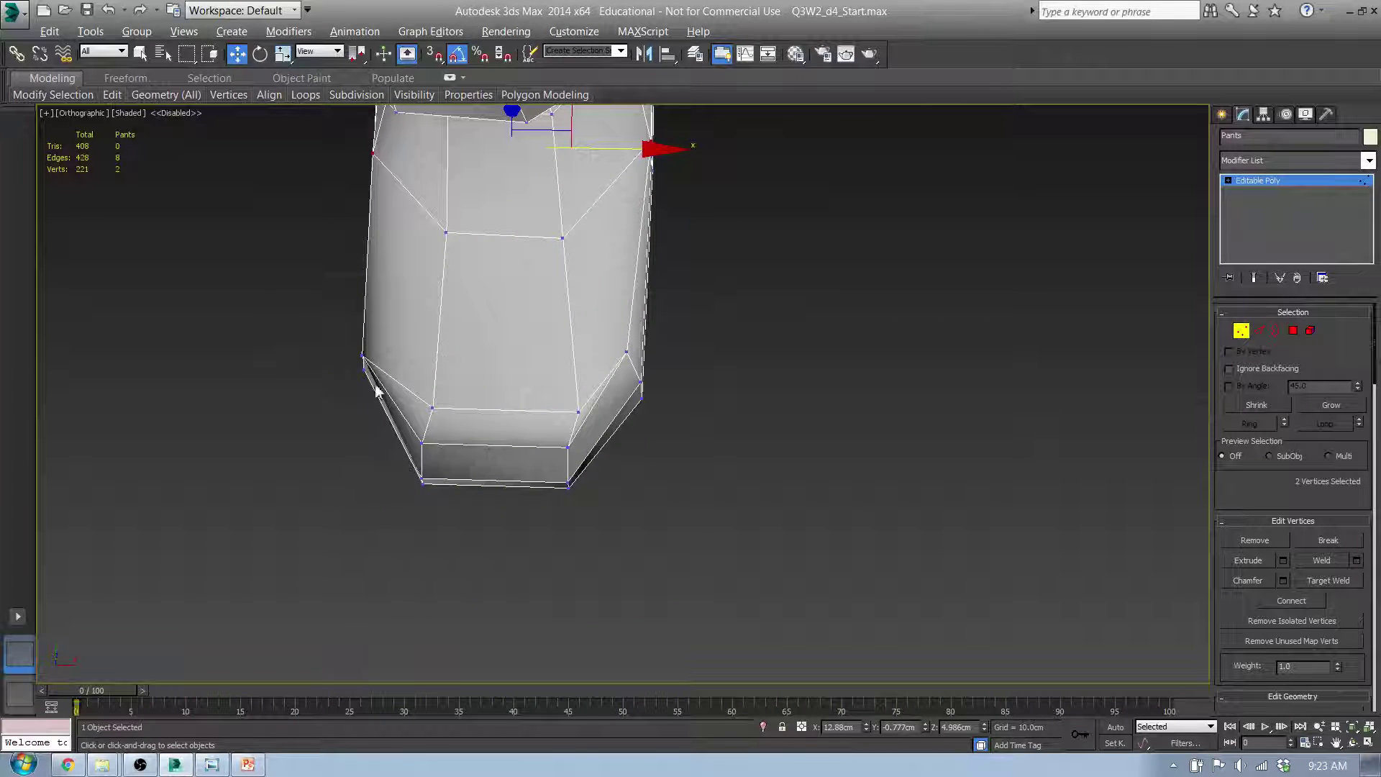
- Select the single upper side vertex just behind the toe cap and adjust its position
left_click_drag(414, 315, 400, 364)
middle_click_drag(401, 364, 776, 350, "alt")
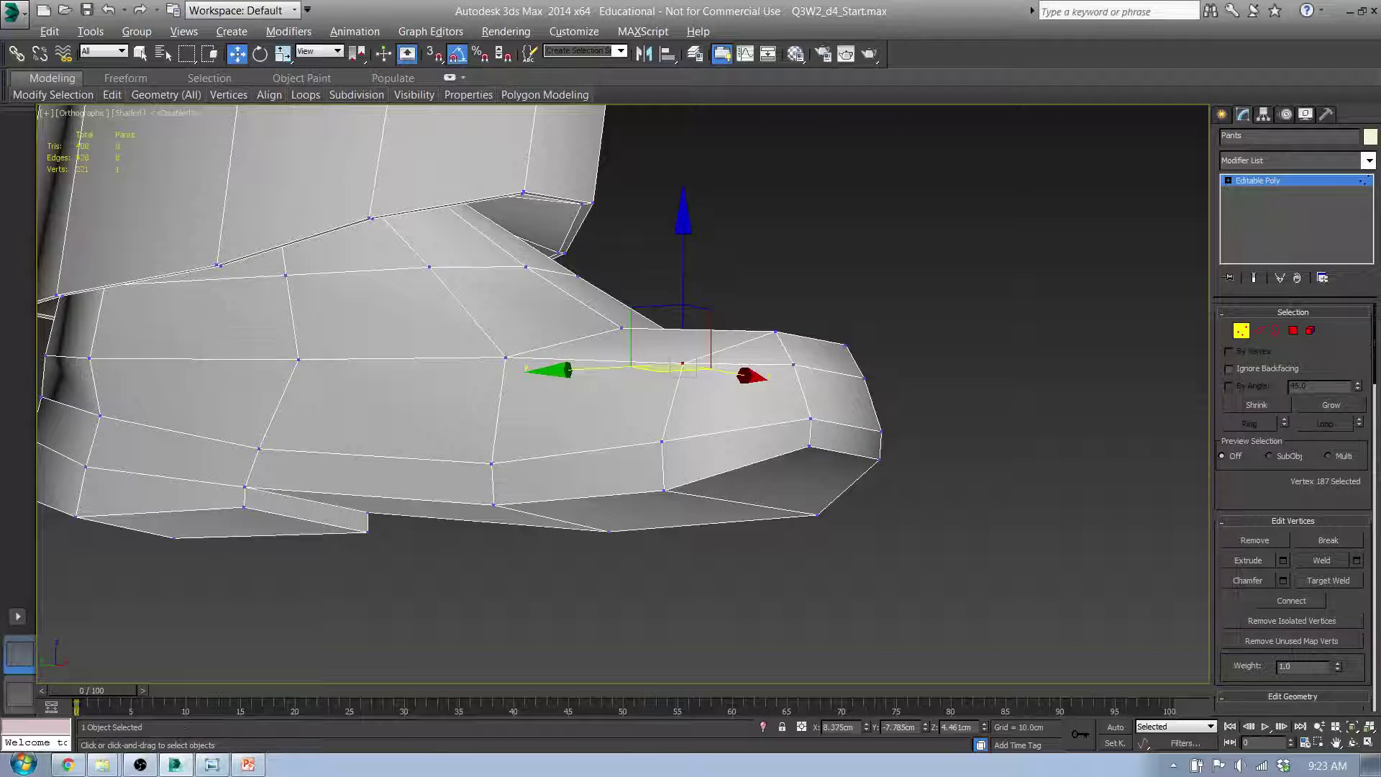
middle_click_drag(607, 348, 668, 400)
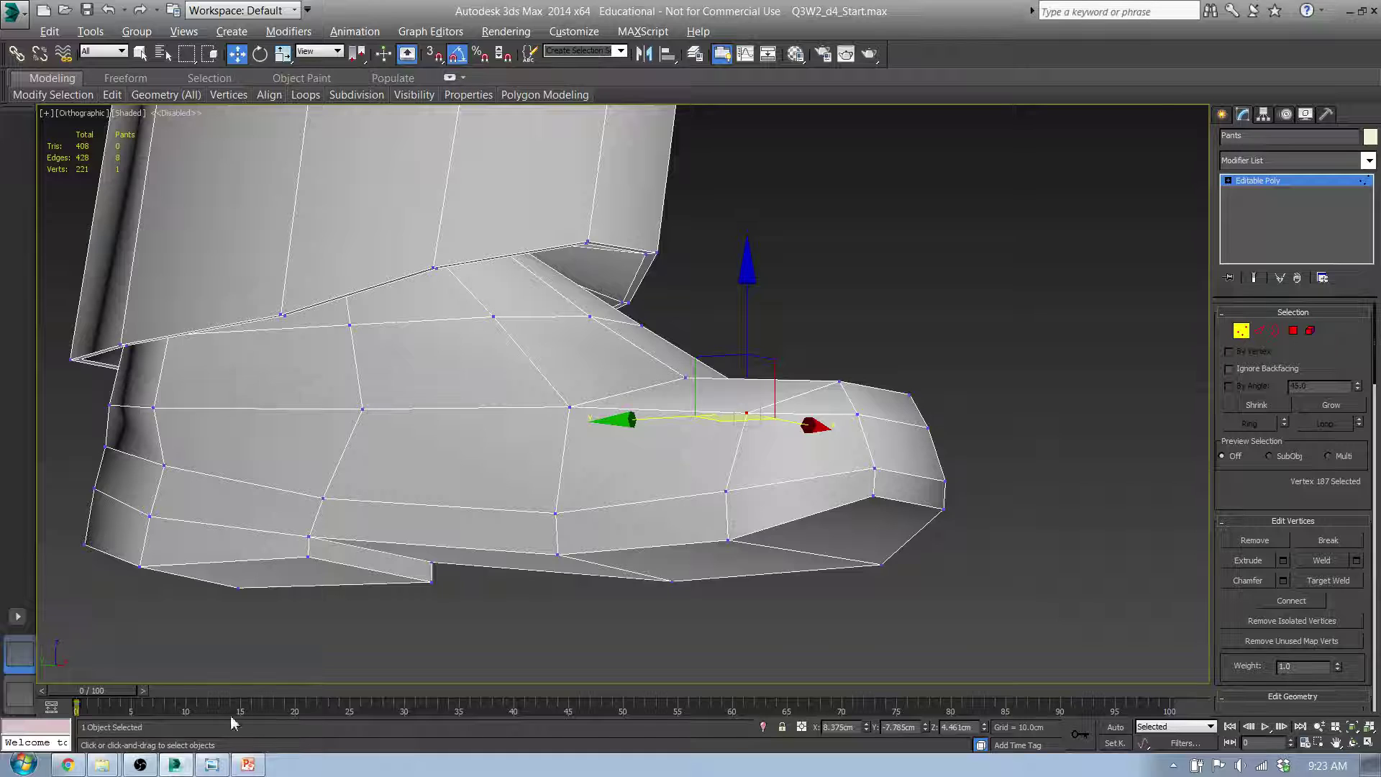
- Switch to PowerPoint to view the shoe modeling slide of the Q3W2_d4 presentation
left_click(247, 764)
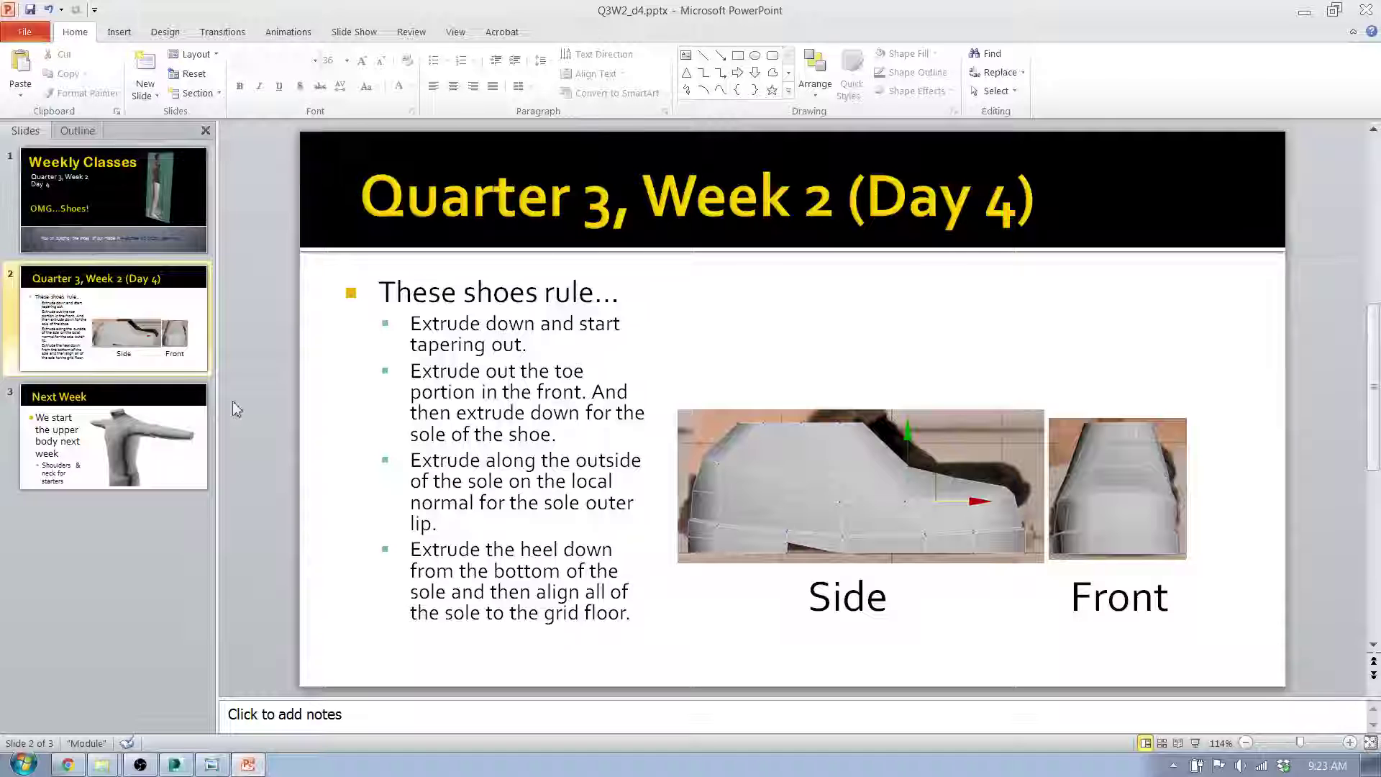